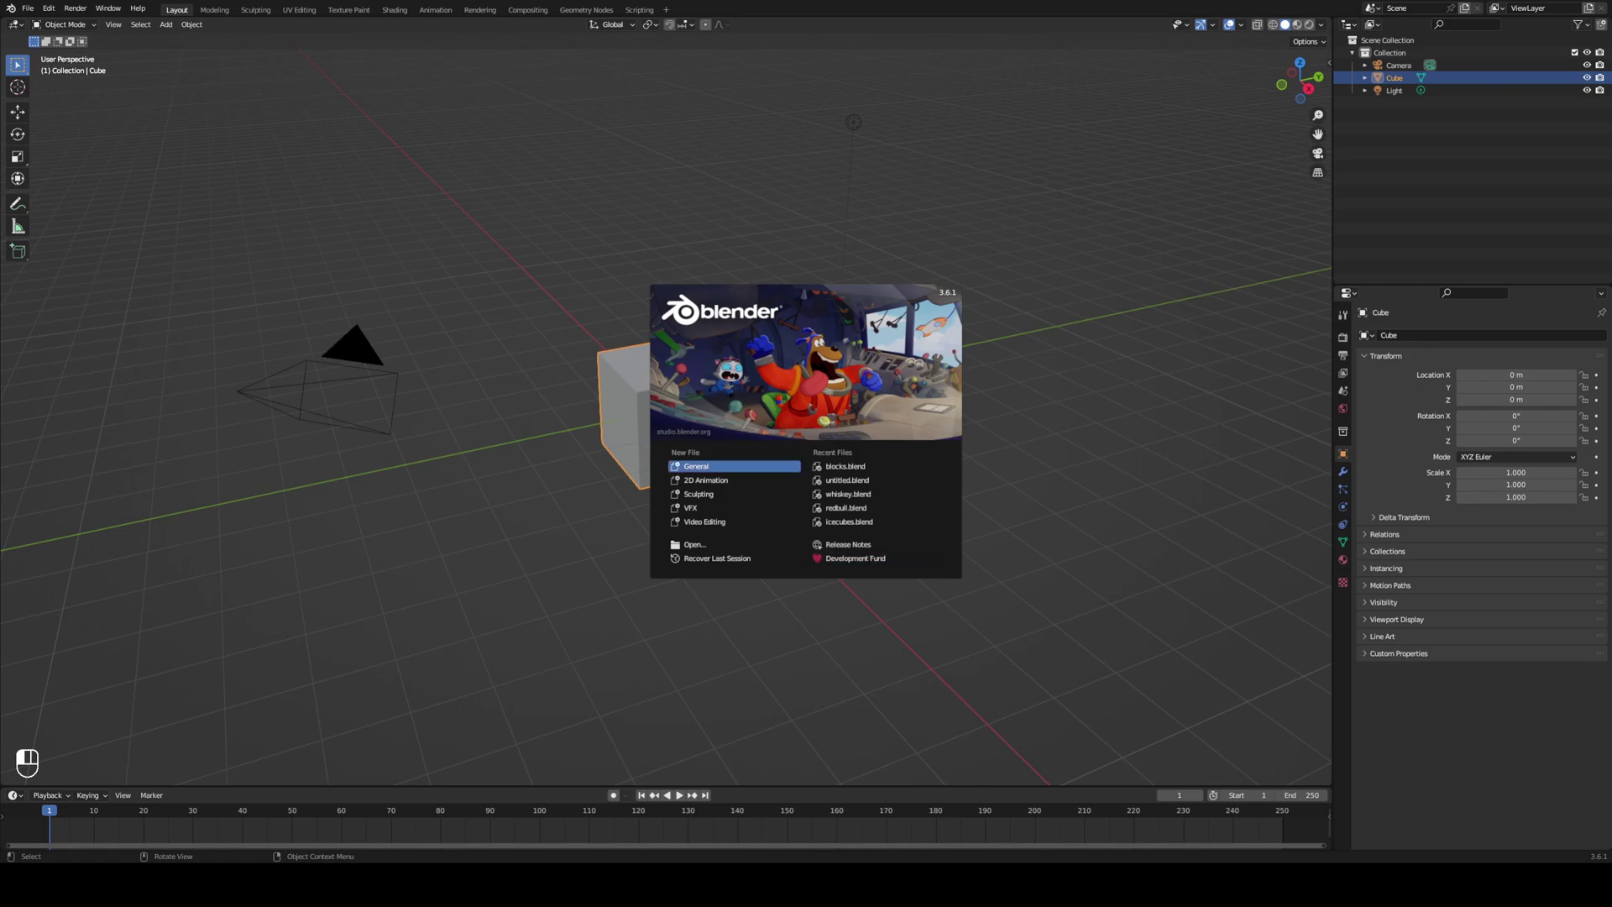
Start from the General scene and delete all of its default objects.
click(734, 466)
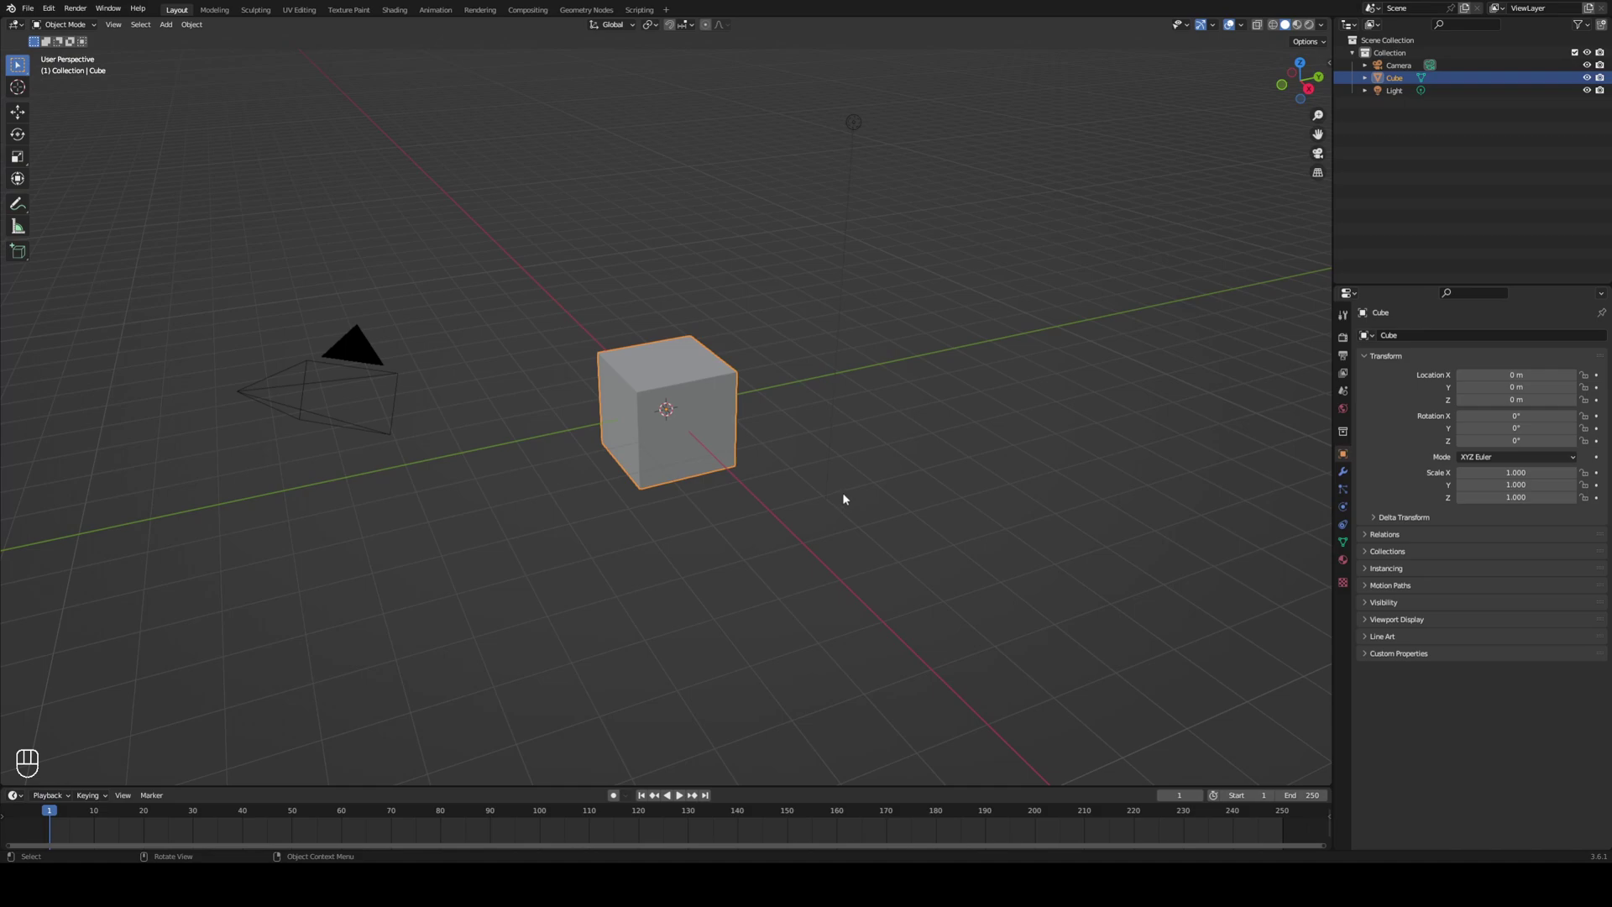
key(a)
key(x)
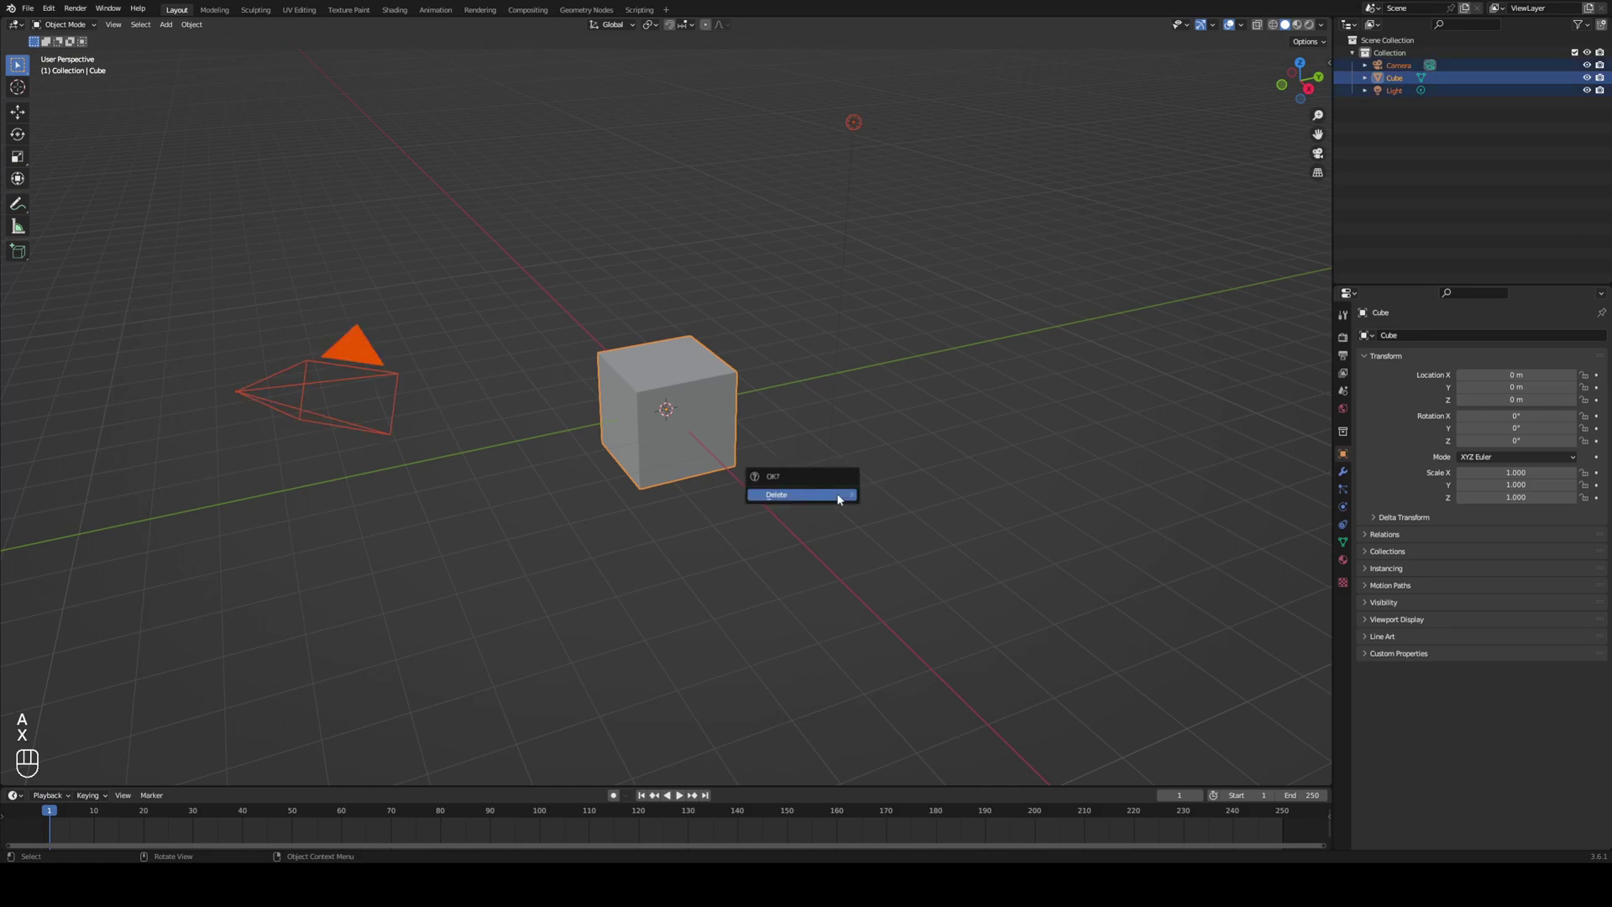
click(839, 497)
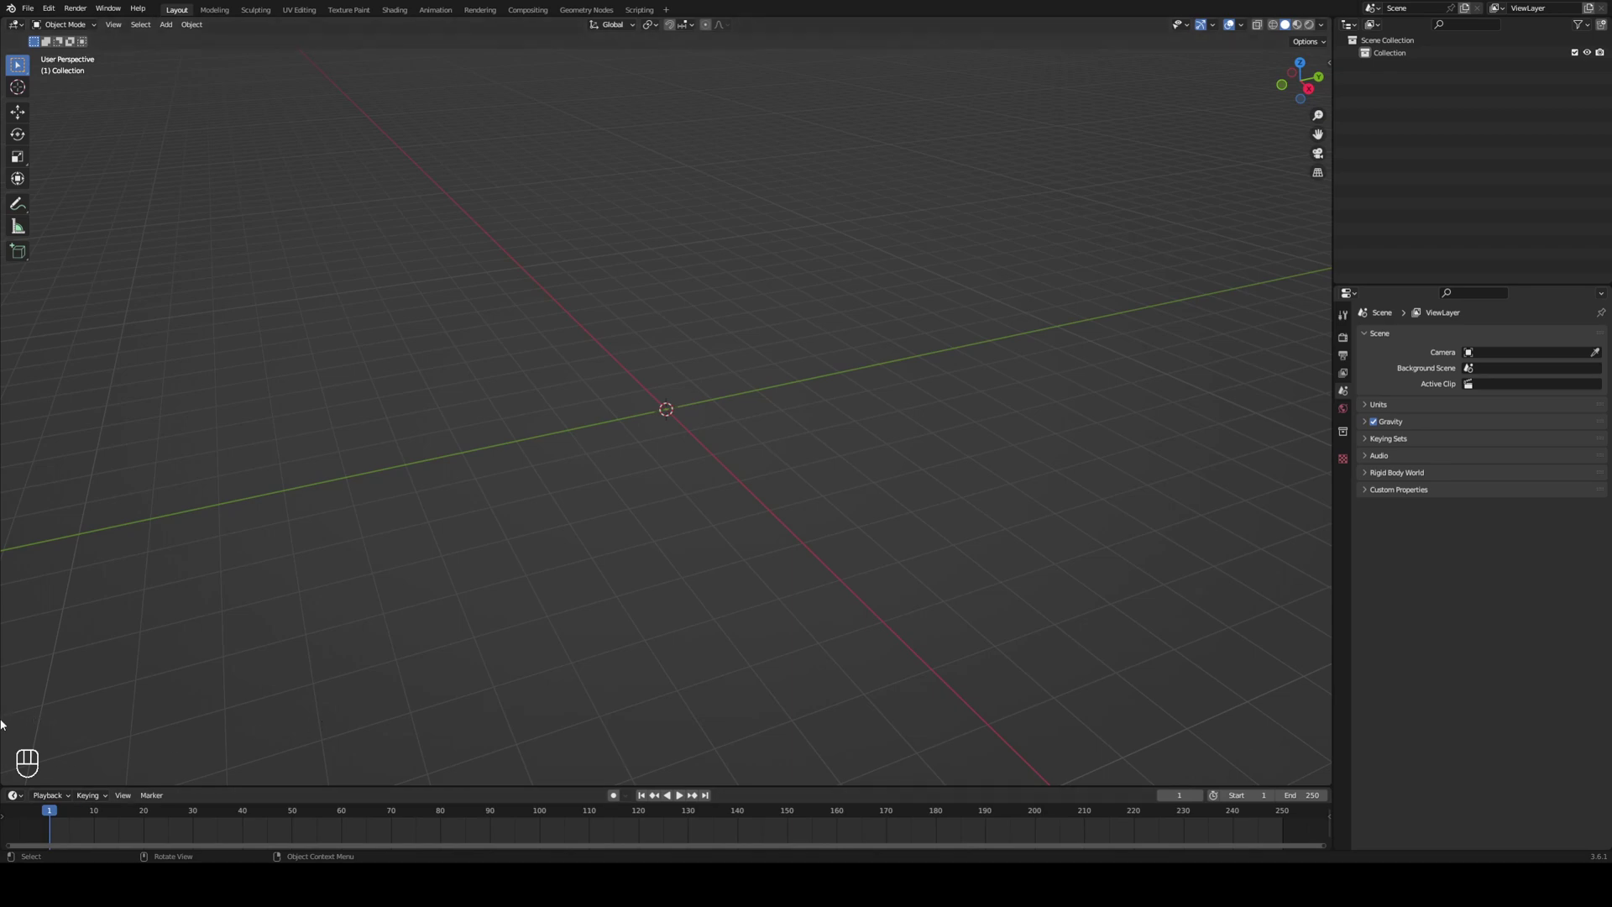
Add a plane mesh at the origin and scale it uniformly to about 9.06 as the ground.
drag(1334, 487, 1401, 488)
middle_drag(1122, 487, 1089, 471)
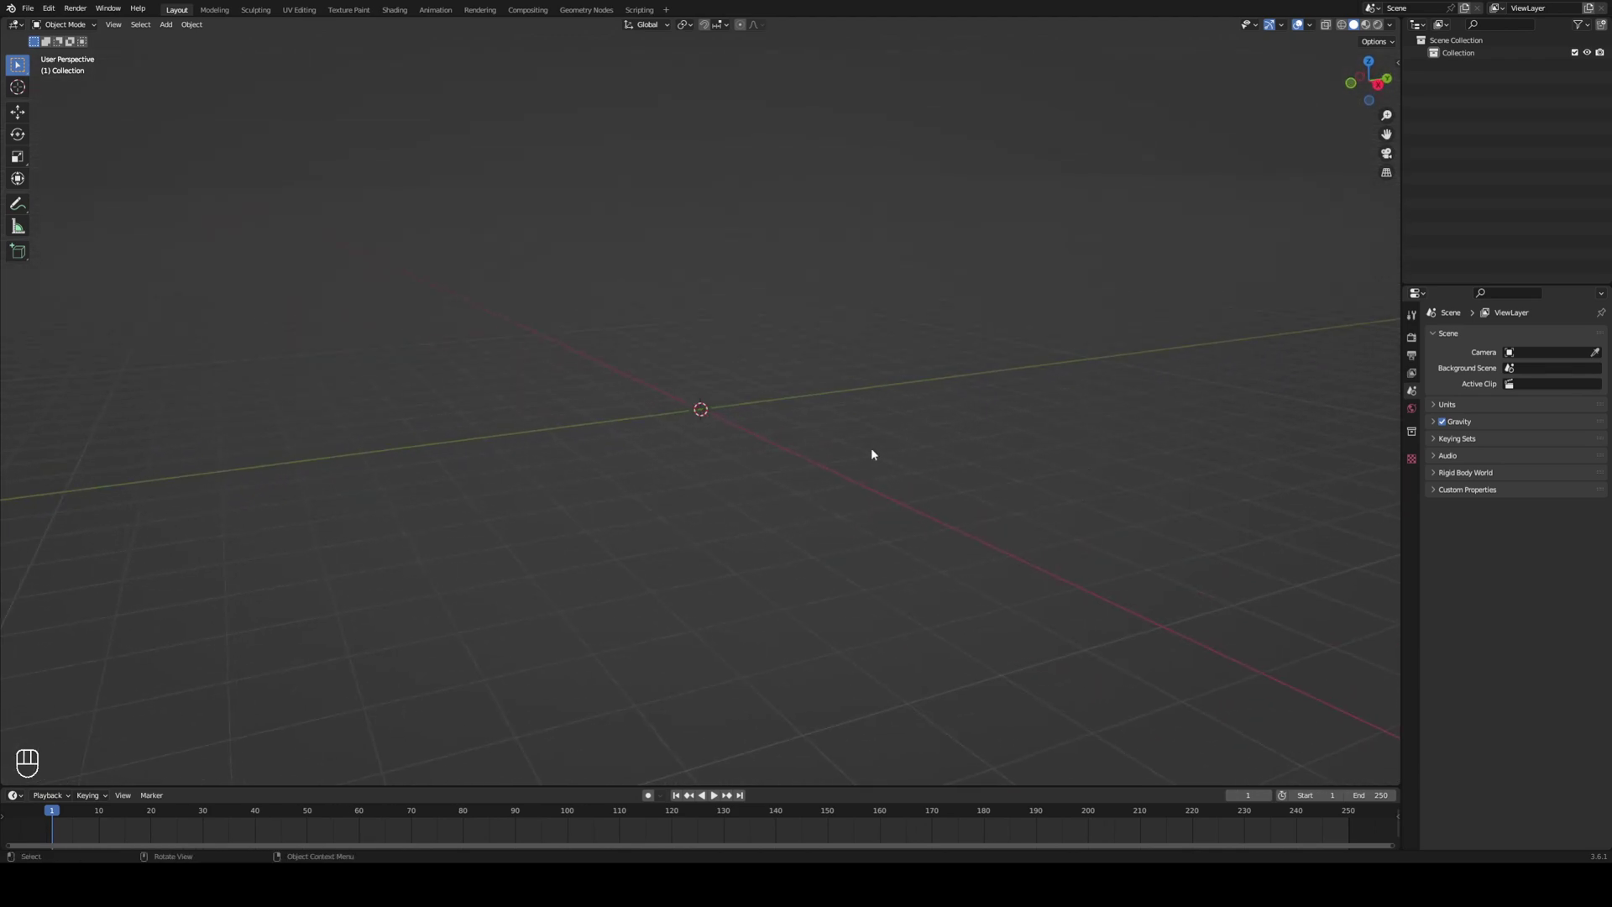
key(shift+a)
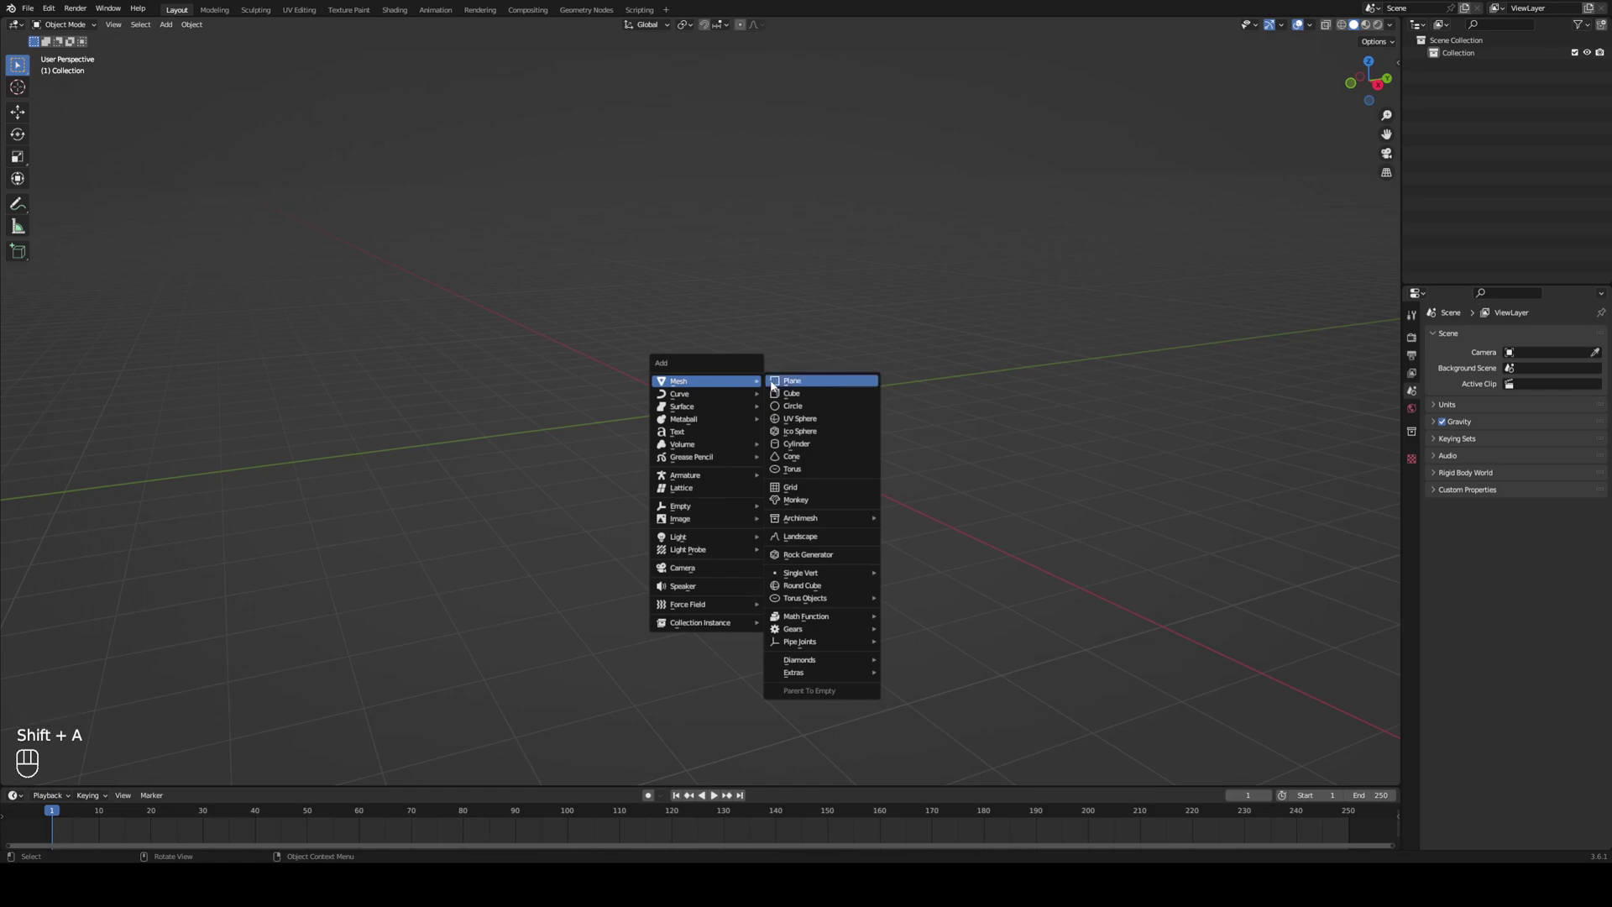
click(774, 382)
scroll(706, 413, up, 5)
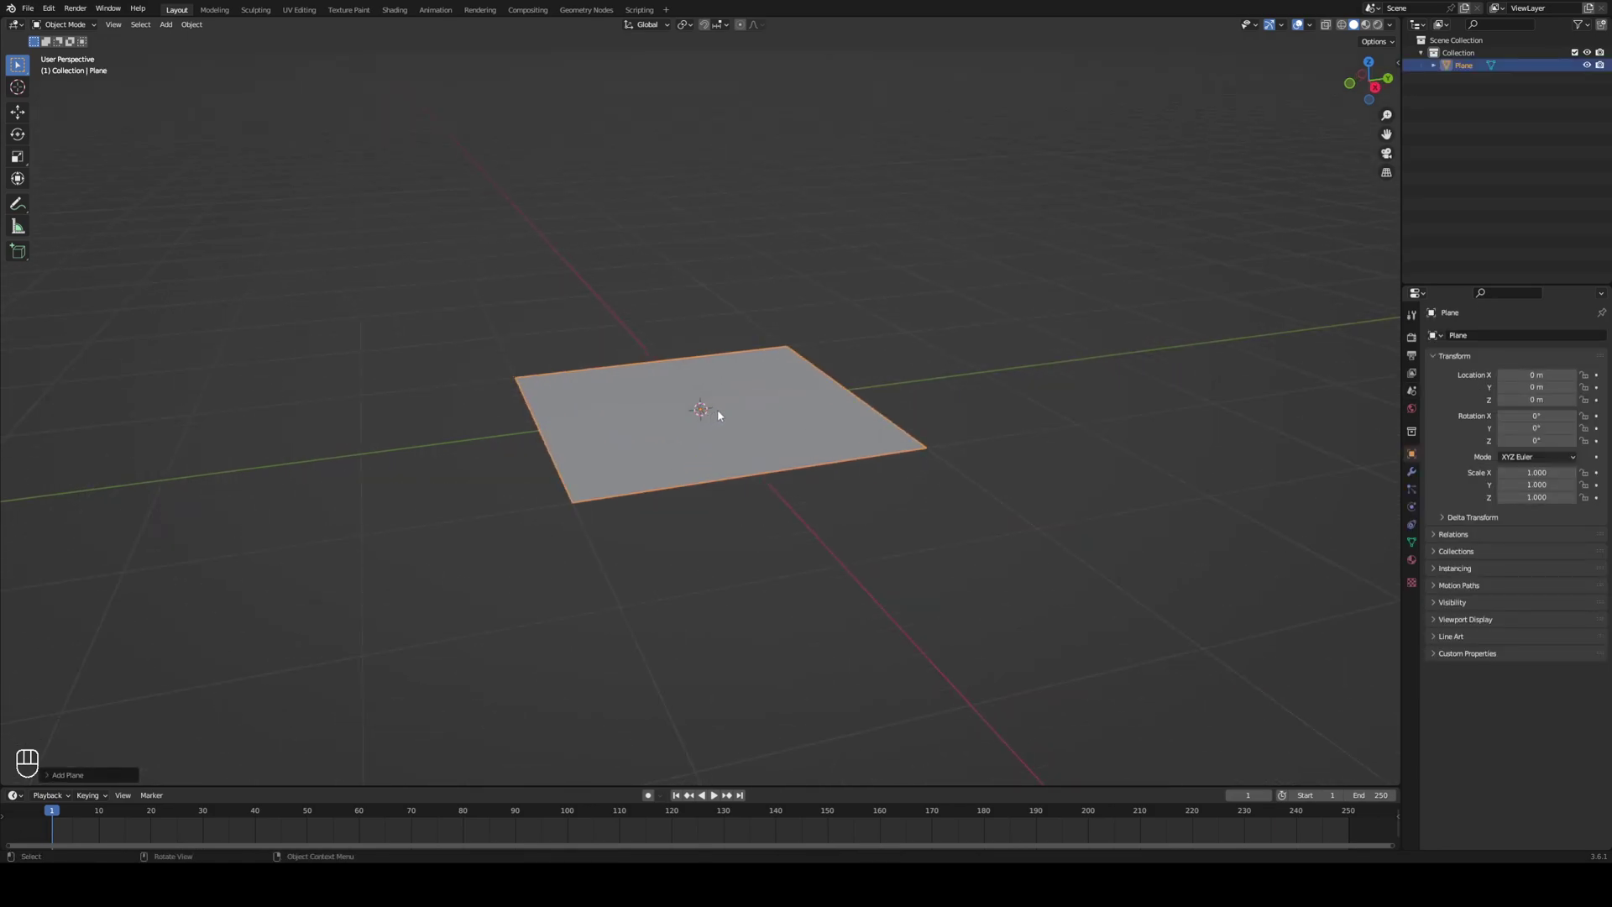
scroll(720, 417, down, 4)
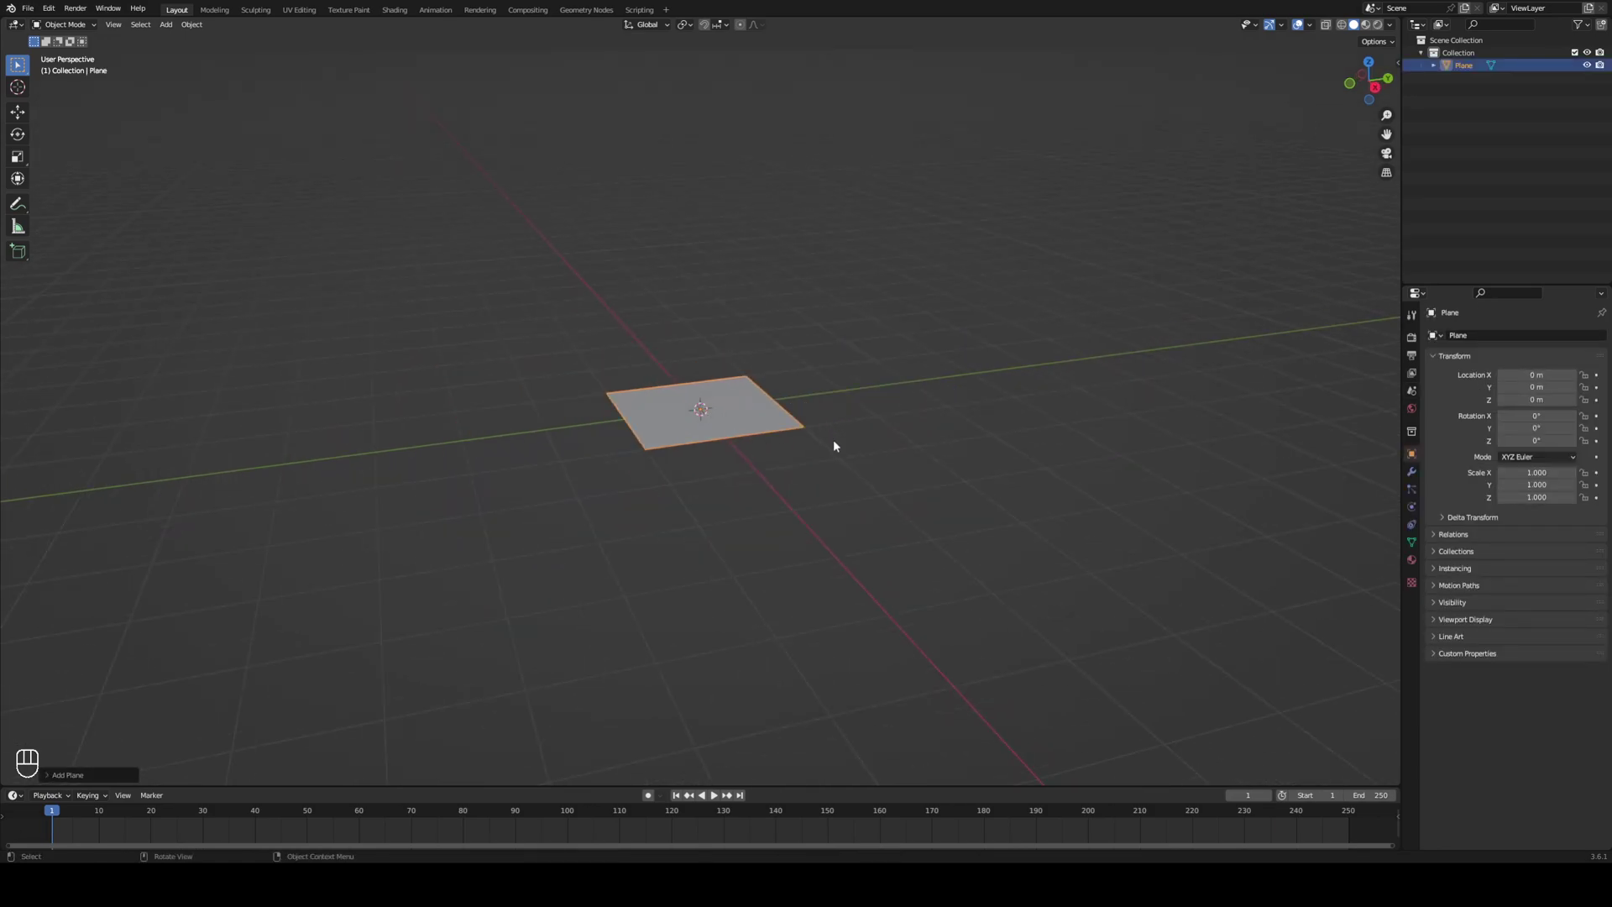
key(s)
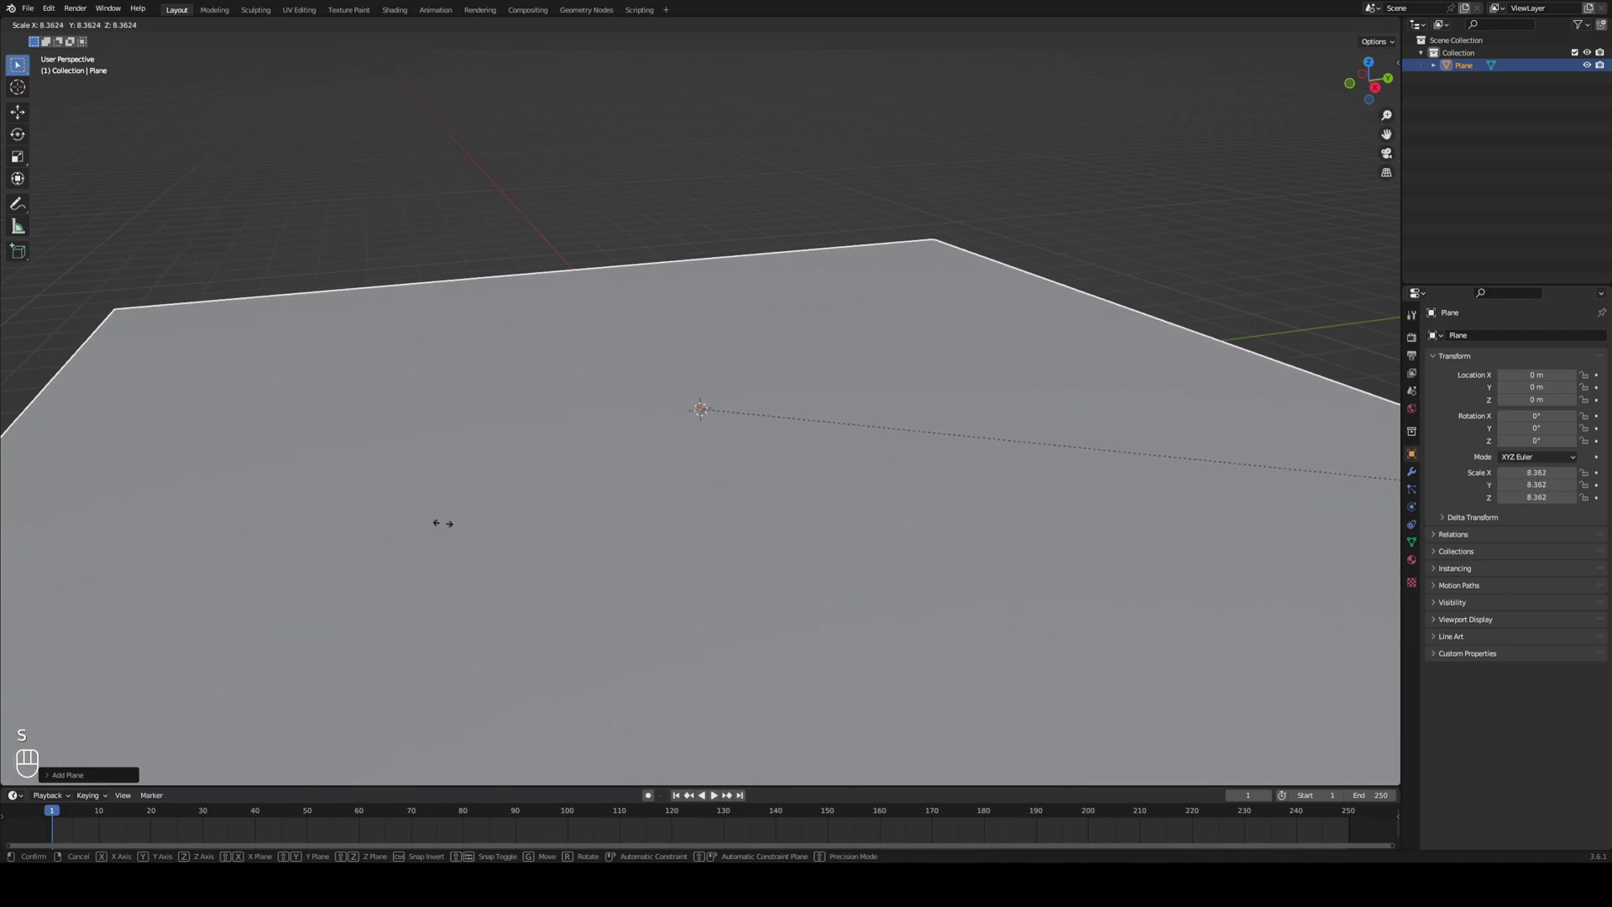
click(439, 522)
Add a cube mesh and scale it down uniformly to about 0.46.
middle_drag(595, 468, 788, 445)
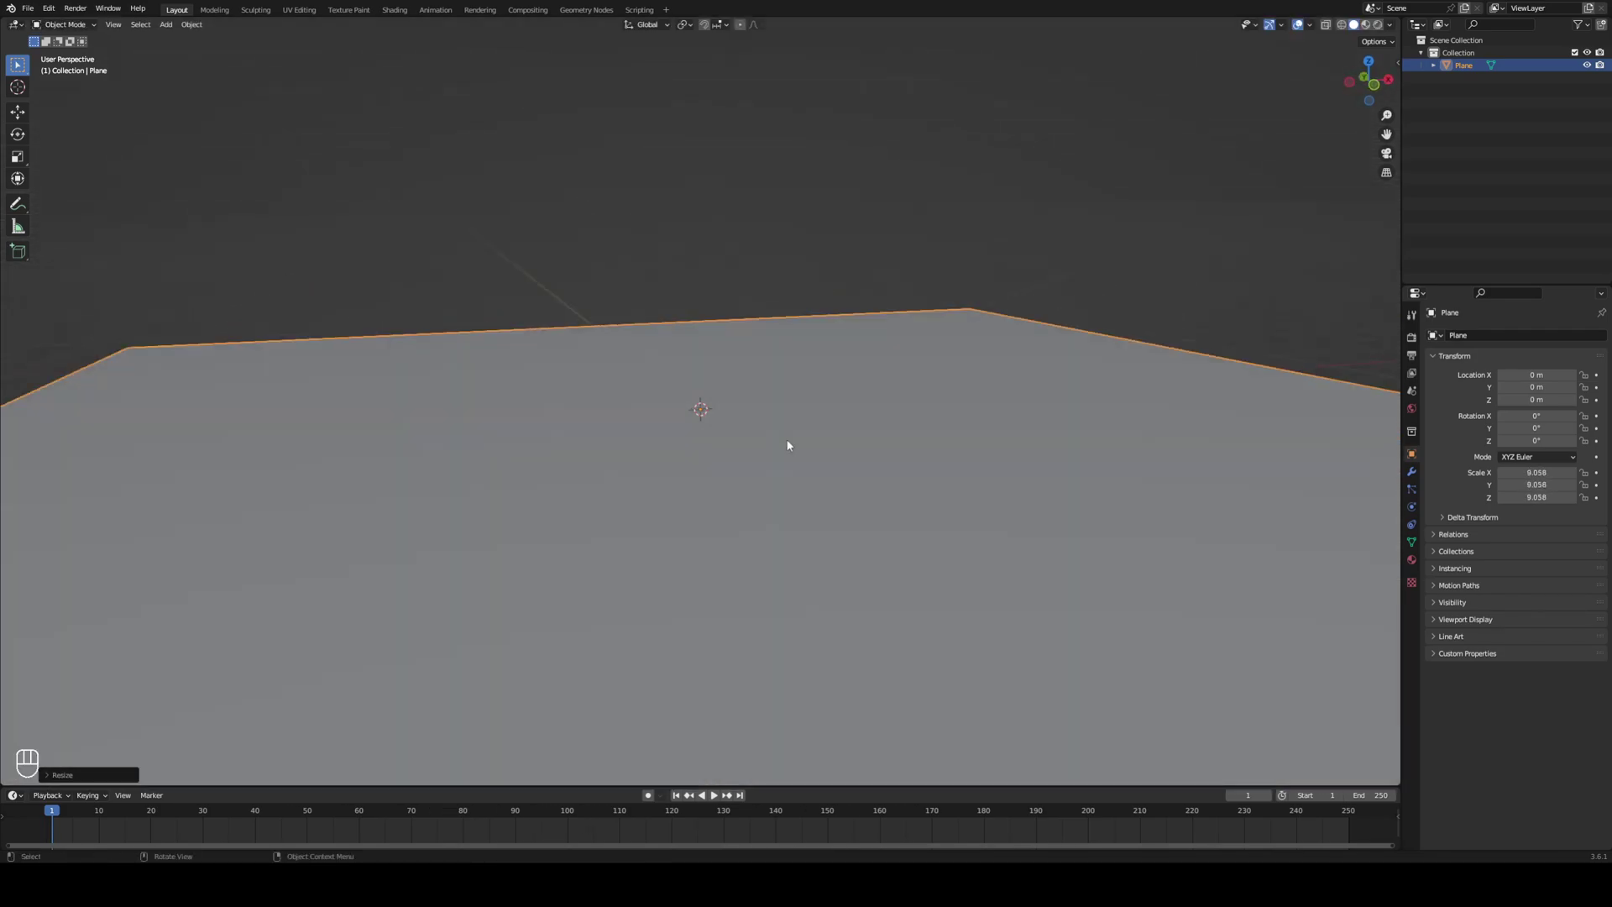
key(shift+a)
mouse_move(788, 445)
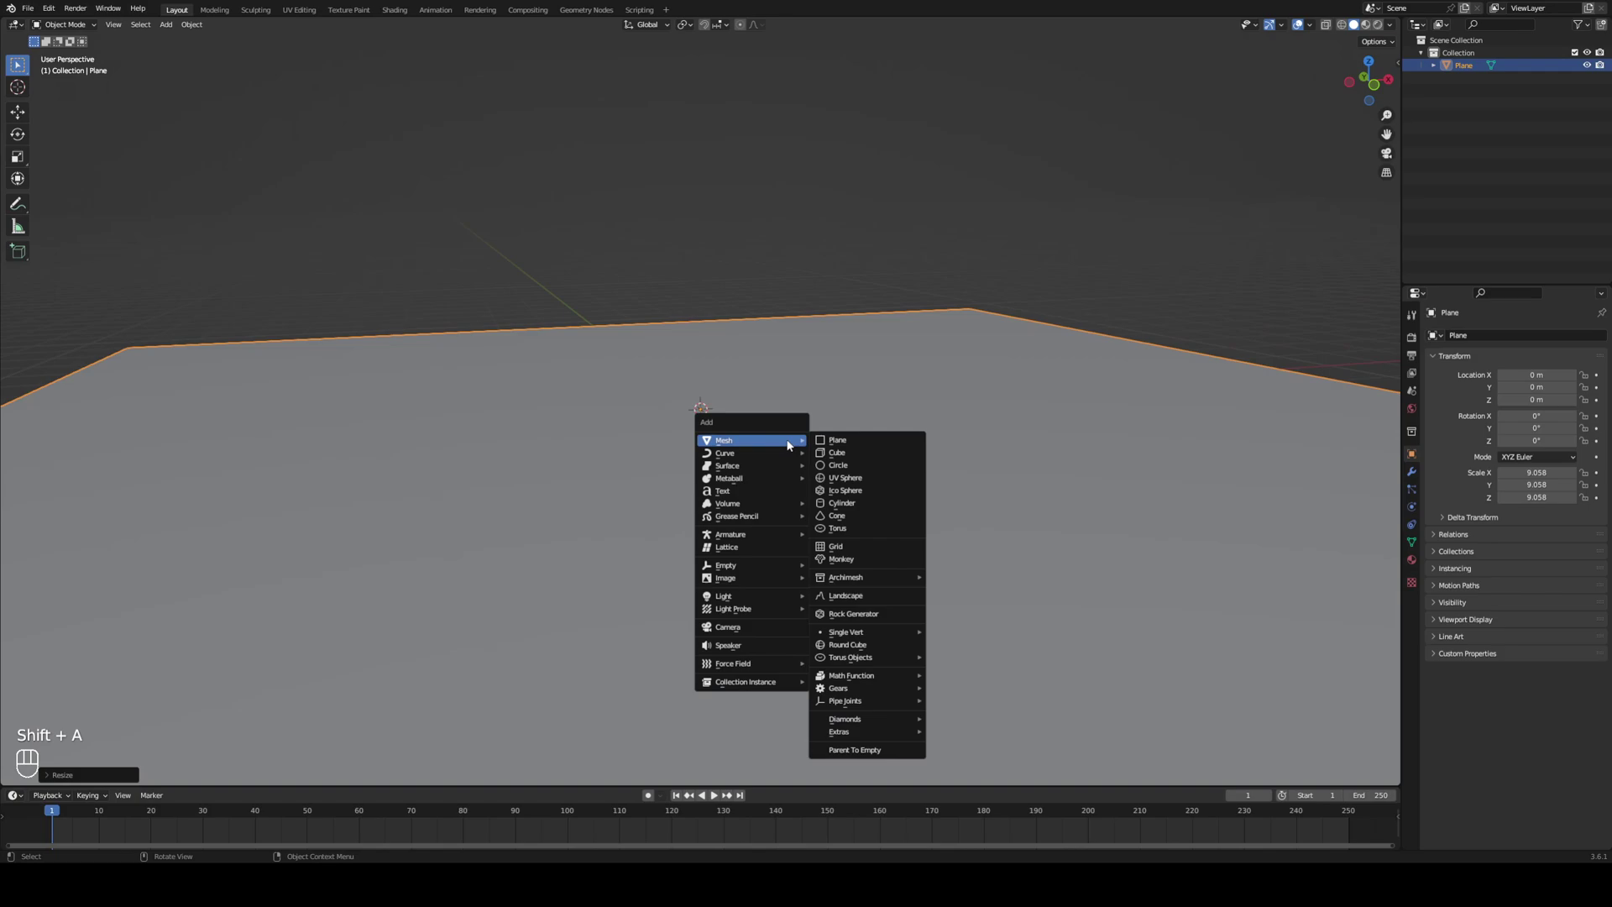
click(850, 453)
scroll(759, 437, down, 5)
middle_drag(760, 443, 907, 425)
key(s)
click(805, 408)
Raise the cube about 0.47 m along Z so its base sits just above the plane.
middle_drag(805, 408, 824, 451)
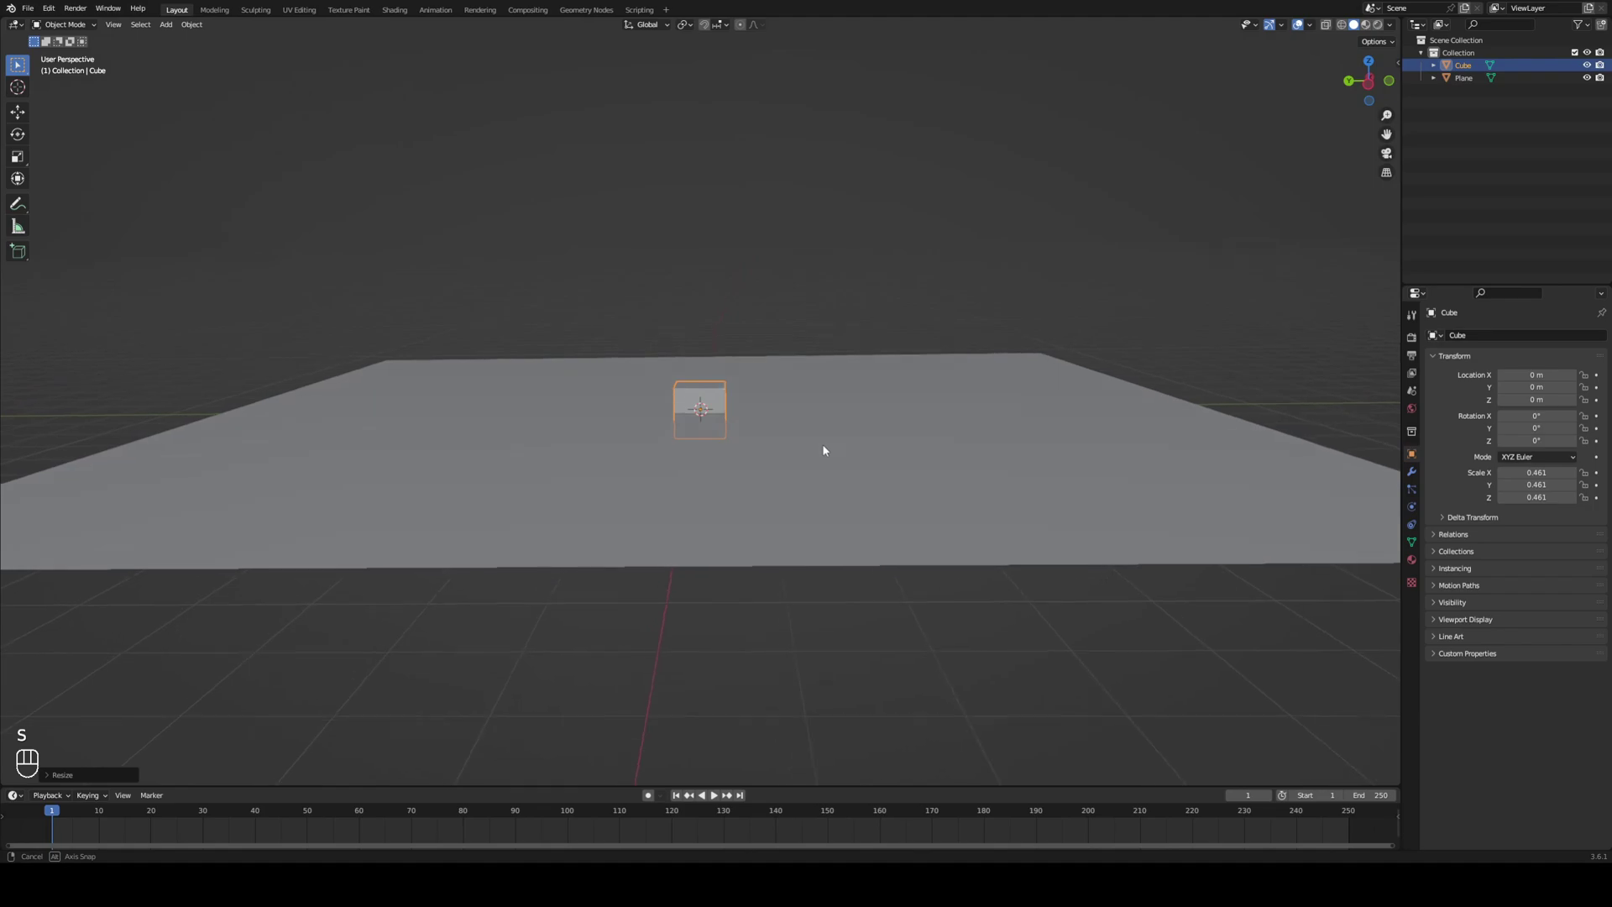
click(1369, 80)
scroll(936, 443, up, 10)
key(g)
key(z)
key(x)
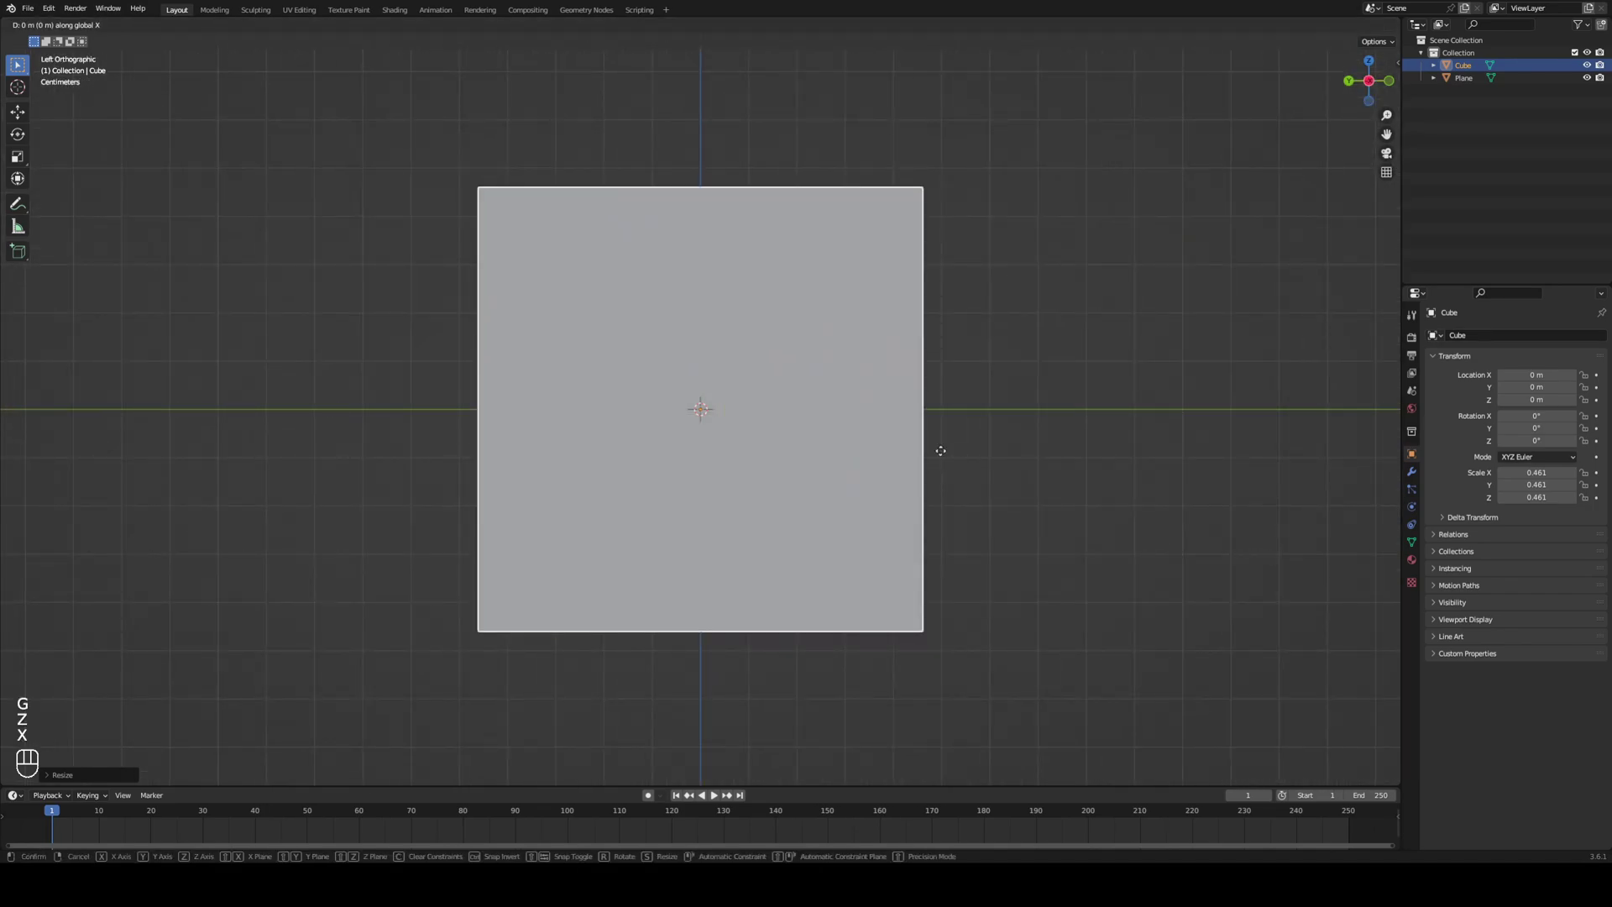
key(z)
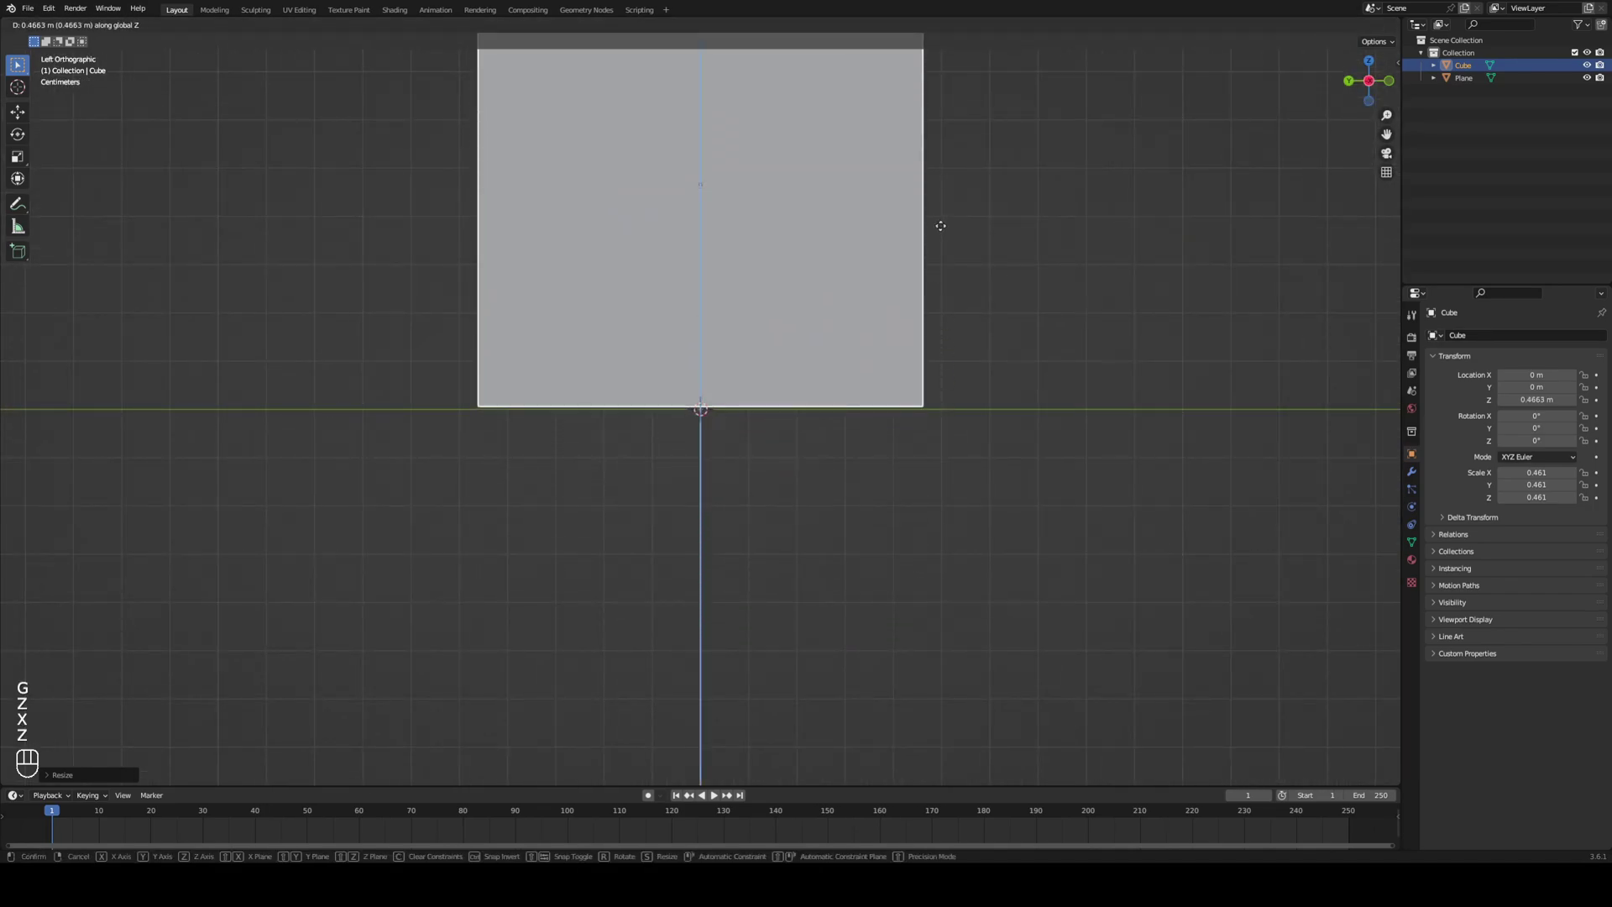
click(942, 231)
Move the cube near a corner of the plane, to about X -5.83 m and Y -5.05 m.
middle_drag(942, 231, 838, 516)
scroll(924, 367, down, 8)
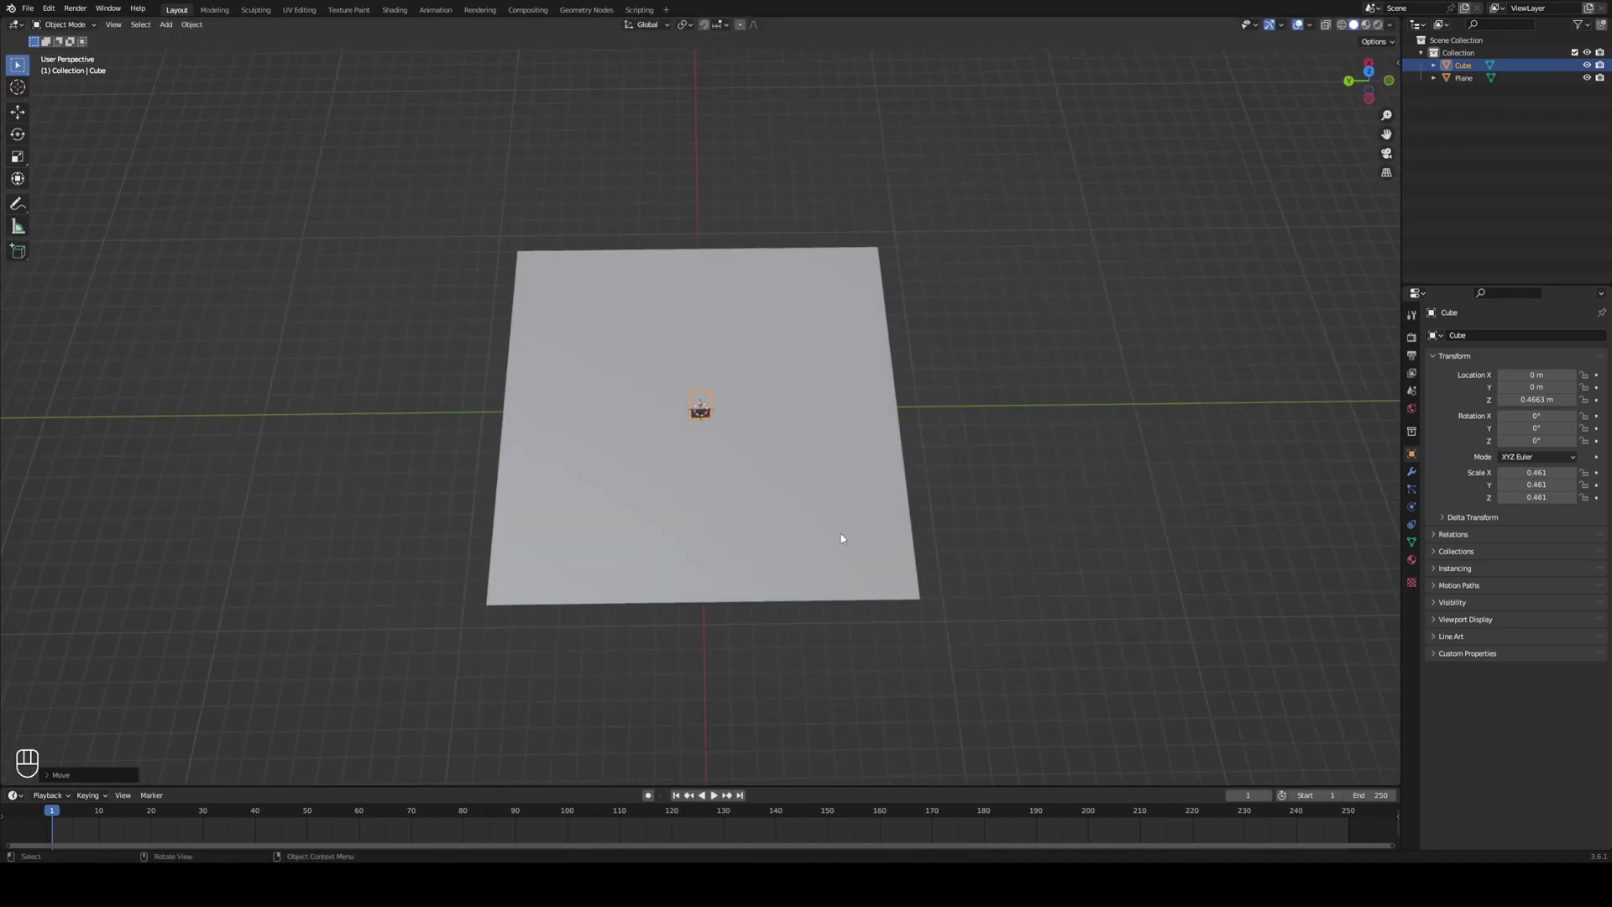
key(g)
key(x)
click(828, 655)
middle_drag(830, 659, 847, 588)
key(g)
key(y)
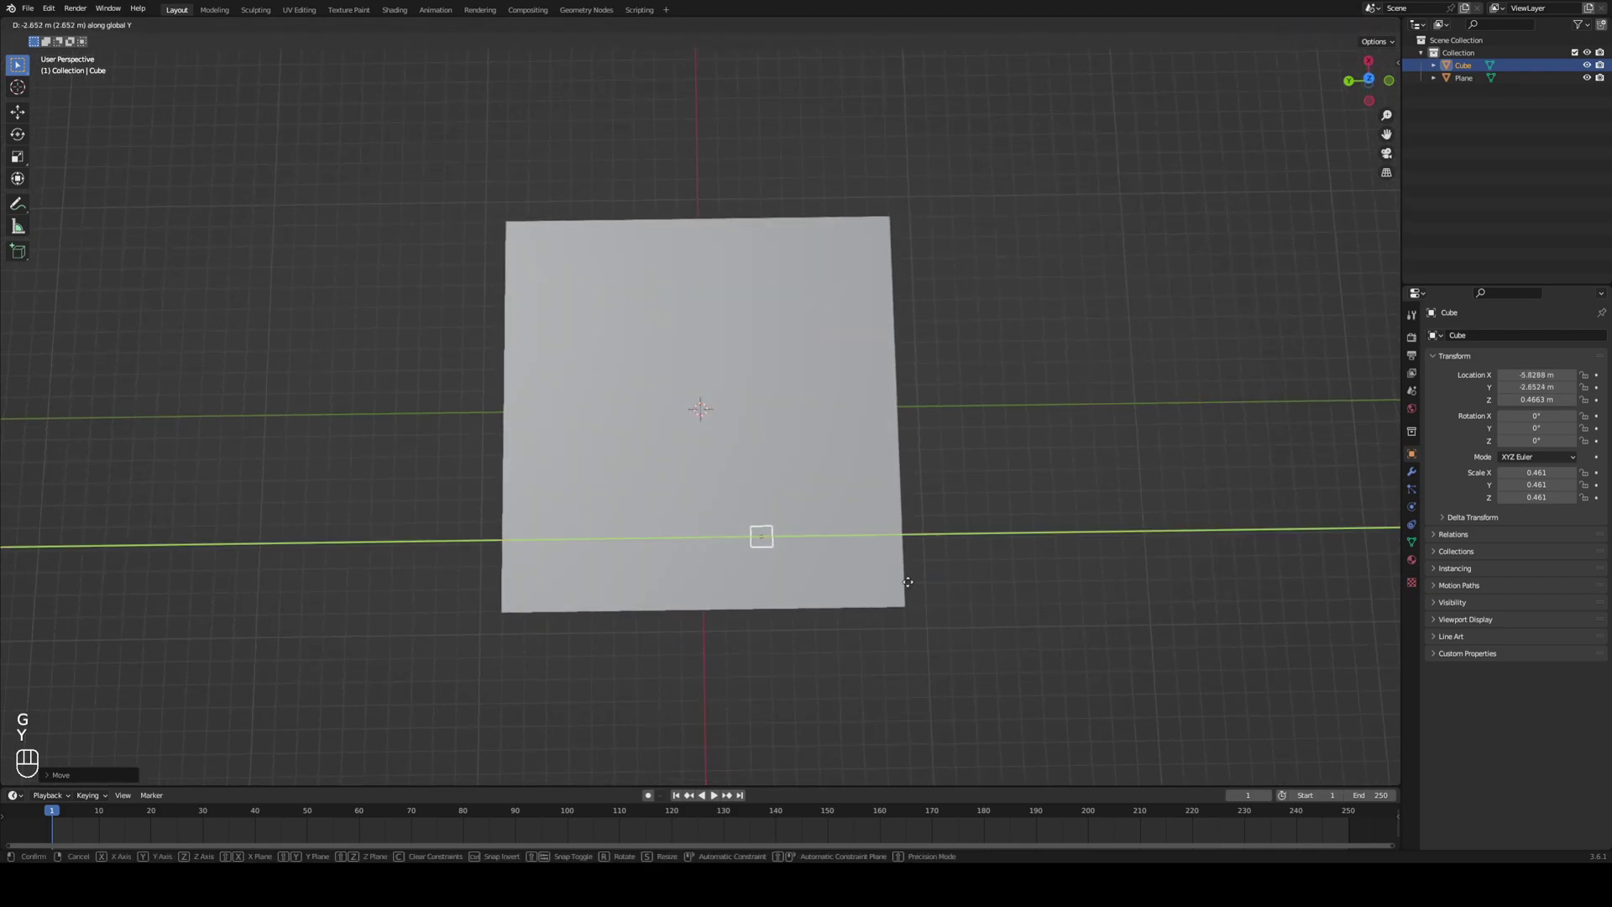
click(926, 584)
Add an Array modifier to the cube with a relative offset X factor of 1.001.
middle_drag(925, 584, 891, 470)
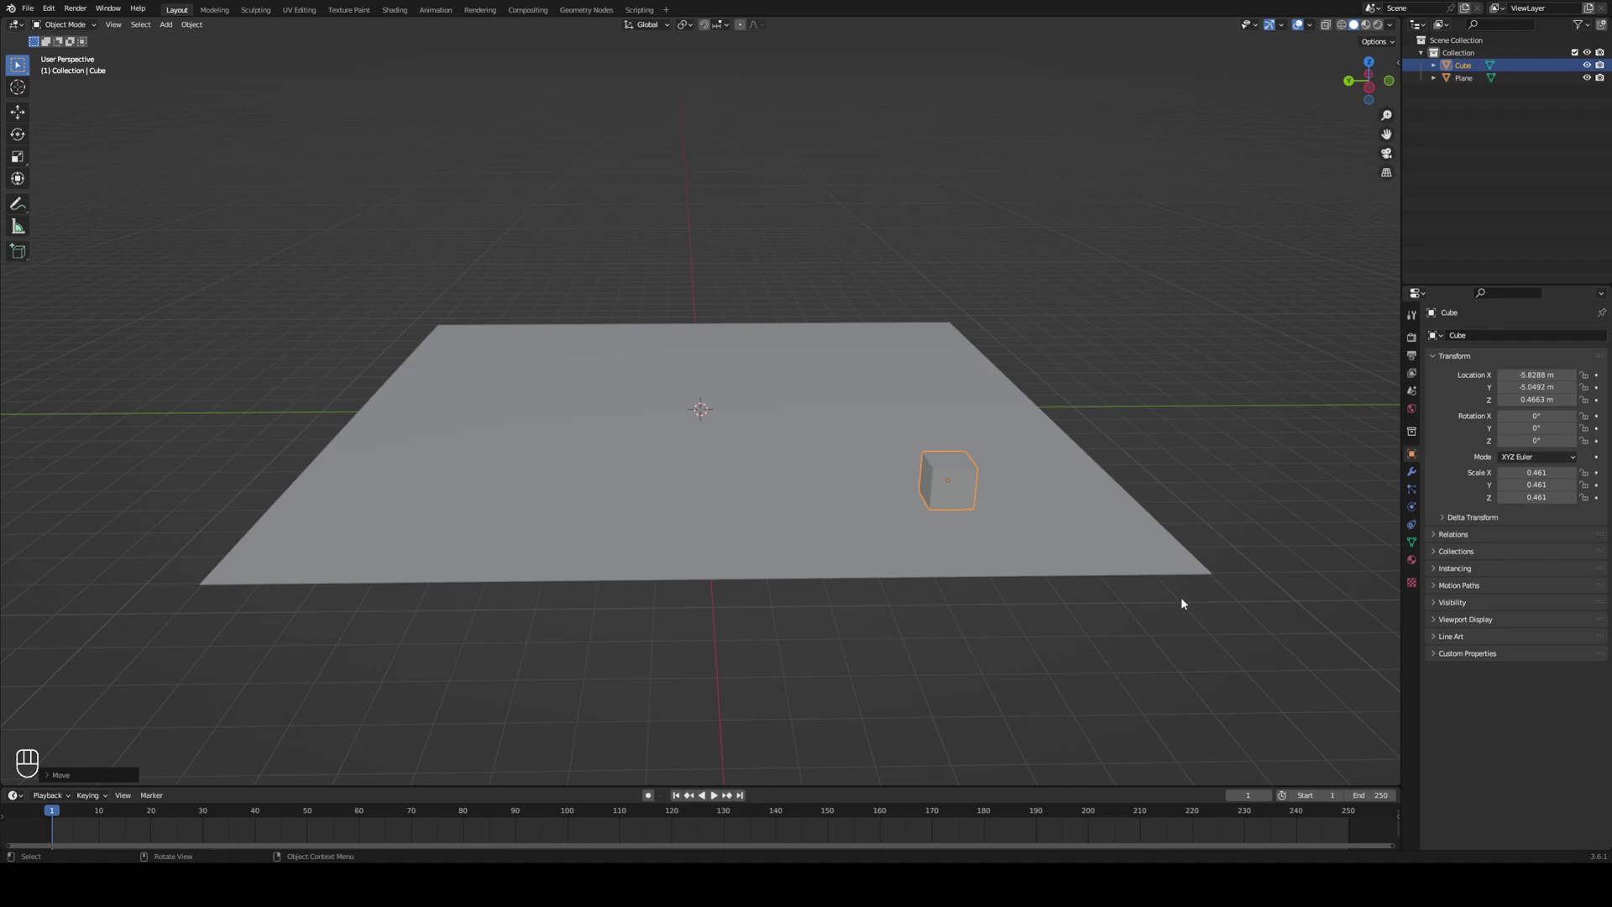
click(1413, 472)
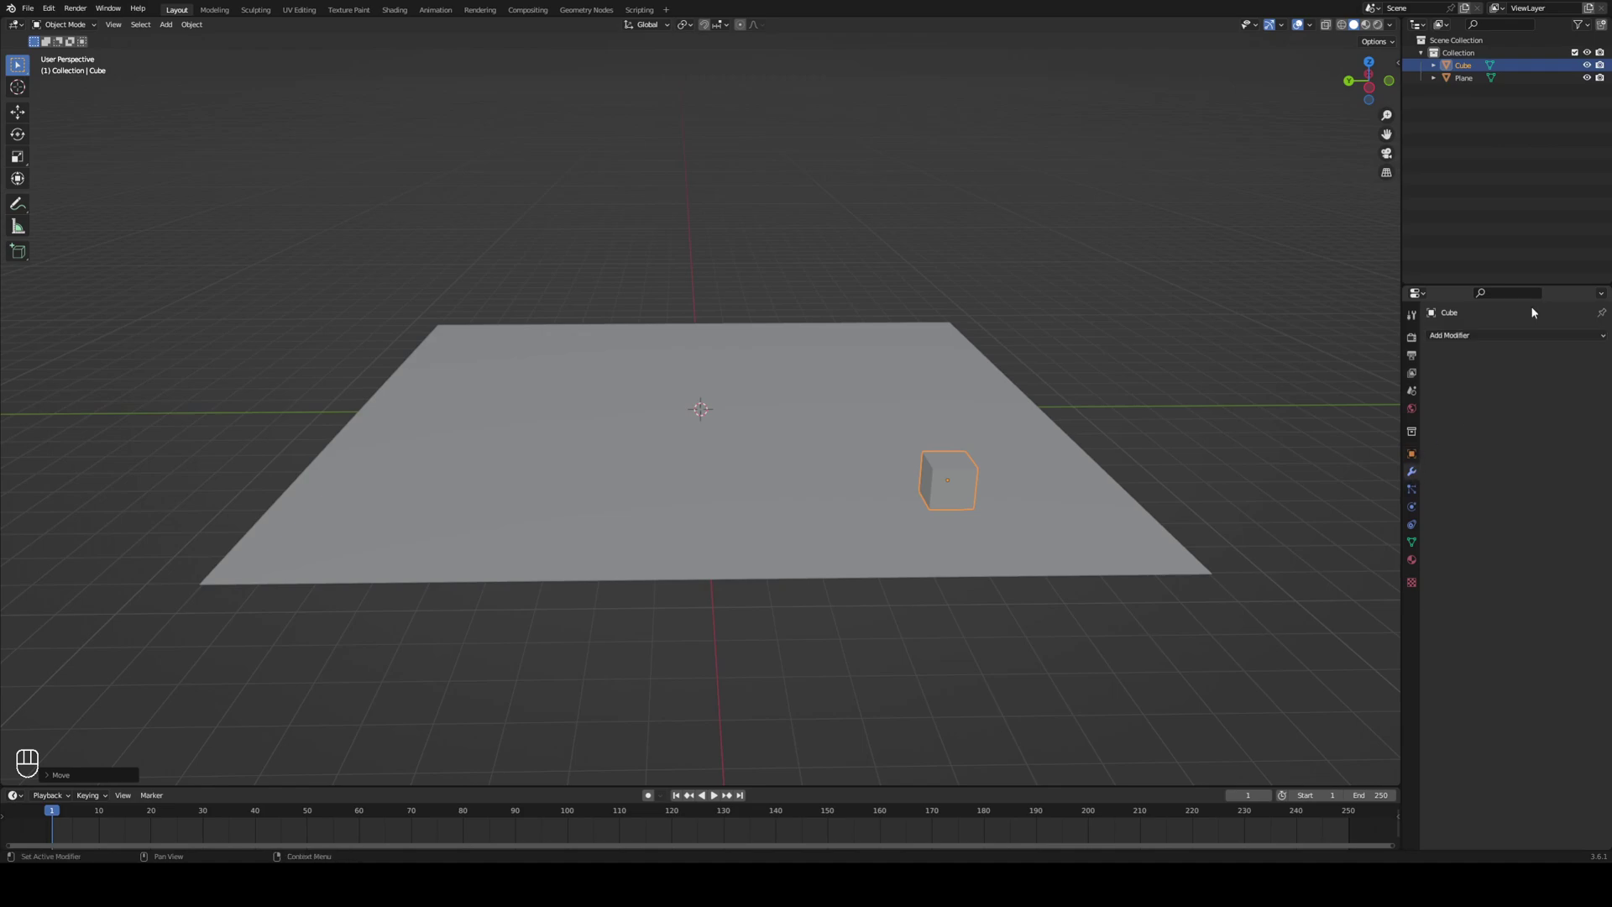
click(1476, 335)
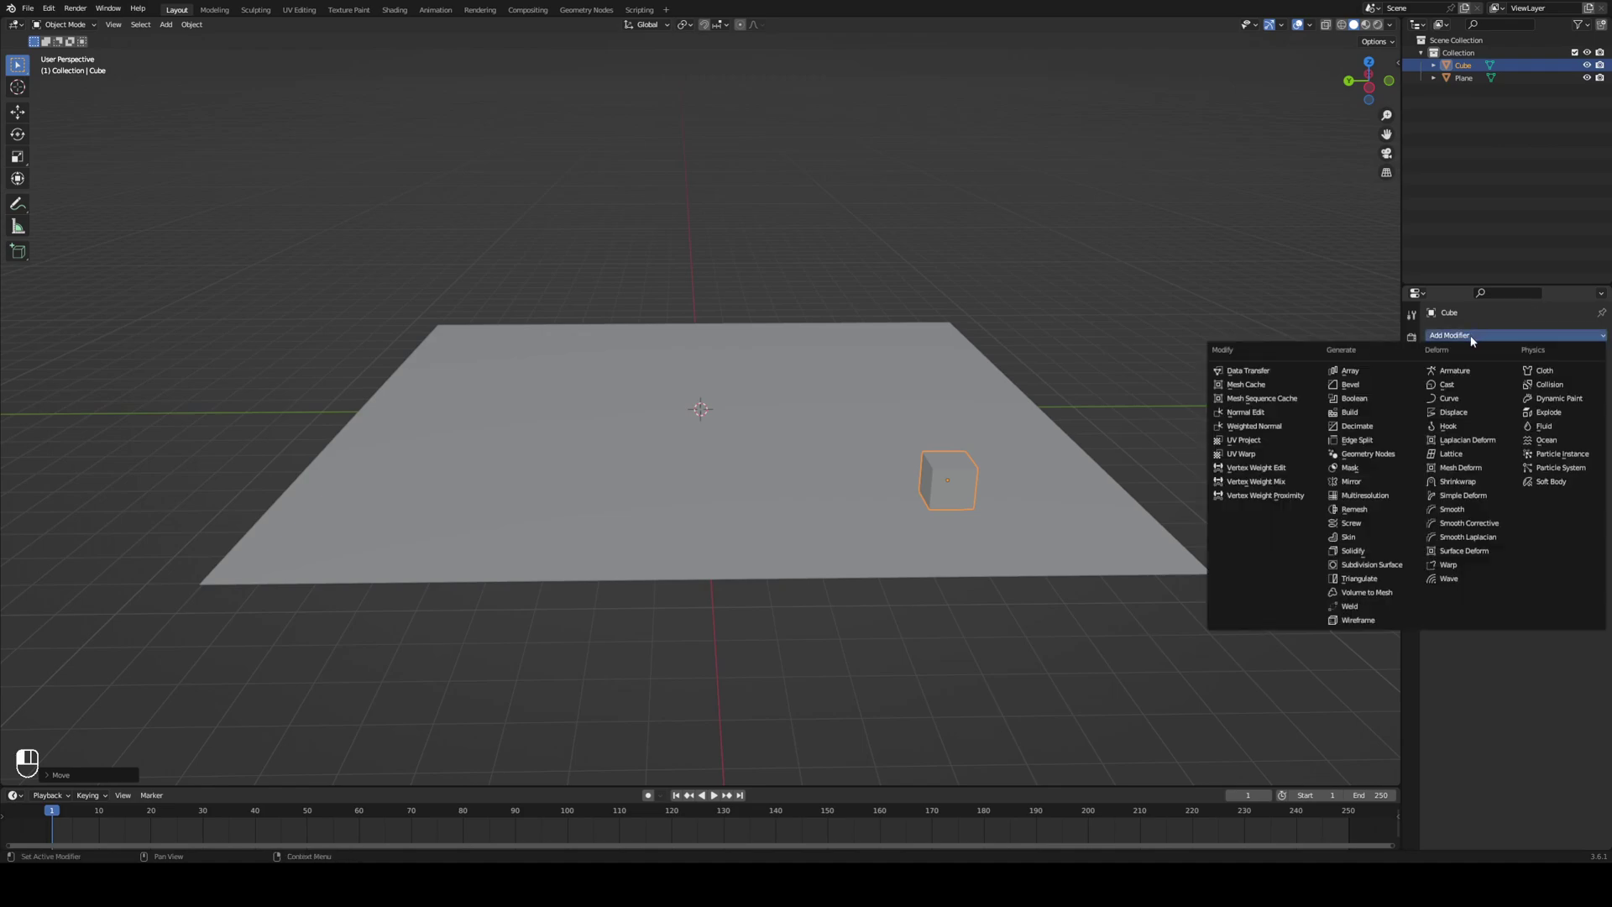
click(1370, 379)
middle_drag(1292, 403, 1390, 437)
scroll(903, 439, up, 5)
scroll(794, 478, down, 3)
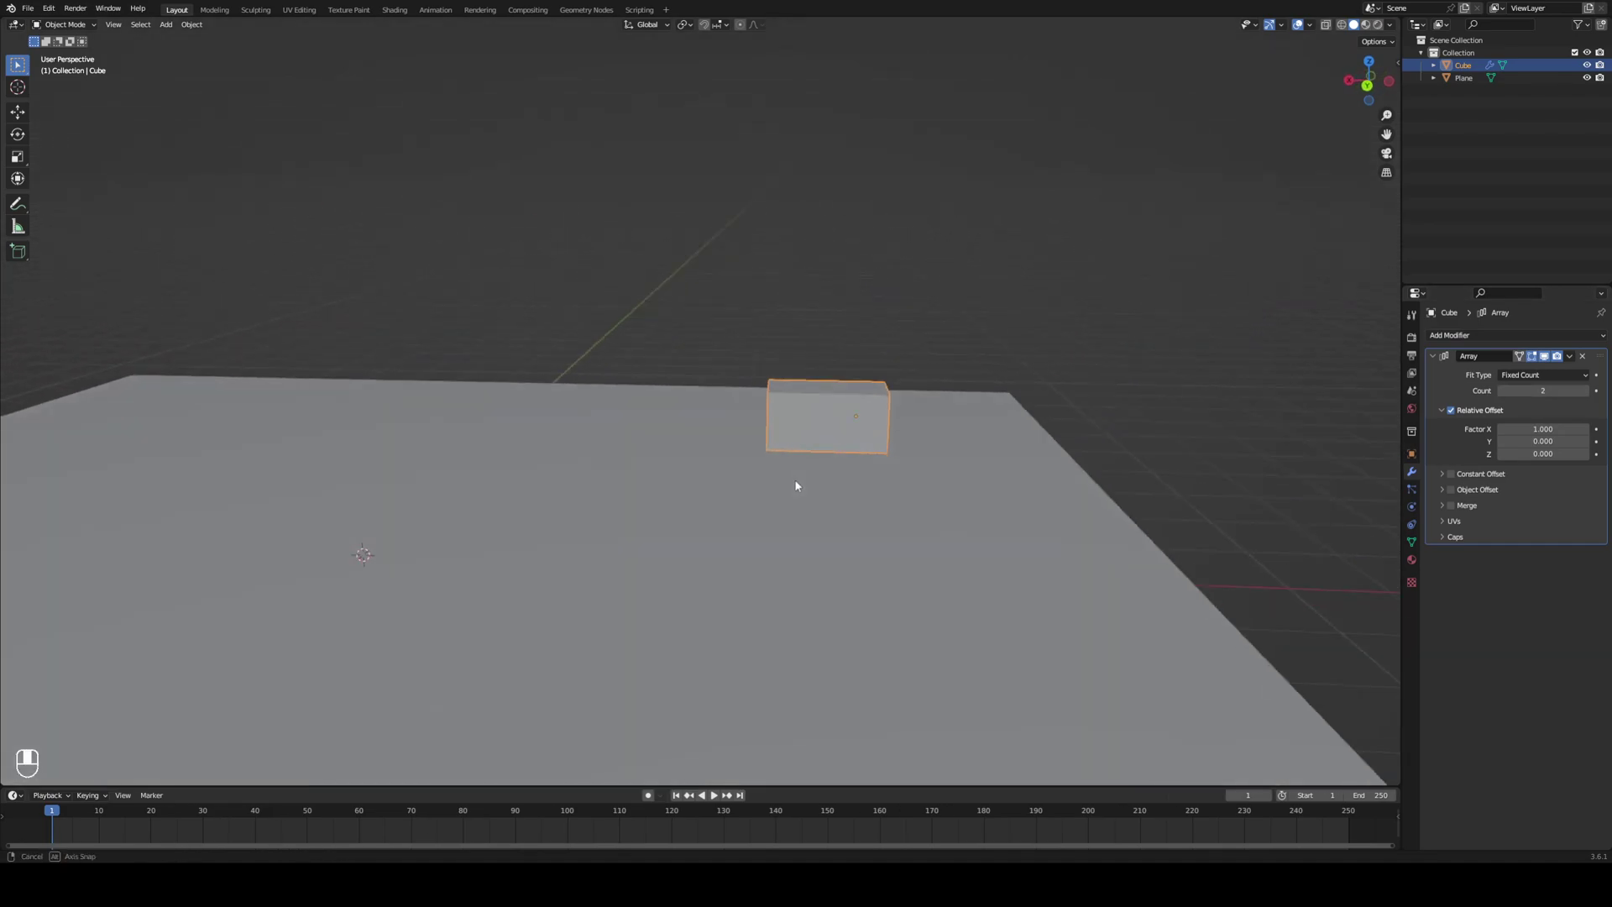
click(1528, 429)
text(1)
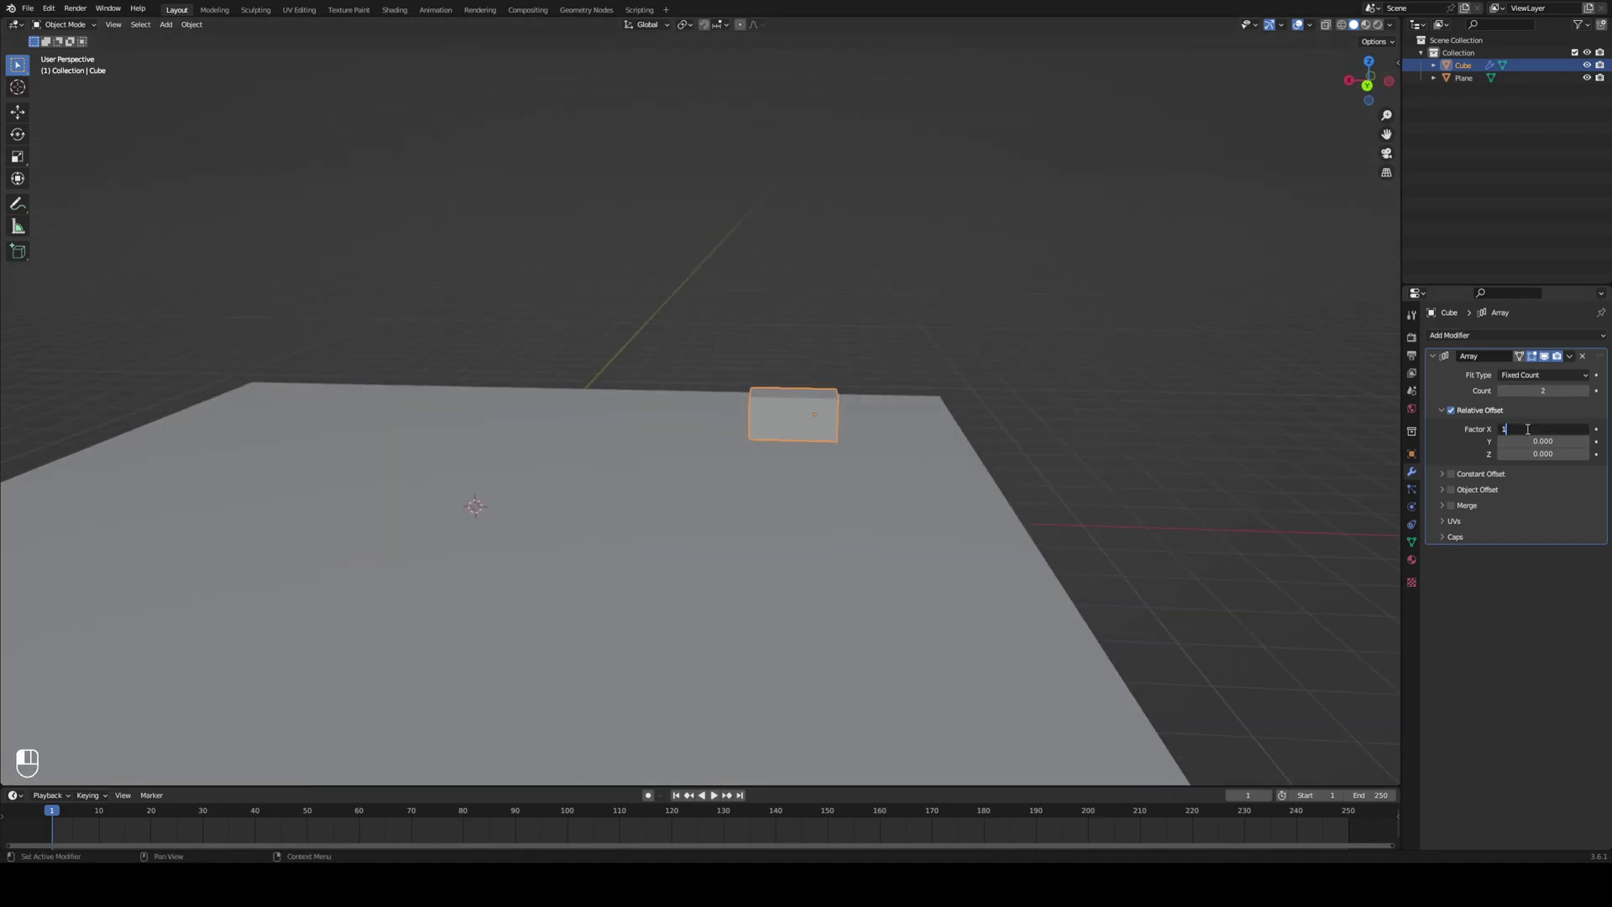
text(.001)
key(Return)
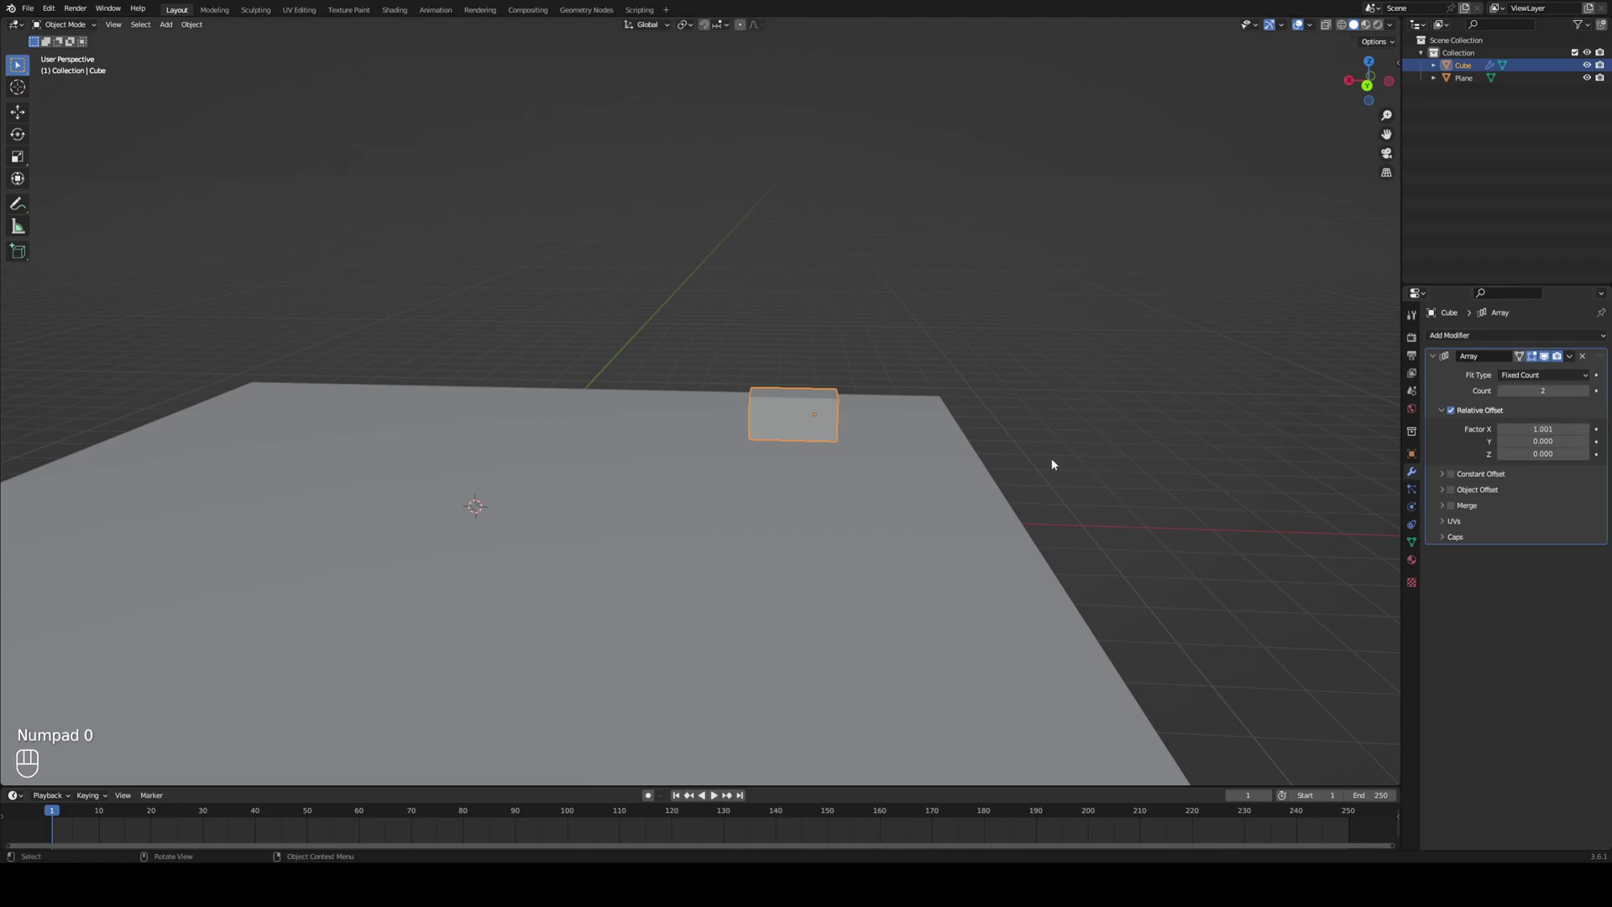
Check the gap between the two arrayed cubes and set the array count to 10.
scroll(869, 483, up, 5)
scroll(870, 483, up, 6)
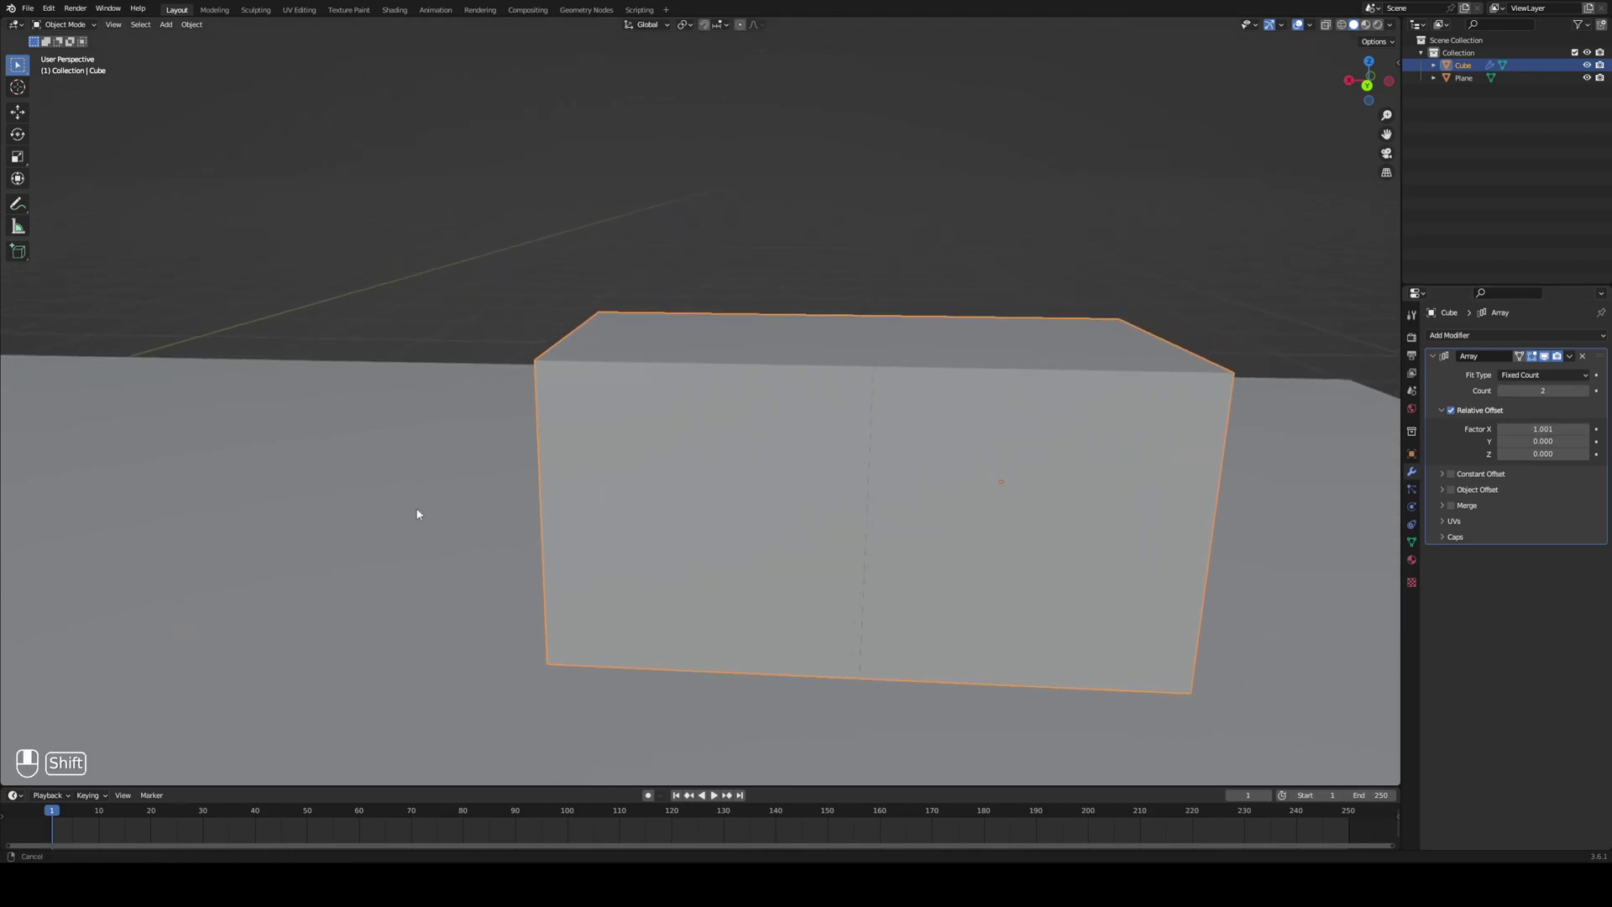
shift+middle_drag(956, 462, 896, 353)
scroll(882, 353, down, 4)
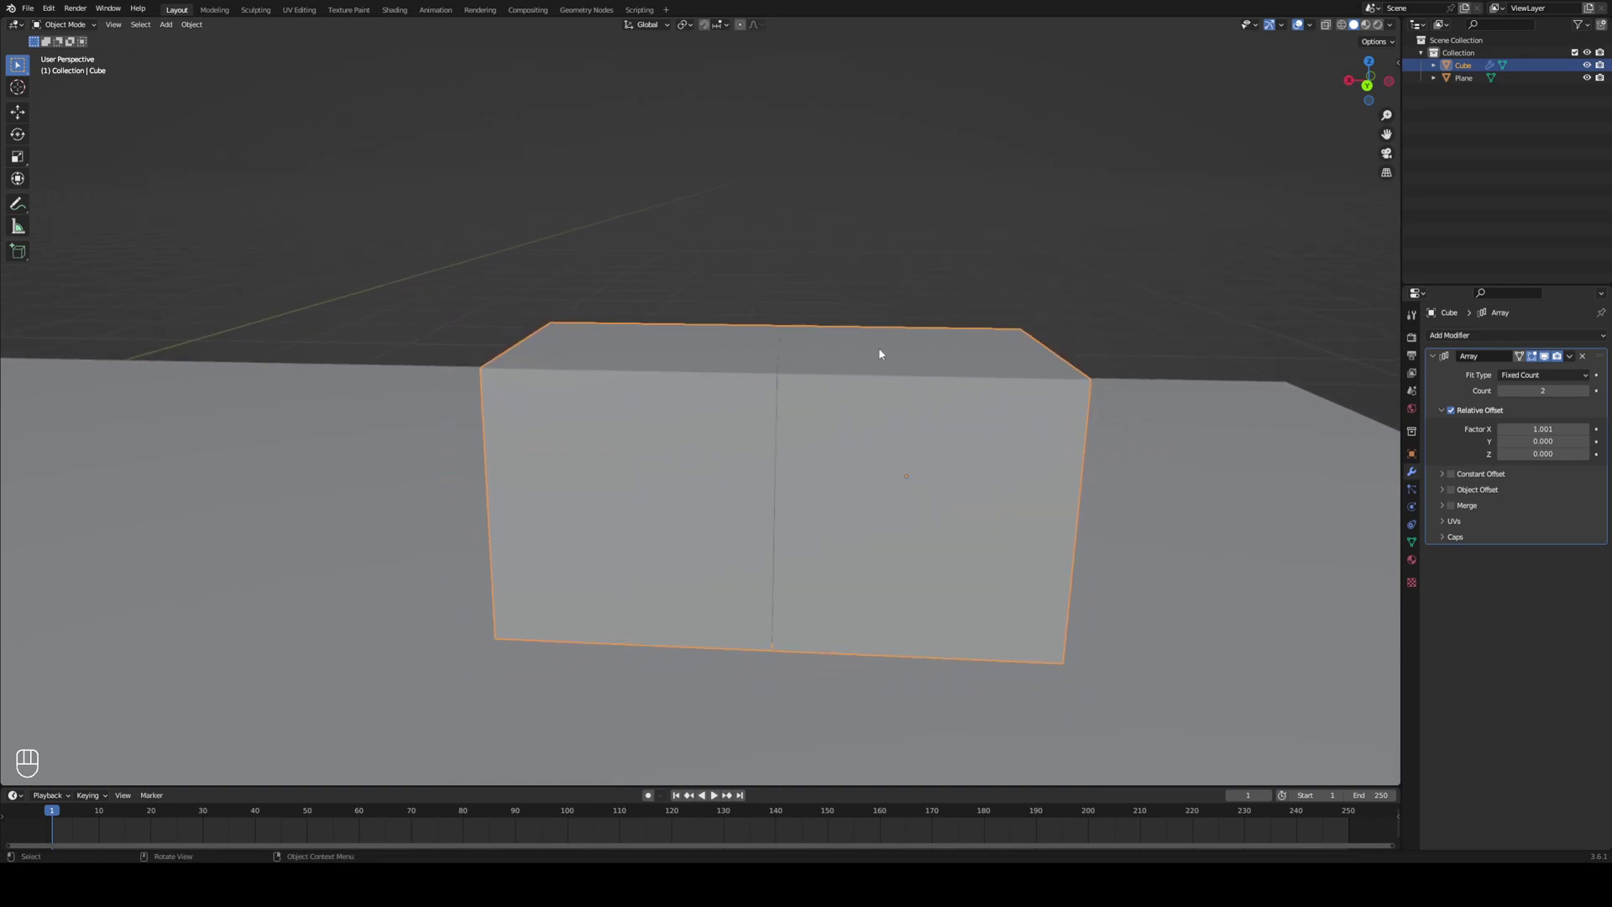
scroll(798, 389, down, 5)
middle_drag(755, 417, 1176, 478)
drag(1580, 394, 1596, 394)
shift+middle_drag(848, 580, 793, 573)
scroll(509, 491, down, 4)
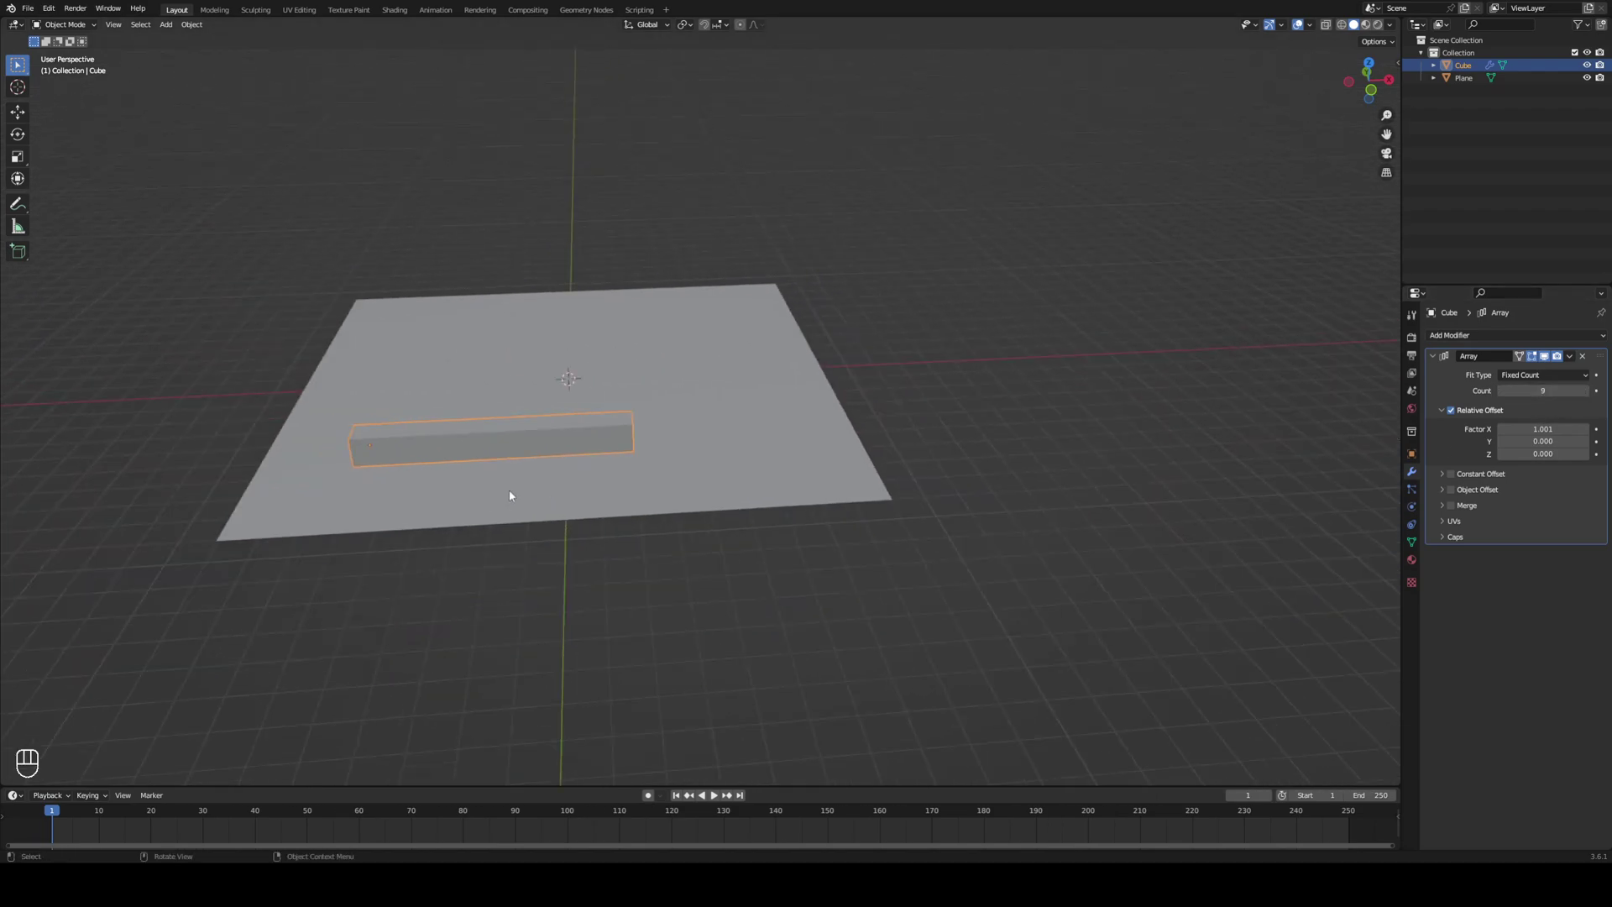
click(1586, 391)
Move the row of cubes along the X axis to centre it on the plane.
middle_drag(837, 446, 1046, 580)
key(g)
key(x)
click(941, 514)
Duplicate the Array modifier and set the copy's relative offset to X 0 and Y 1.001.
scroll(924, 502, down, 5)
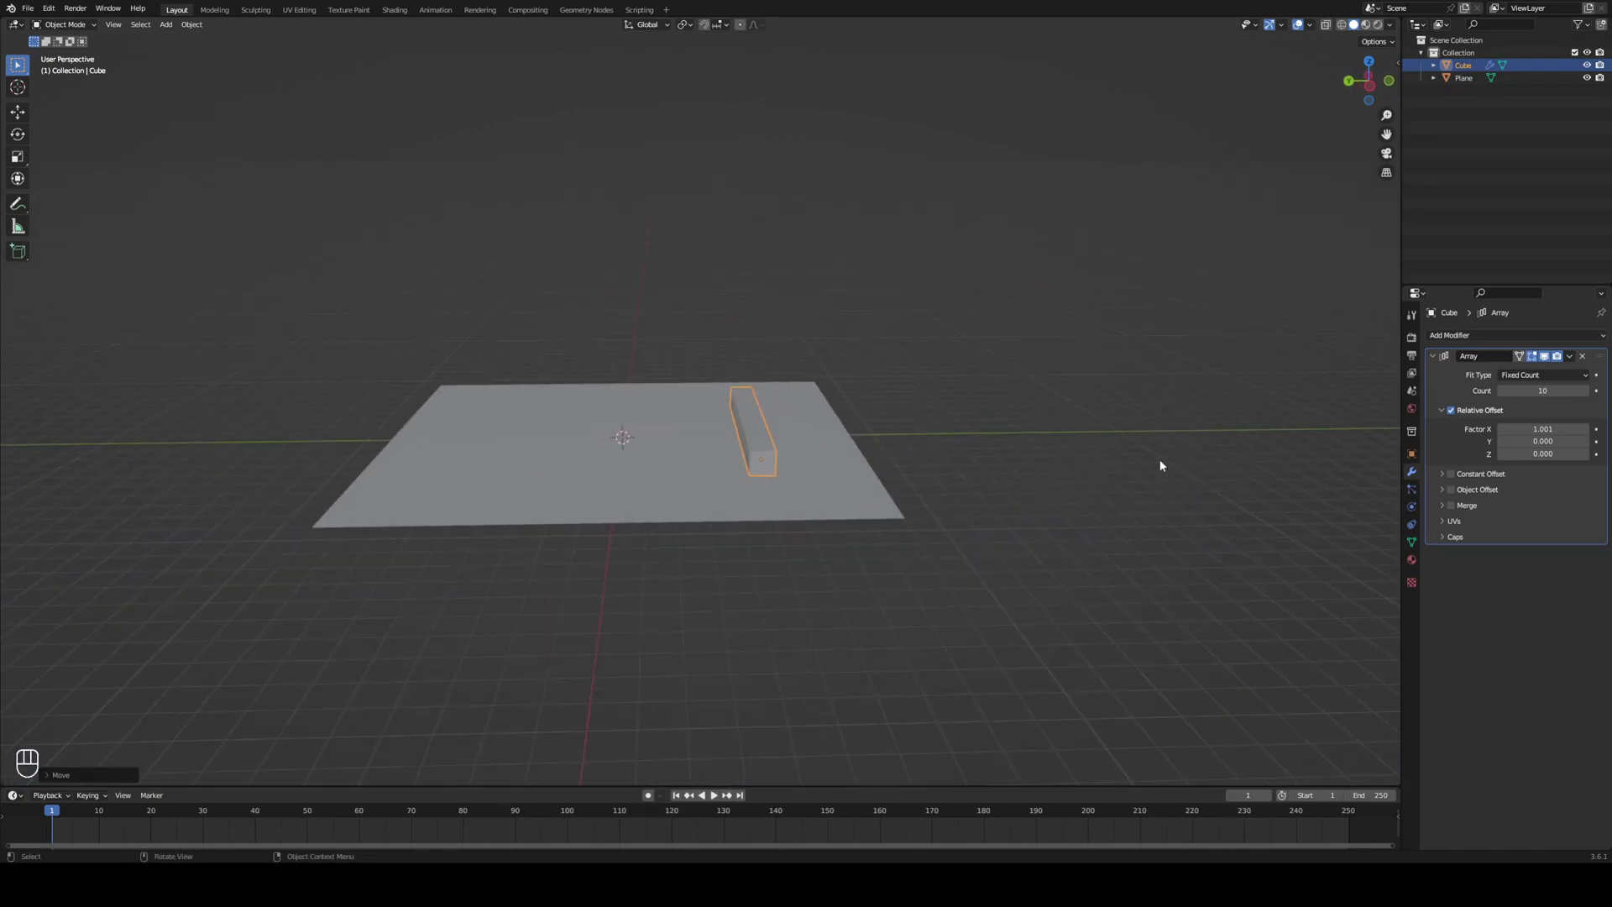
click(1569, 356)
click(1551, 385)
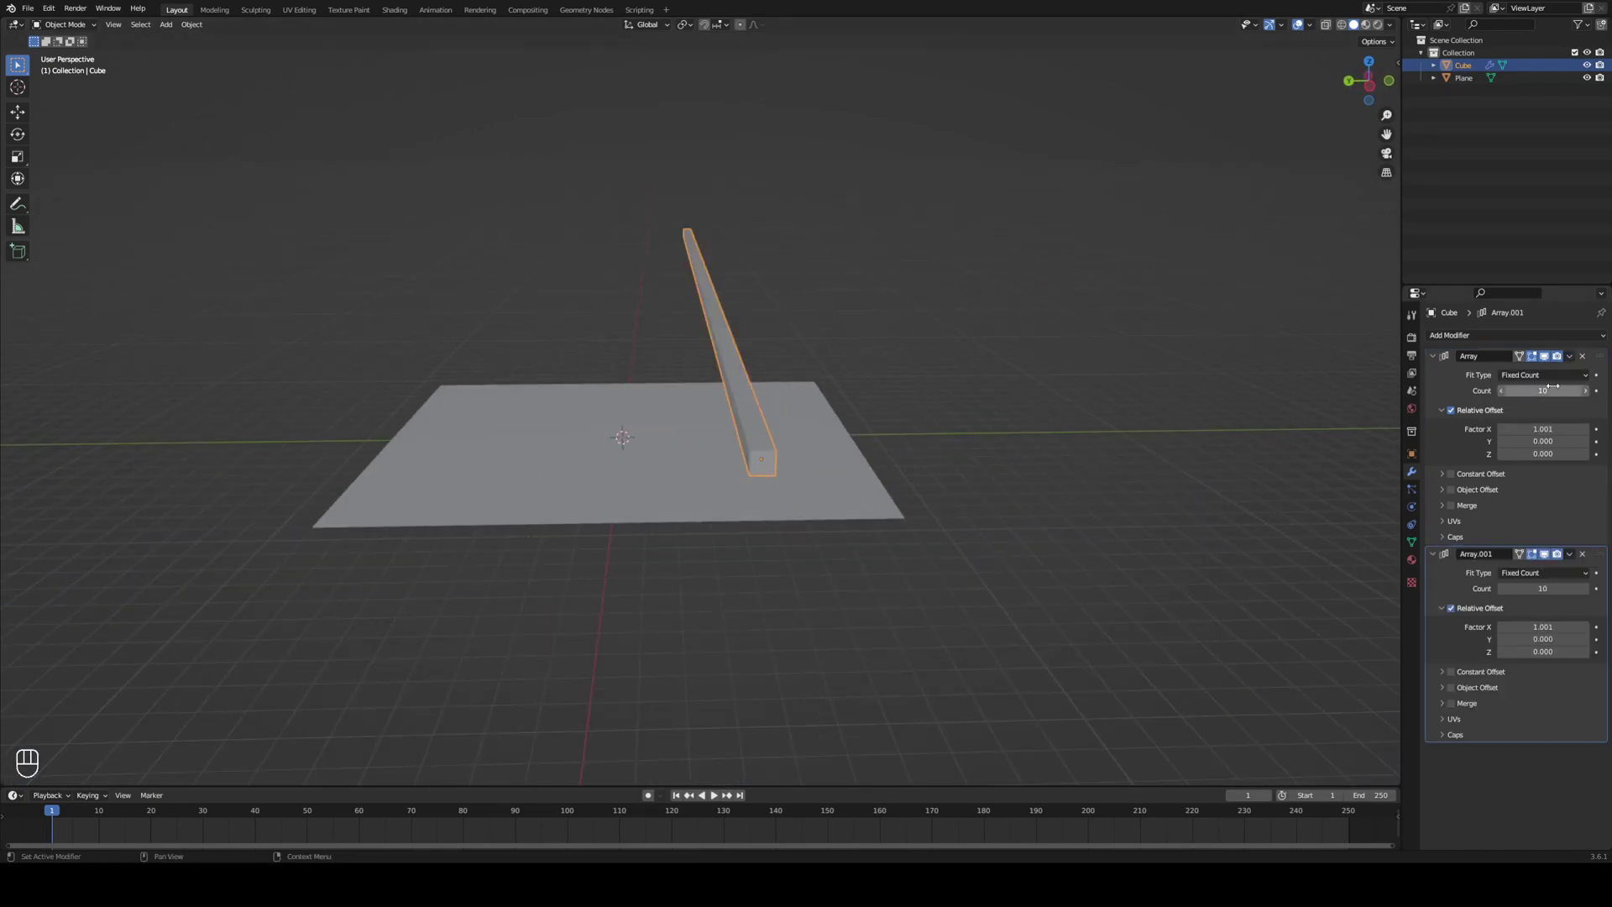
middle_drag(1121, 555, 1258, 554)
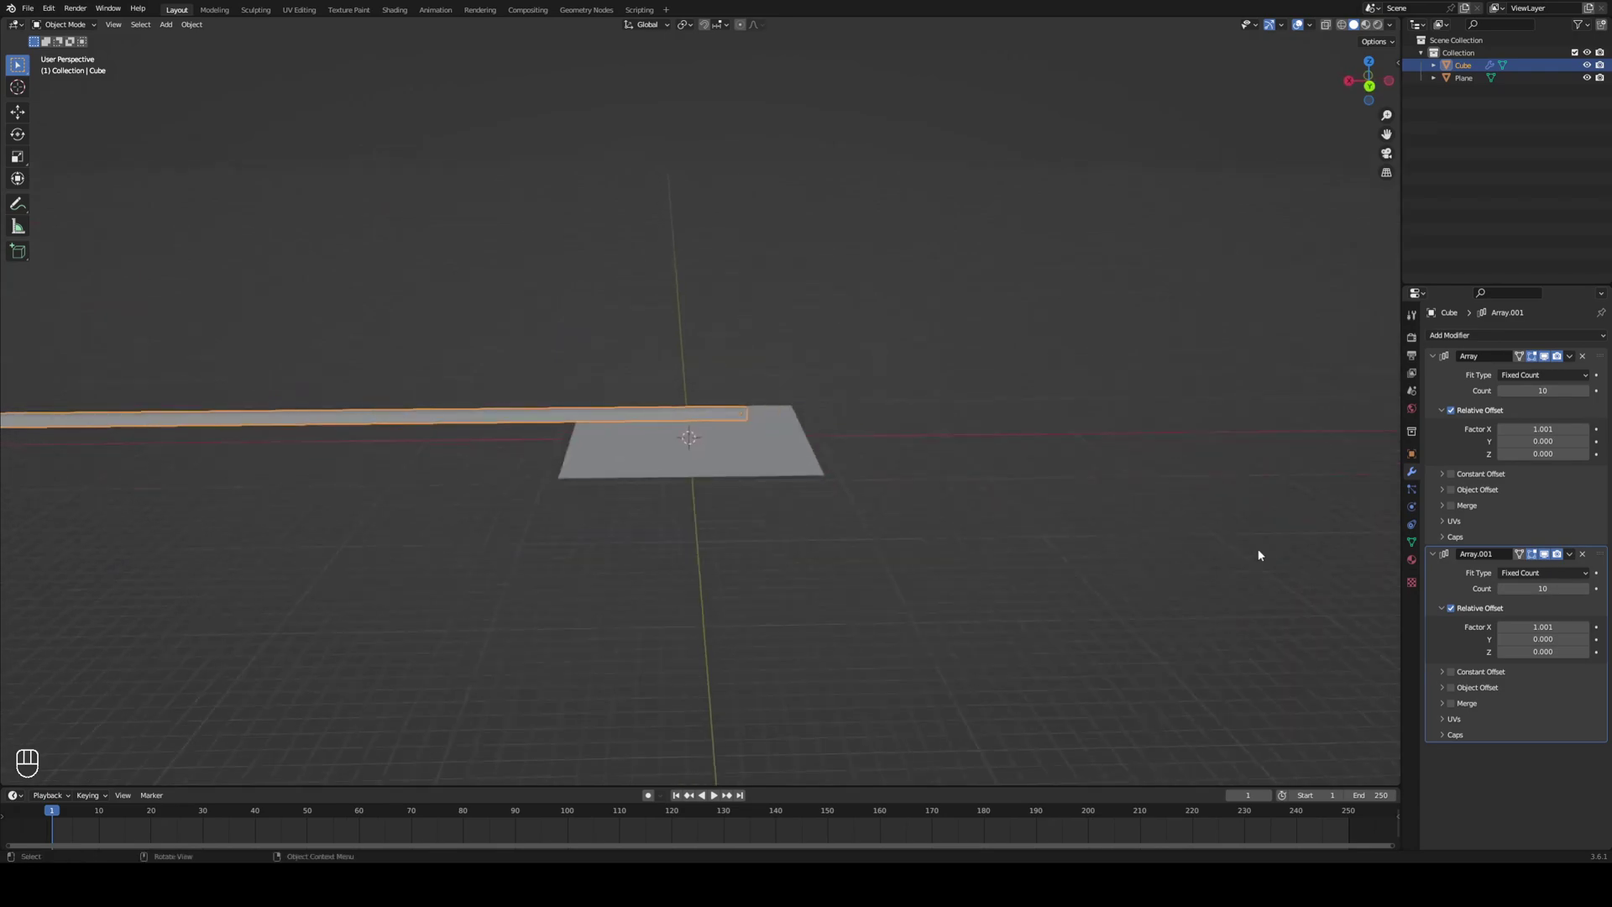
scroll(1258, 554, down, 1)
click(1543, 628)
click(1564, 642)
key(ctrl+v)
click(1543, 627)
text(0)
key(Return)
Duplicate the second Array modifier and set the new copy's relative offset to Y 0 and Z 1.001.
scroll(728, 457, up, 8)
middle_drag(727, 458, 752, 552)
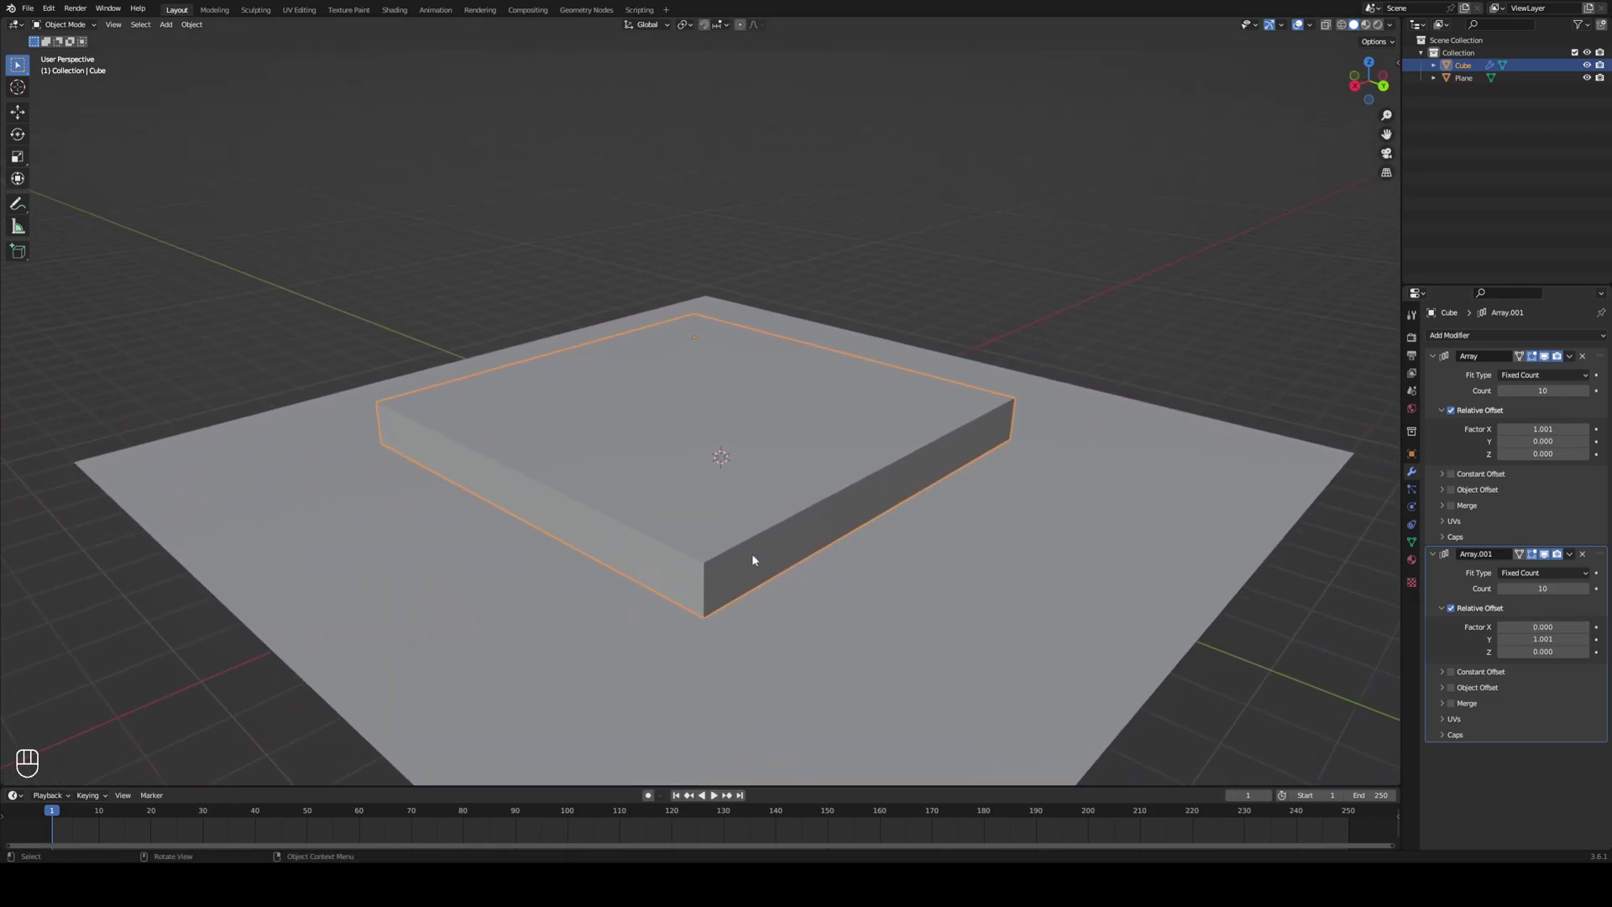
click(1570, 554)
click(1537, 598)
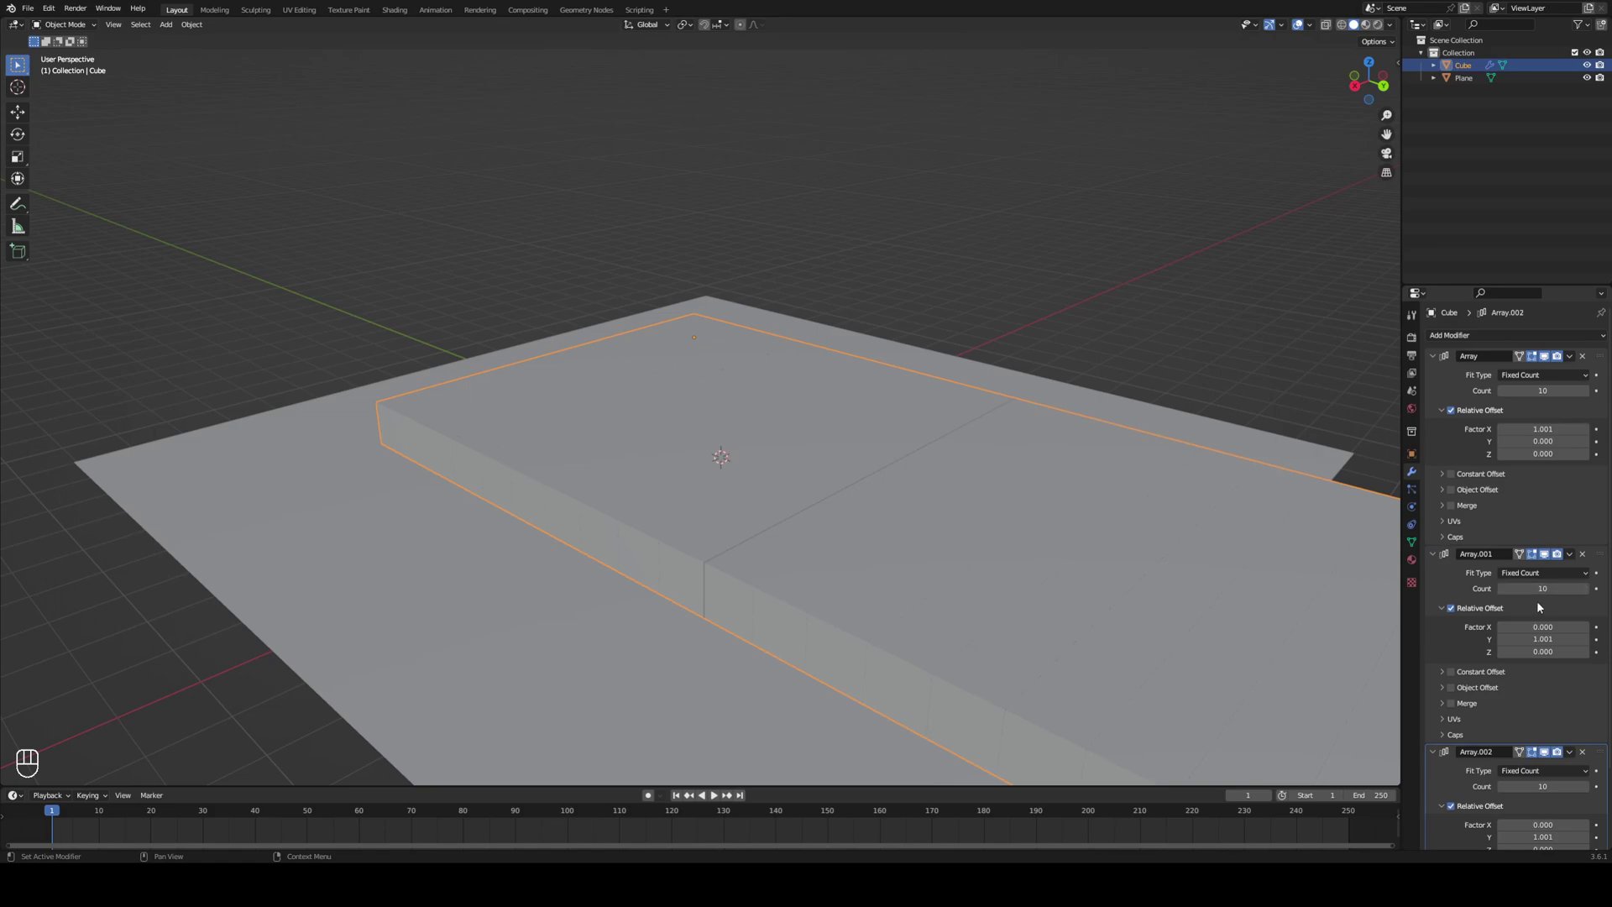
scroll(1536, 602, down, 3)
click(1543, 745)
key(BackSpace)
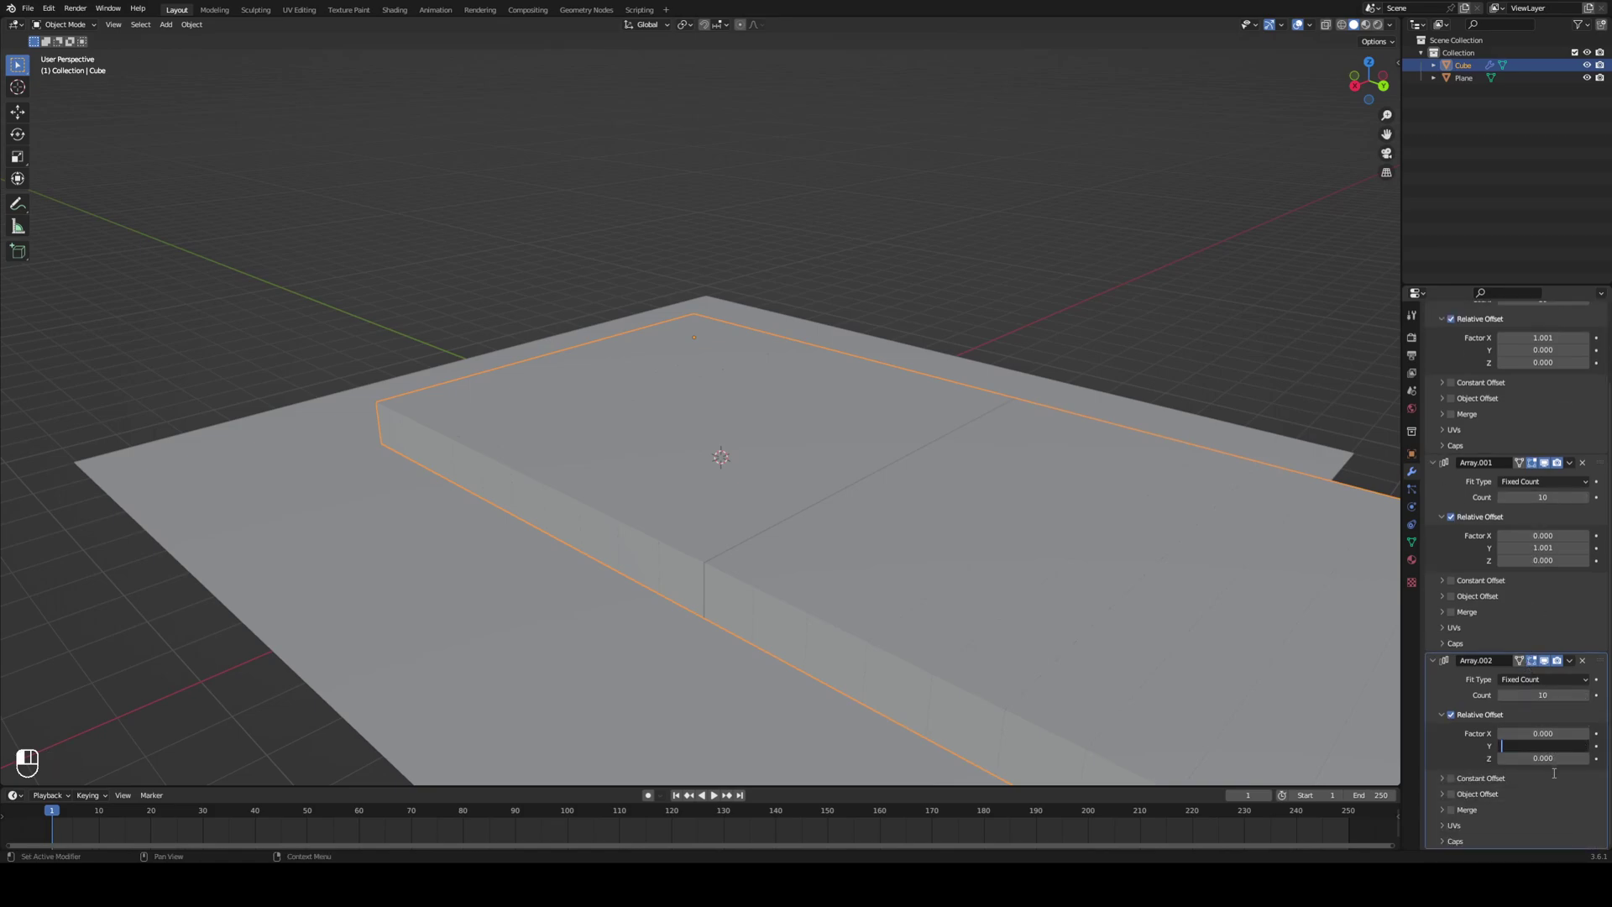
text(0)
key(Tab)
text(1.001)
key(Return)
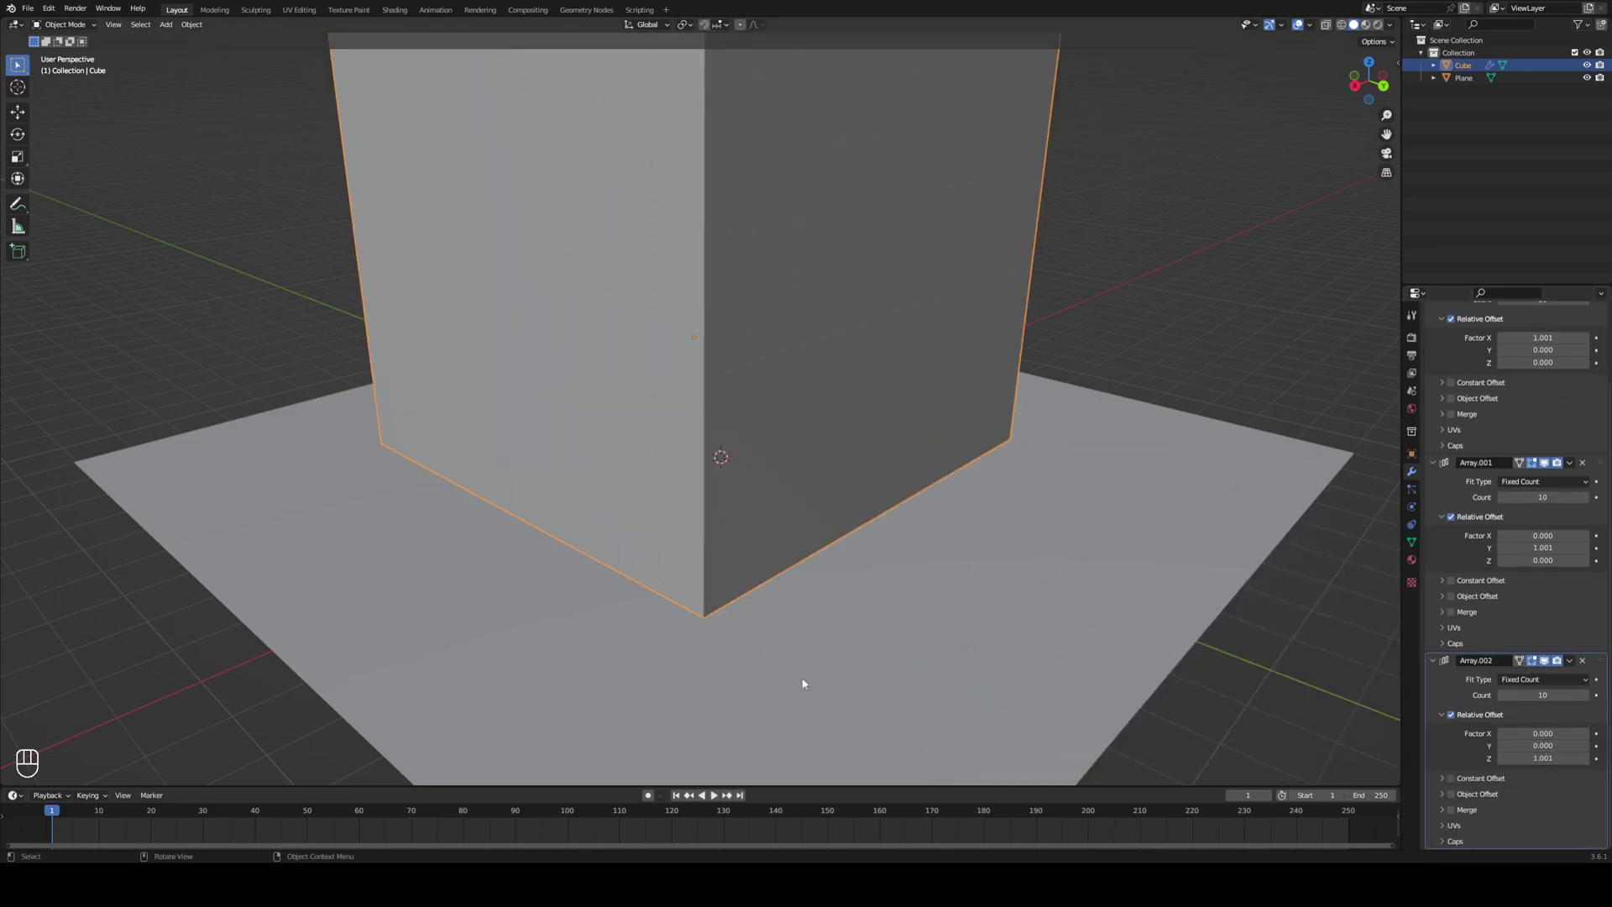
Move the stacked block of cubes slightly along the Y axis to centre it on the plane.
scroll(802, 683, down, 6)
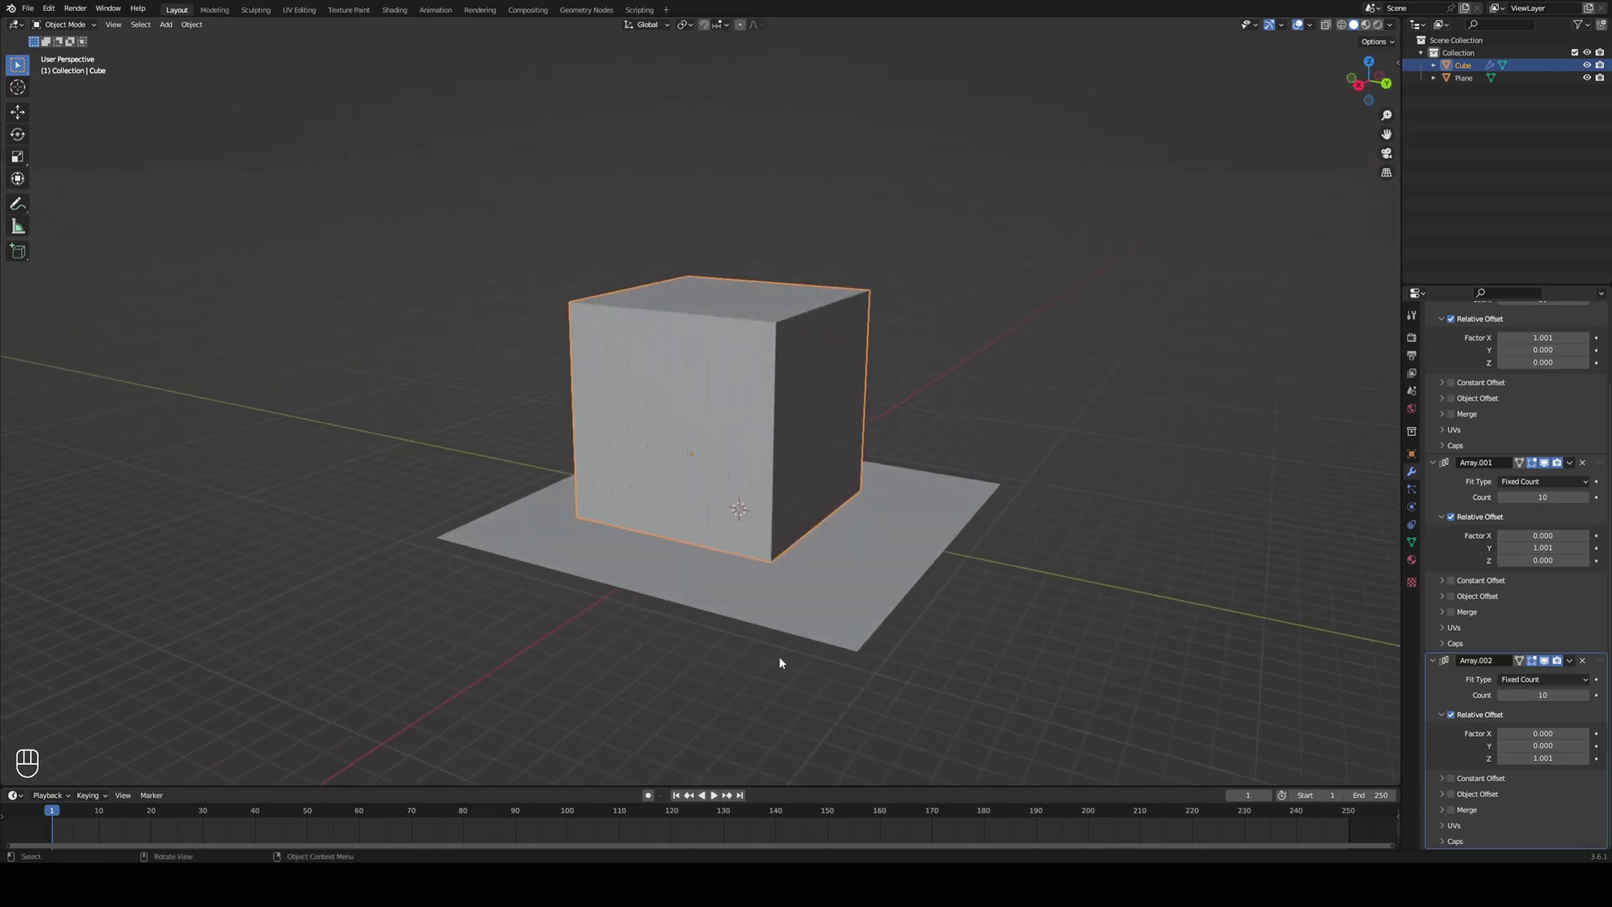
middle_drag(778, 656, 858, 603)
key(g)
key(x)
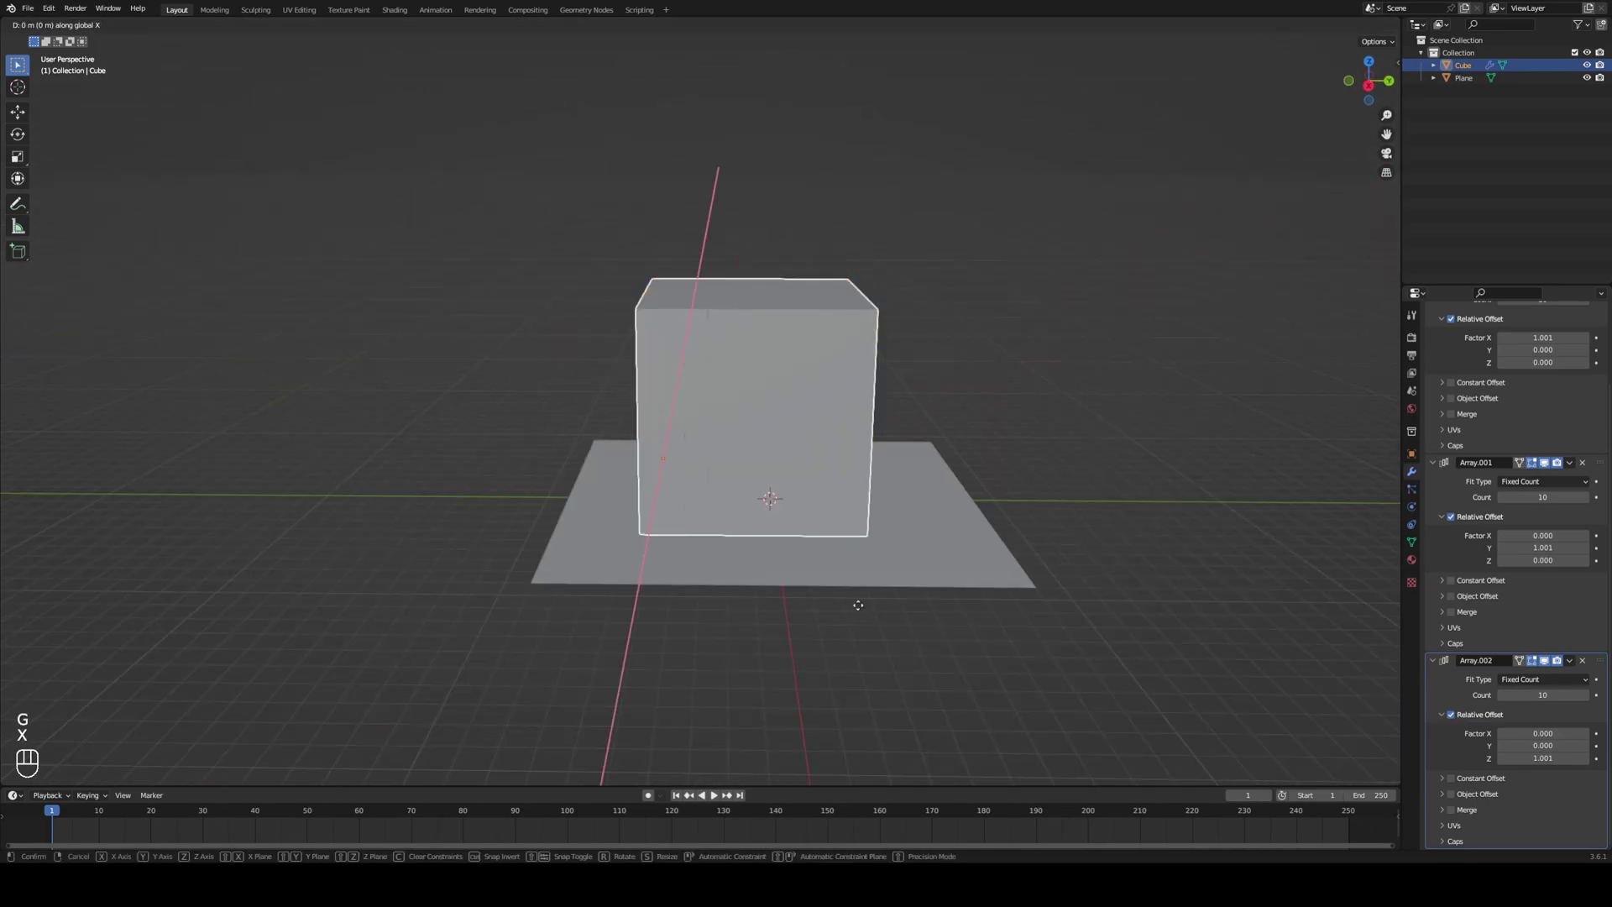
key(y)
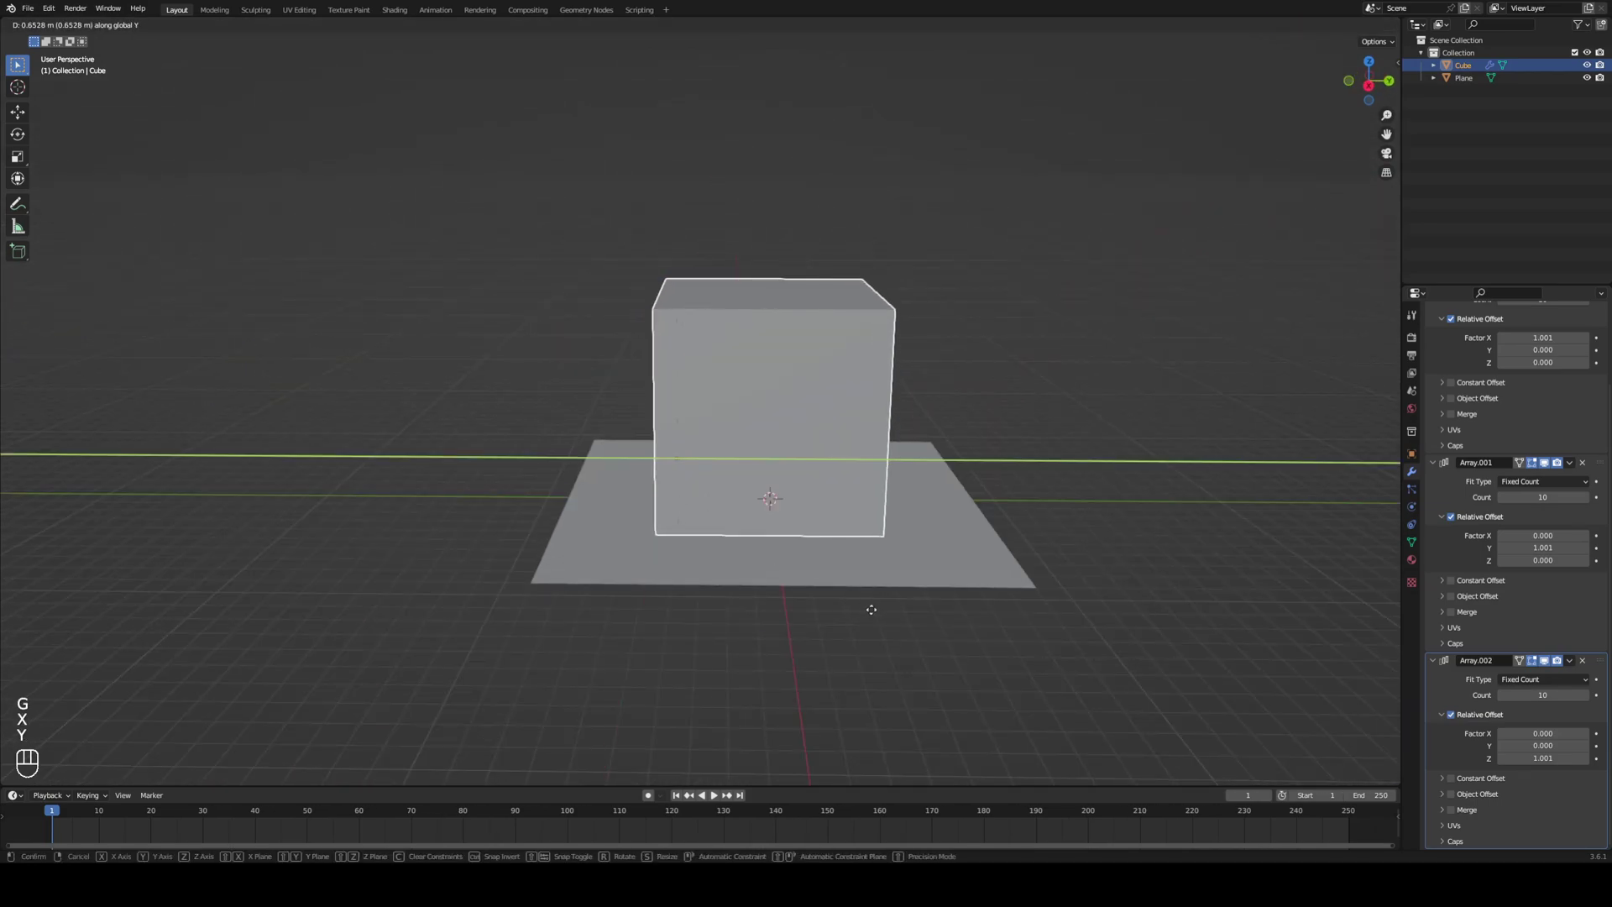
click(873, 612)
middle_drag(874, 611, 1050, 568)
scroll(1013, 553, up, 4)
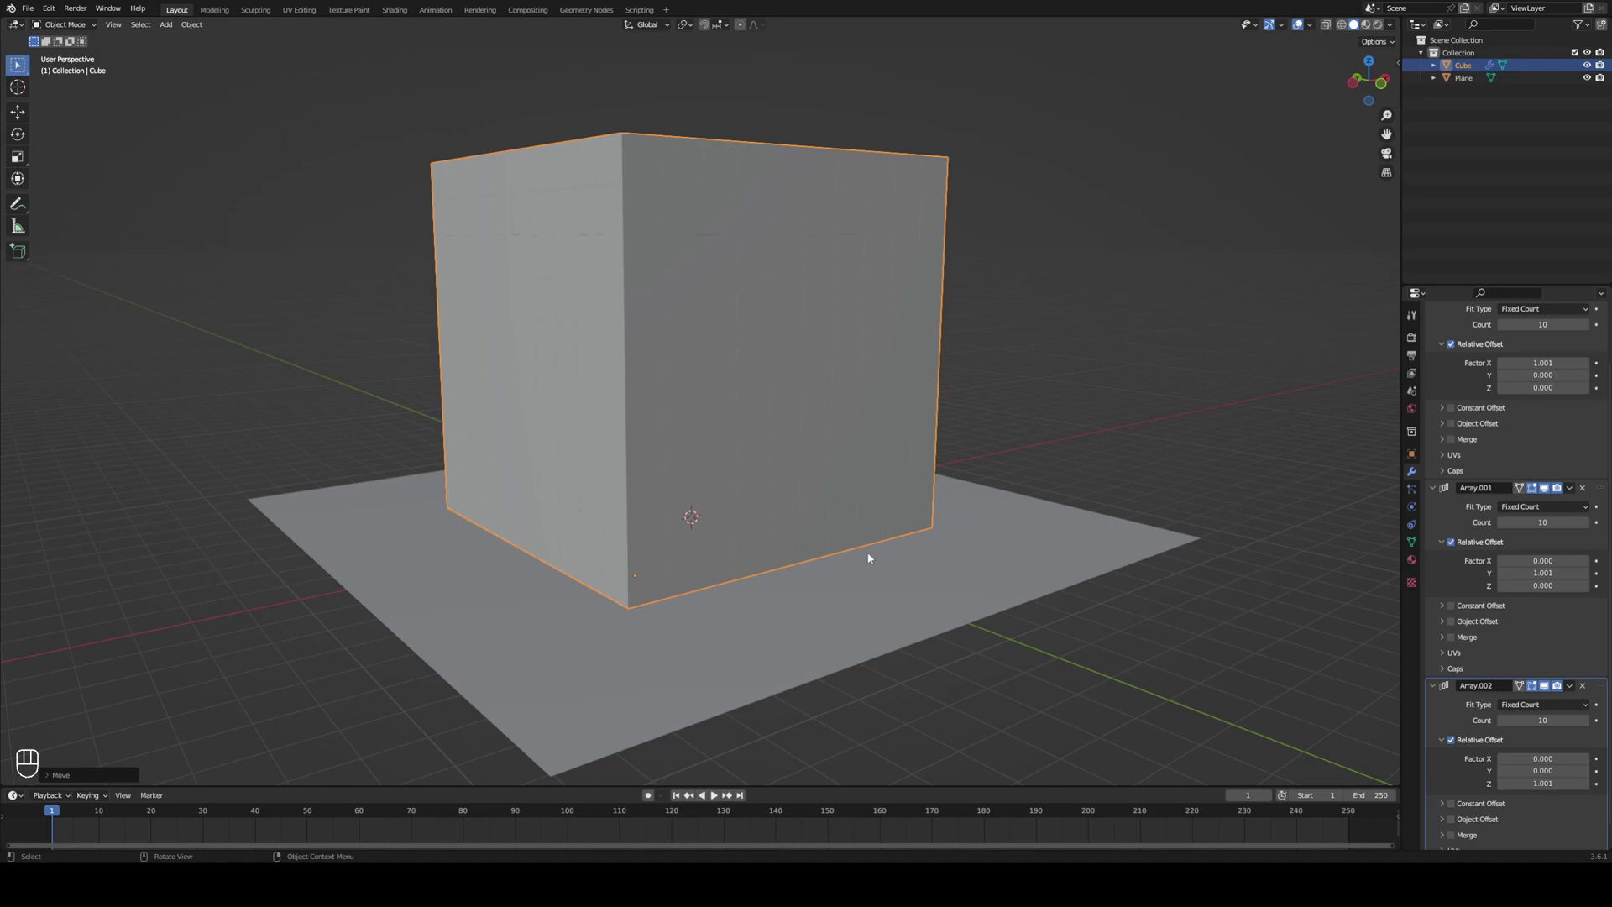
middle_drag(881, 584, 979, 537)
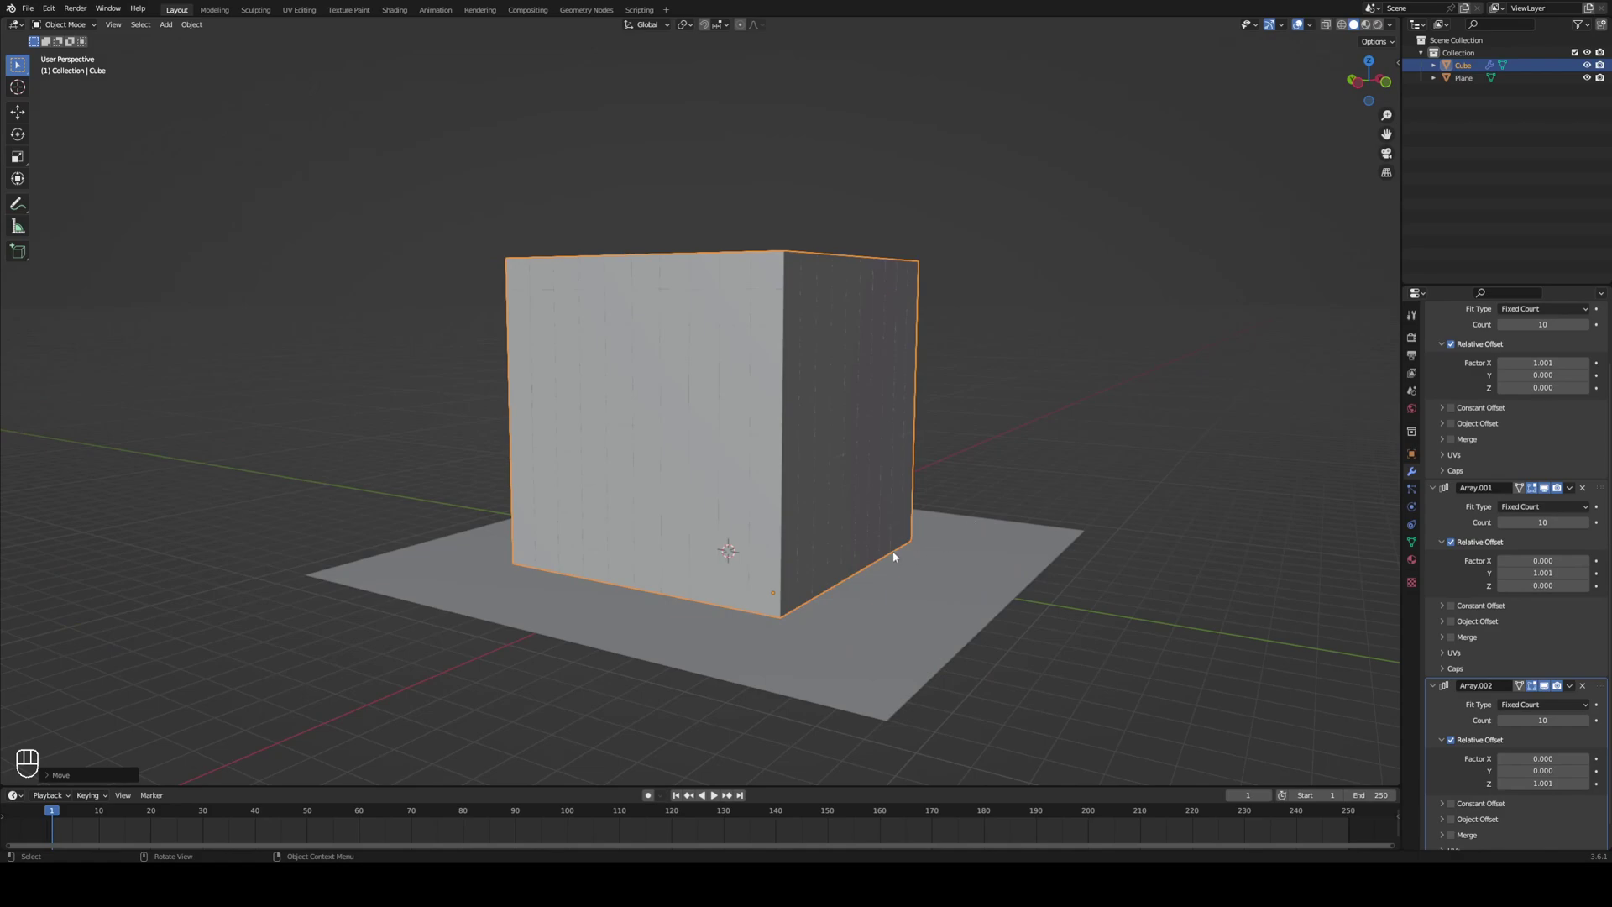
key(g)
right_click(1283, 469)
Apply all three Array modifiers on the cube block.
scroll(1524, 539, up, 2)
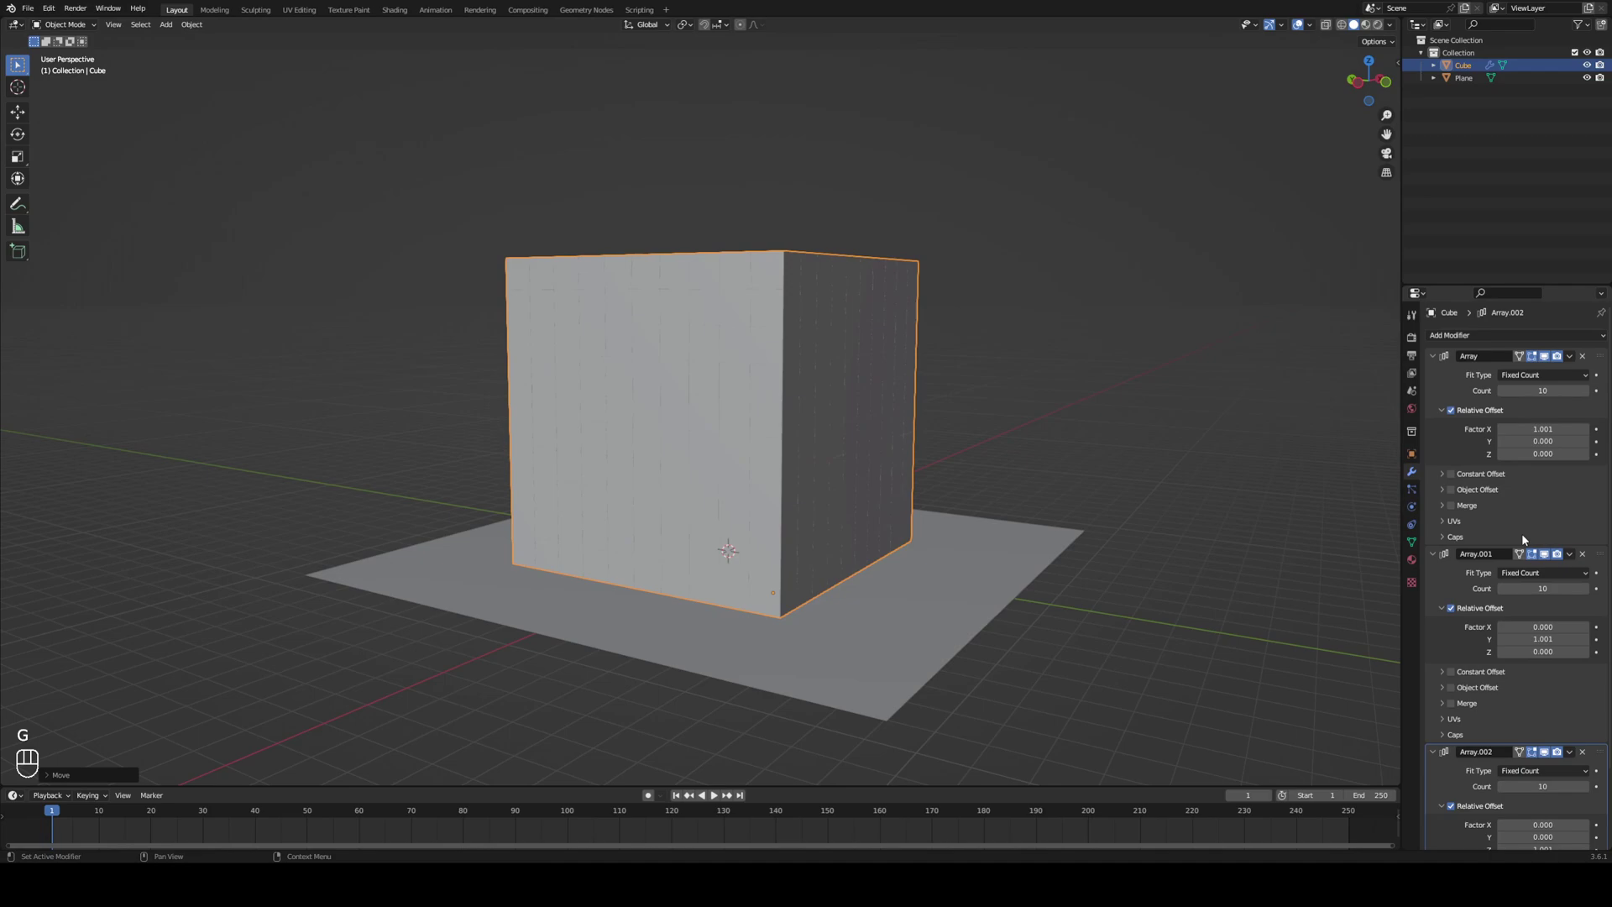
click(1569, 356)
click(1526, 375)
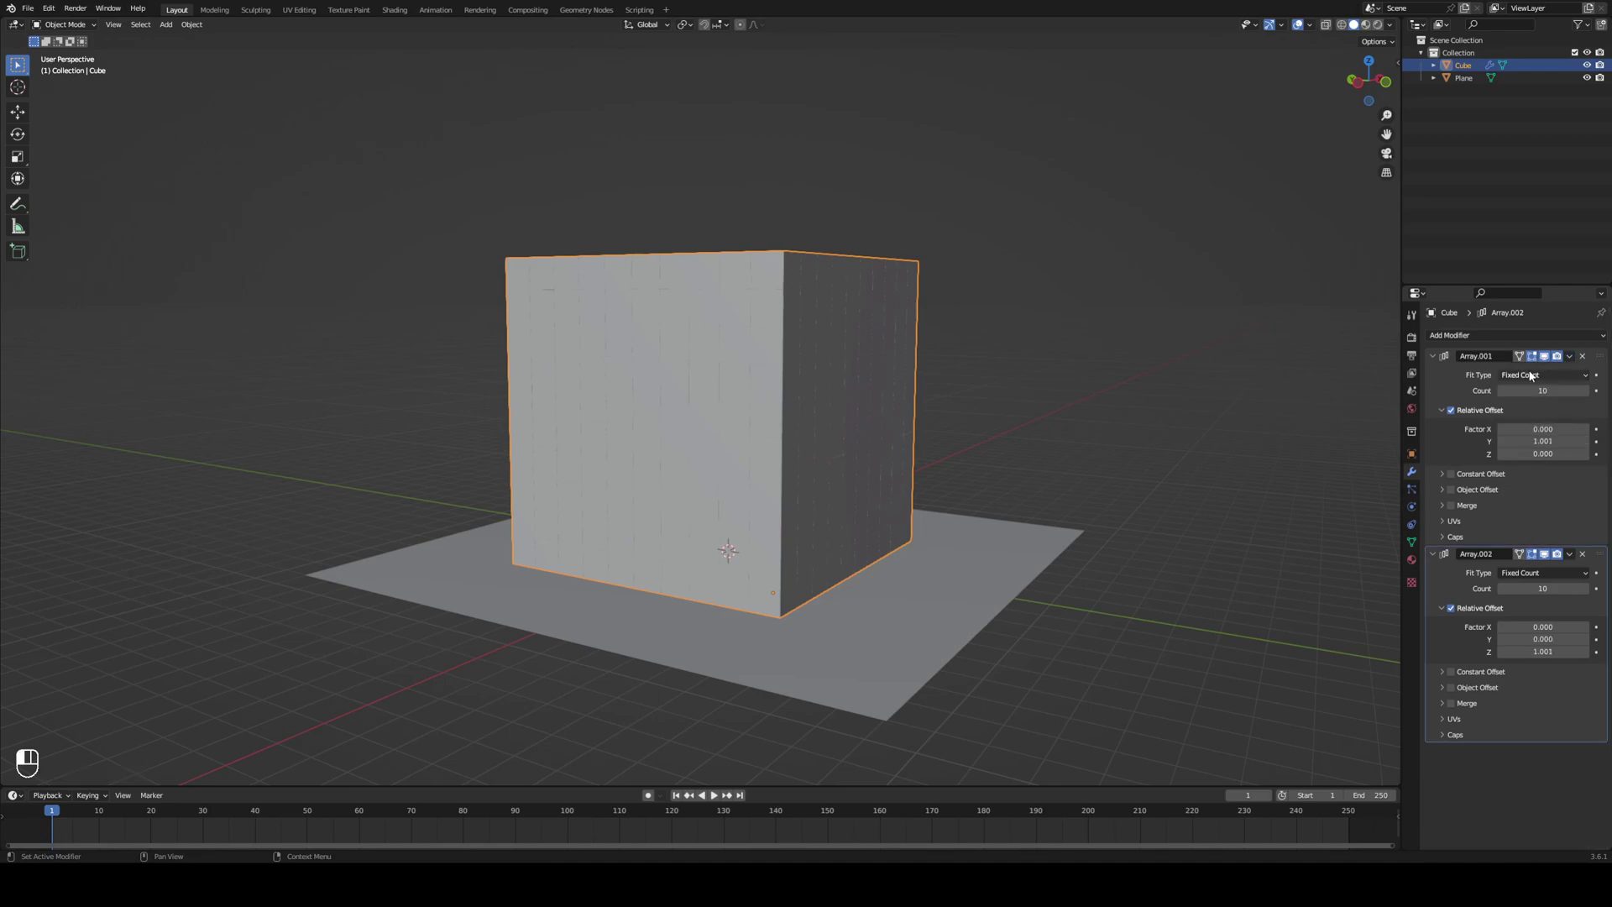
key(ctrl+a)
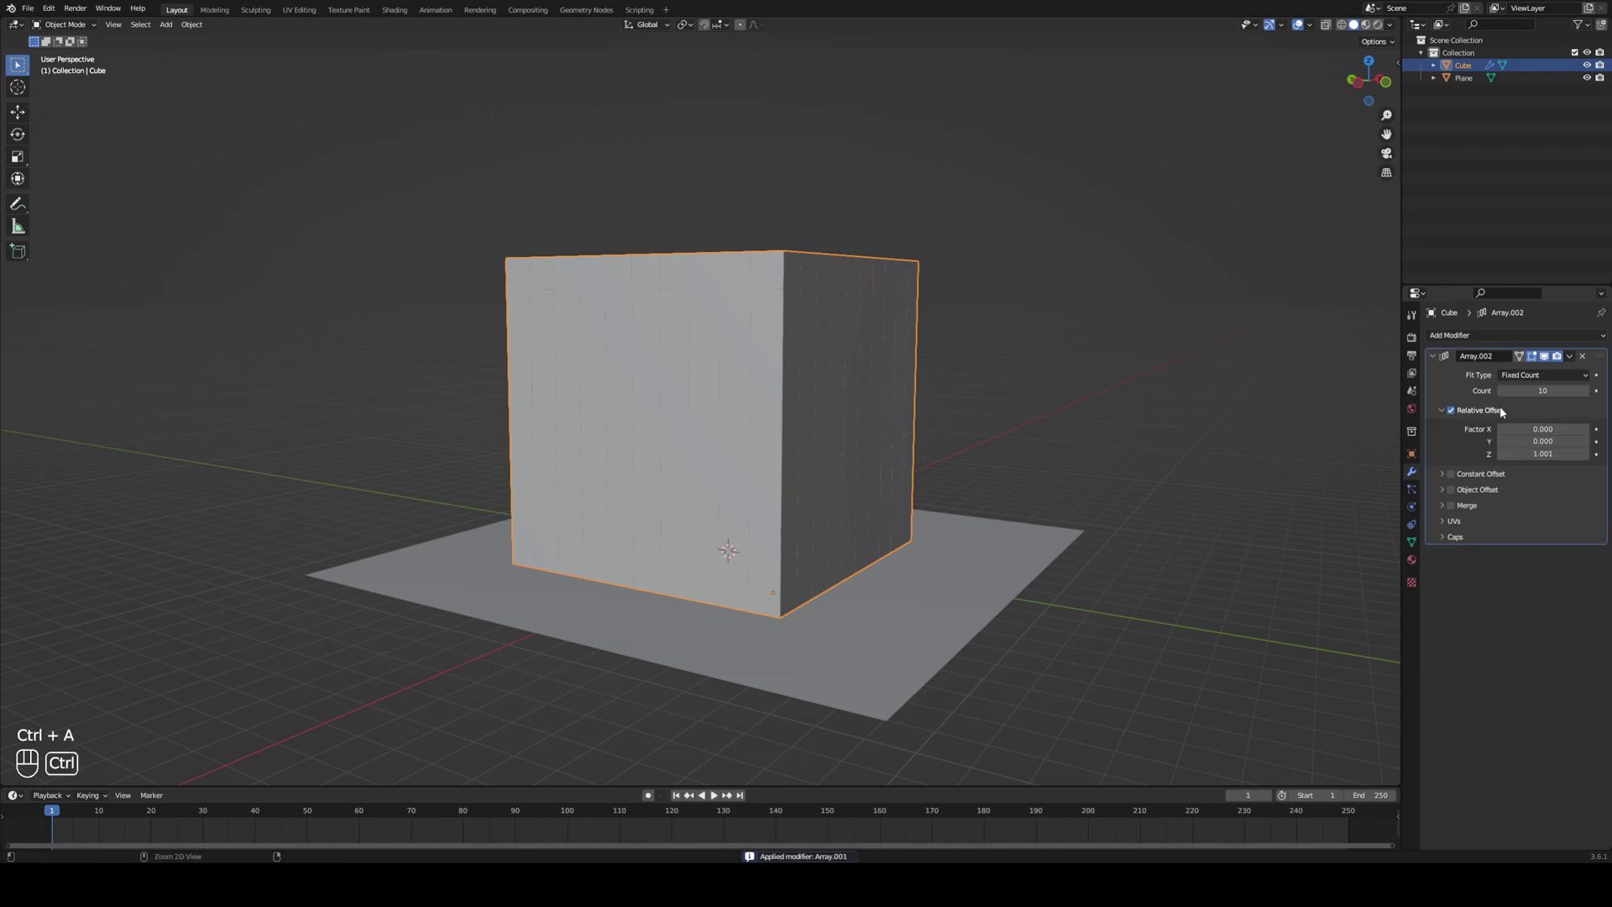
key(ctrl+a)
Enter Edit Mode on the block, switch to face selection and select single faces on its side.
middle_drag(830, 556, 940, 505)
key(Tab)
scroll(1050, 561, down, 5)
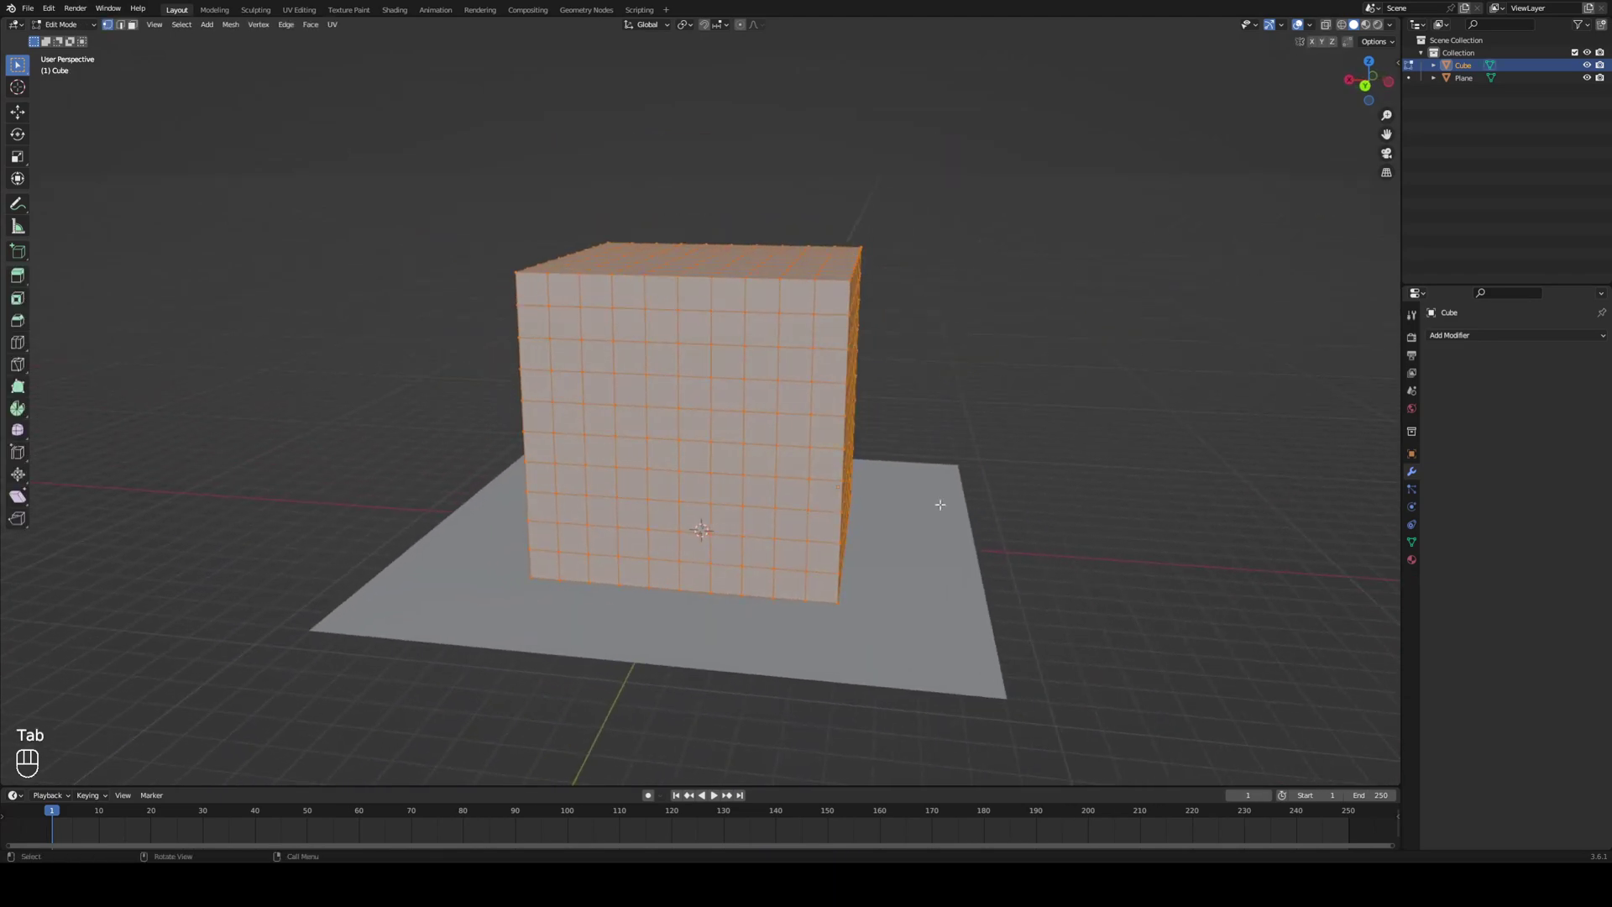
key(3)
click(789, 428)
middle_drag(789, 428, 844, 470)
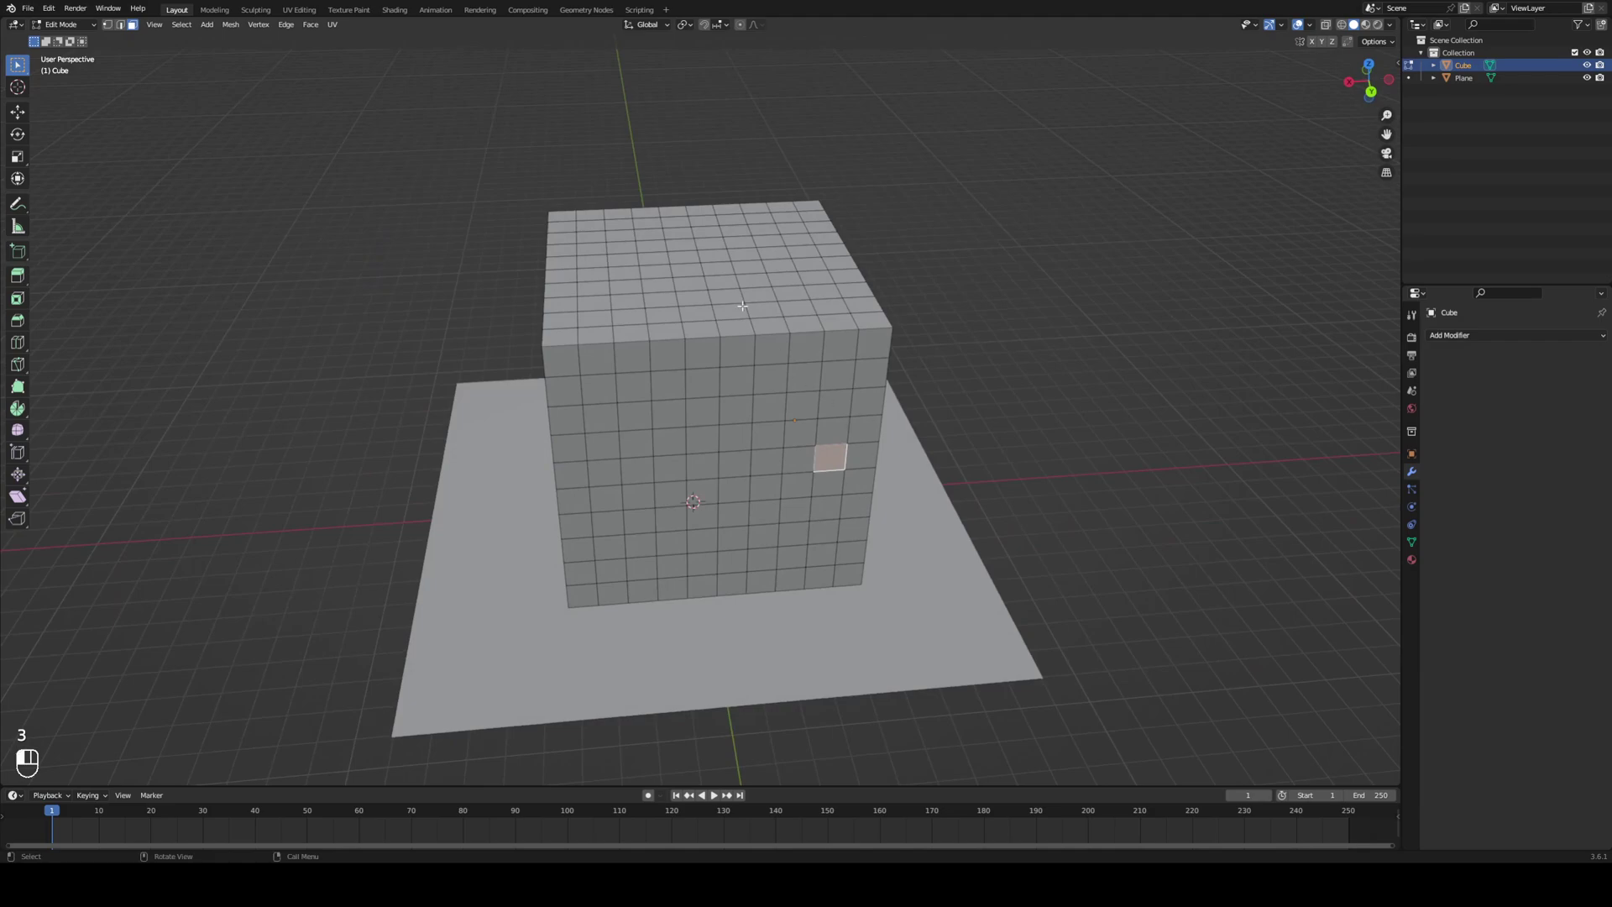
click(804, 357)
middle_drag(803, 368, 902, 439)
Select the block's whole mesh, separate it by loose parts and return to Object Mode.
key(a)
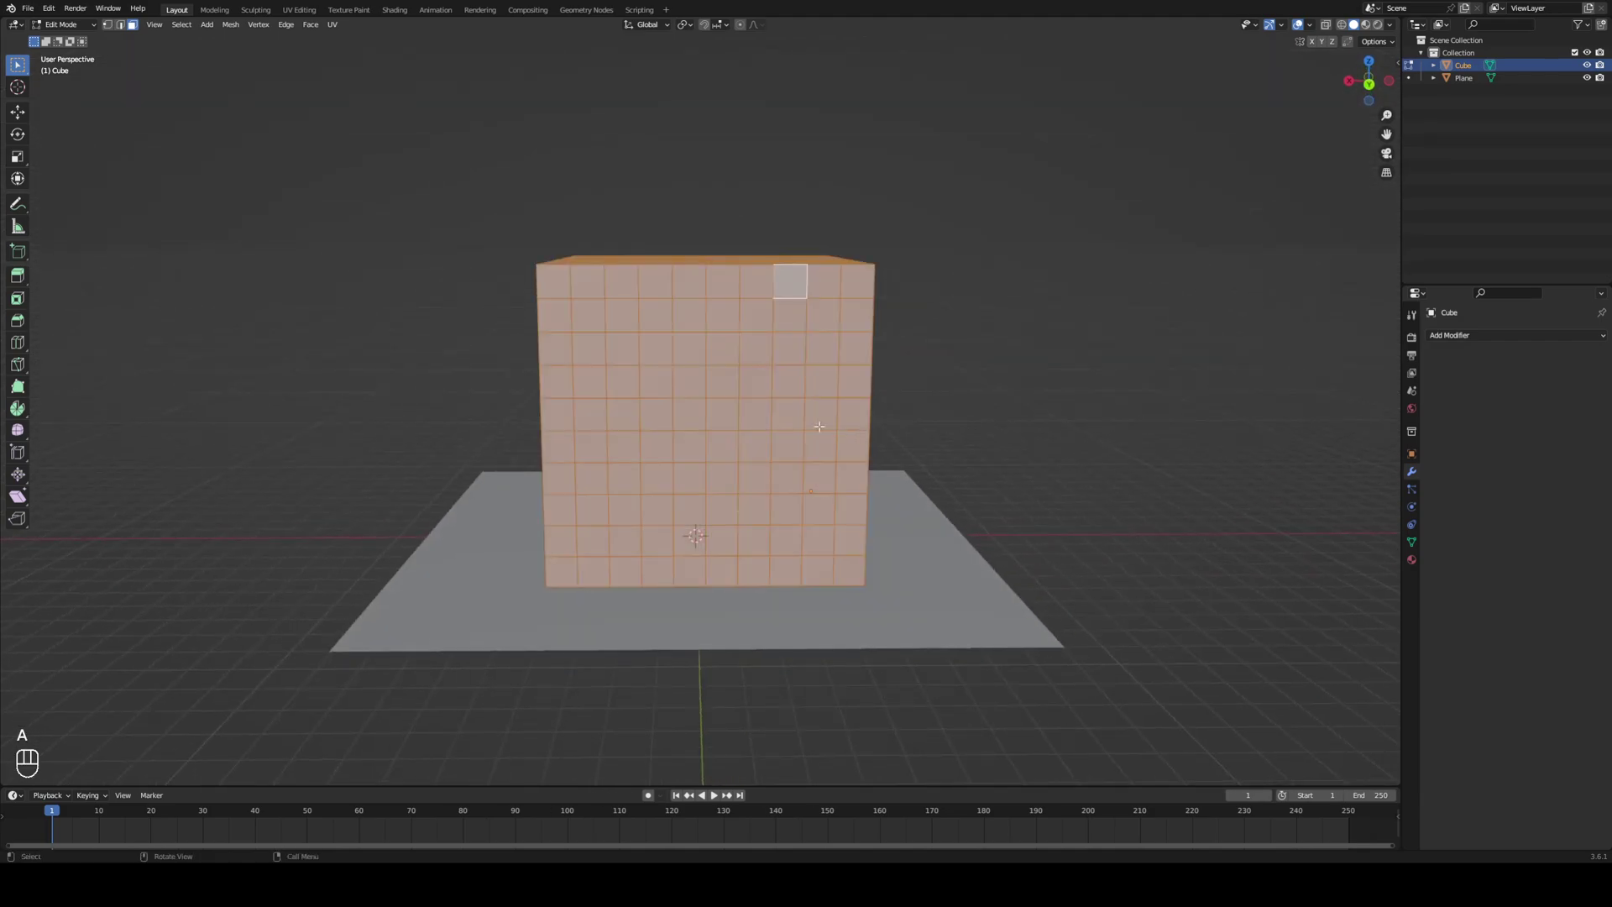
right_click(787, 411)
mouse_move(754, 617)
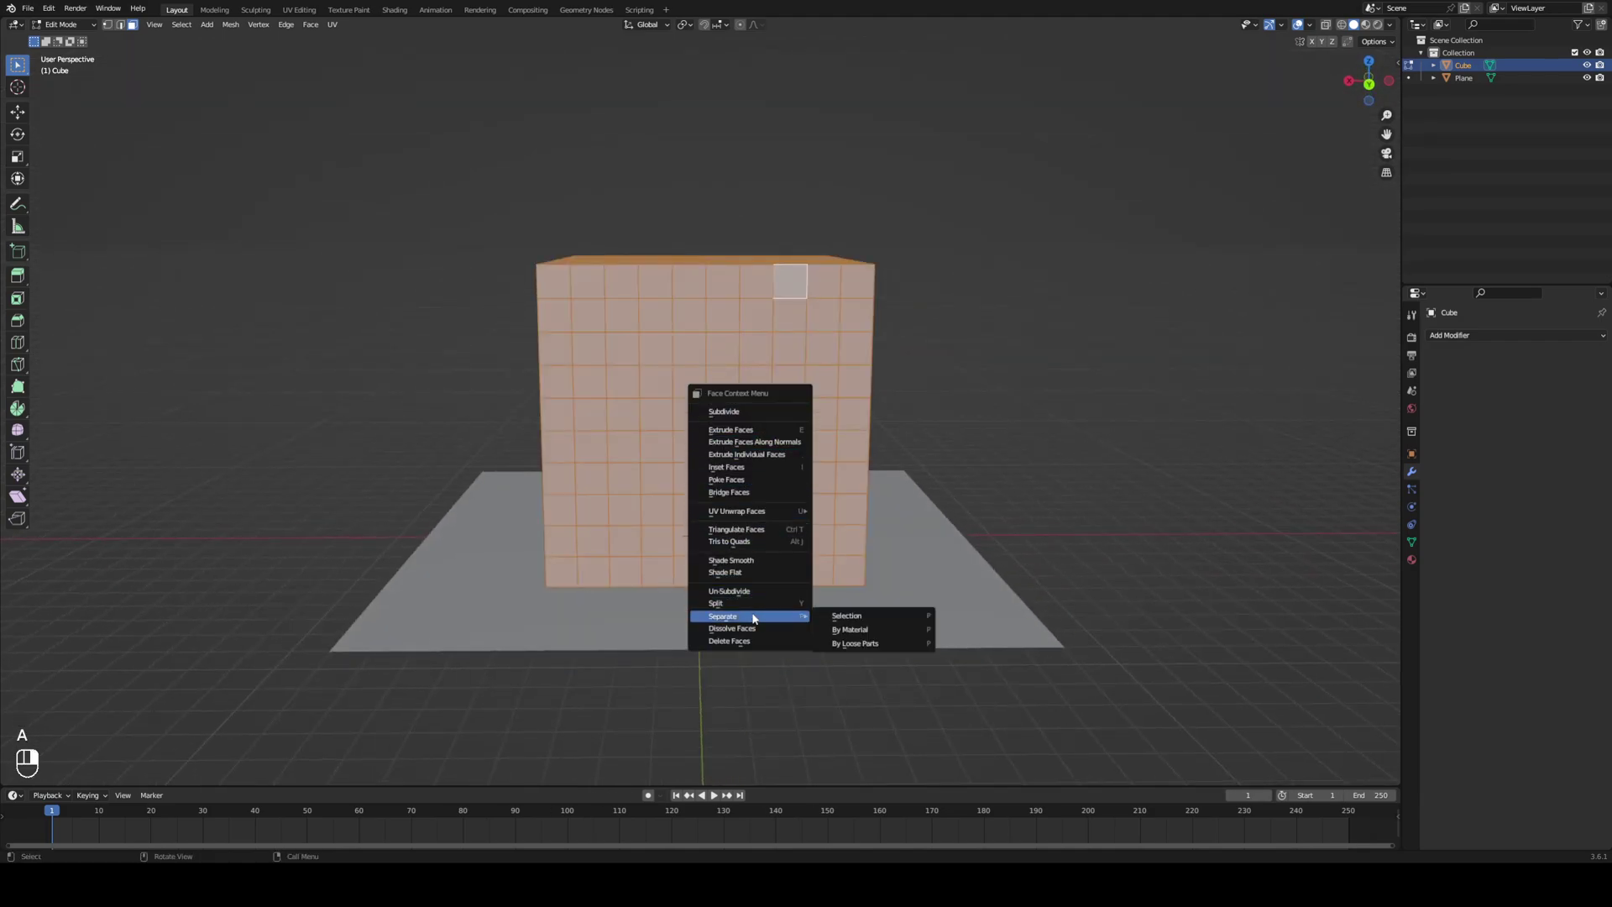
click(874, 644)
key(Tab)
Try moving a single small cube out of the block's top layer to test that it is a separate object.
middle_drag(854, 530, 821, 392)
click(817, 420)
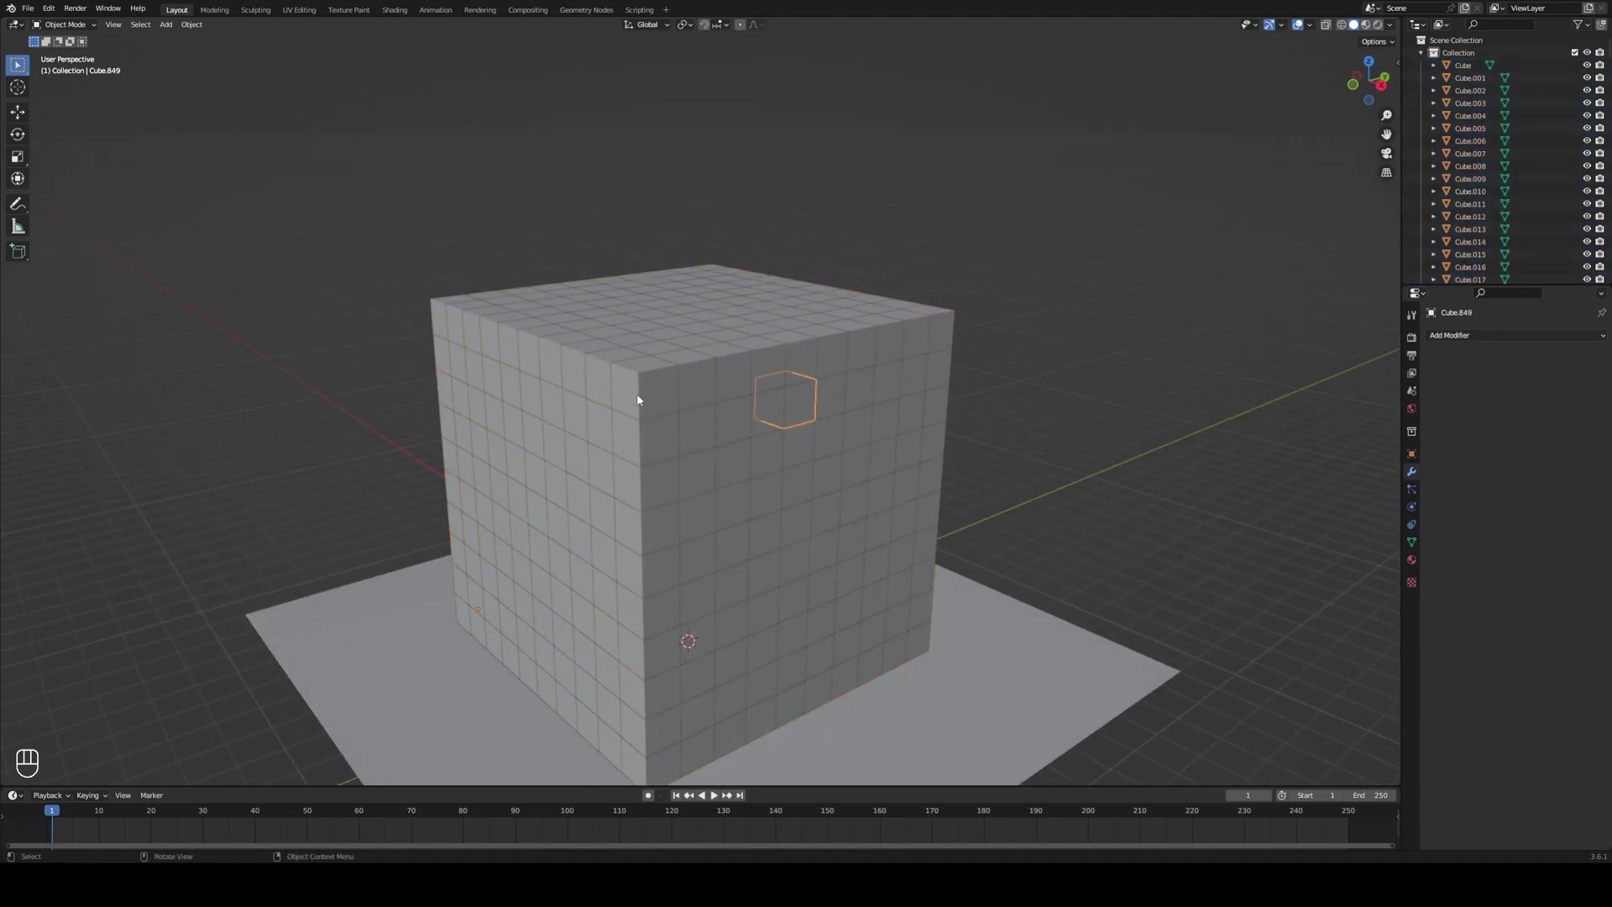
click(723, 336)
key(g)
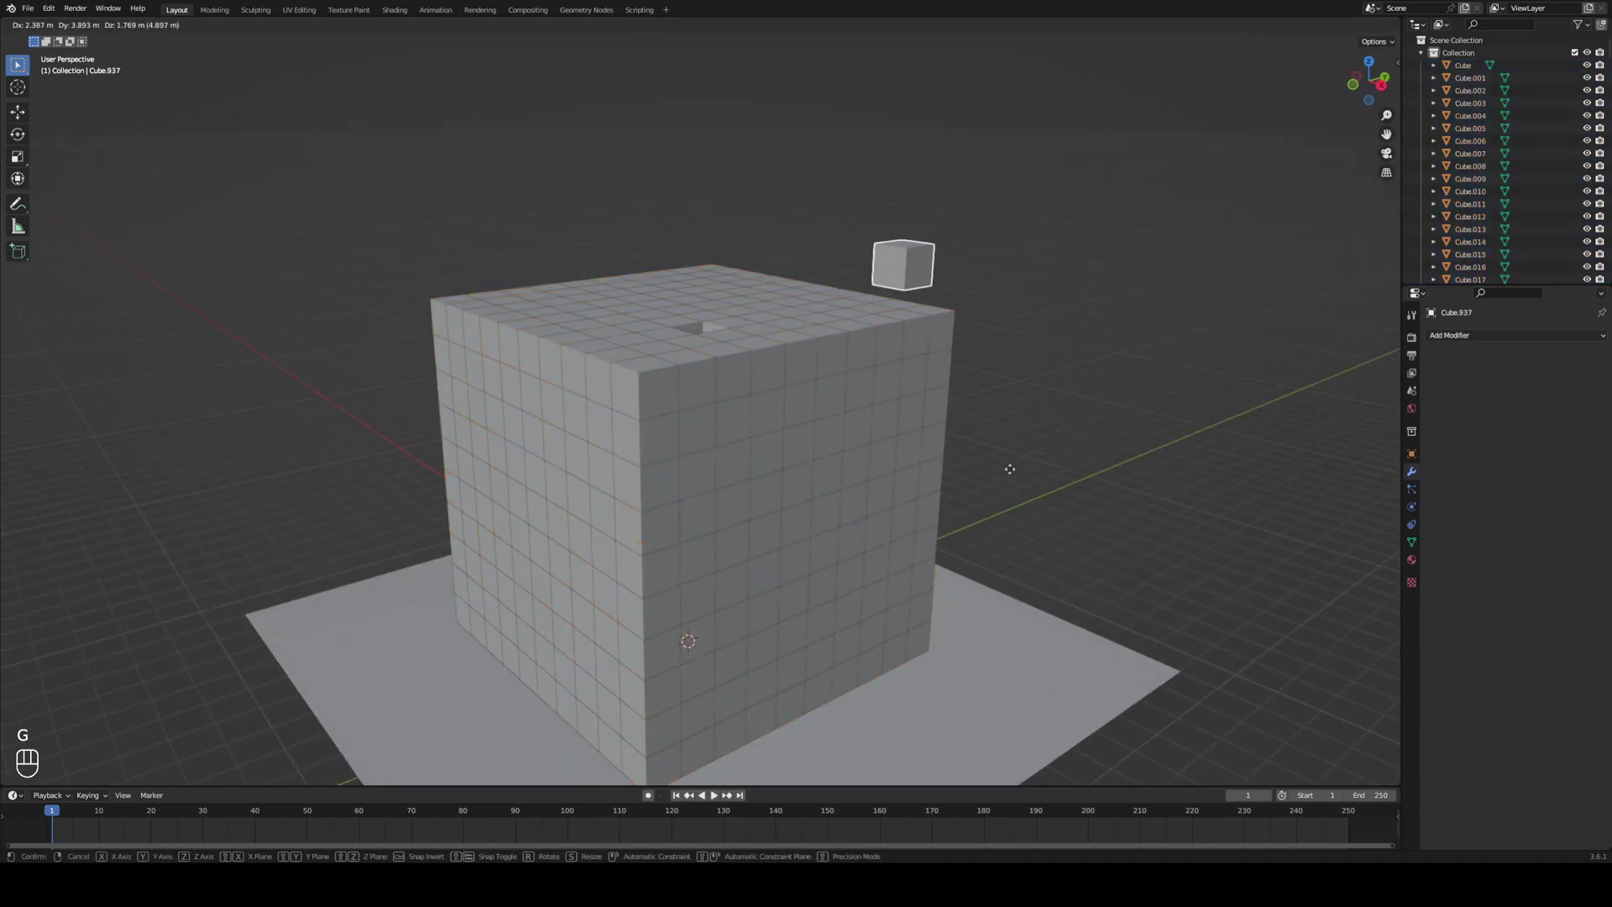
right_click(923, 467)
middle_drag(914, 470, 674, 520)
shift+middle_drag(781, 482, 839, 500)
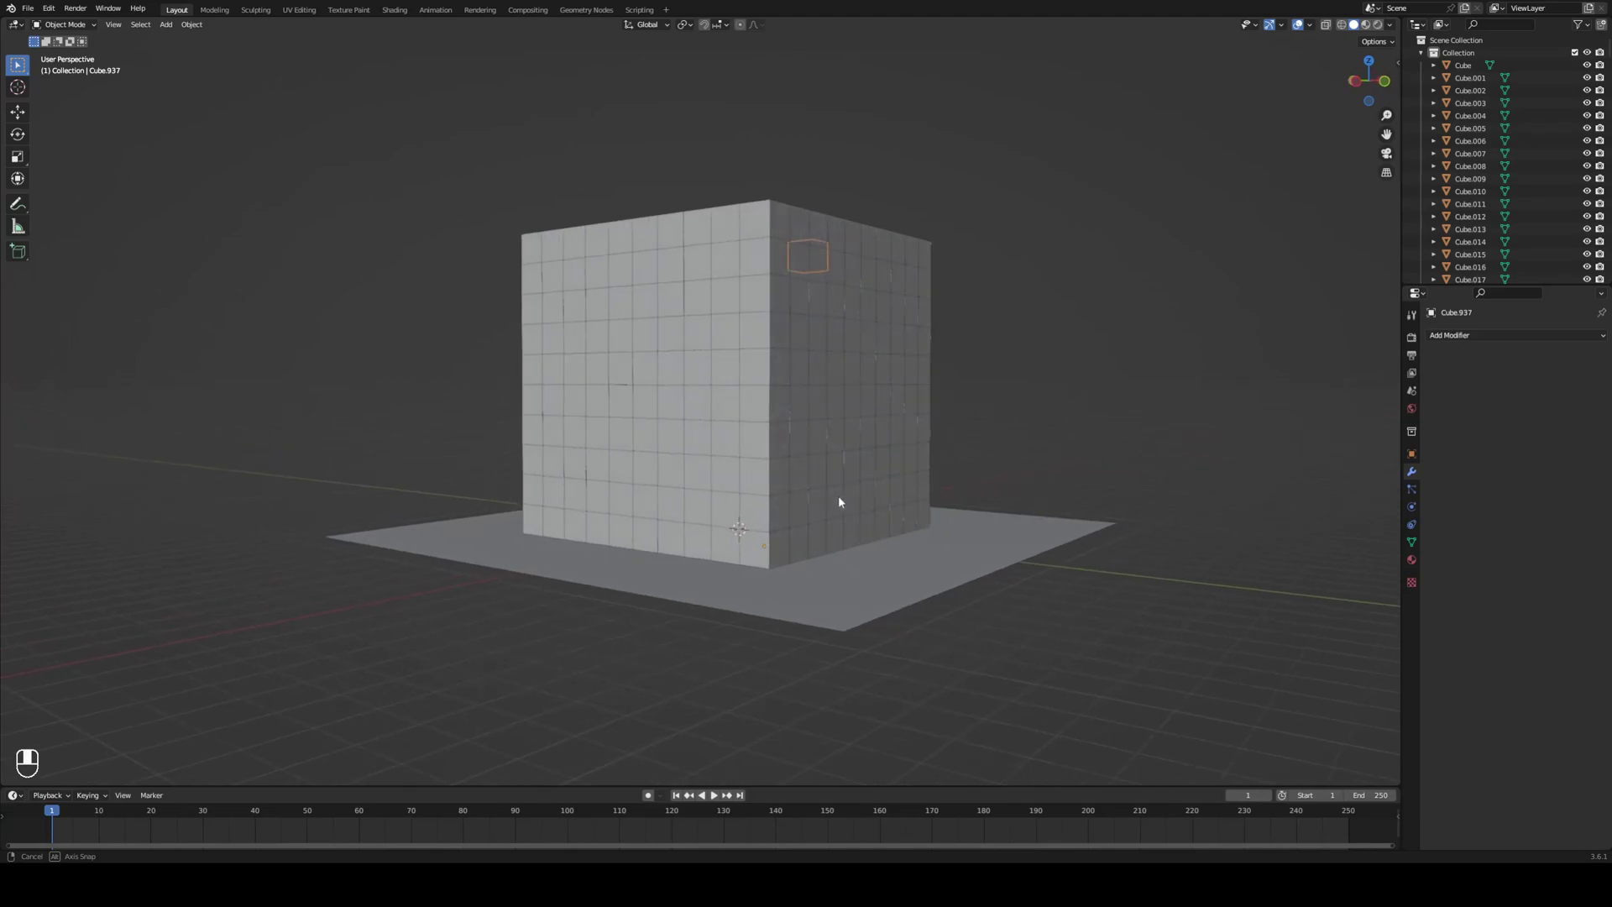
middle_drag(878, 576, 786, 534)
scroll(714, 529, up, 5)
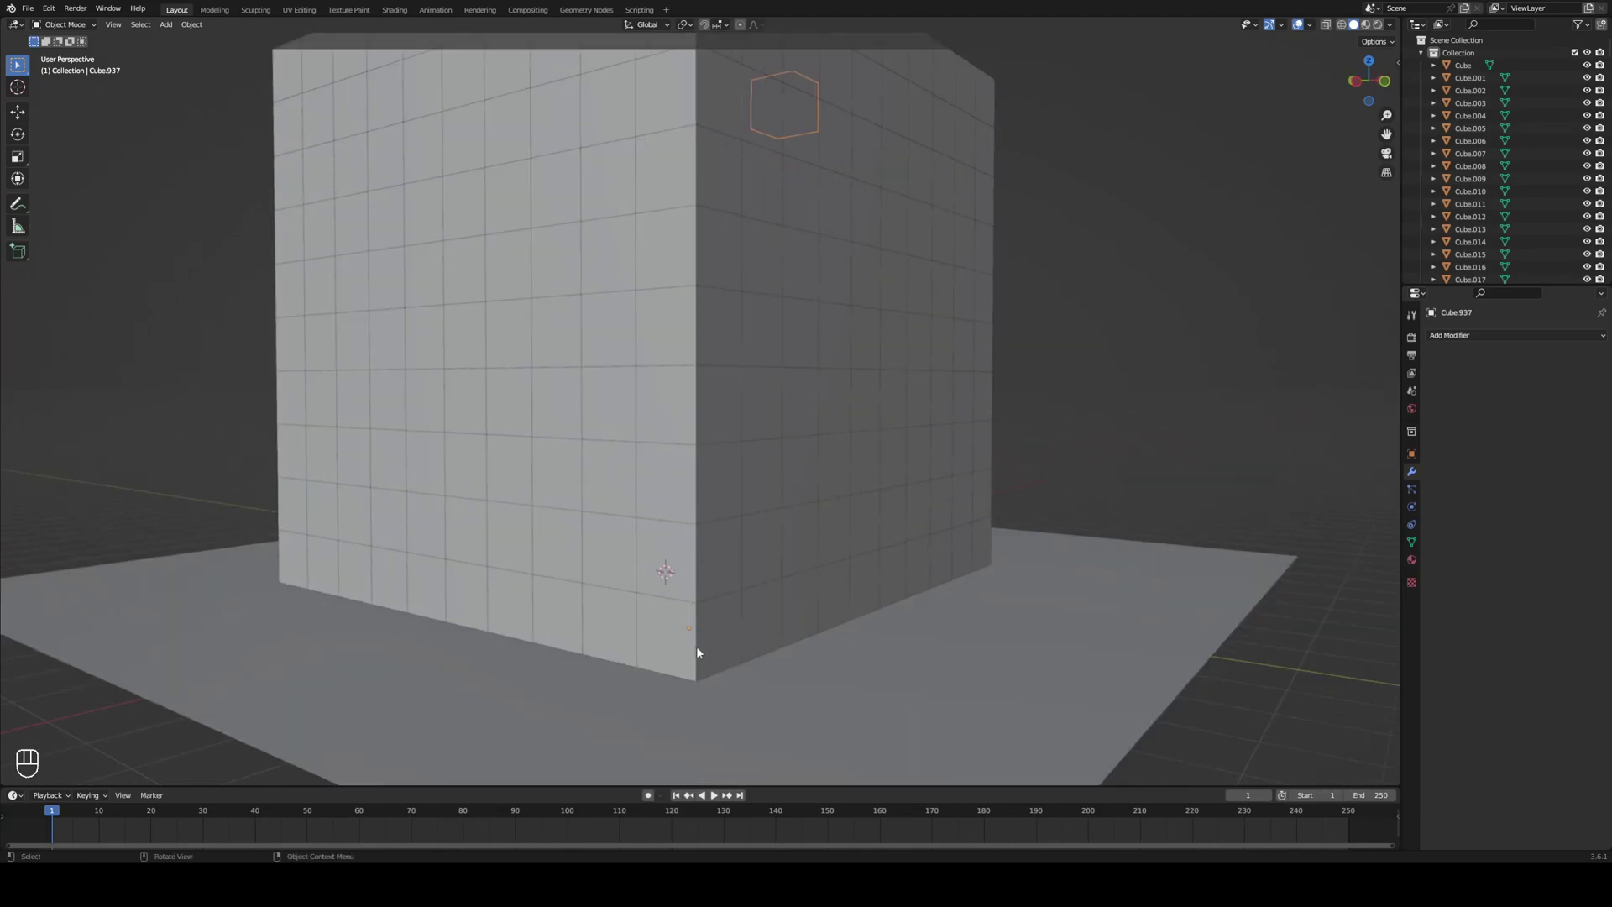
key(g)
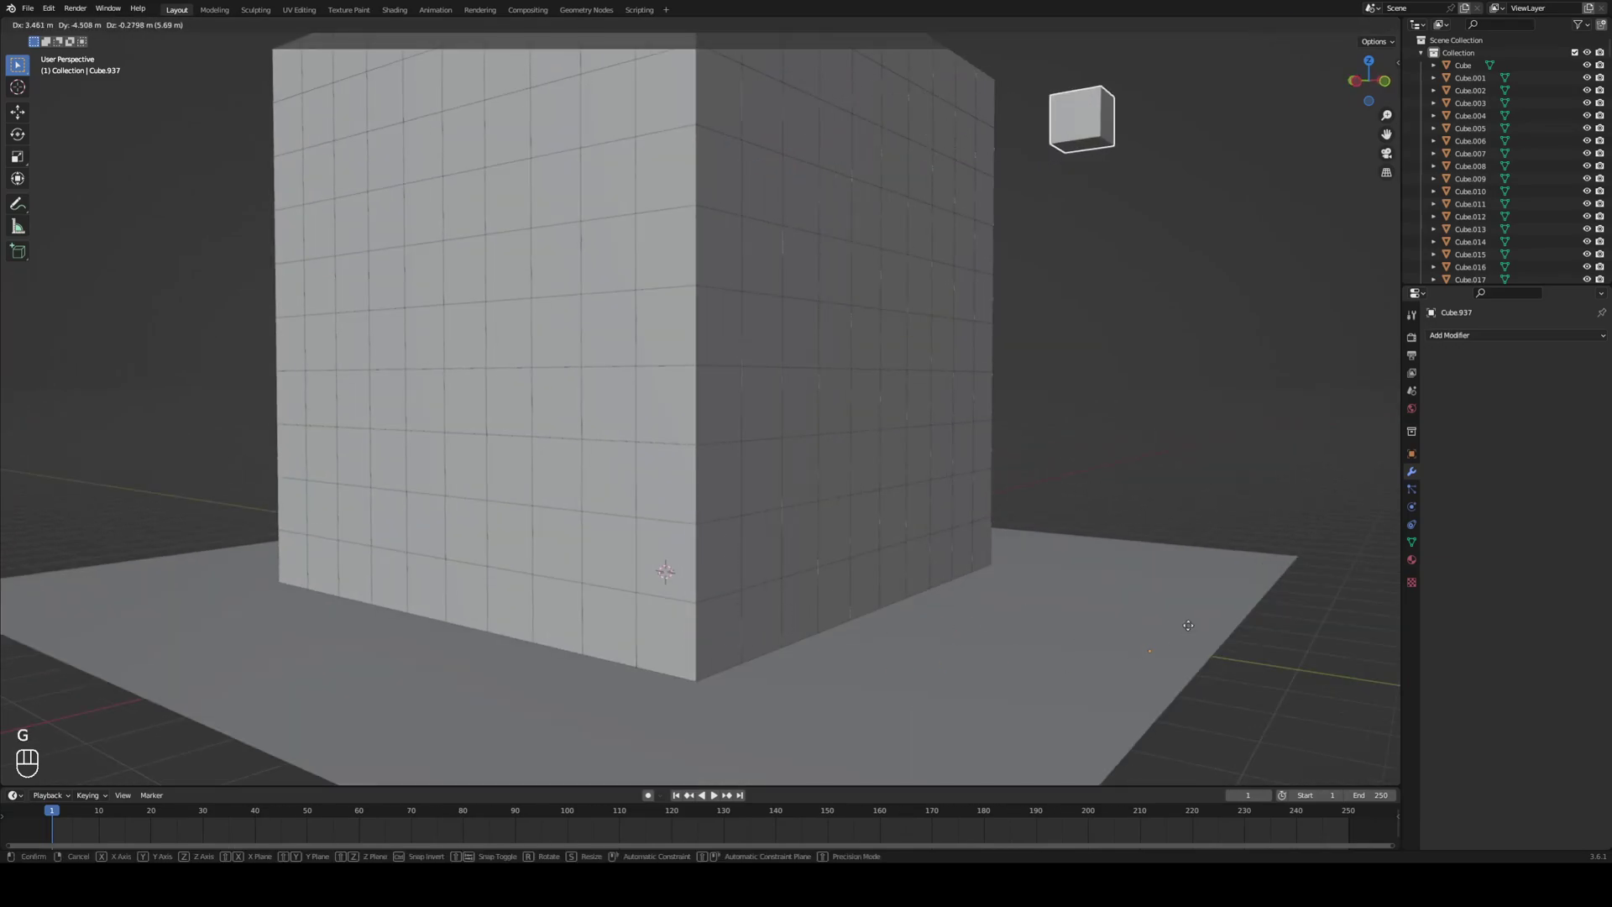
right_click(1097, 585)
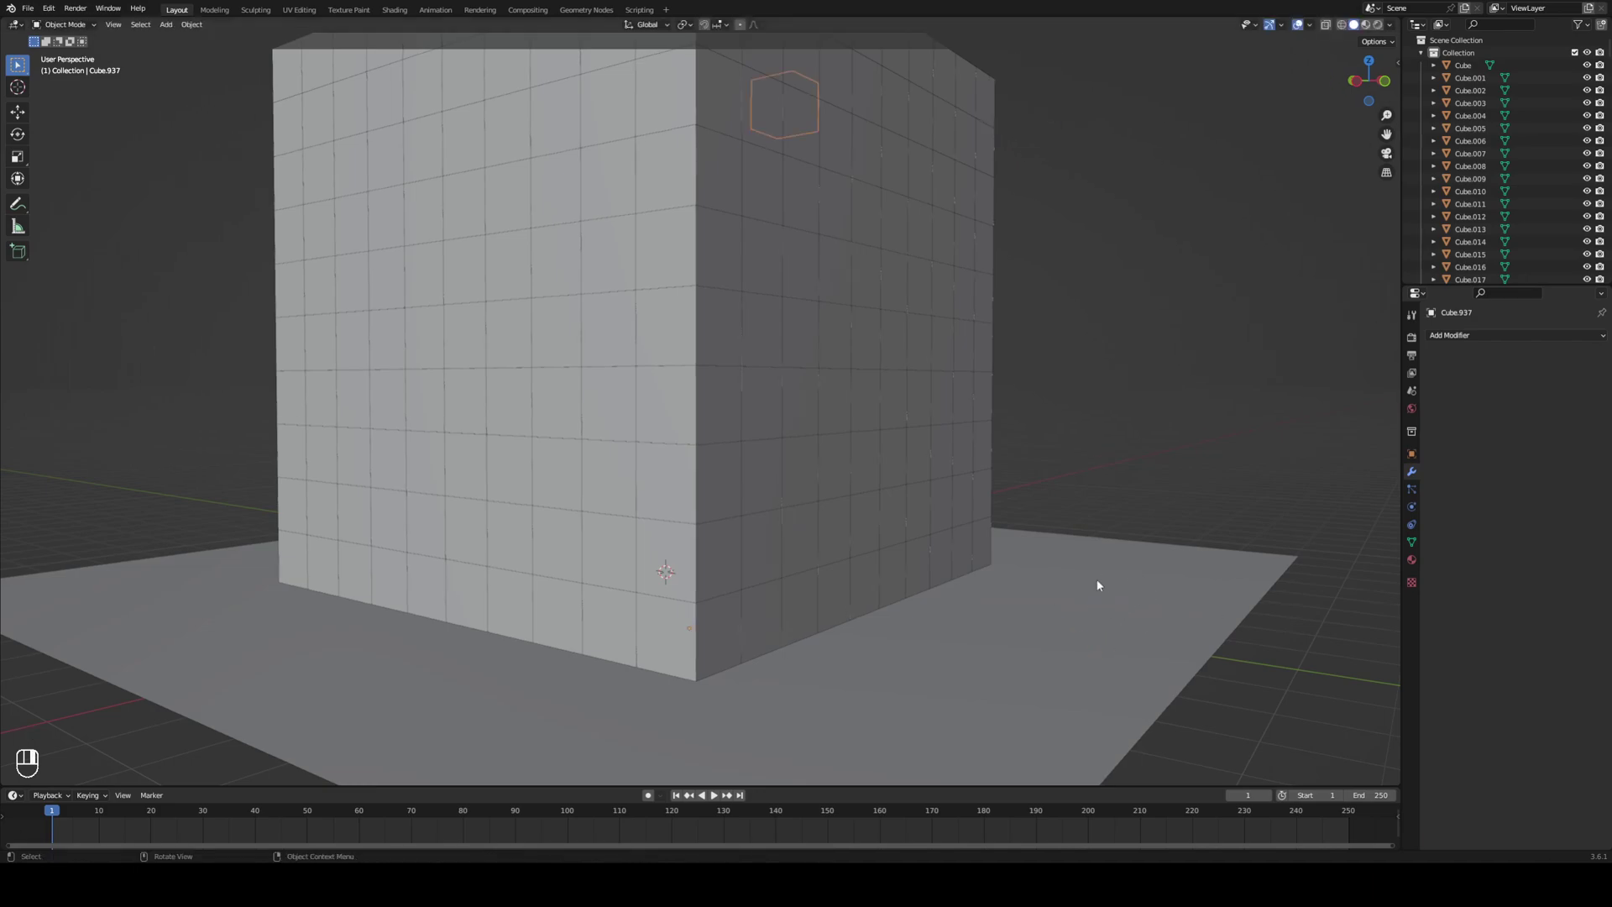
Select all the small cubes without the ground plane and set their origins to their geometry.
middle_drag(965, 539, 848, 559)
scroll(848, 560, down, 4)
key(a)
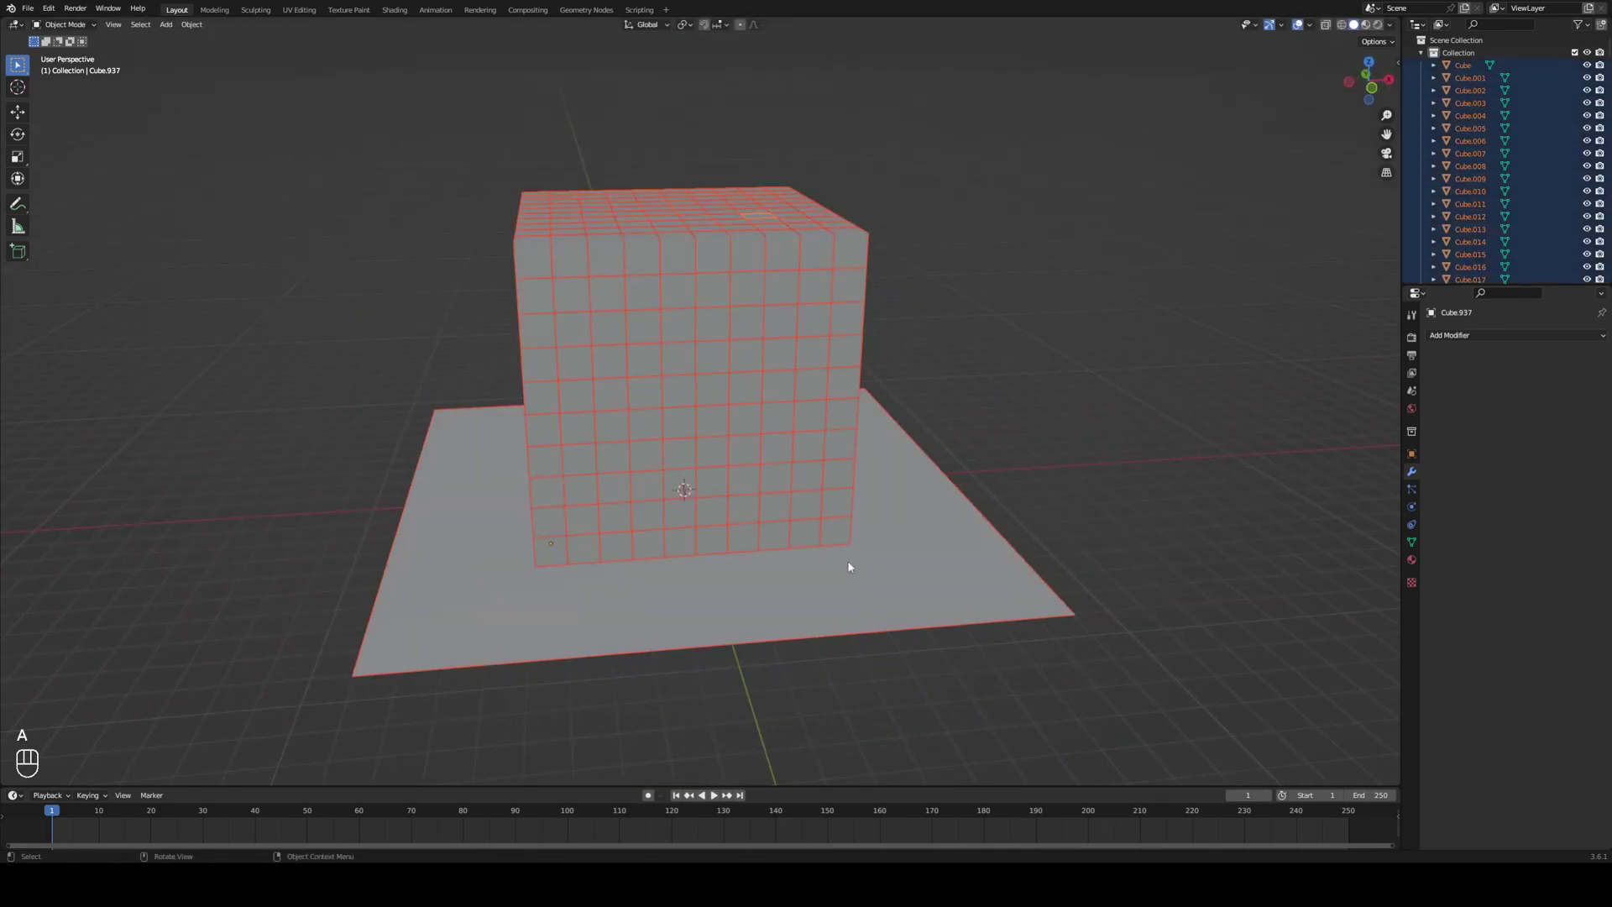
shift+click(901, 593)
middle_drag(901, 594, 909, 557)
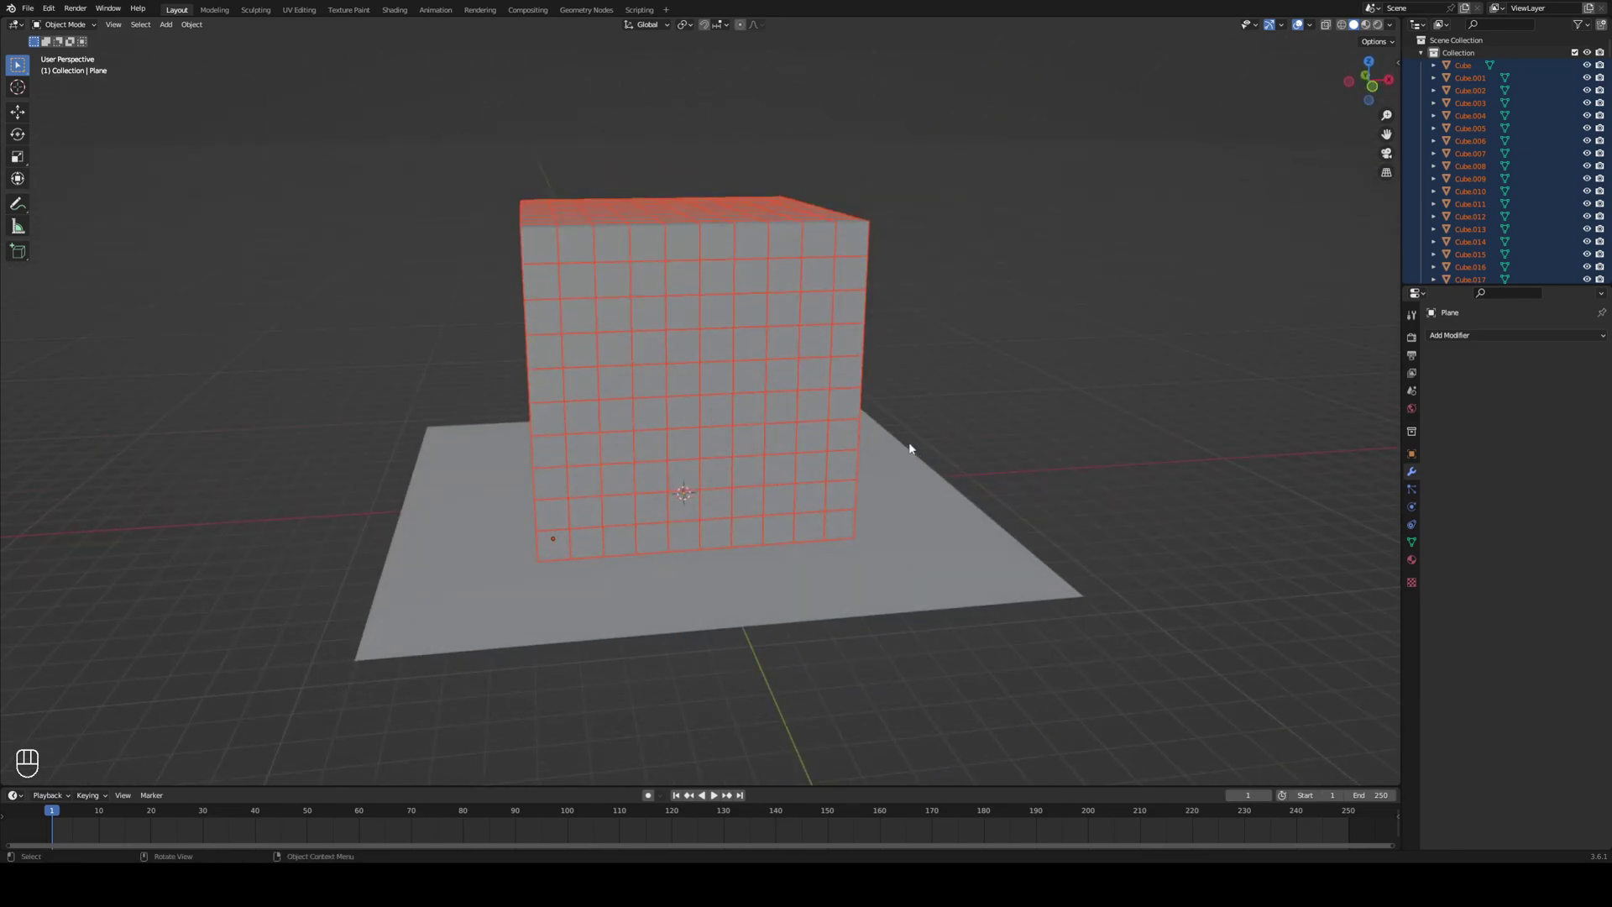
right_click(850, 388)
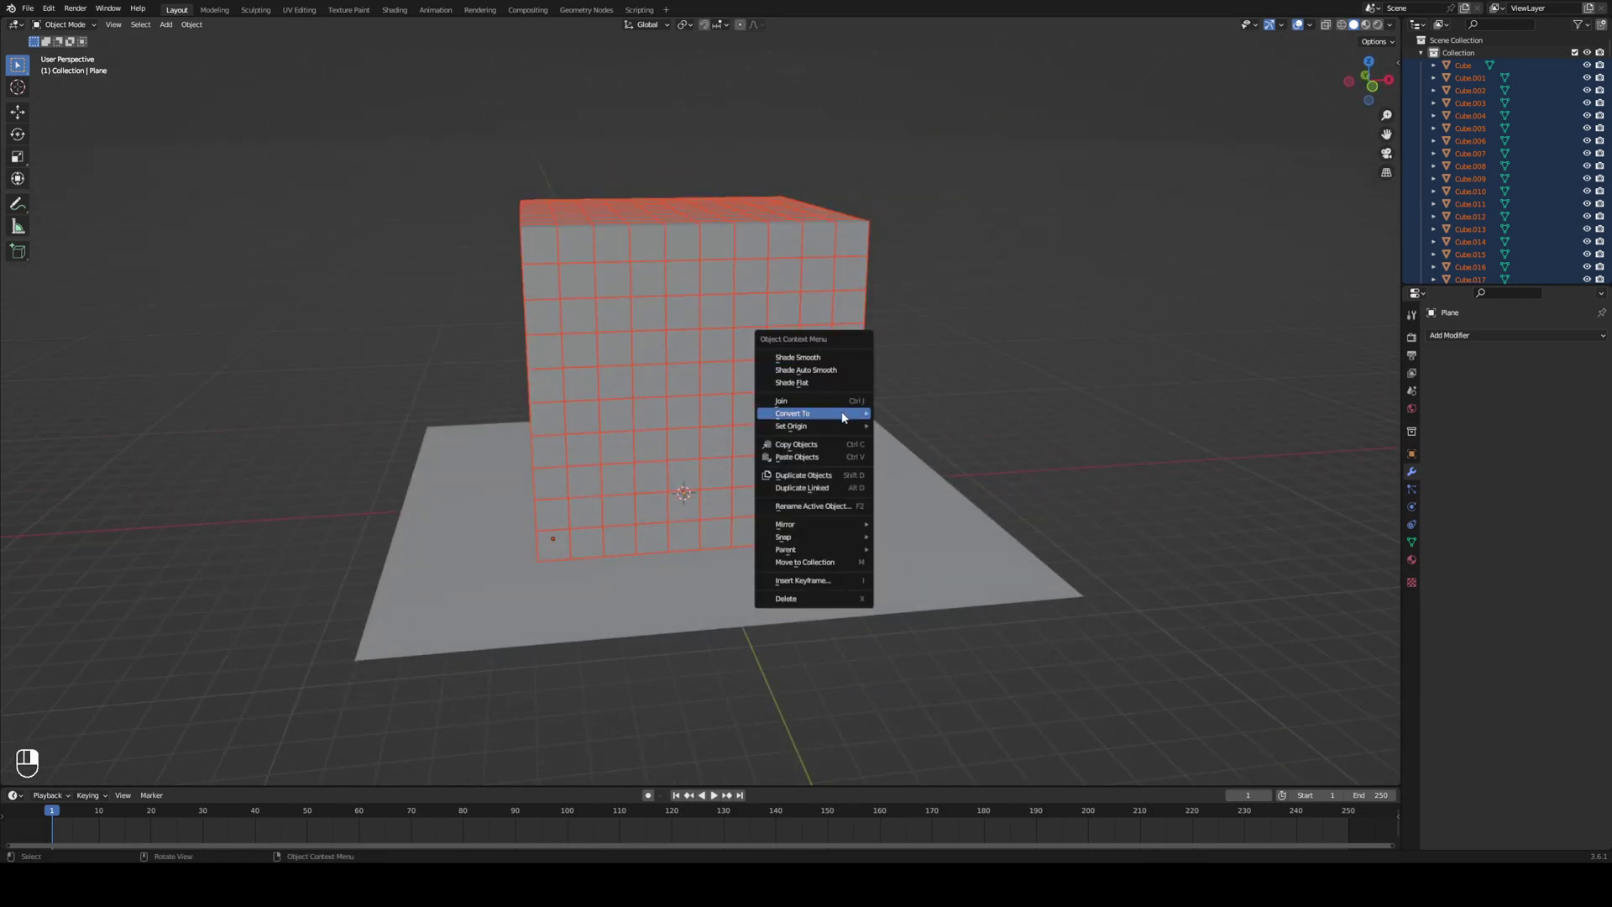
mouse_move(840, 425)
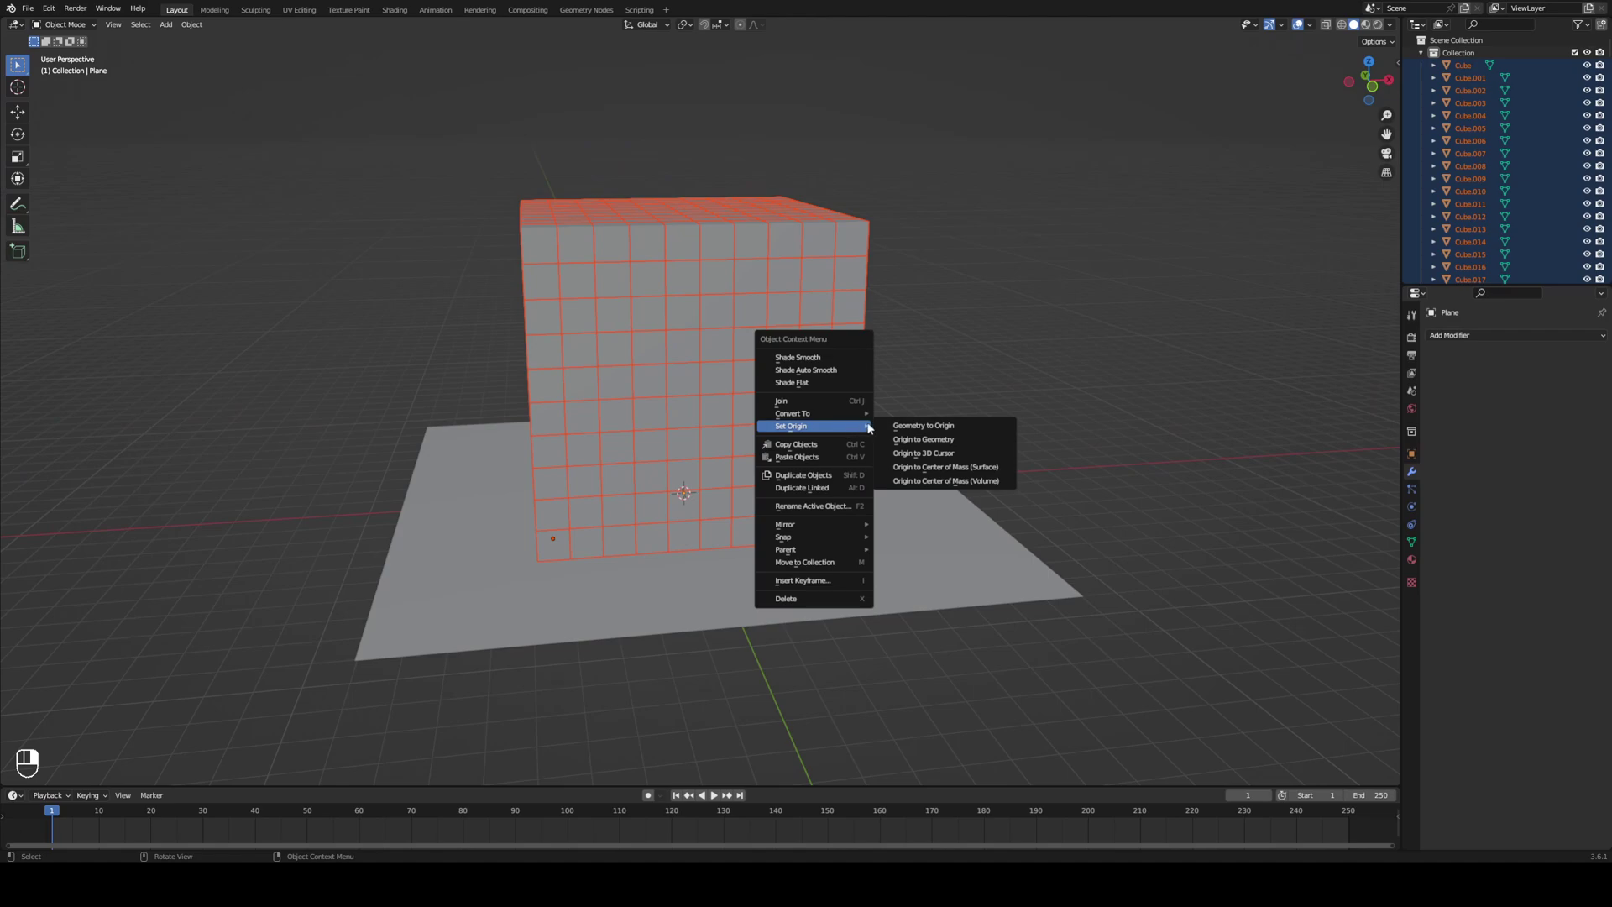
click(927, 440)
Select various individual cubes across the block to check where their origin points sit.
click(995, 437)
click(714, 308)
click(605, 350)
click(579, 410)
click(773, 493)
click(714, 342)
click(571, 211)
click(680, 241)
click(749, 340)
click(848, 276)
click(848, 232)
click(676, 341)
click(619, 446)
Add a UV sphere and move it about 20 m in the negative Y direction, away from the block.
middle_drag(704, 445, 808, 361)
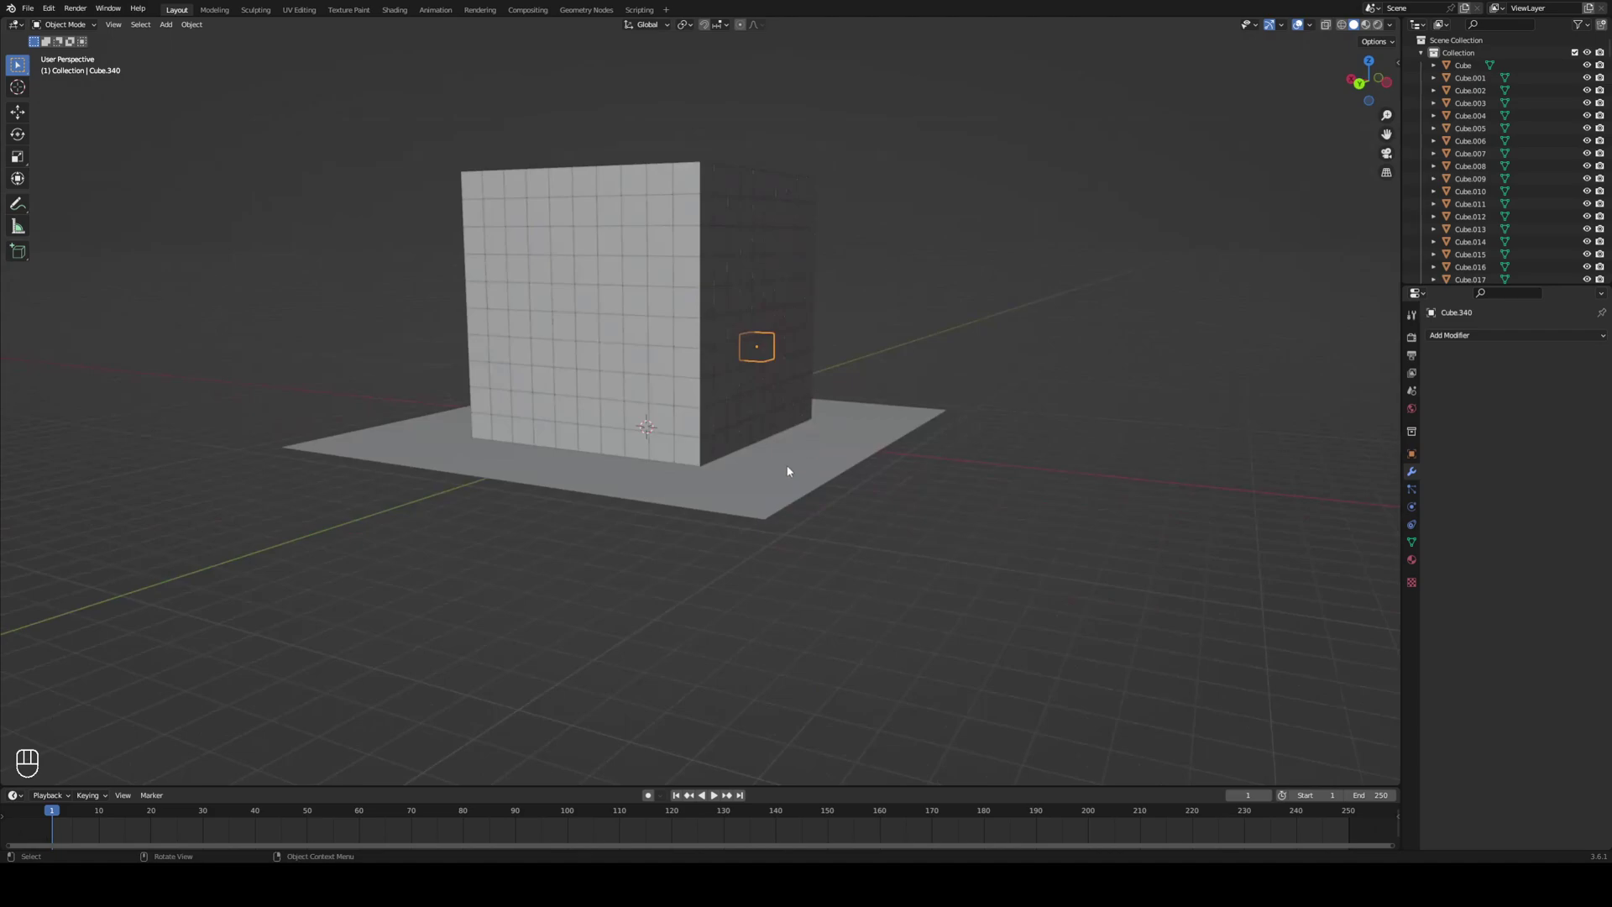
middle_drag(954, 456, 848, 415)
key(shift+a)
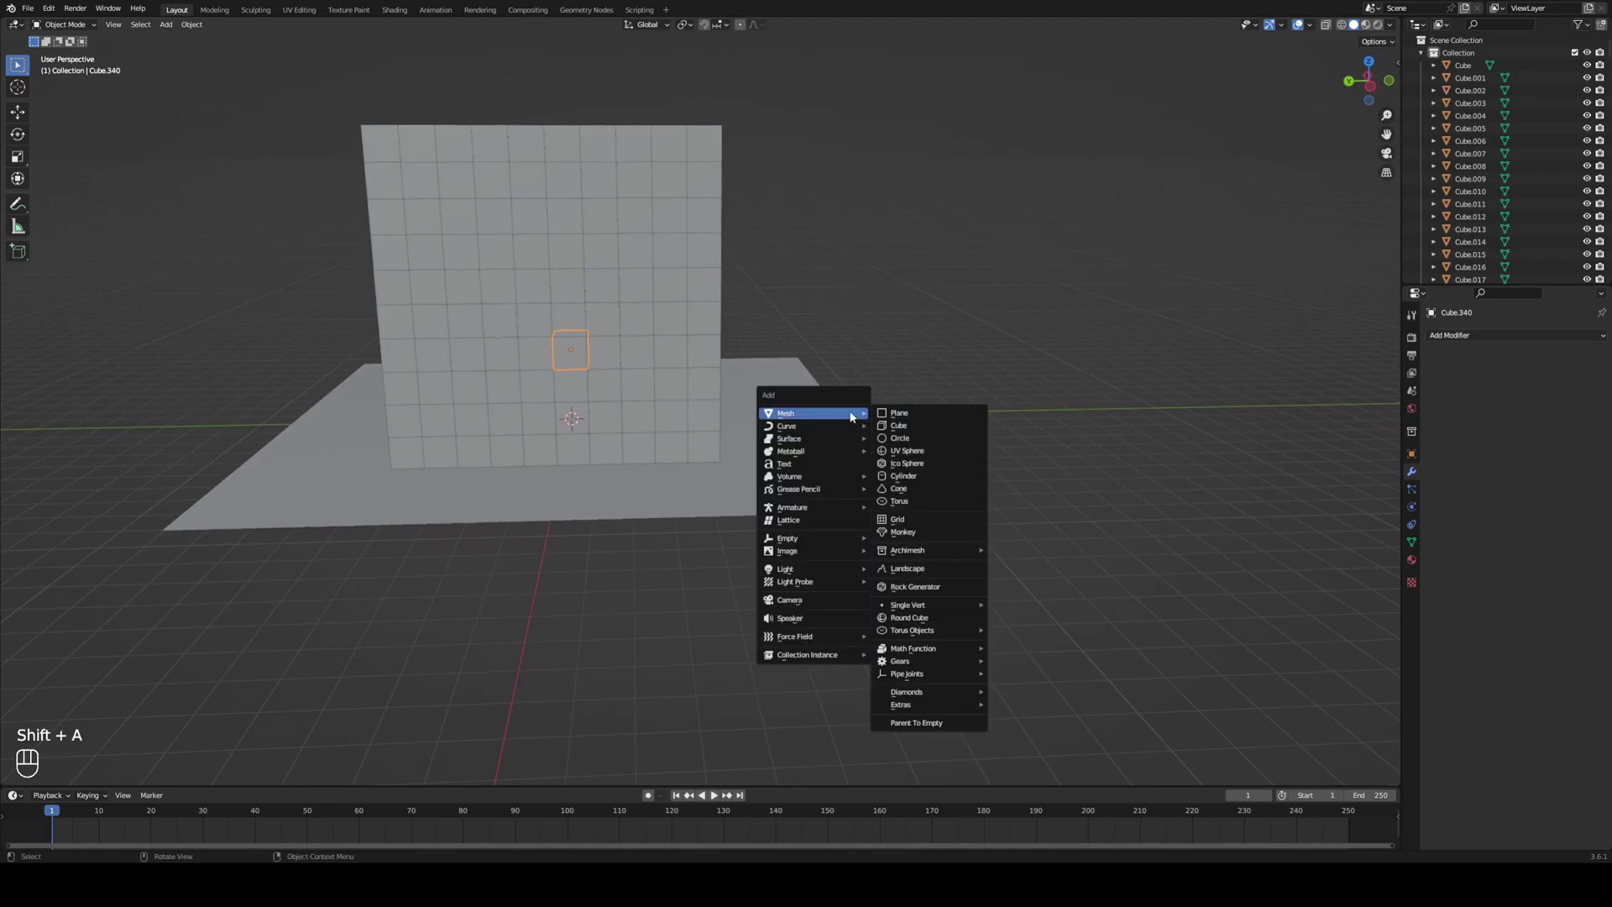
click(928, 451)
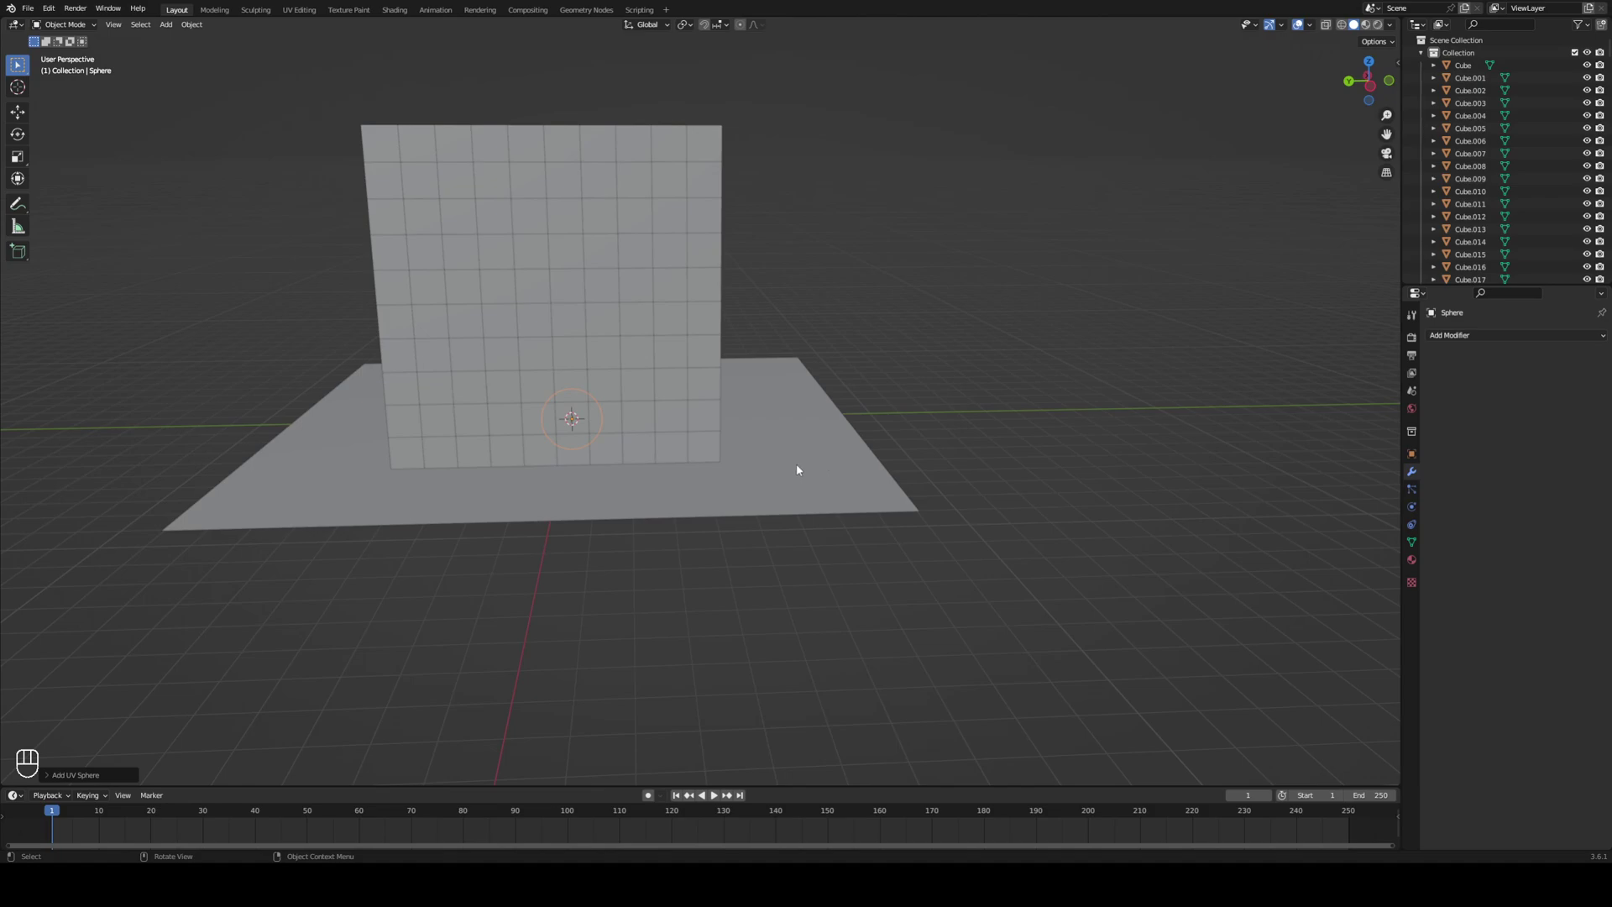
middle_drag(794, 461, 860, 487)
key(g)
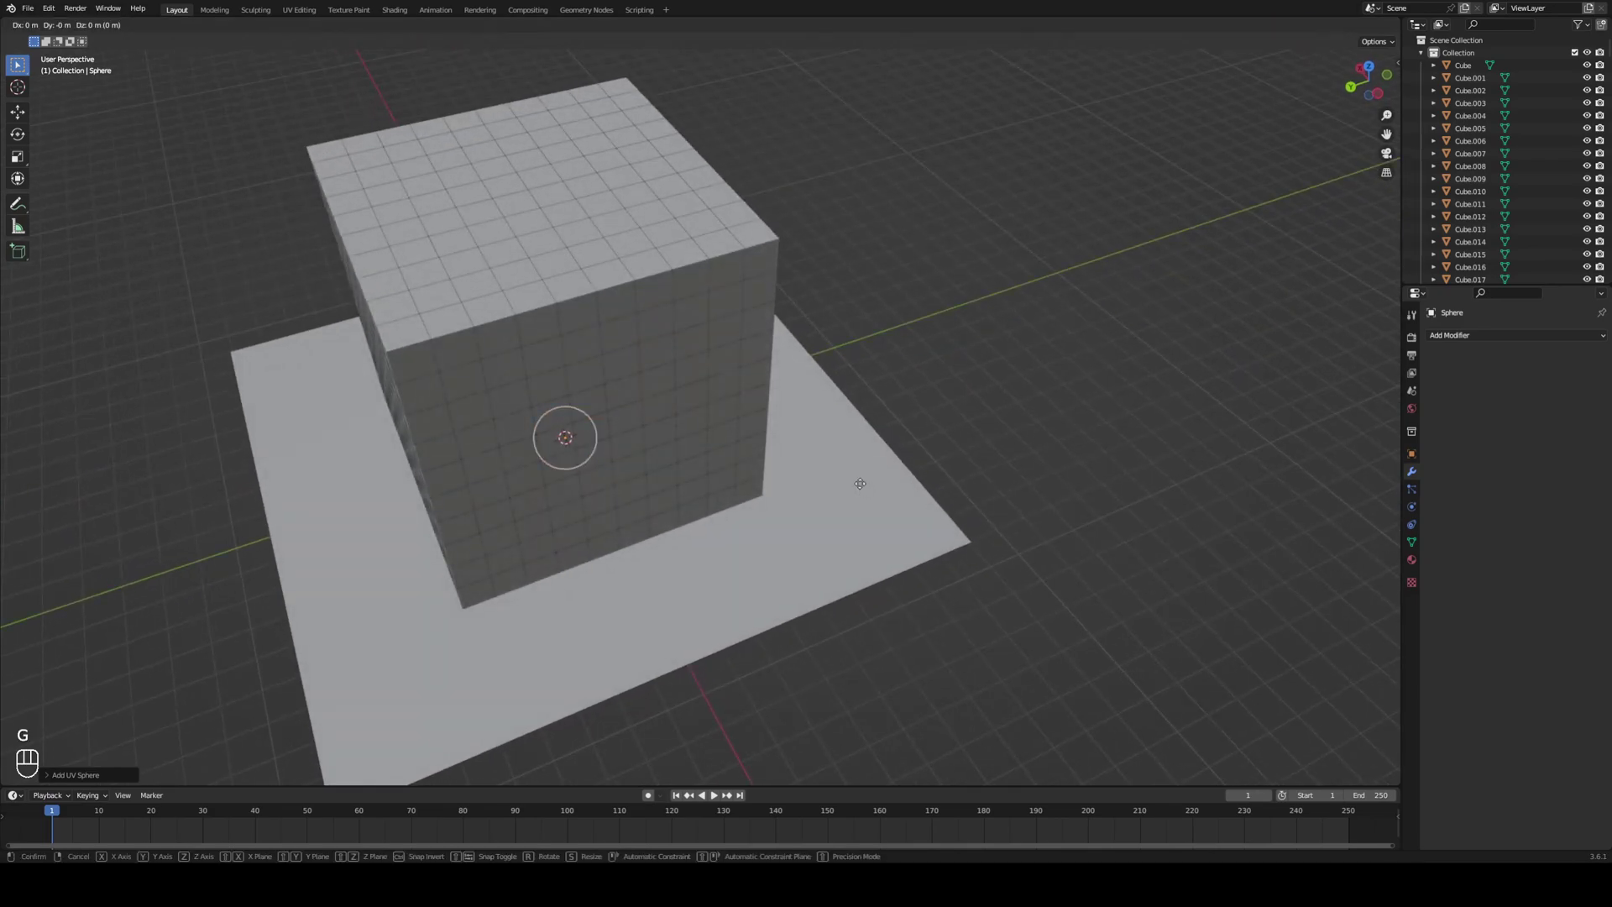
key(y)
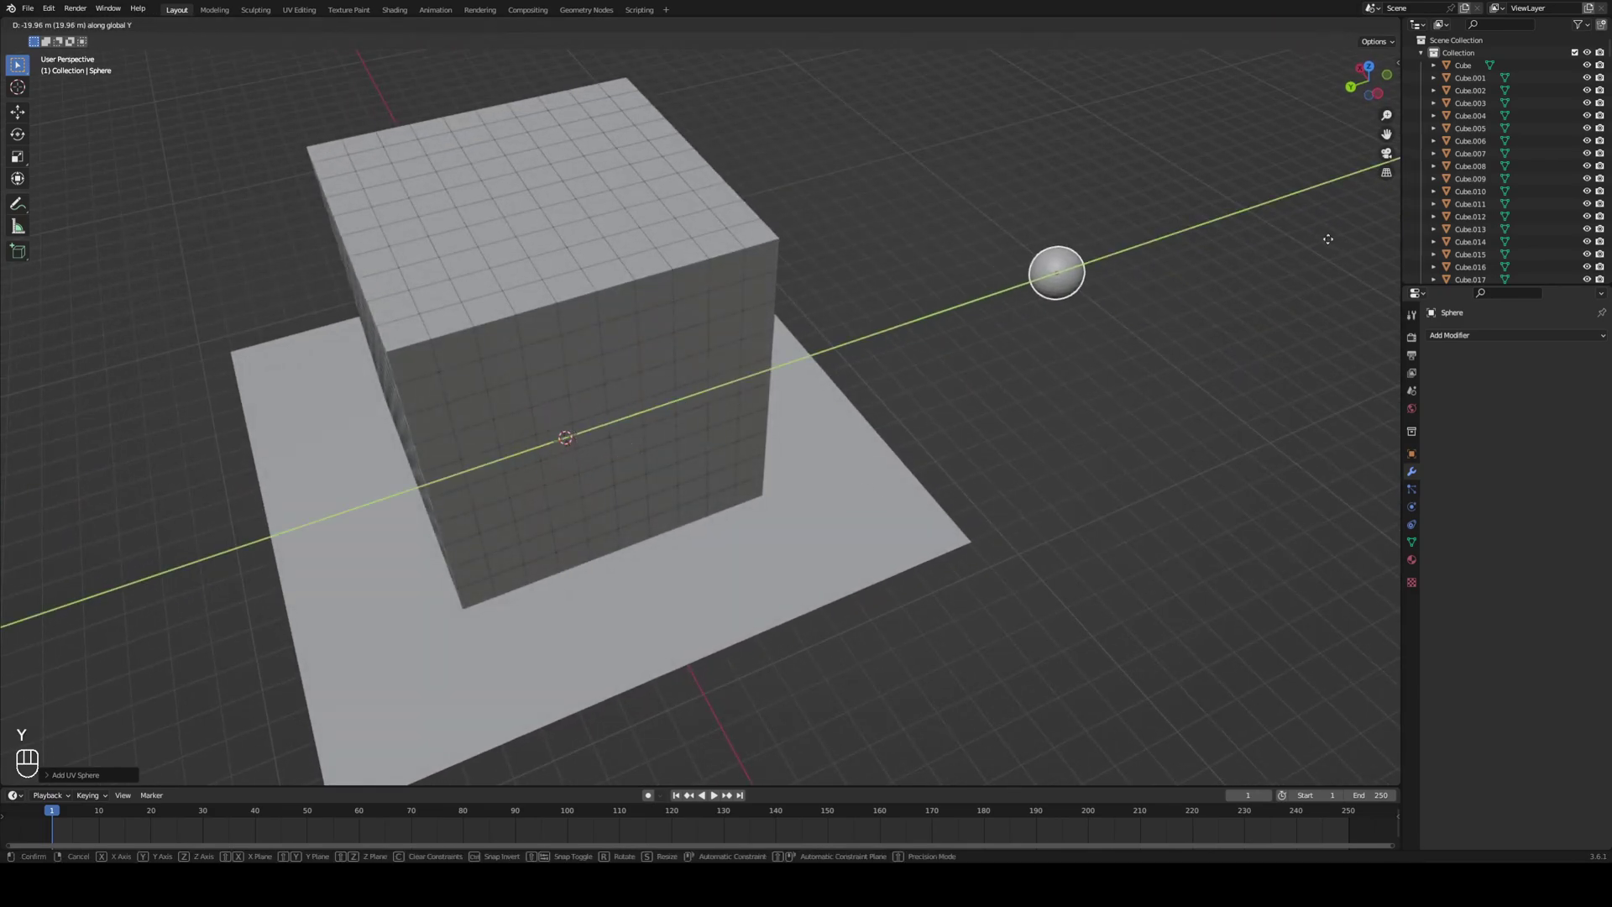
click(1322, 243)
Apply smooth shading to the sphere.
middle_drag(1153, 392, 864, 320)
right_click(873, 312)
mouse_move(886, 315)
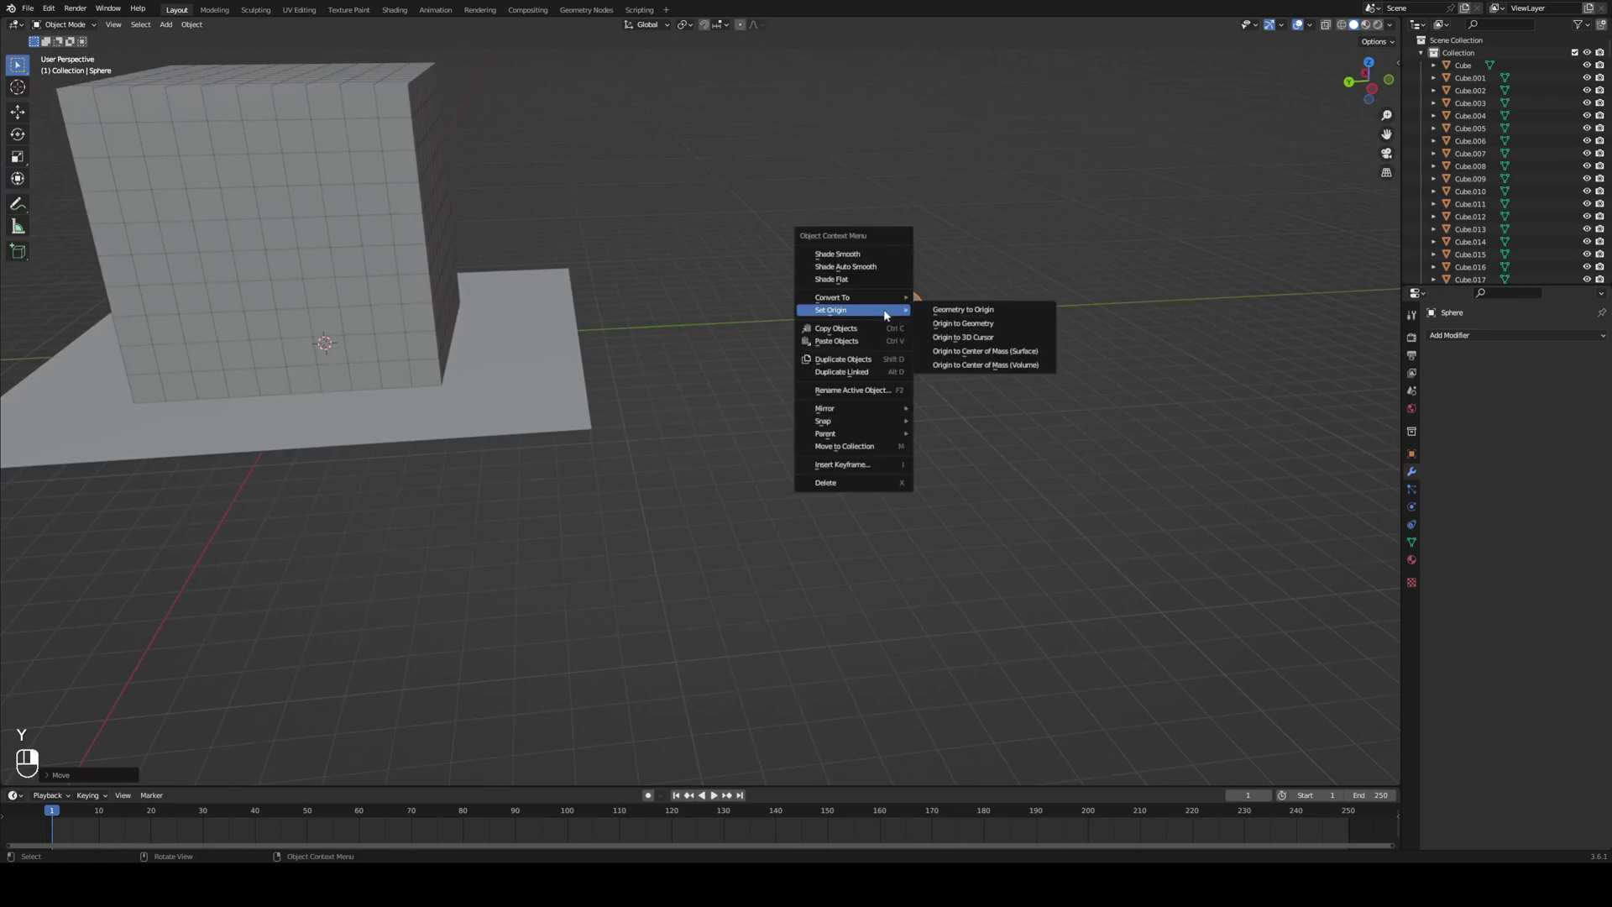
click(840, 253)
Raise the sphere along the Z axis and adjust its distance from the block along the Y axis.
middle_drag(970, 299, 994, 341)
key(g)
key(z)
click(1015, 247)
middle_drag(1015, 247, 1060, 405)
key(g)
key(y)
click(1056, 425)
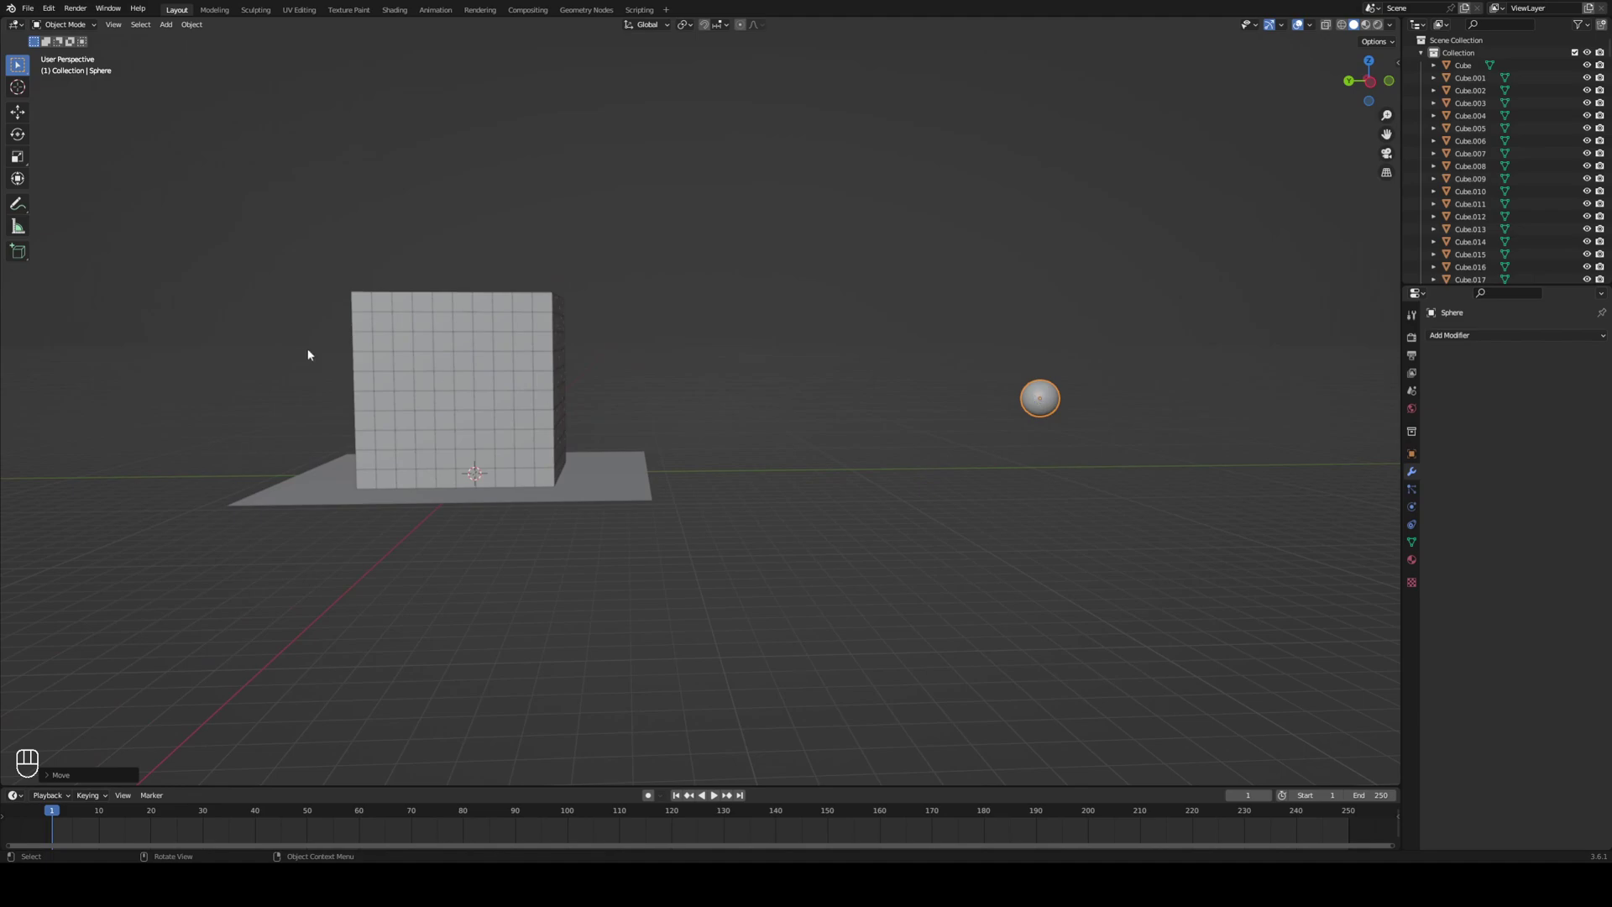
Play the timeline briefly to check the scene before any physics is added.
middle_drag(641, 403, 713, 438)
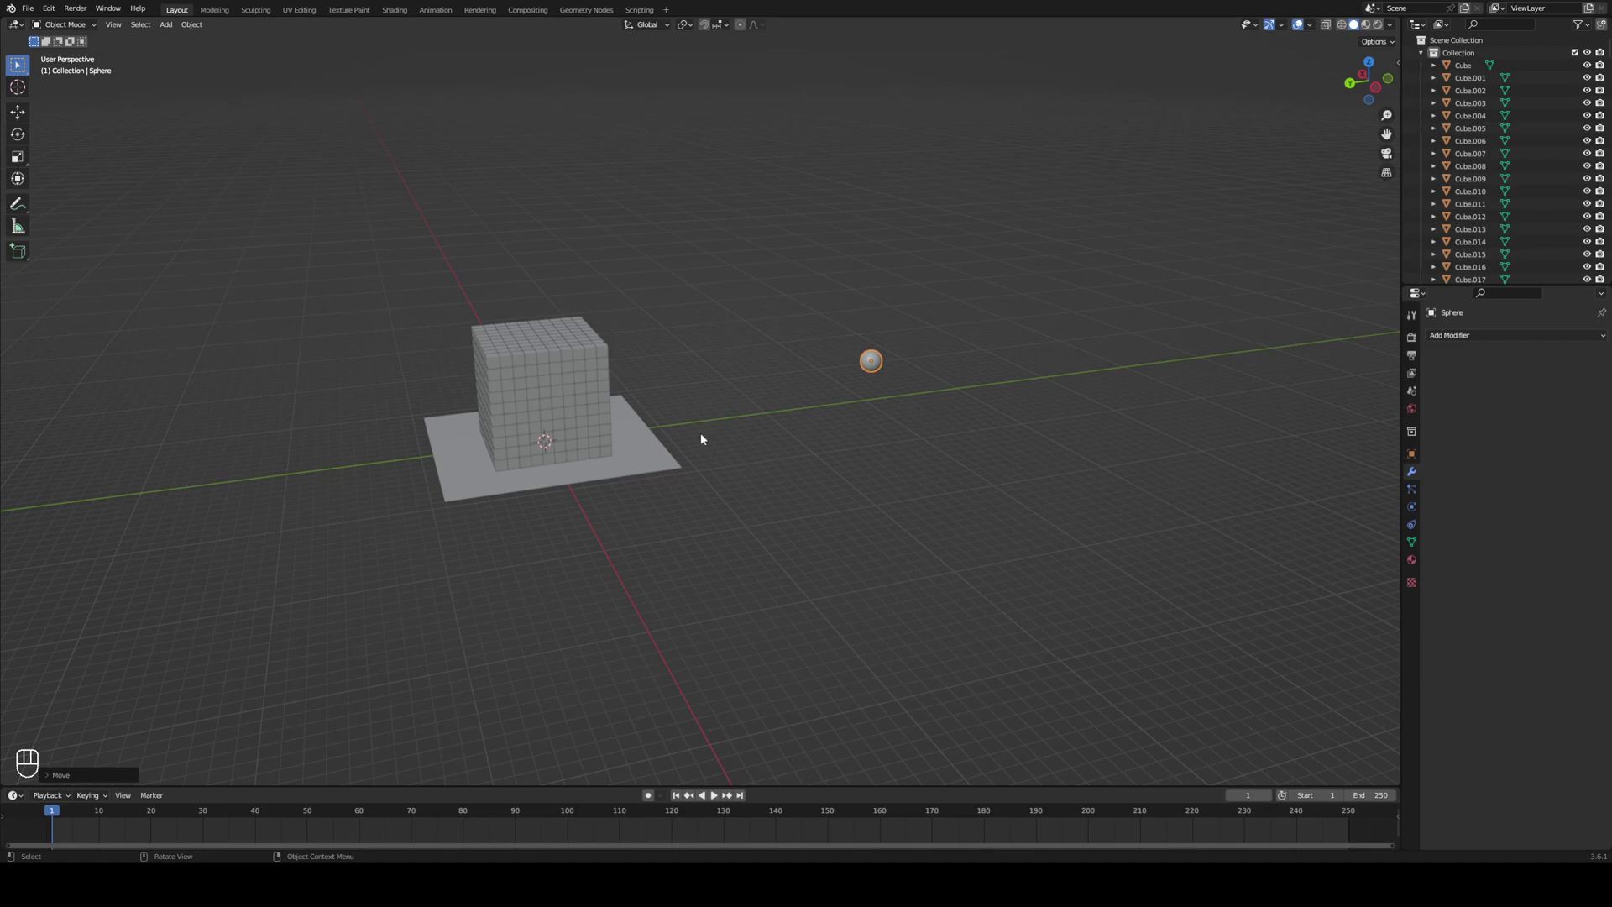
key(space)
key(space)
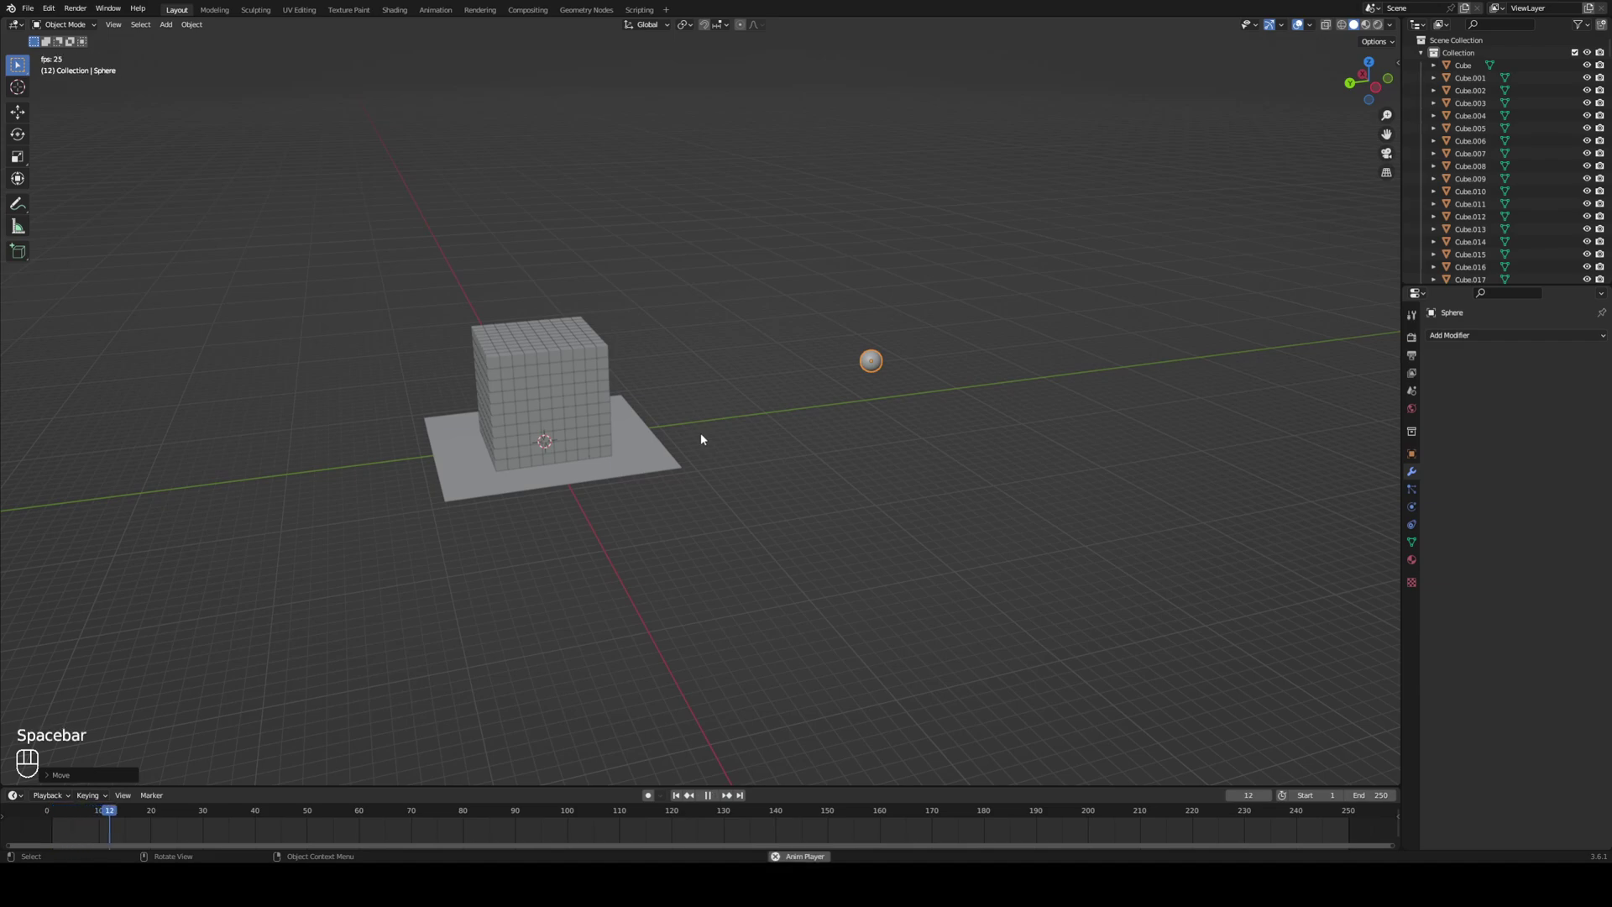
Add rigid body physics to the ground plane and play the simulation to examine how it behaves.
scroll(694, 543, up, 4)
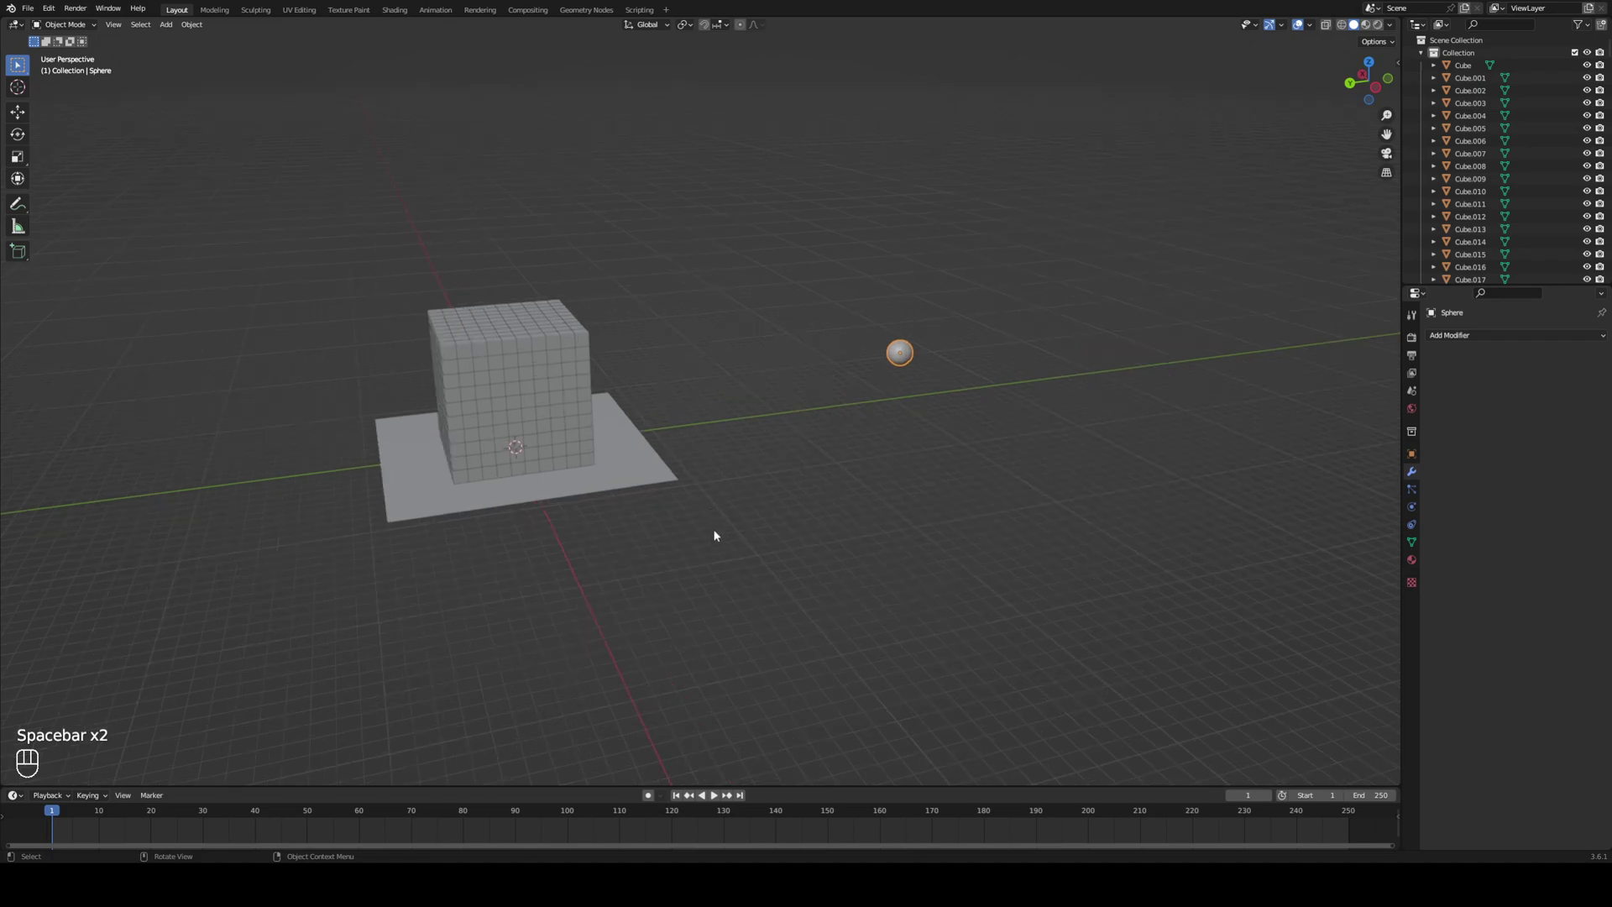
click(666, 508)
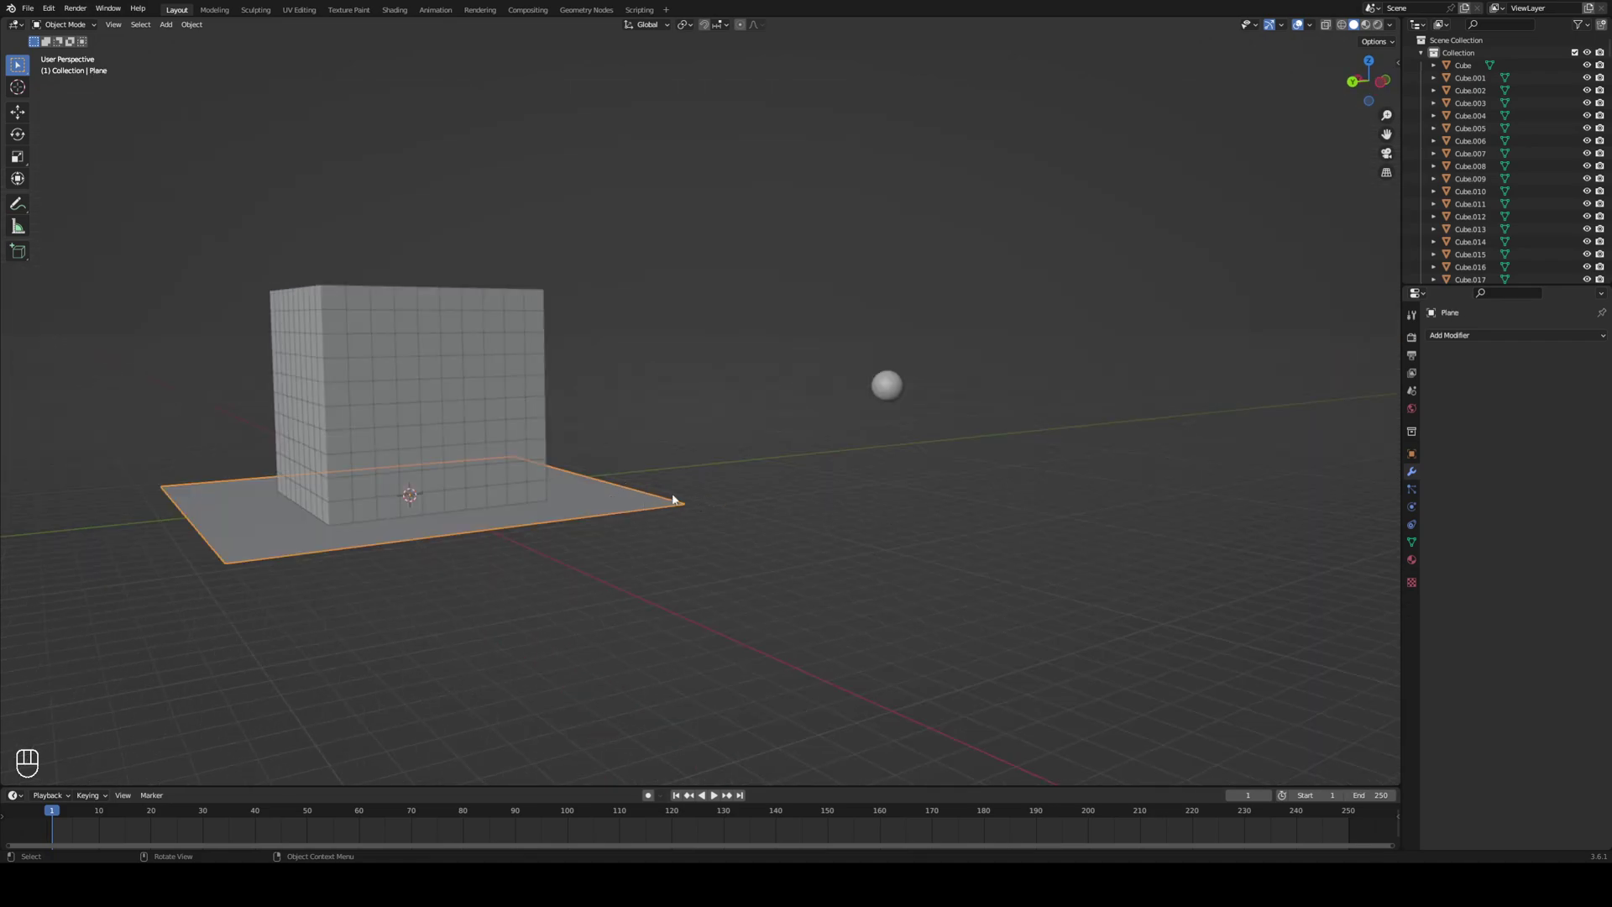
click(1413, 508)
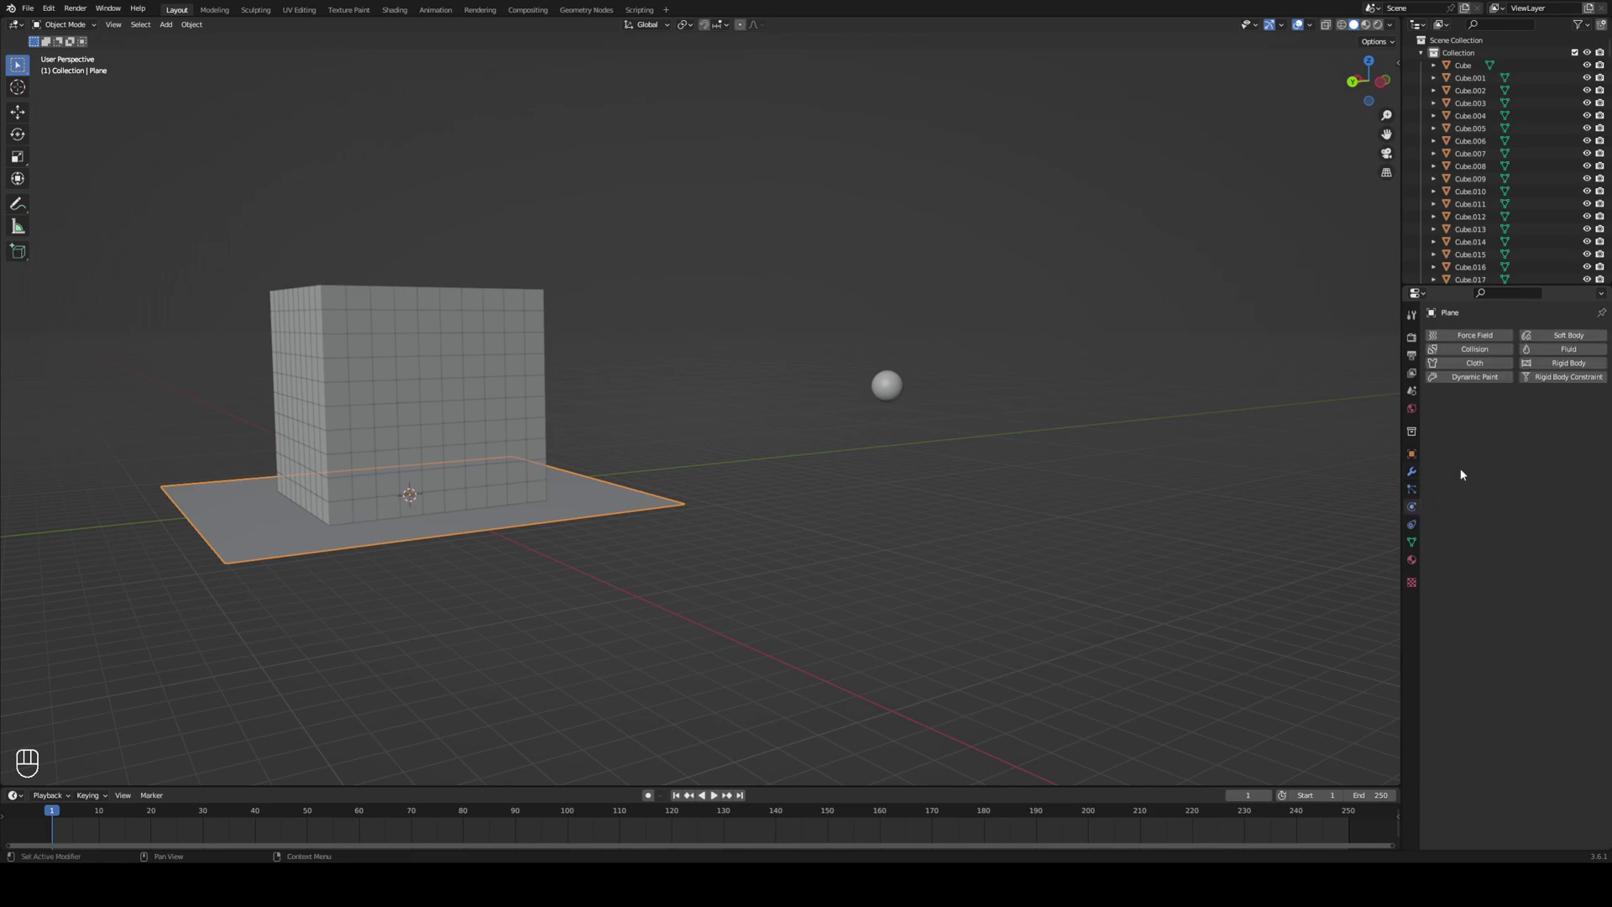
click(1564, 363)
click(1537, 417)
key(space)
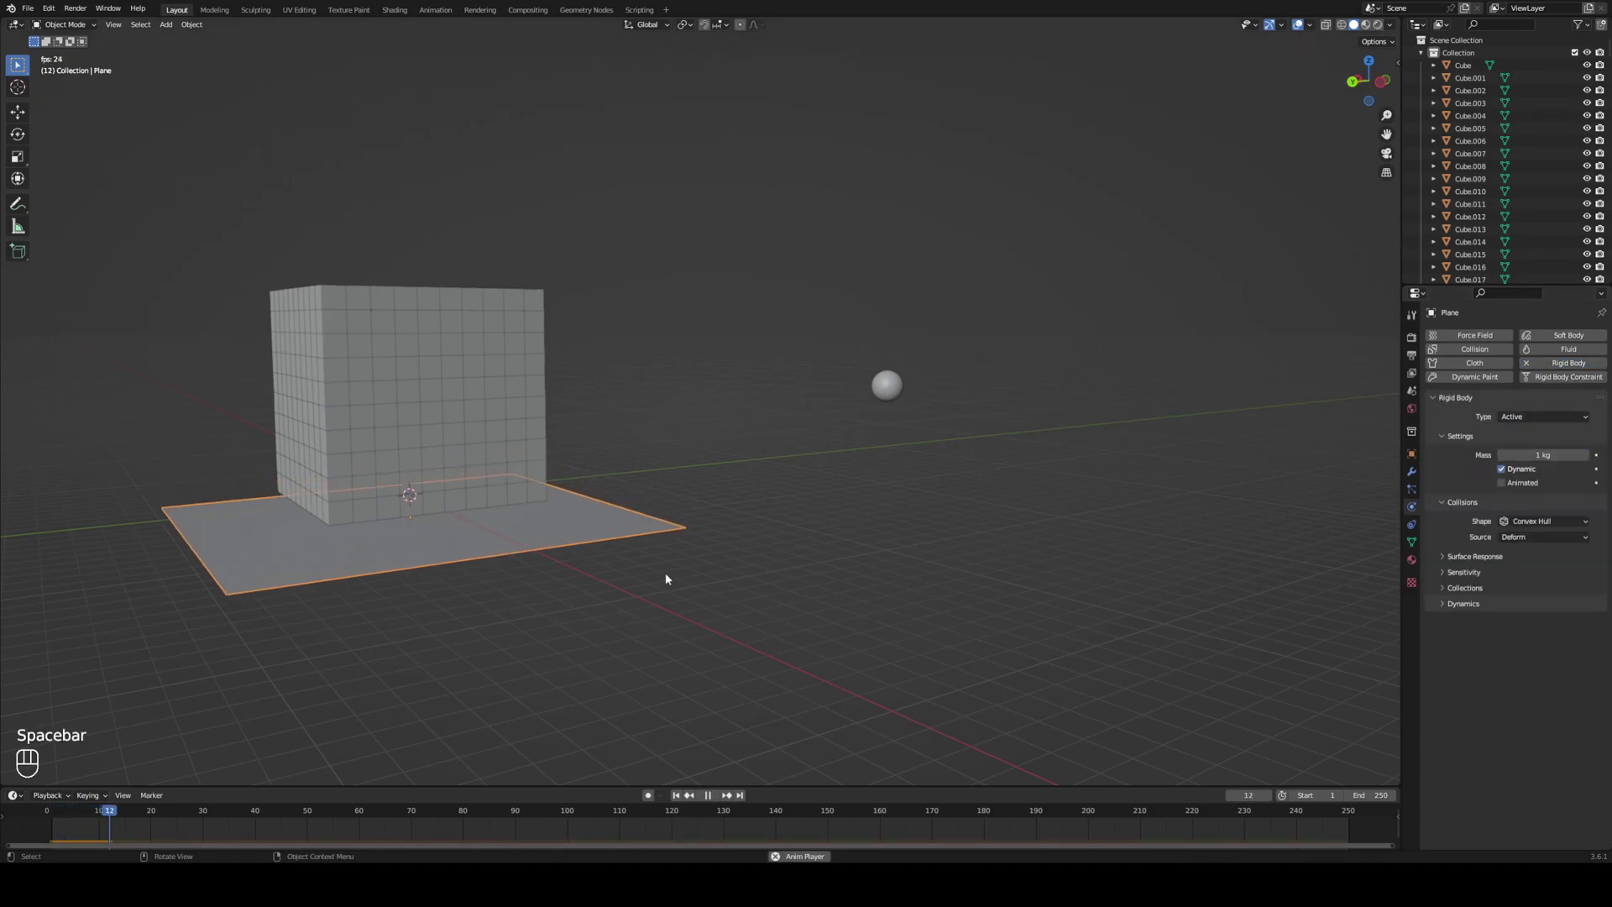
key(space)
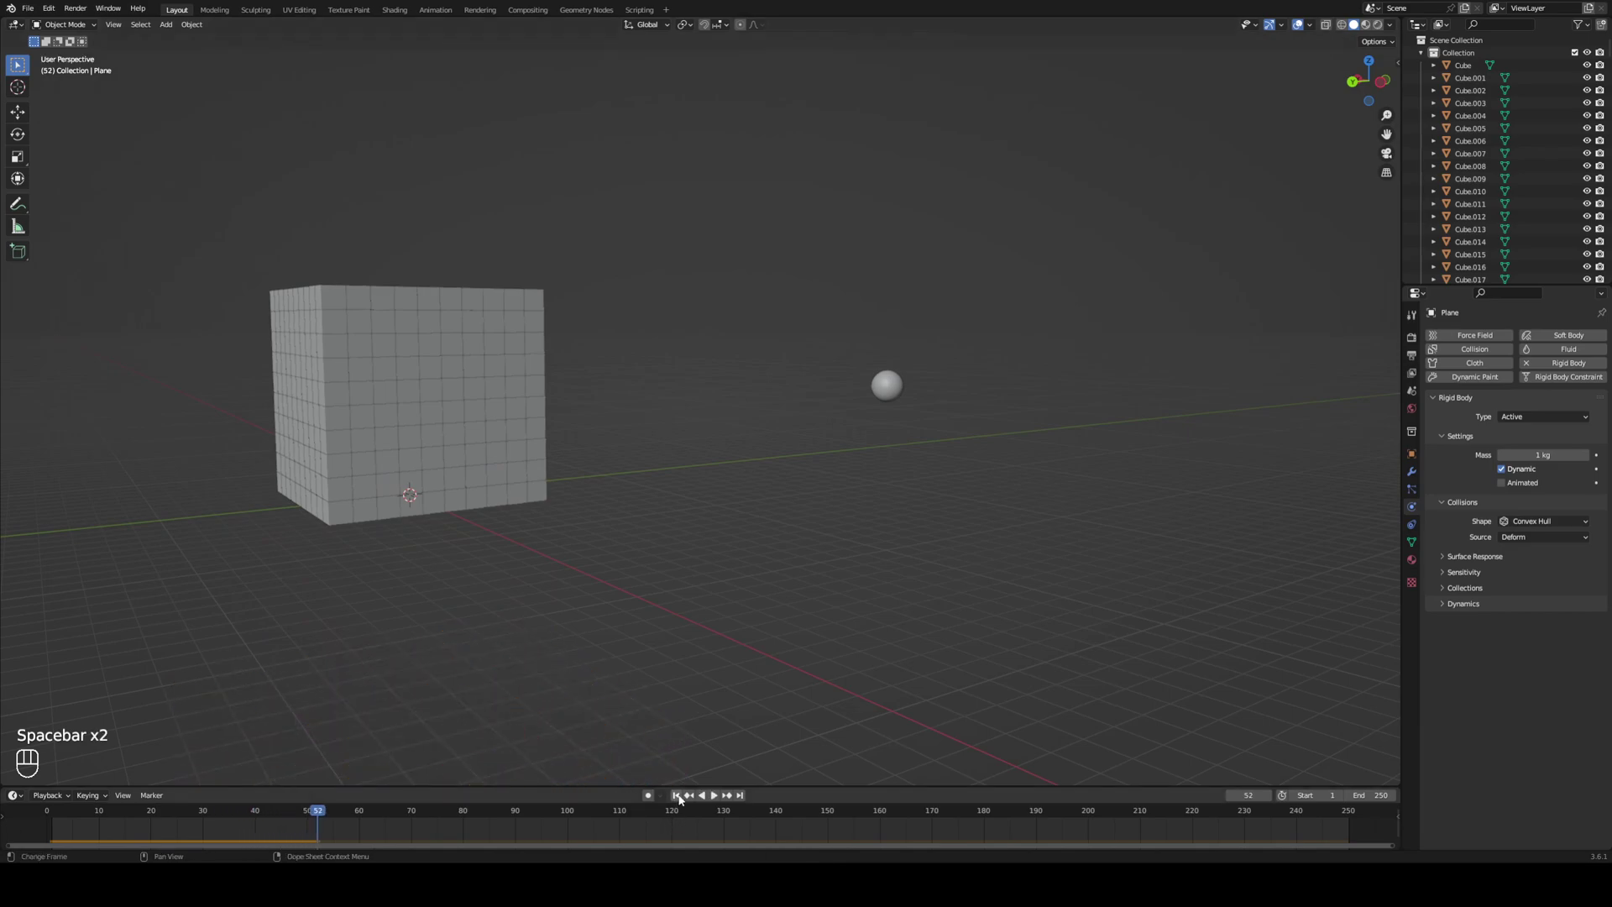
Set the ground plane's rigid body type to Passive and replay the simulation briefly.
click(1537, 416)
click(1514, 447)
middle_drag(1388, 445, 828, 472)
key(space)
key(space)
middle_drag(713, 663, 1525, 534)
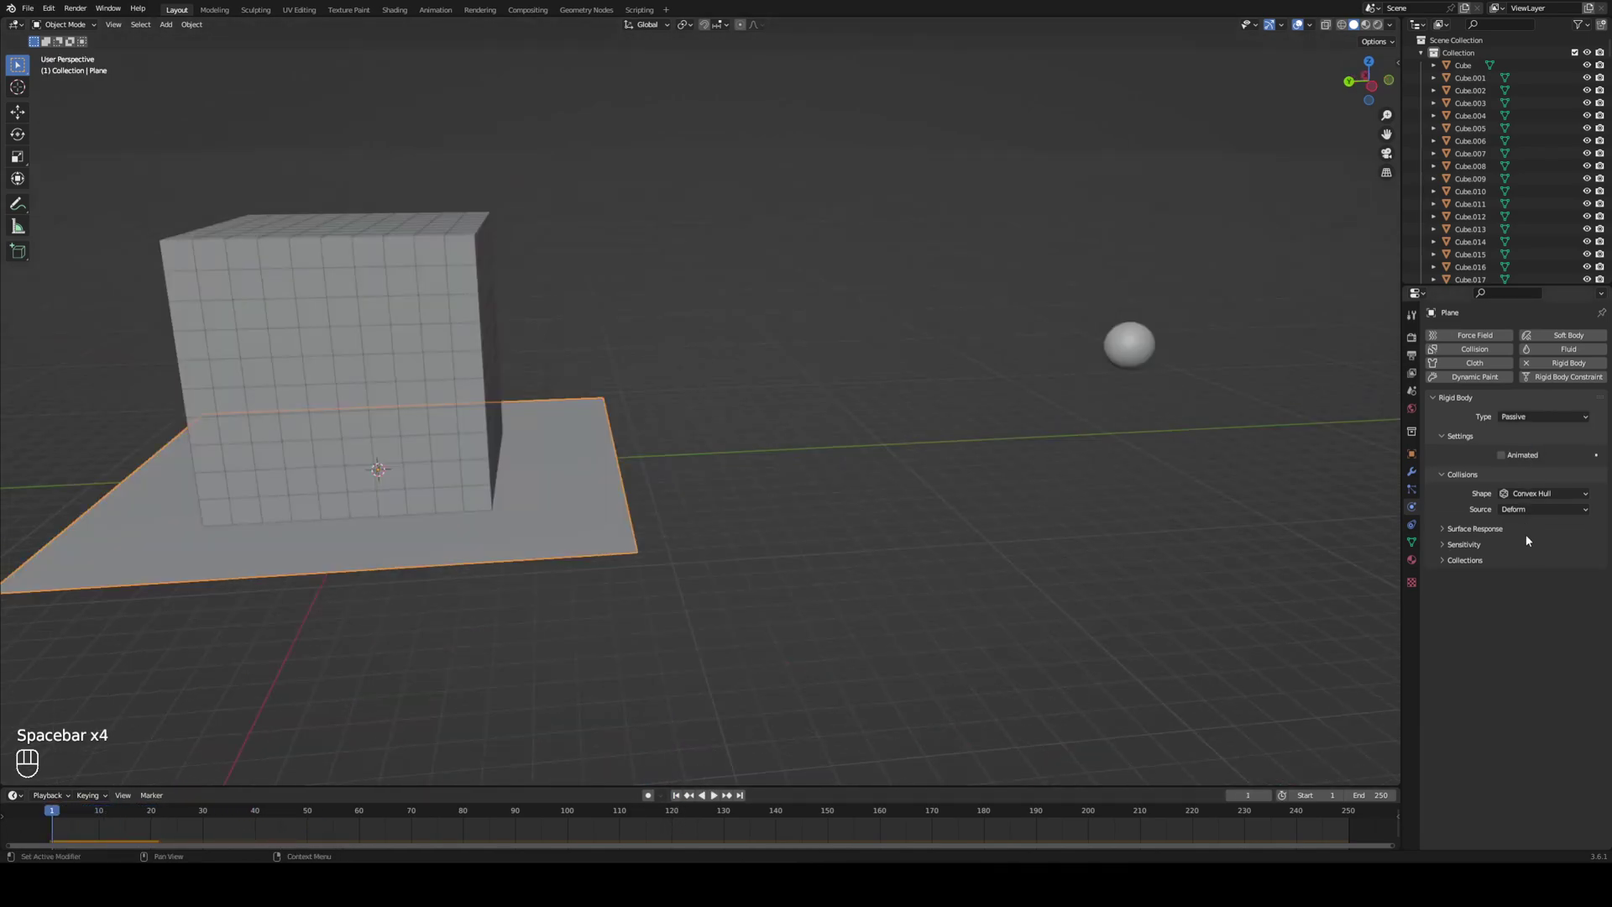
Add rigid body physics to the sphere.
middle_drag(1223, 497, 779, 469)
click(1094, 402)
scroll(838, 445, up, 2)
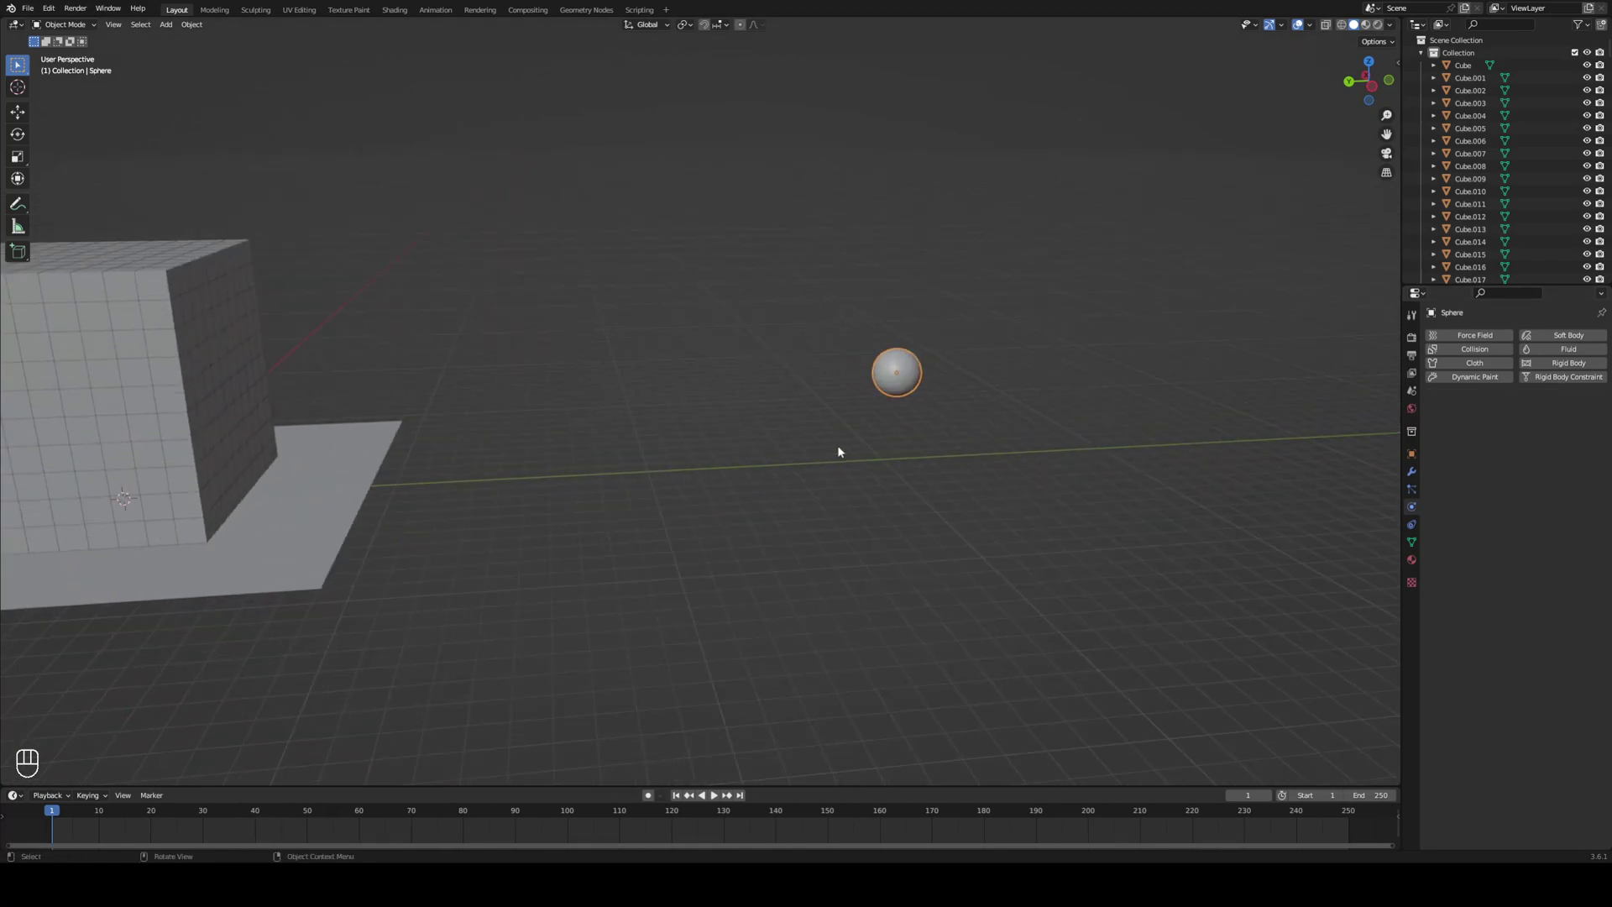
click(1566, 365)
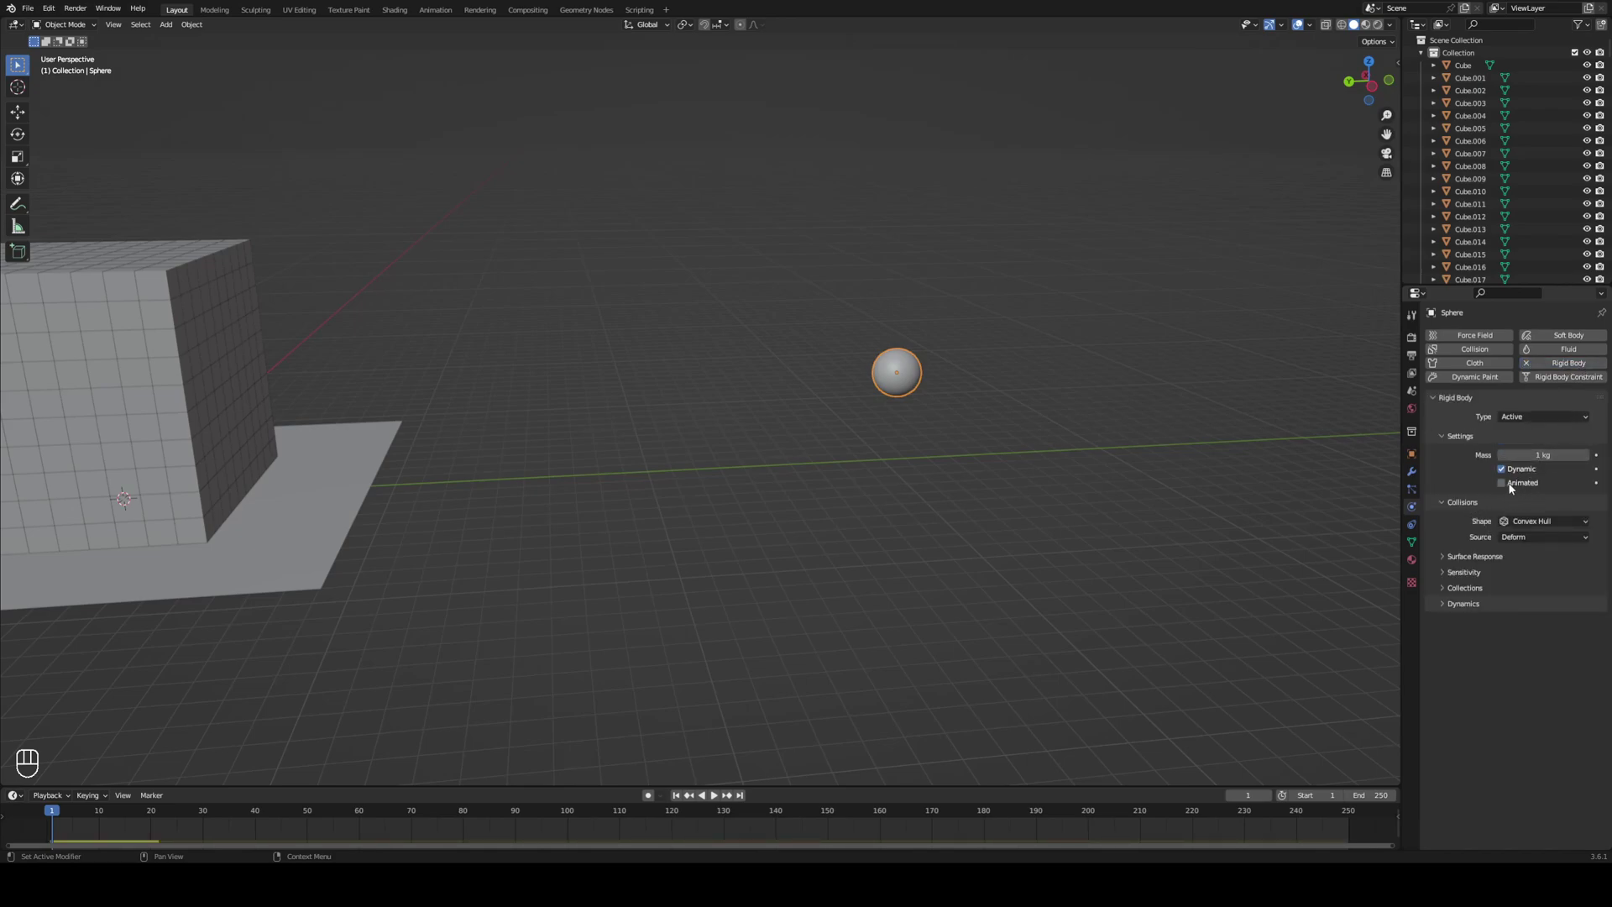
Add rigid body physics to the cube at the upper corner of the block nearest the sphere.
shift+middle_drag(1025, 486, 867, 562)
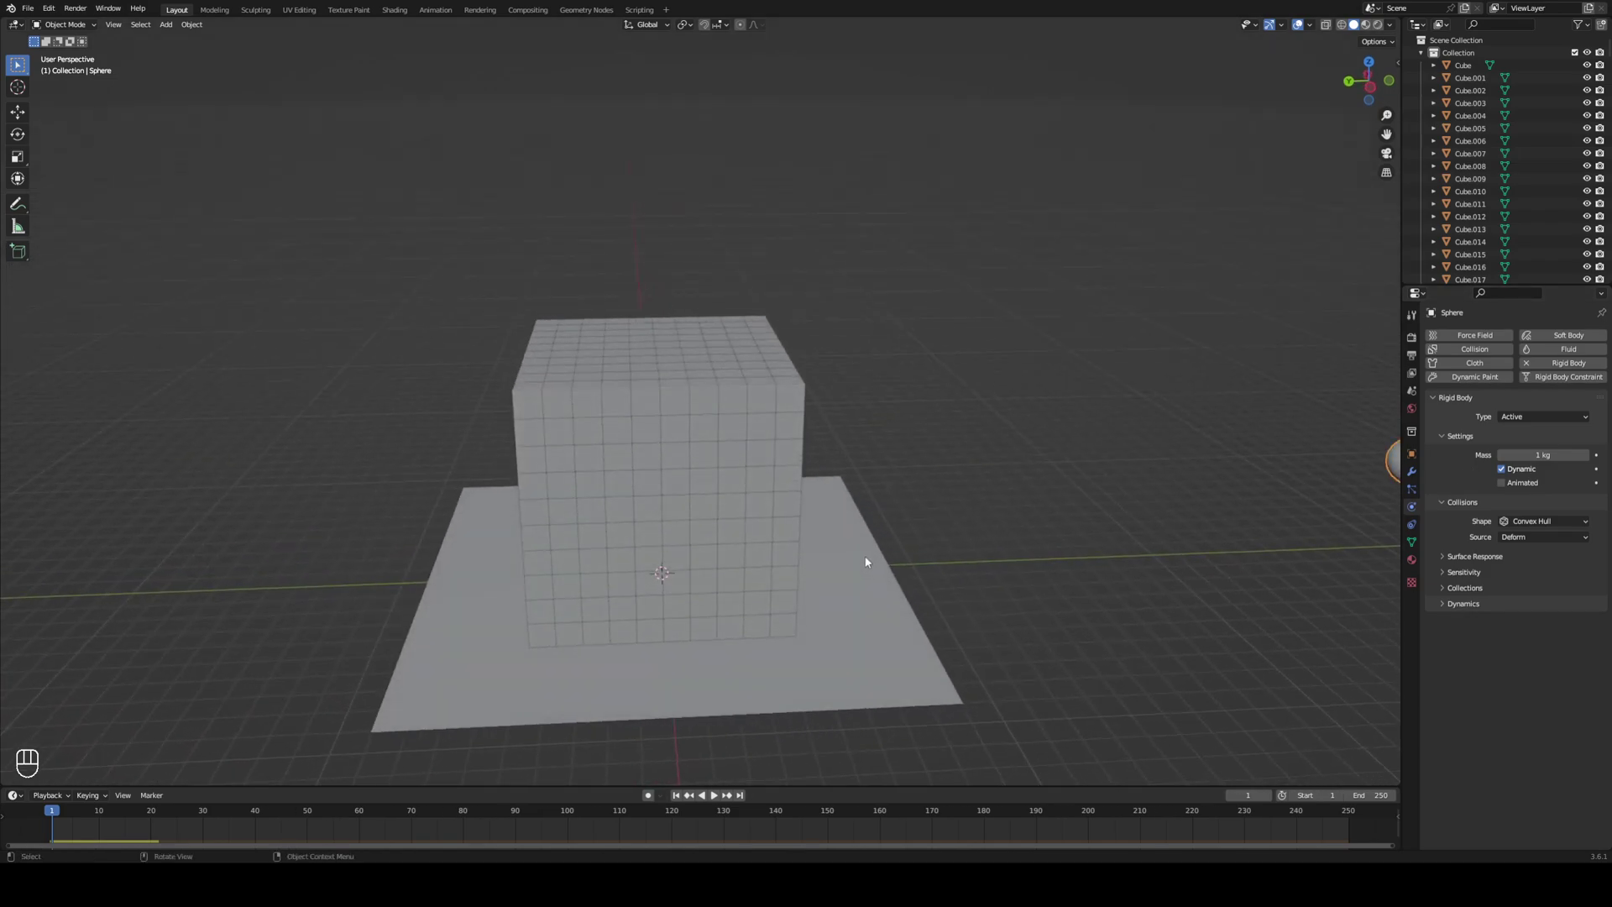
click(794, 399)
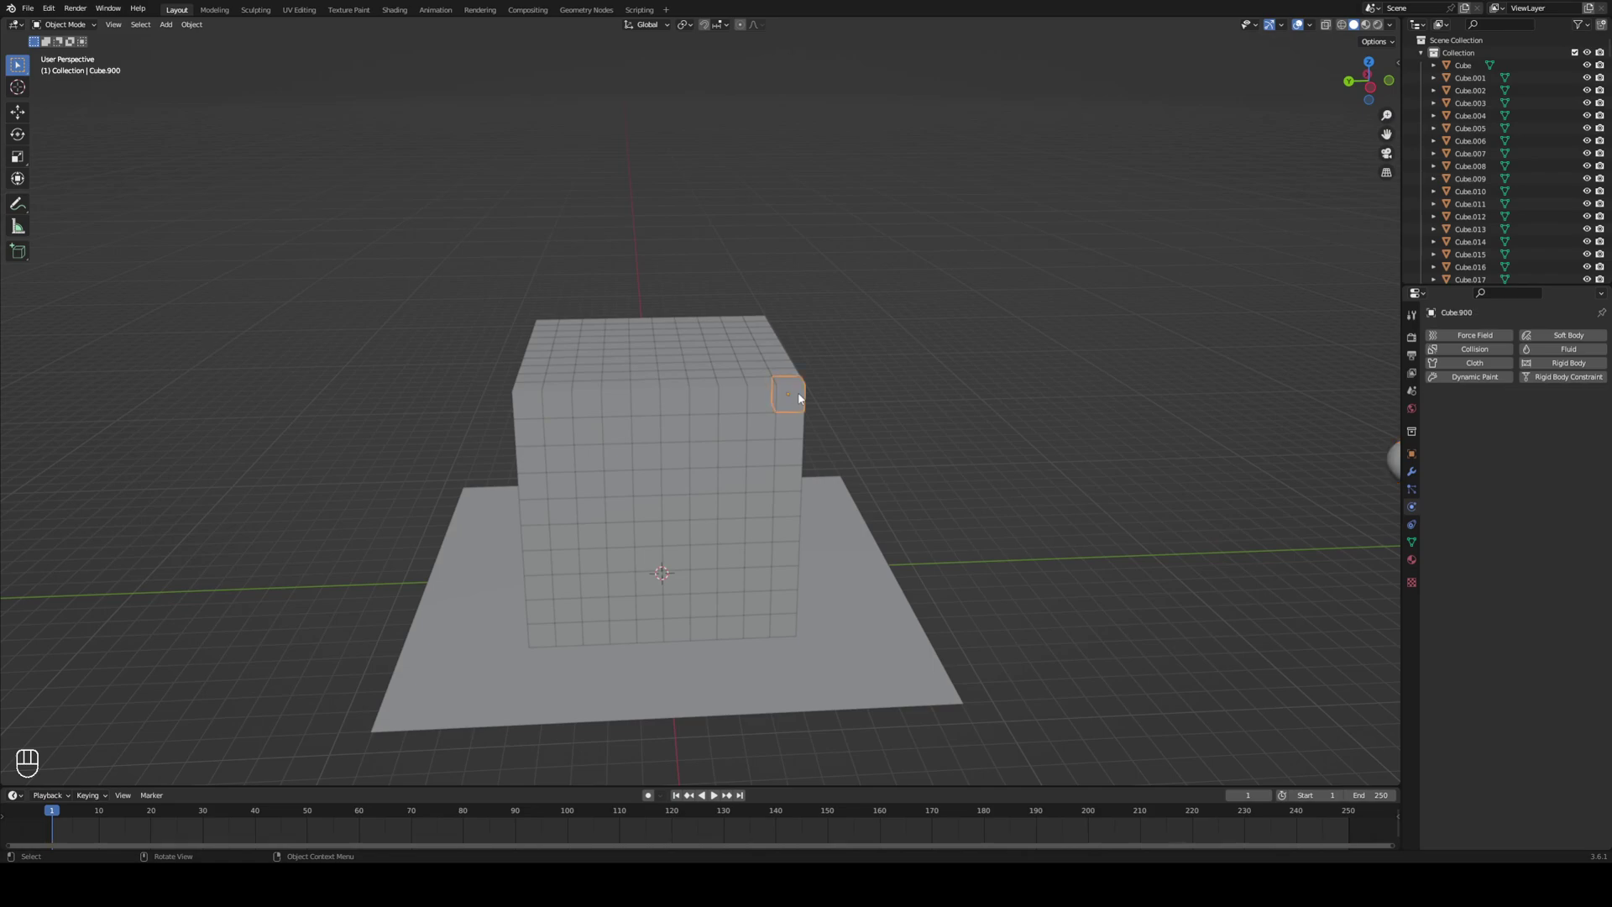
click(1569, 363)
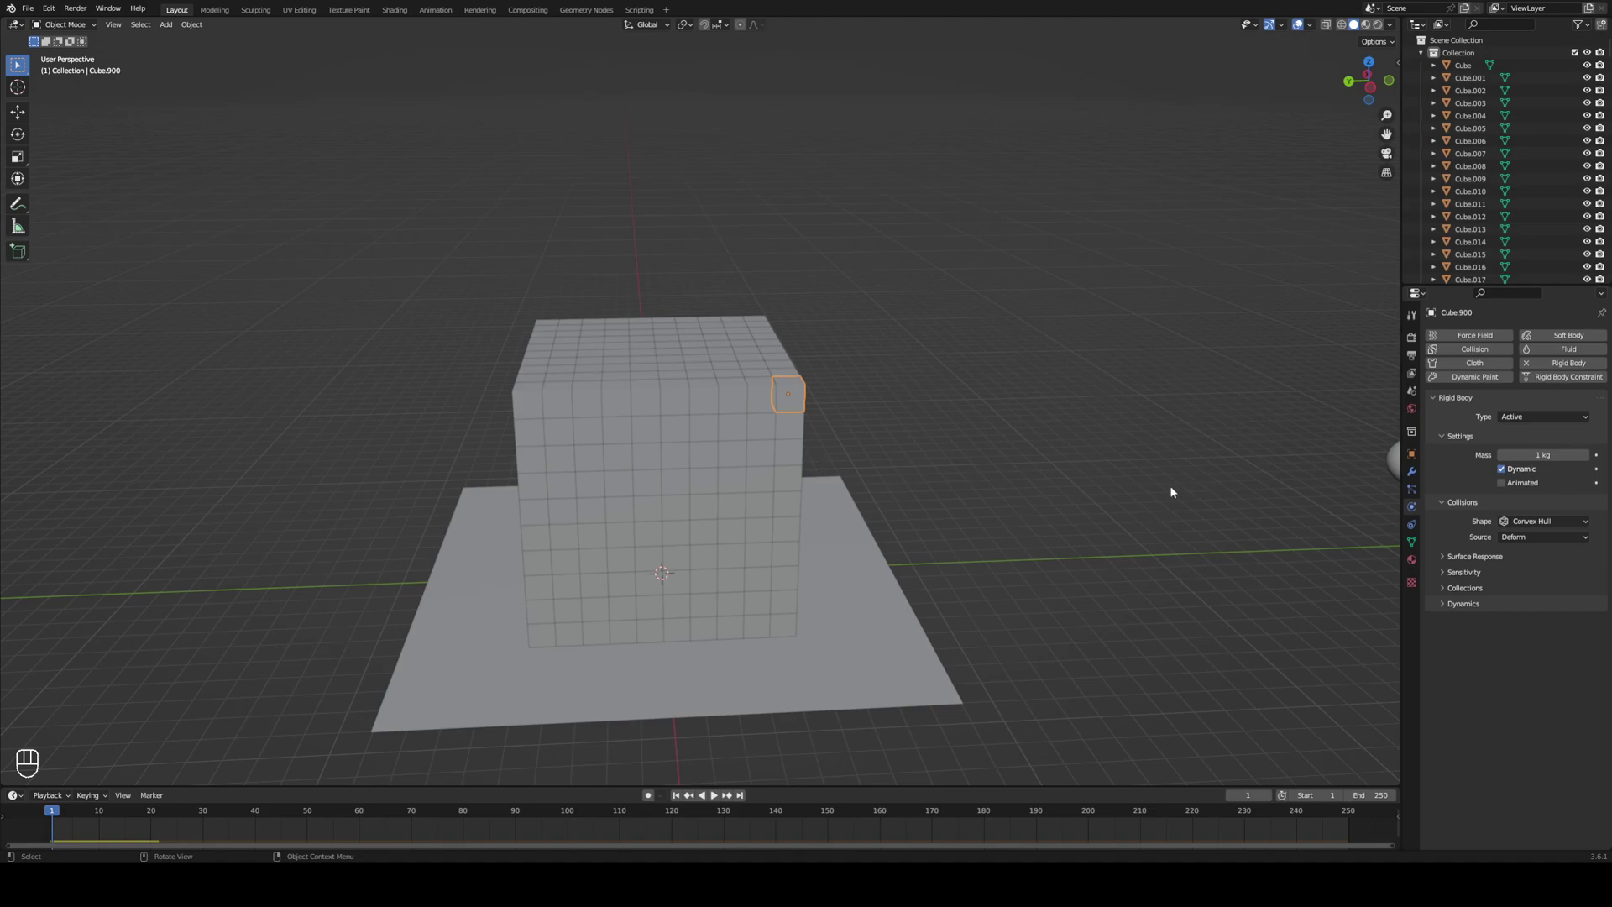
Select all the small cubes without the ground plane and sphere, making the corner cube with rigid body physics the active object.
scroll(1171, 492, up, 1)
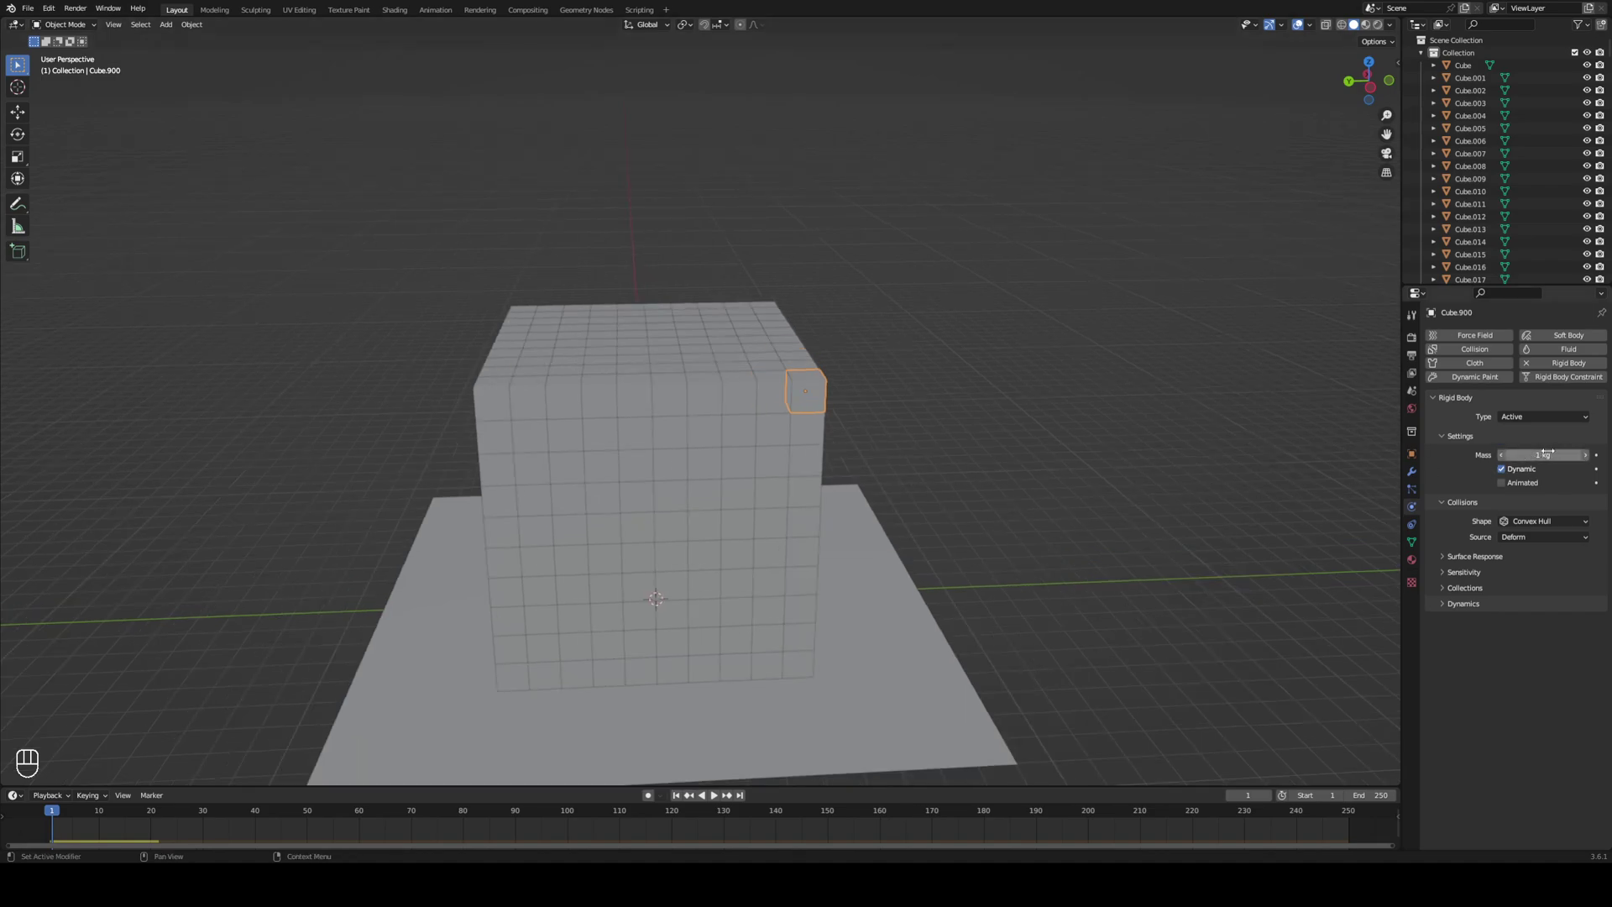
scroll(1025, 428, down, 2)
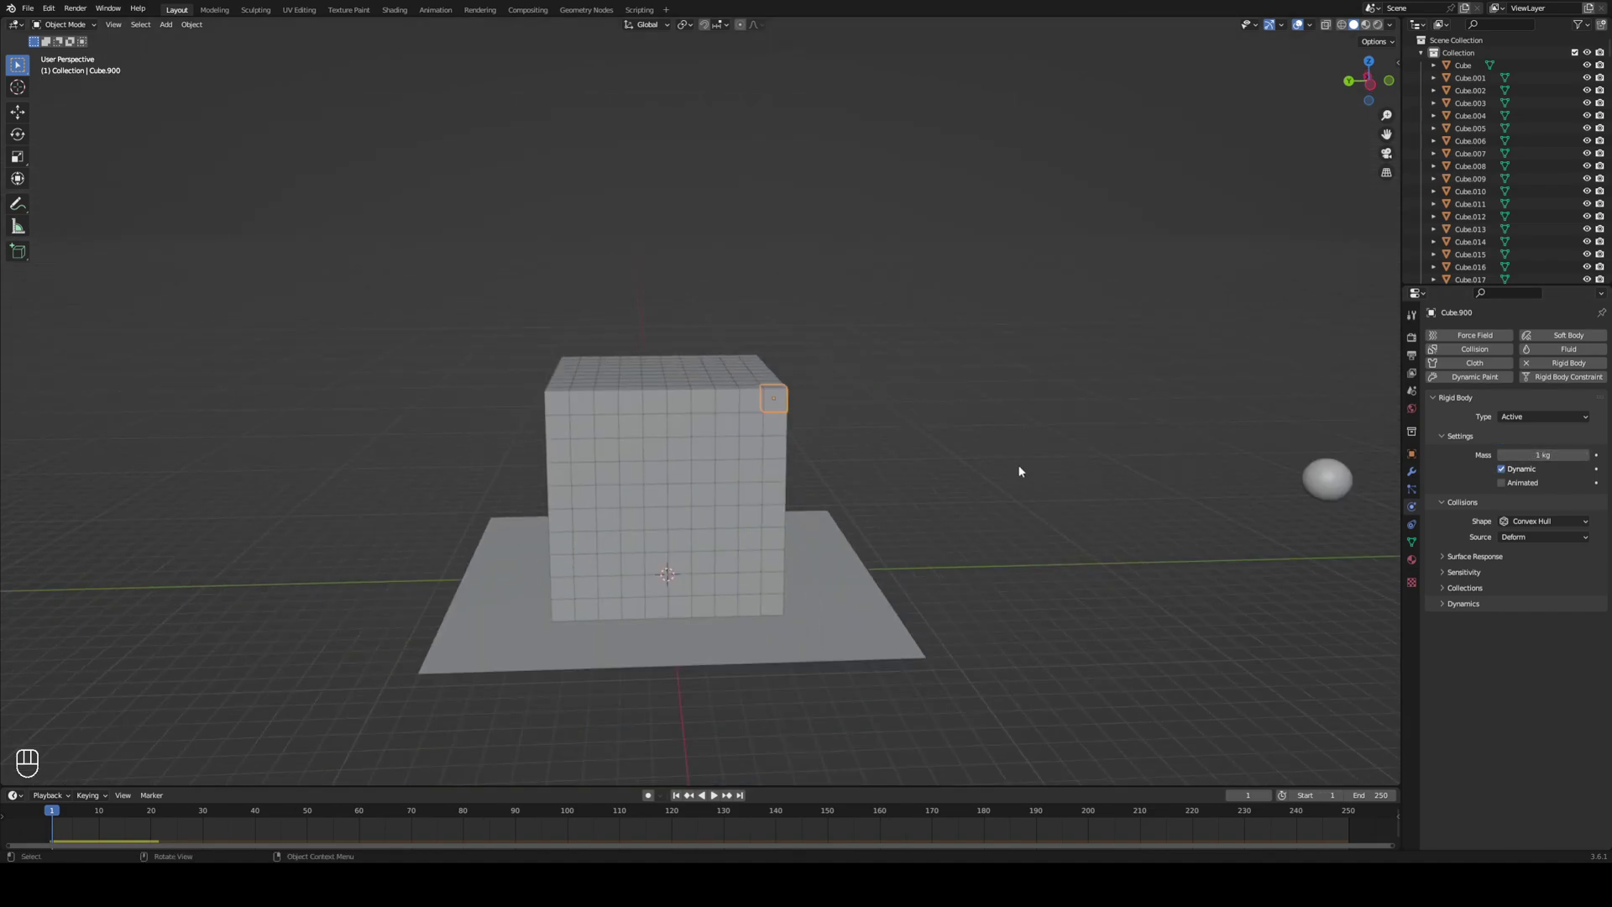
scroll(1024, 470, down, 1)
key(a)
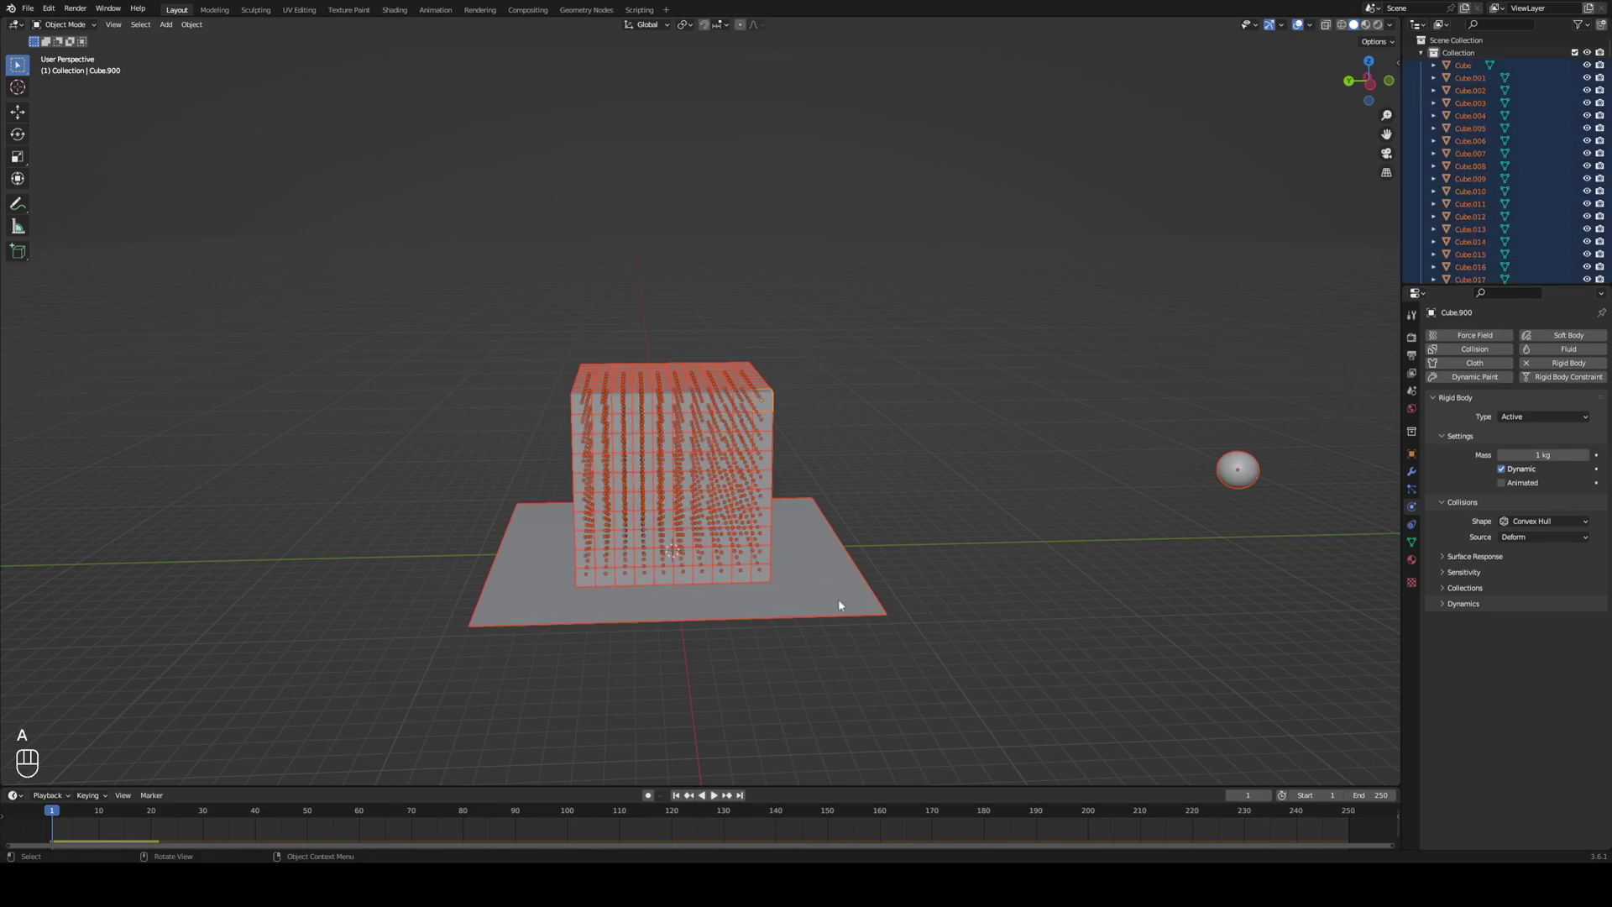
key(shift)
shift+click(835, 563)
shift+click(835, 563)
shift+click(1250, 468)
scroll(905, 492, up, 5)
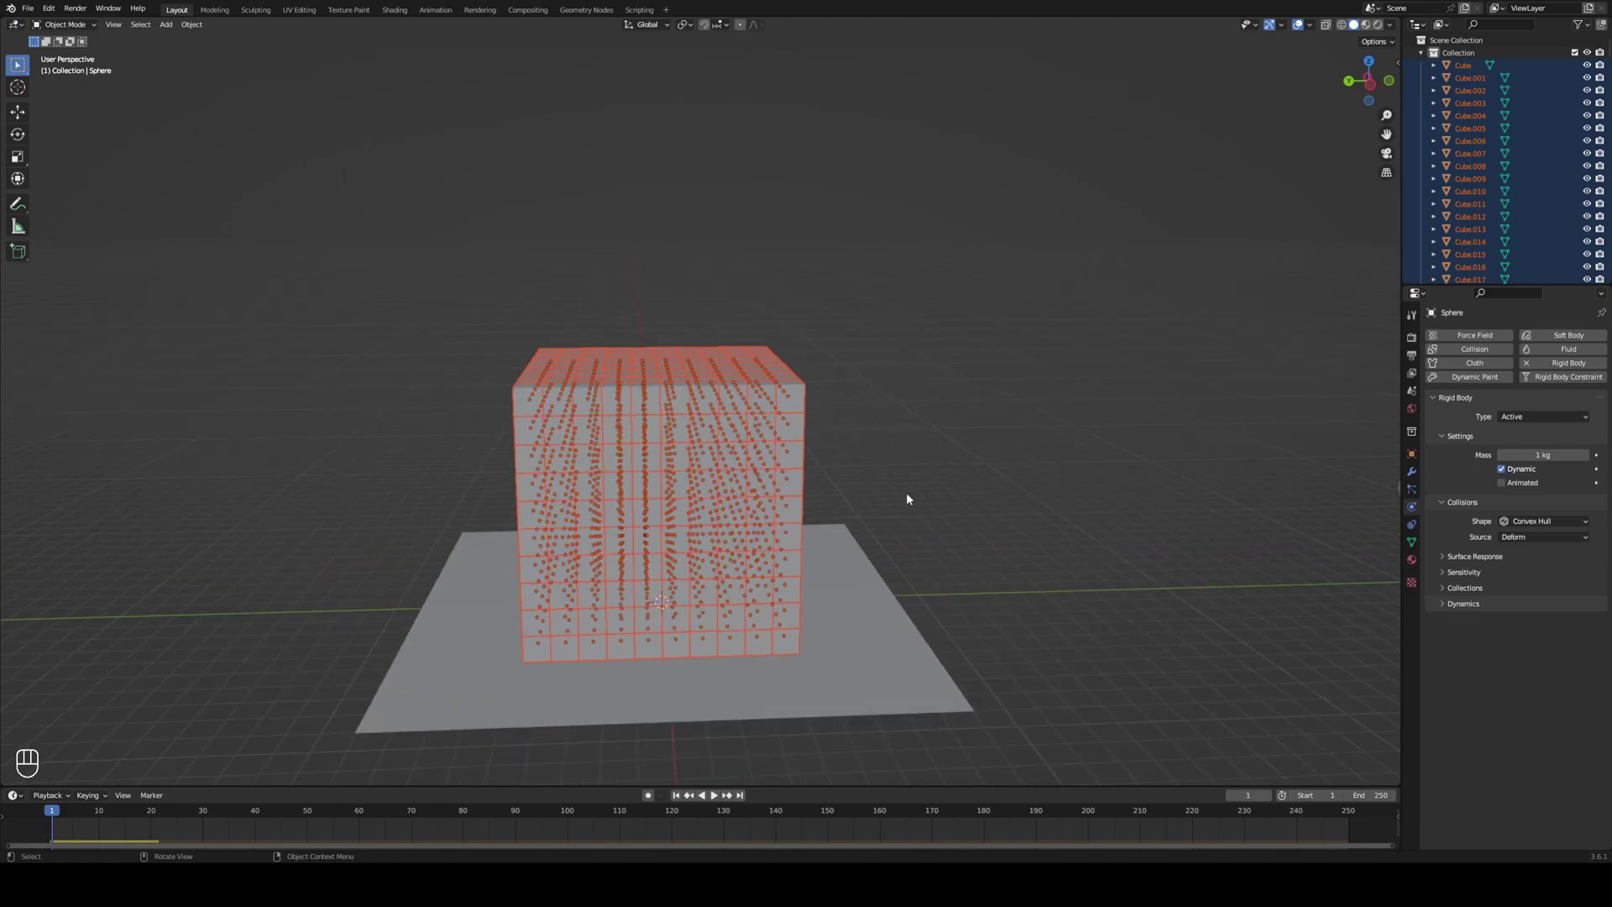
key(shift)
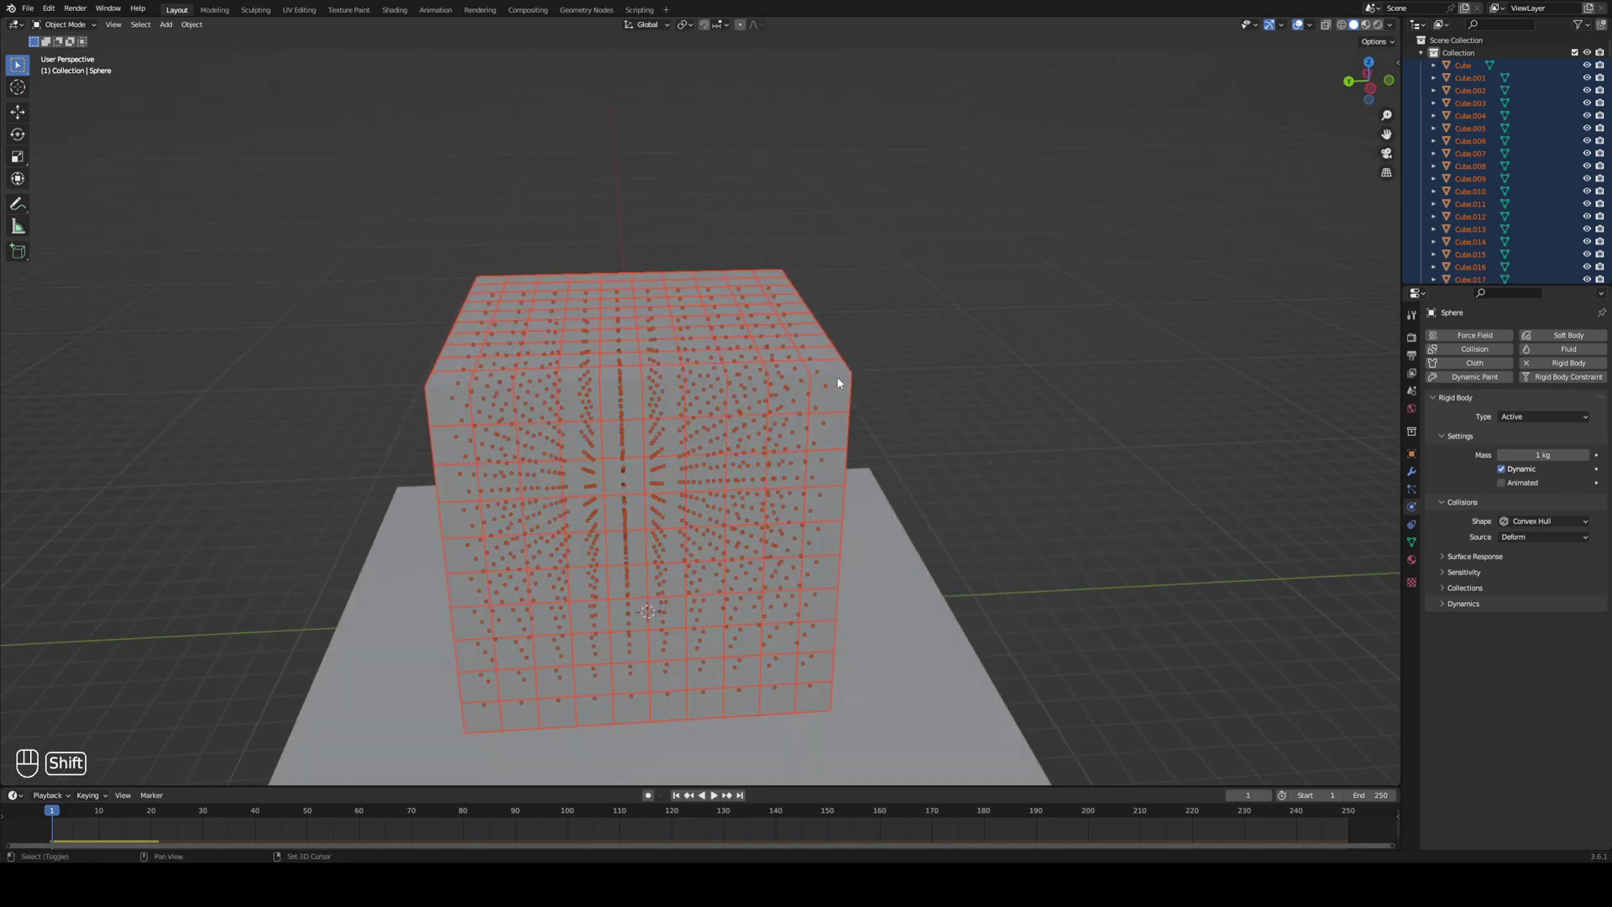
shift+click(835, 389)
scroll(810, 475, up, 5)
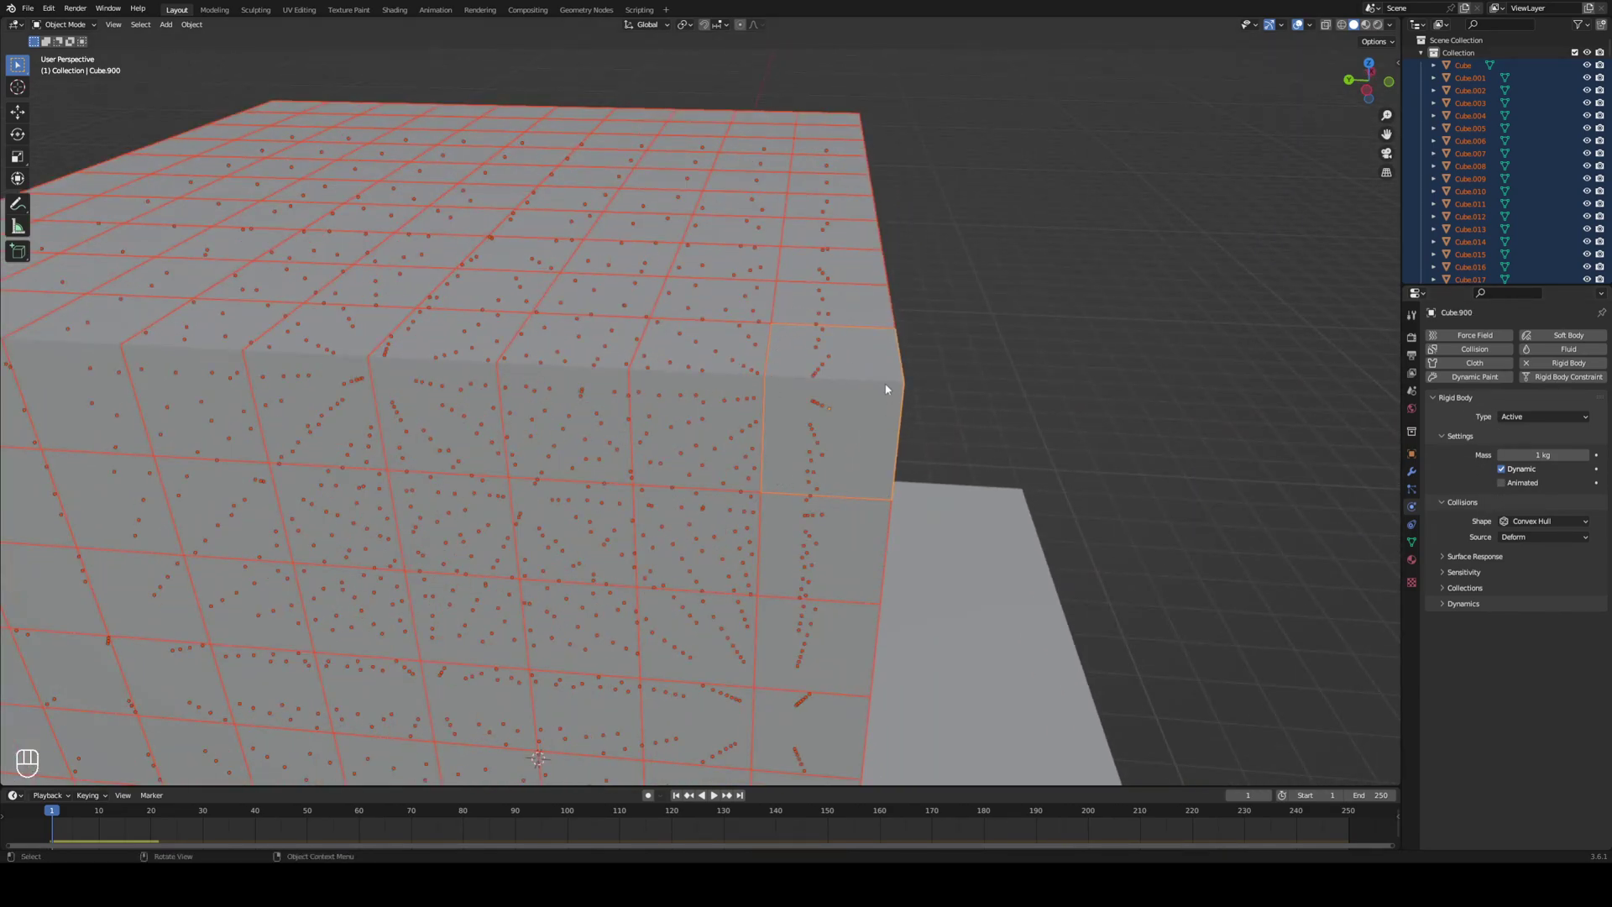
Copy the rigid body settings from the active corner cube to all the selected cubes.
scroll(868, 482, down, 10)
middle_drag(867, 482, 1249, 549)
scroll(924, 455, down, 3)
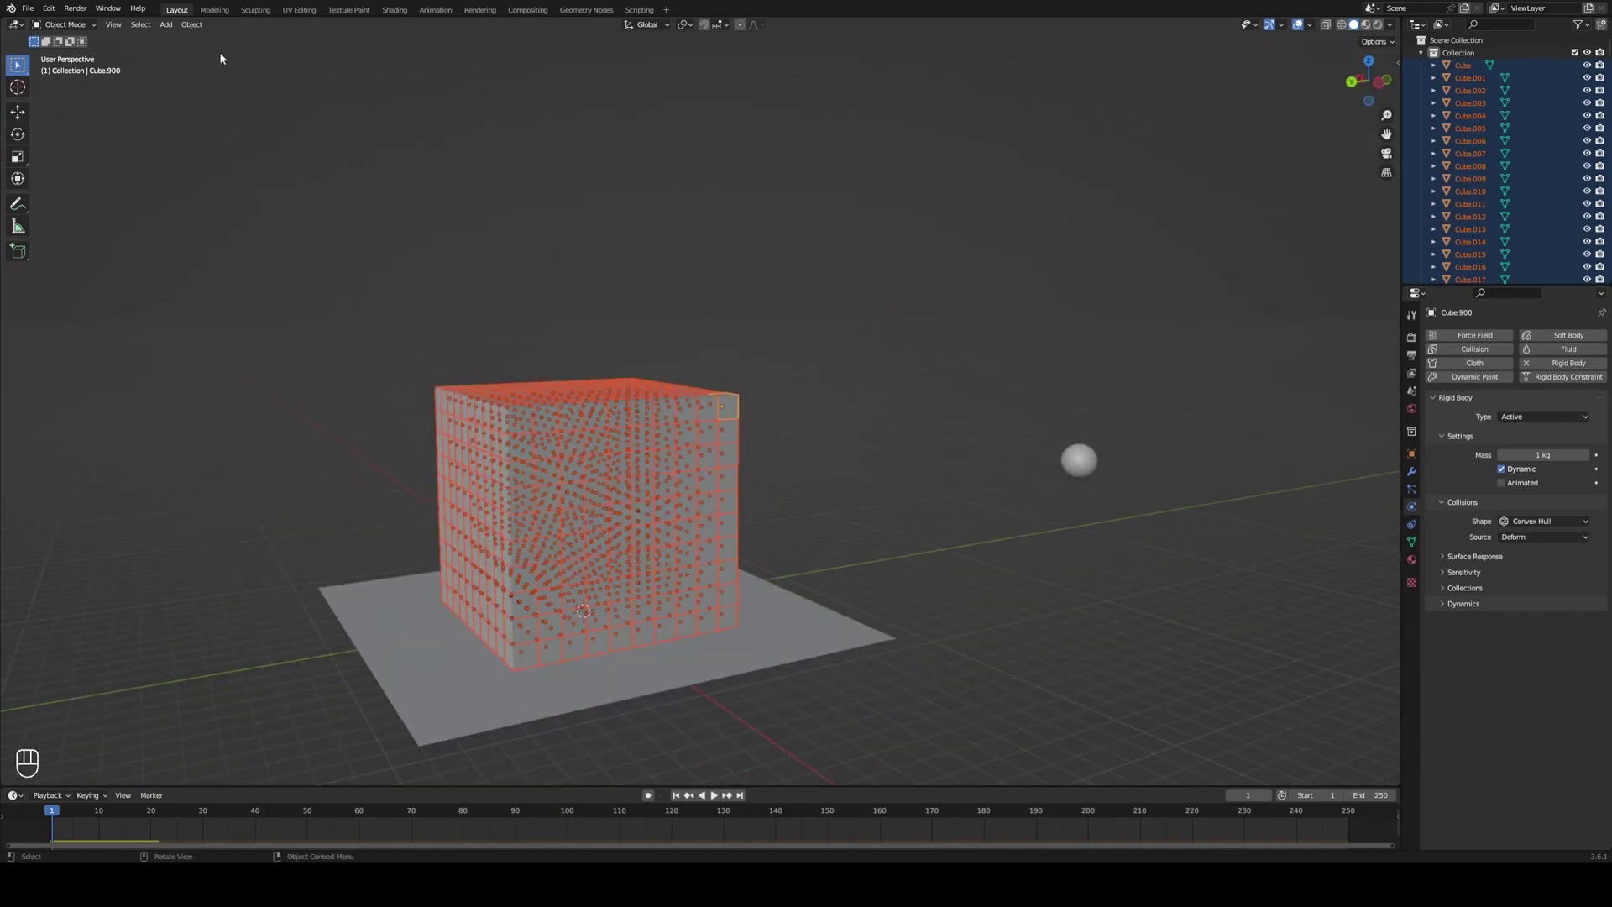
click(192, 25)
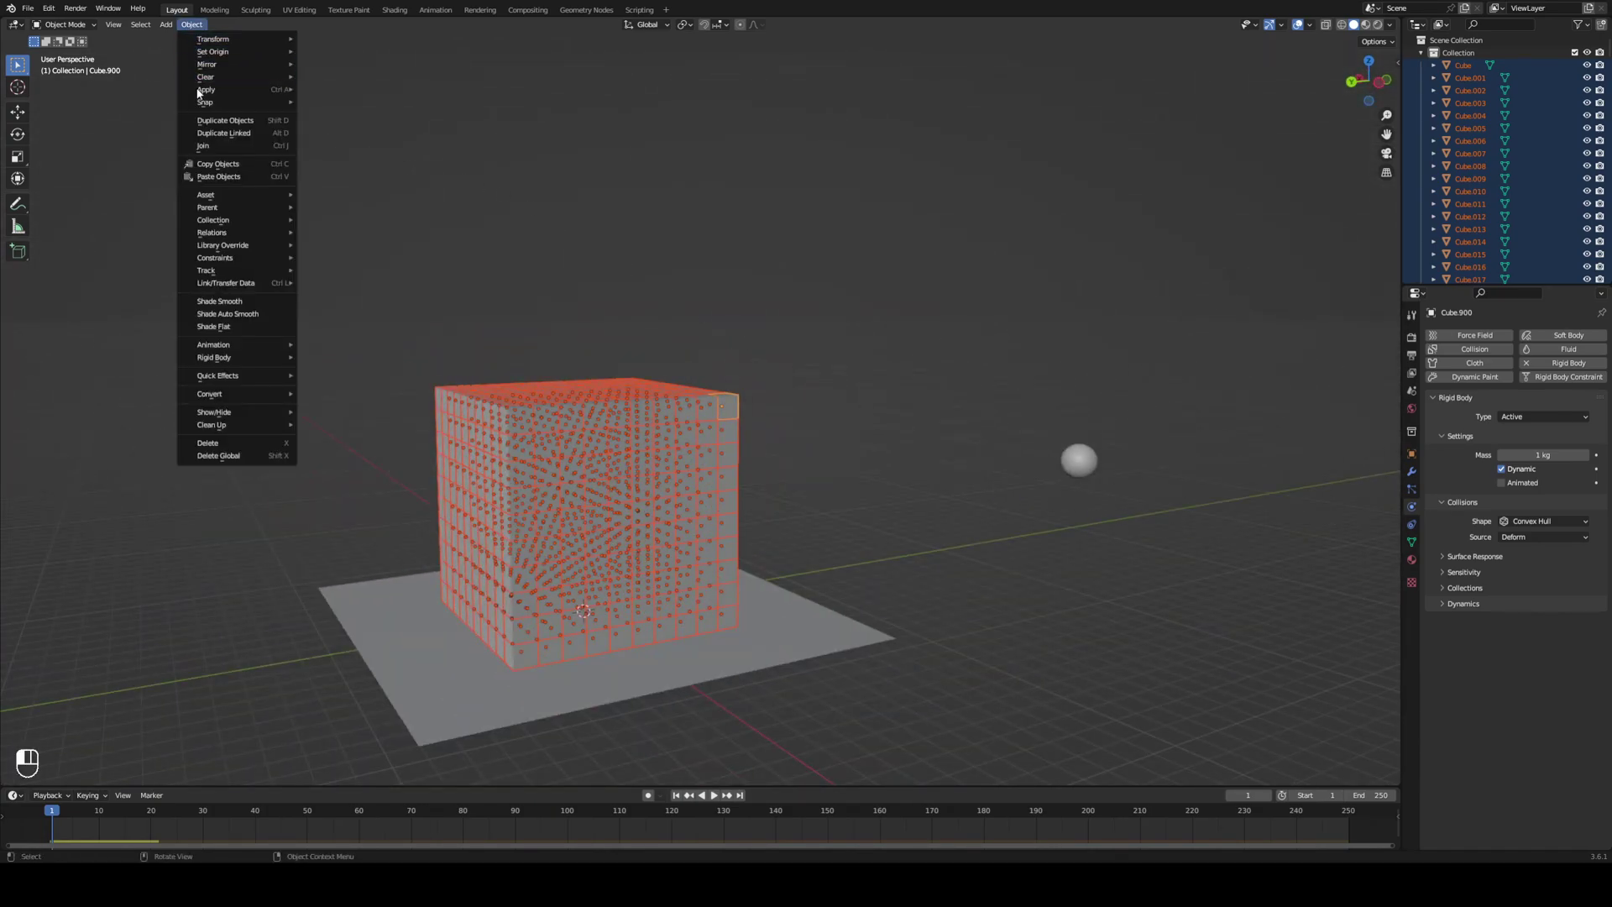
mouse_move(245, 357)
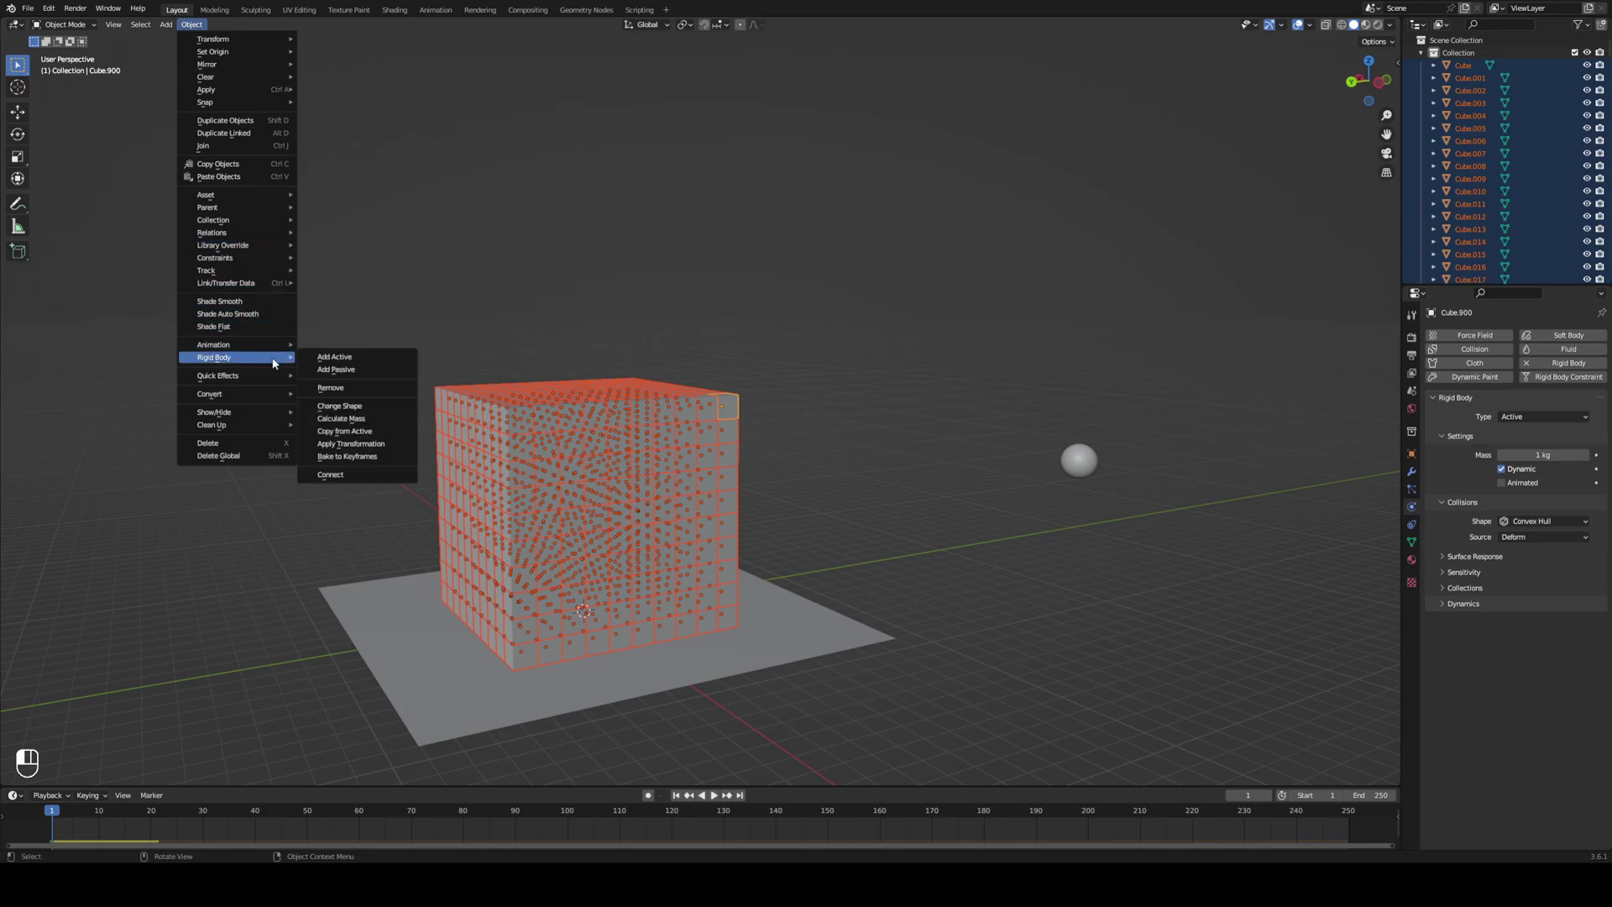
click(385, 432)
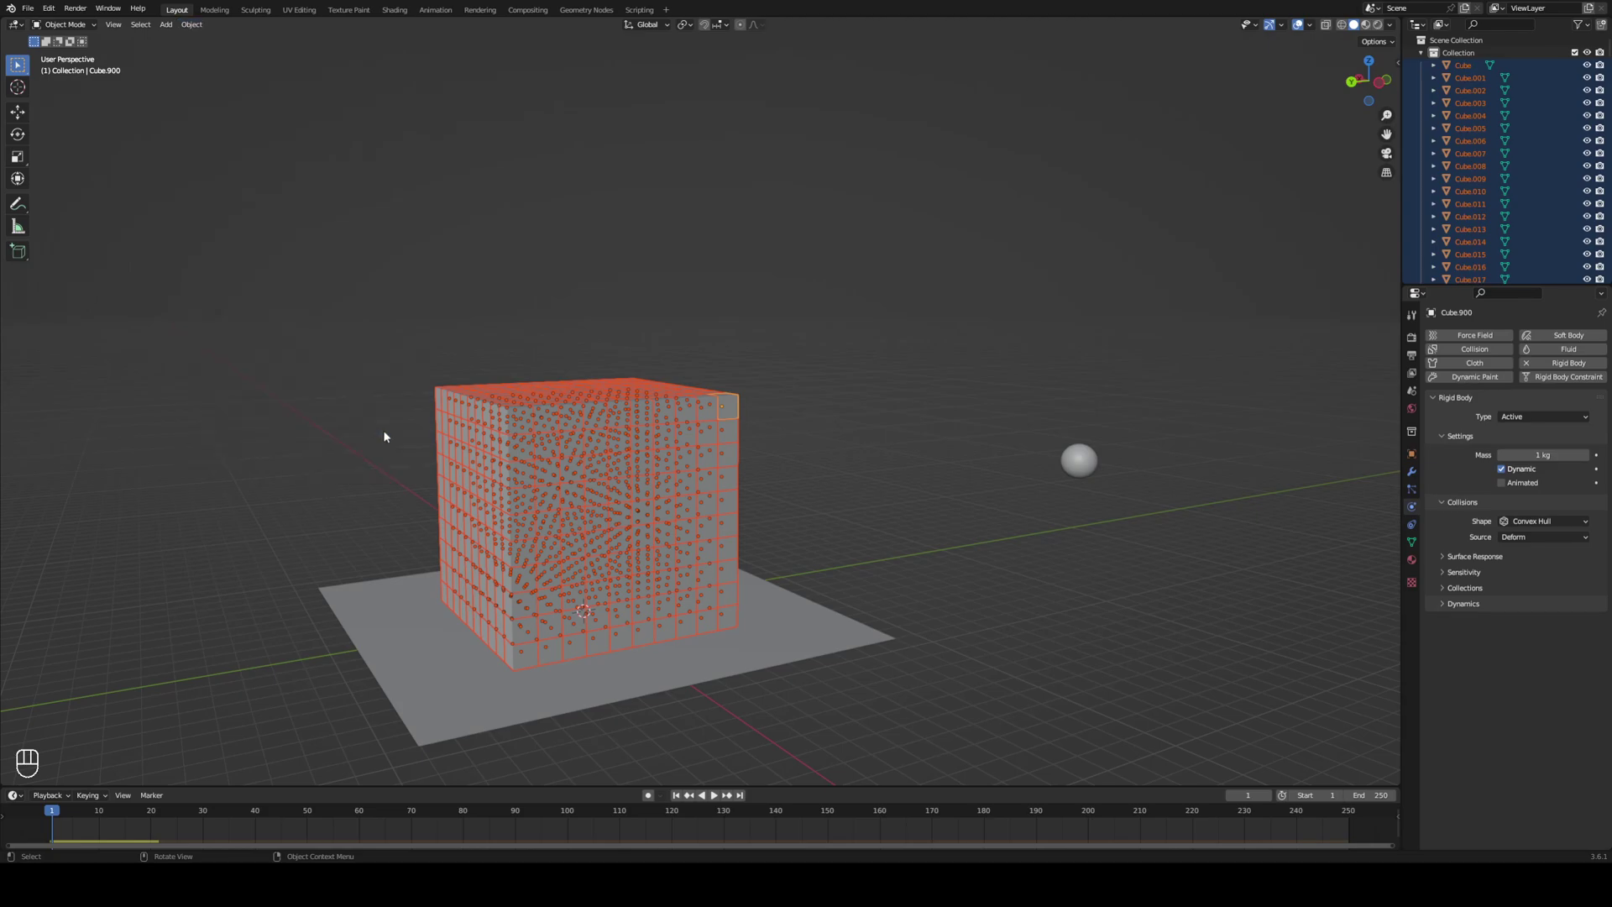
Inspect several individual cubes in the block for the copied rigid body settings.
click(672, 424)
click(596, 489)
click(542, 521)
click(516, 419)
click(565, 418)
click(567, 493)
Play the simulation to examine how the cube block and sphere behave, and select the sphere.
middle_drag(774, 493, 696, 689)
key(space)
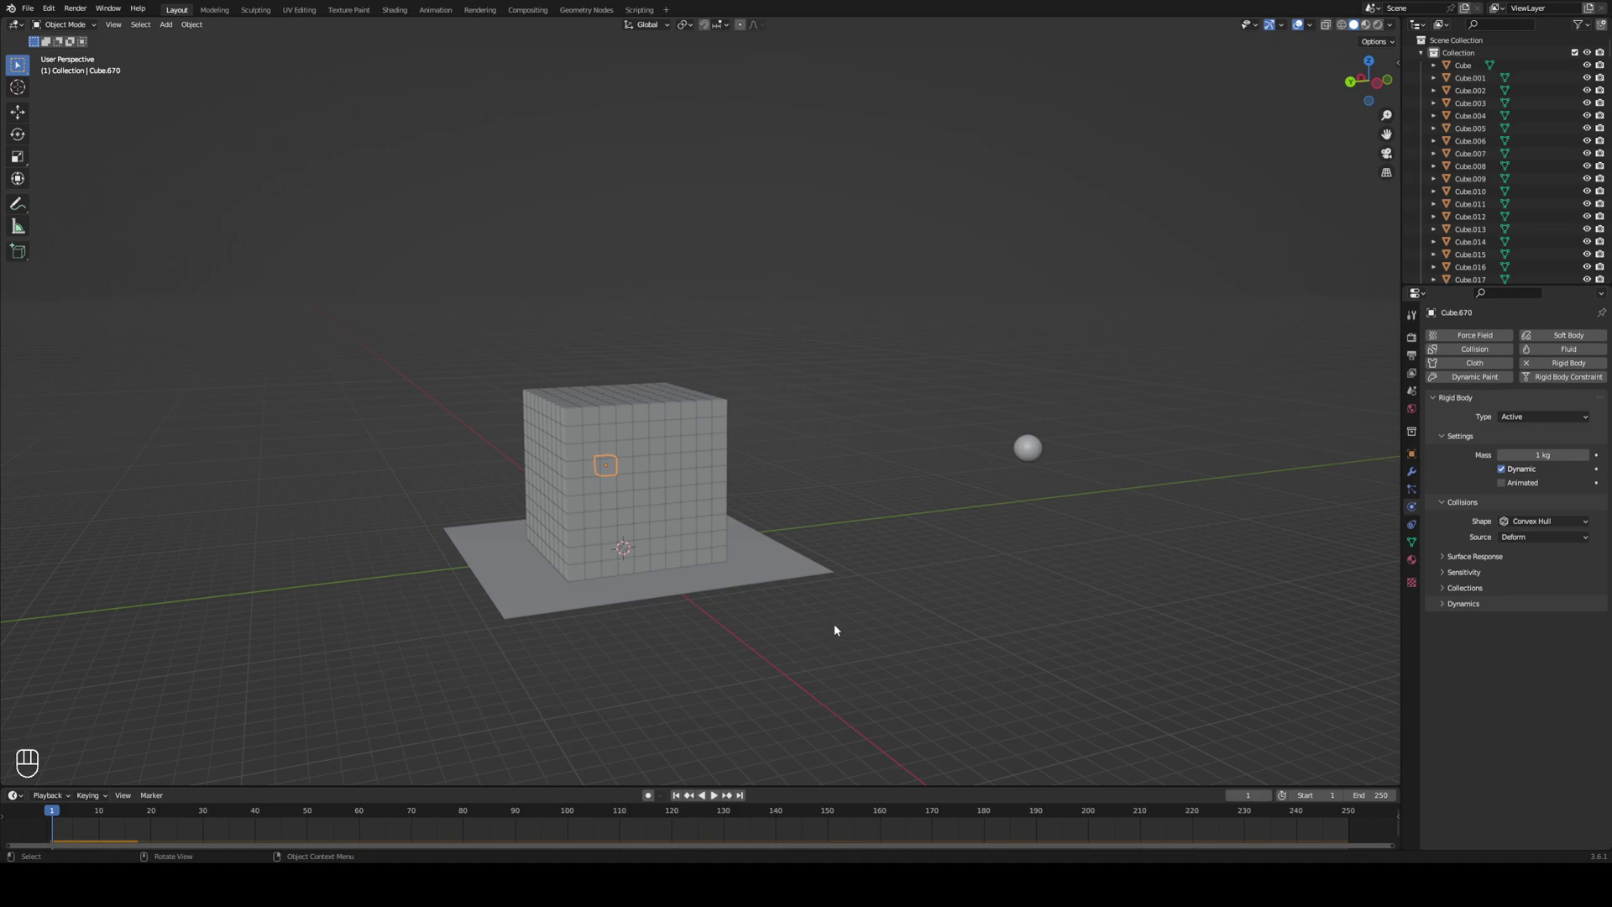
key(space)
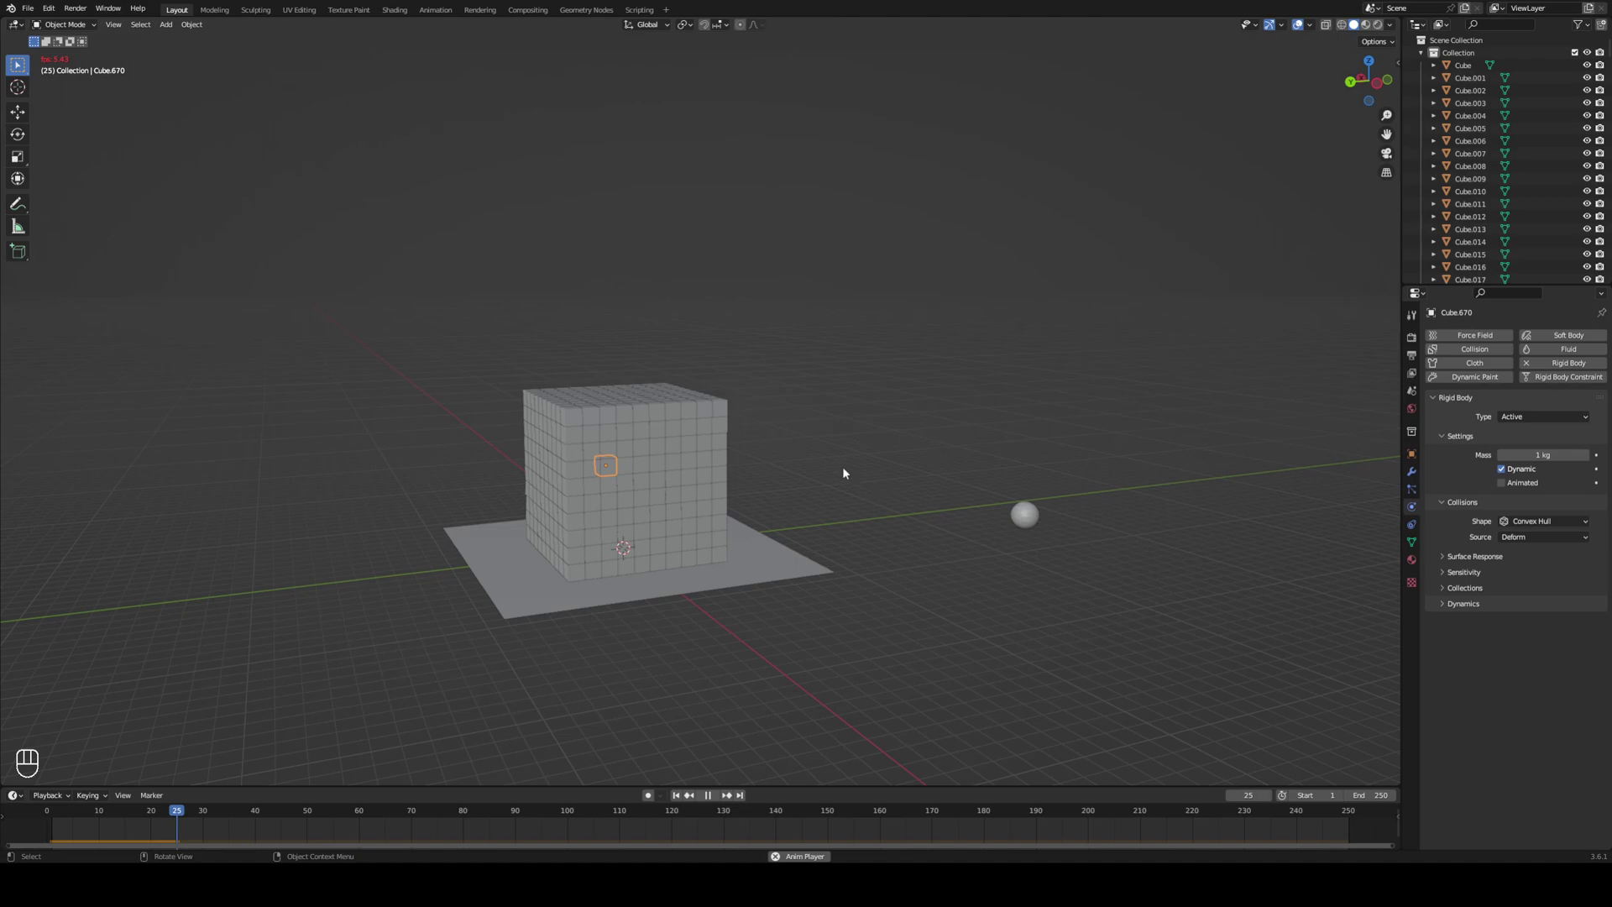
click(1024, 551)
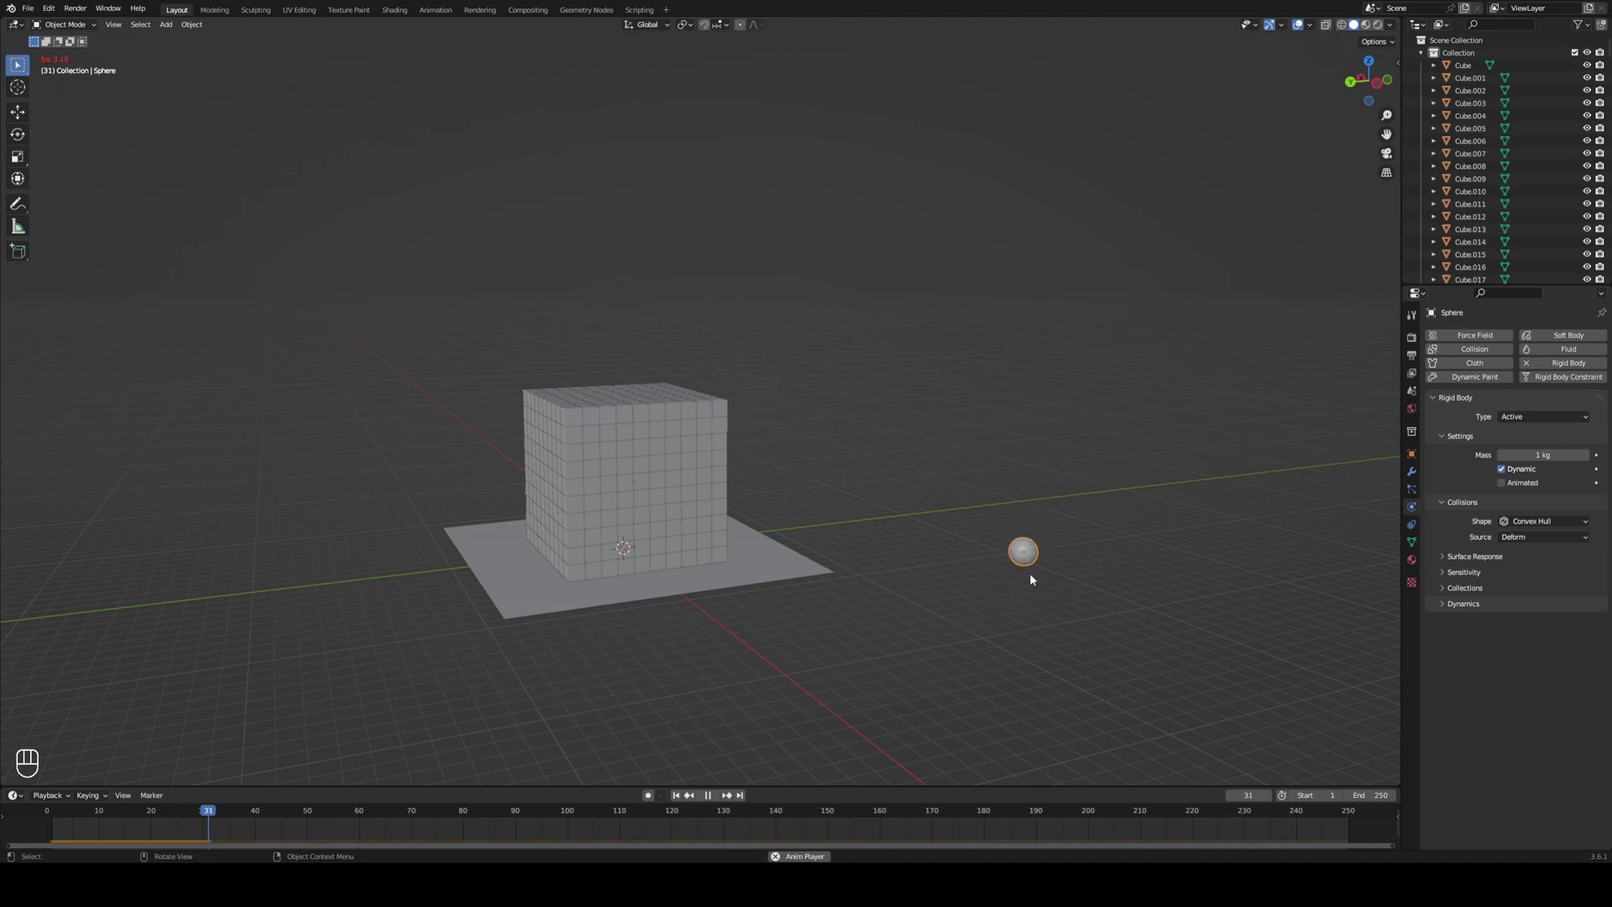
key(space)
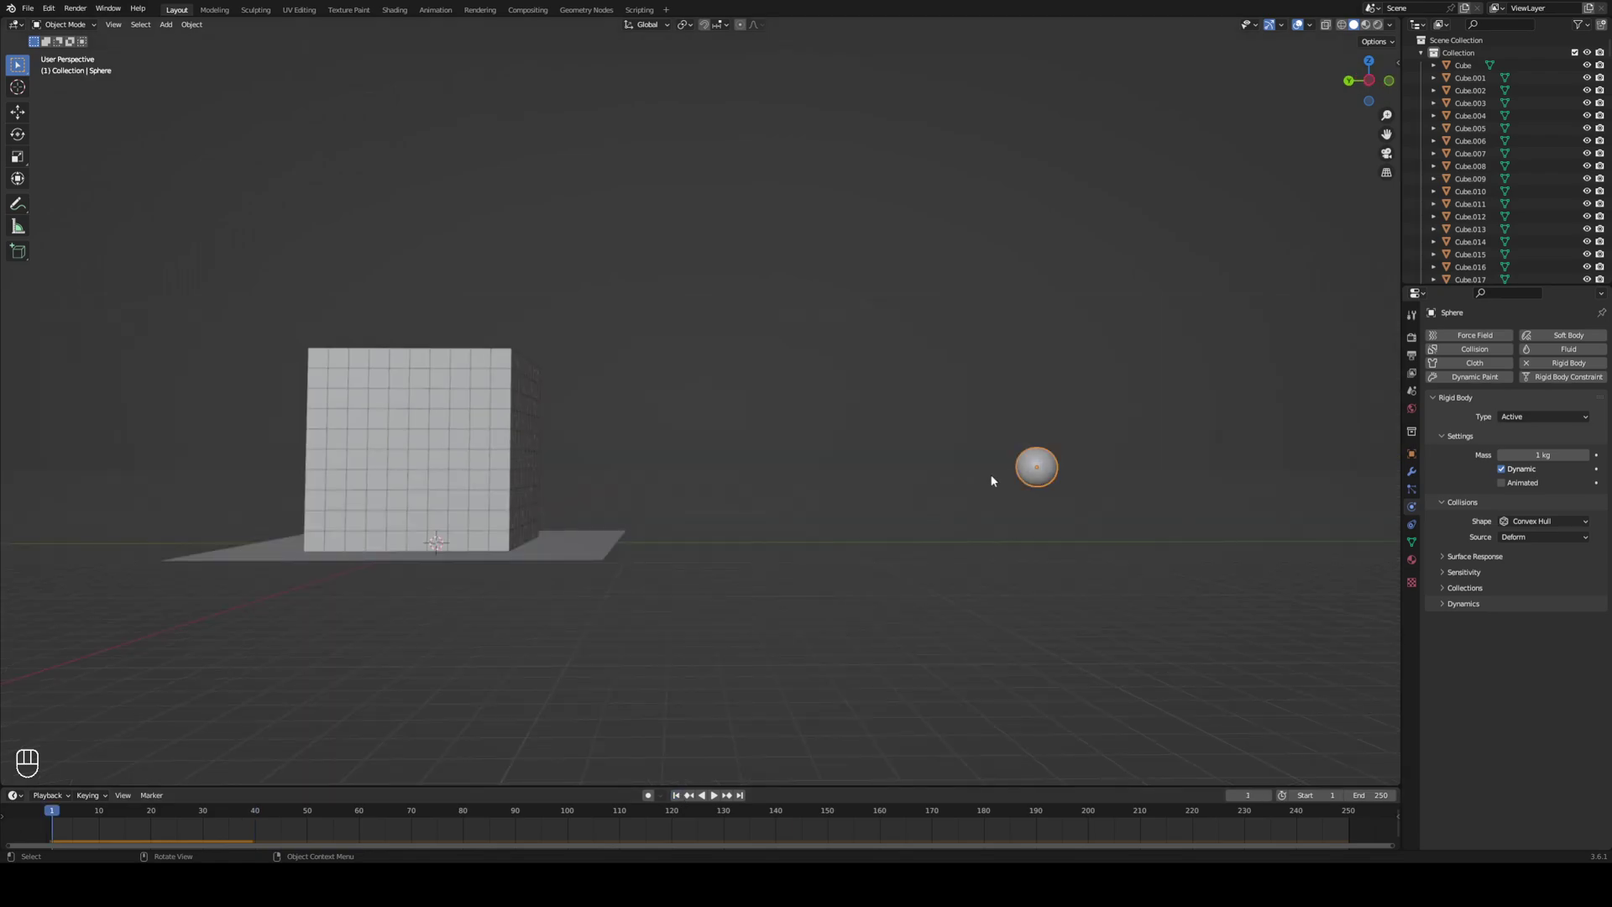
shift+middle_drag(992, 481, 1069, 565)
key(g)
key(x)
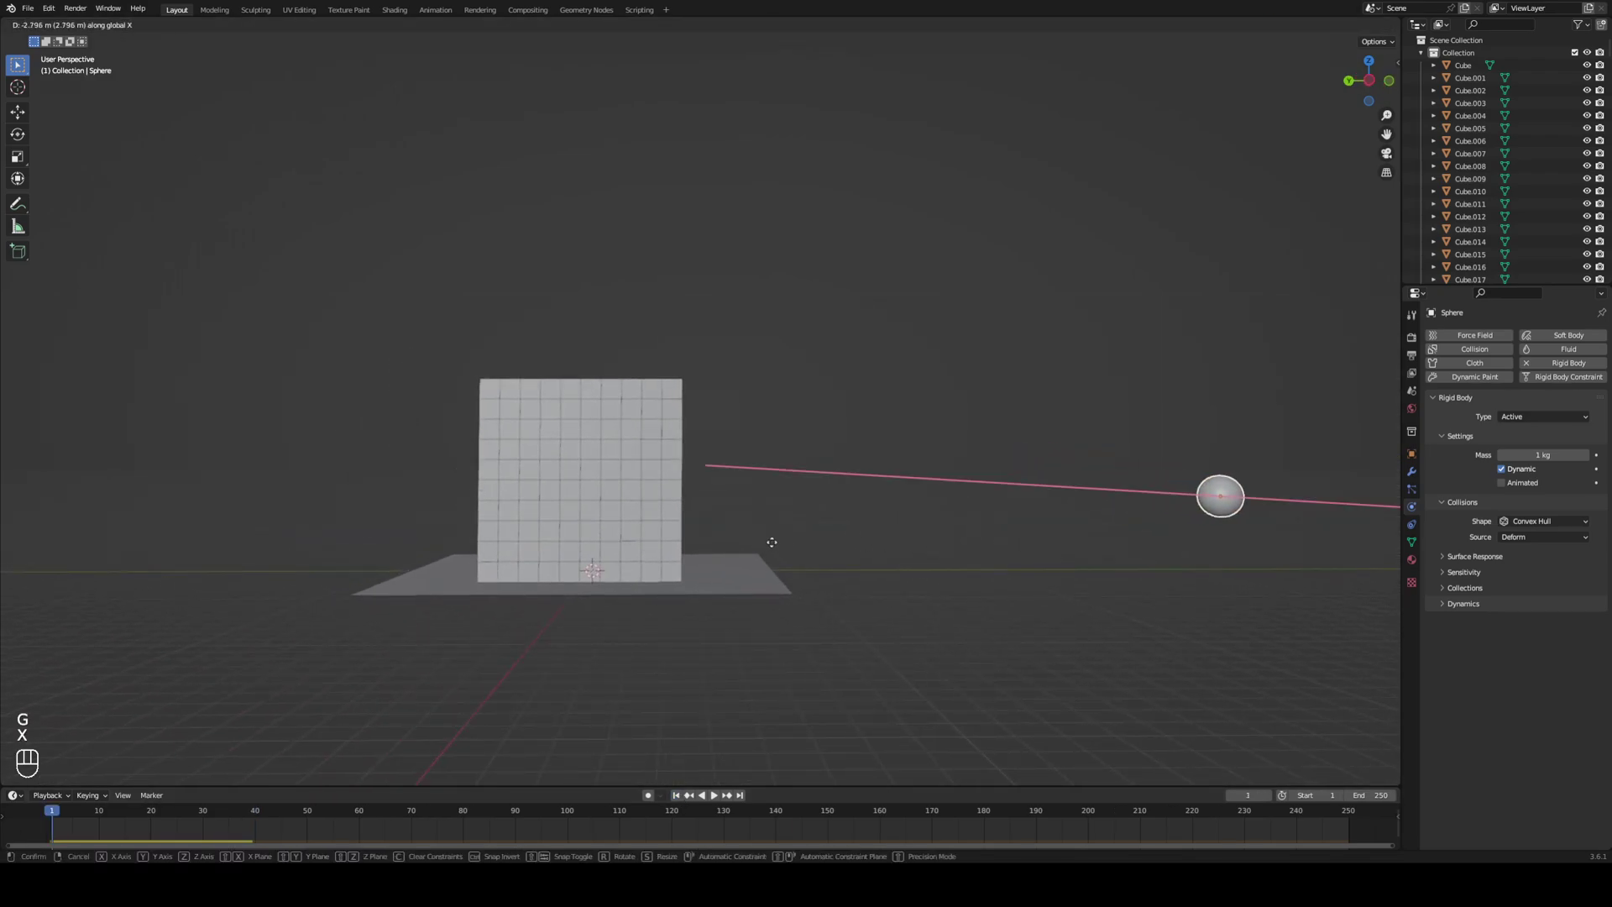
key(y)
key(Escape)
Raise the sphere slightly along the Z axis and insert a Location keyframe for it at frame 1.
key(g)
key(z)
click(908, 551)
shift+middle_drag(936, 576, 804, 521)
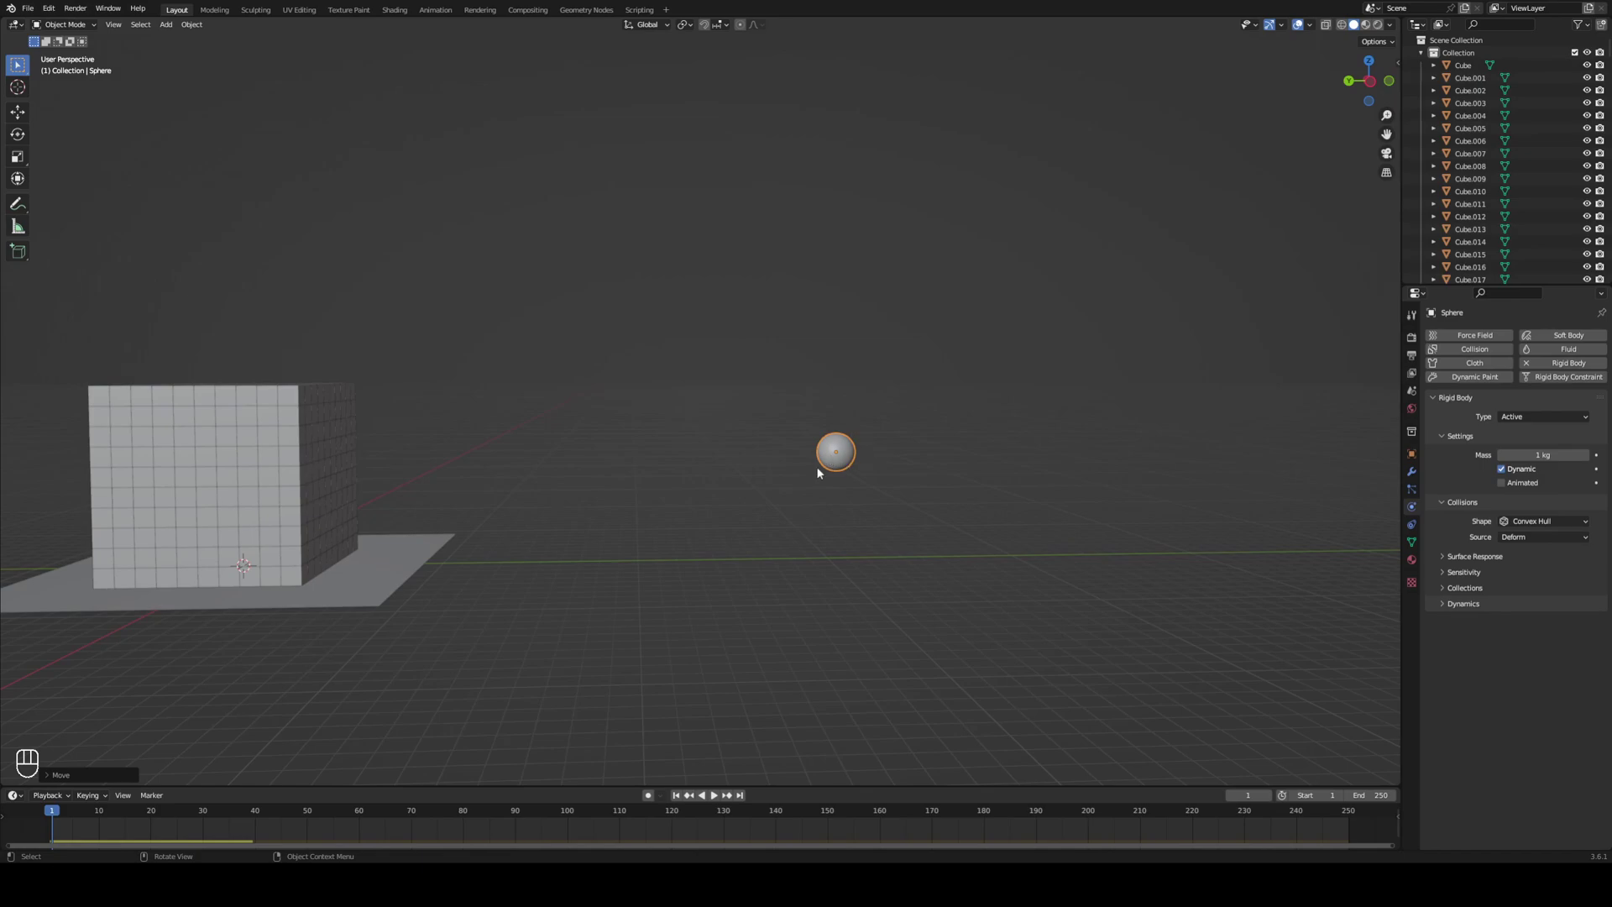
key(i)
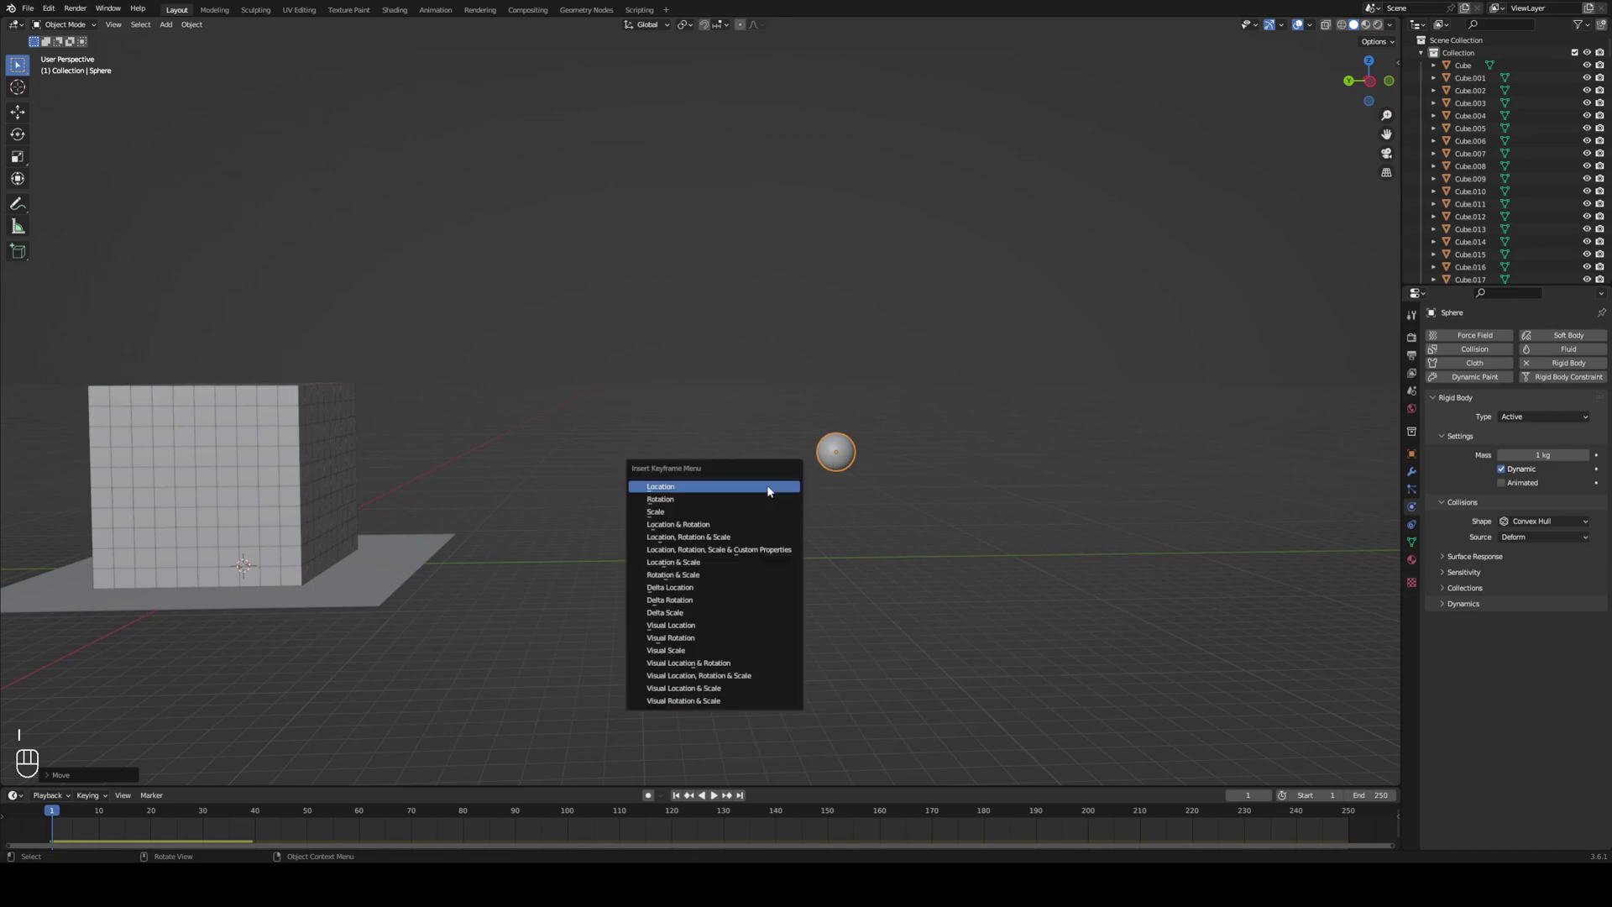
click(718, 487)
Enable the Animated option in the sphere's rigid body settings and go to frame 20.
ctrl+scroll(504, 655, up, 3)
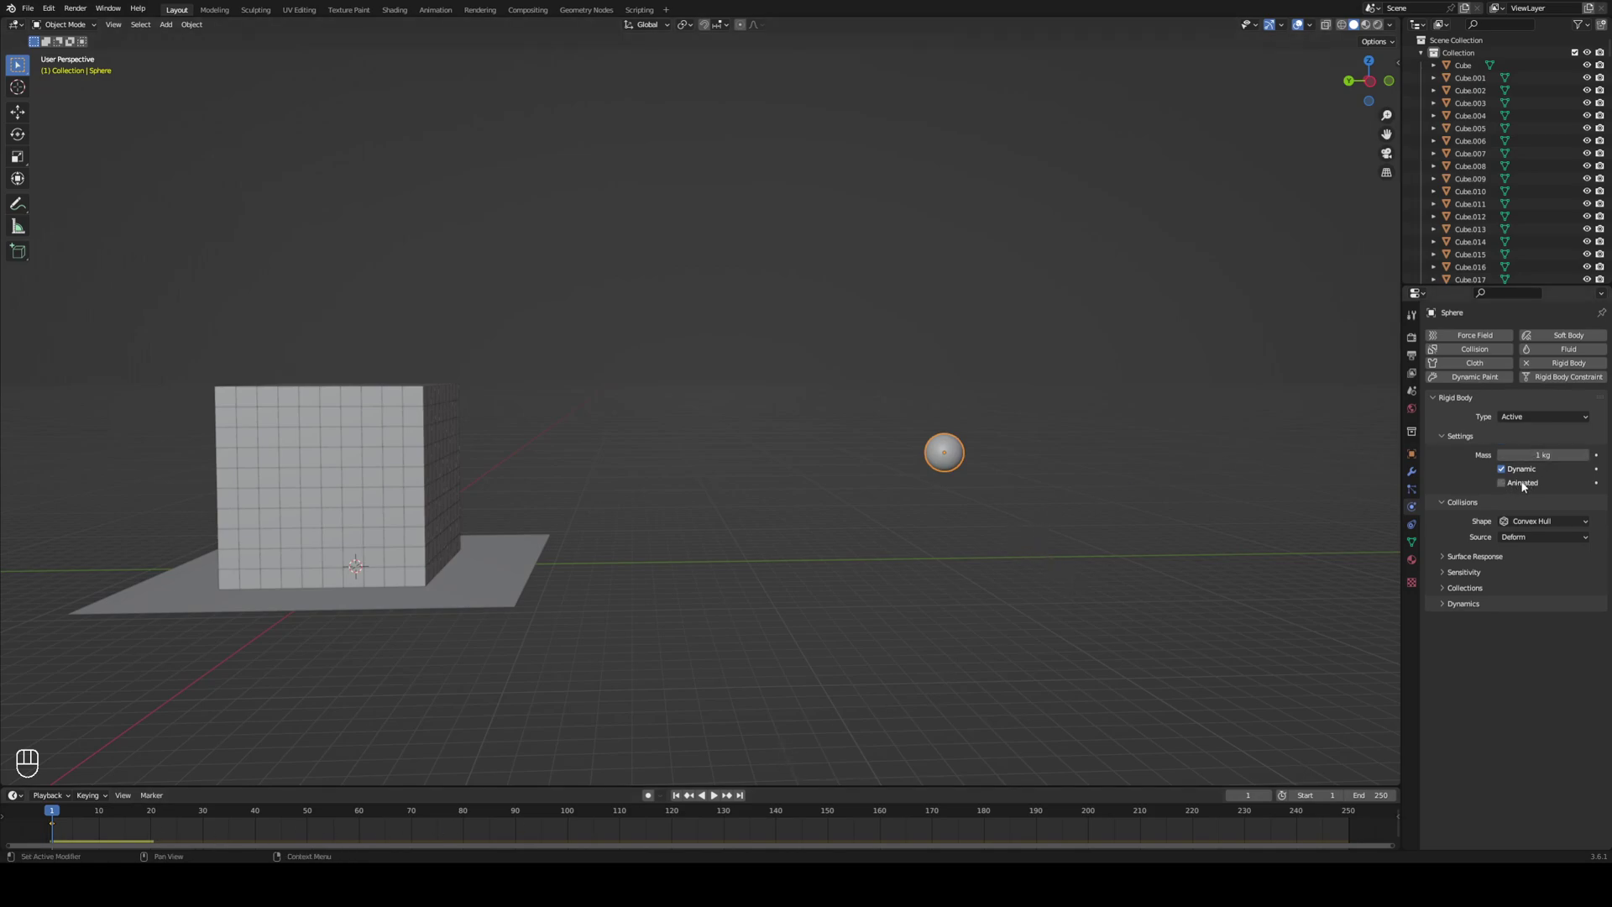
middle_drag(506, 622, 672, 588)
click(152, 810)
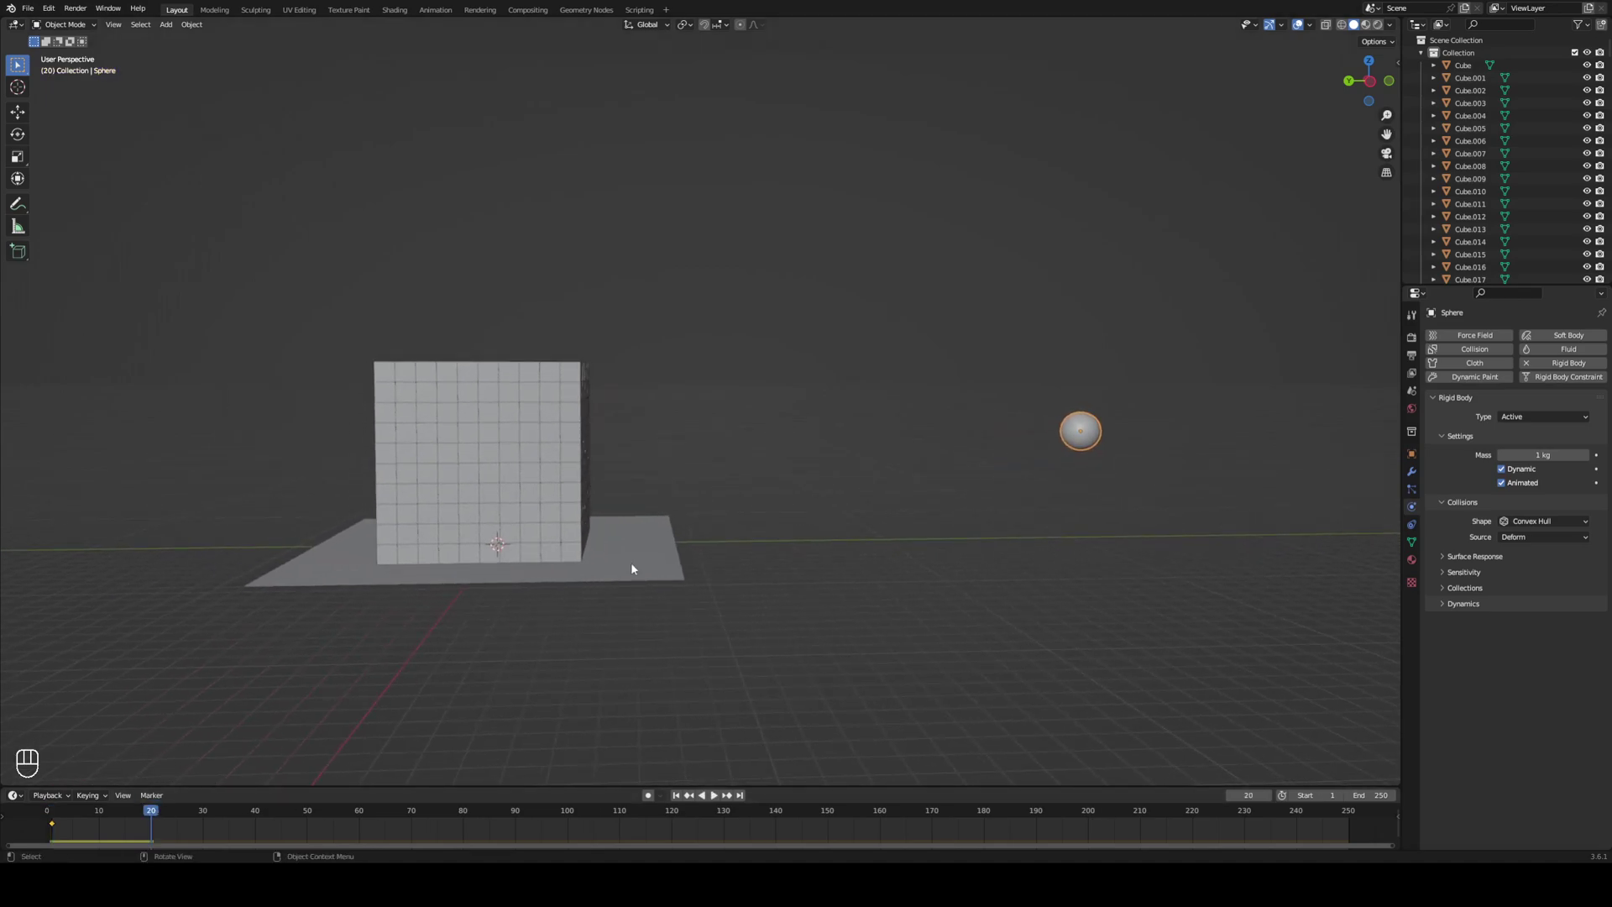
Move the sphere about 37 m along Y to the far side of the block and insert a Location keyframe at frame 20.
key(g)
key(x)
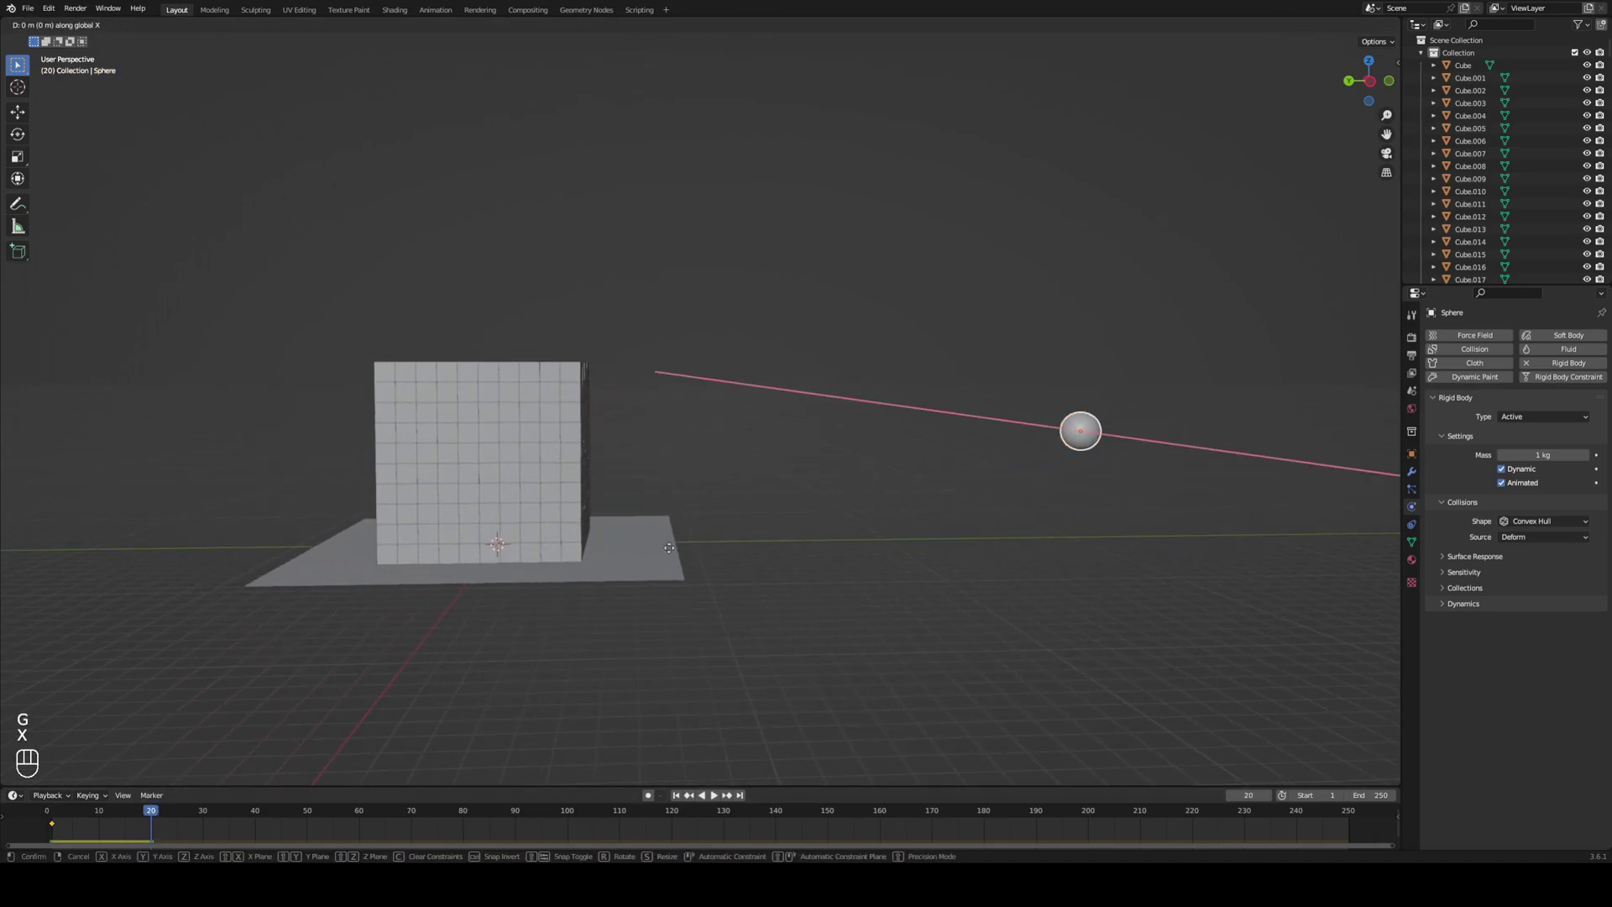
key(y)
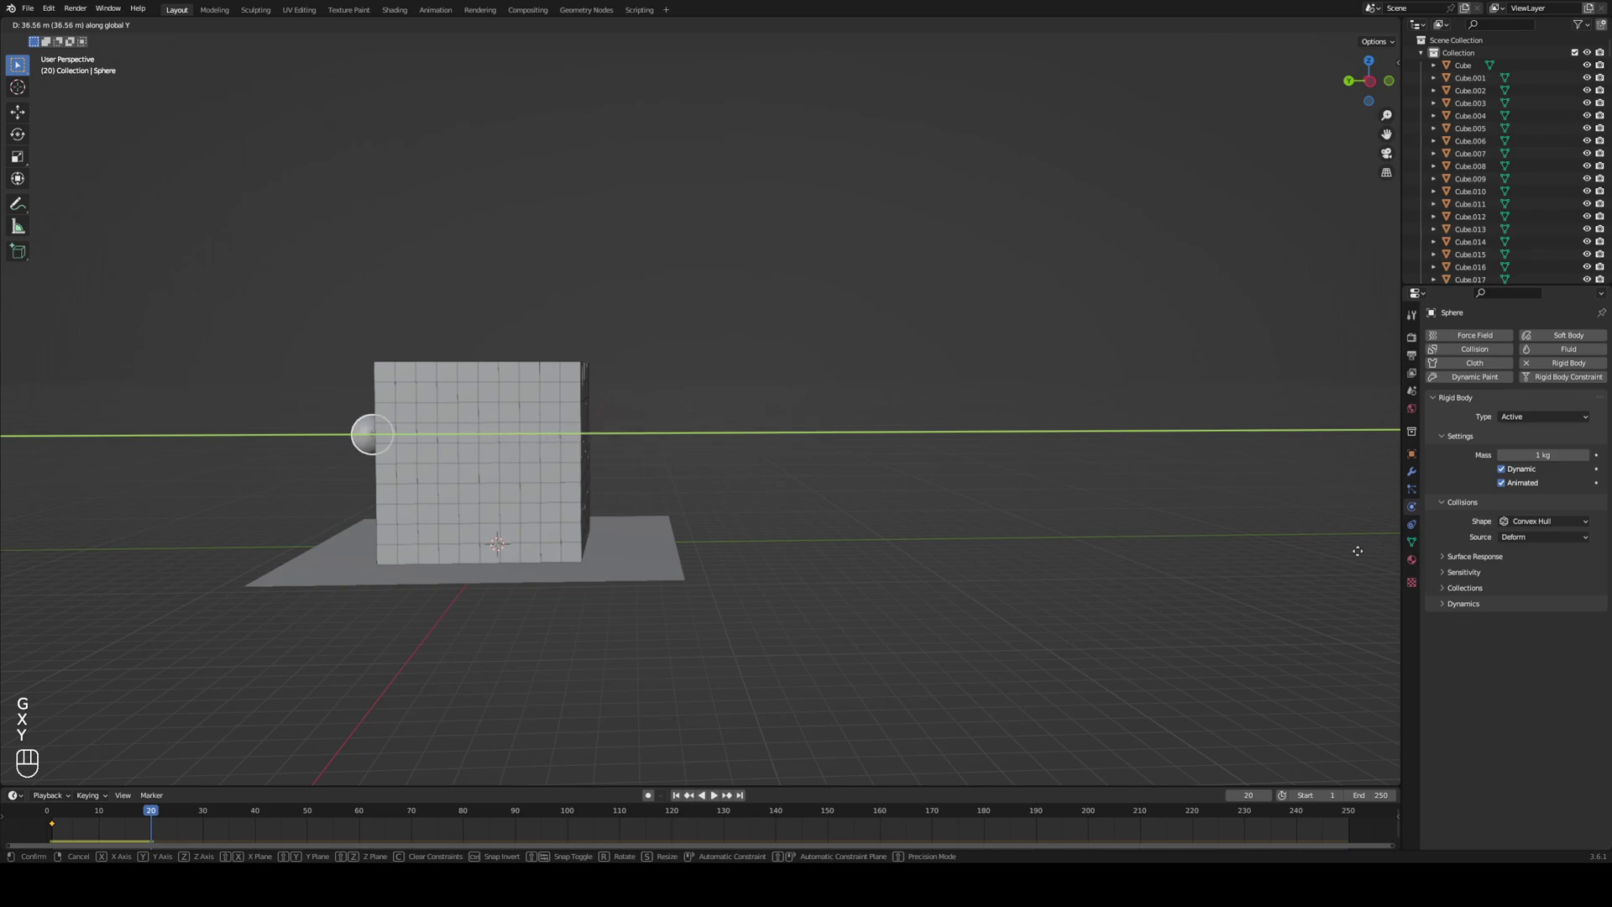
click(1372, 553)
middle_drag(1367, 551, 848, 549)
scroll(653, 571, up, 2)
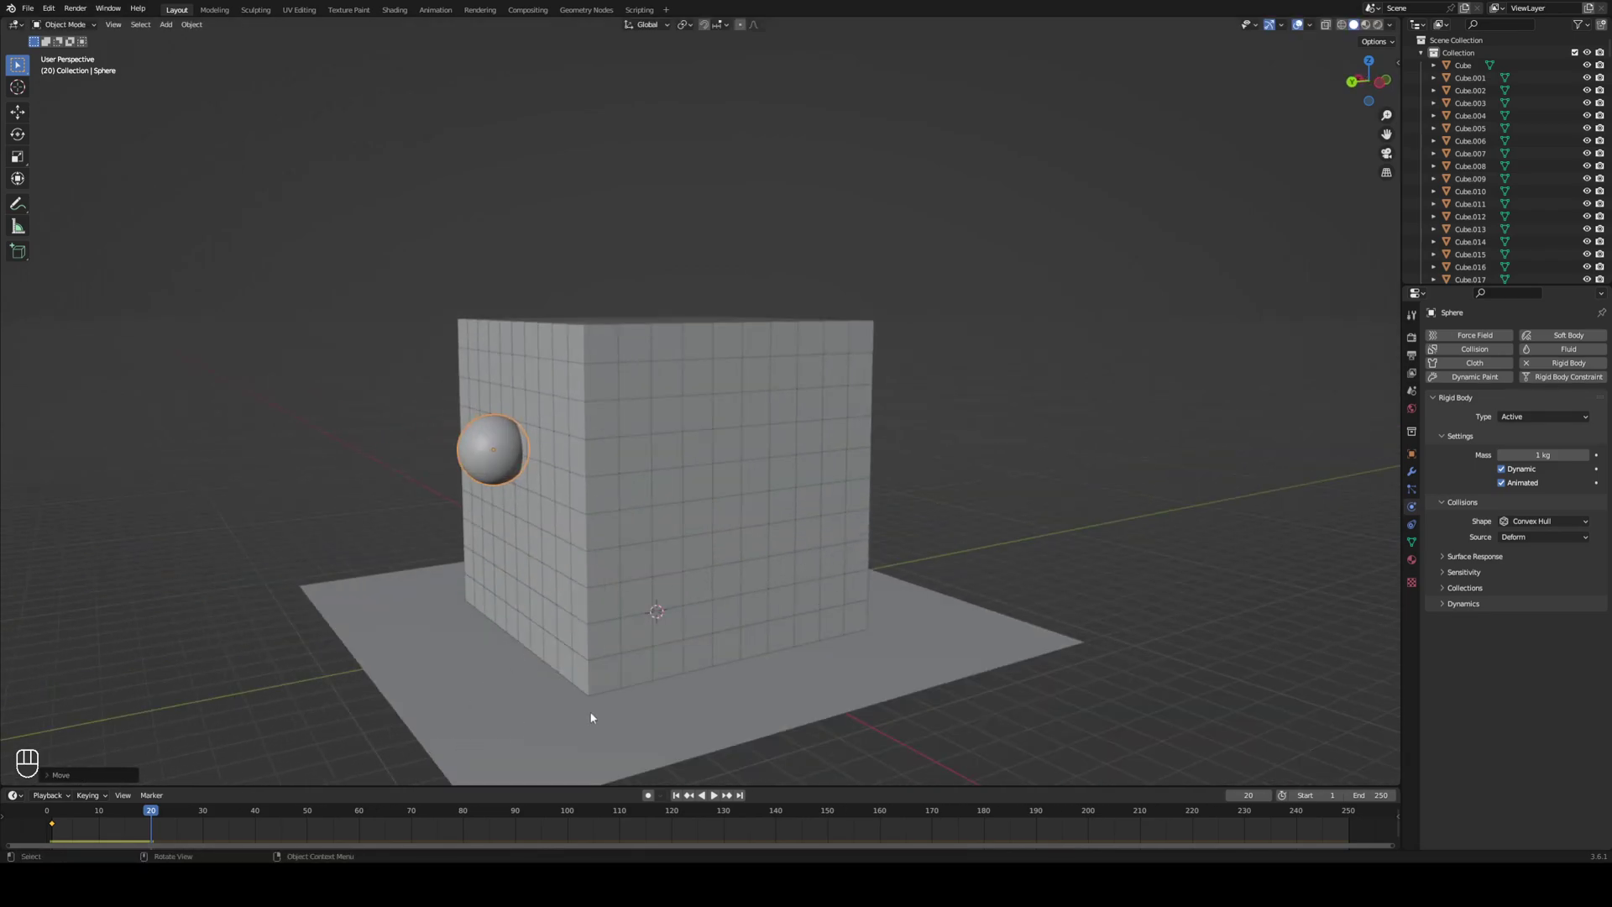
key(i)
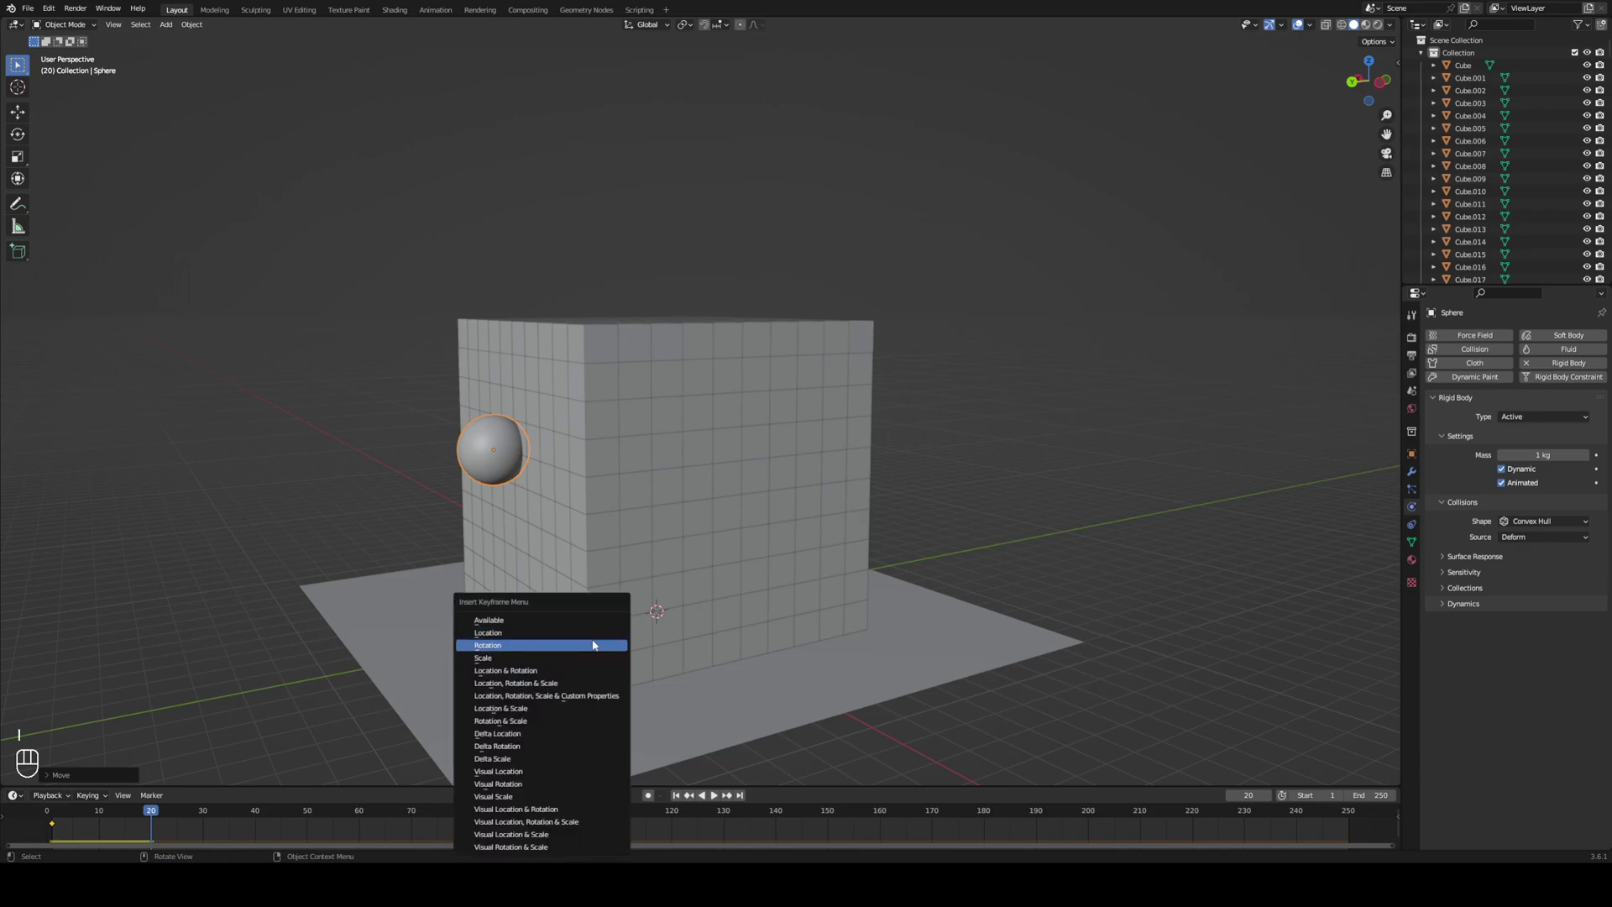
click(594, 637)
Return to the first frame of the animation and save the file.
scroll(820, 565, down, 5)
middle_drag(778, 586, 723, 543)
key(shift+Left)
key(ctrl+s)
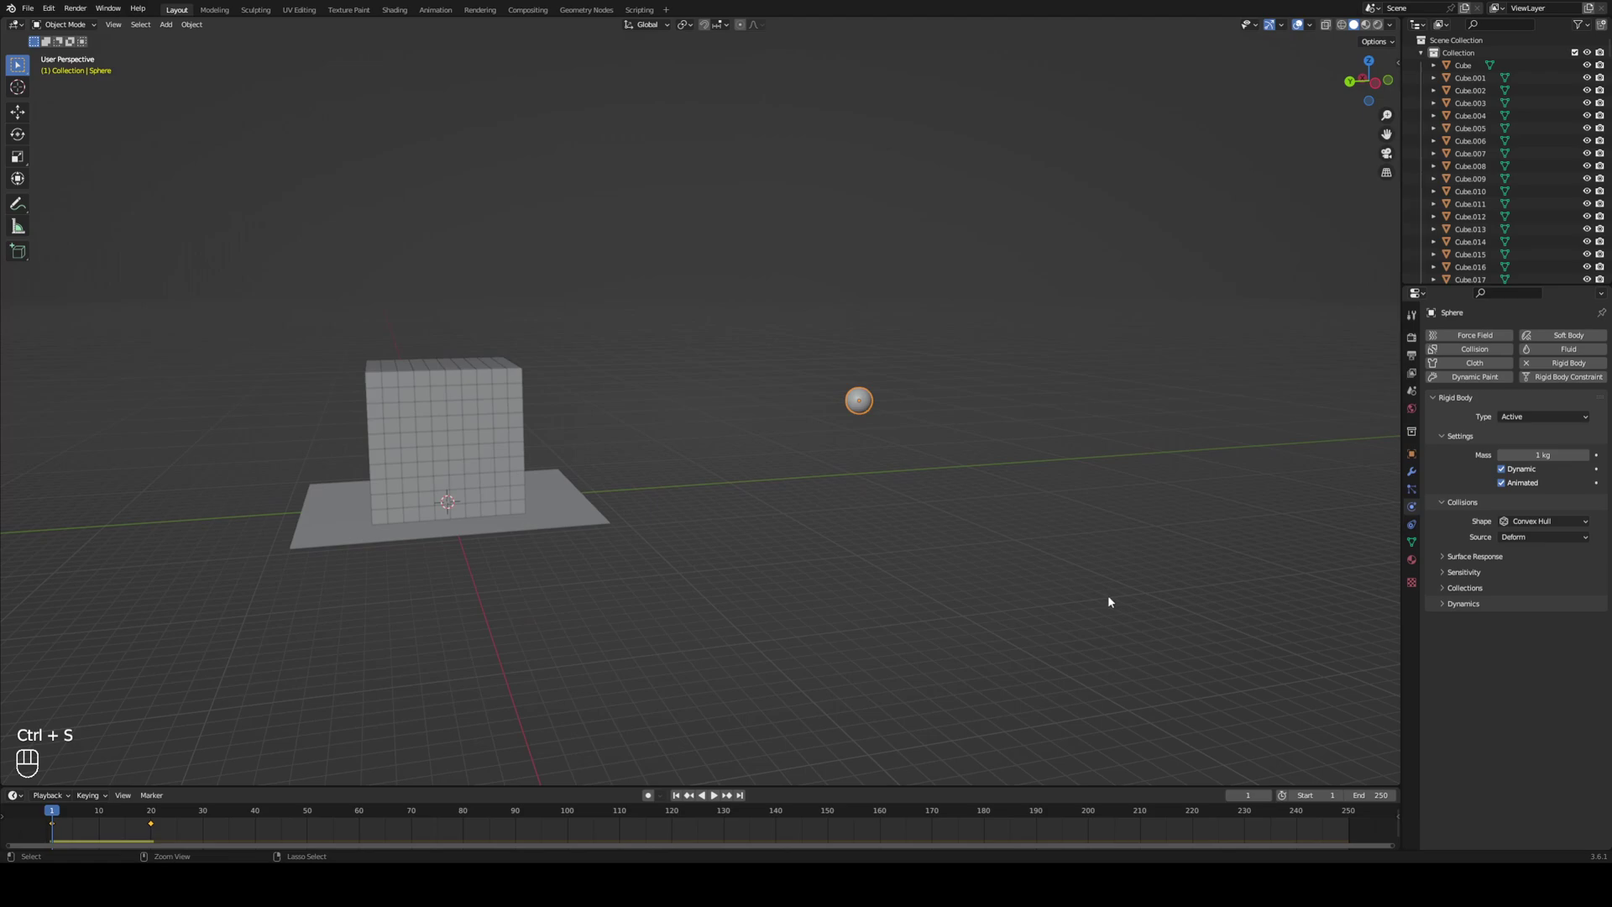
Set the animation's end frame to 80 and fit the shortened frame range in the timeline.
click(1382, 796)
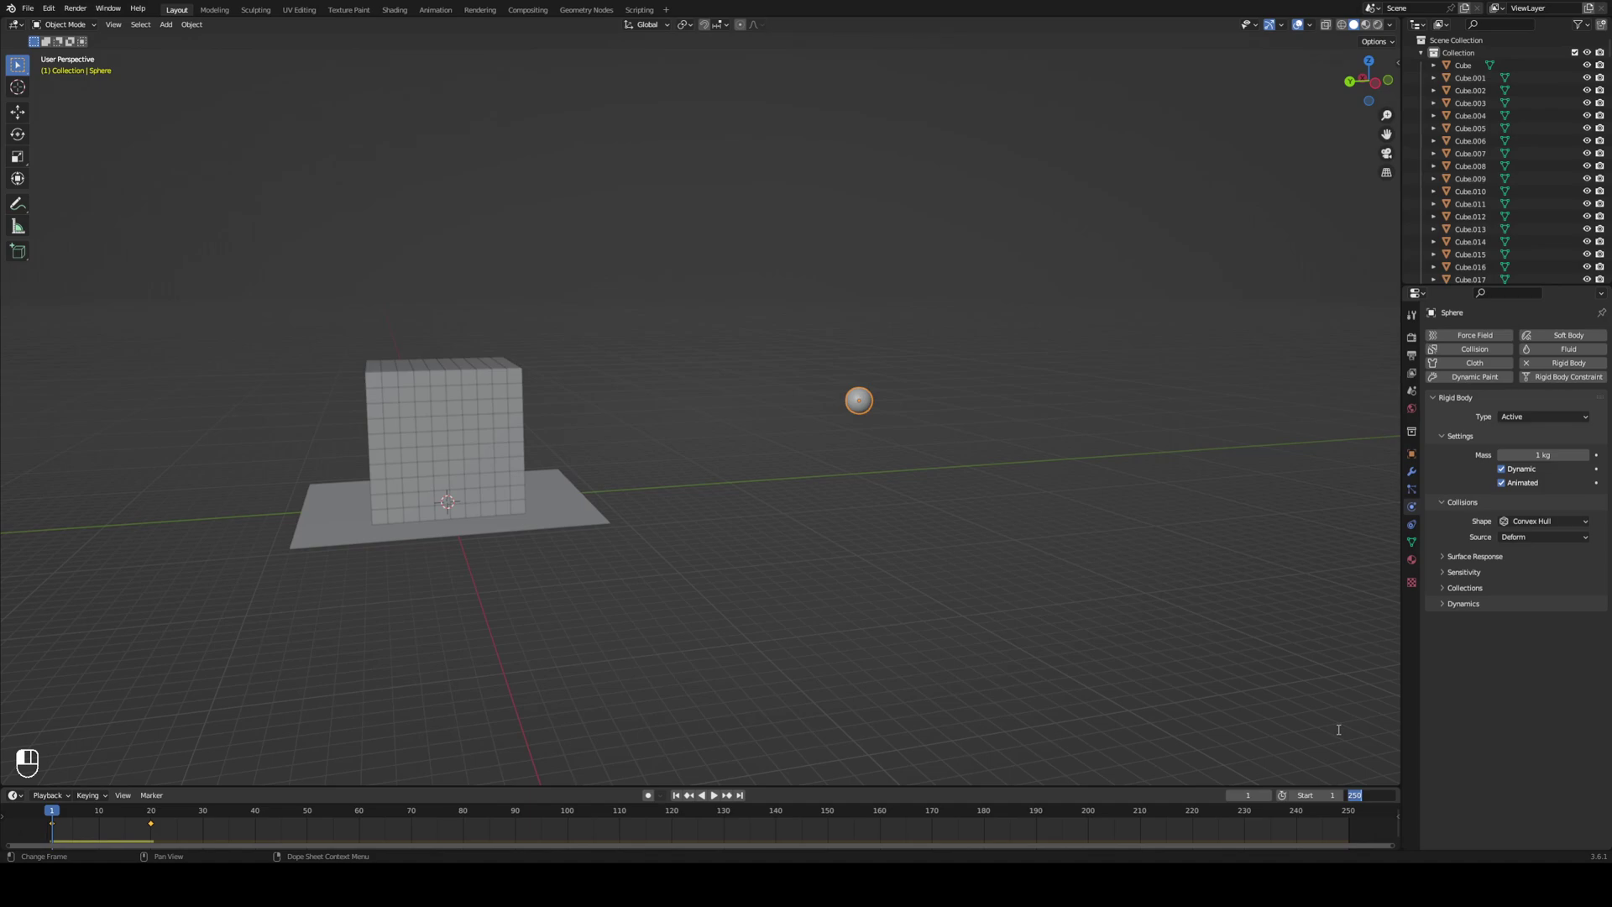
text(80)
key(Return)
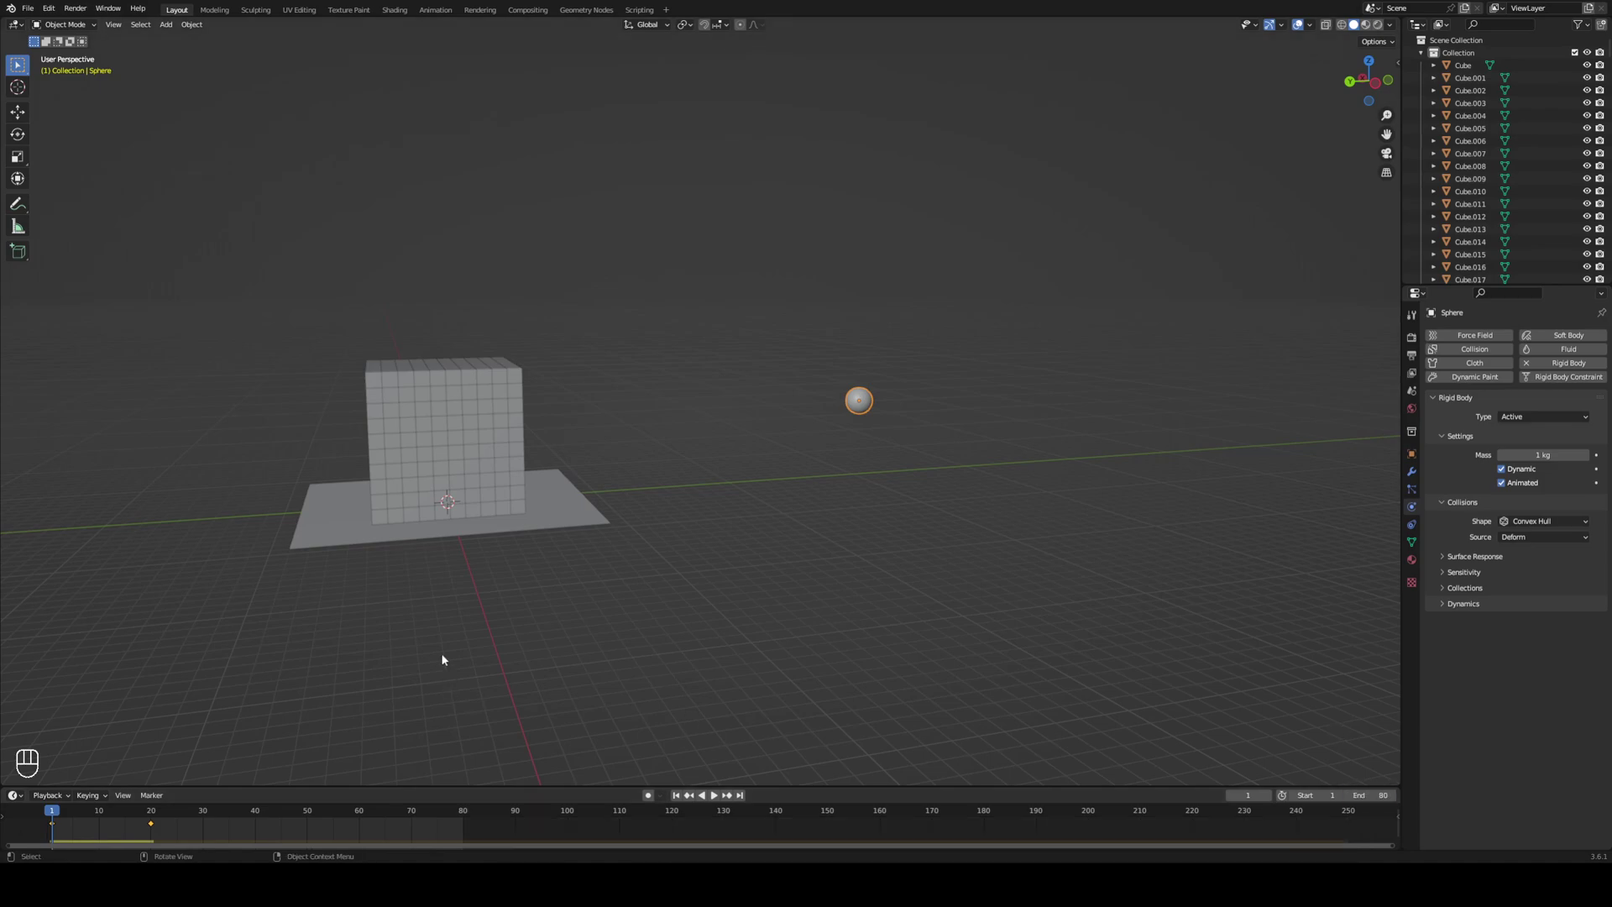
middle_drag(363, 845, 769, 833)
scroll(769, 833, up, 4)
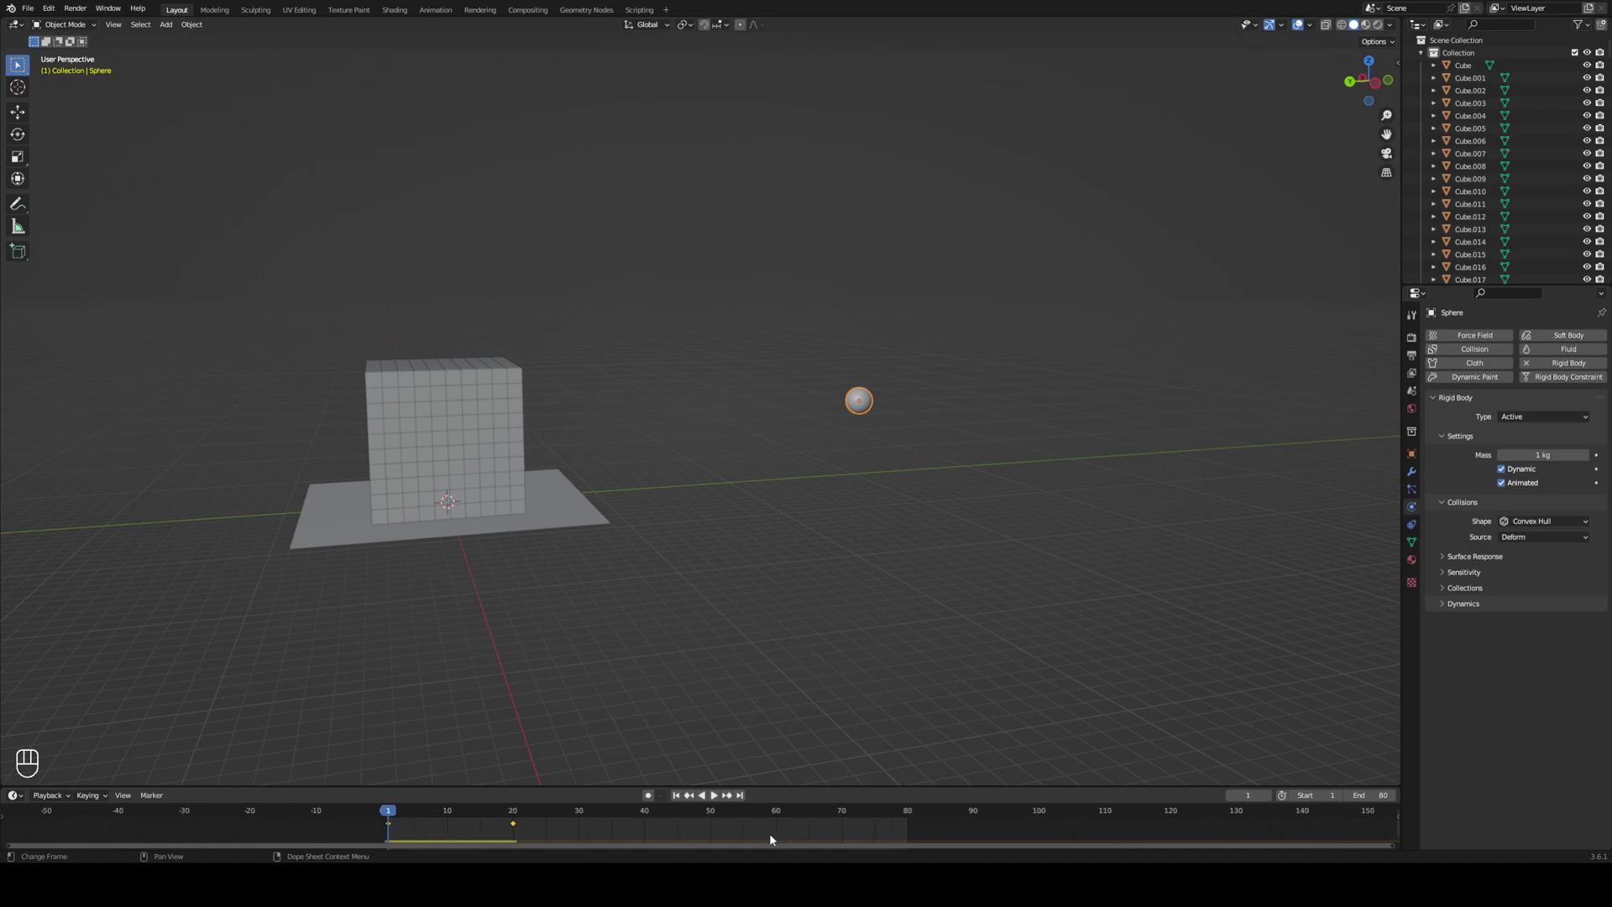
Play the simulation to examine how the moving sphere breaks up the block of cubes.
key(space)
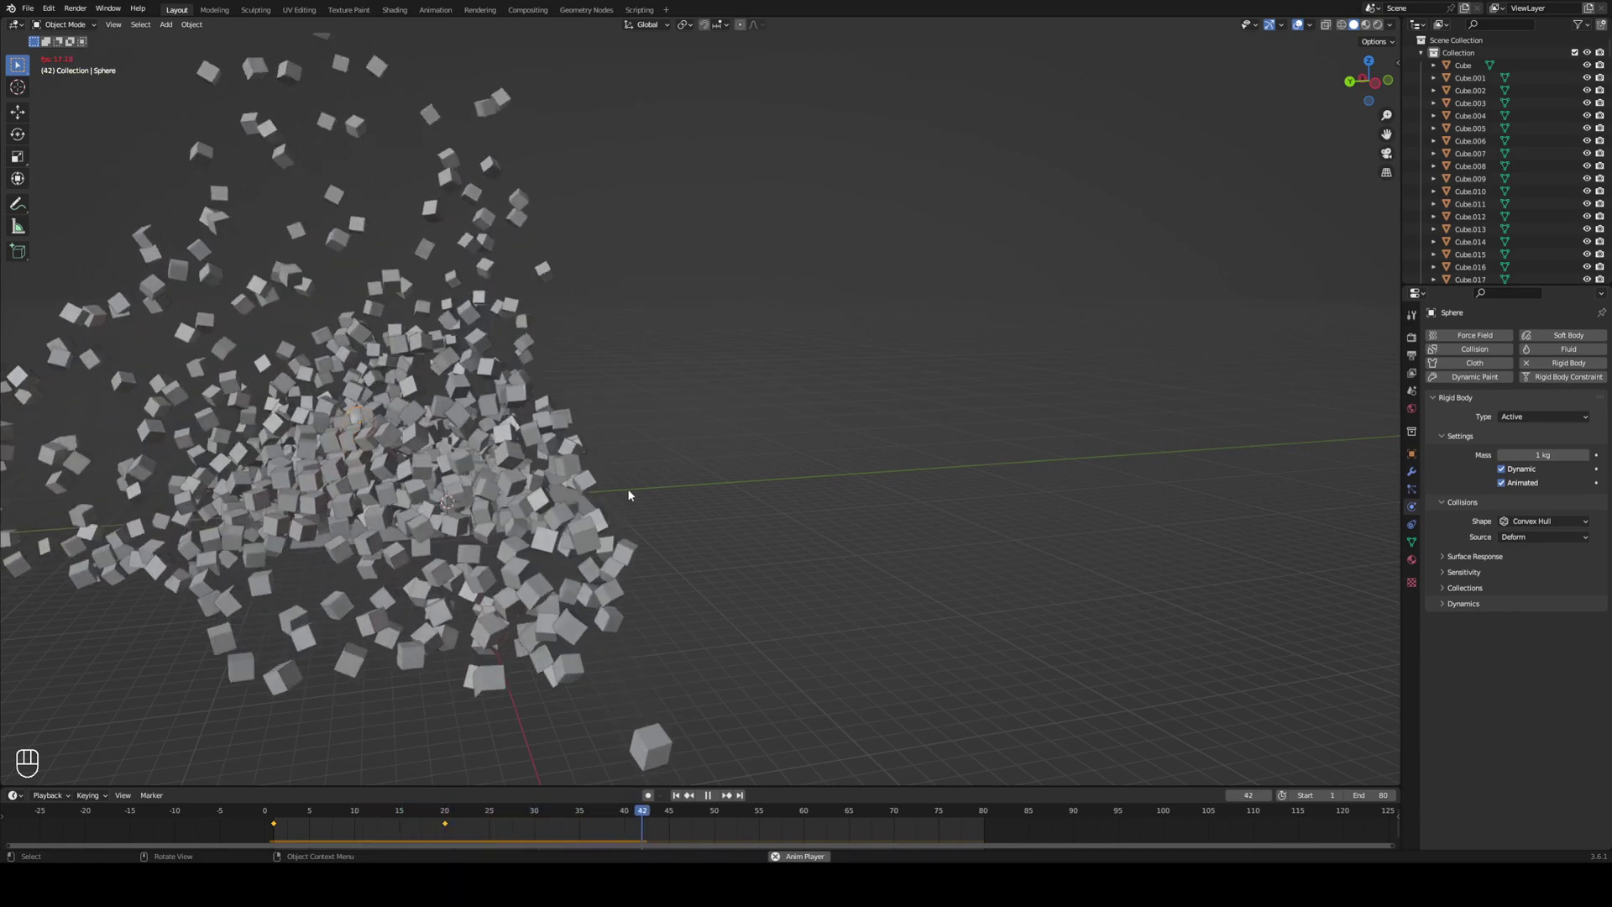
scroll(625, 489, down, 5)
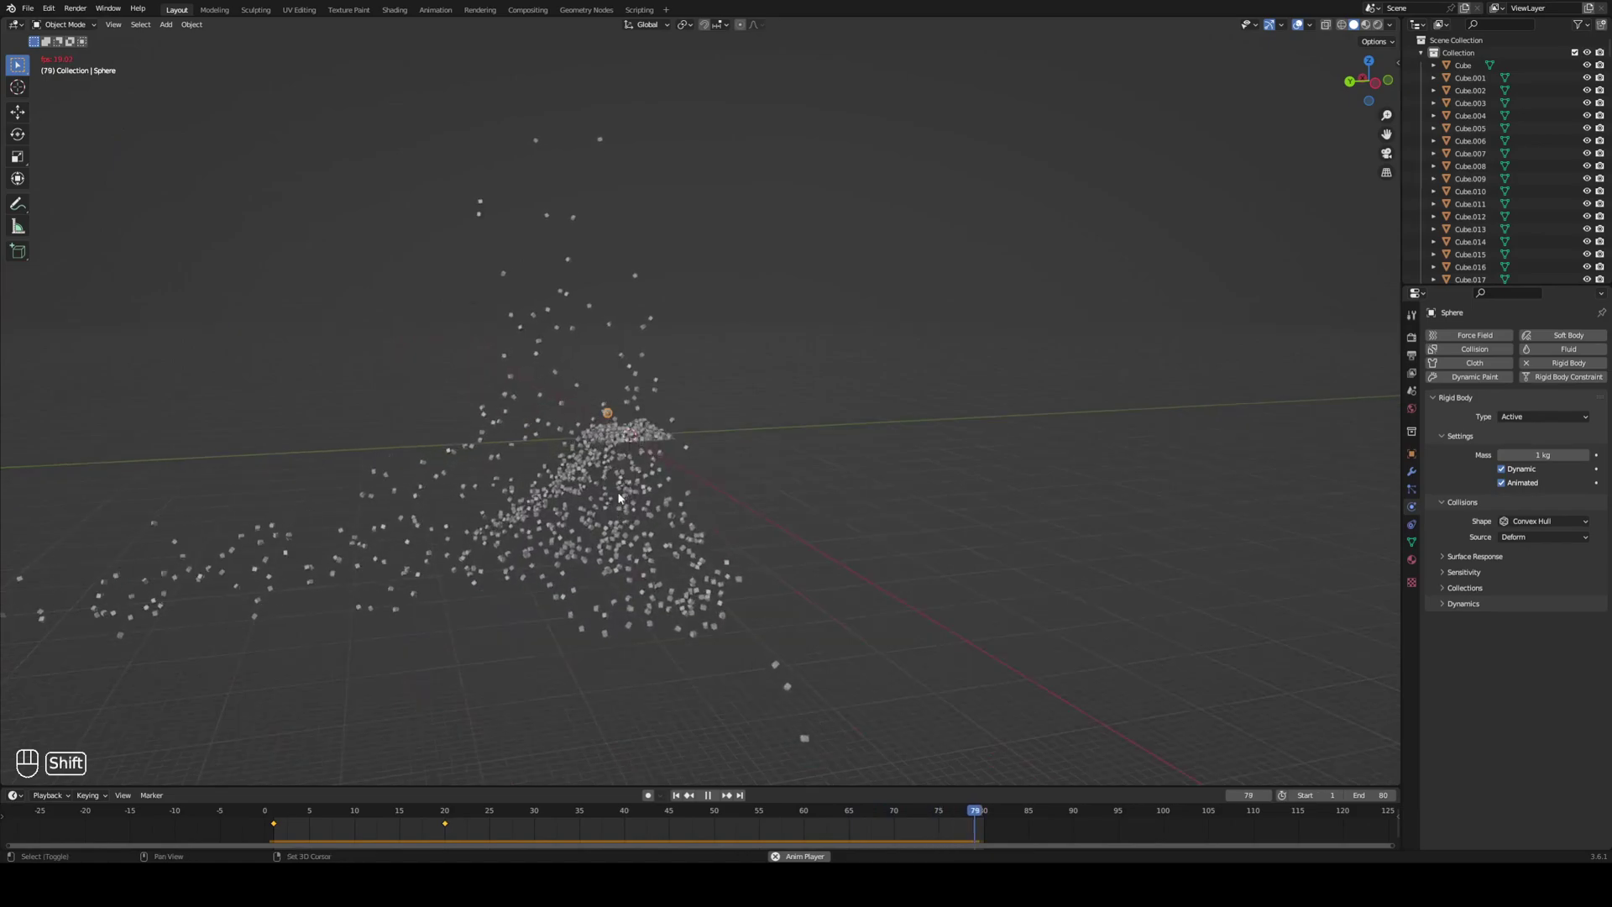
scroll(789, 478, up, 6)
key(space)
scroll(779, 722, up, 1)
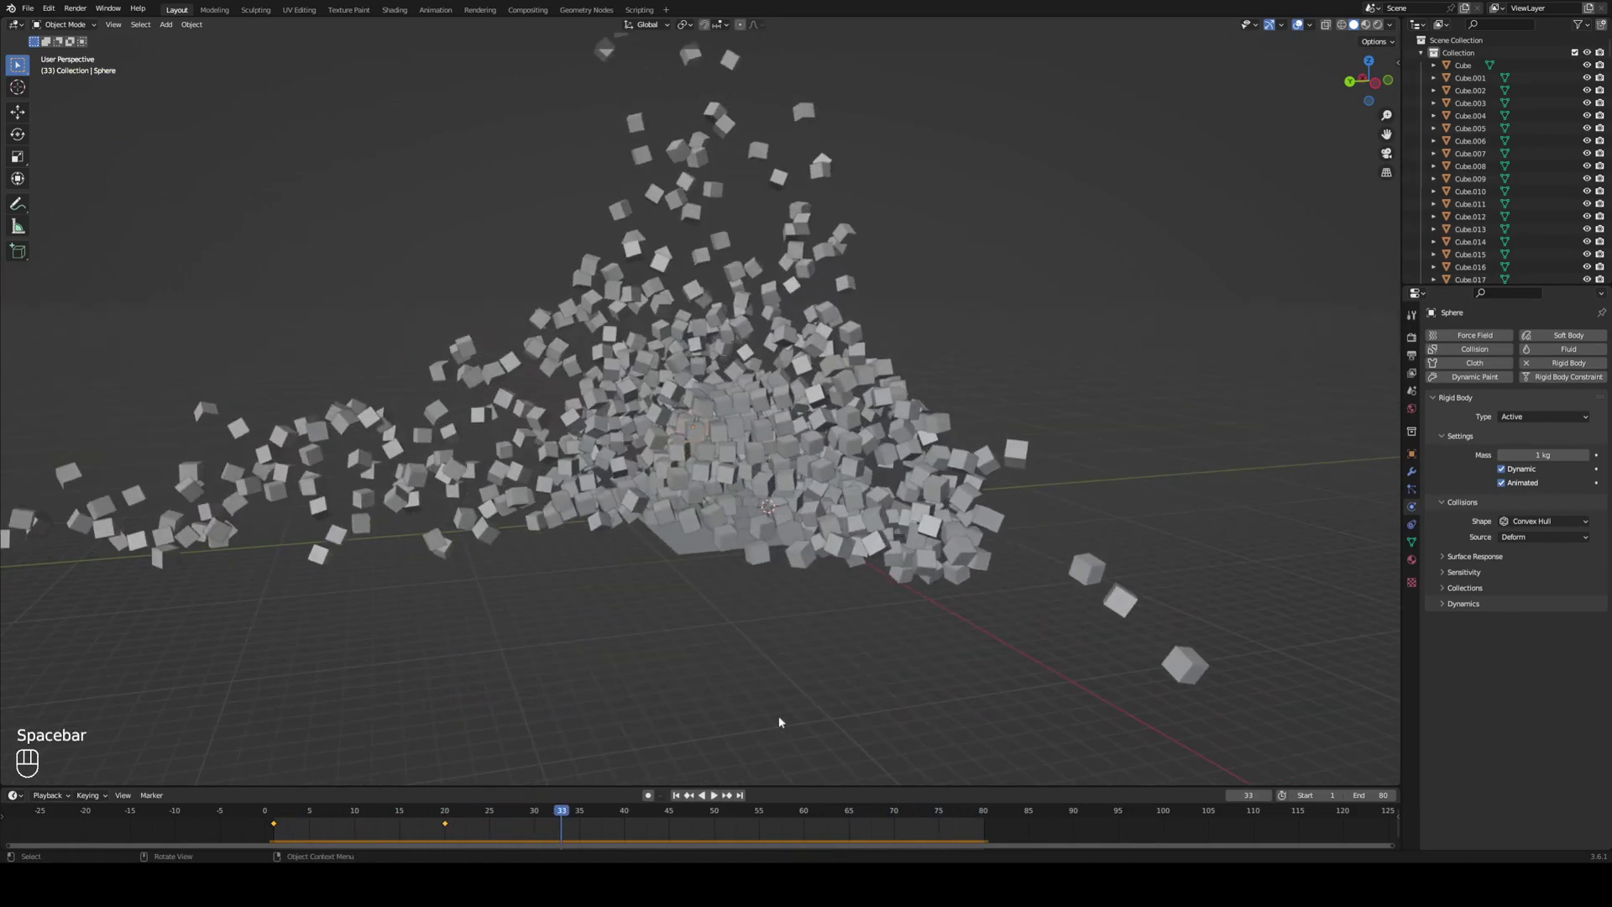
Replay the simulation from the first frame and step back frame by frame to frame 11, before the sphere's impact.
click(676, 795)
scroll(824, 526, up, 2)
key(space)
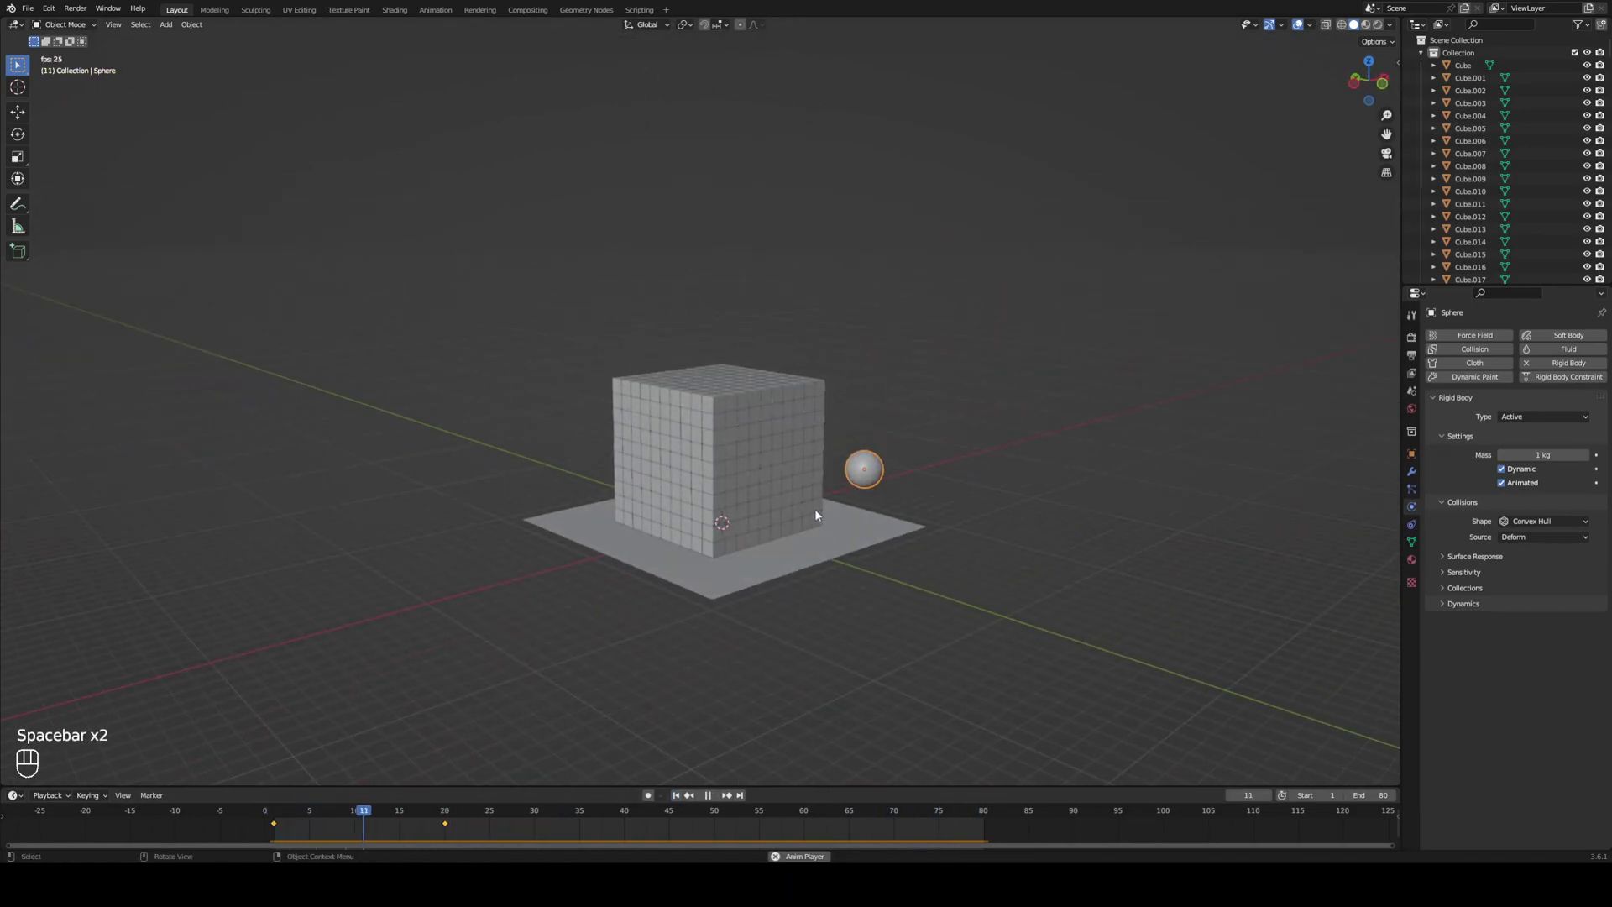
key(space)
key(Left)
key(Left)
key(Left)
key(Left)
key(Left)
key(Left)
key(Left)
key(Left)
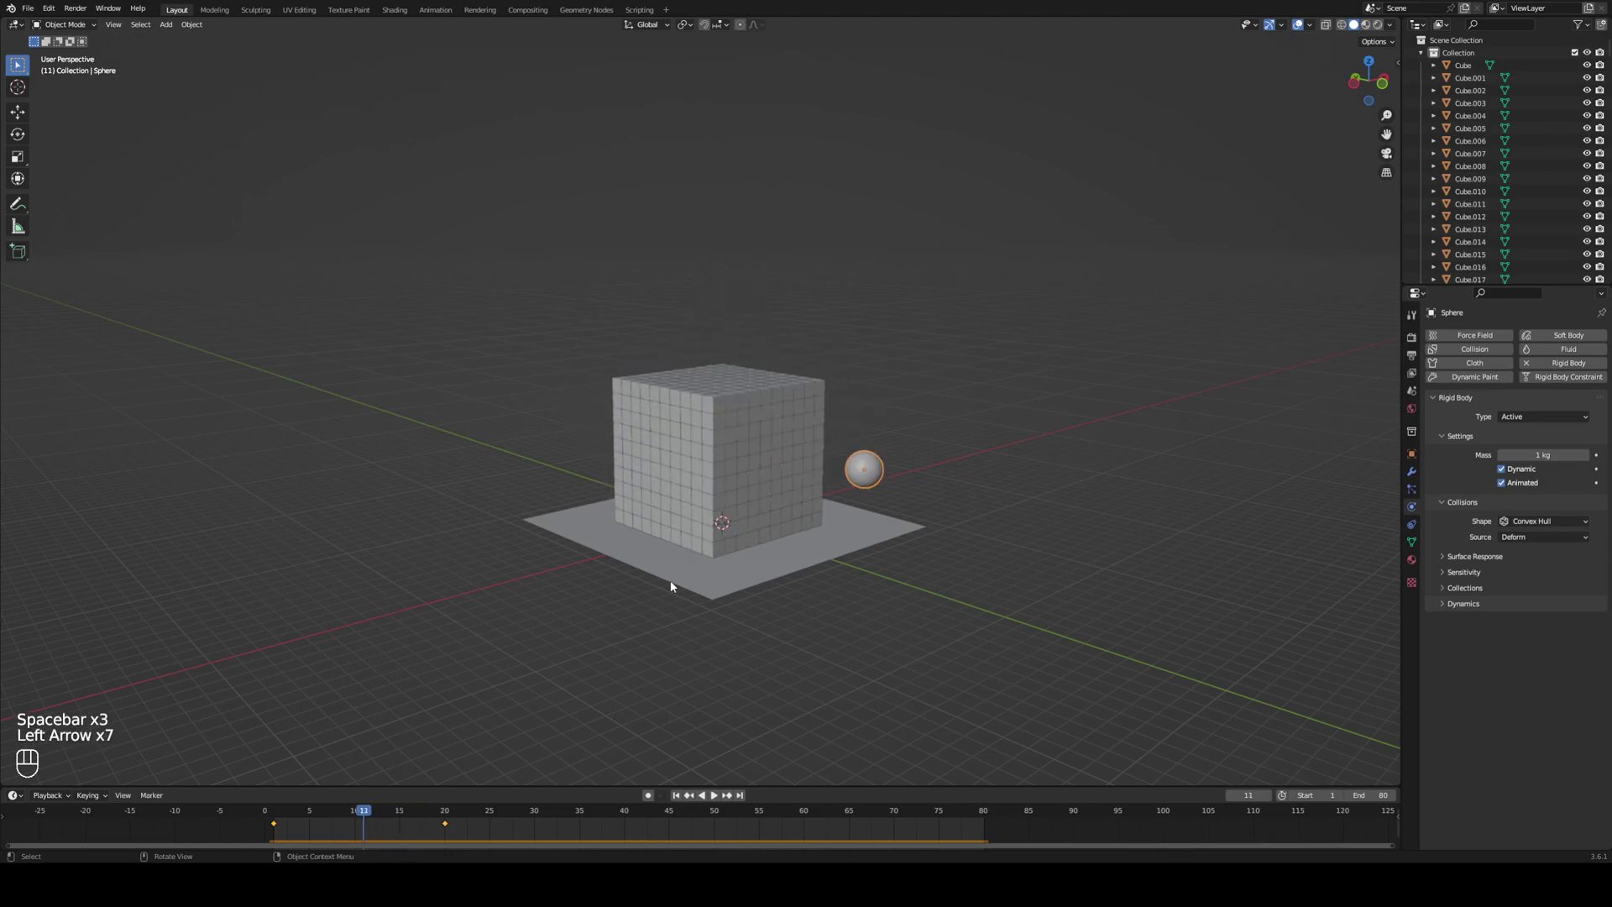
Step forward frame by frame from frame 11 to examine the sphere's impact on the block of cubes.
key(Right)
key(Right)
key(Right)
key(Right)
key(Right)
key(Right)
key(Right)
key(Right)
key(Right)
key(Right)
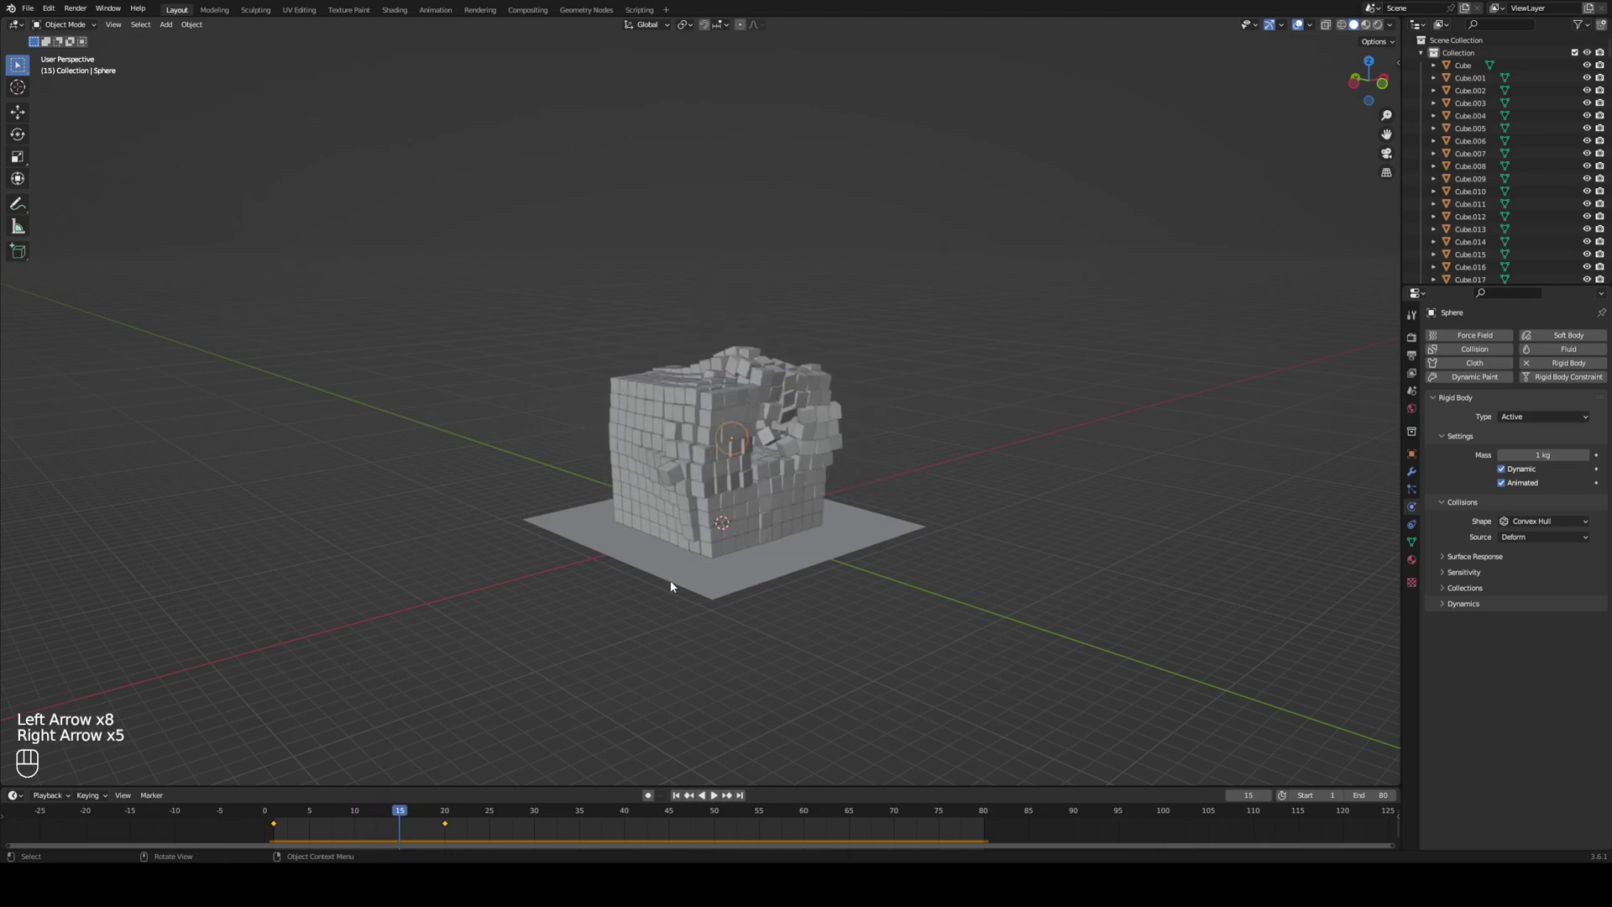
scroll(669, 583, up, 5)
key(Right)
key(Right)
key(Right)
key(Right)
key(Right)
key(Right)
key(Right)
key(Right)
Play the simulation from the opposite side of the block to examine how the cubes scatter and where the sphere stops.
scroll(630, 578, down, 4)
middle_drag(634, 581, 852, 586)
key(space)
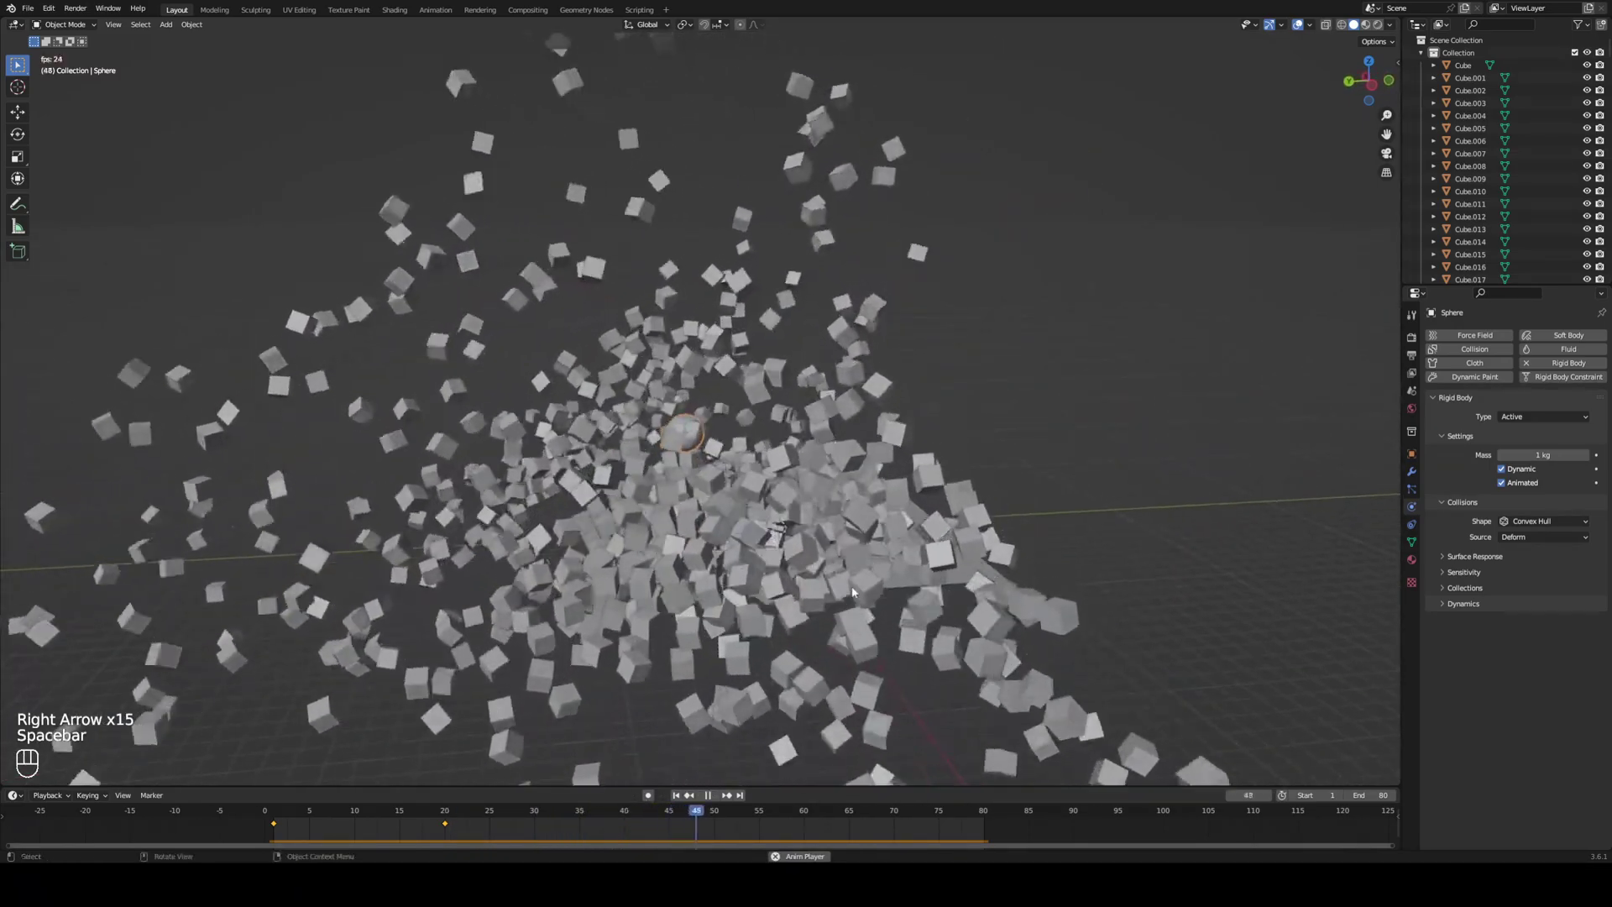
scroll(851, 587, down, 4)
scroll(851, 586, up, 7)
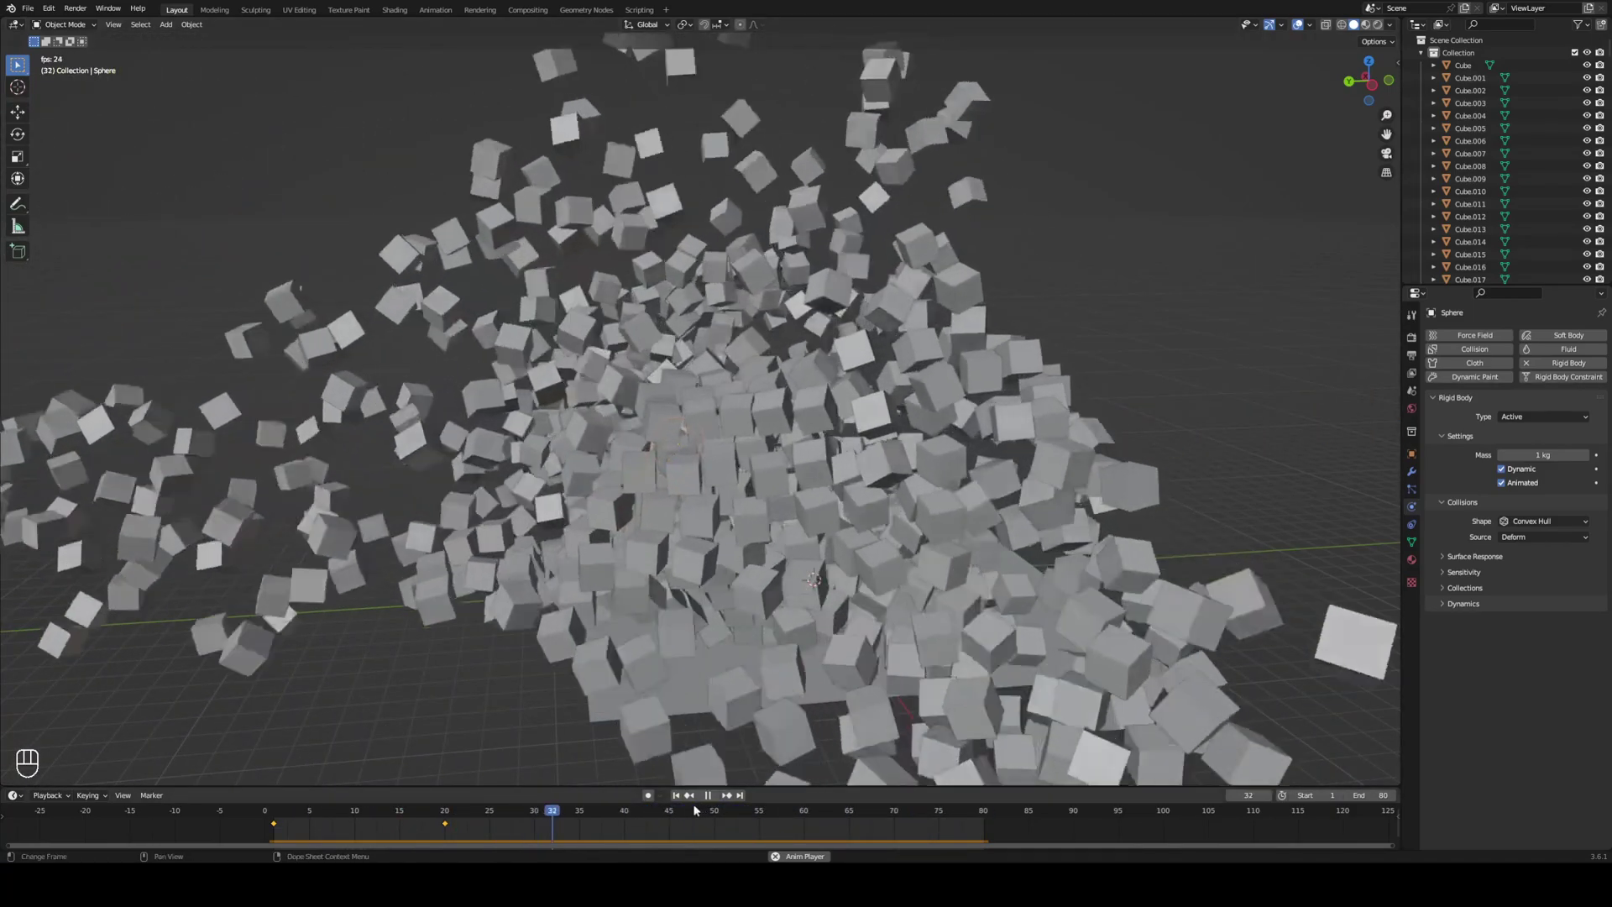
key(space)
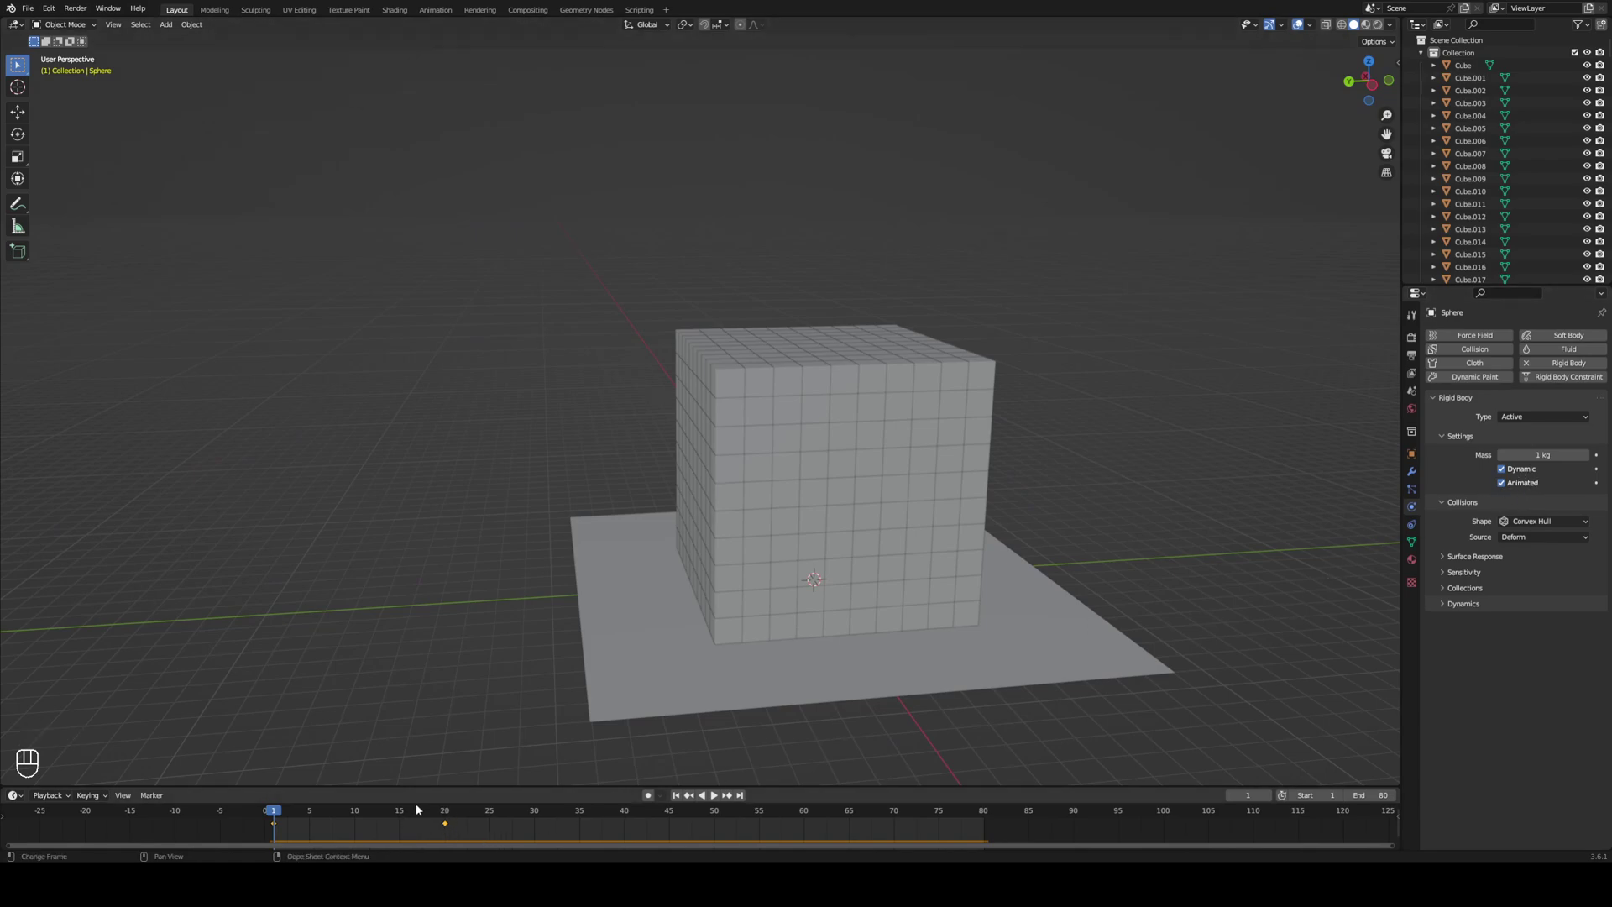
Keyframe the sphere's rigid body Animated option as enabled at frame 19 and turn it off at frame 20.
click(443, 813)
drag(445, 811, 436, 813)
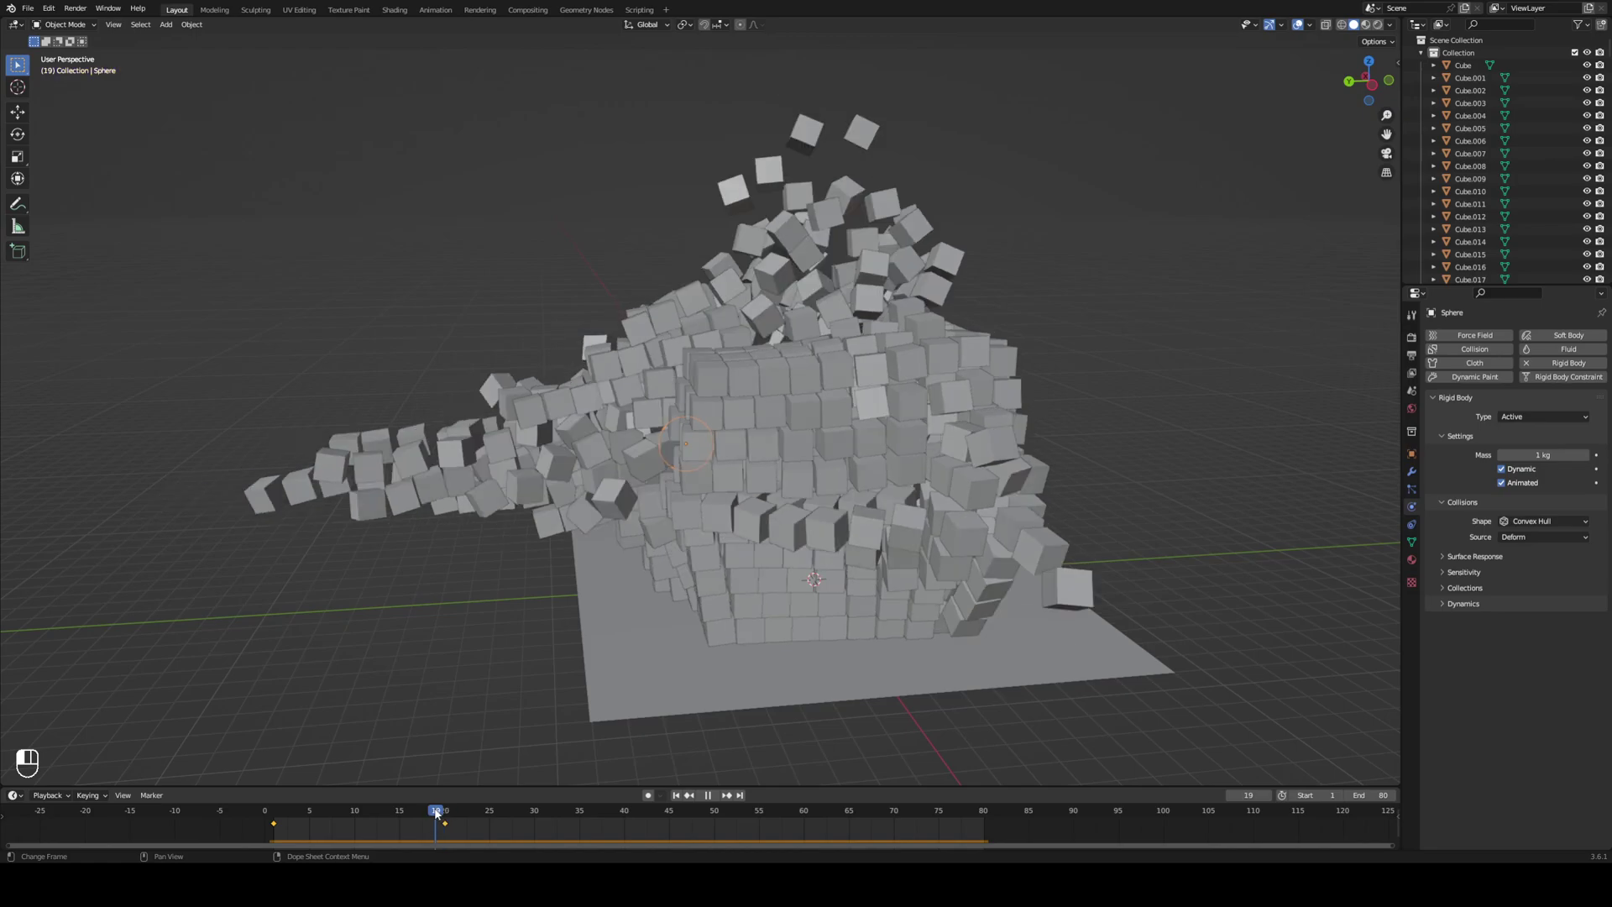
scroll(683, 668, up, 2)
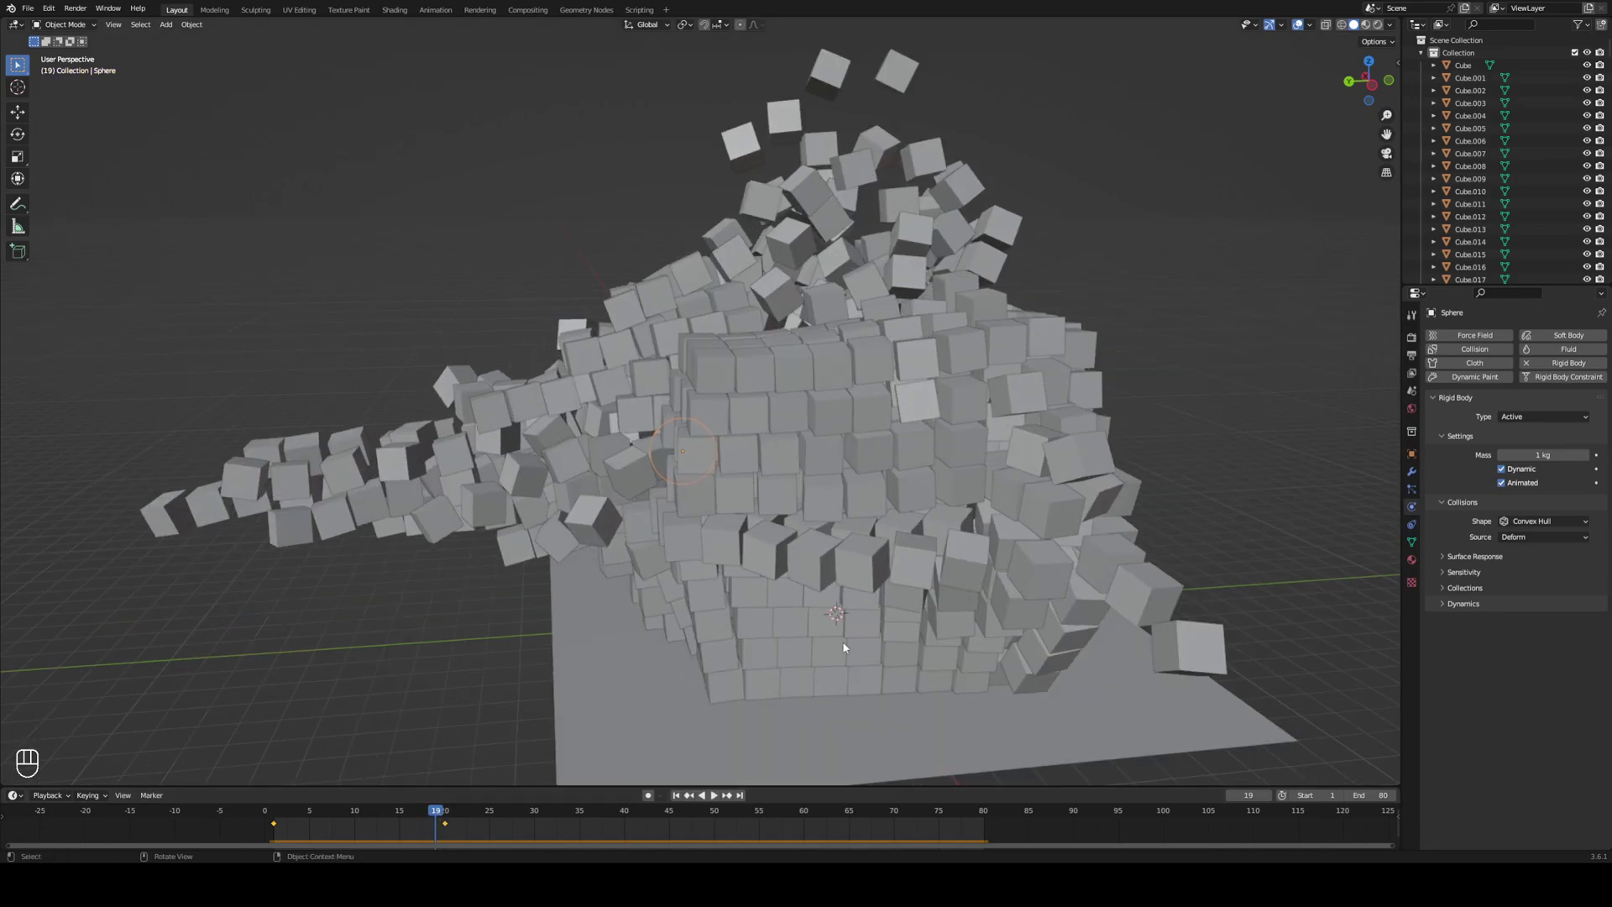
click(1597, 483)
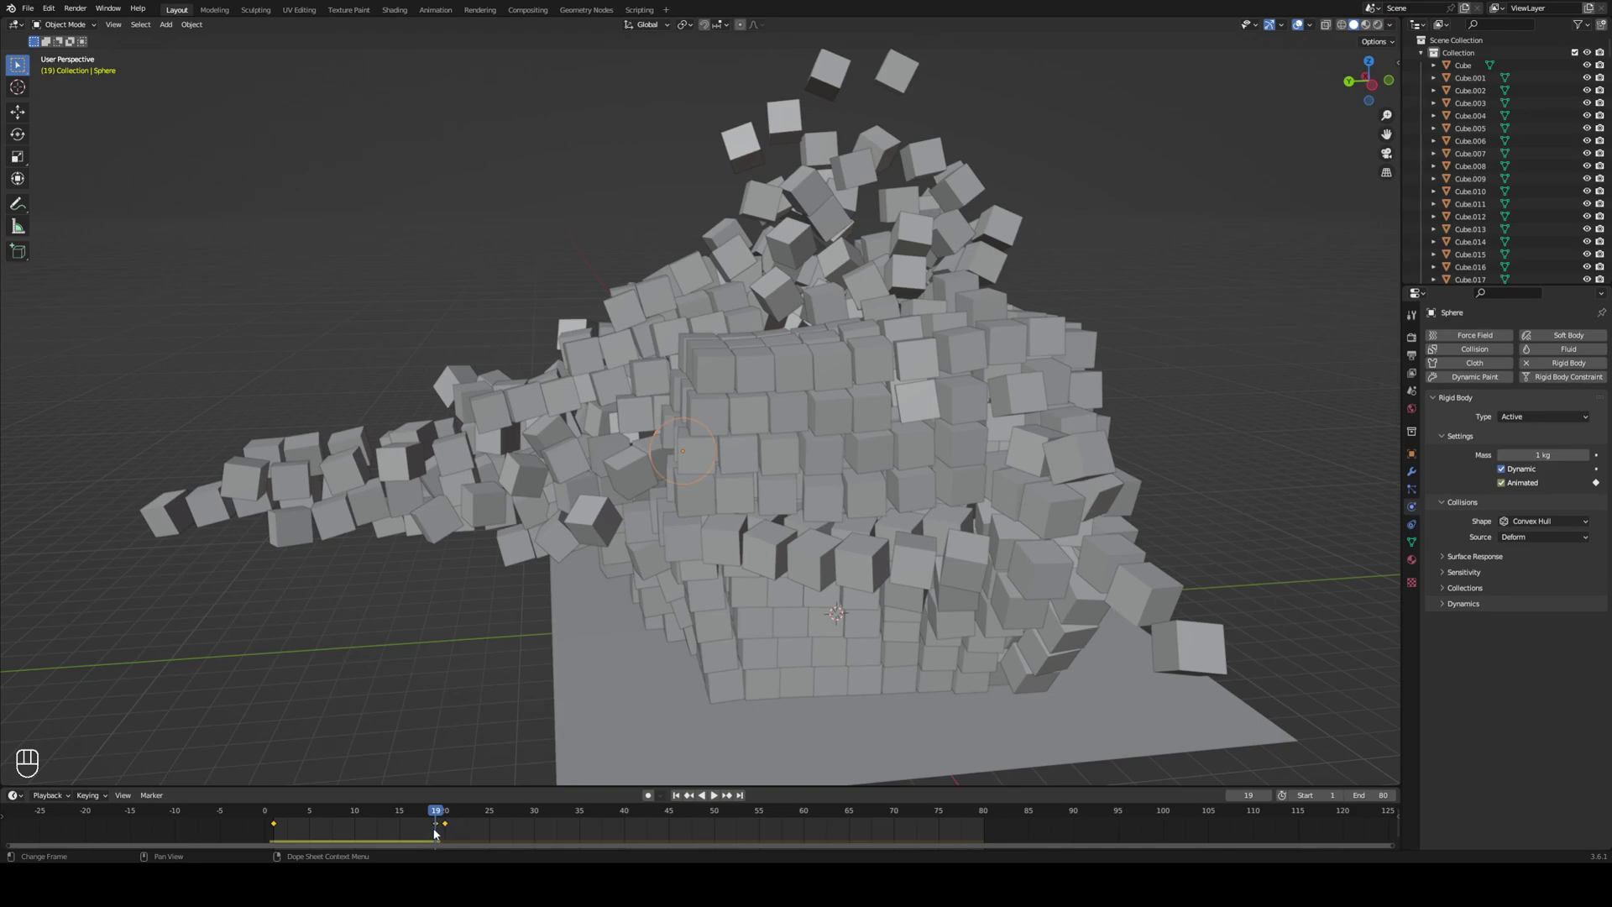
key(Right)
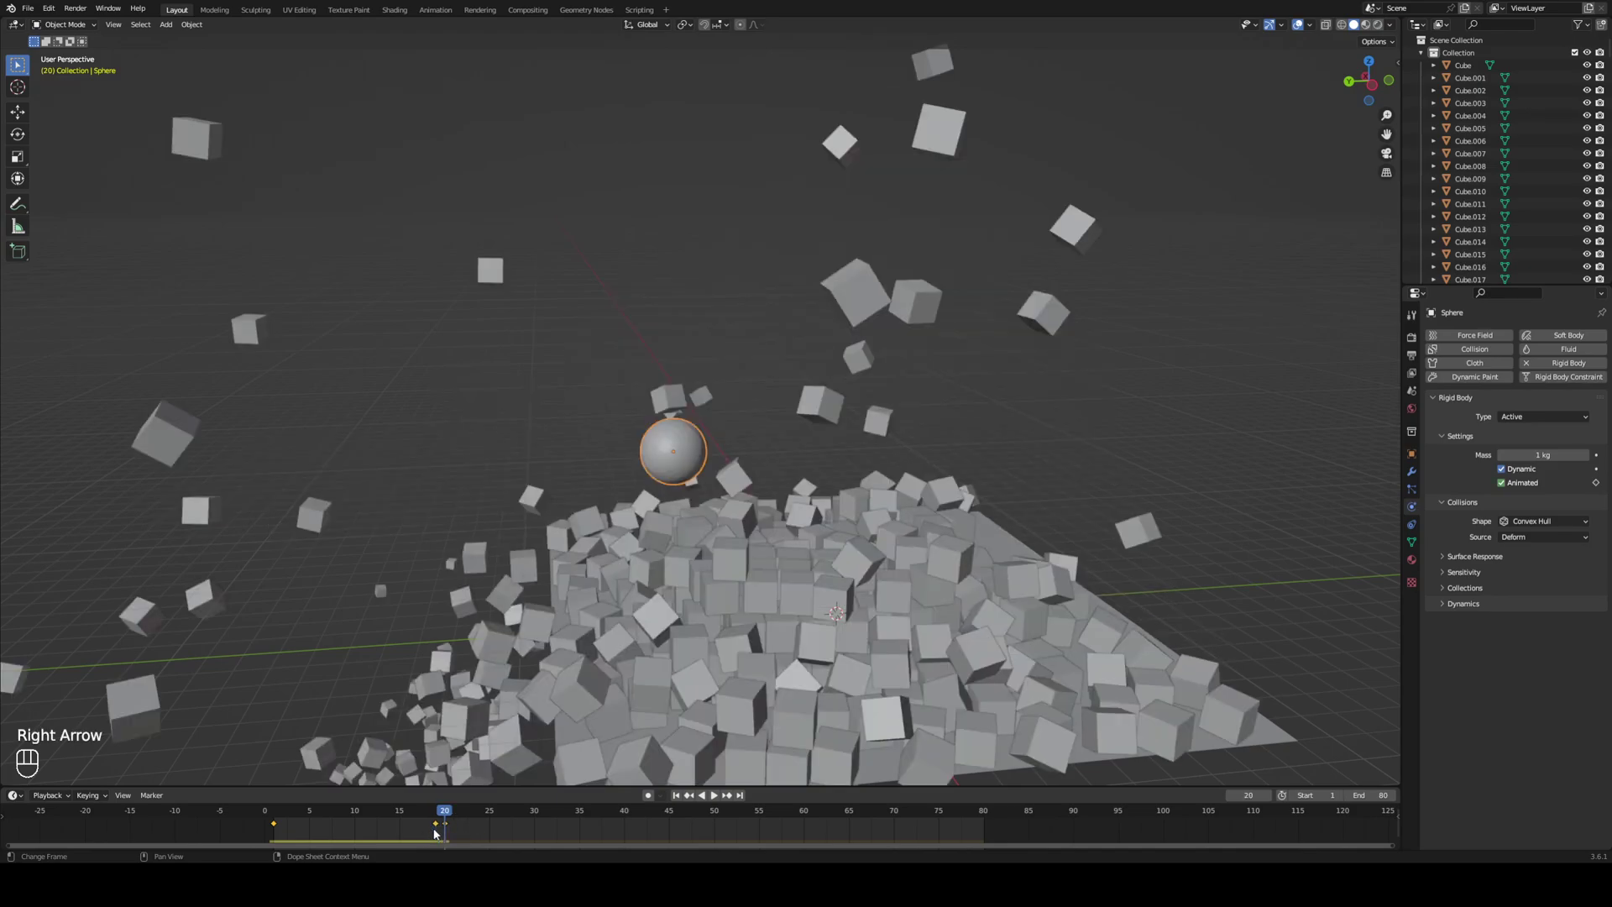
click(1502, 483)
Play the simulation from the first frame to examine how the sphere moves once released from its keyframed motion.
click(676, 796)
key(space)
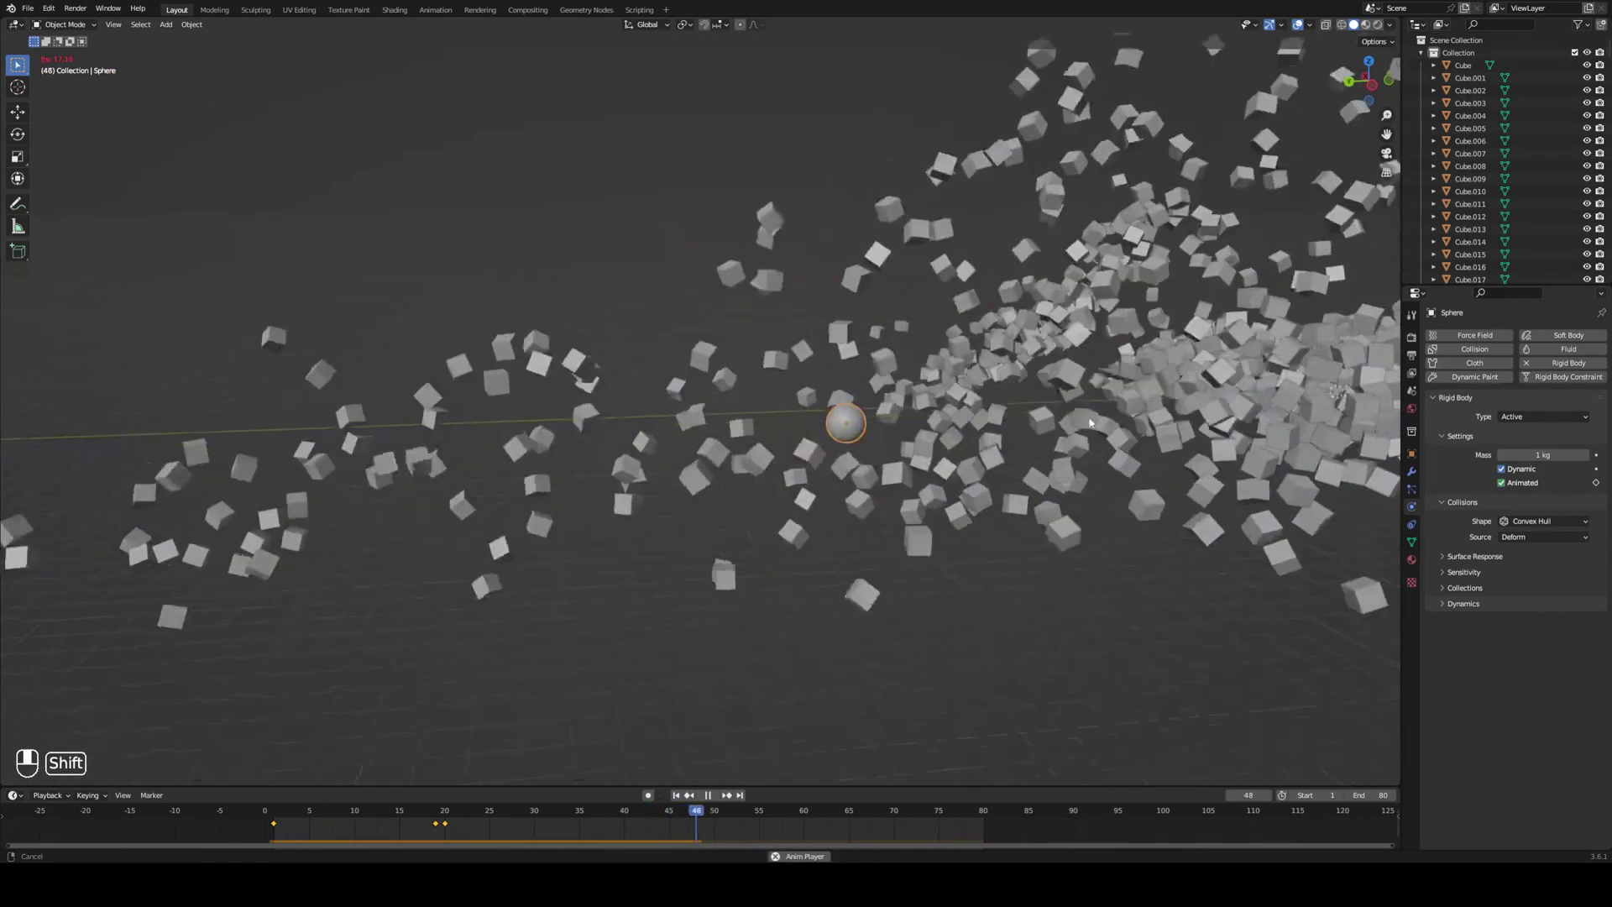
scroll(888, 514, down, 10)
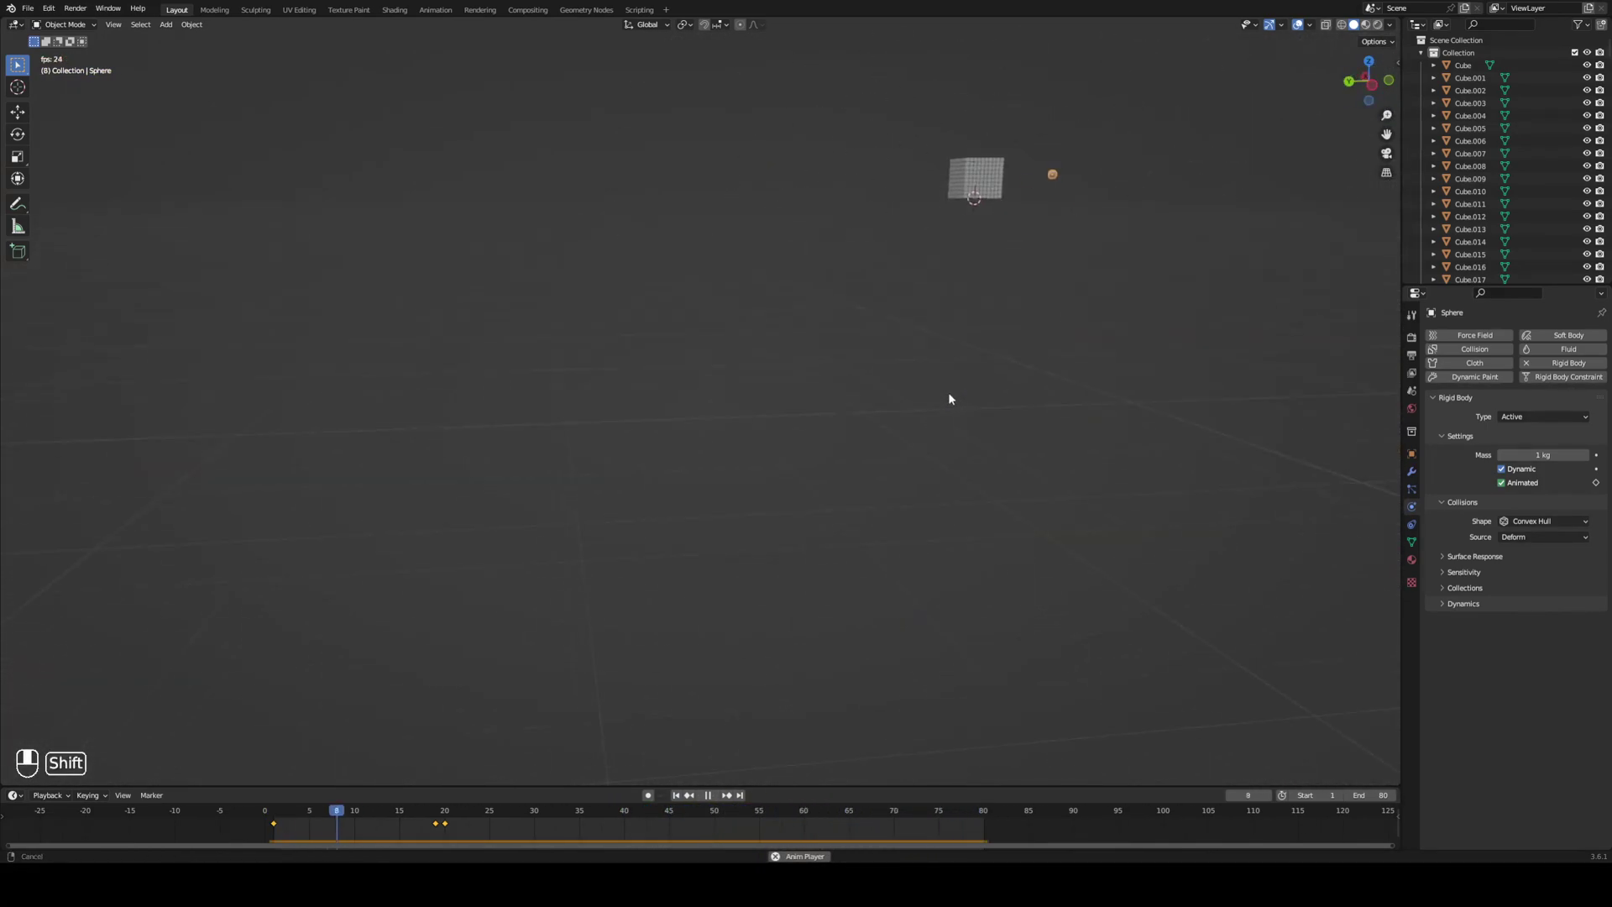
scroll(921, 451, up, 5)
shift+middle_drag(943, 188, 773, 580)
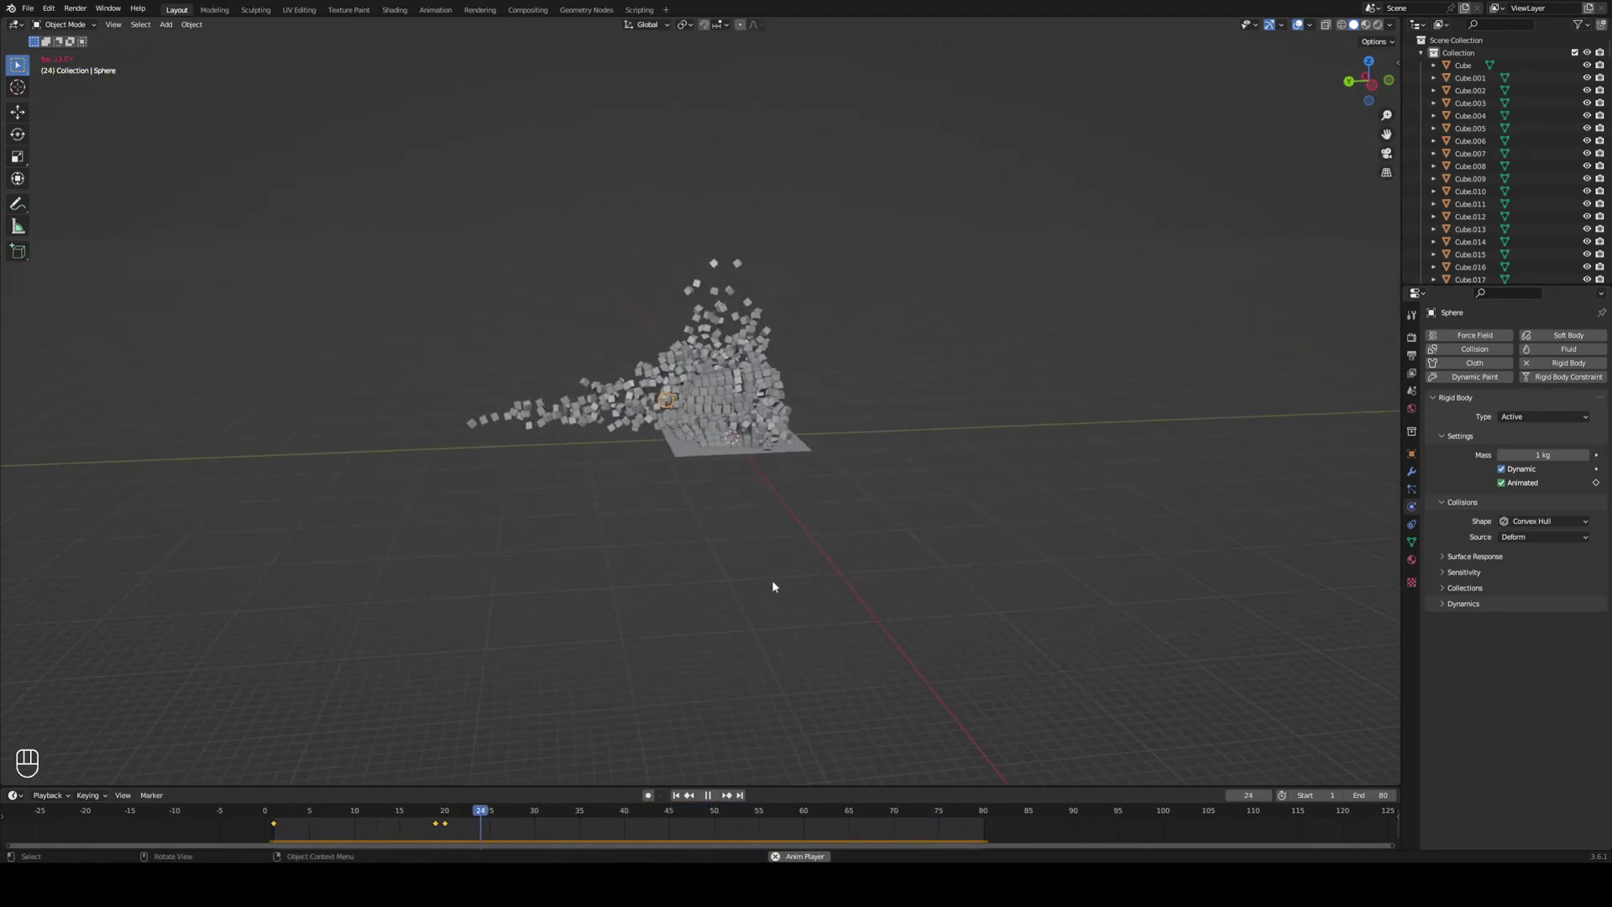
scroll(812, 493, up, 3)
key(space)
Return to the first frame and scale up the ground plane so it extends far beyond the block of cubes.
click(677, 795)
click(784, 450)
key(s)
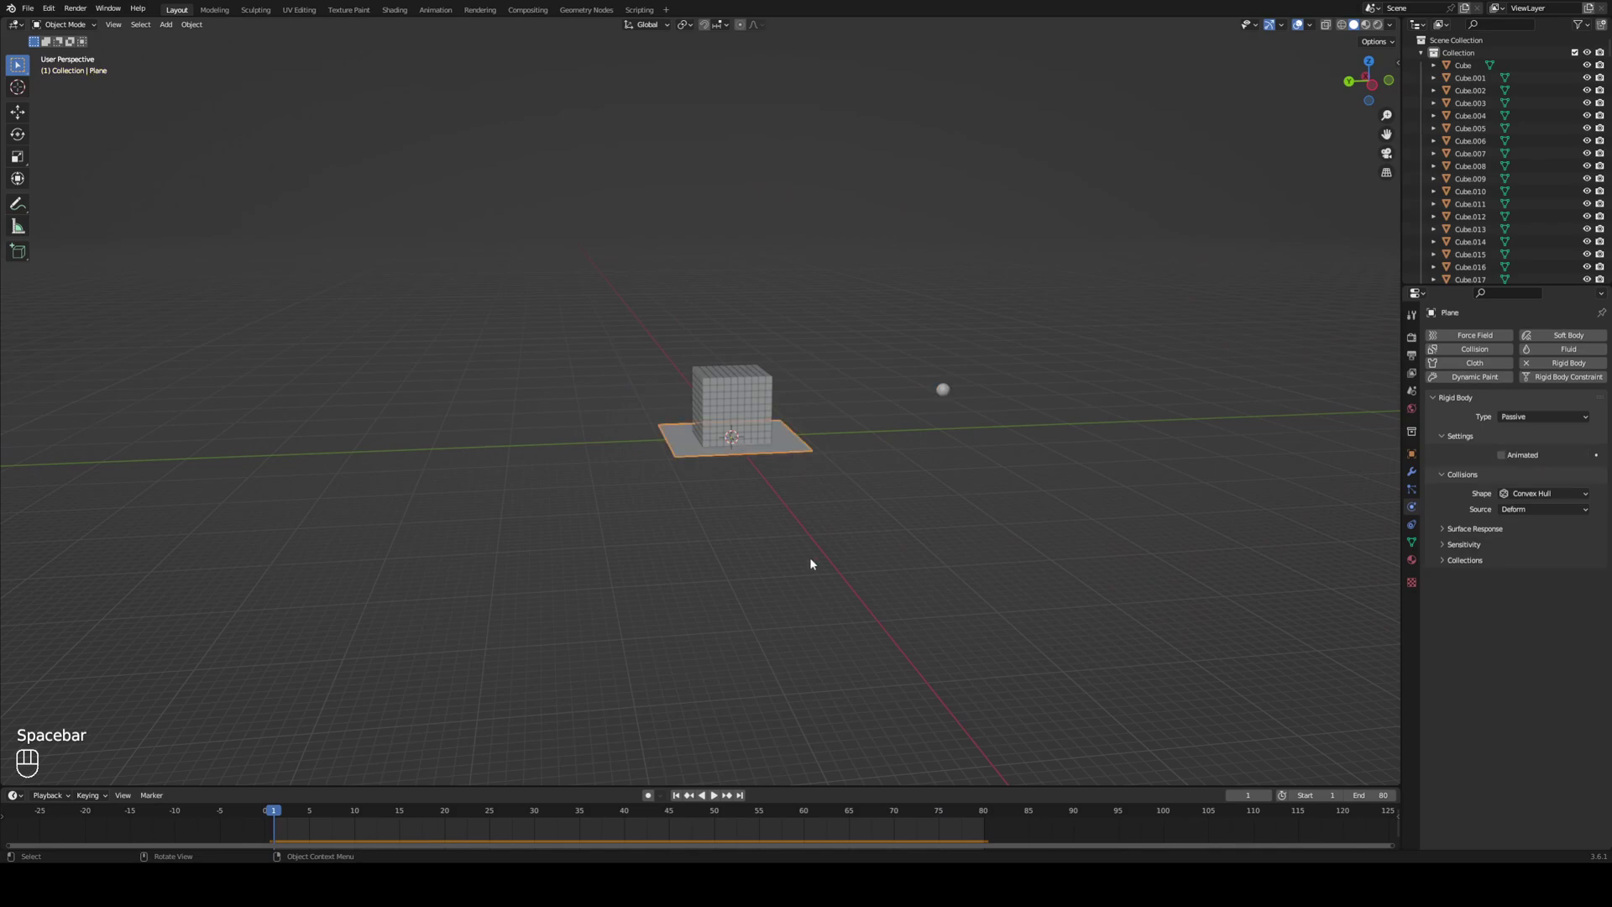
click(1239, 654)
Replay the simulation on the enlarged ground plane and save the file.
click(715, 795)
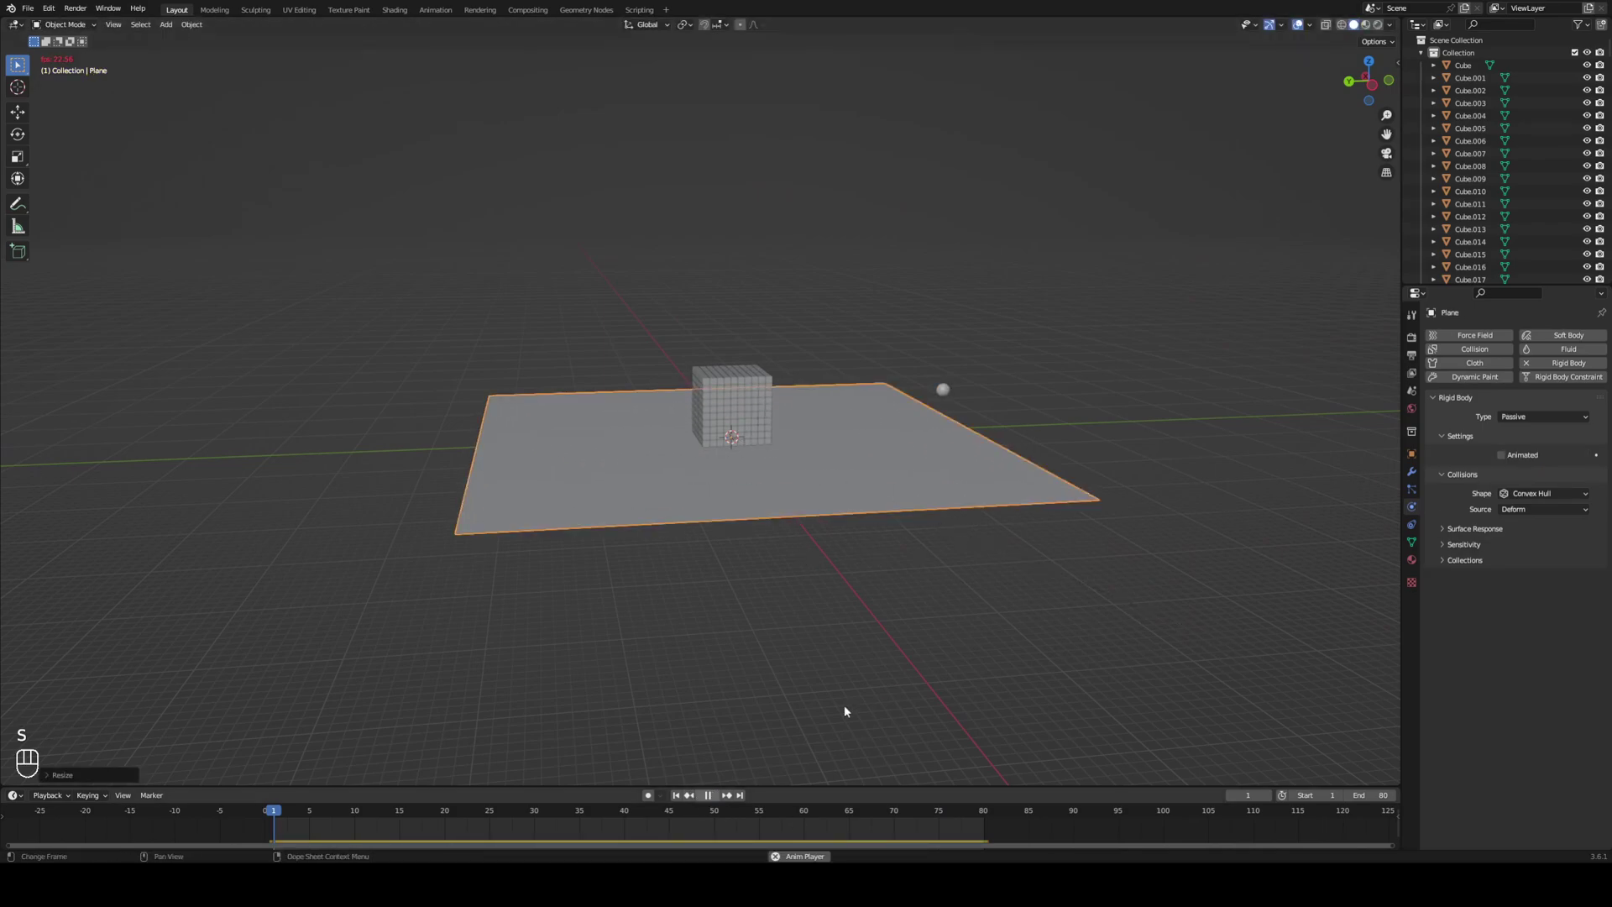
key(ctrl+s)
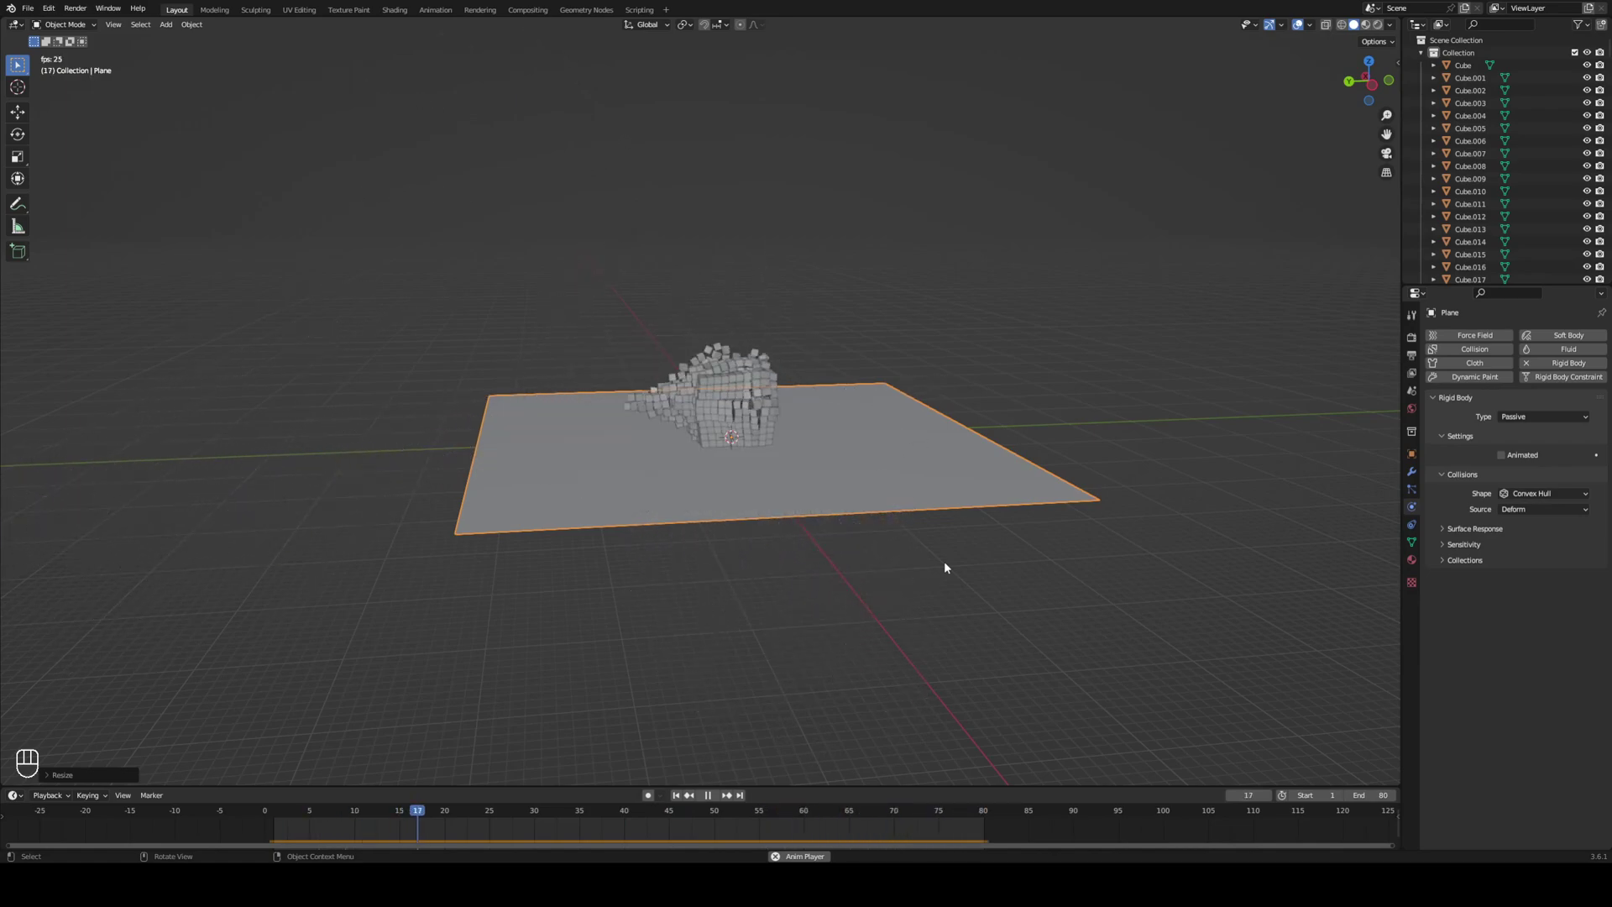
key(space)
middle_drag(944, 567, 799, 573)
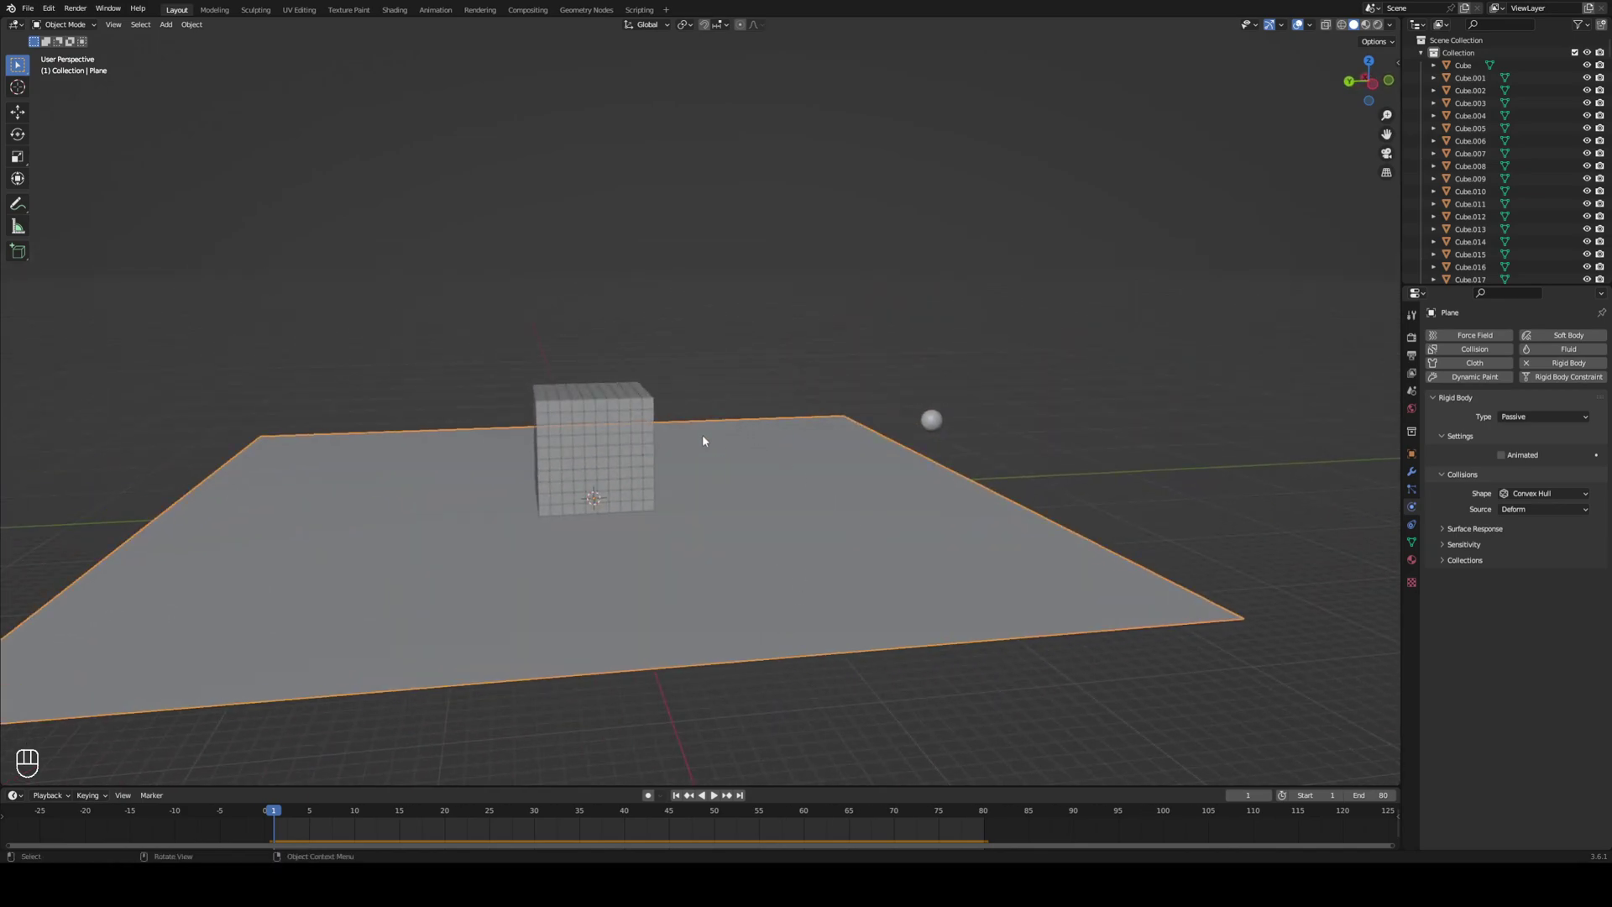
Switch to the Shading workspace and give the ground plane a new material named Floor.
click(393, 10)
scroll(790, 269, down, 5)
mouse_move(790, 269)
middle_down()
mouse_move(815, 254)
mouse_move(798, 275)
mouse_move(796, 399)
middle_up()
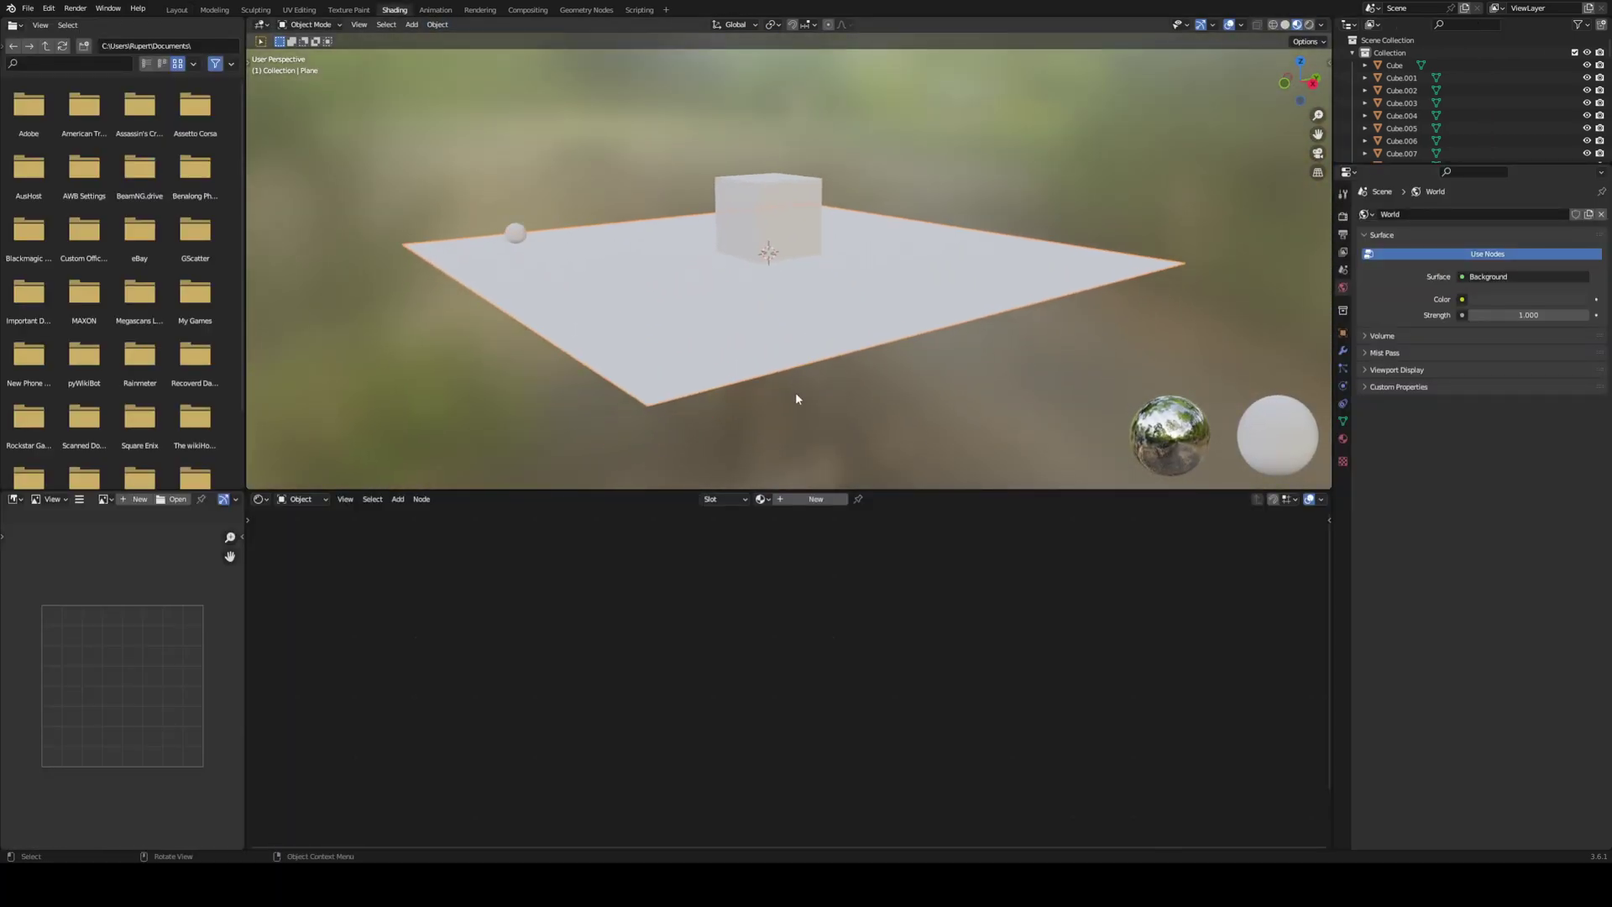
click(803, 502)
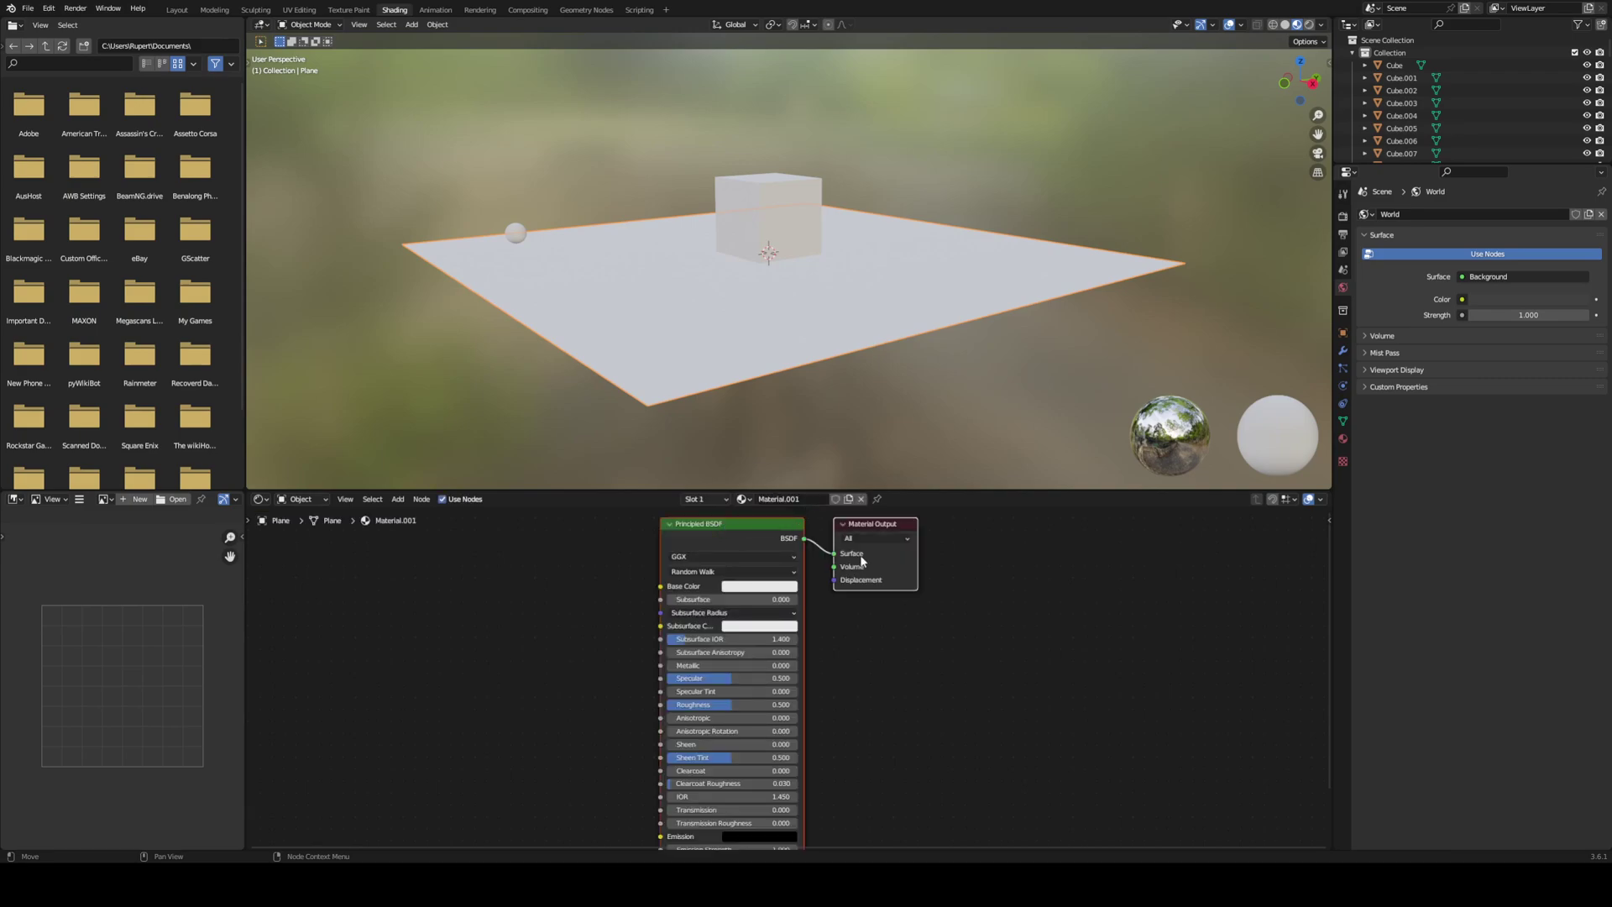
text(F)
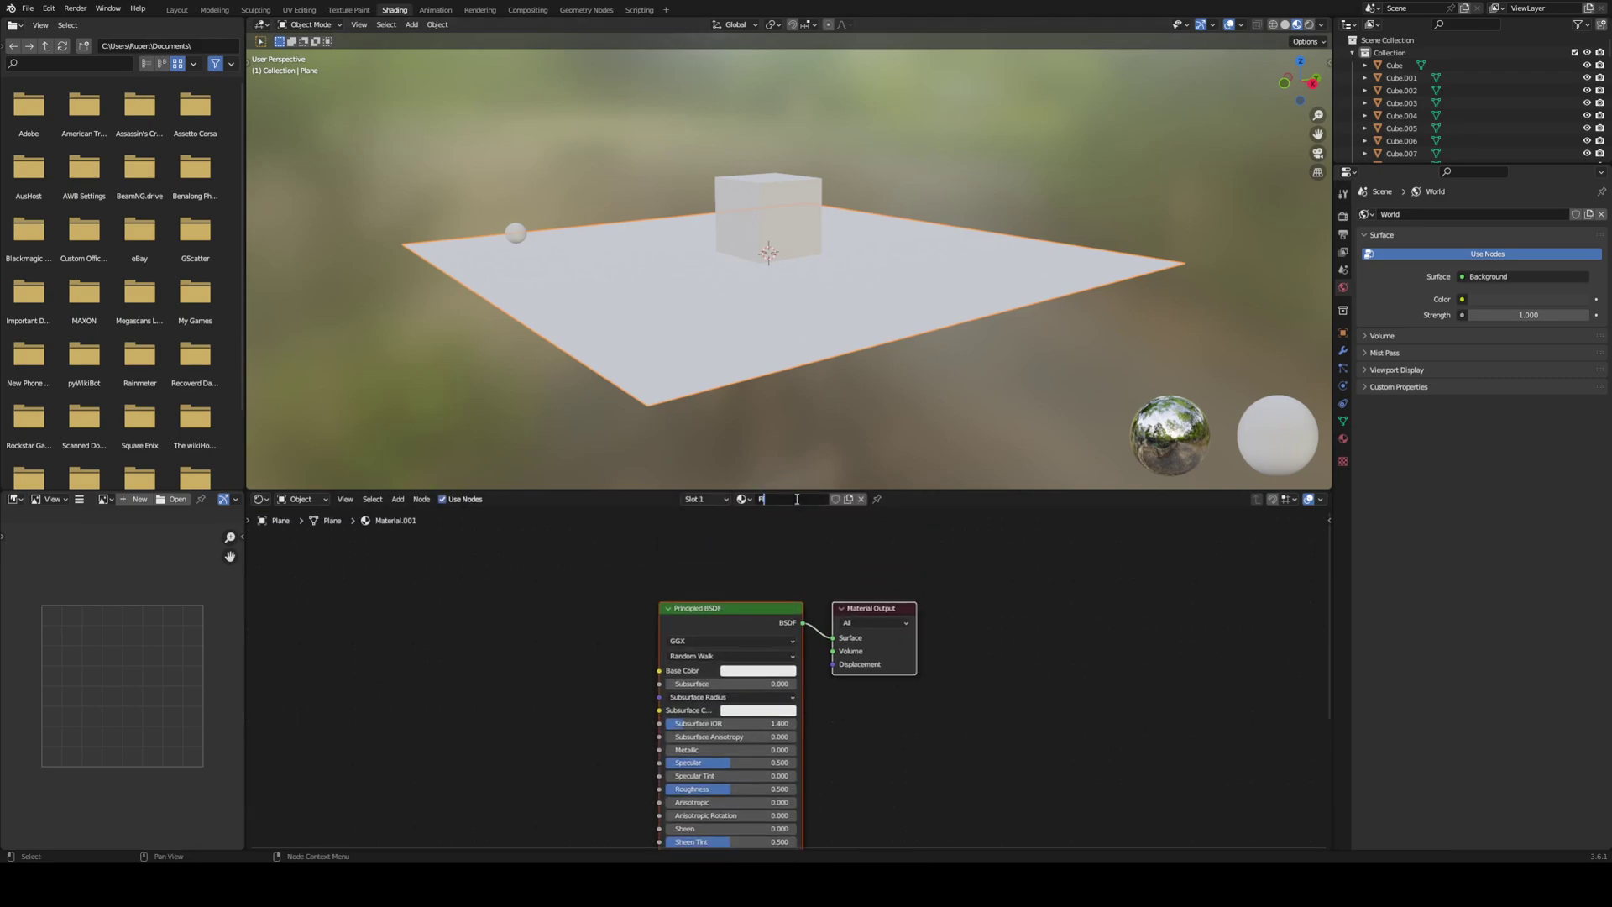
text(n)
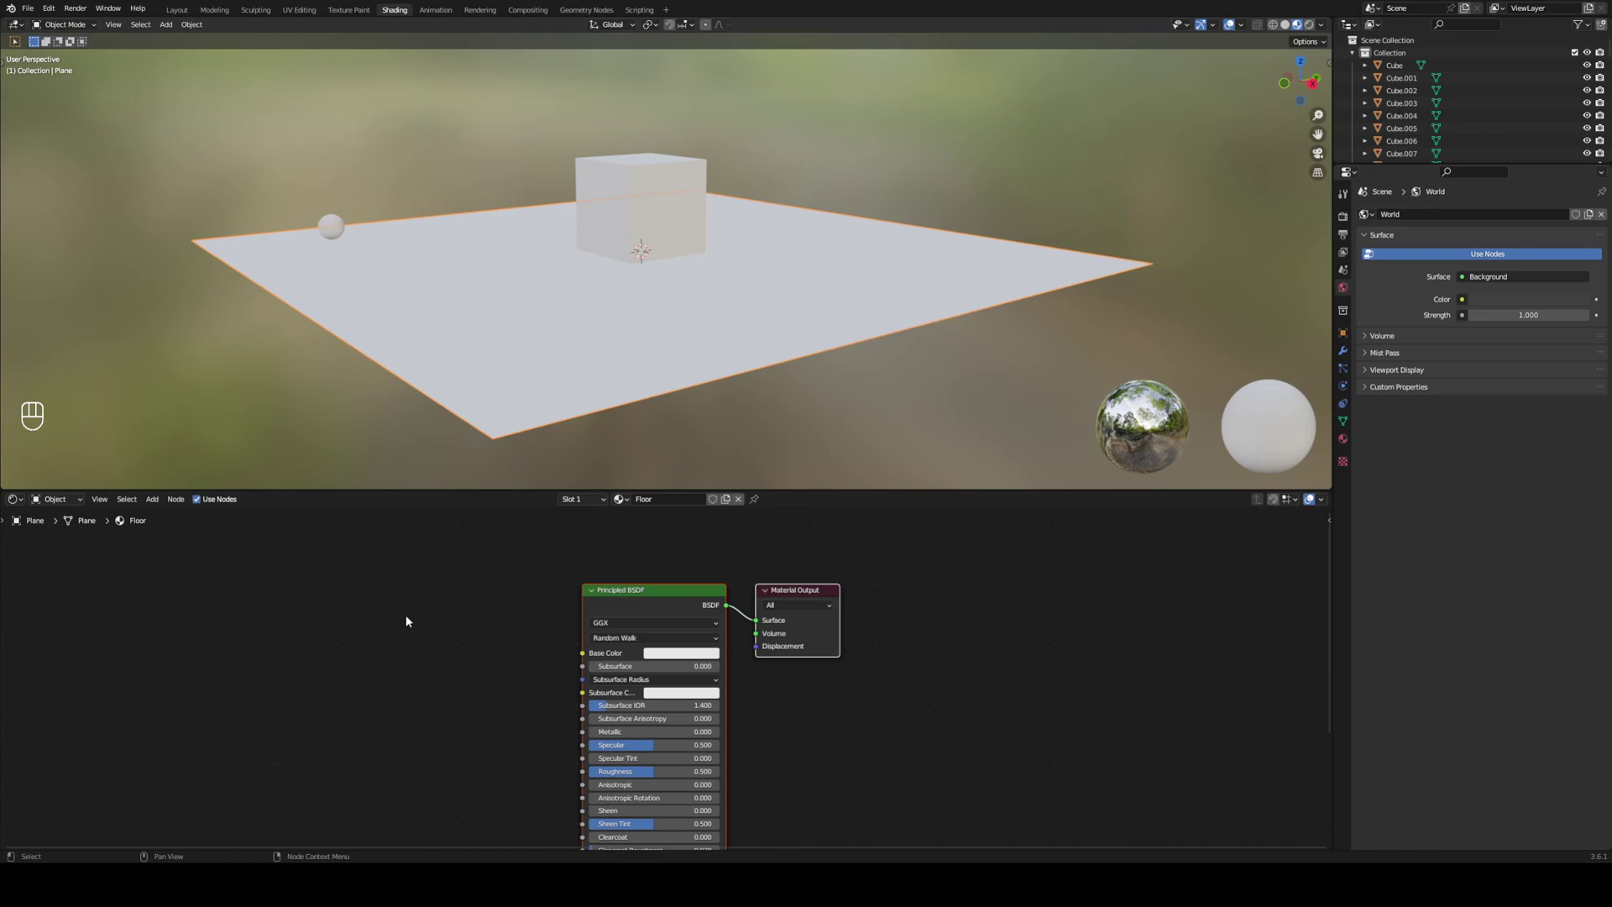
Set the Floor material's base color to black.
scroll(479, 641, up, 4)
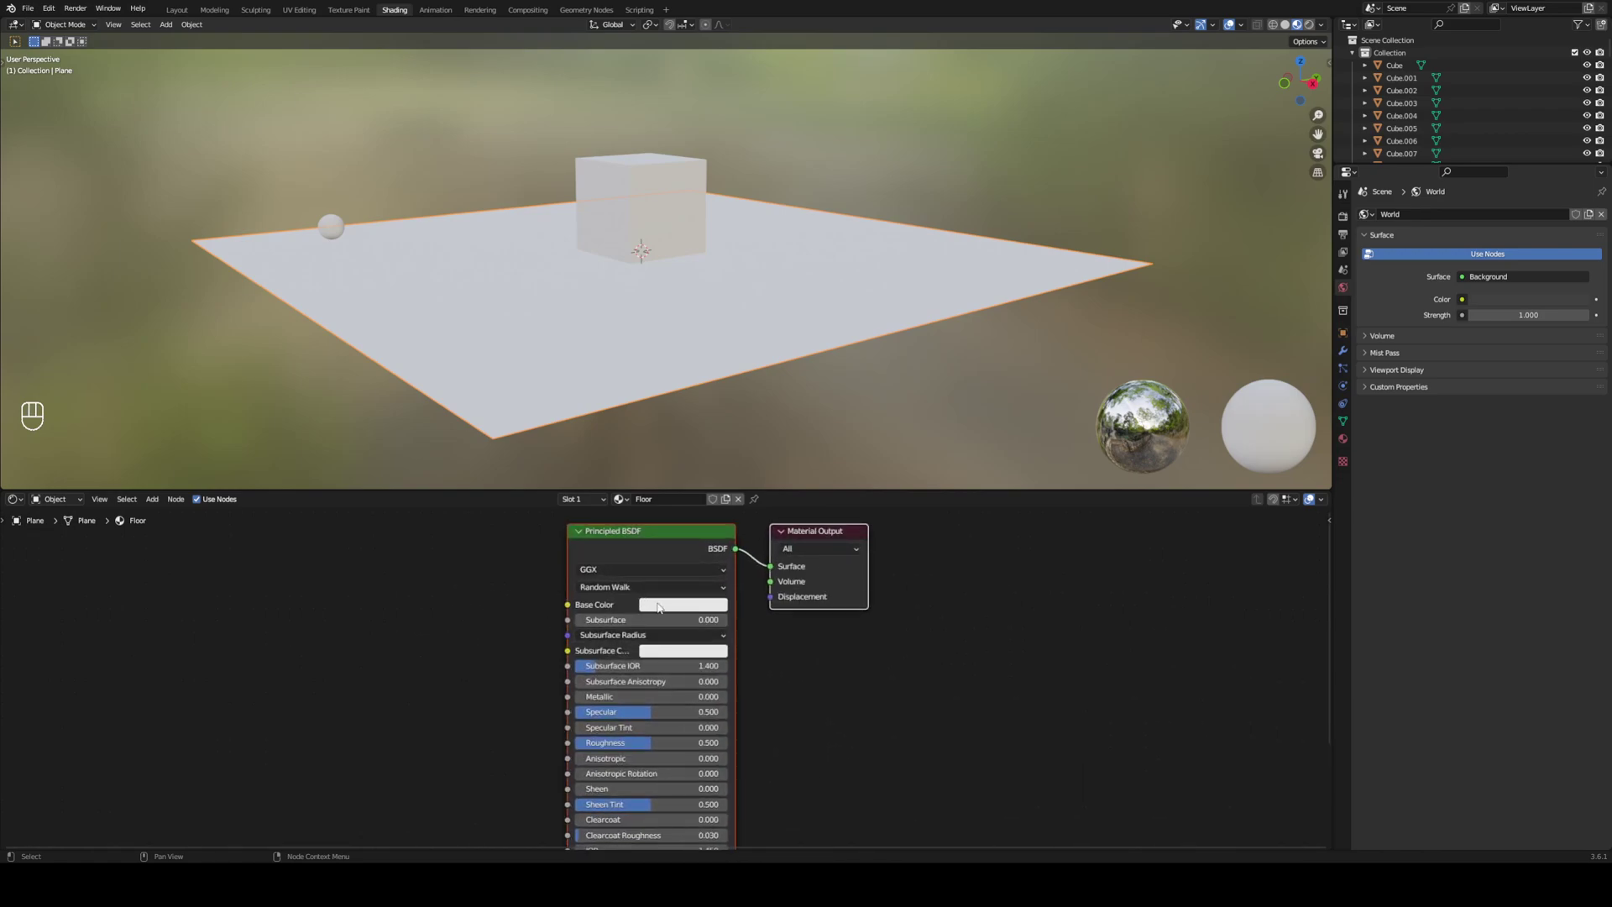
click(679, 640)
drag(801, 374, 801, 485)
scroll(735, 693, down, 2)
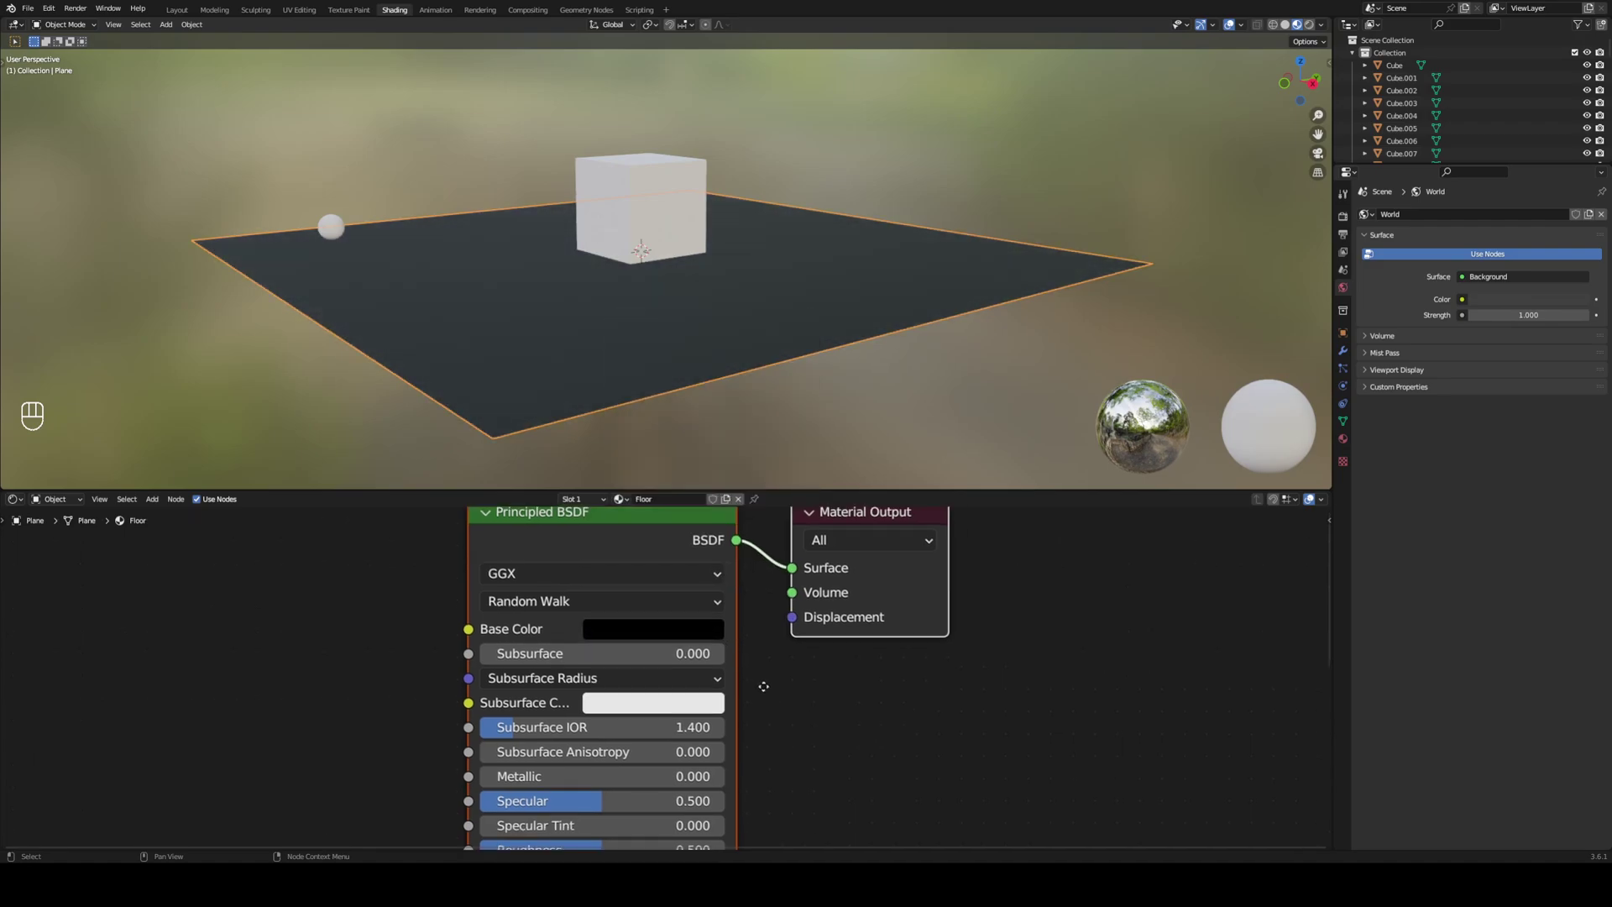
scroll(710, 715, up, 2)
Show the viewport in rendered shading and set the render engine to Cycles with GPU Compute as the device.
scroll(705, 289, up, 5)
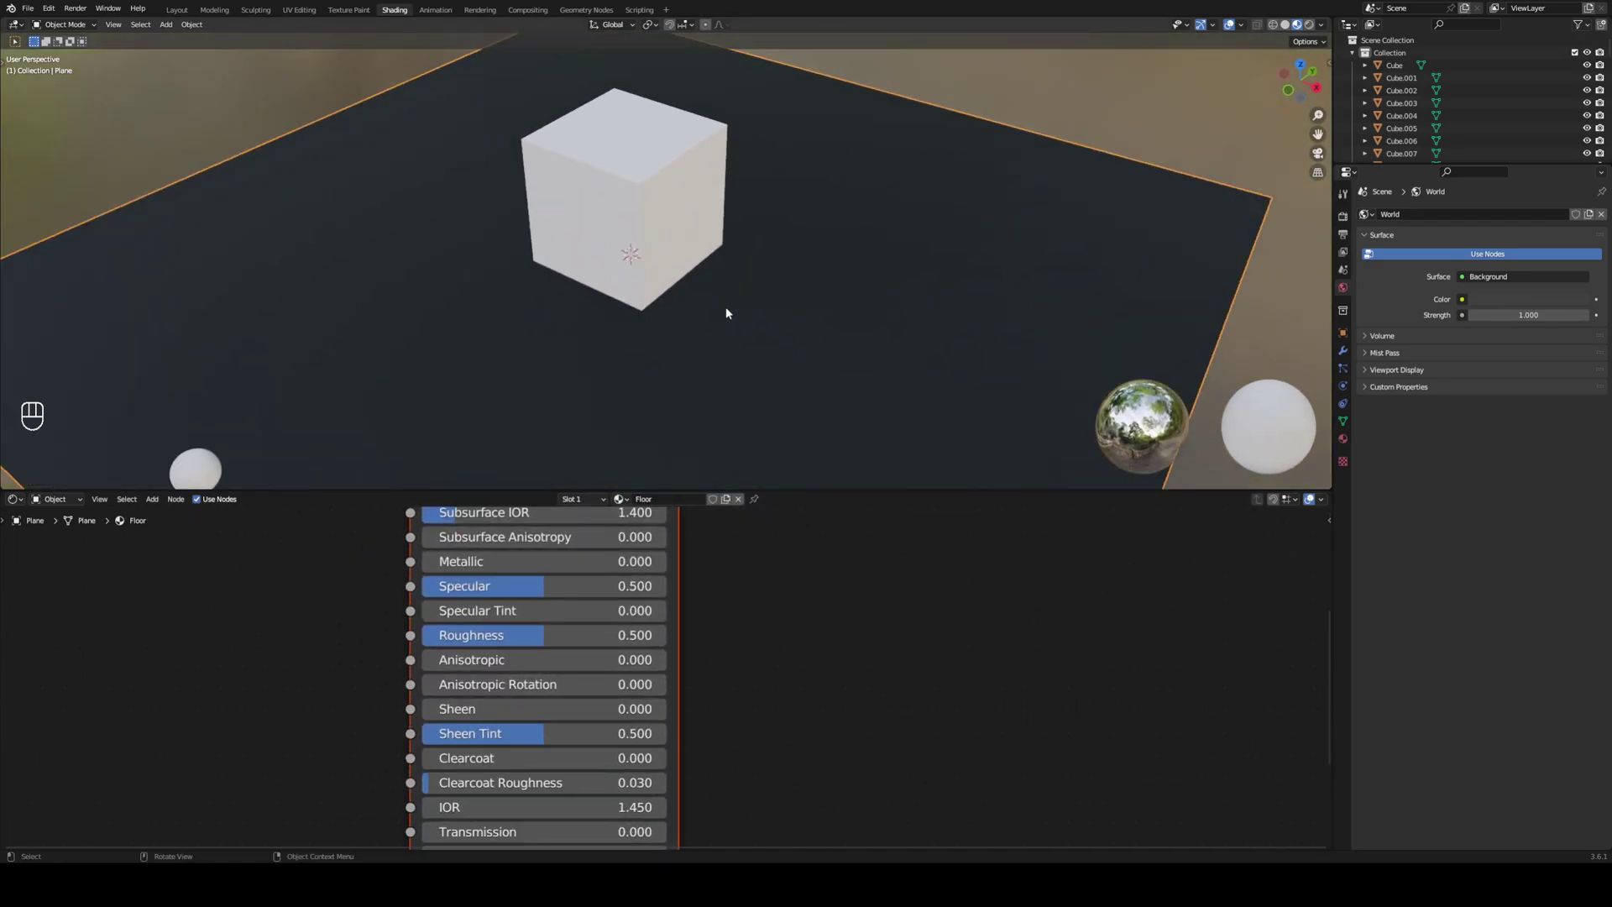
click(1309, 25)
click(1344, 216)
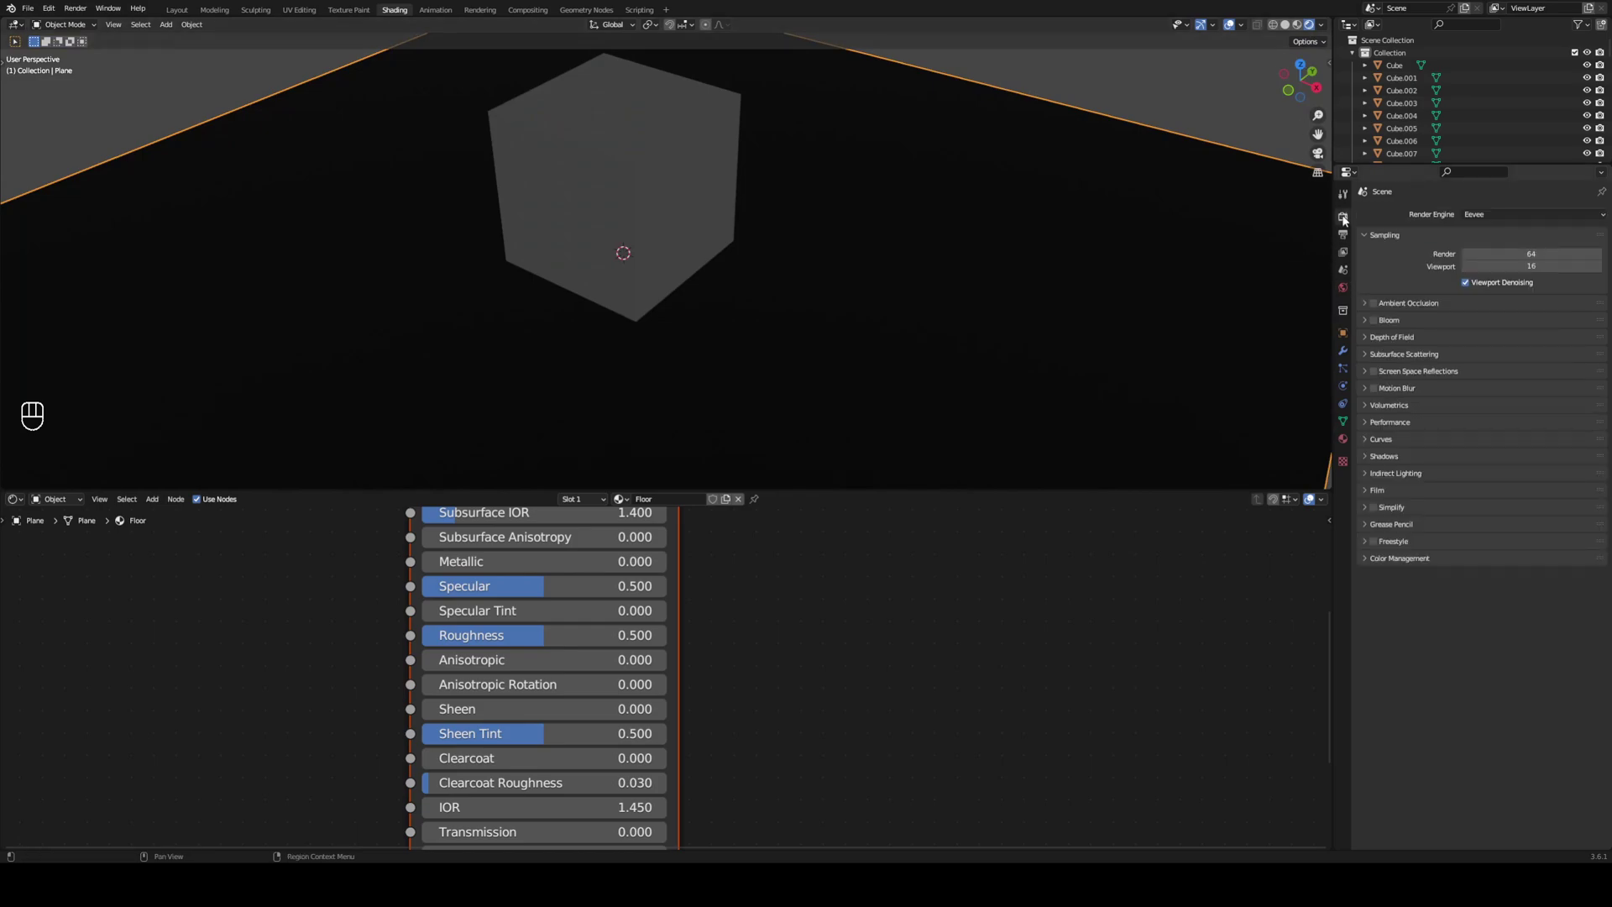
click(1506, 214)
click(1489, 259)
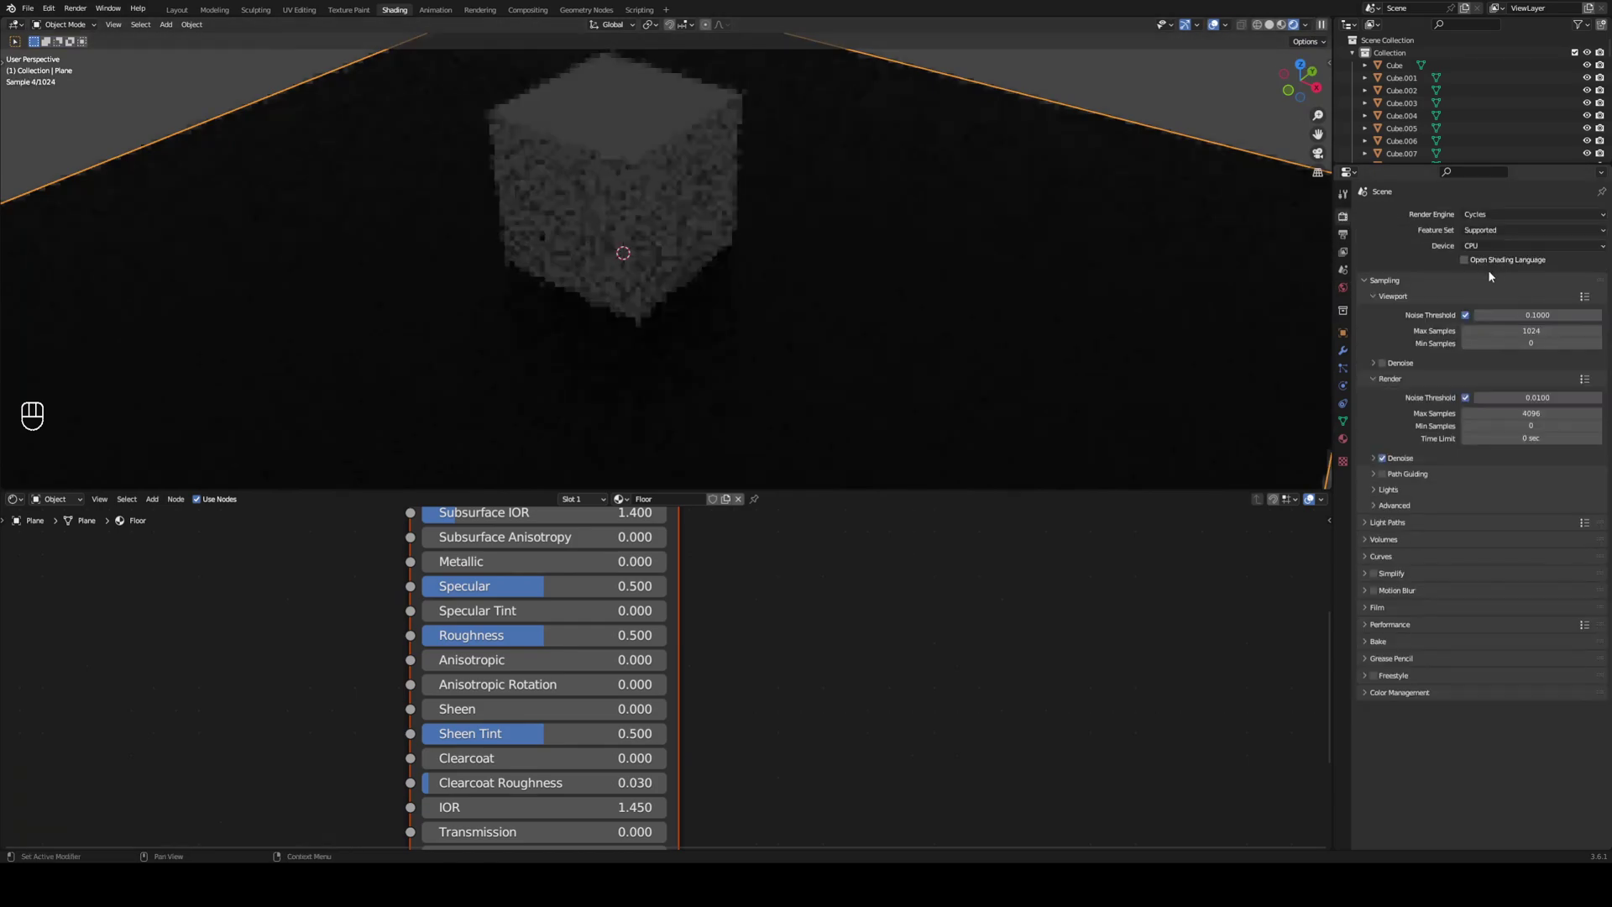
click(1490, 247)
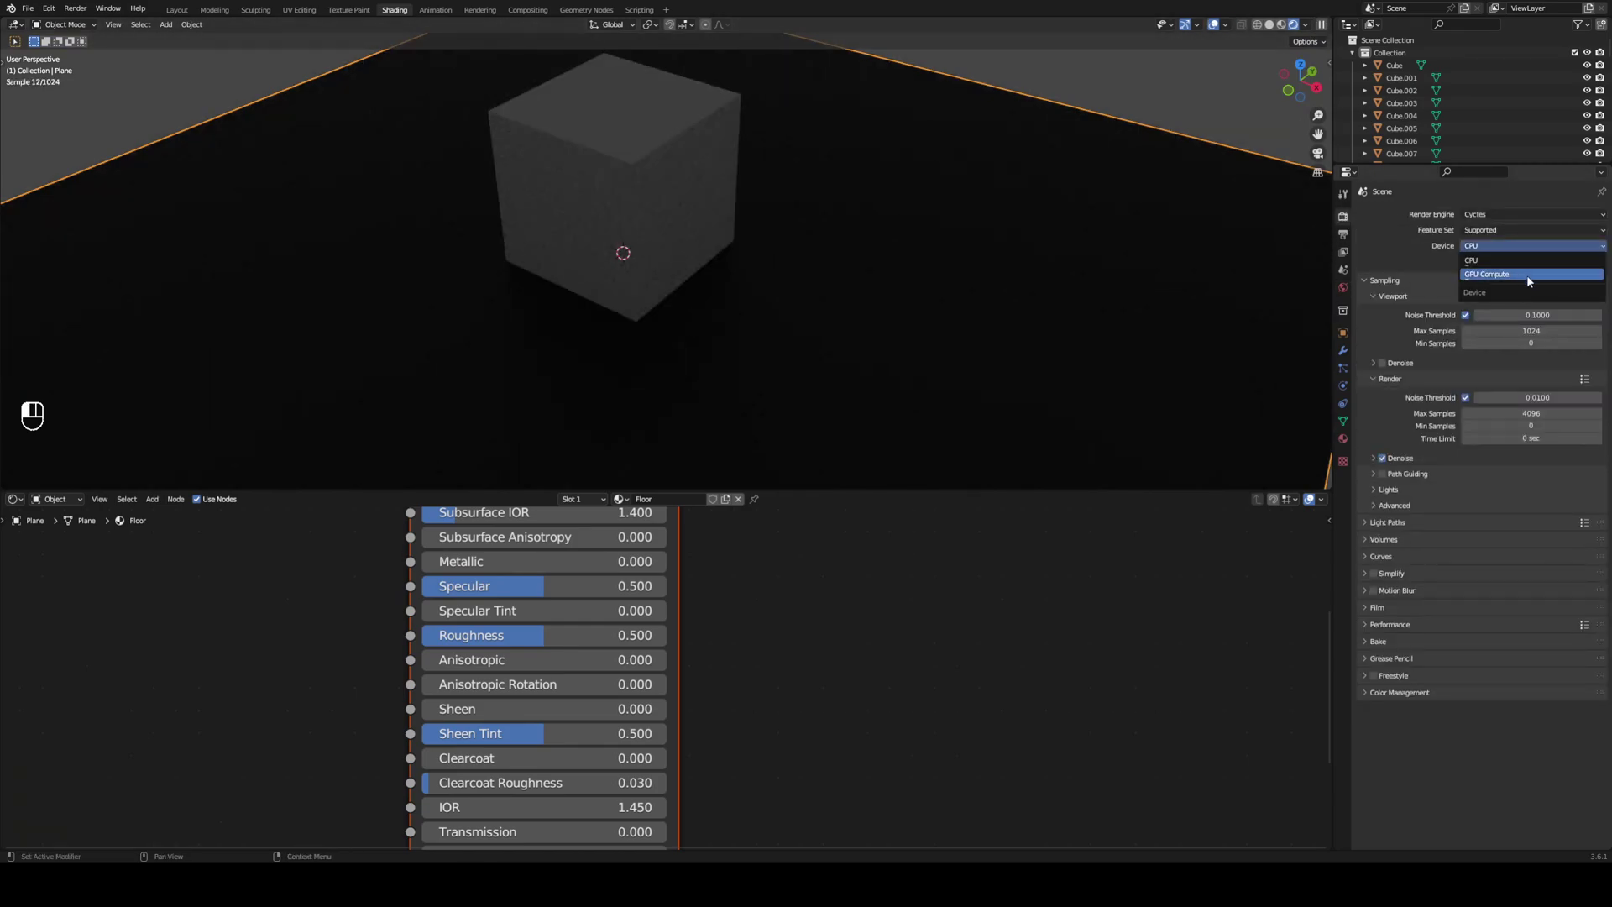
click(1527, 275)
Turn off Scene World in the rendered viewport's lighting so the preview HDRI lights the scene.
scroll(1034, 254, down, 3)
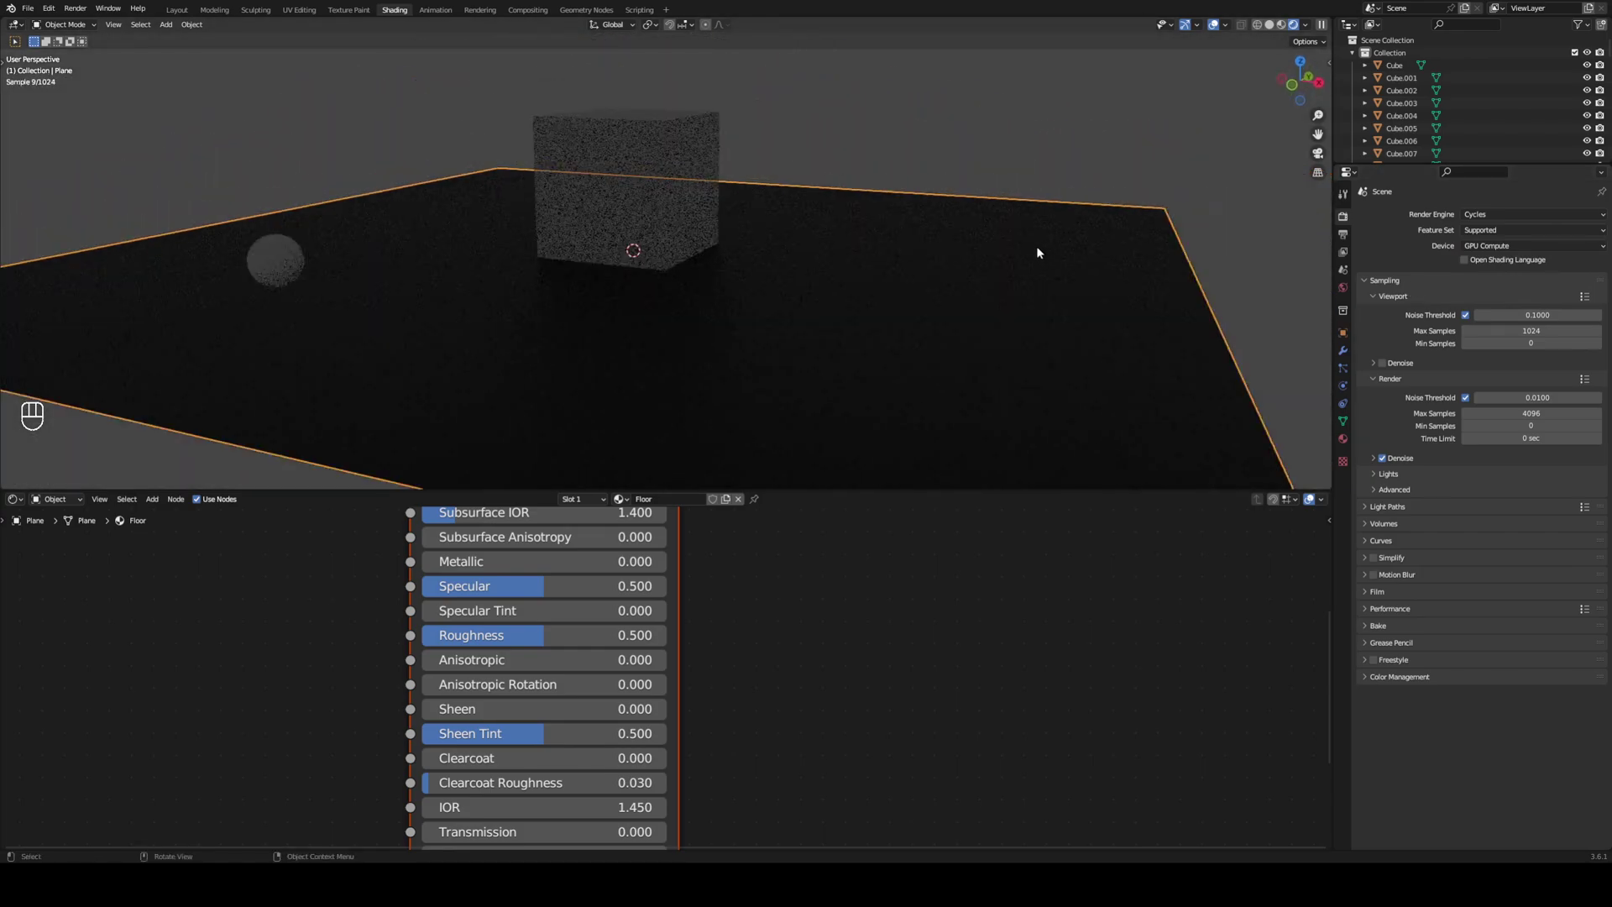
click(1306, 25)
click(1255, 100)
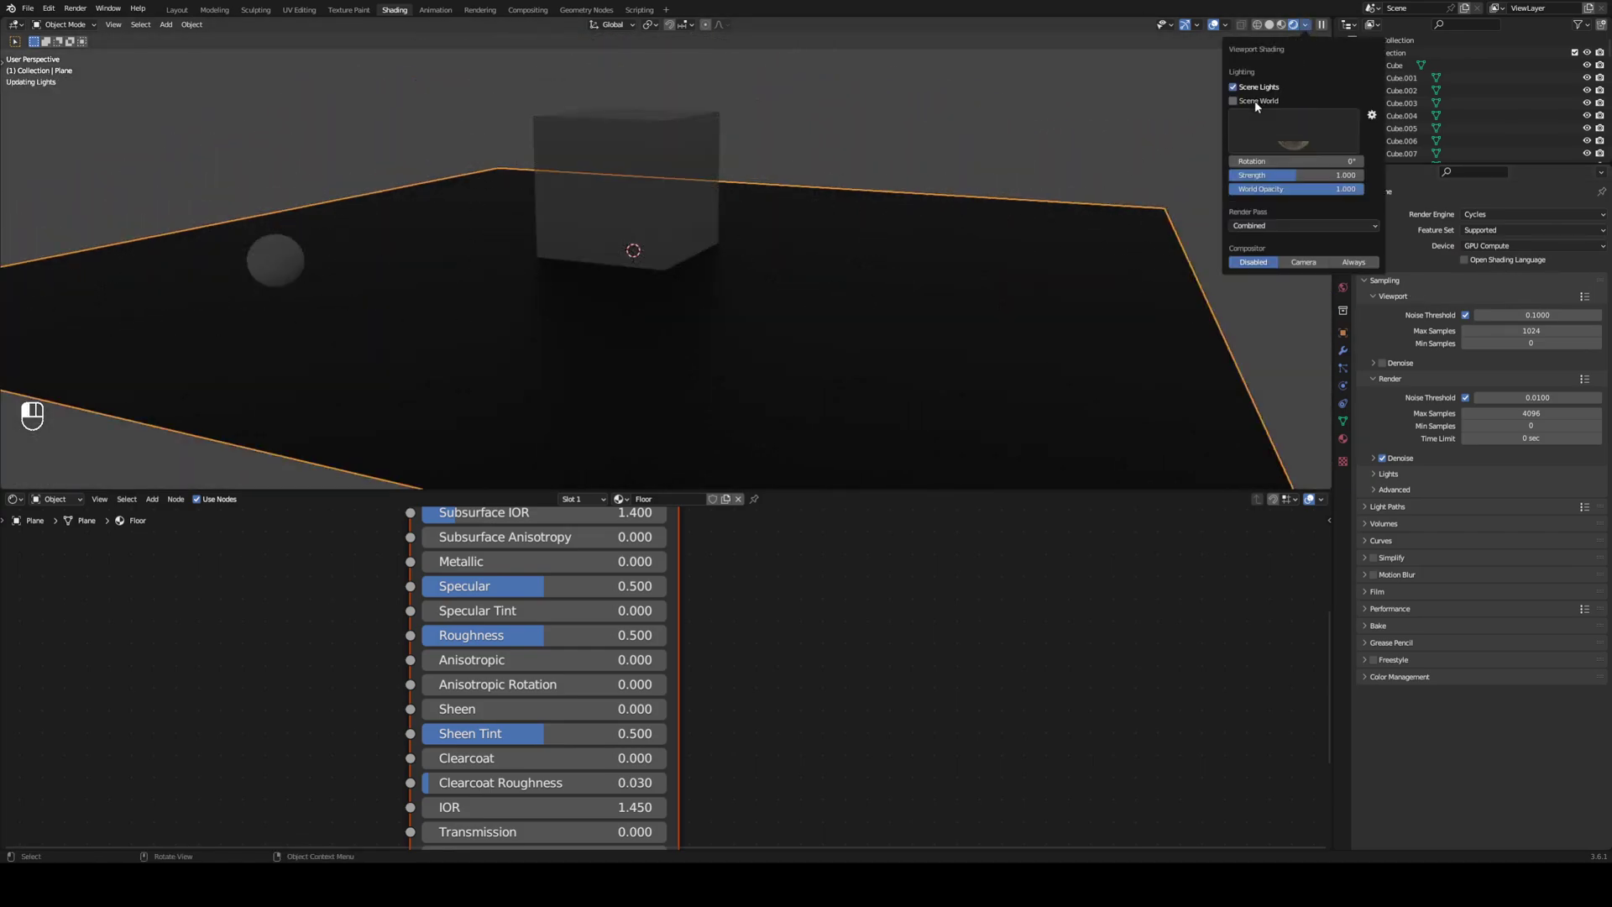
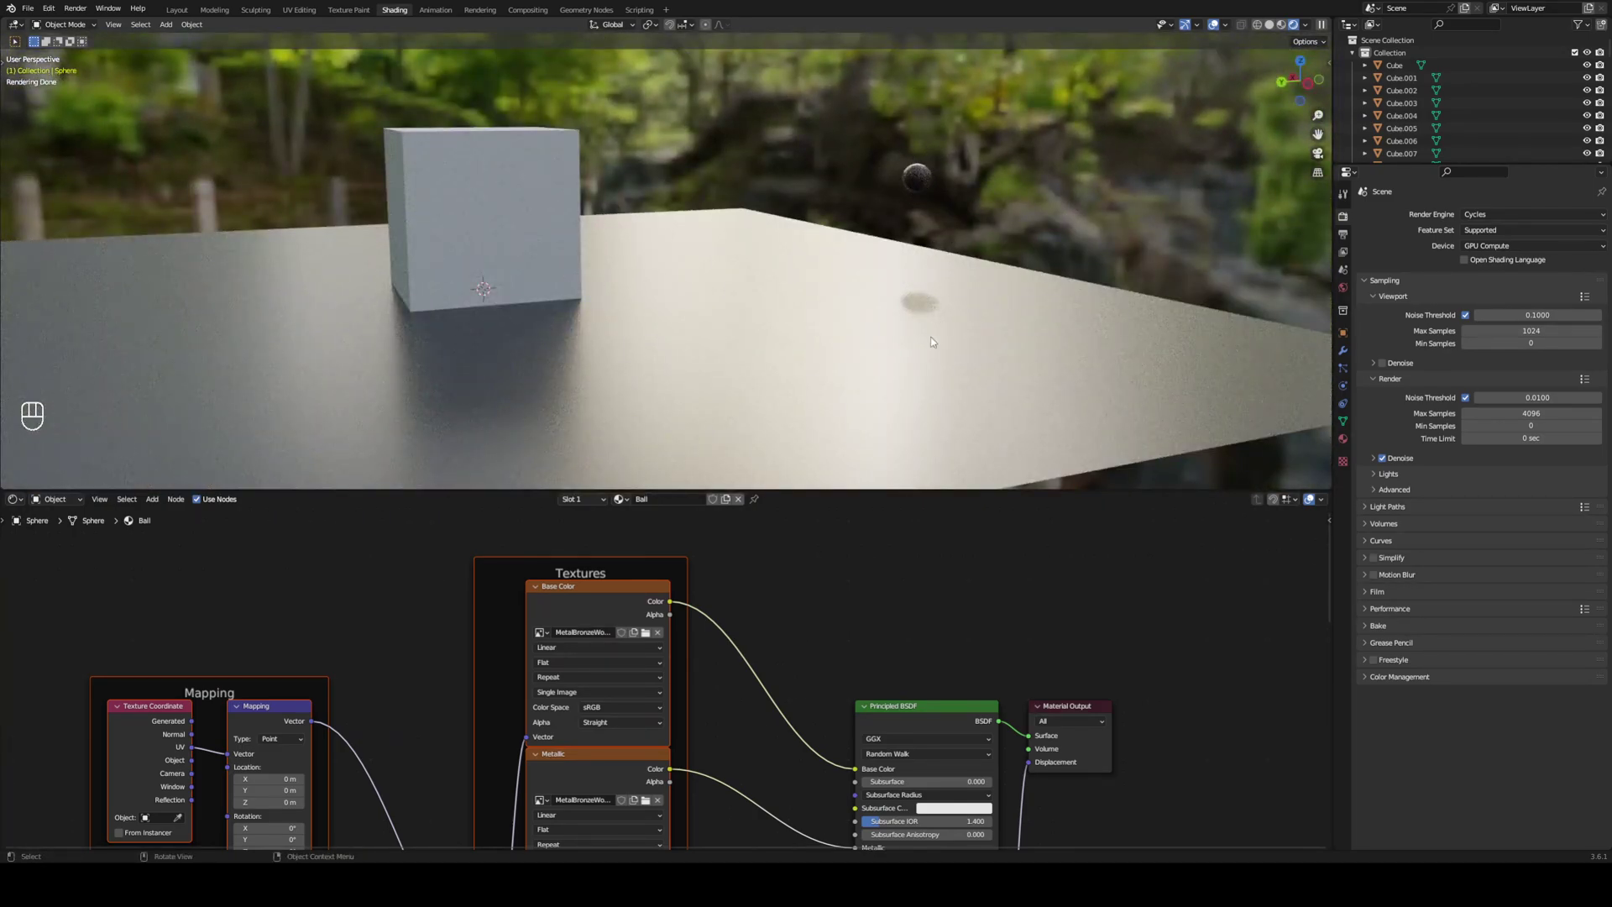
Inspect the materials of the block and the ground plane, examining the Floor material's shader node settings.
middle_drag(843, 395, 842, 407)
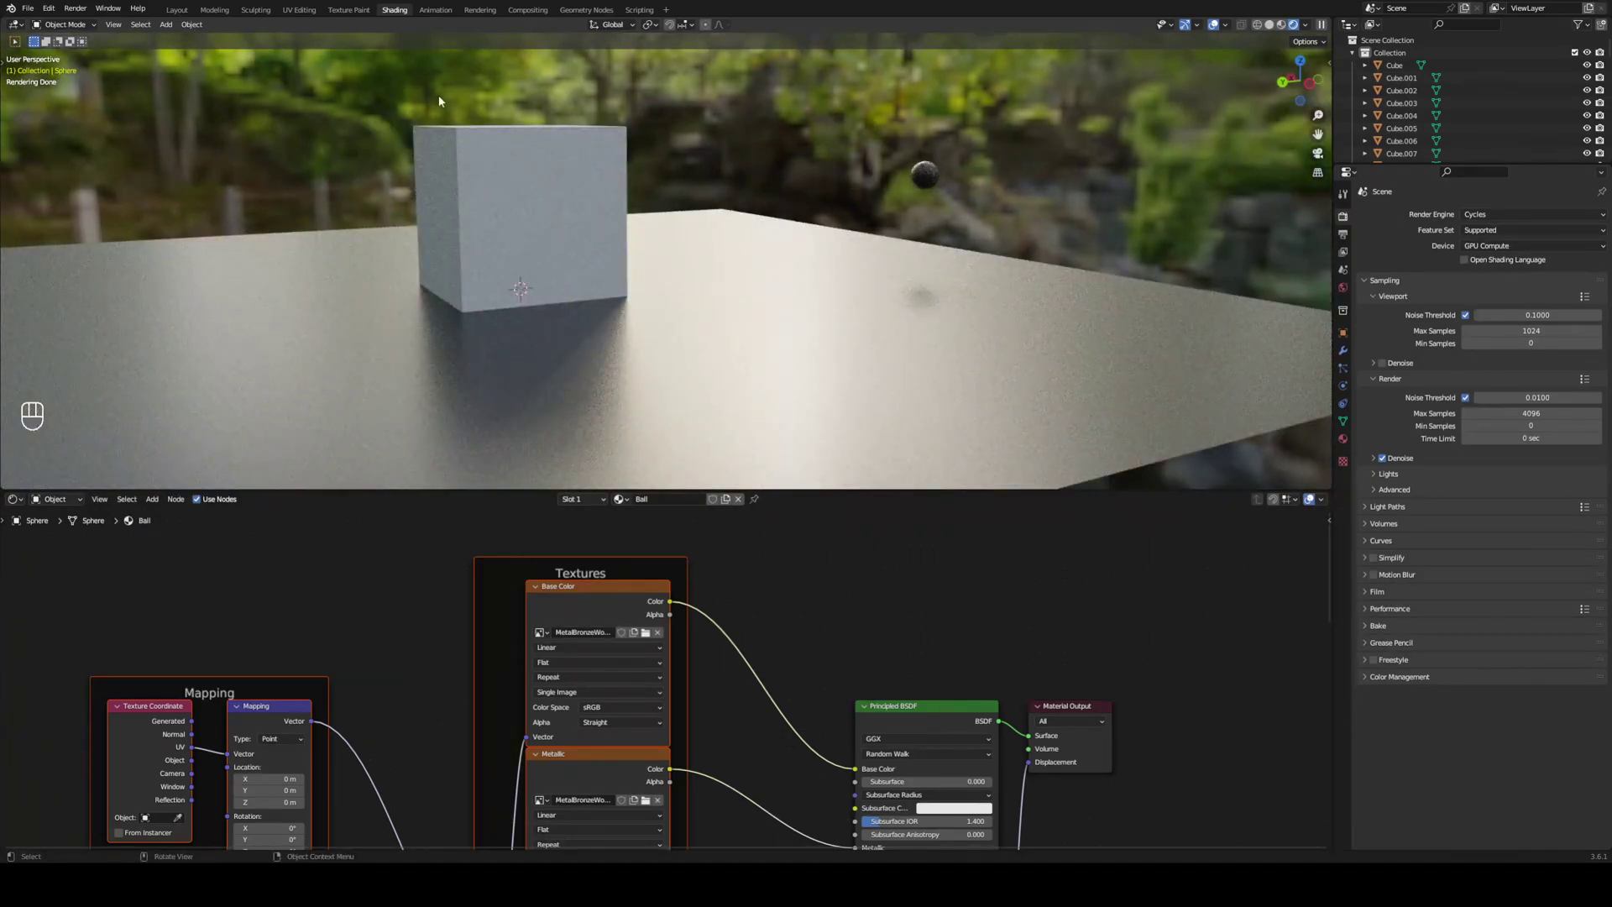
click(612, 161)
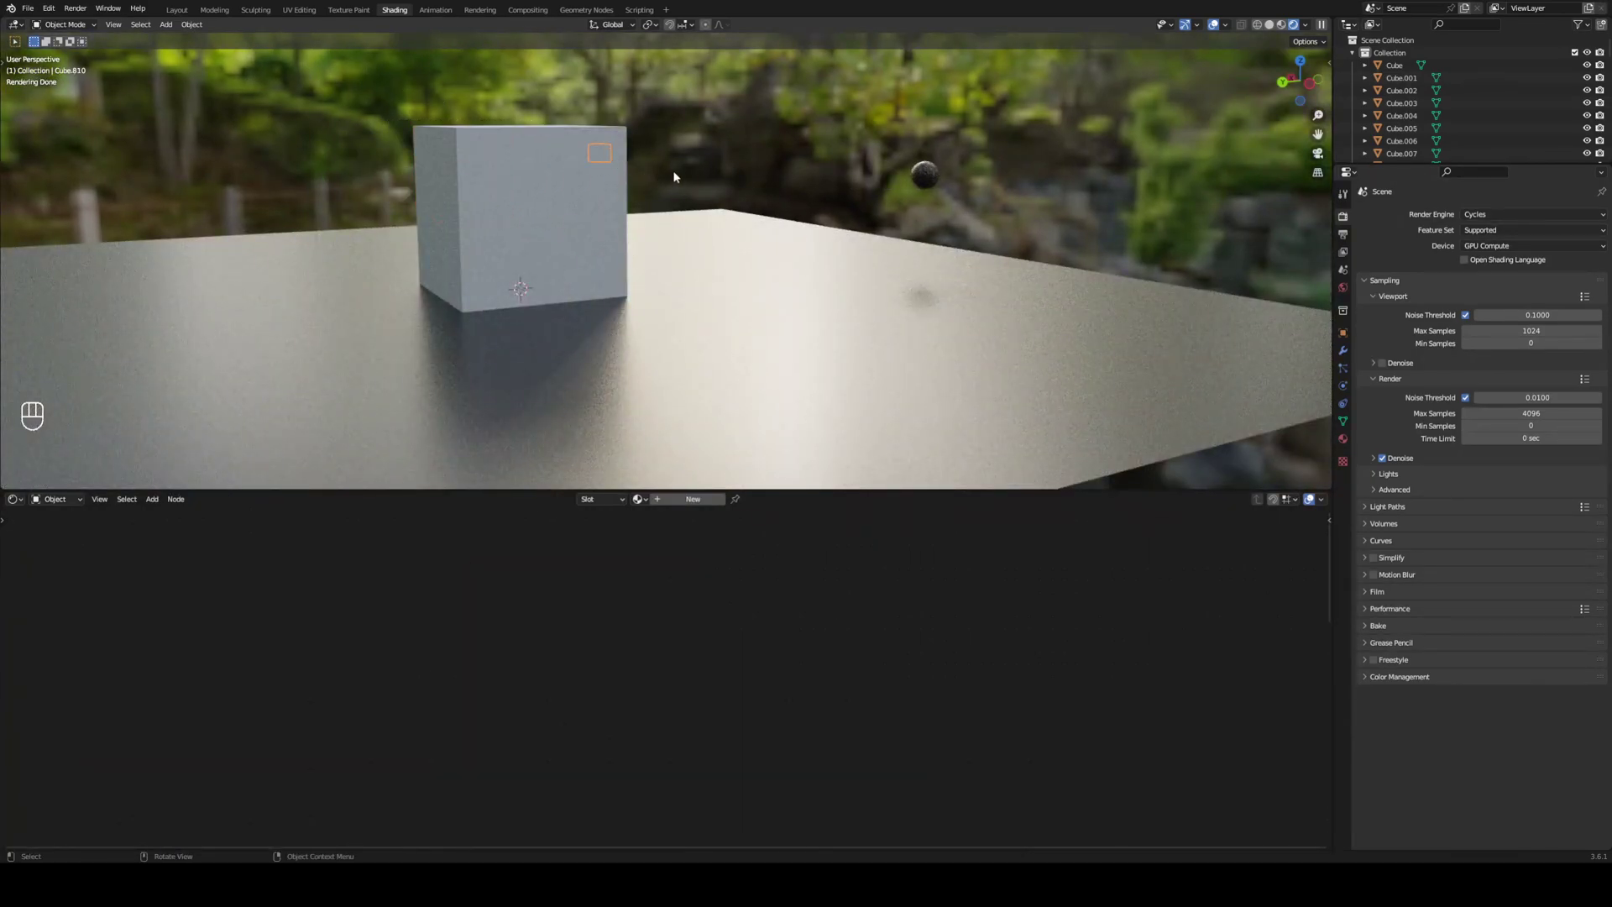
middle_drag(669, 168, 484, 252)
click(670, 260)
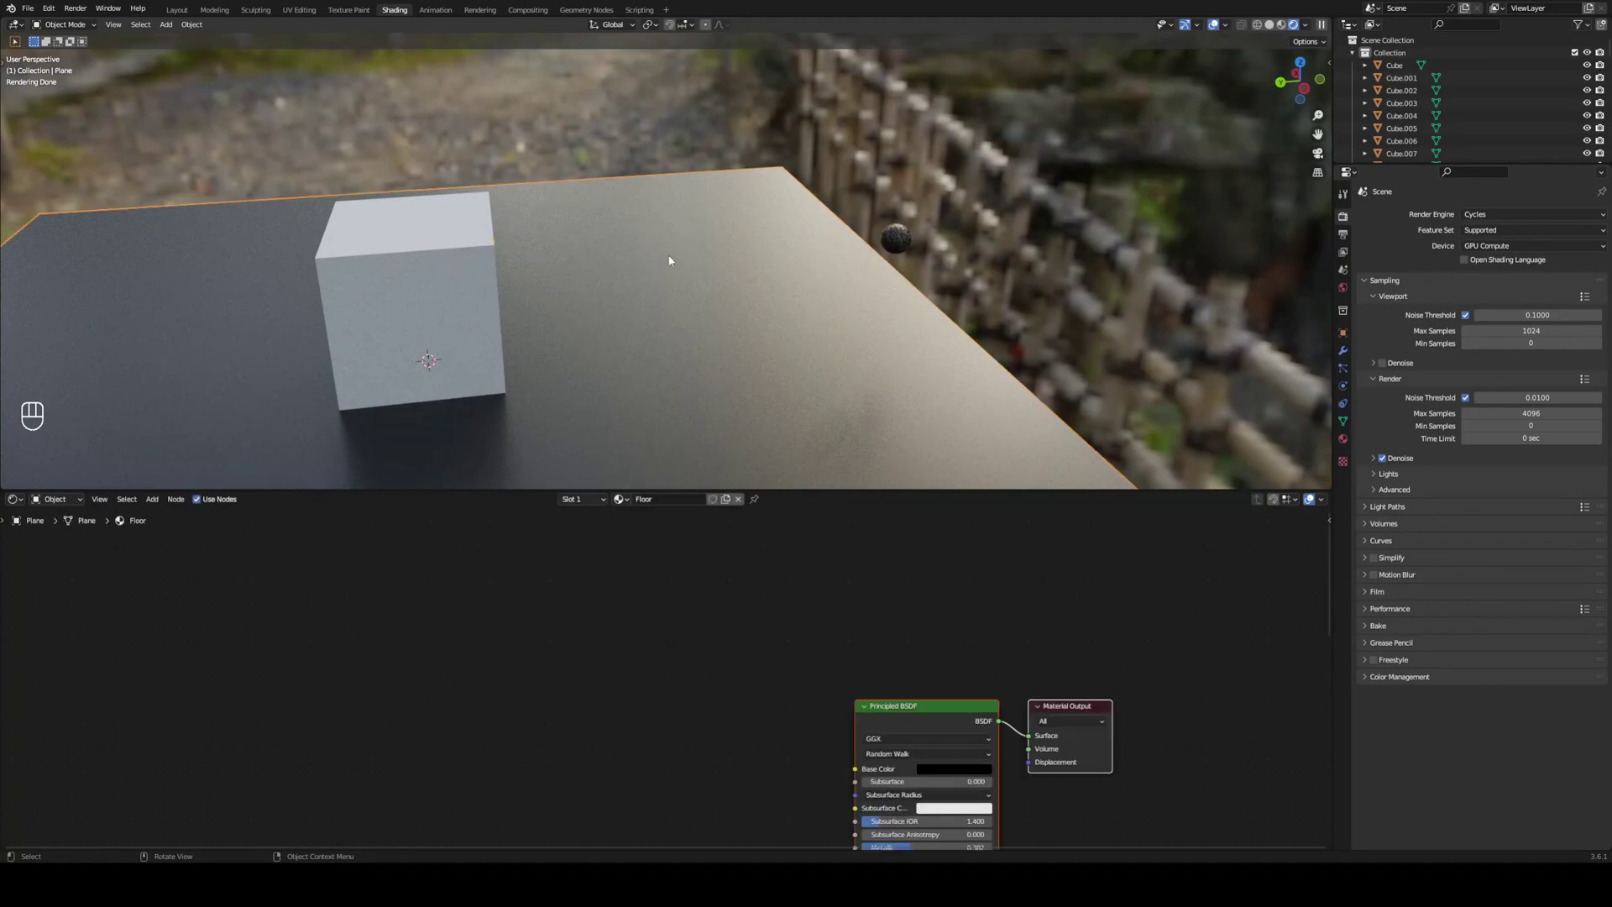
middle_drag(781, 653, 538, 522)
scroll(486, 839, down, 1)
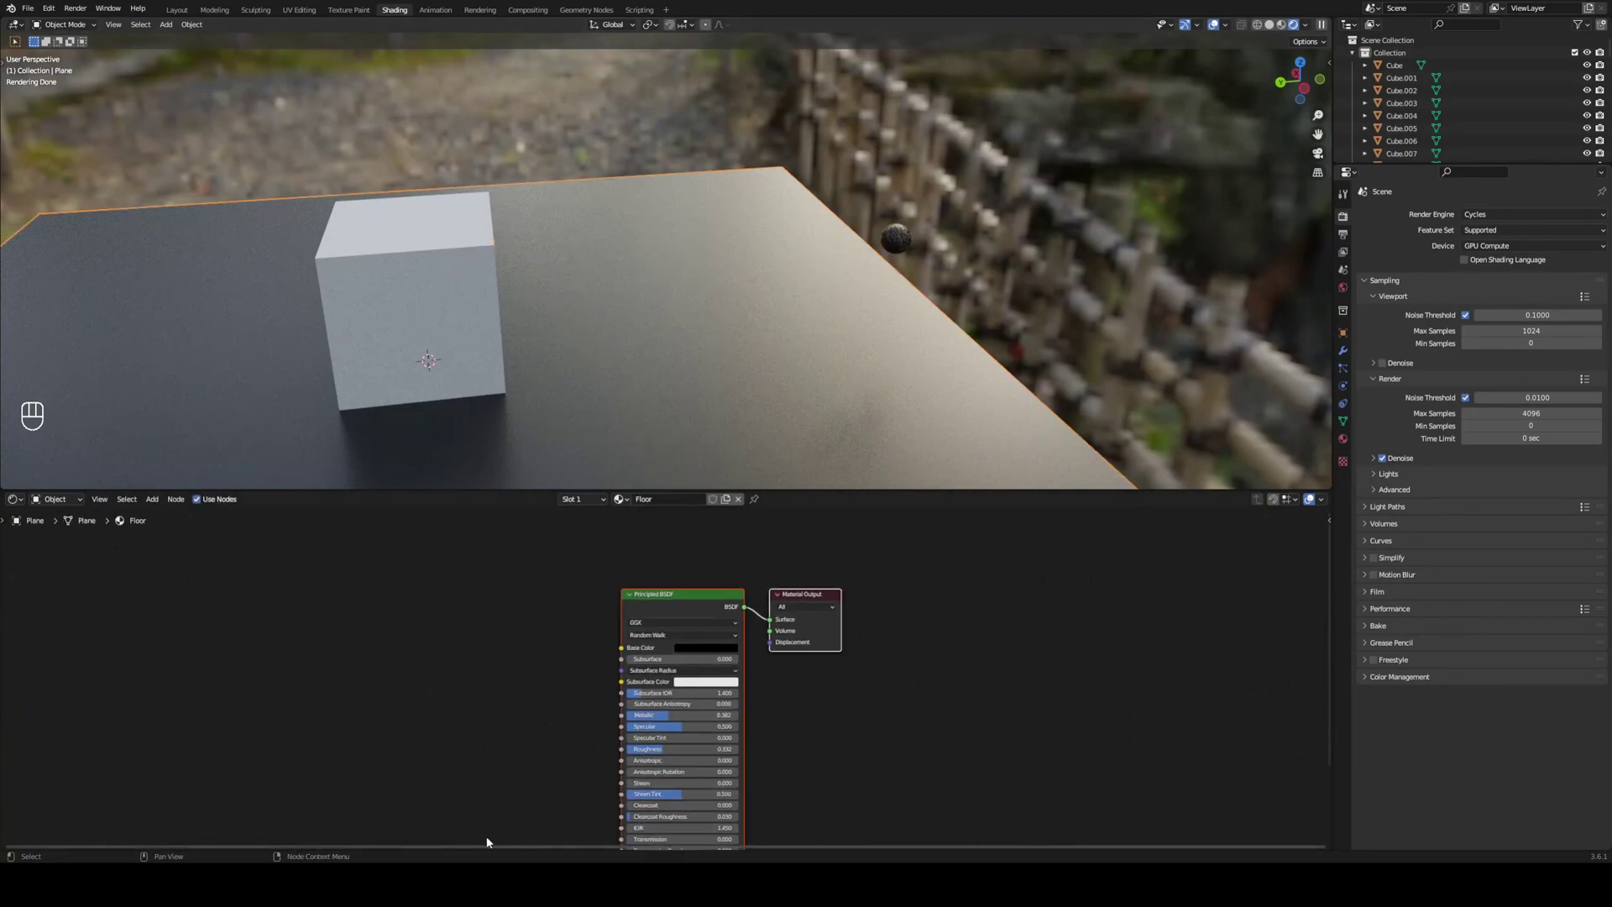
scroll(521, 702, up, 2)
middle_drag(522, 703, 666, 600)
middle_drag(479, 562, 459, 650)
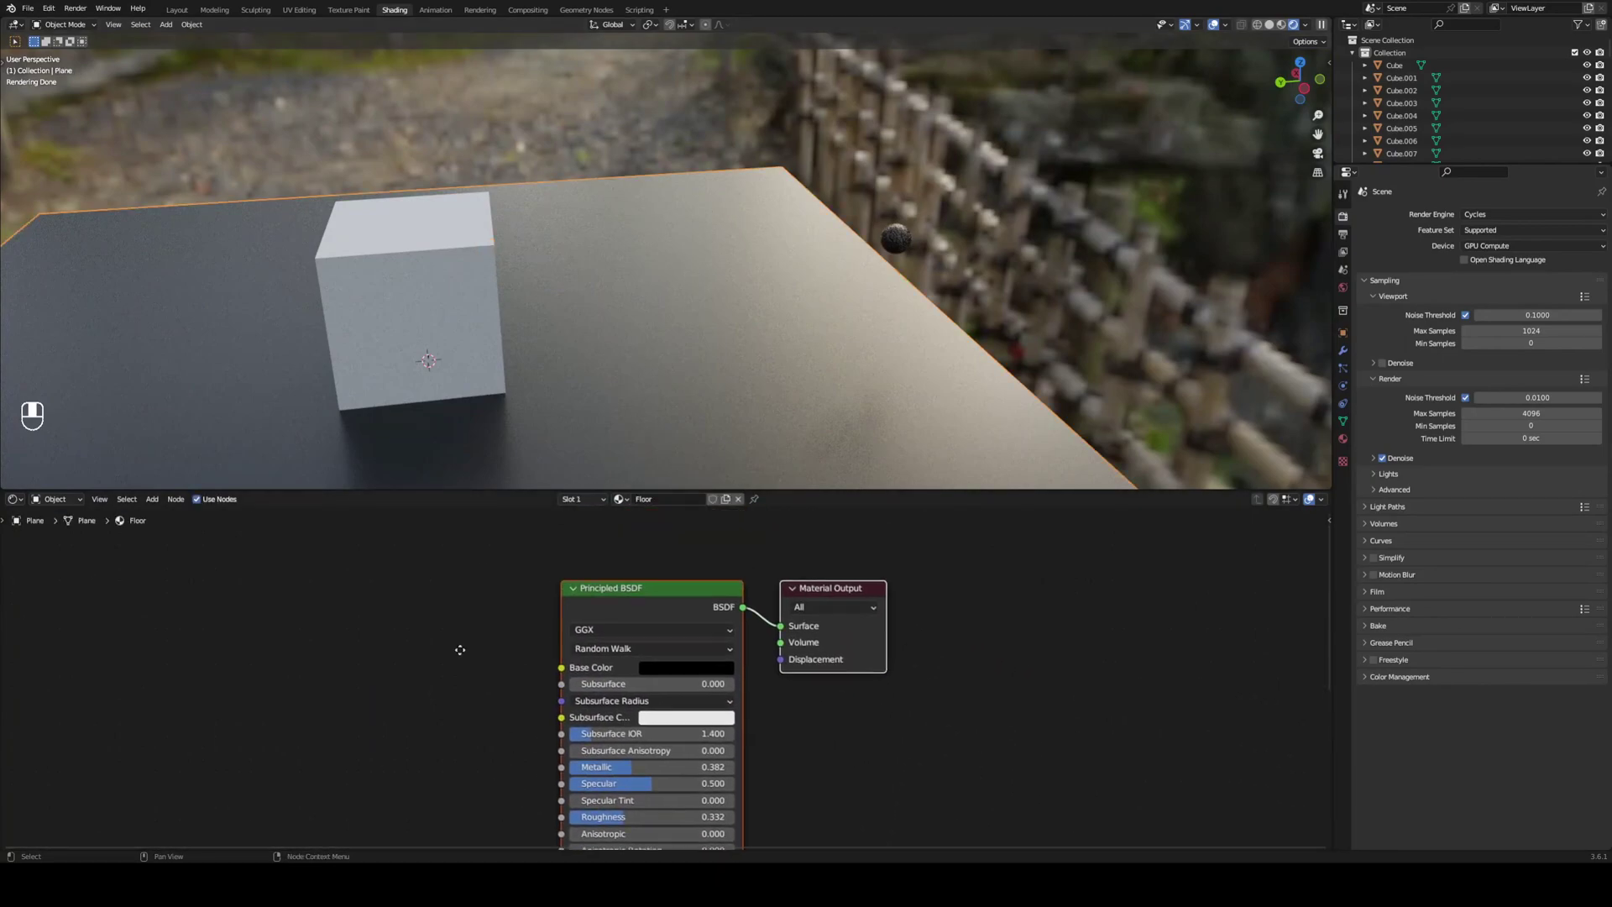
scroll(404, 591, down, 2)
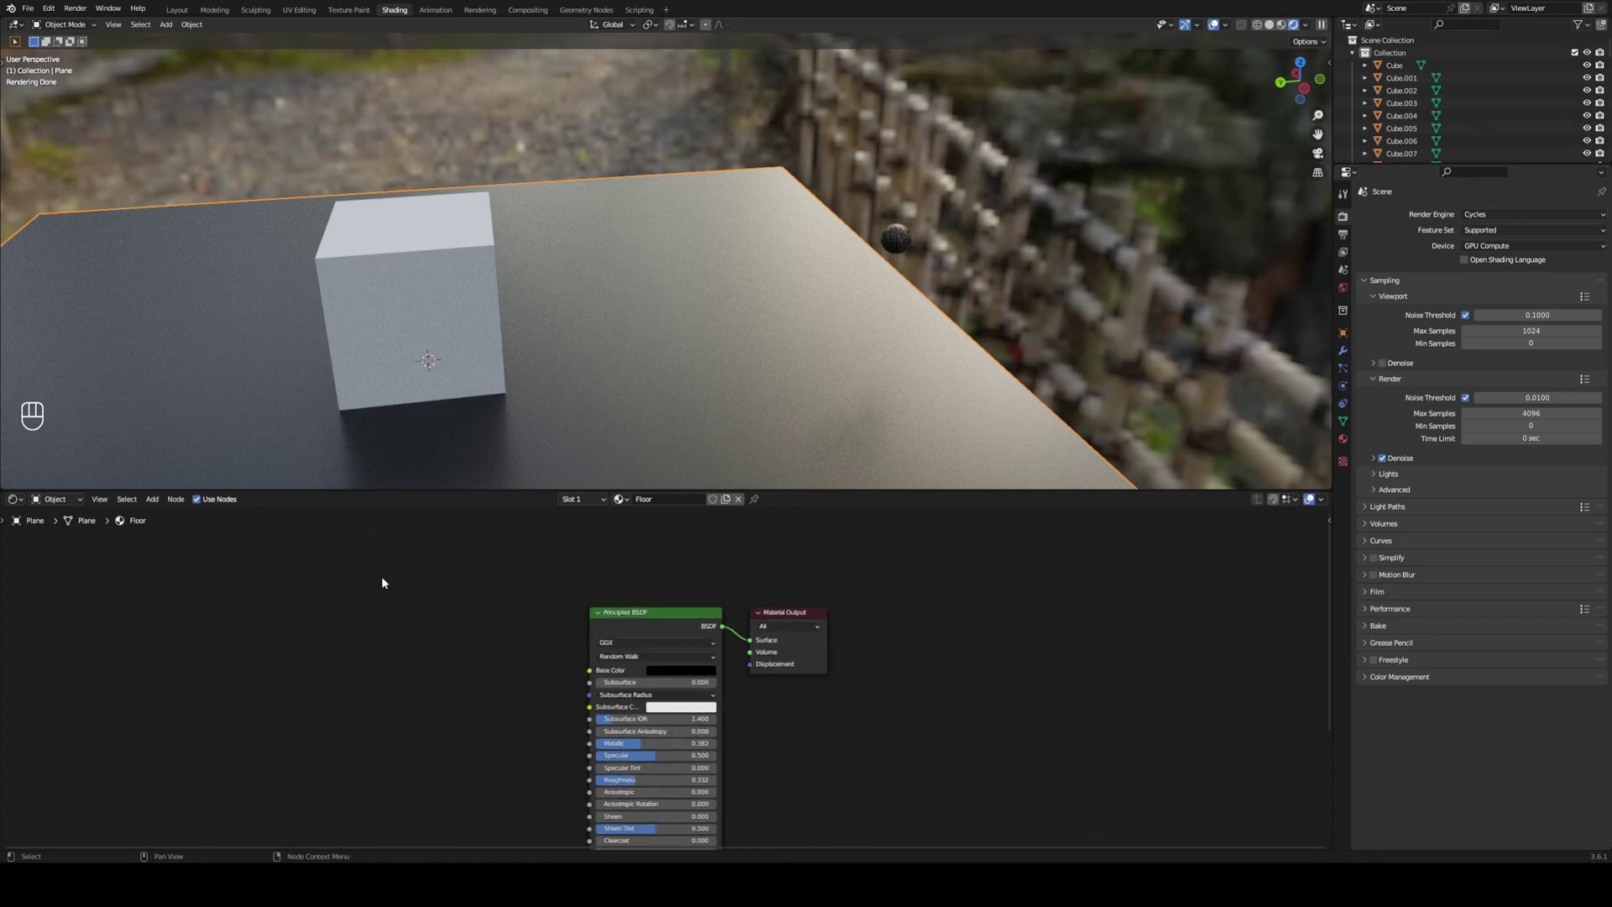
Give the small cube at the block's upper corner a new material built from the Marble062 color, roughness and normal textures.
click(490, 250)
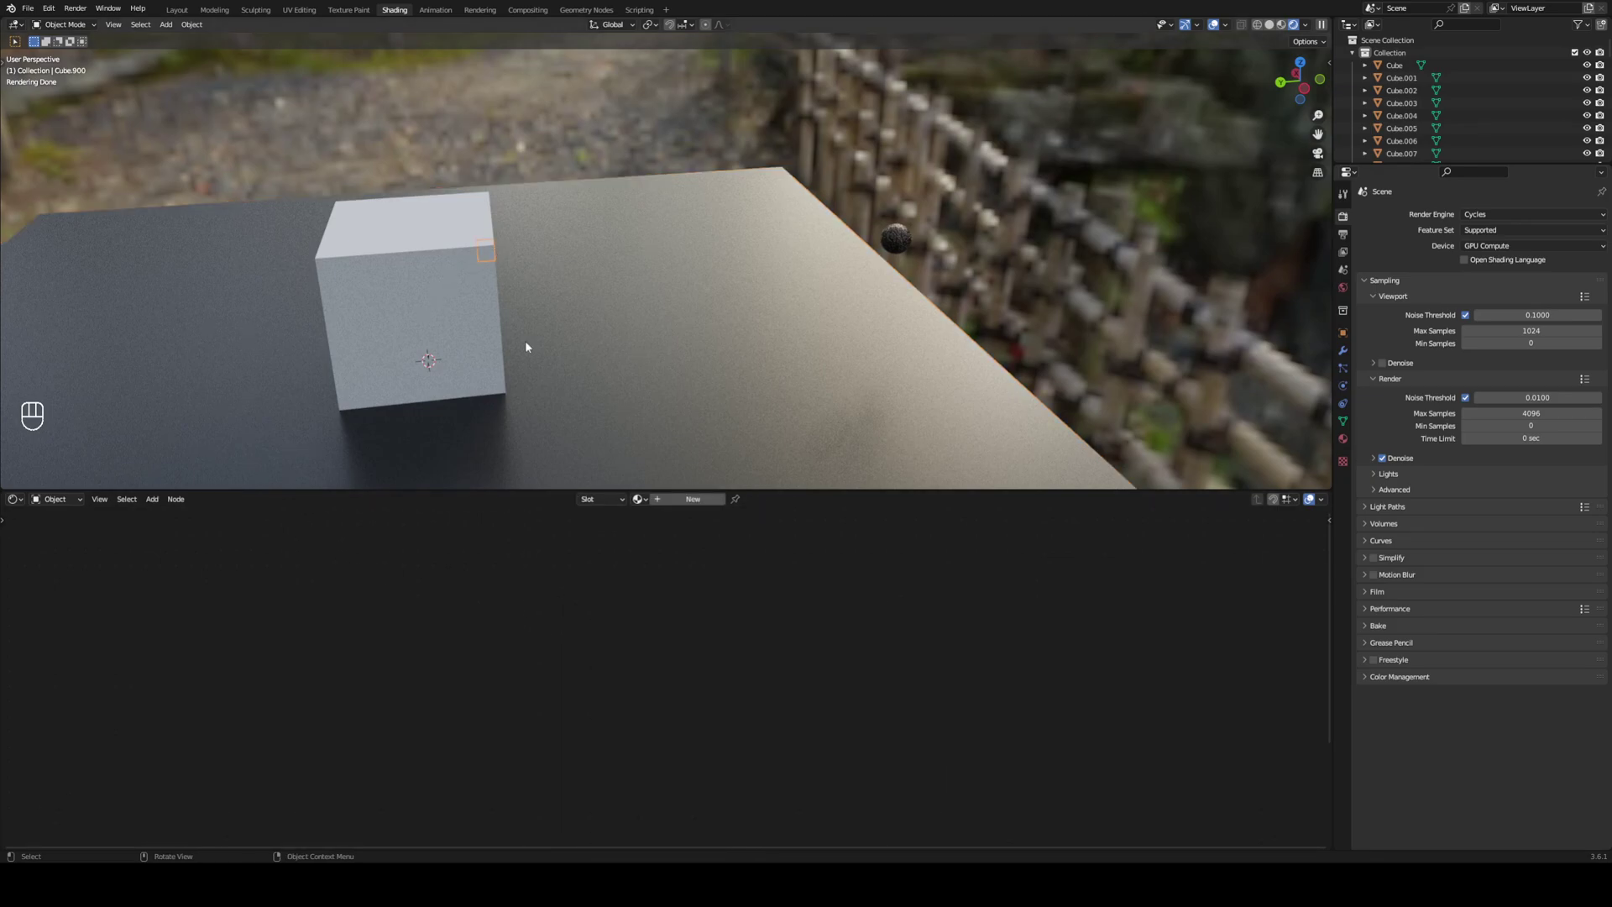
click(694, 500)
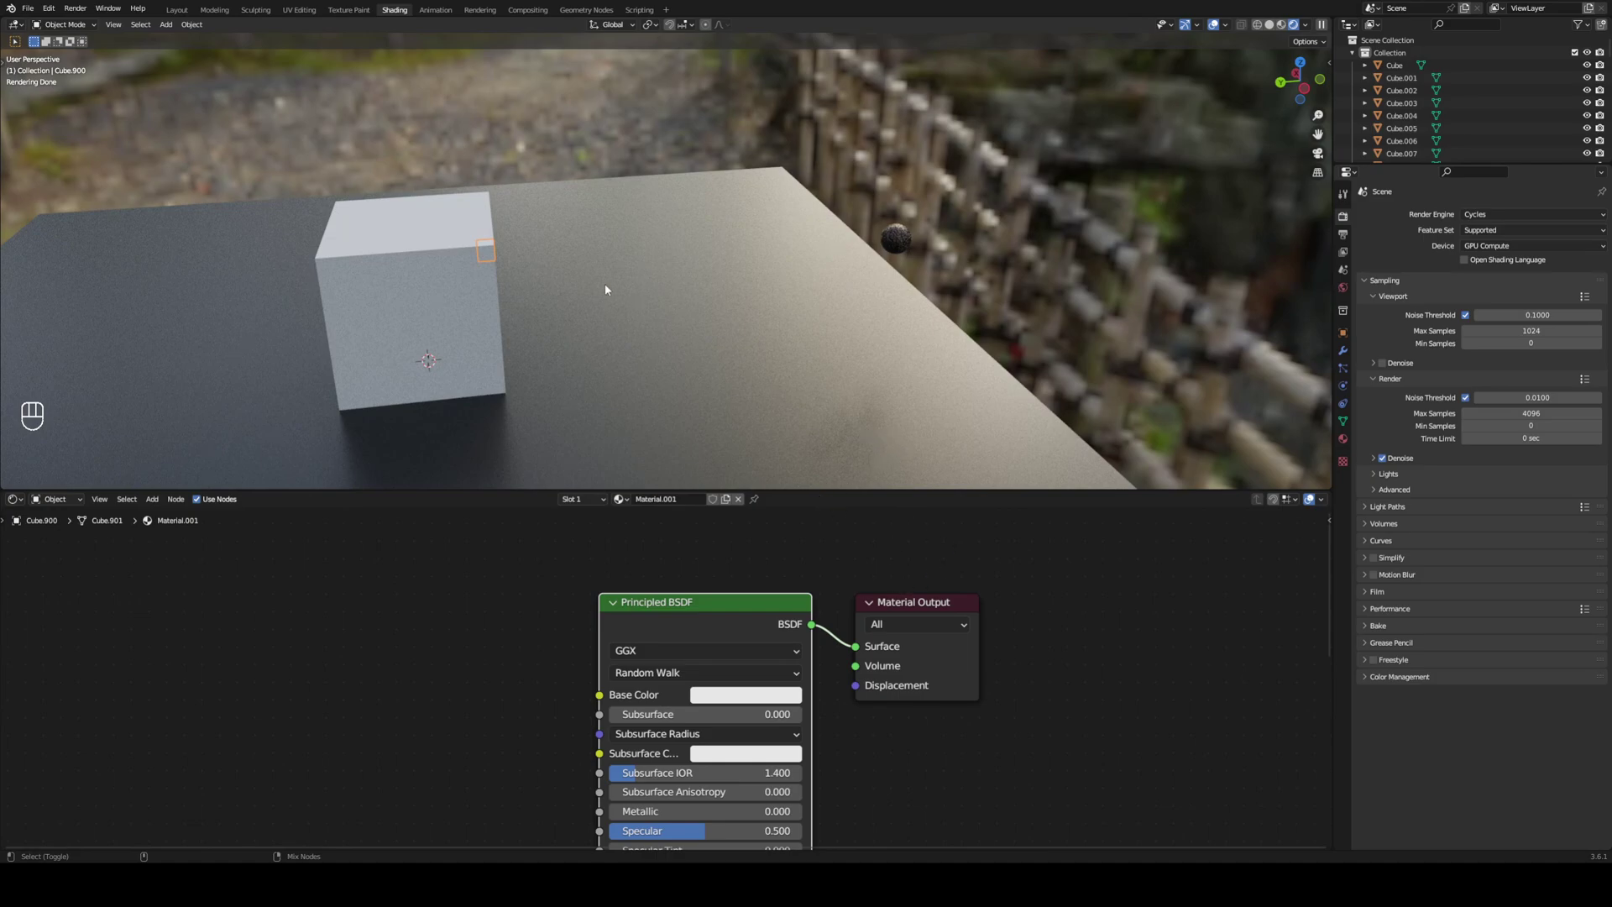
key(ctrl+v)
scroll(850, 710, down, 2)
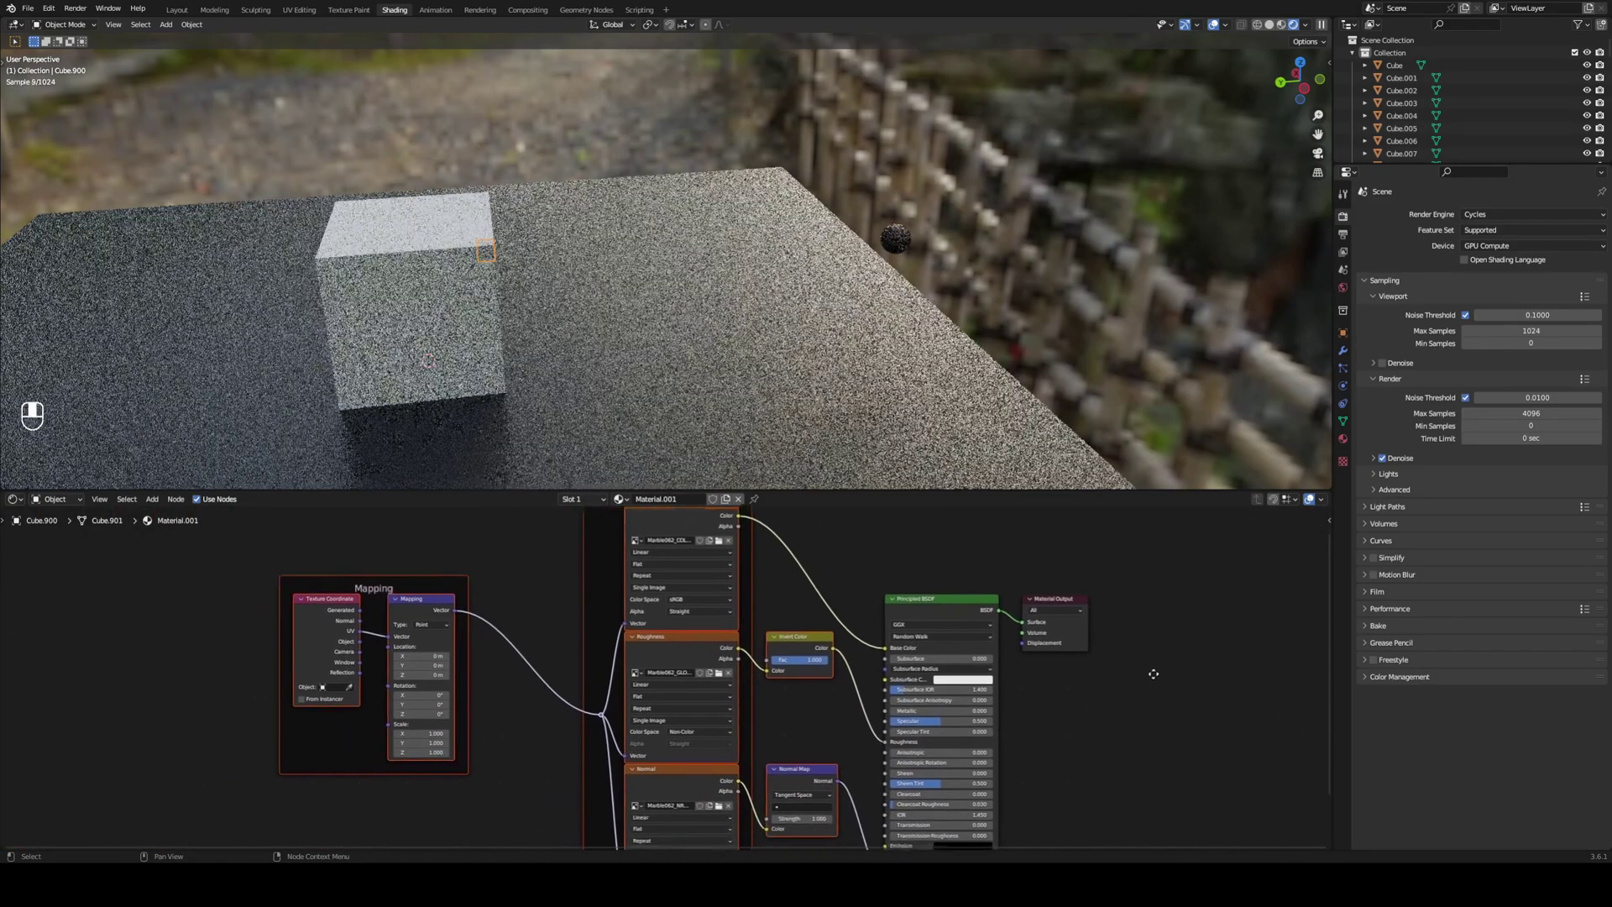
scroll(561, 569, up, 2)
scroll(513, 279, up, 3)
middle_drag(512, 279, 861, 311)
scroll(861, 311, up, 3)
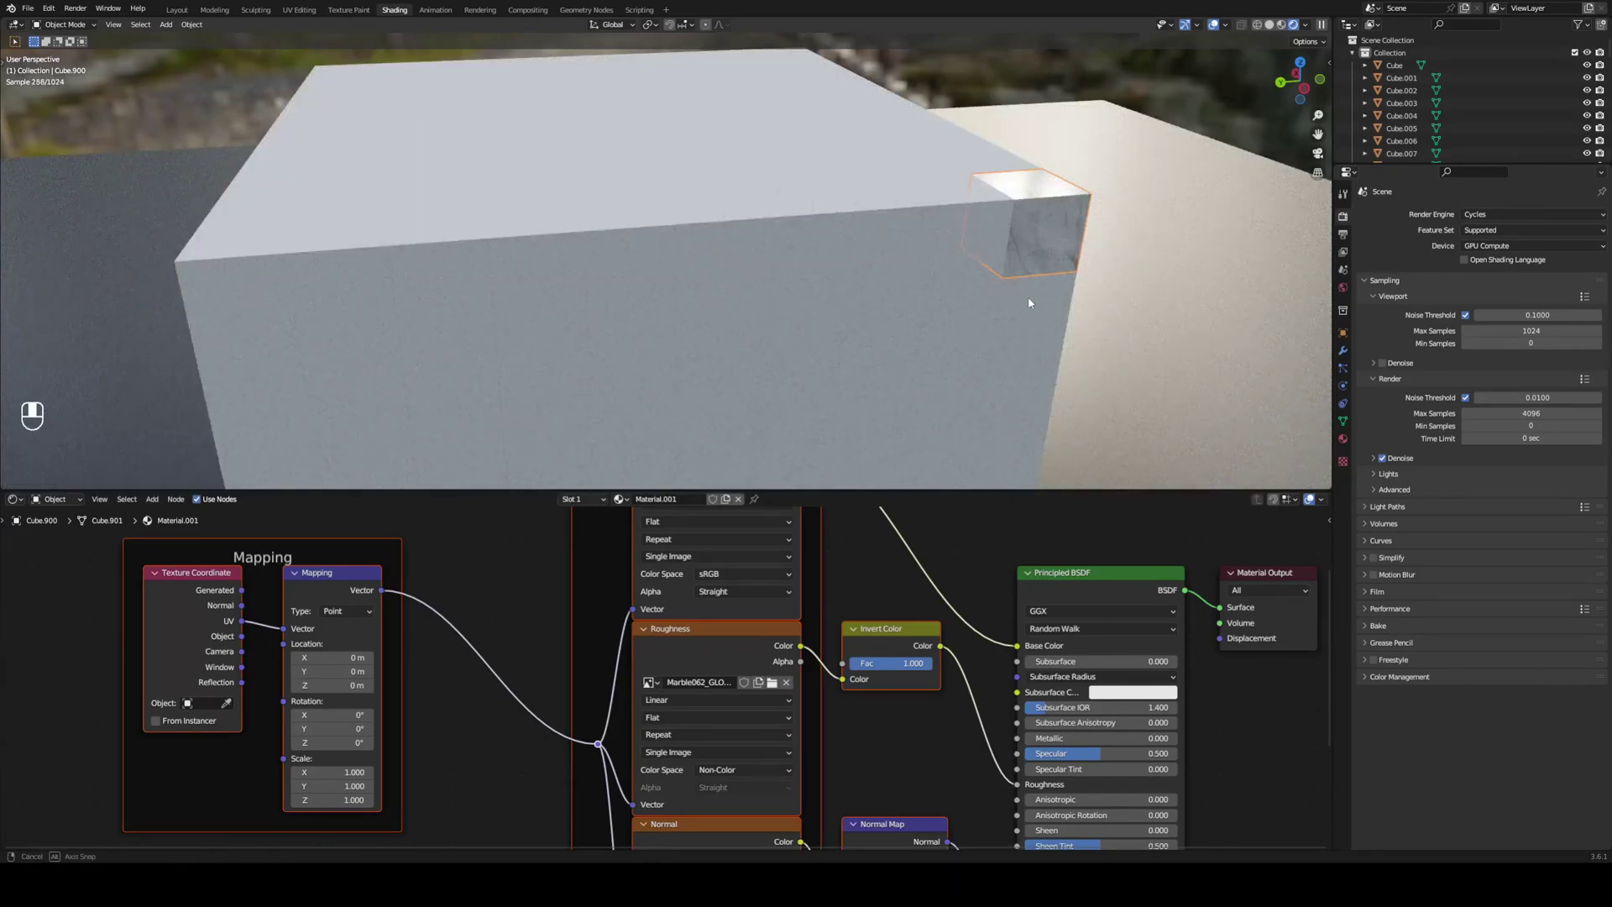
Link the corner cube's marble material to all the other small cubes, leaving out the floor plane and the sphere.
scroll(1033, 299, down, 8)
key(a)
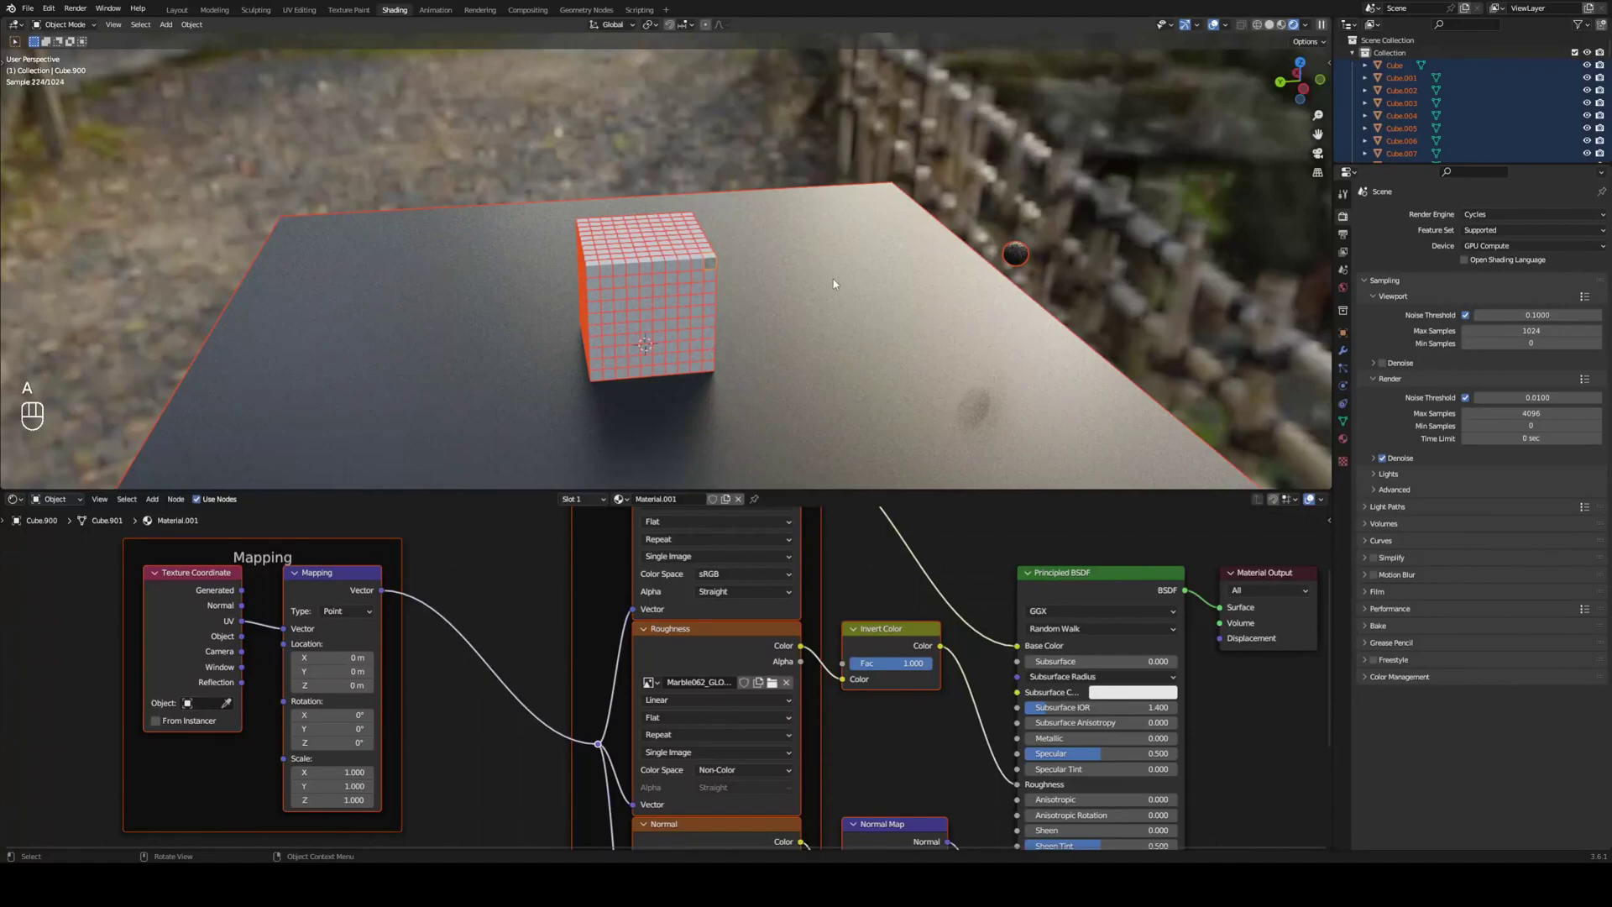
shift+click(933, 322)
shift+click(933, 321)
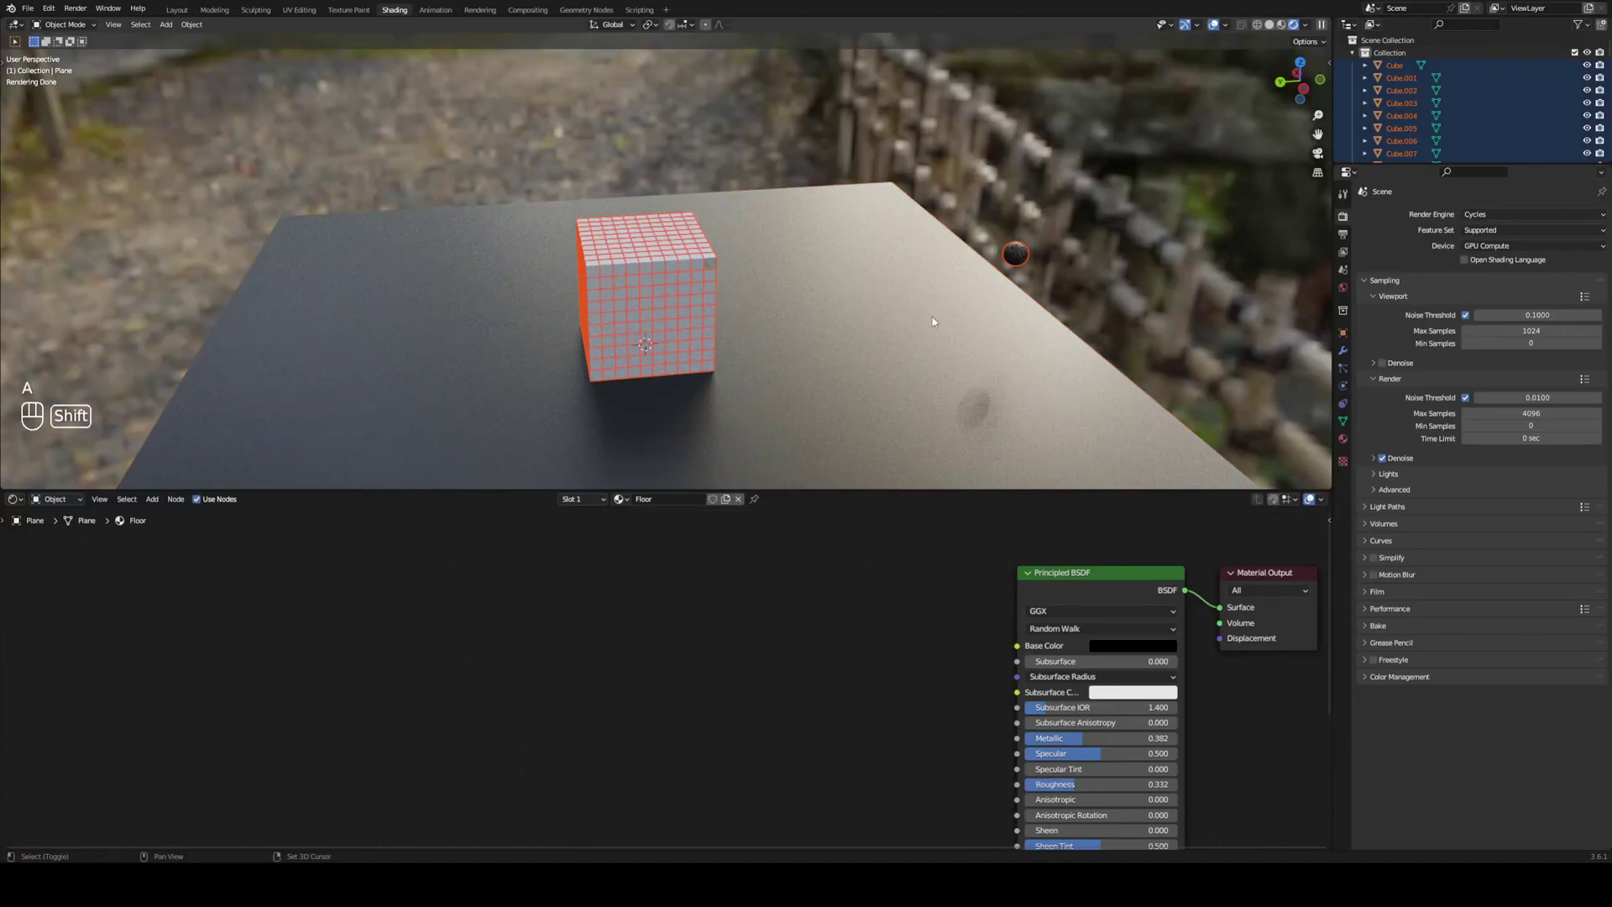
shift+click(1022, 256)
scroll(768, 225, up, 5)
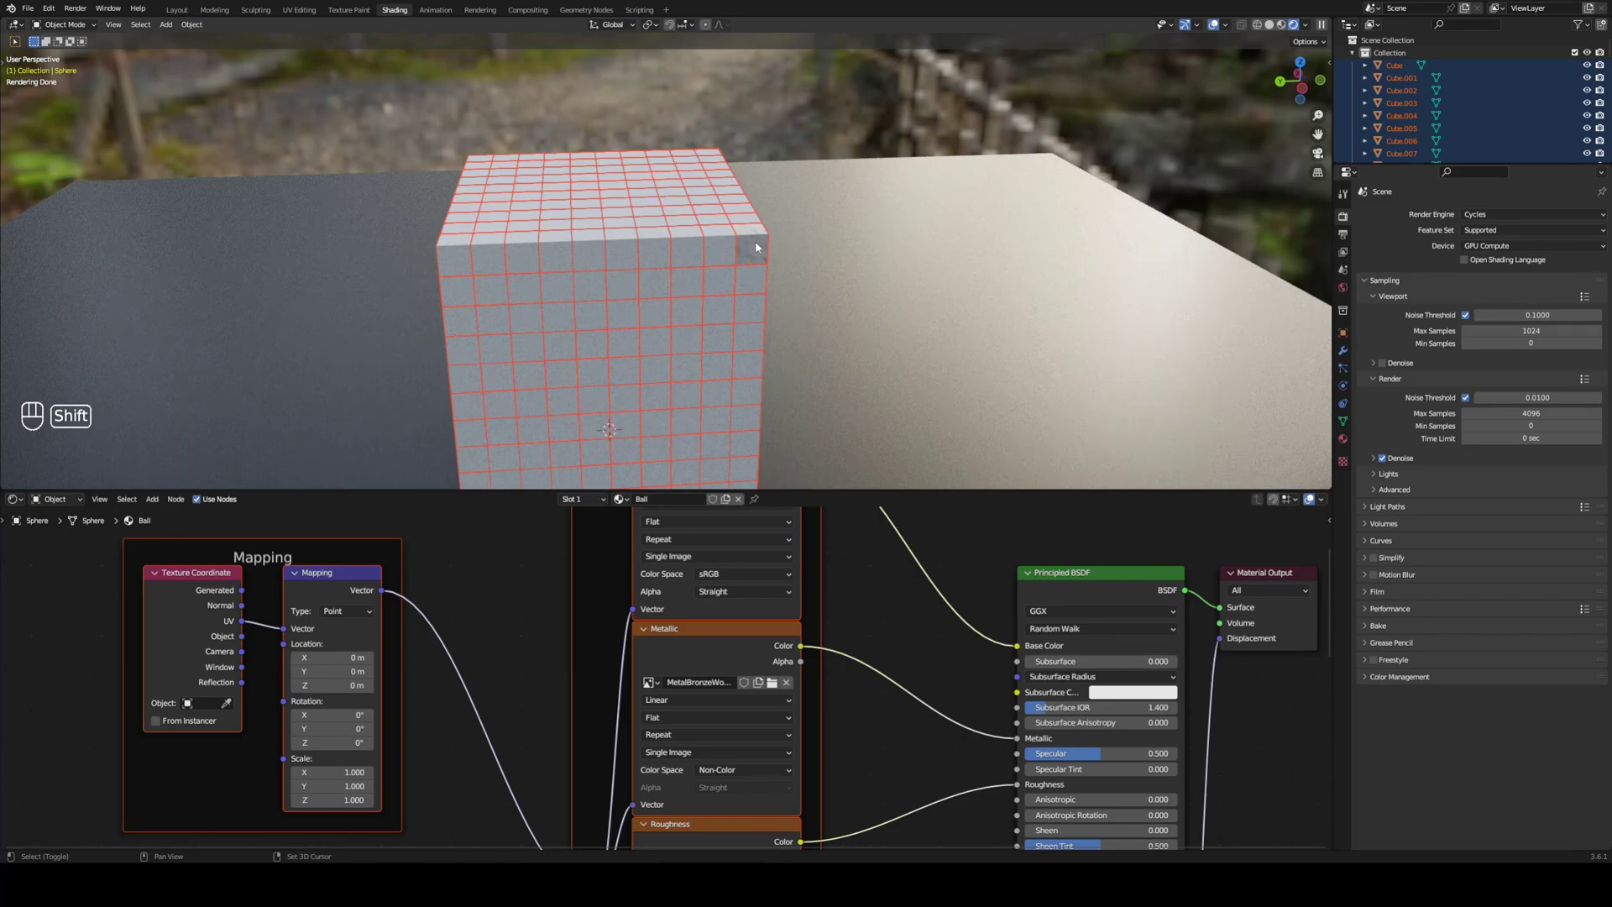
shift+click(755, 247)
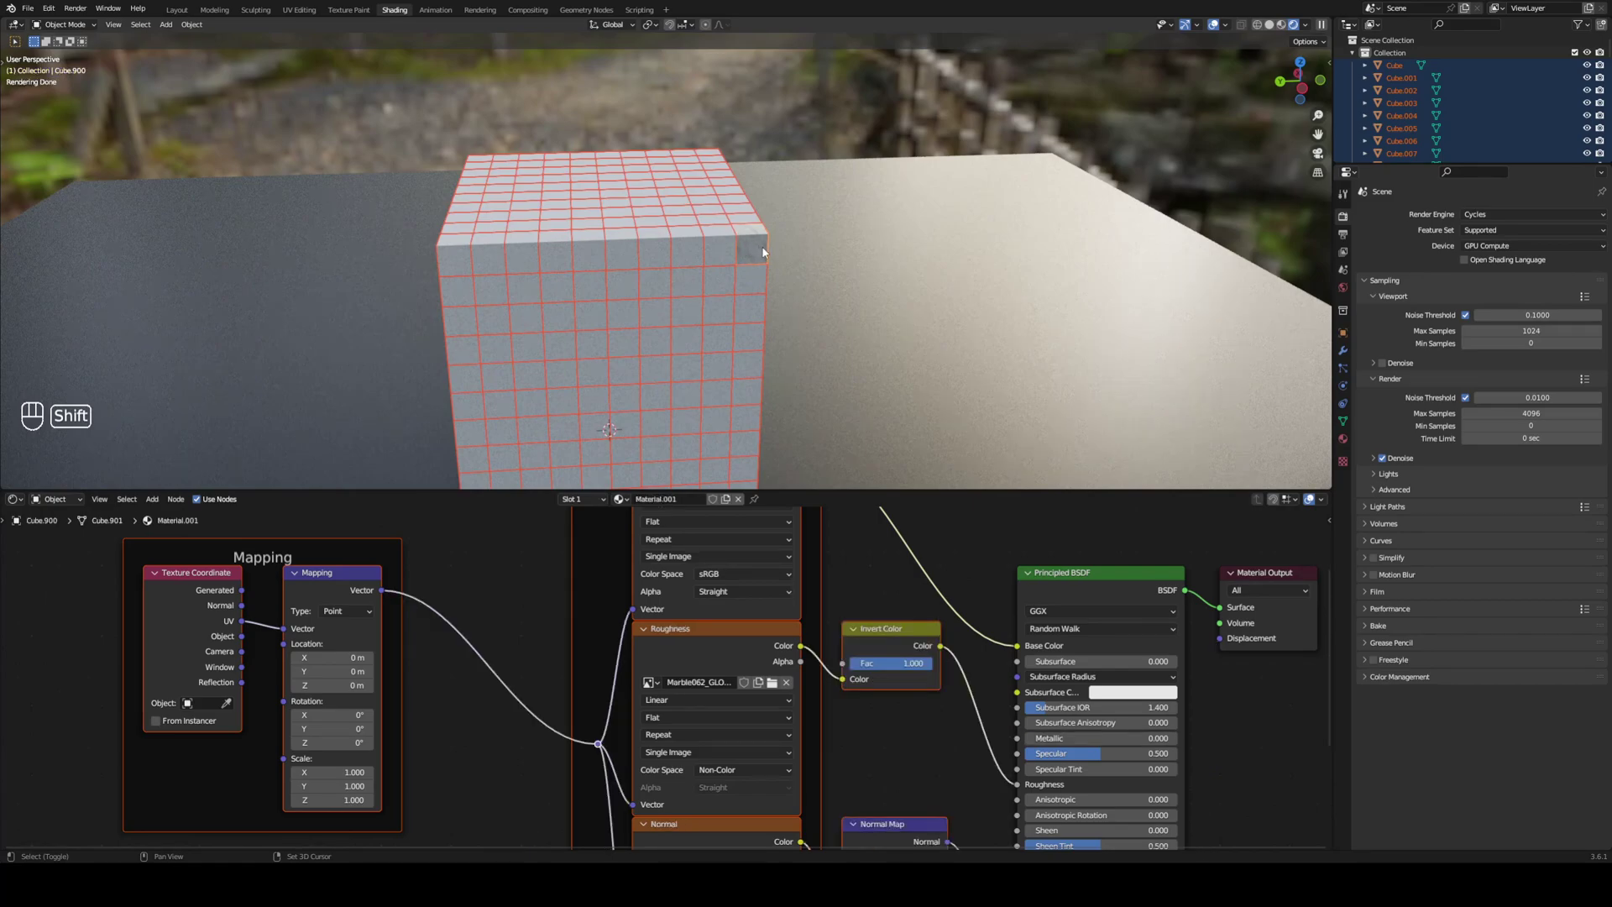
click(193, 26)
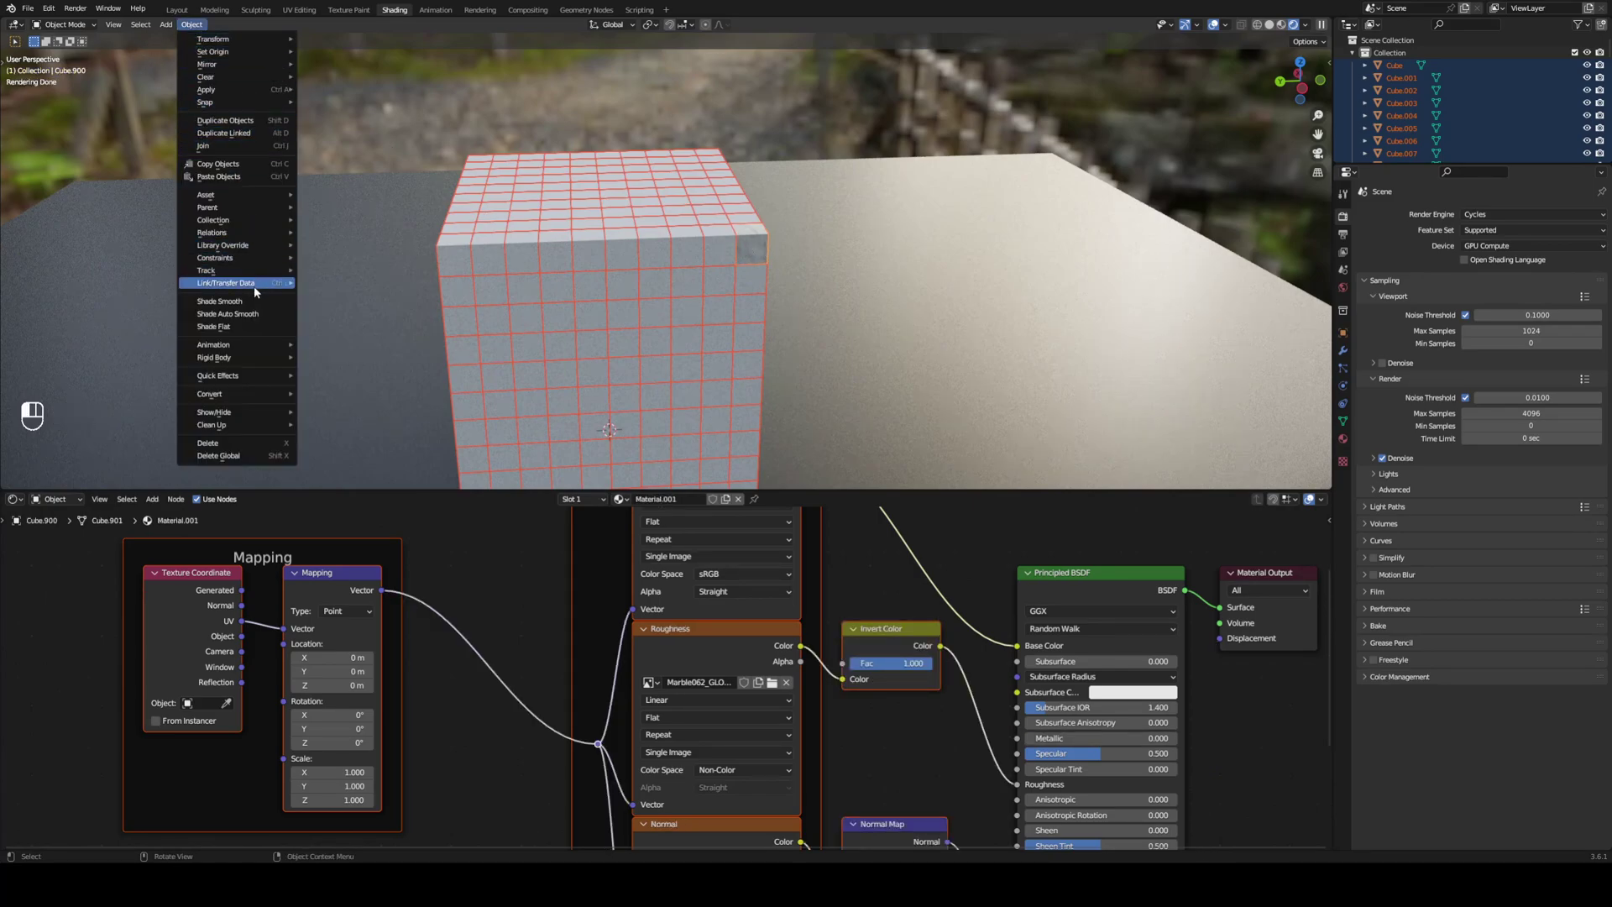
mouse_move(236, 287)
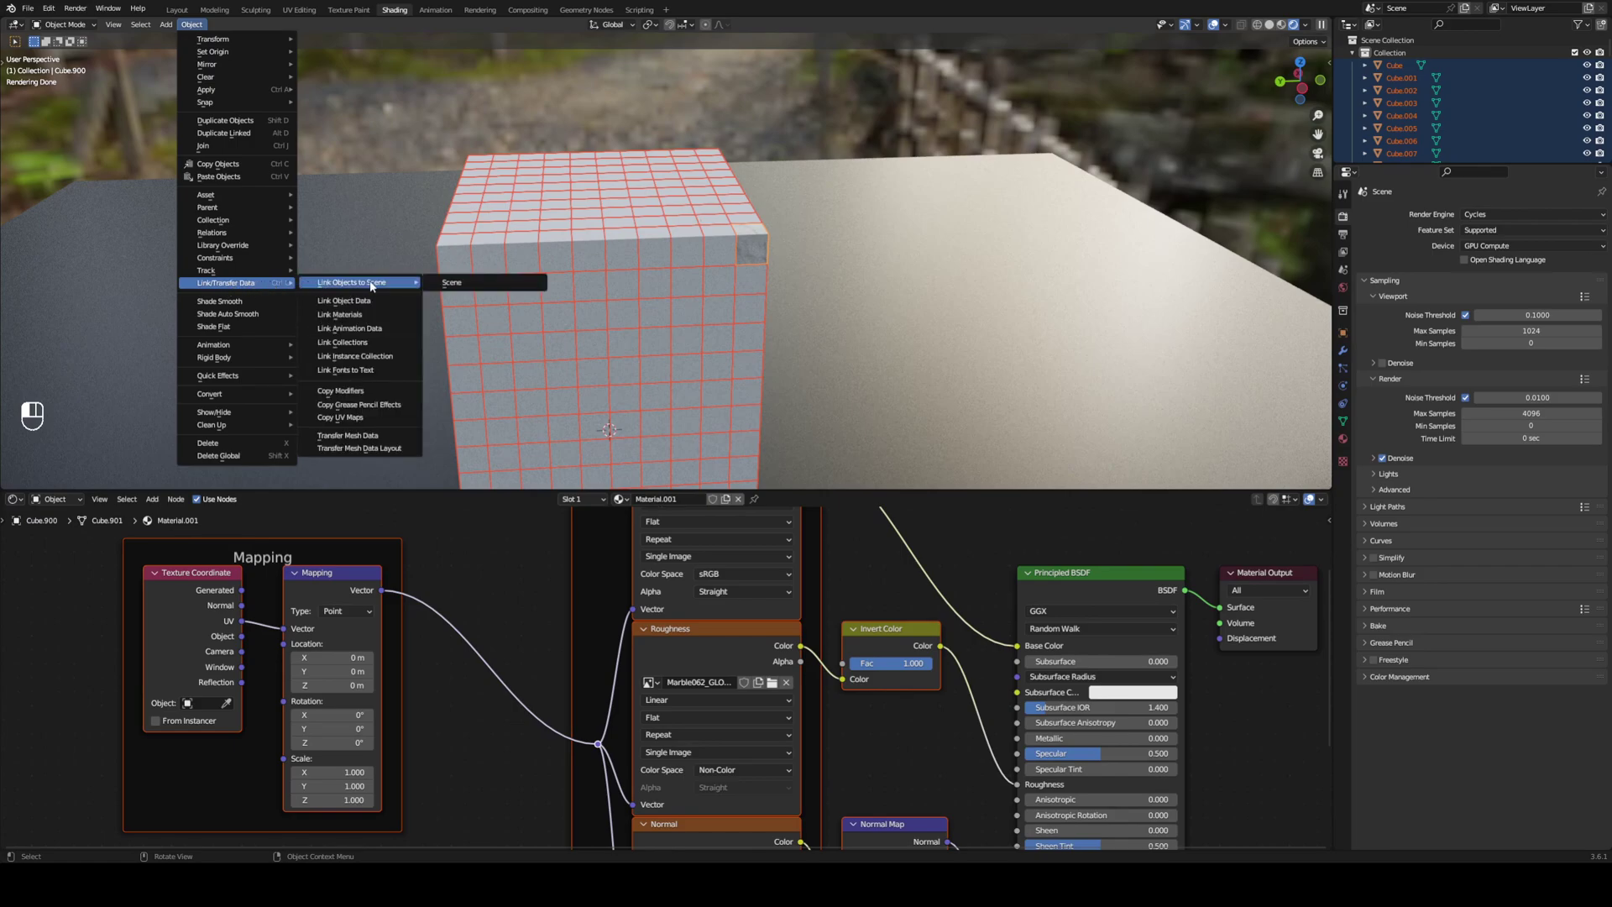
click(340, 314)
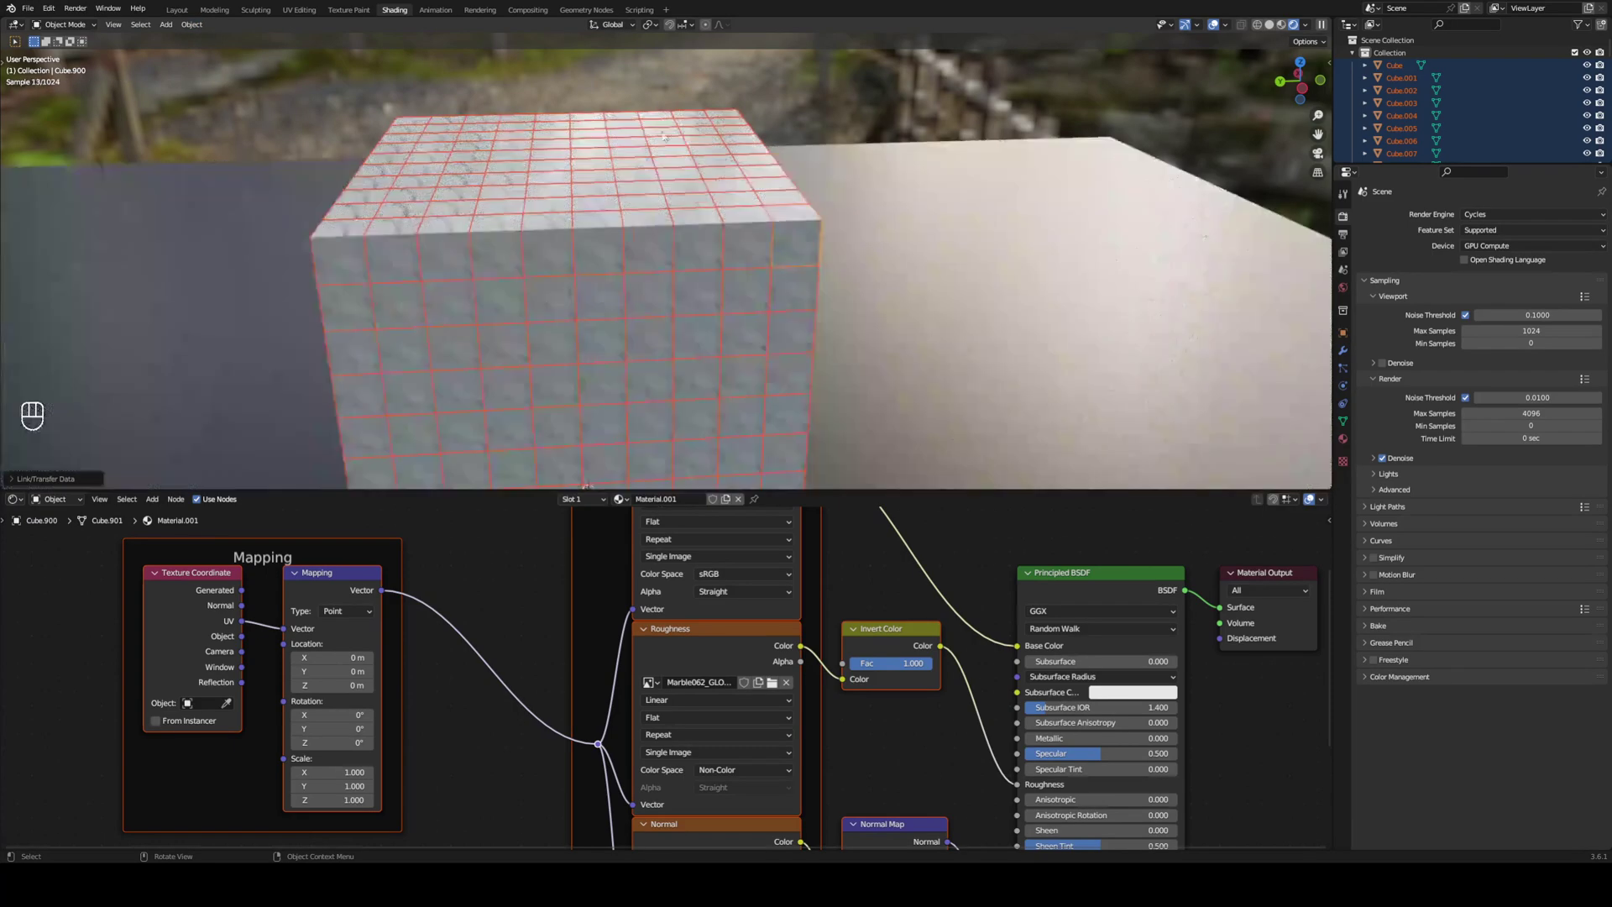
key(alt+a)
Add an Object Info node beside the Mapping frame in the cubes' marble material.
shift+middle_drag(594, 295, 611, 223)
scroll(612, 223, down, 4)
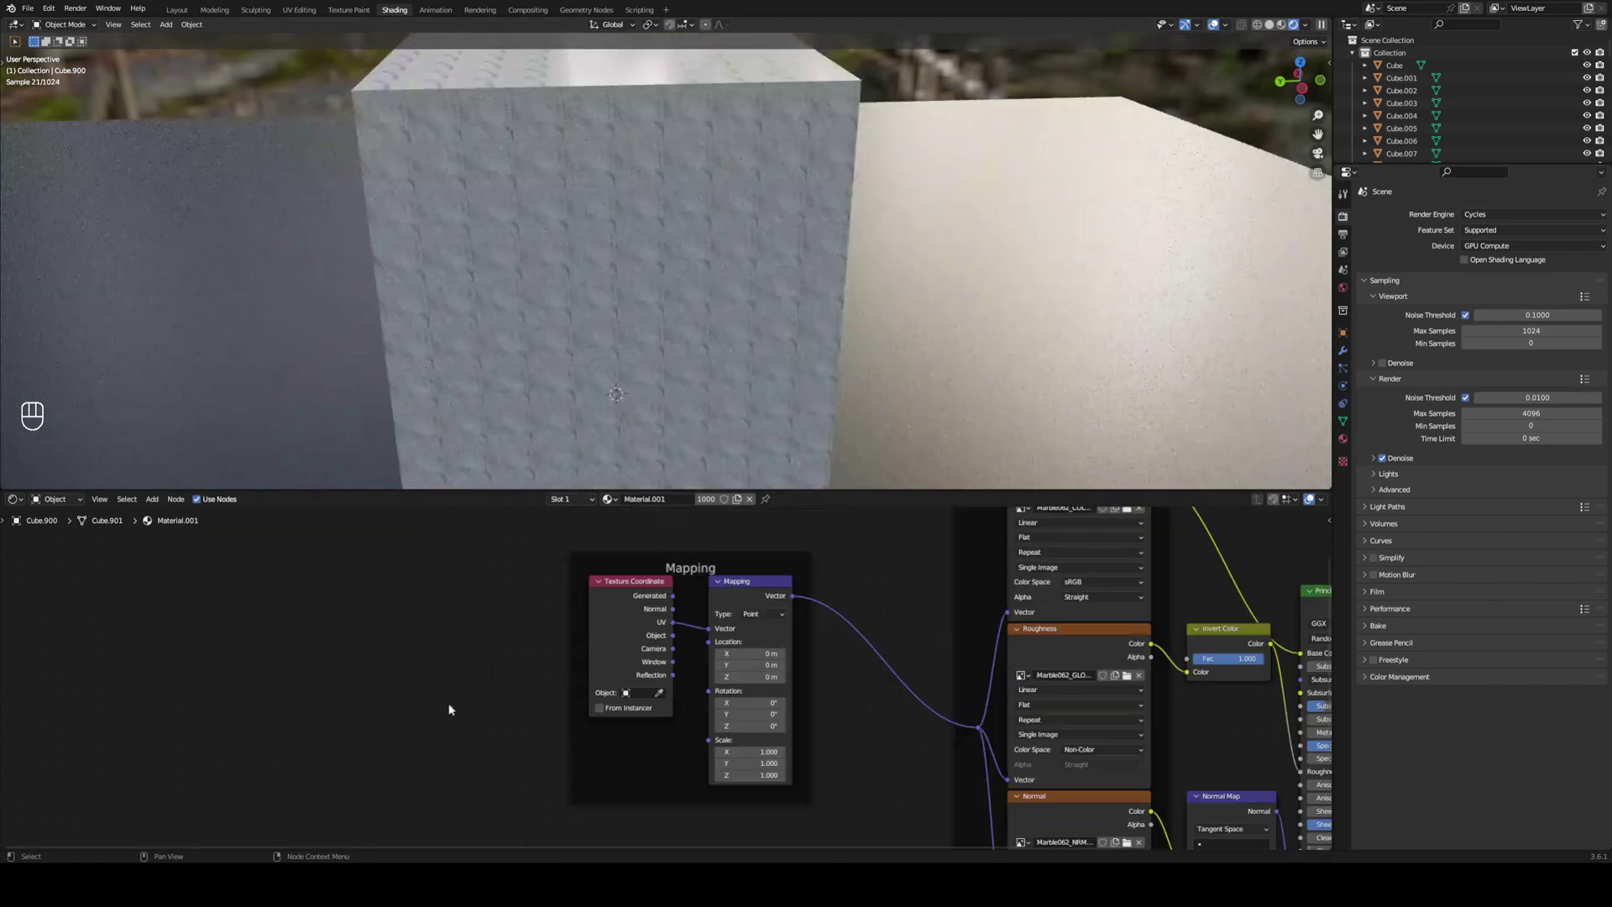
middle_drag(450, 709, 455, 580)
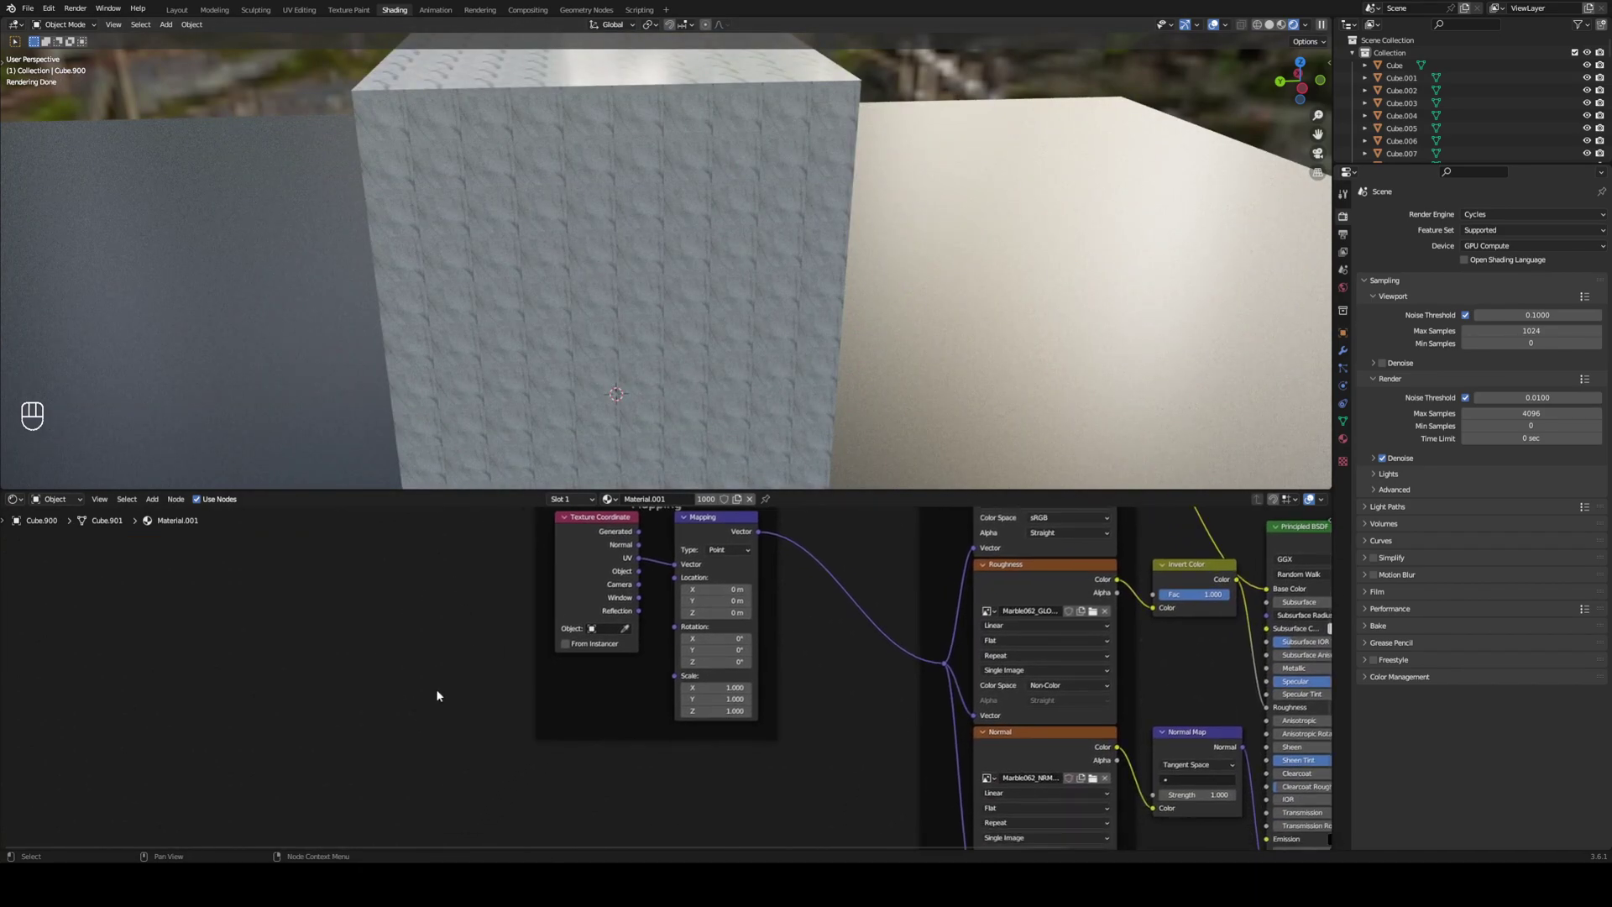
key(shift+a)
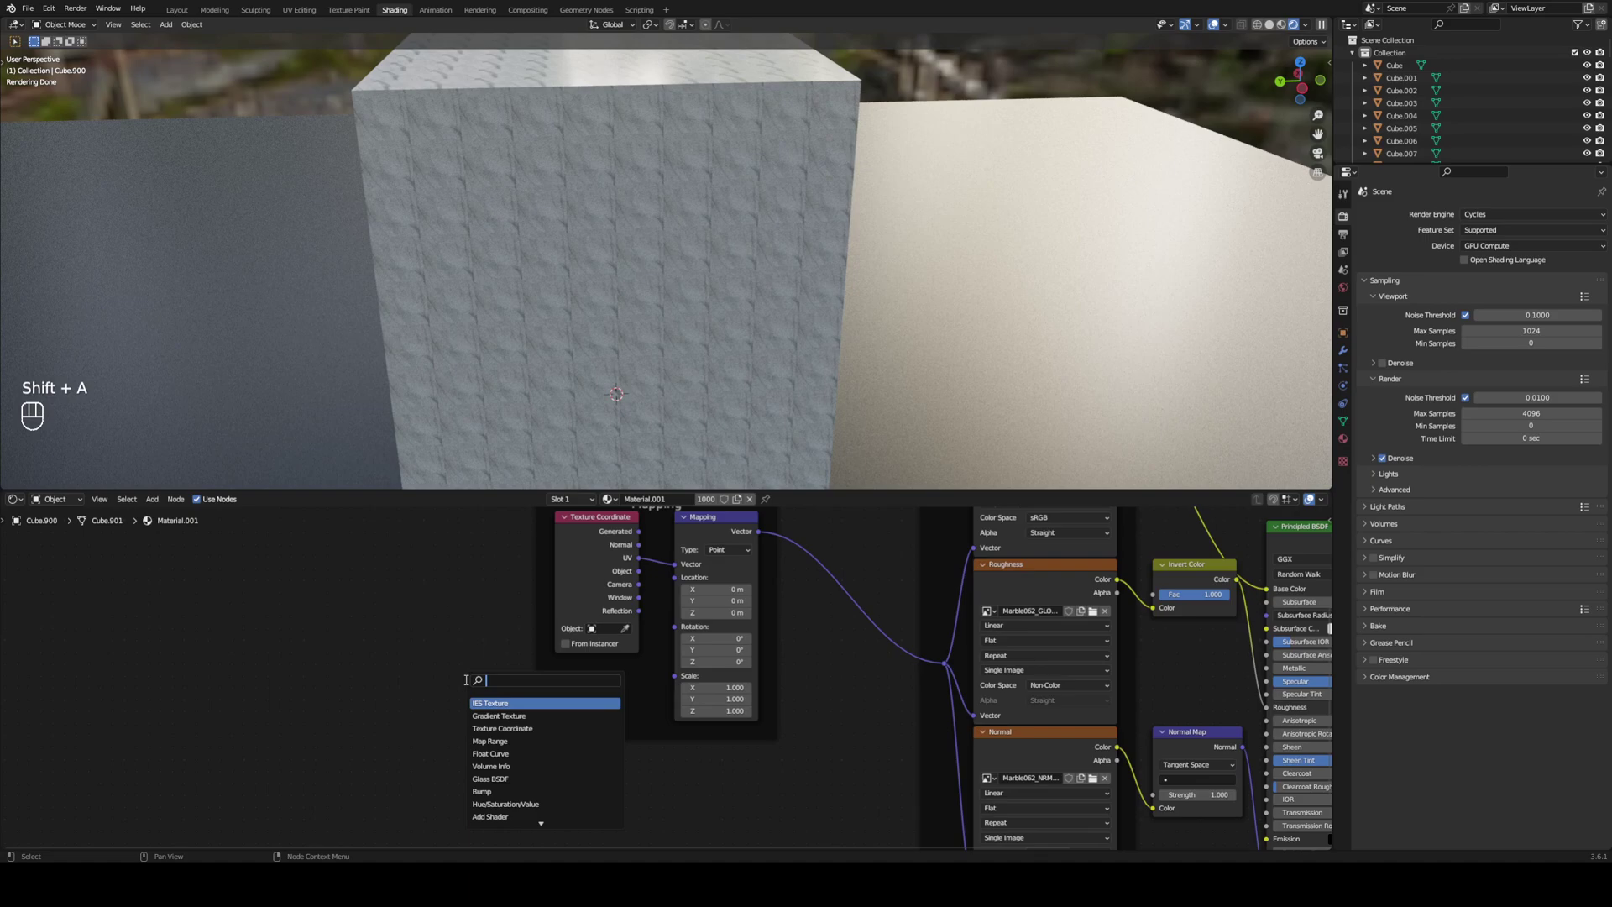
text(OB)
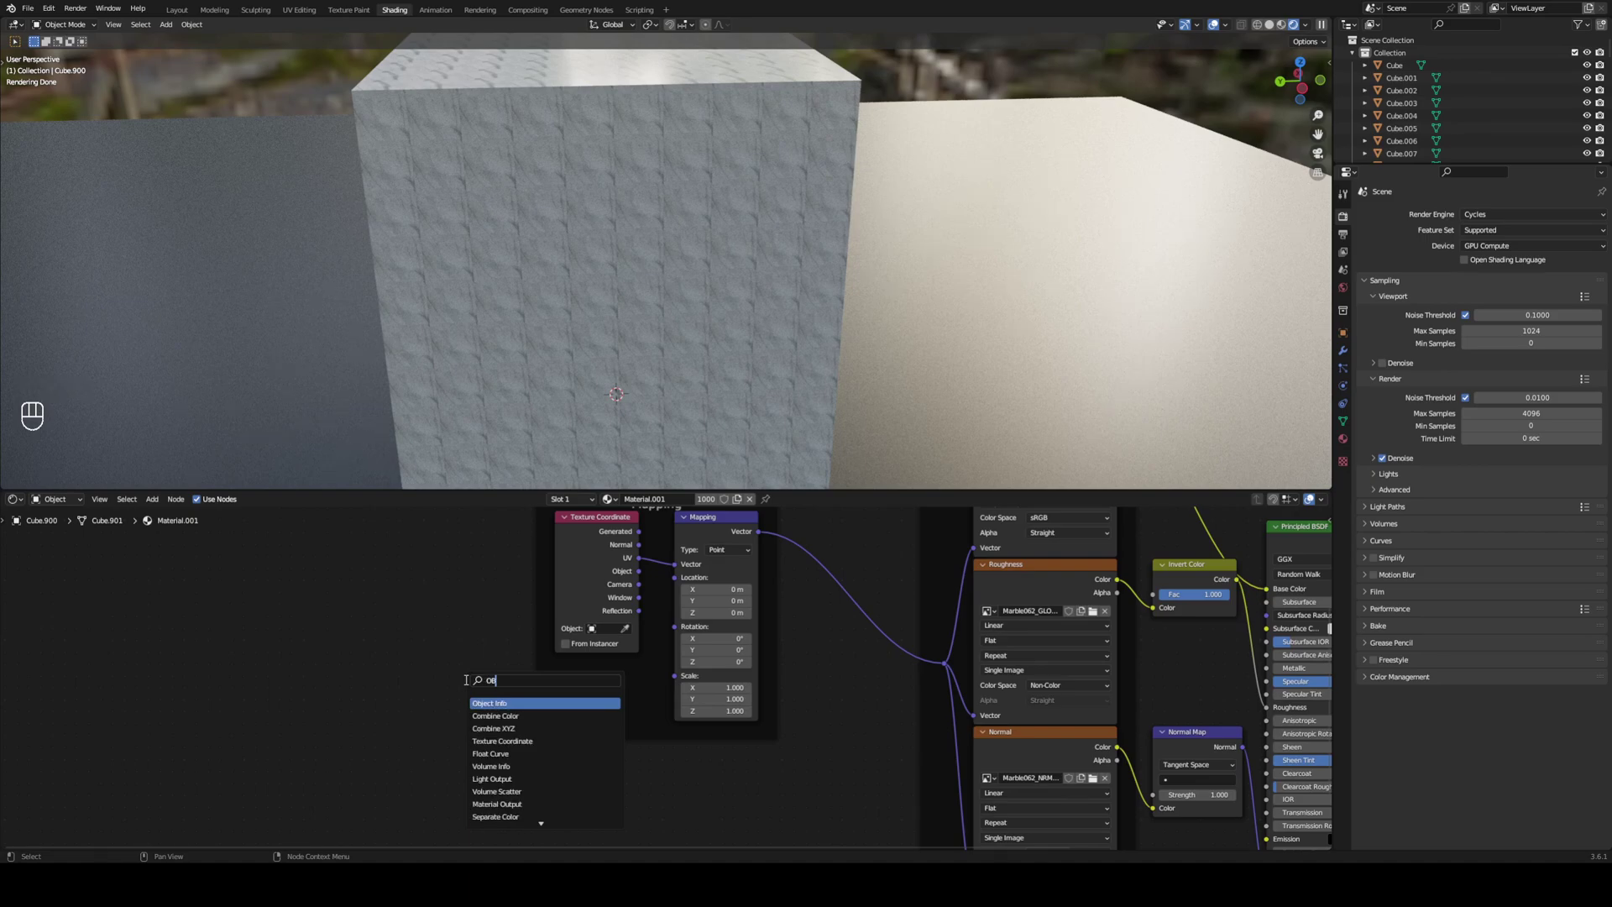
text(JECT)
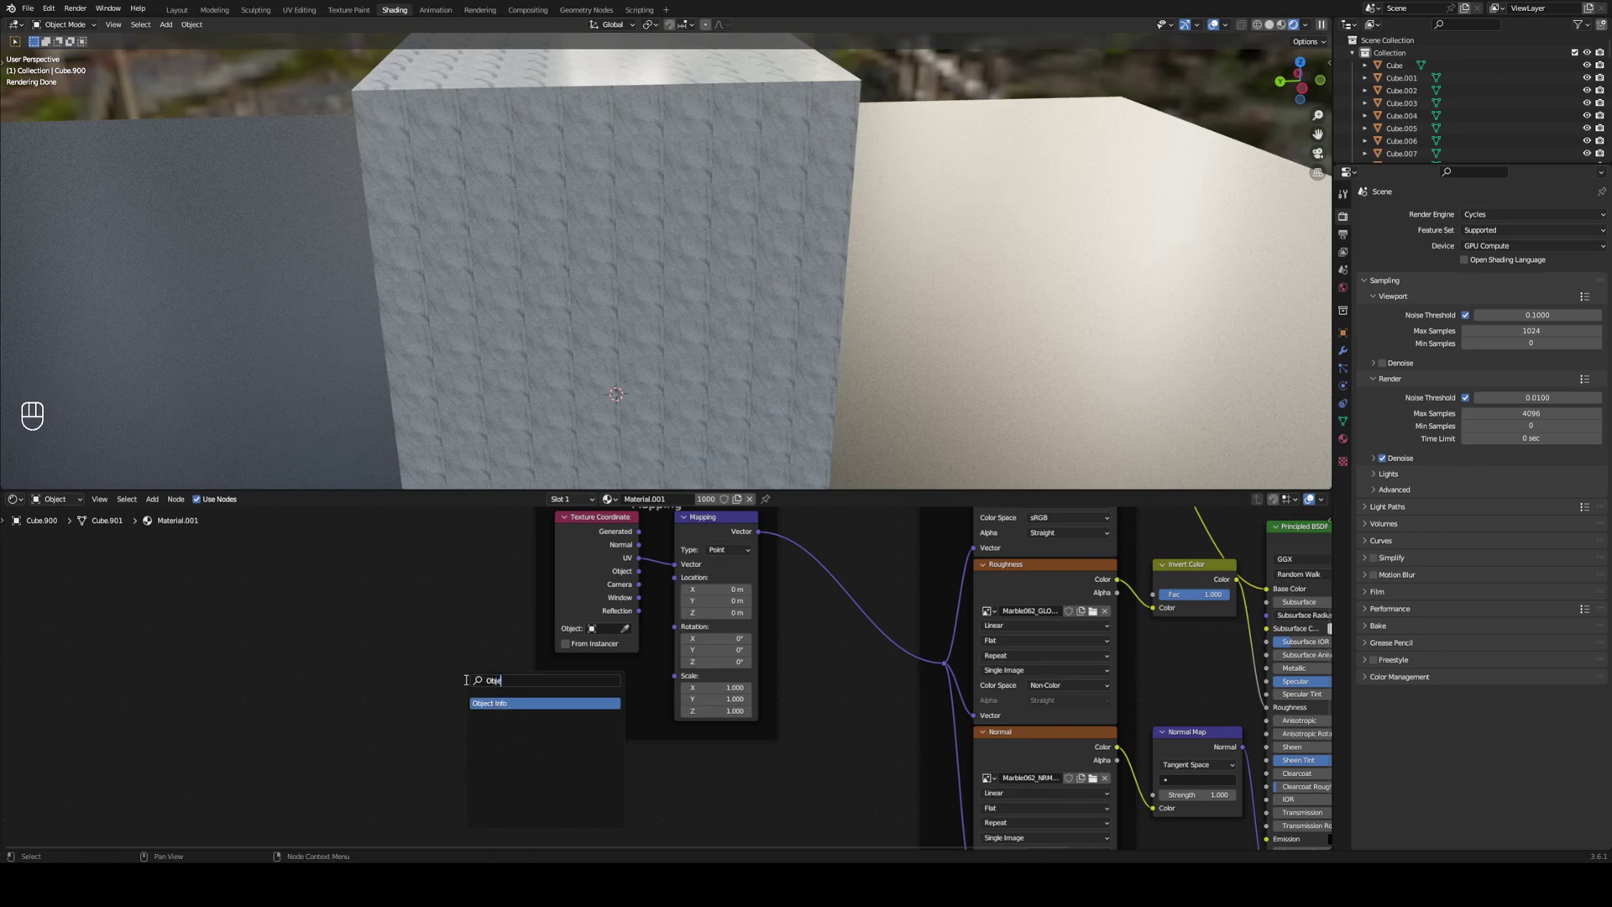
key(Return)
click(393, 680)
scroll(422, 739, up, 1)
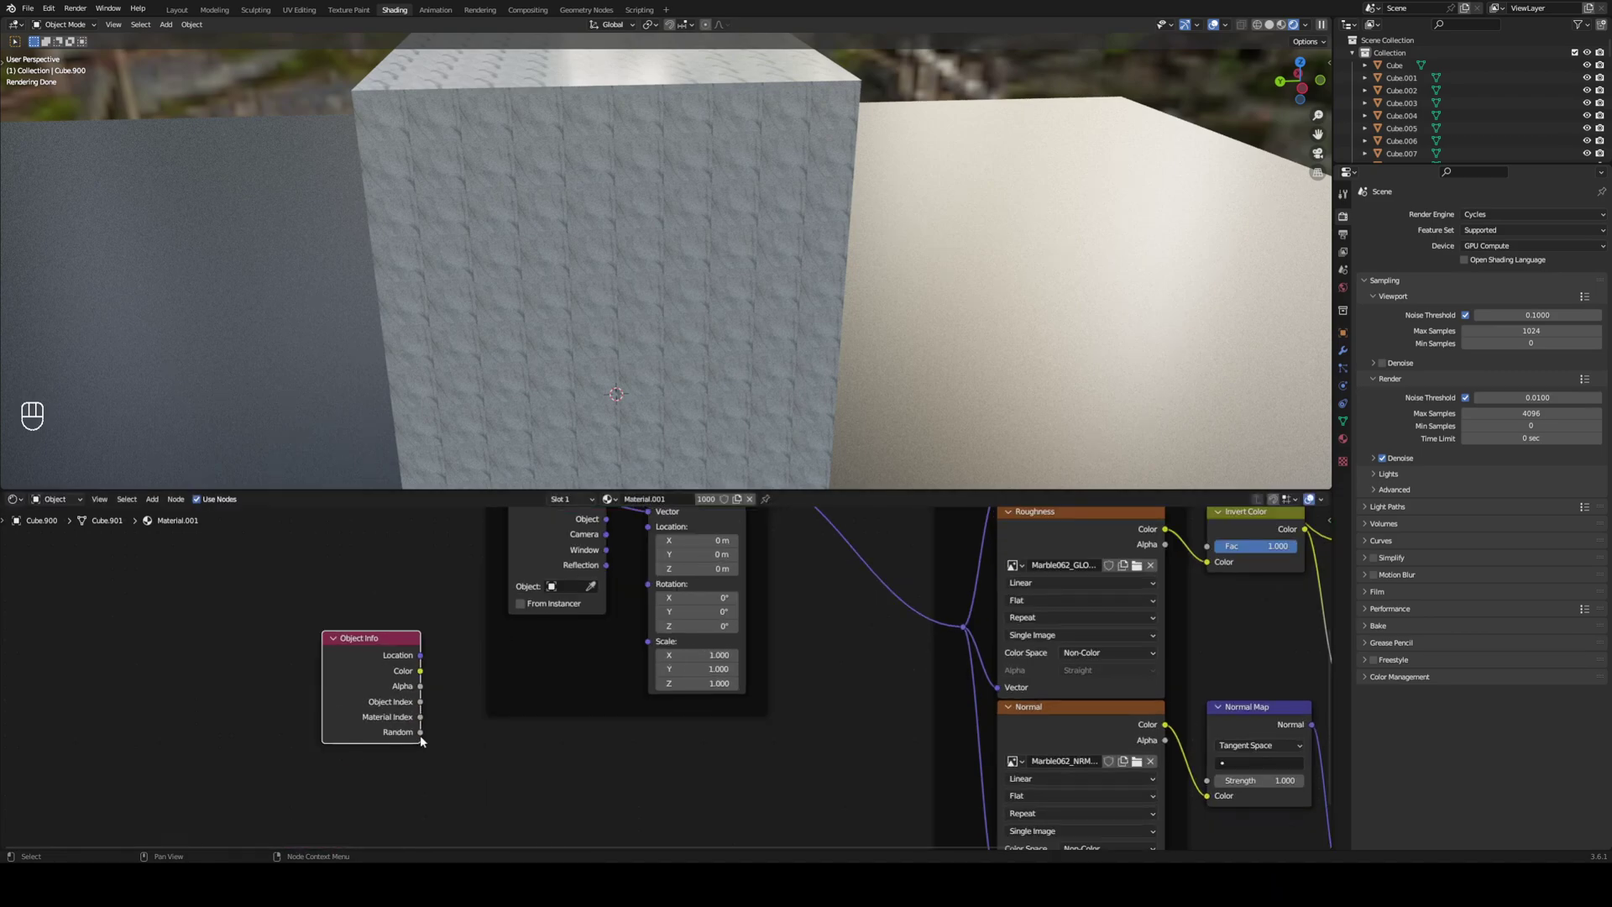
Connect the Object Info node's Random output to the Mapping node's Location and Rotation inputs to vary the marble per cube.
drag(421, 734, 647, 527)
drag(422, 739, 649, 547)
middle_drag(709, 652, 680, 731)
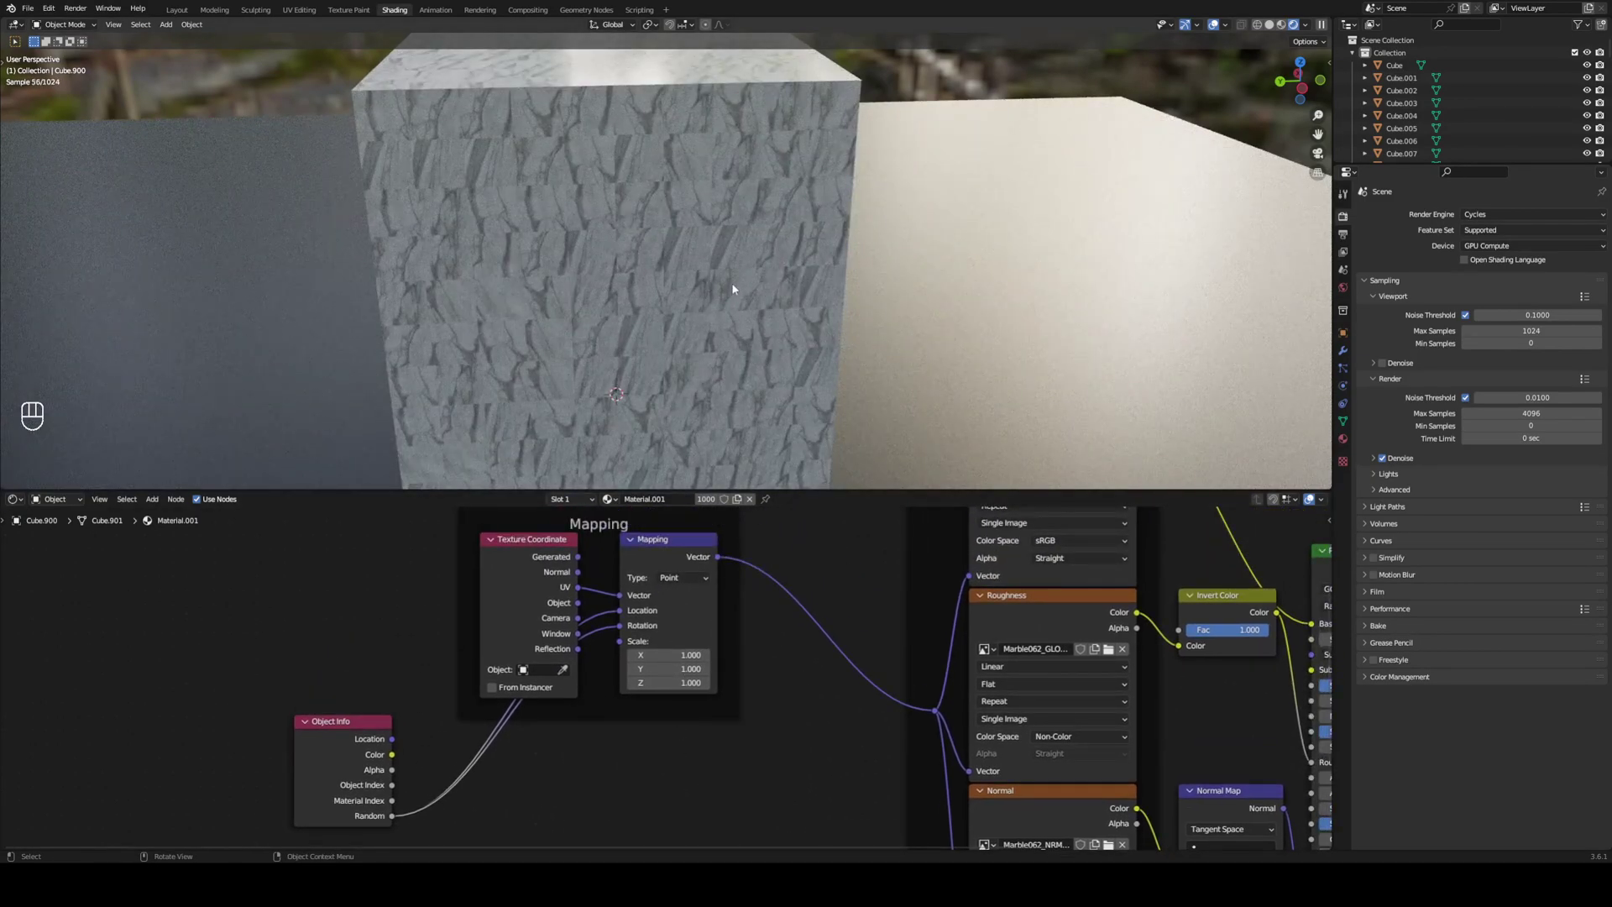
middle_drag(732, 289, 636, 361)
scroll(794, 336, down, 3)
scroll(636, 361, down, 3)
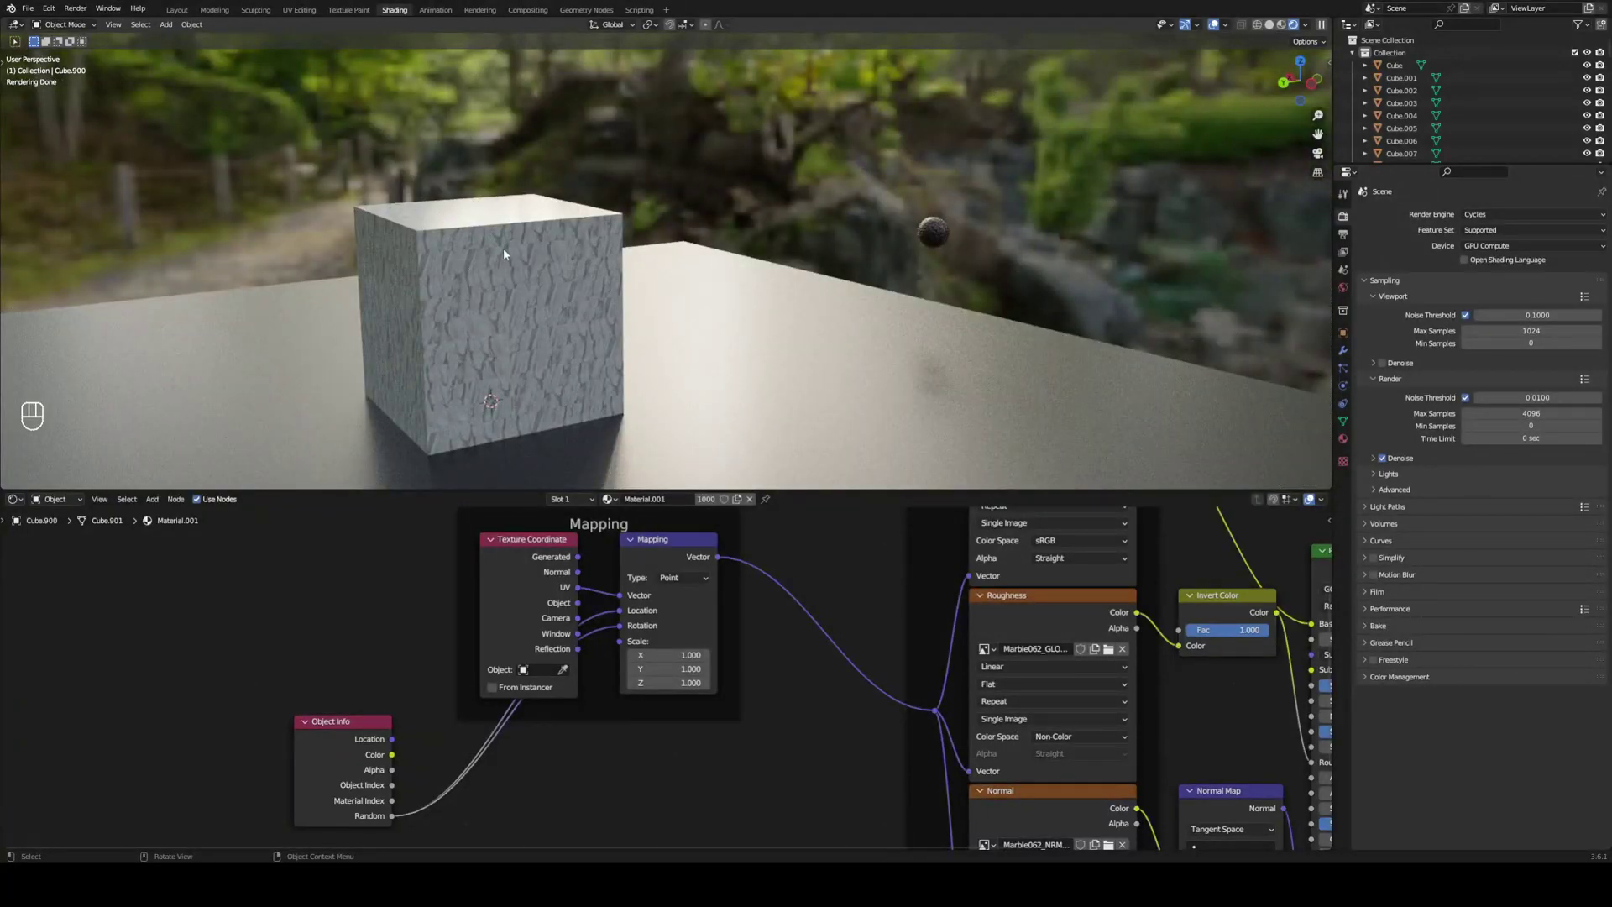
middle_drag(504, 252, 903, 238)
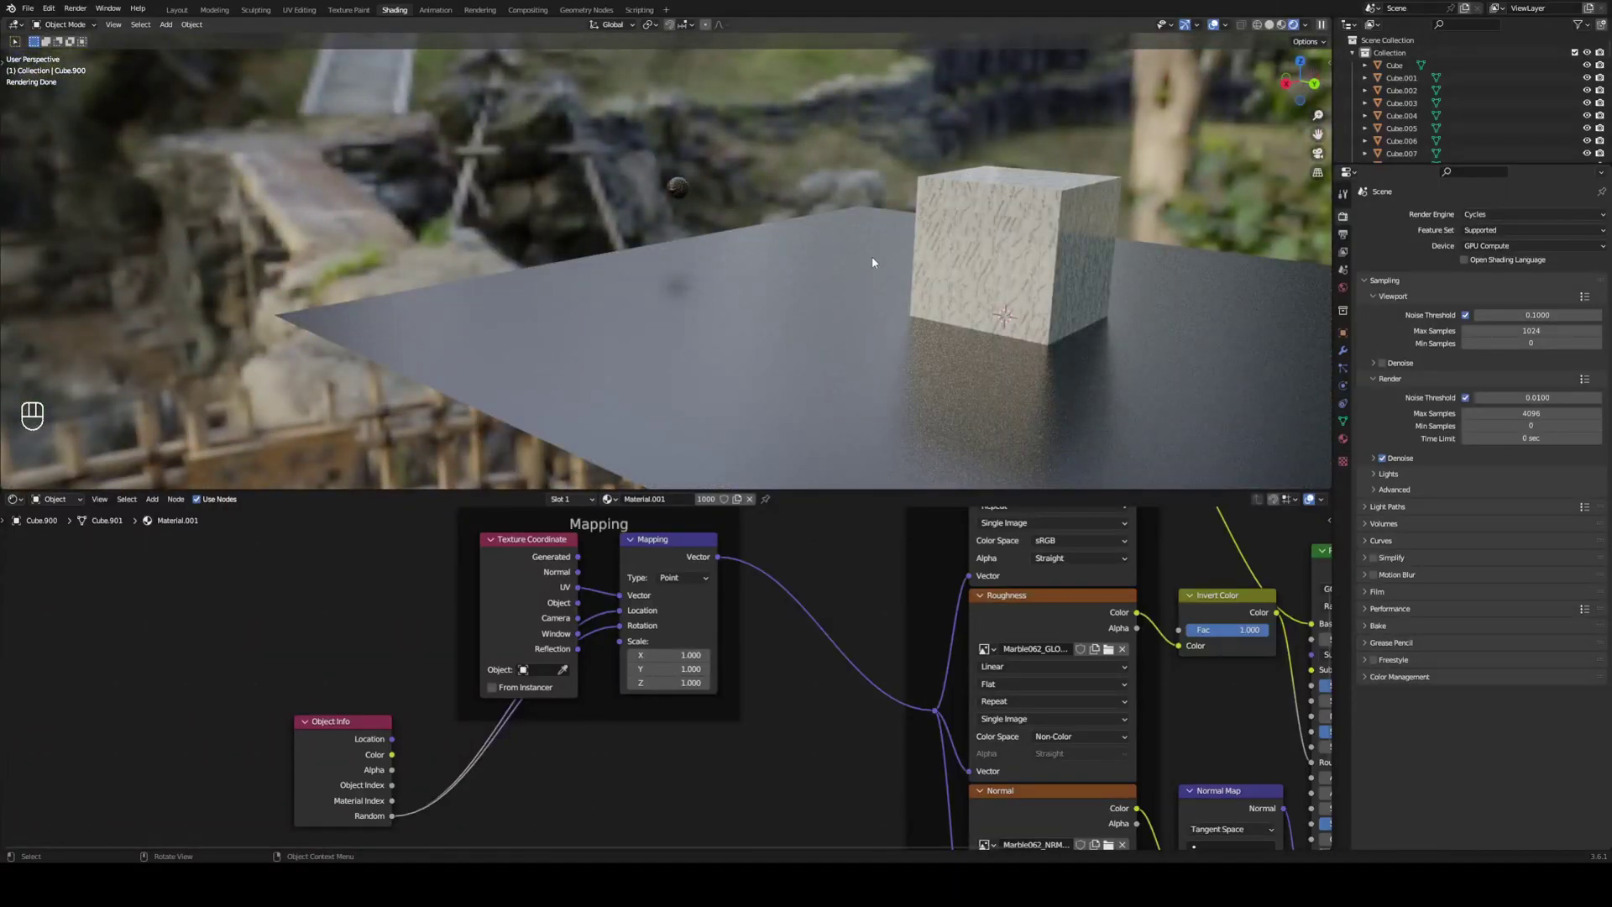
middle_drag(1003, 267, 588, 269)
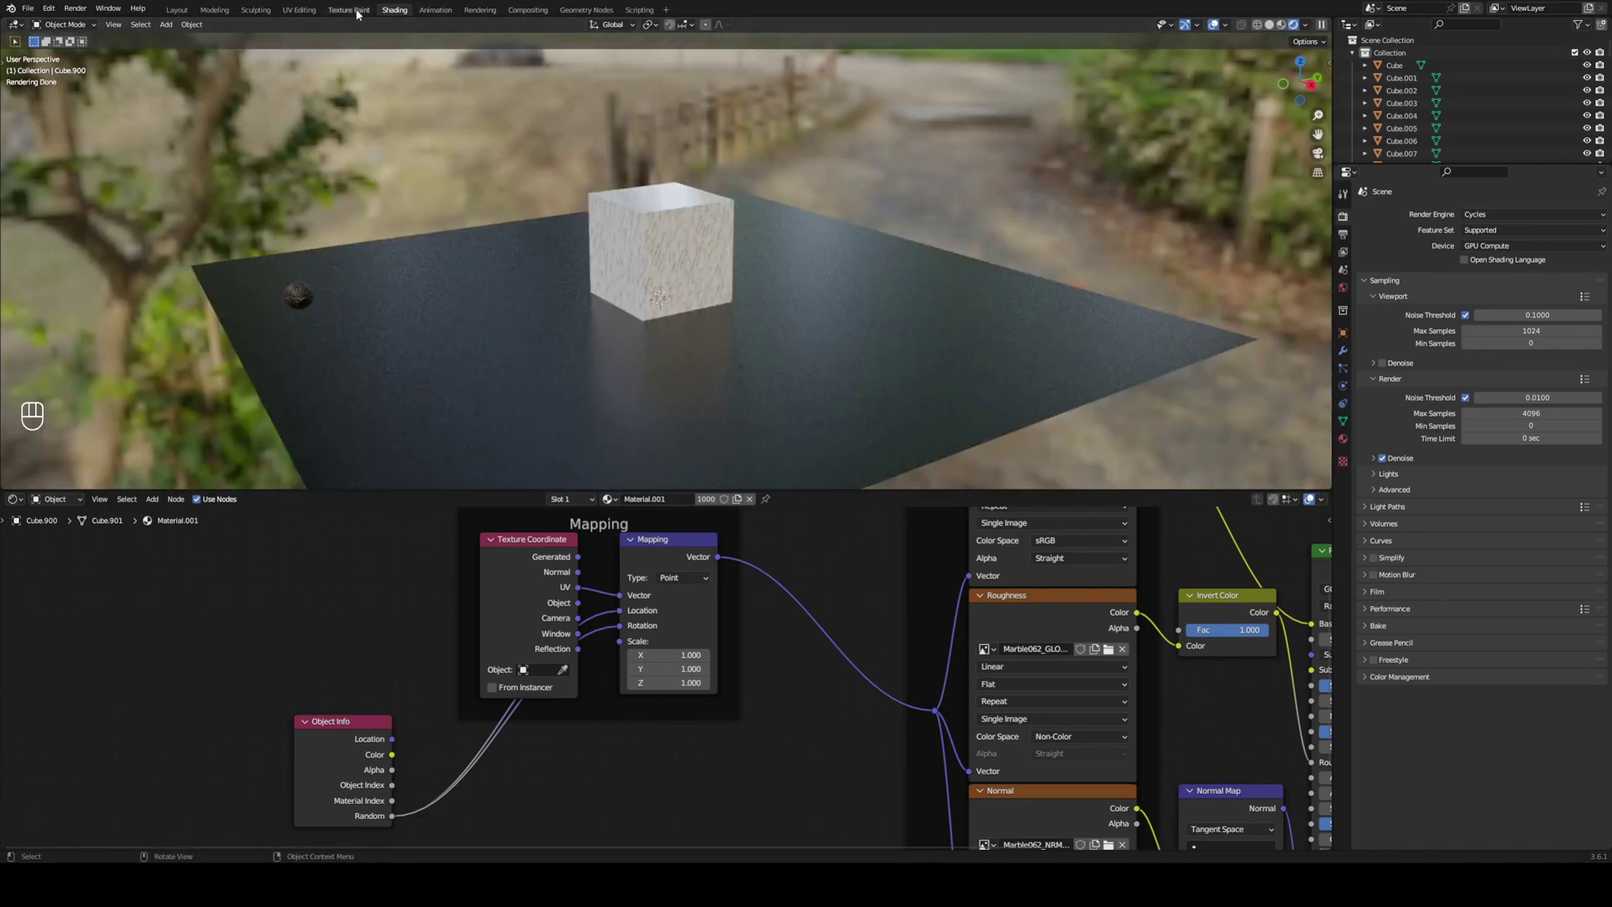
In the Layout workspace, set the World background strength to 0 and show the viewport in rendered shading.
click(177, 10)
scroll(964, 349, down, 3)
scroll(964, 350, up, 5)
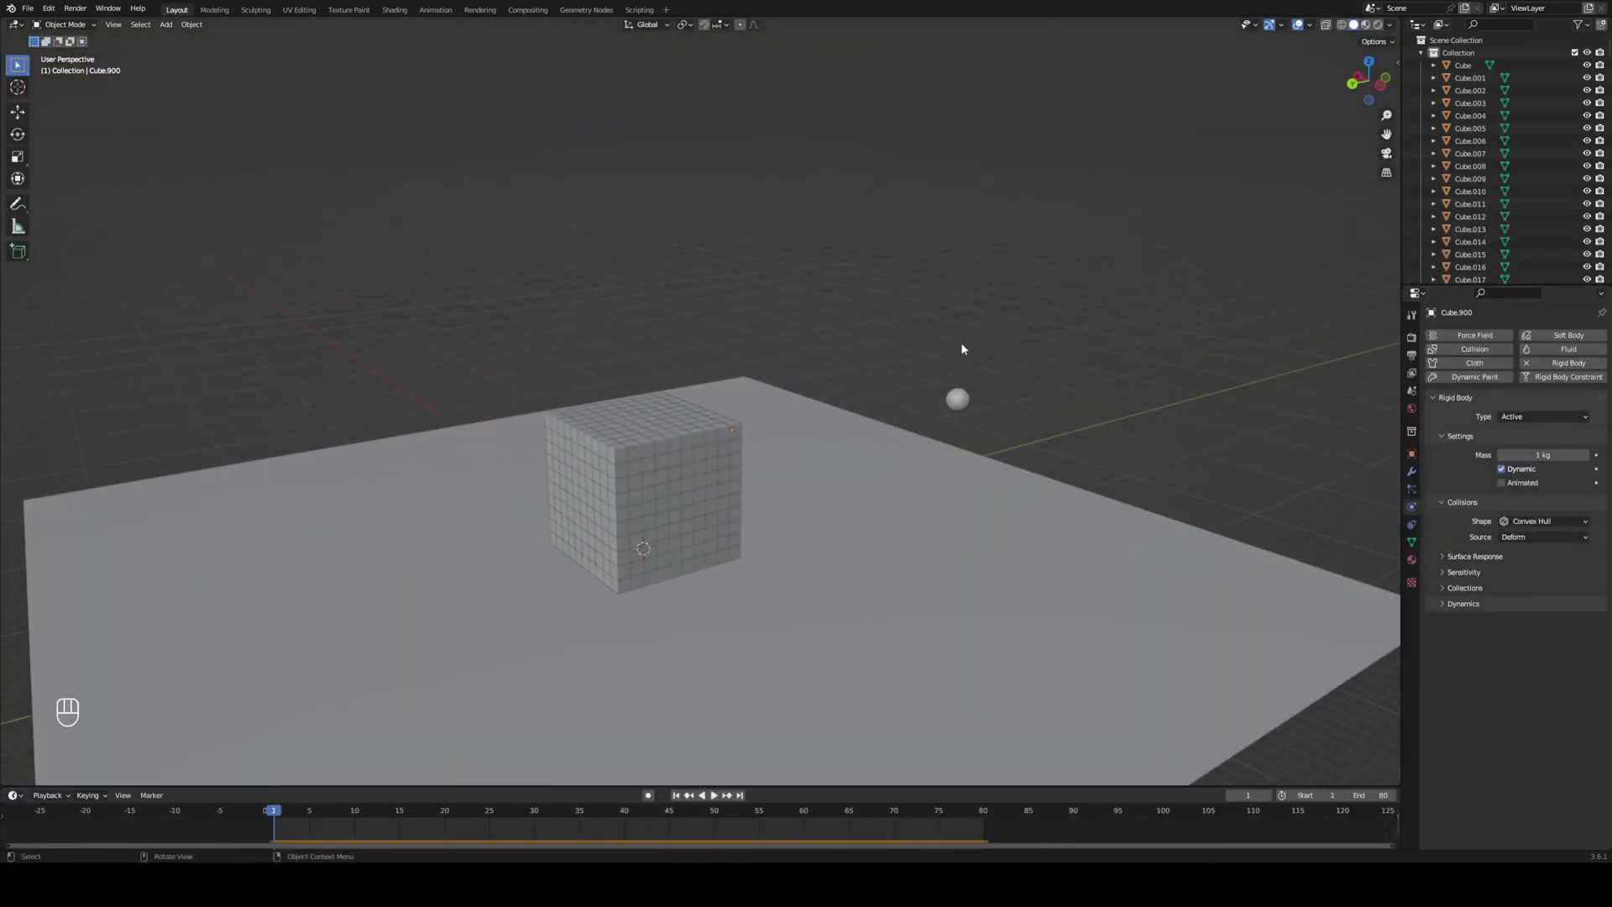
middle_drag(964, 350, 939, 338)
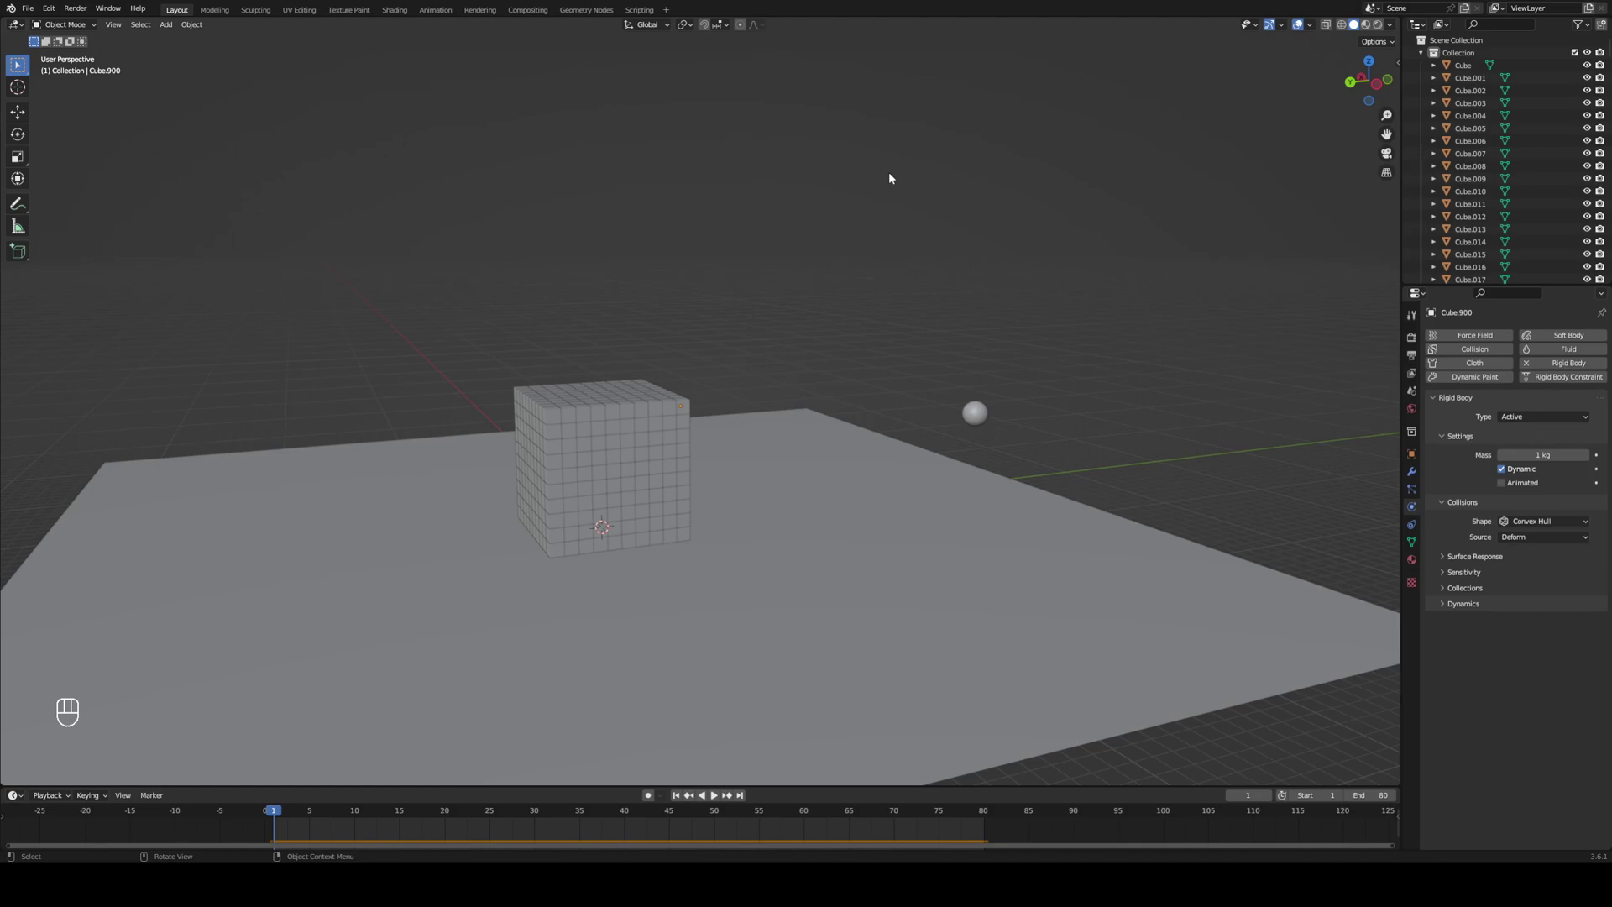
middle_drag(890, 174, 1071, 325)
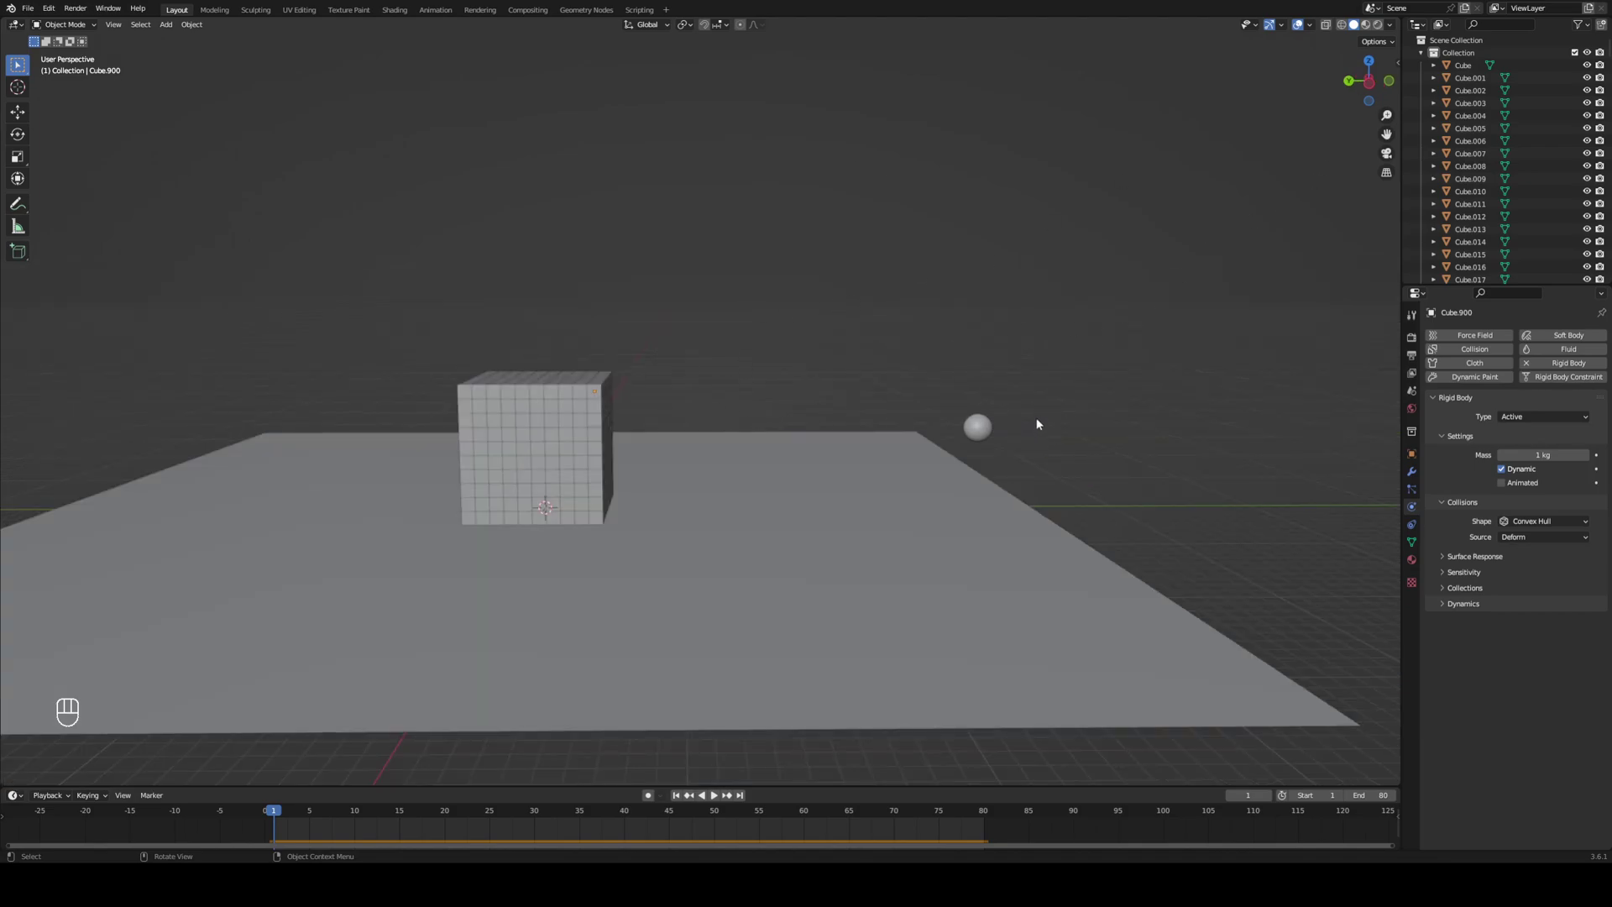
click(1413, 411)
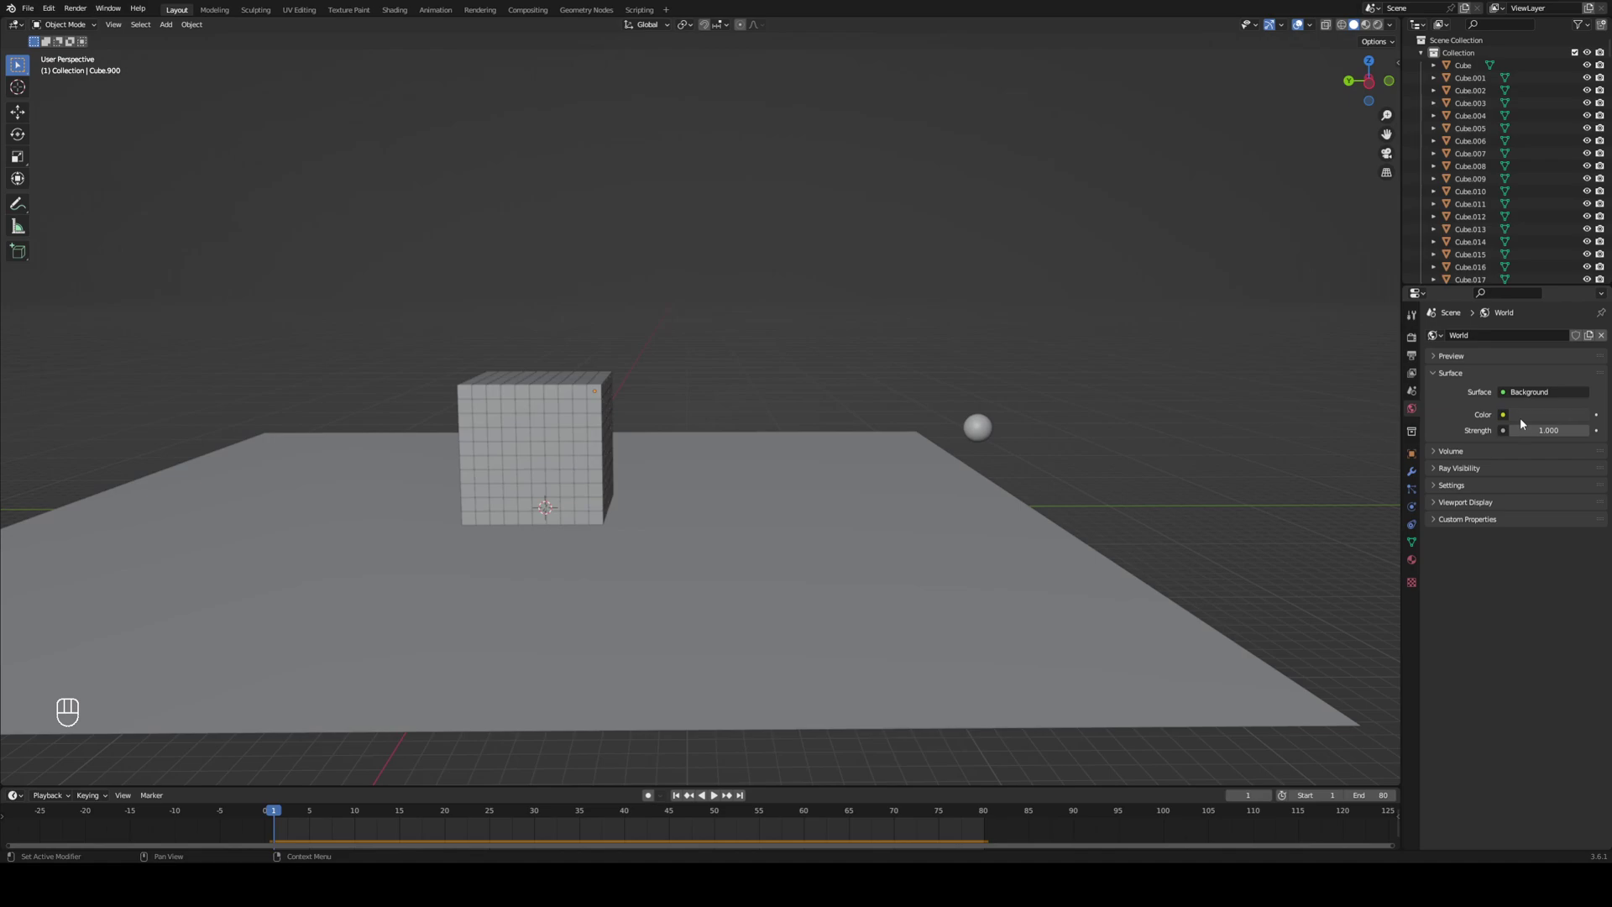
drag(1525, 428, 1287, 453)
click(1379, 24)
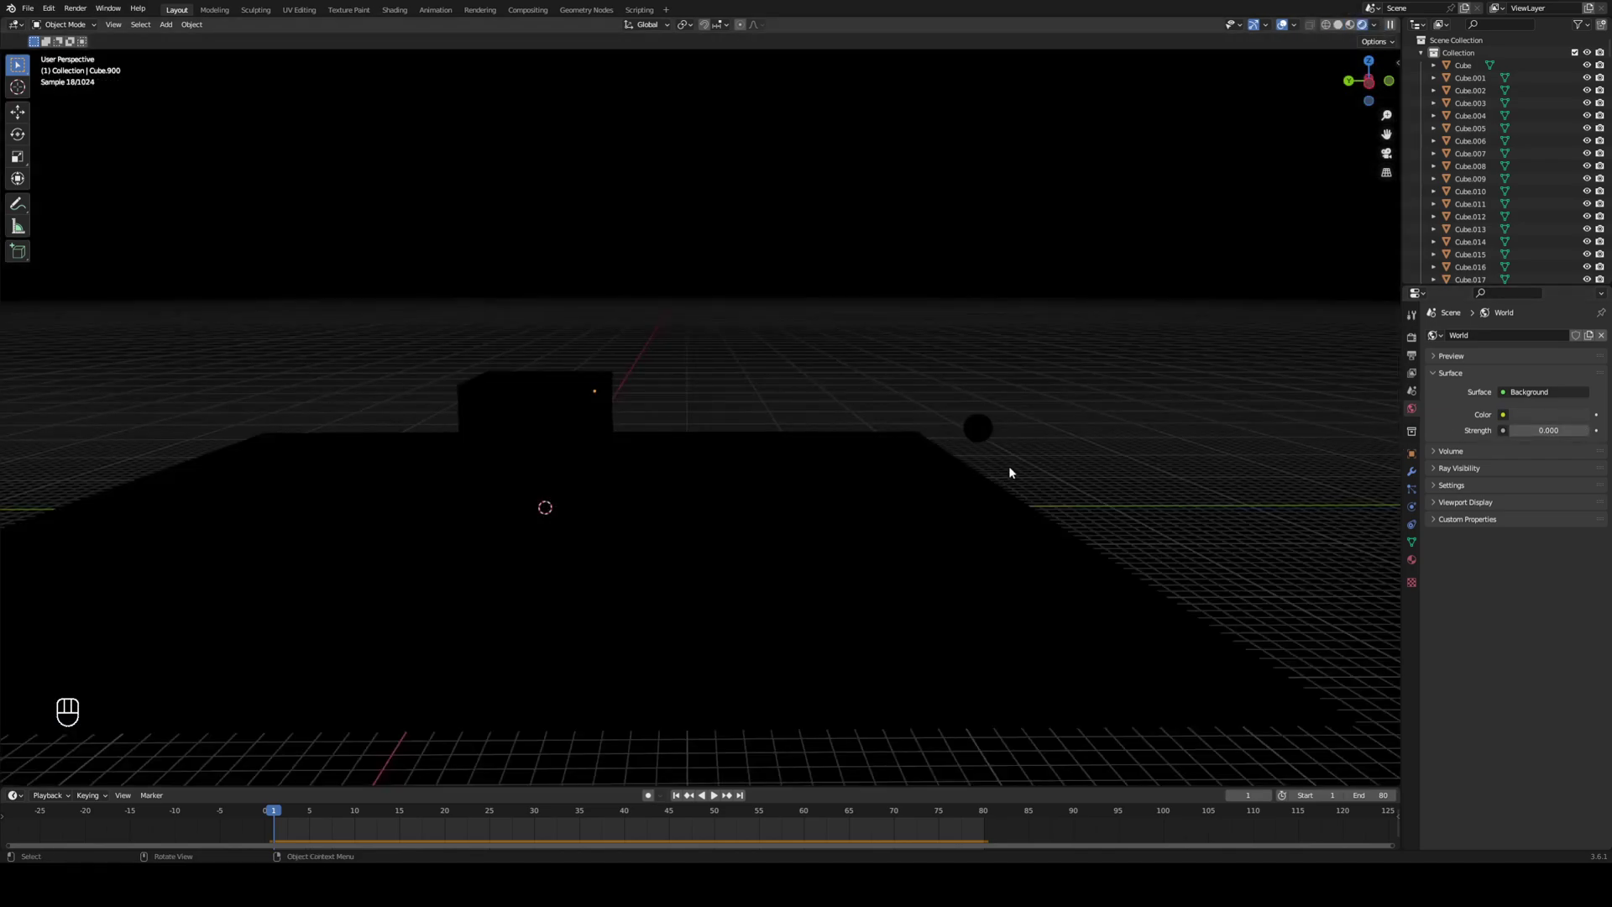
click(1413, 337)
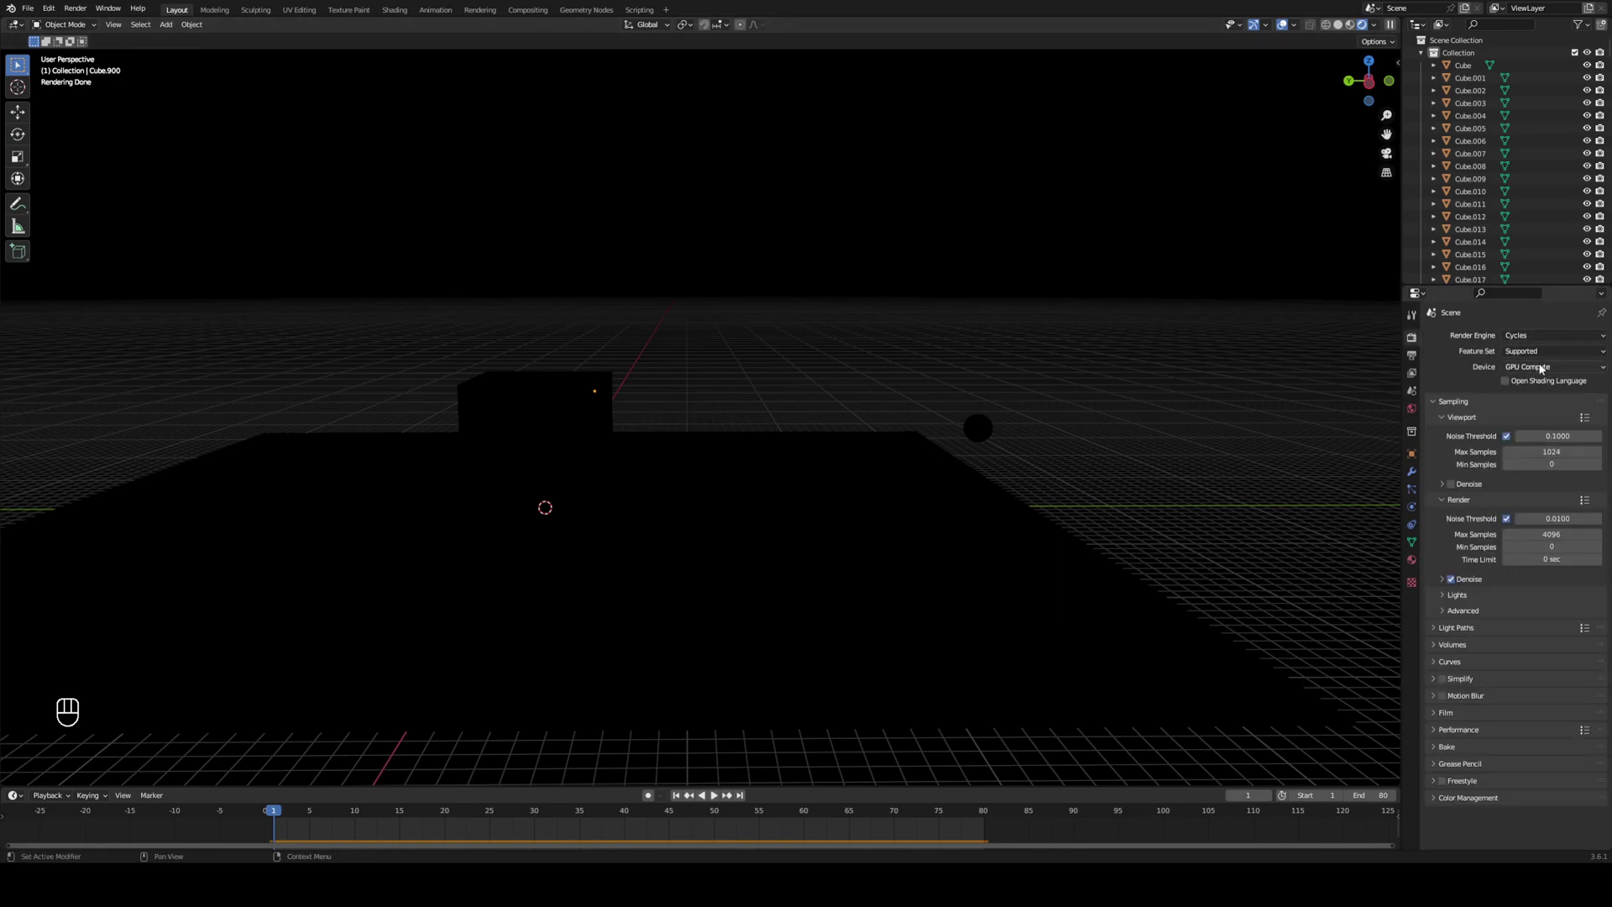
Add an area light and raise it about 18.5 m along the global Z axis above the block.
middle_drag(882, 403, 1026, 439)
key(shift+a)
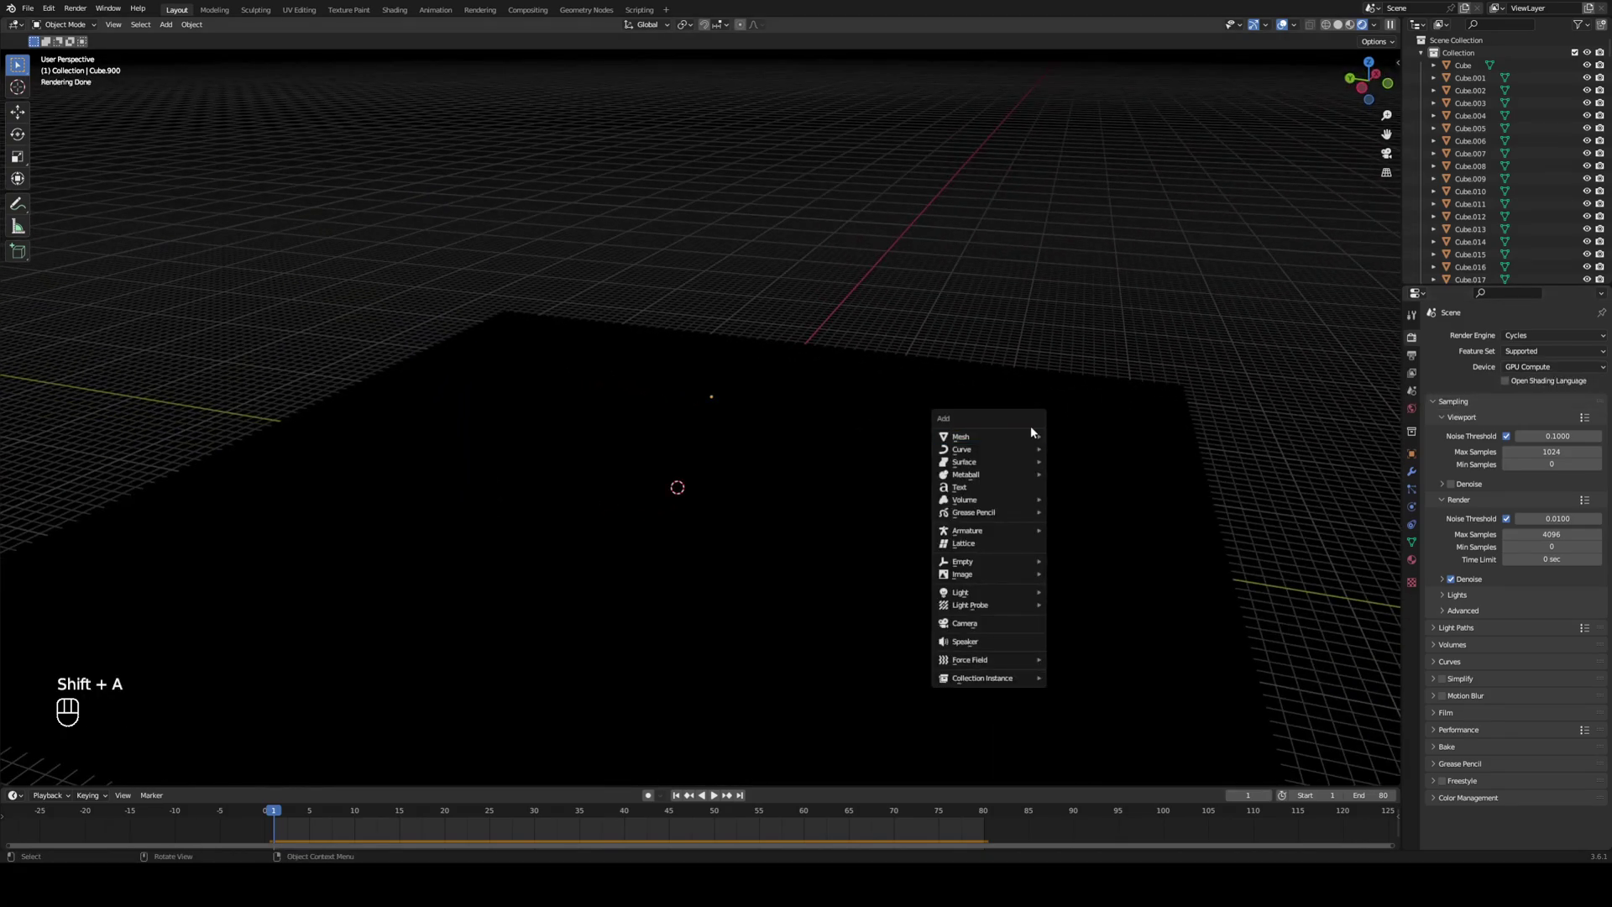
key(shift+a)
mouse_move(760, 593)
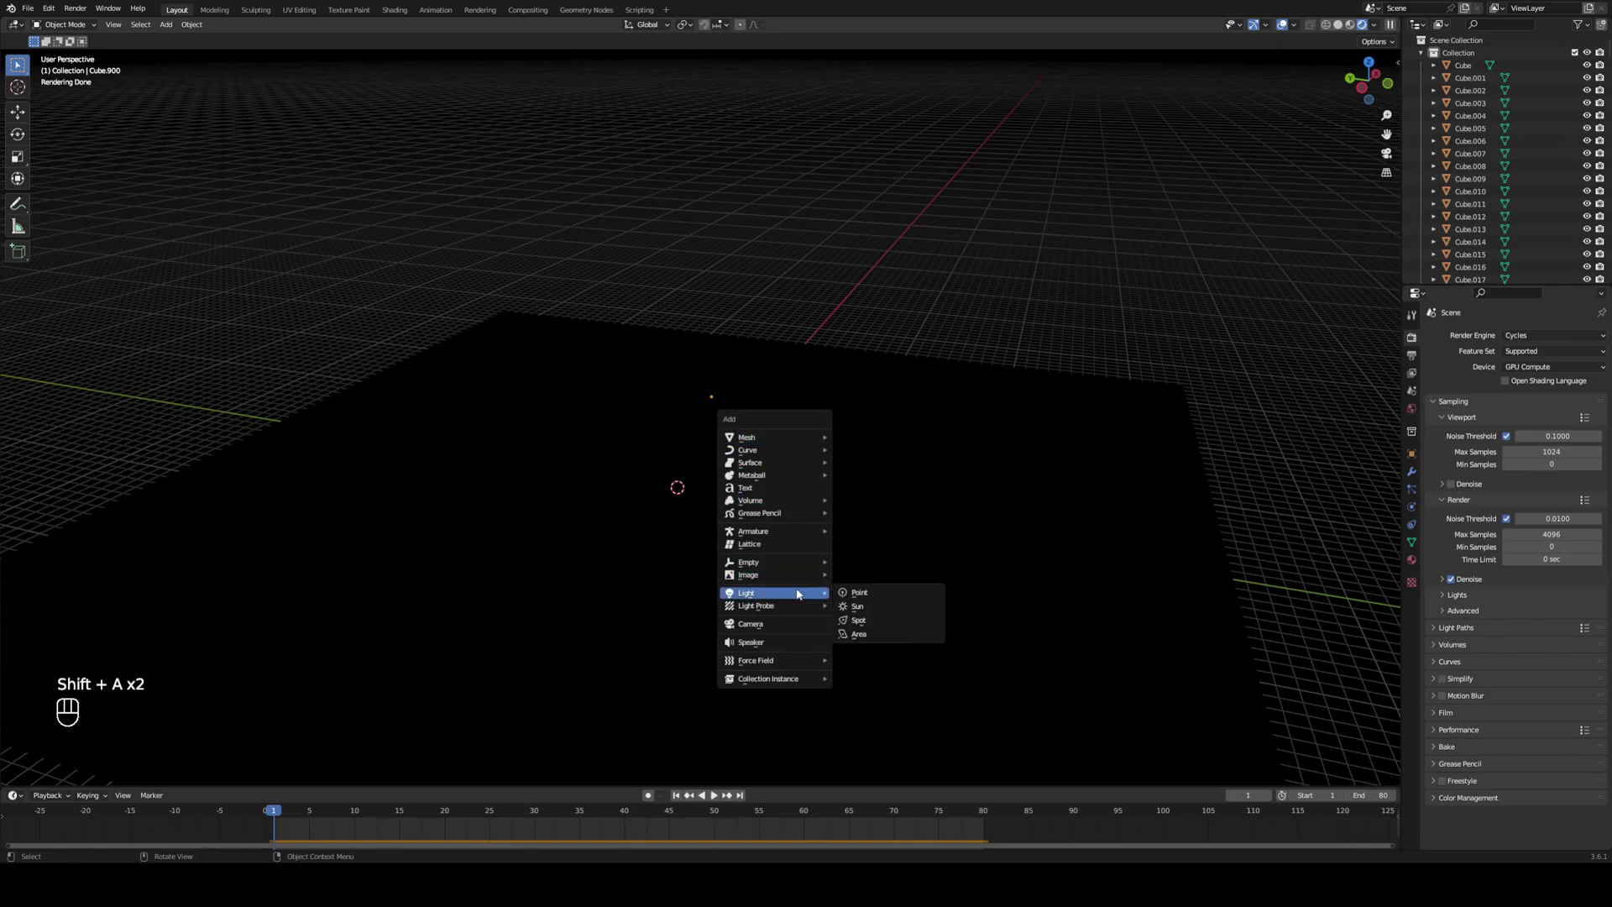
click(881, 636)
middle_drag(824, 578, 849, 569)
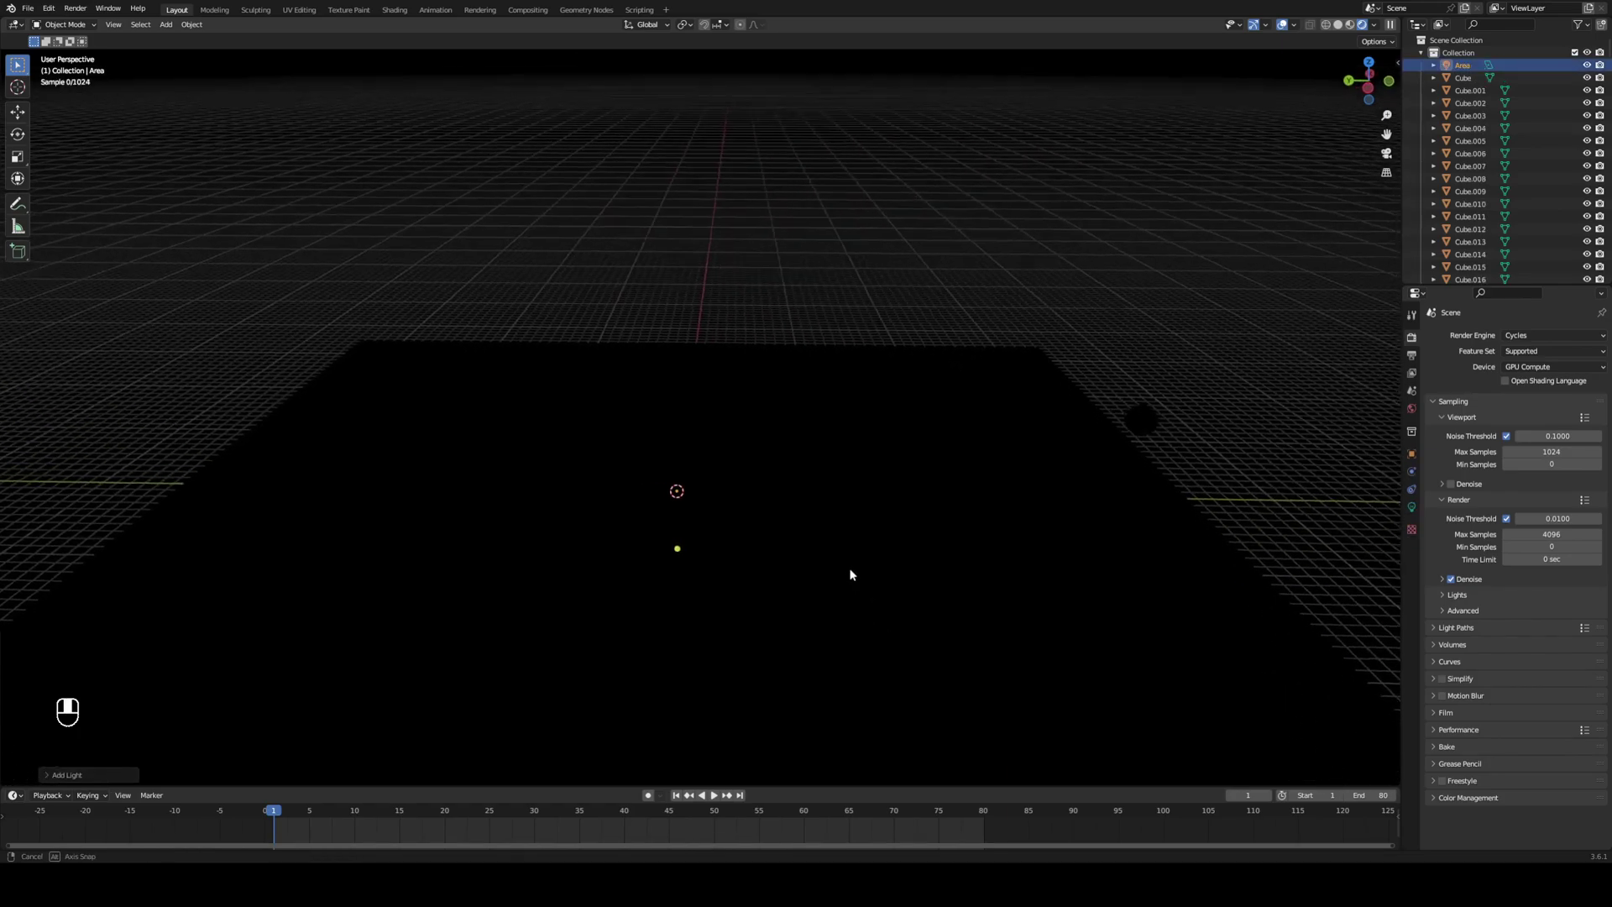
key(g)
key(z)
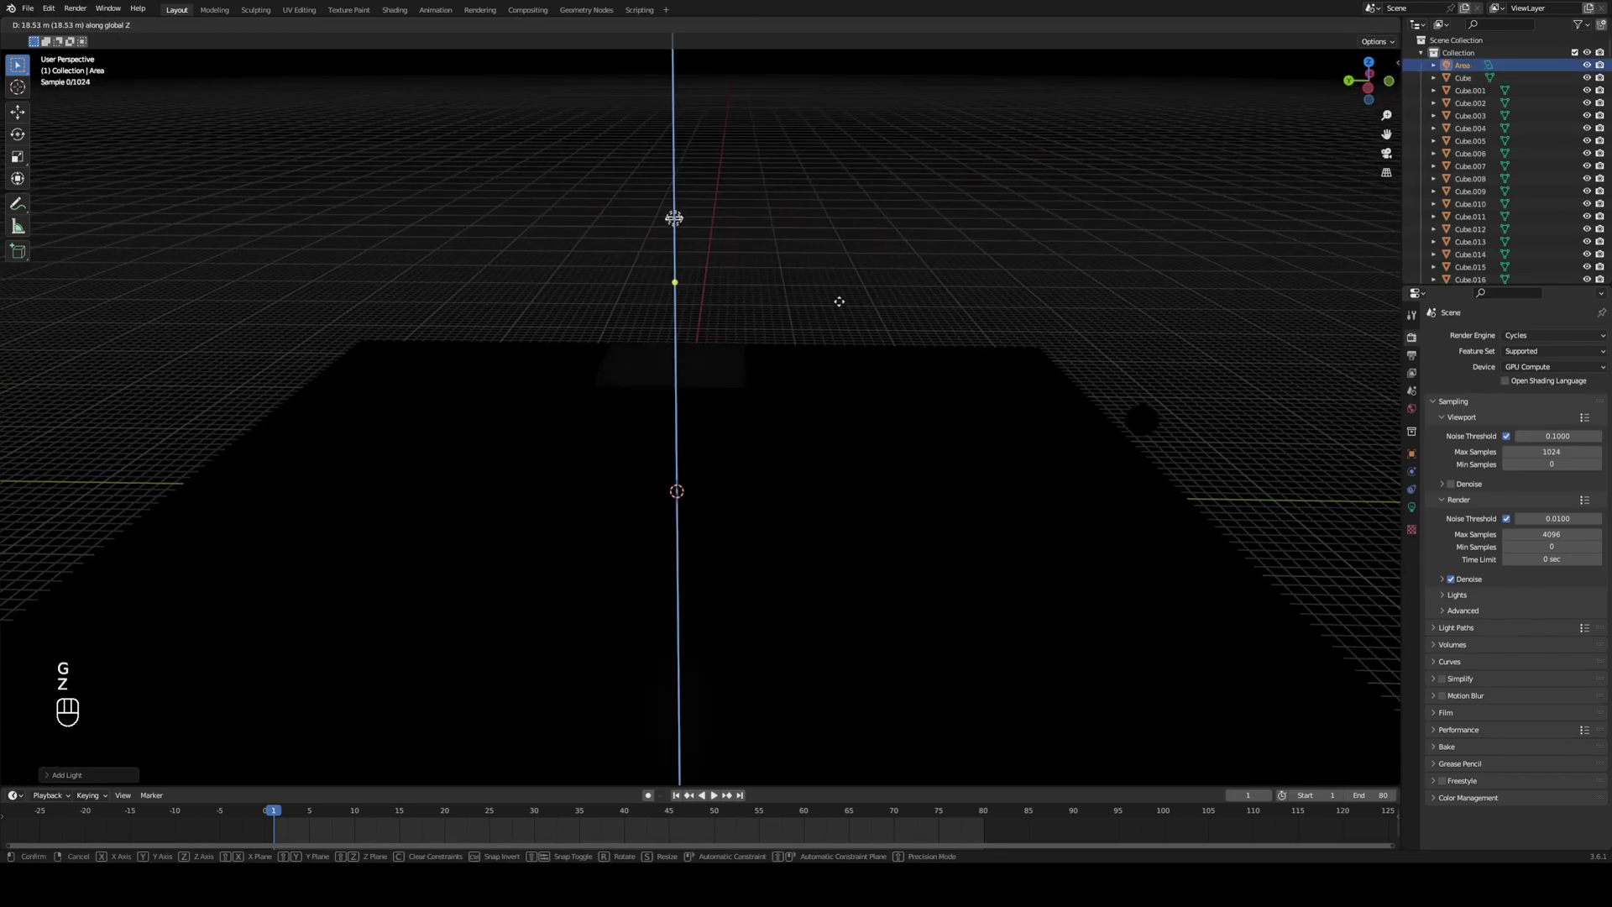
click(841, 302)
Scale the area light up until it is much wider than the block and set its power to 500 W.
key(s)
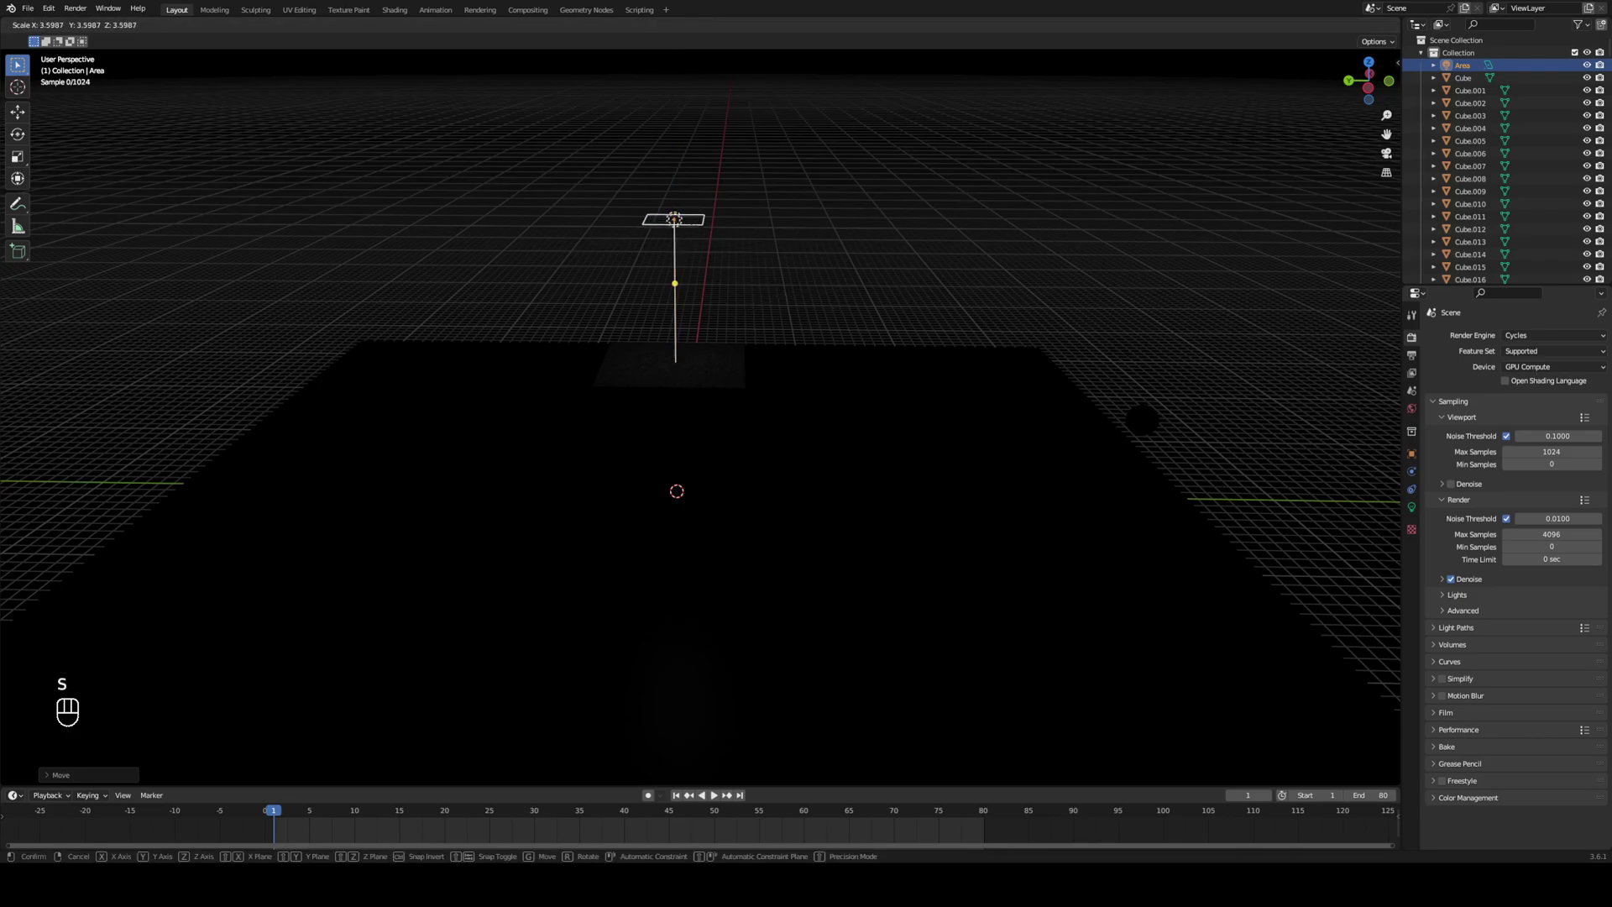
click(968, 724)
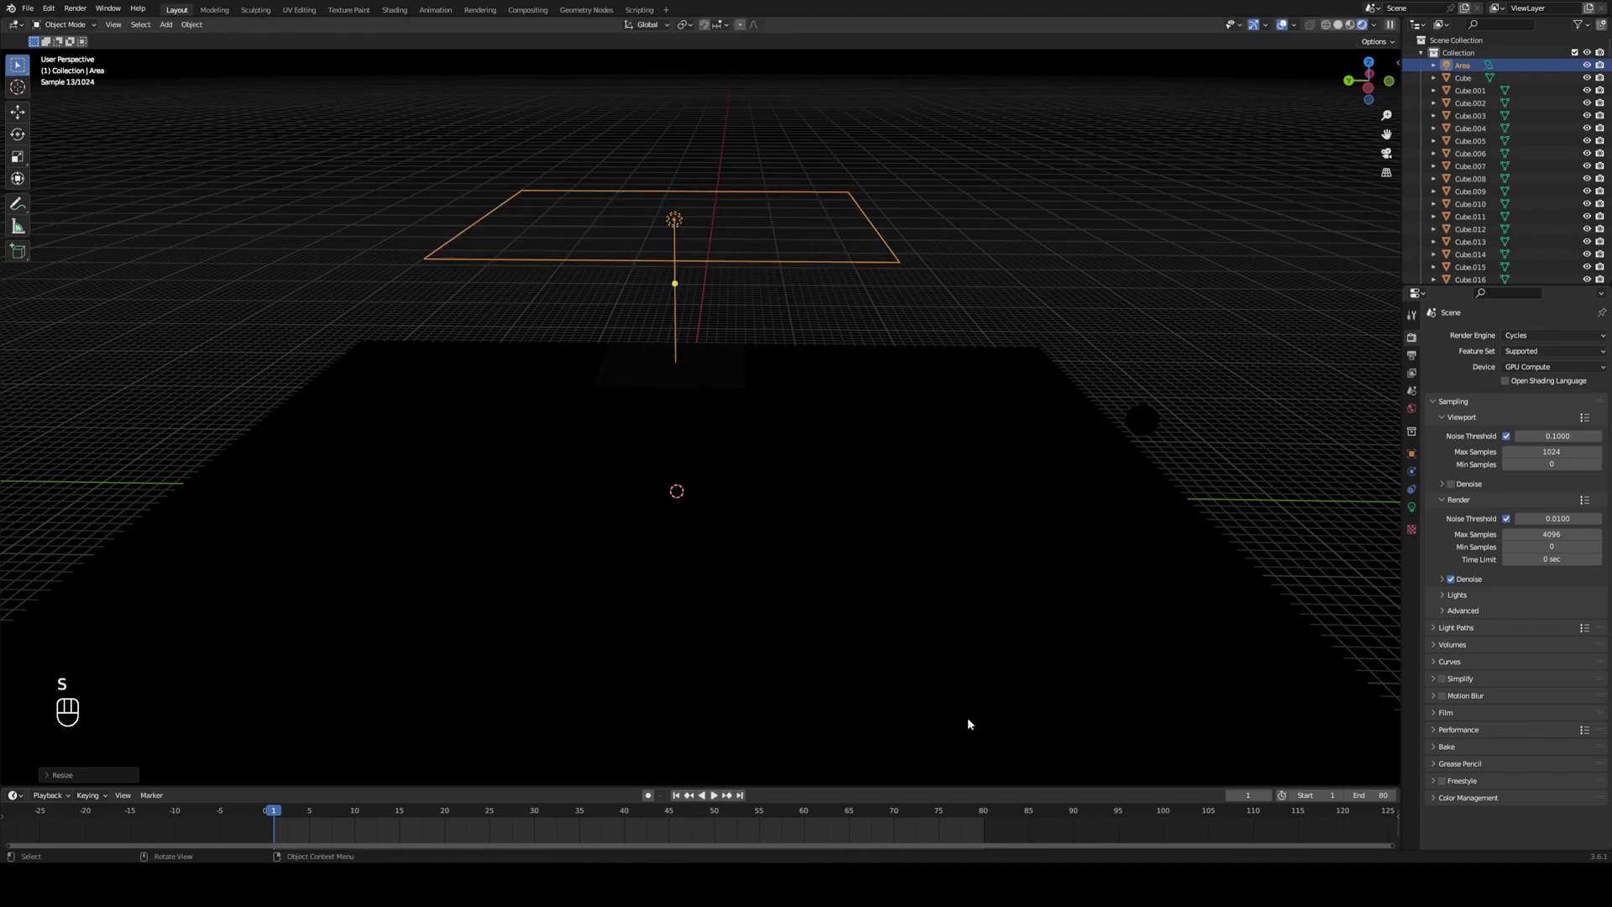
click(1411, 507)
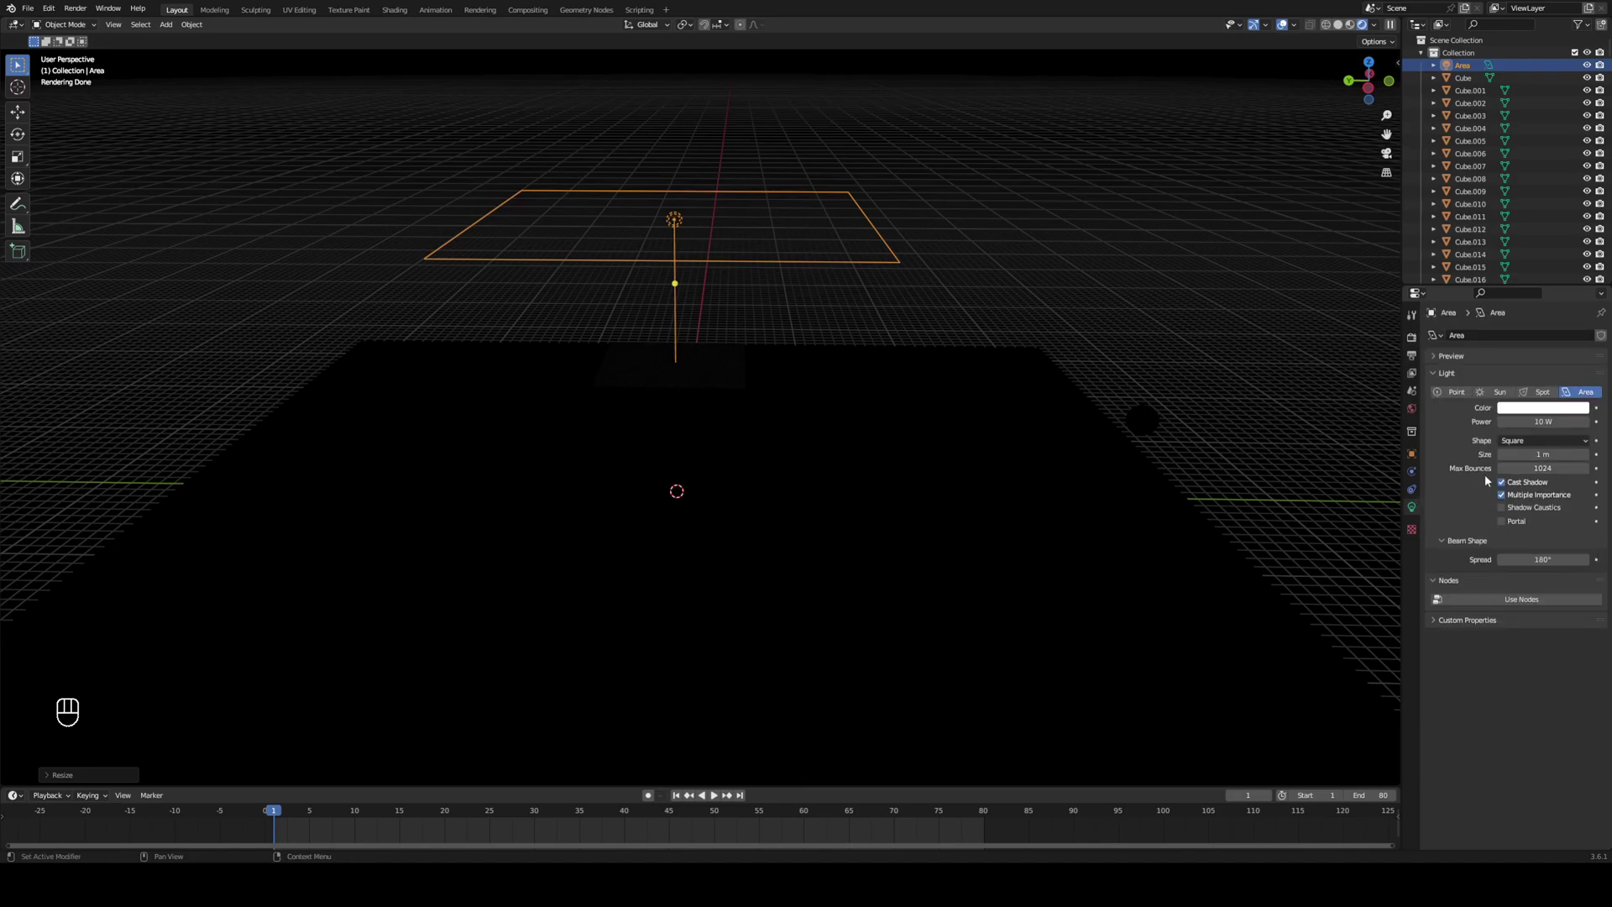
click(1557, 422)
text(500)
key(Return)
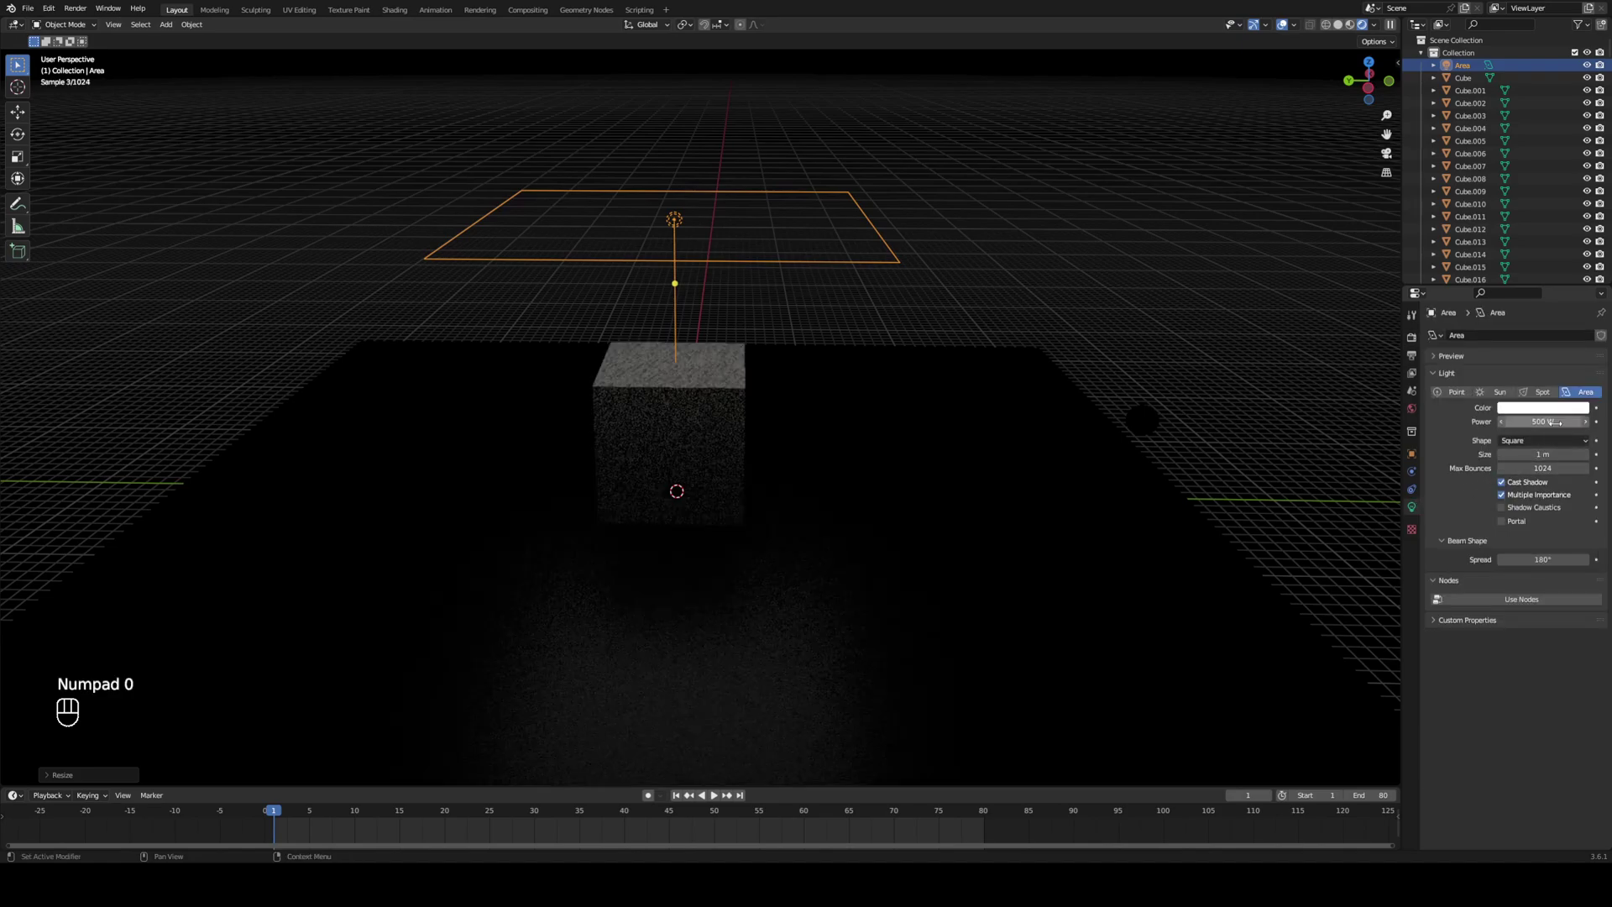
Set the overhead area light's power to 1000 W and scale it up to nearly the floor plane's width.
click(1556, 423)
text(1000)
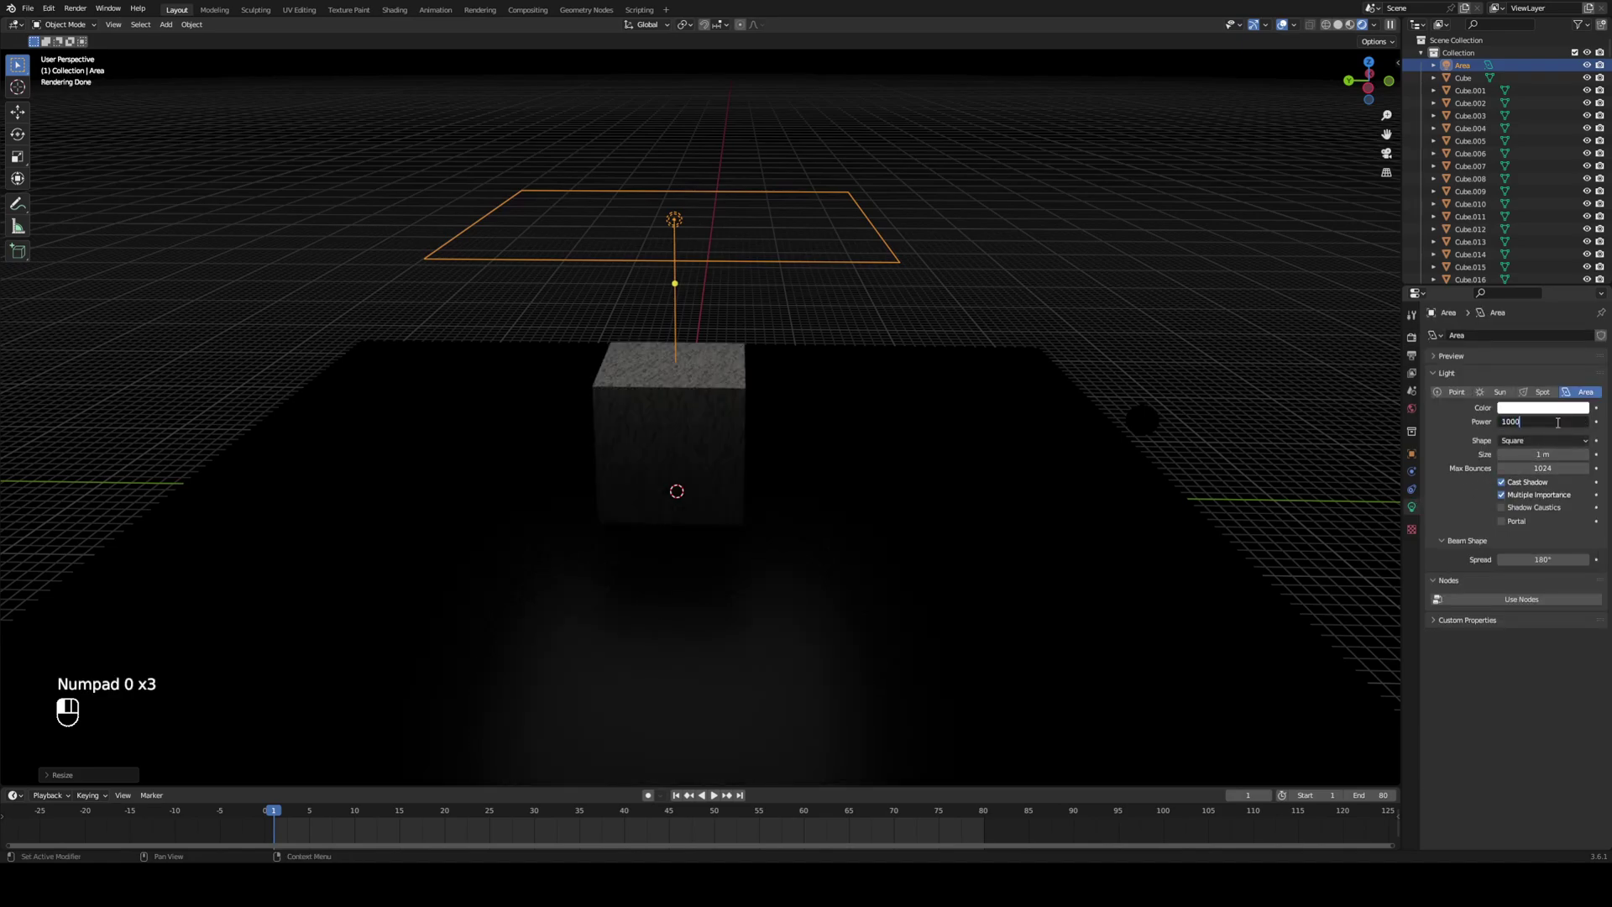
key(Return)
middle_drag(799, 288, 811, 394)
key(s)
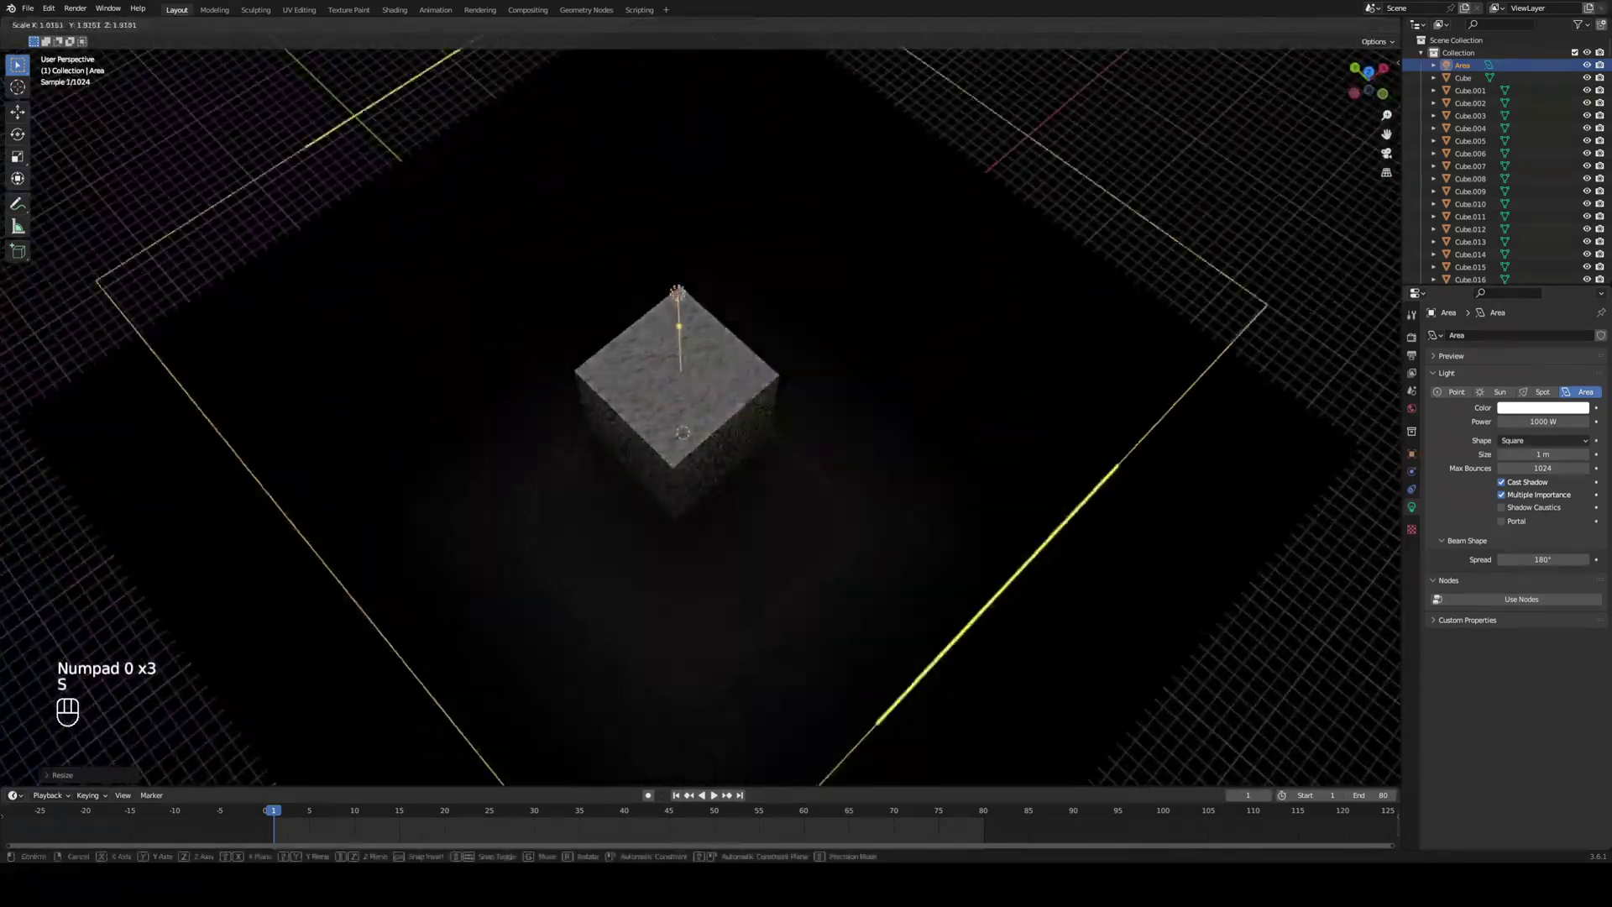
click(1134, 515)
middle_drag(1134, 515, 1182, 419)
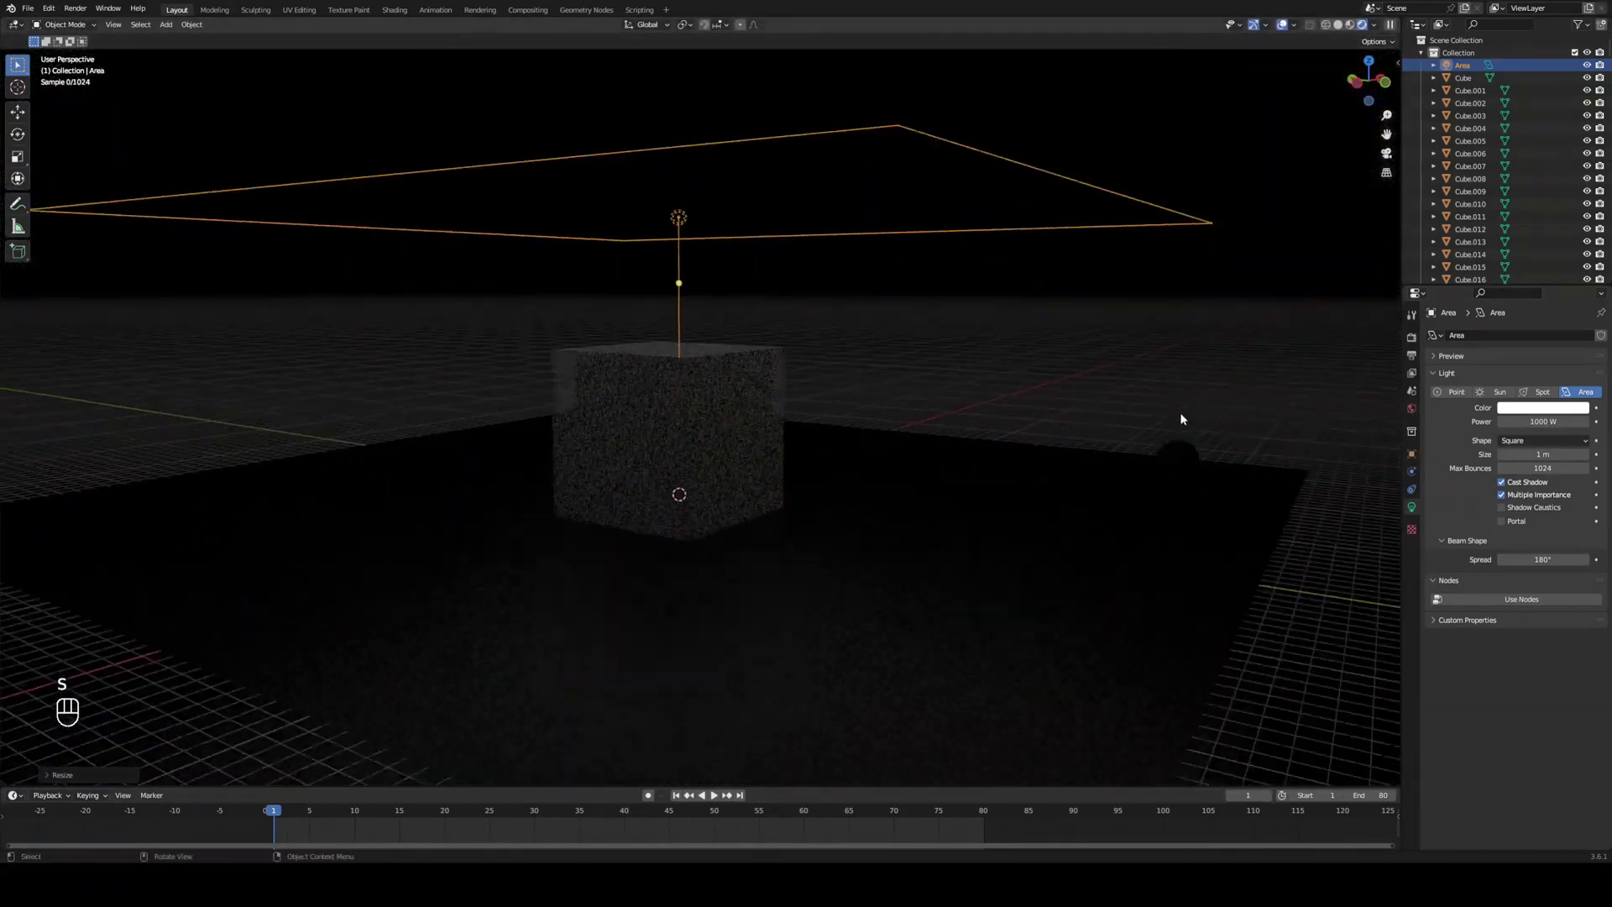
key(KP_0)
key(KP_0)
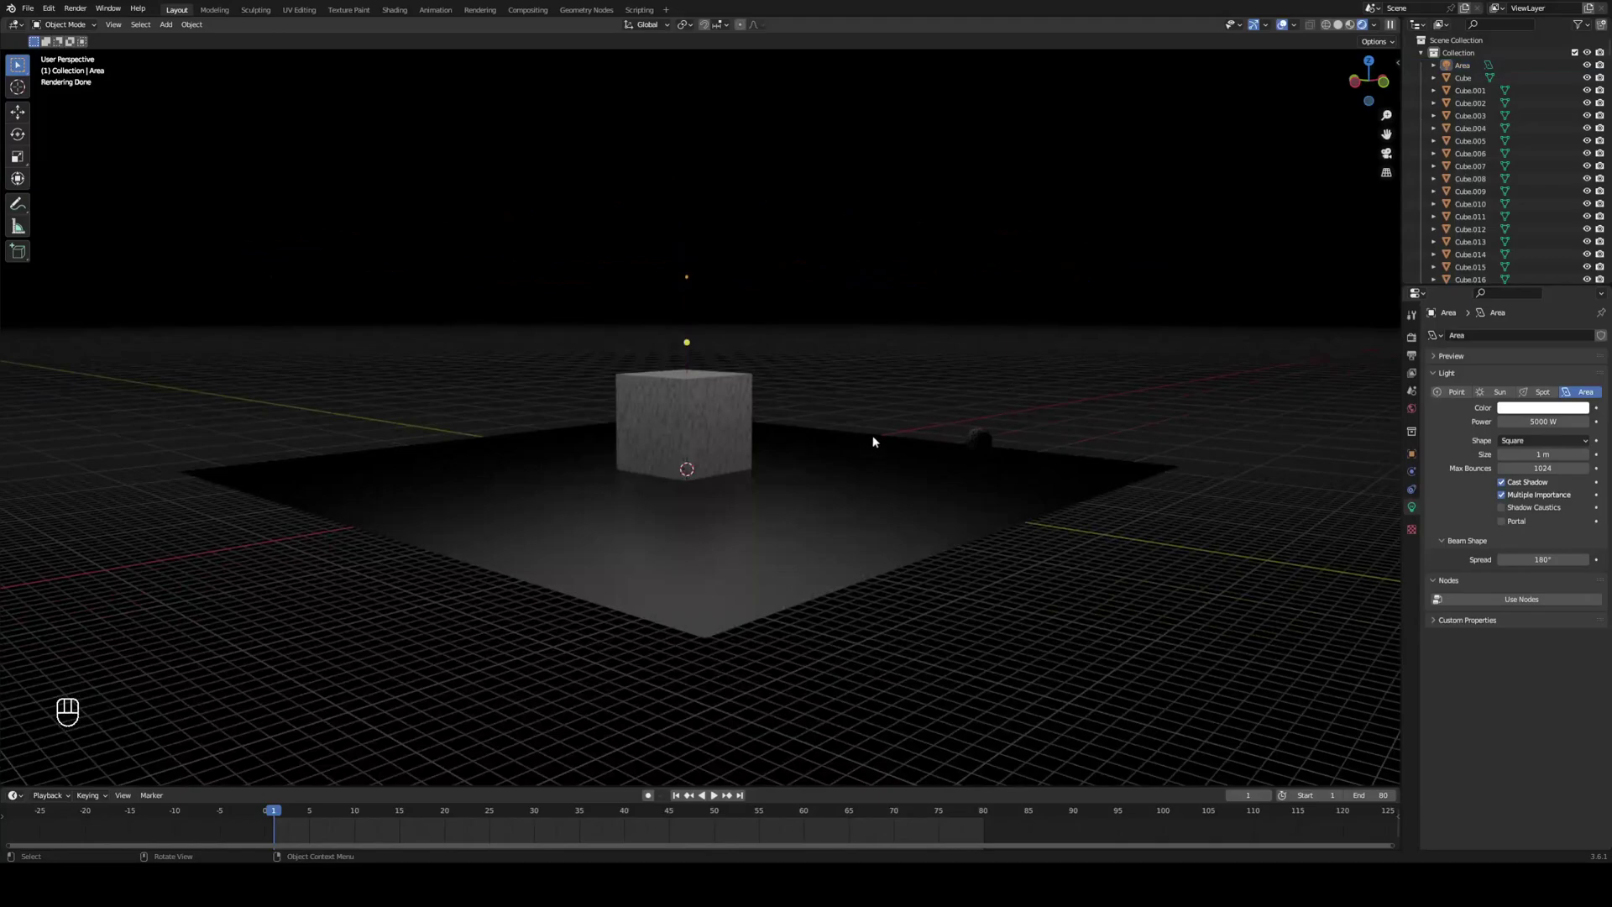
Add four more 500 W area lights around the block, aimed at it.
key(shift+a)
mouse_move(788, 389)
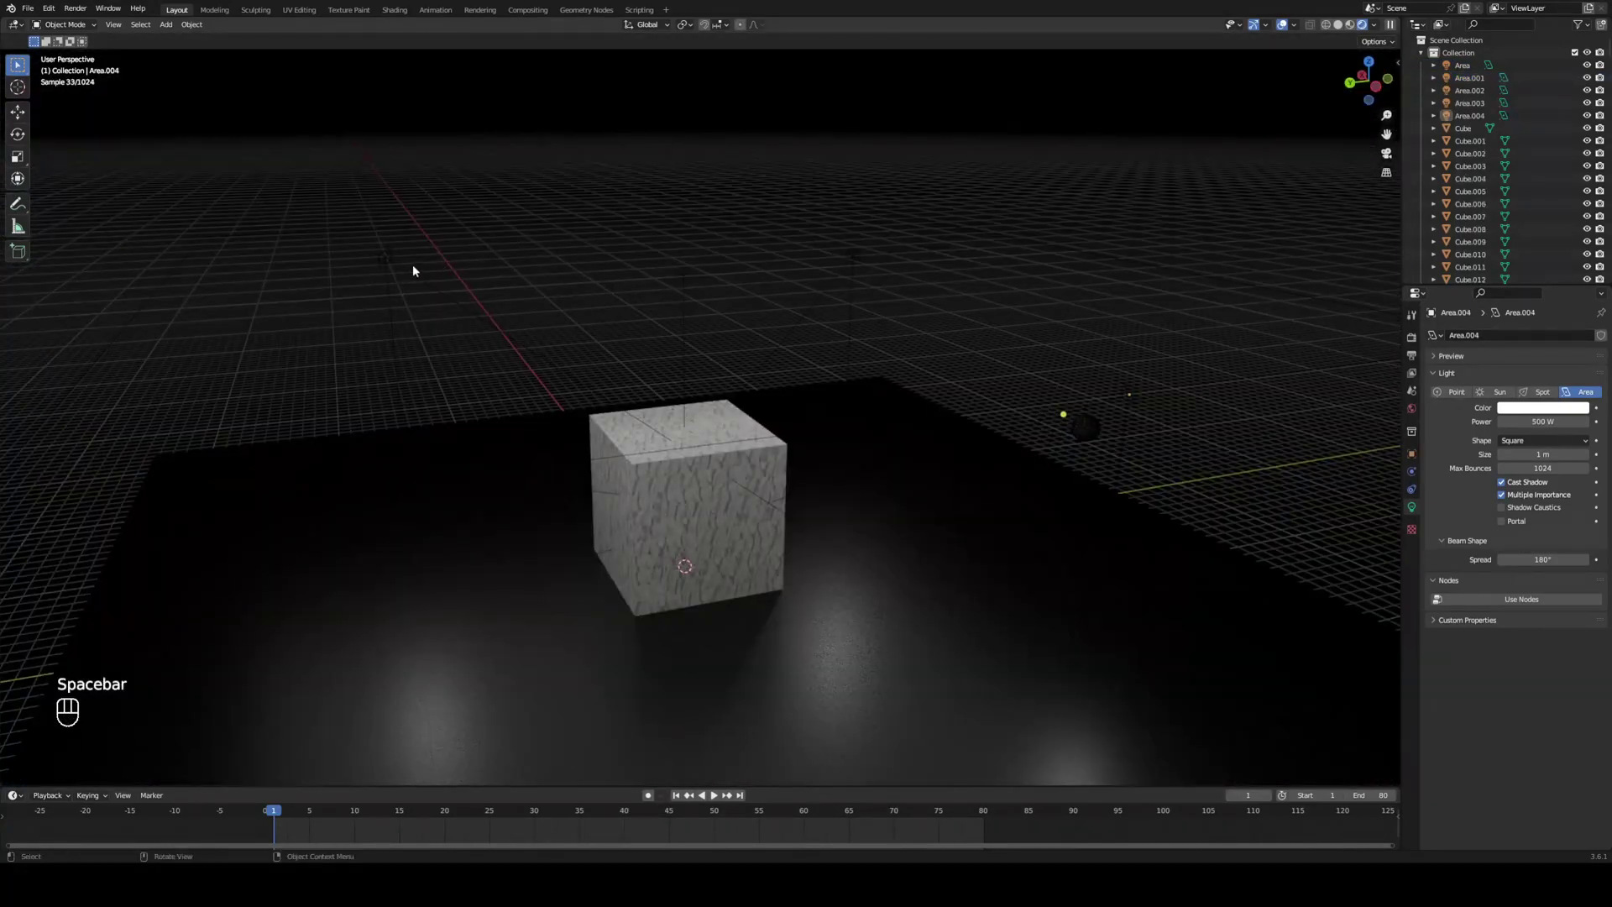
Select the smaller area lights around the block one at a time to examine their placement and aim.
click(389, 260)
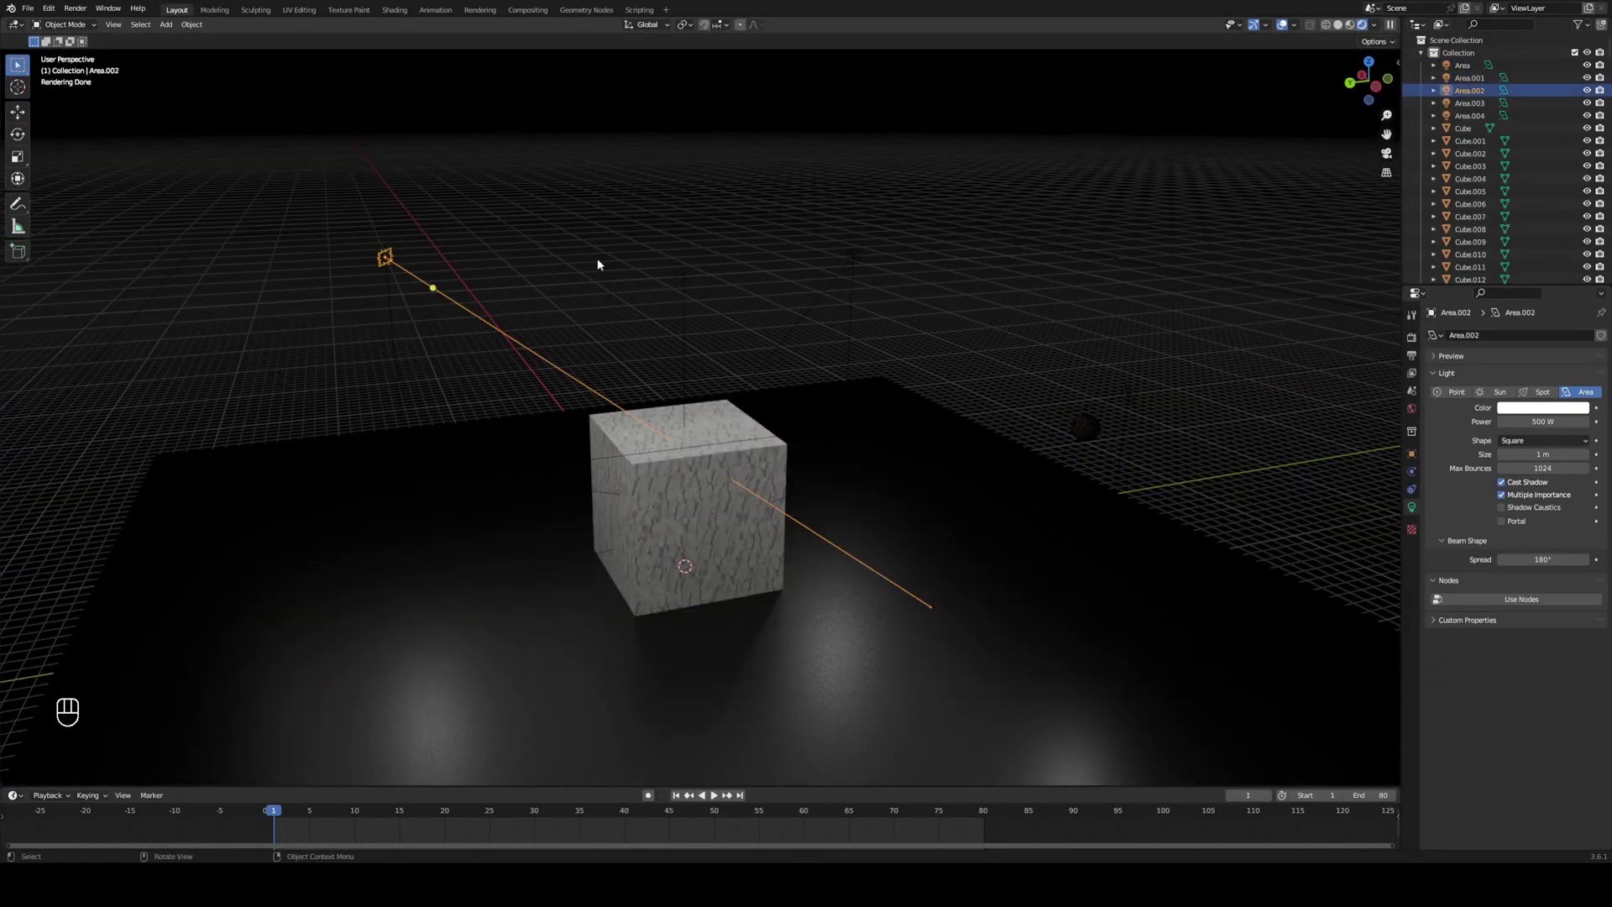
click(682, 274)
click(387, 259)
click(681, 278)
click(850, 260)
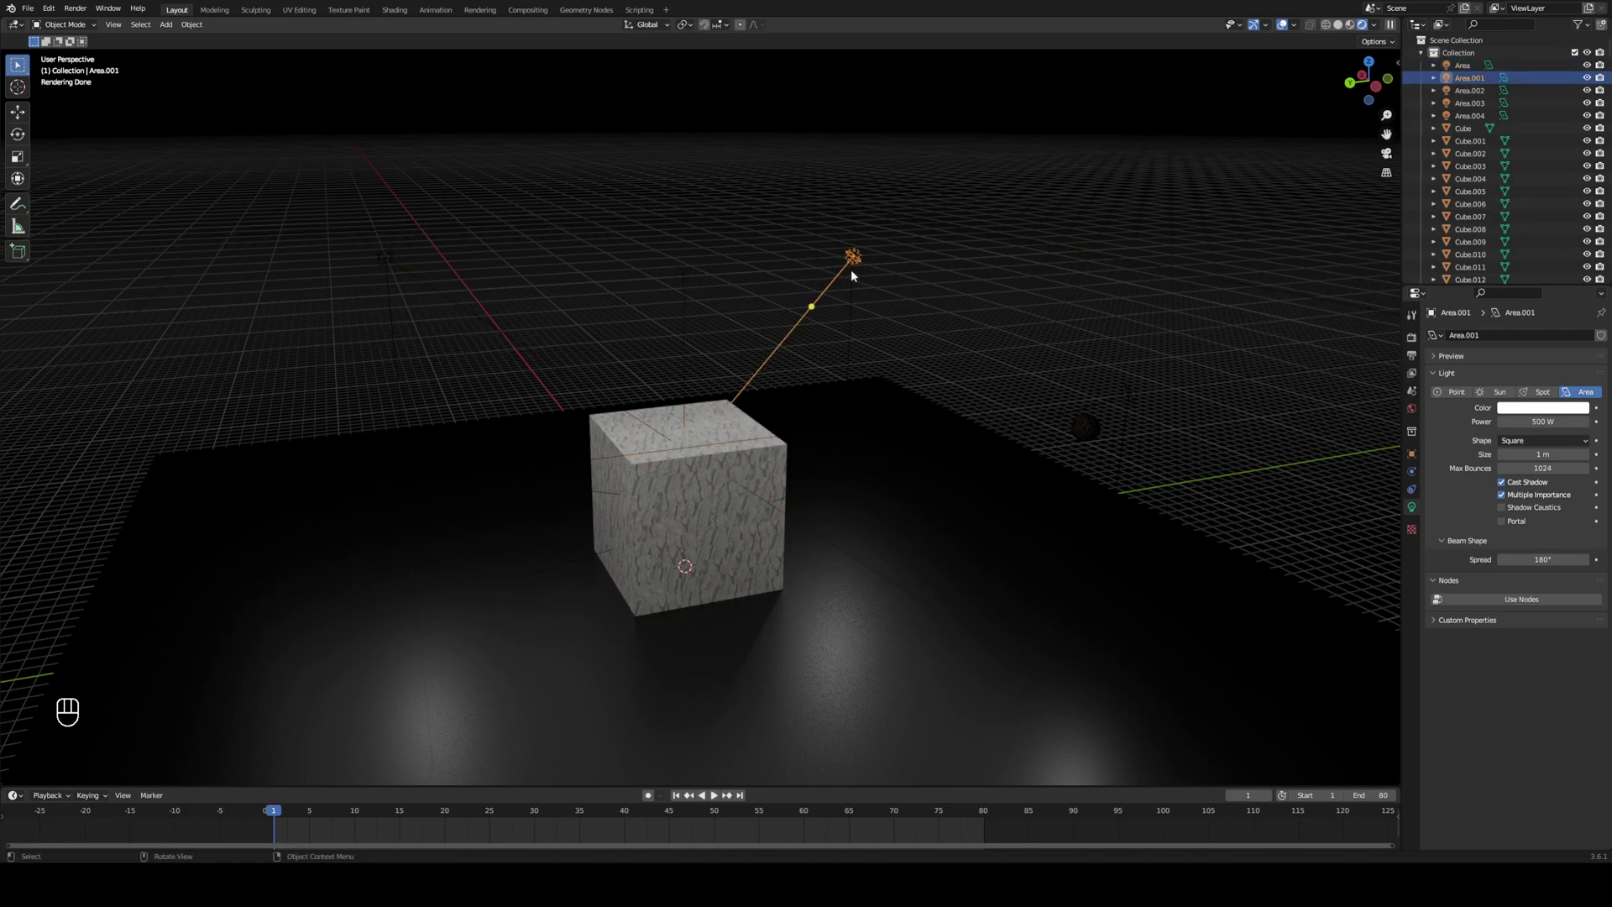
middle_drag(850, 260, 1153, 233)
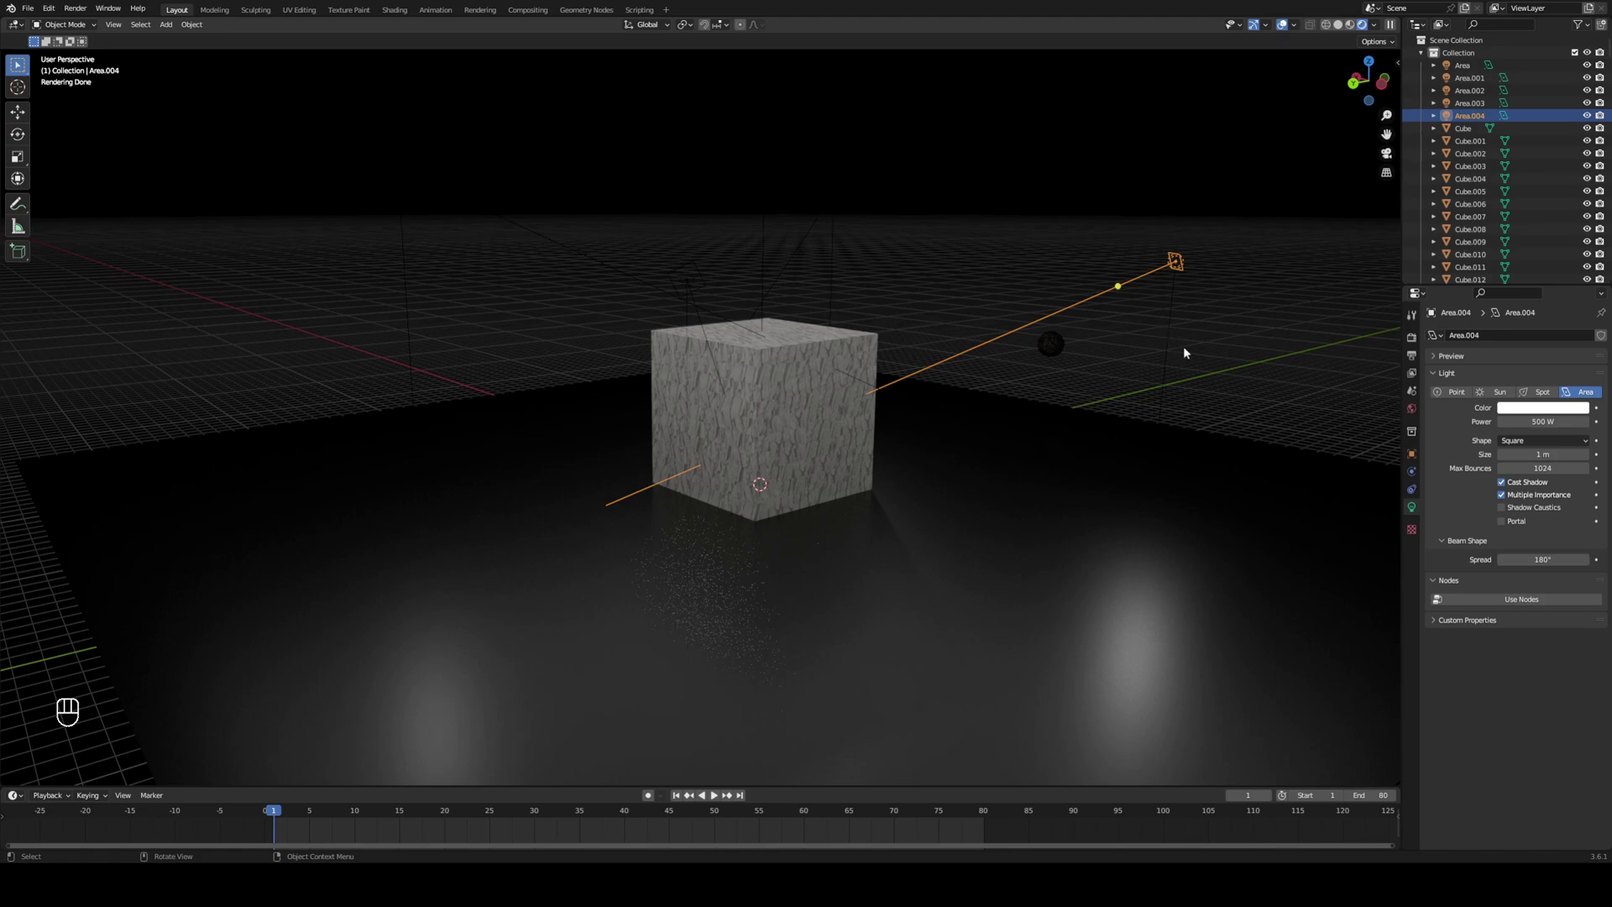
click(1173, 263)
Add a camera and align it to a front view of the block.
scroll(953, 602, down, 3)
middle_drag(1173, 263, 915, 598)
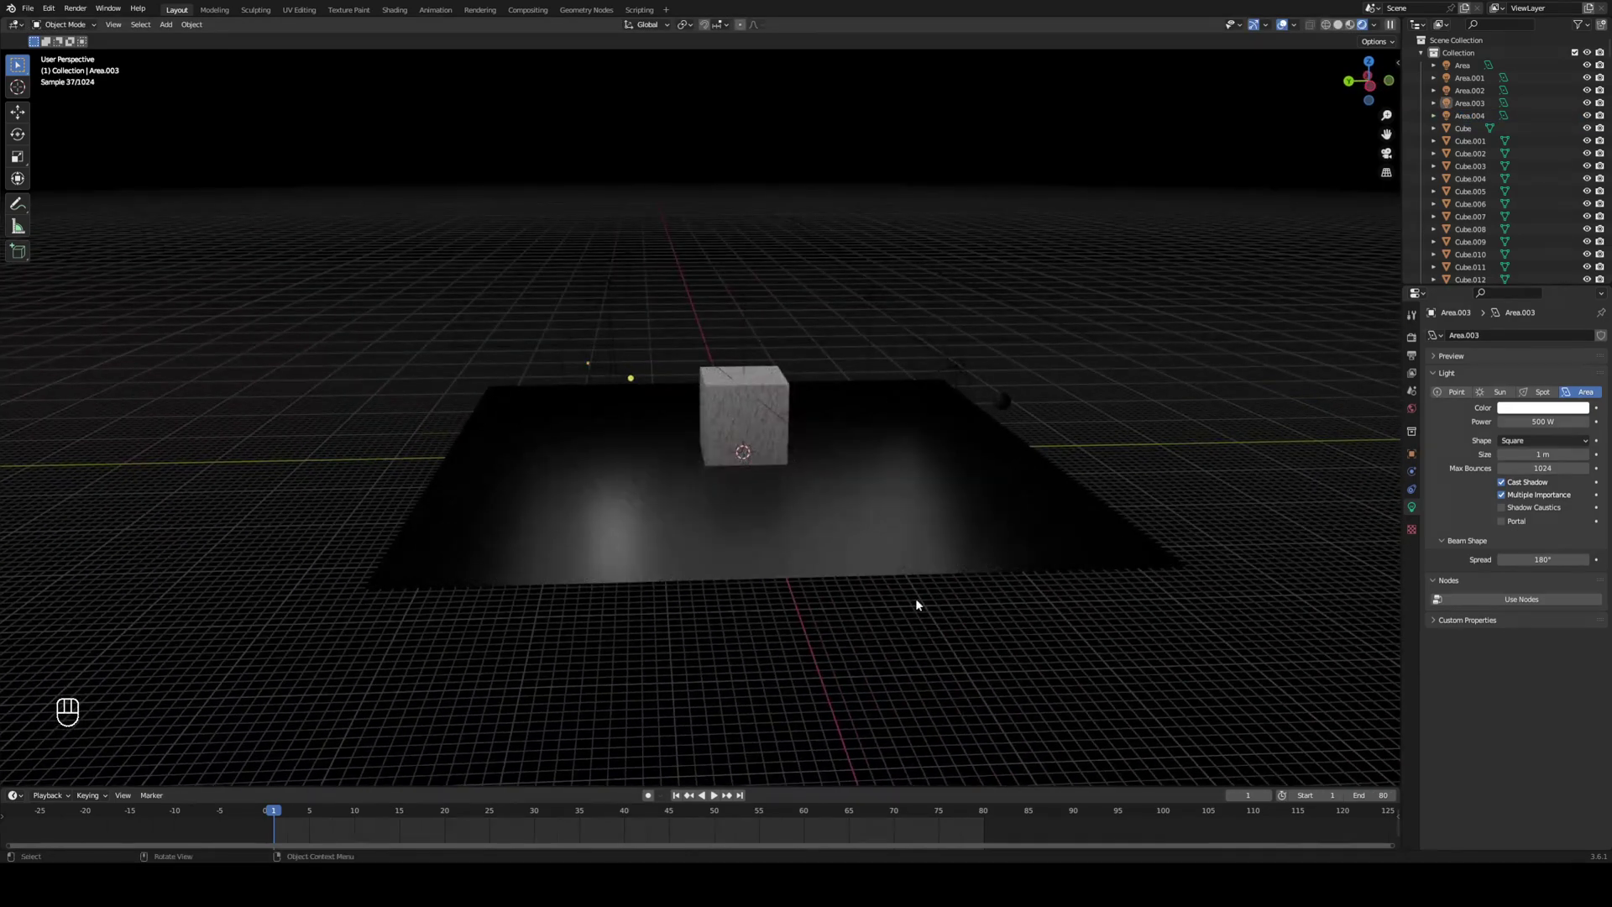
key(shift+a)
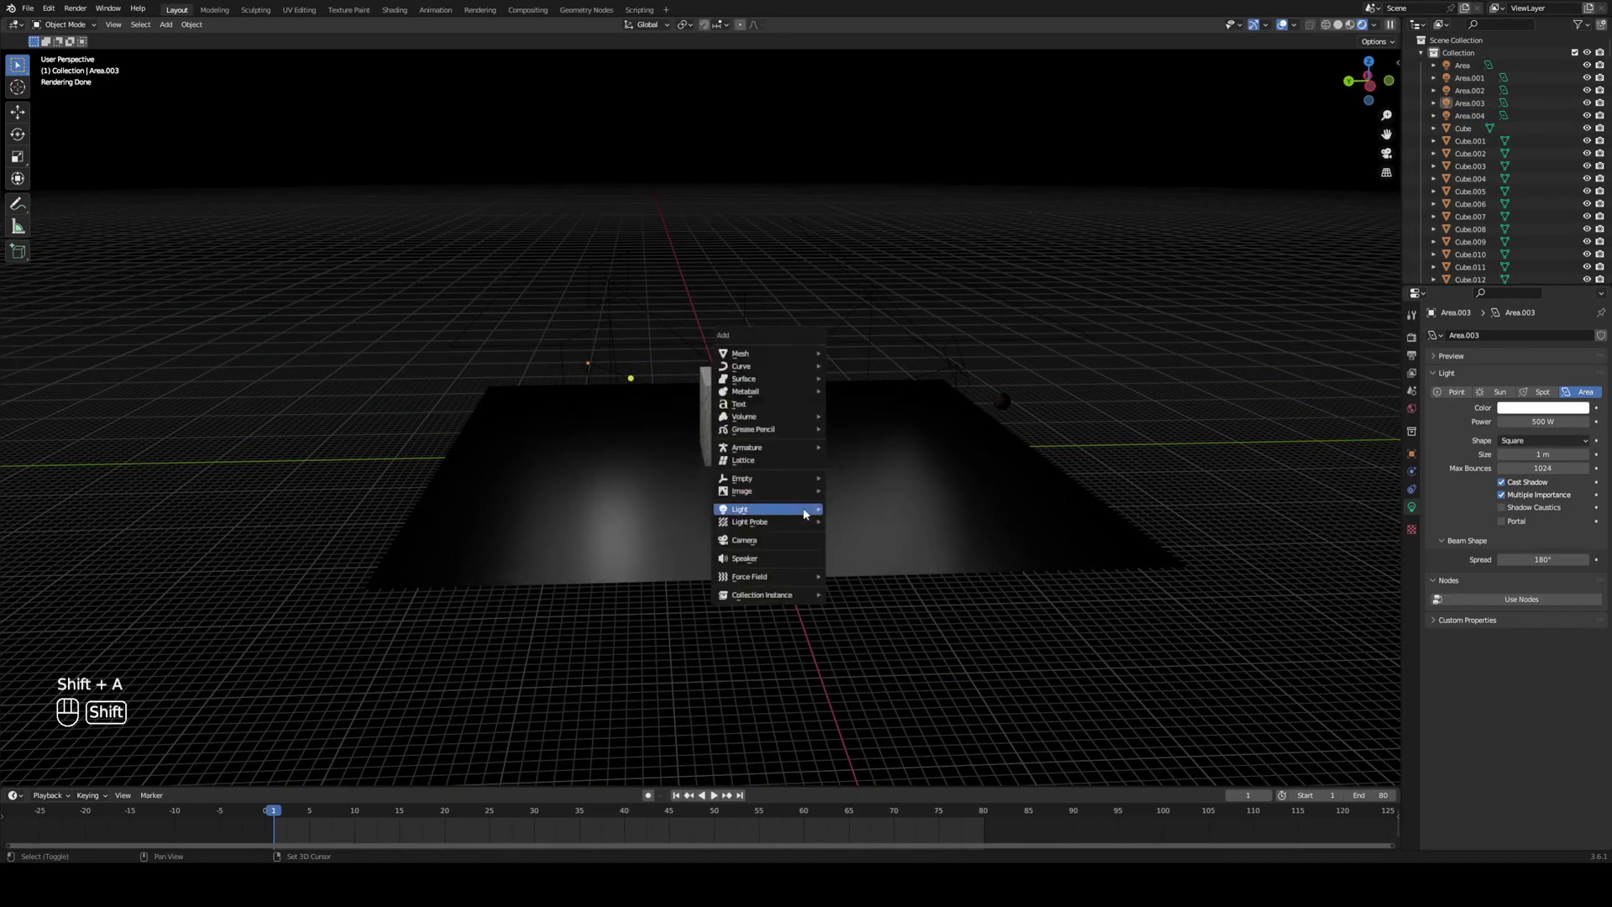
click(769, 543)
scroll(872, 531, up, 2)
middle_drag(872, 531, 870, 520)
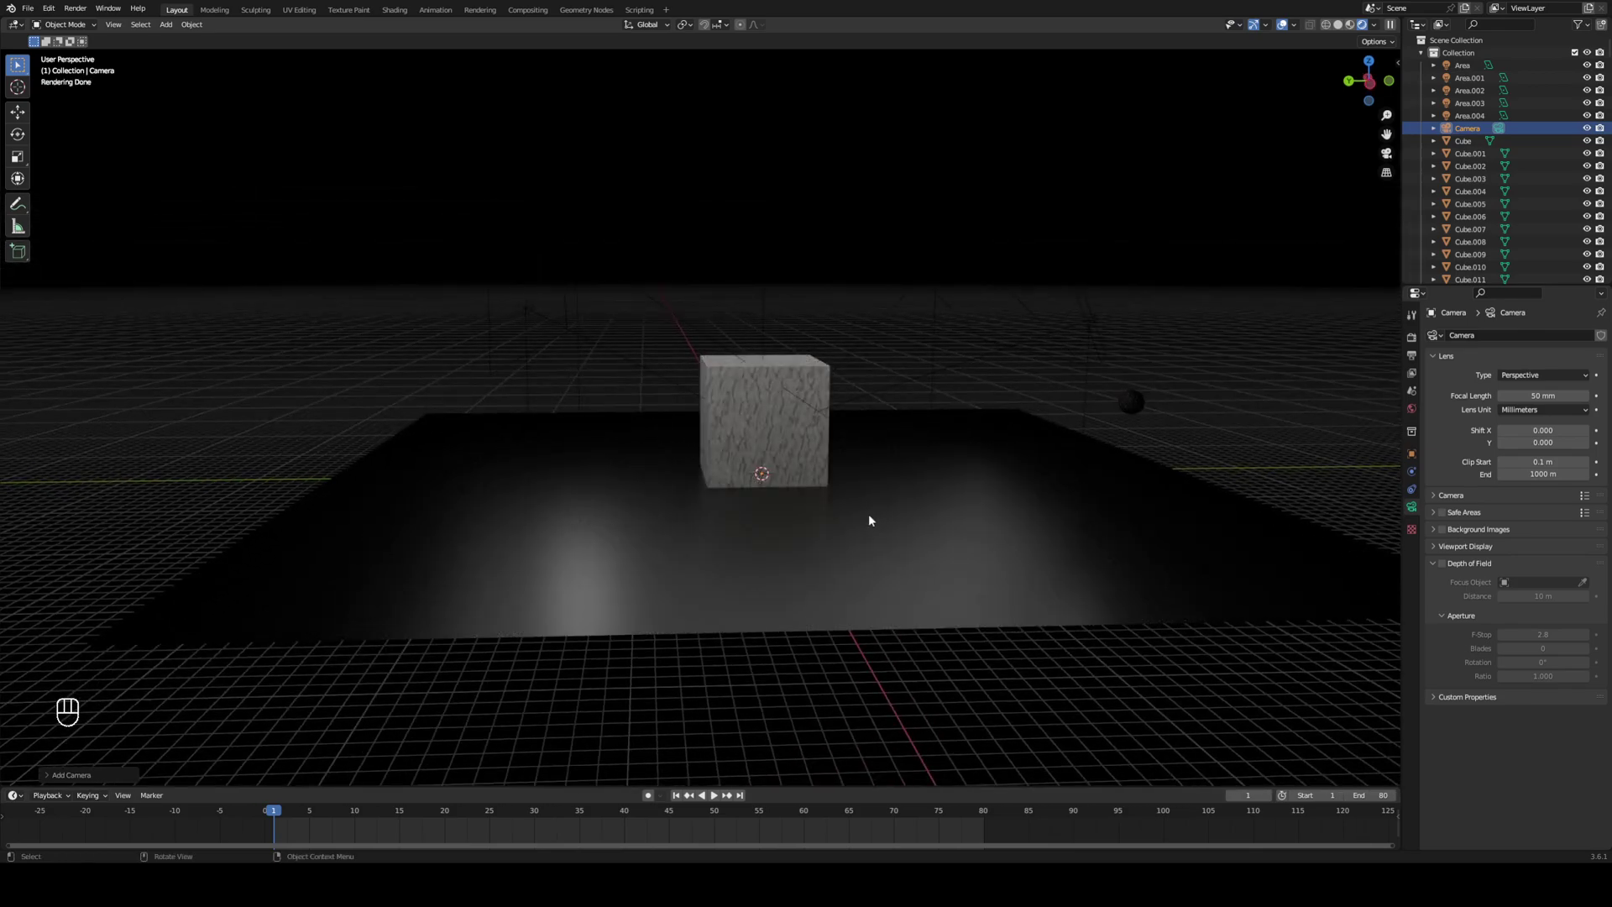
key(ctrl+alt+KP_0)
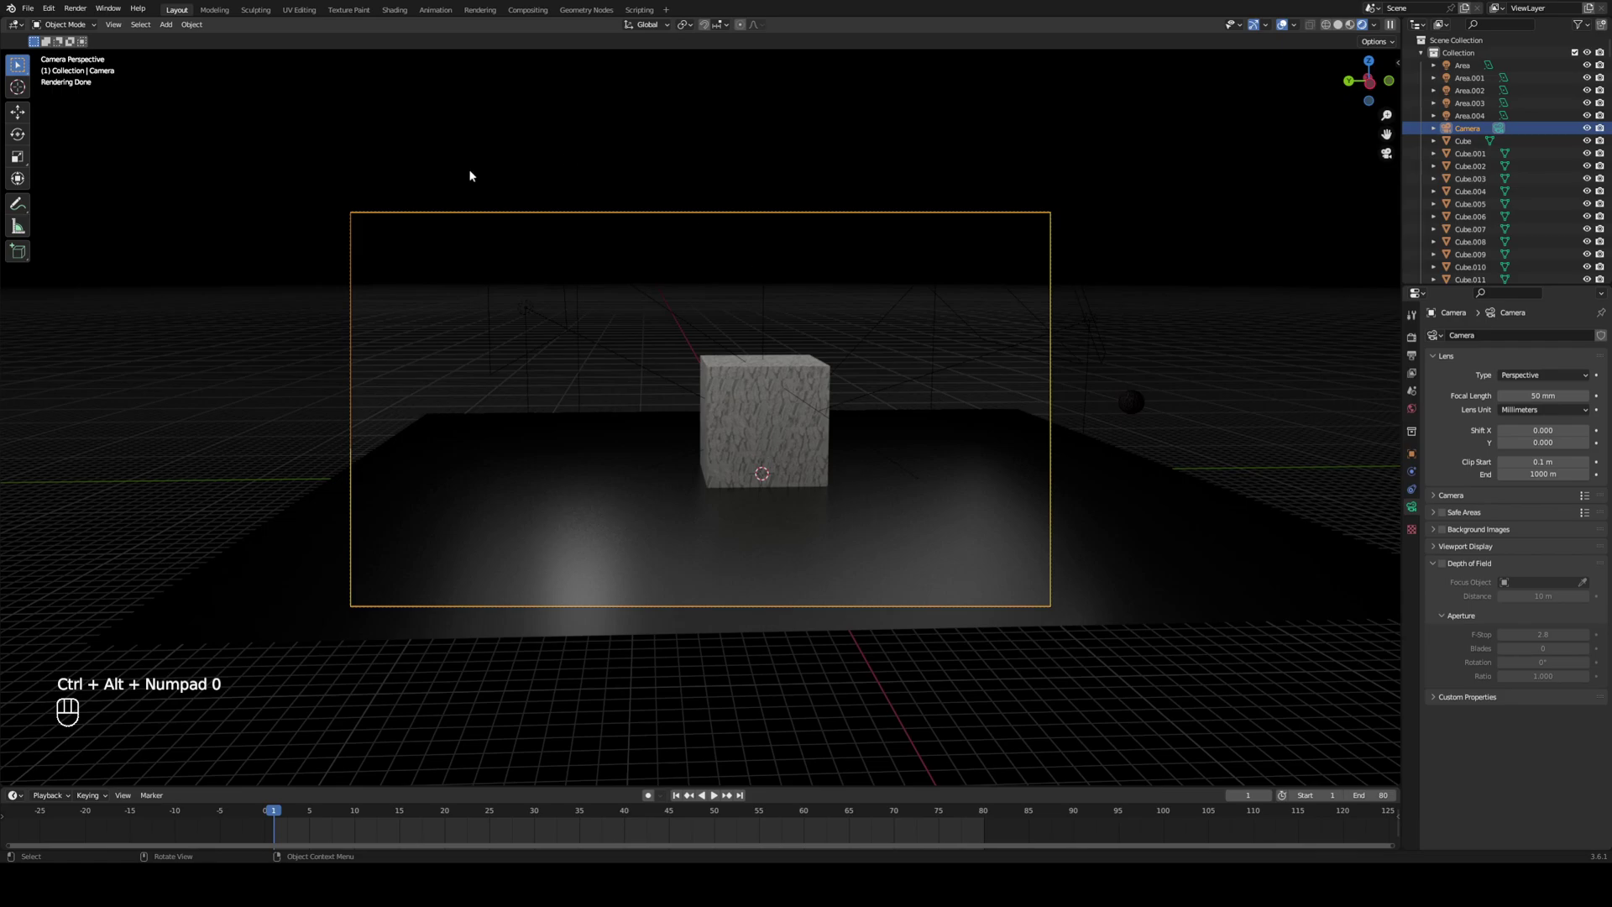
Play the simulation in solid shading to judge a wider corner framing of the scattering cubes, and return to frame 1.
shift+middle_drag(924, 454, 622, 492)
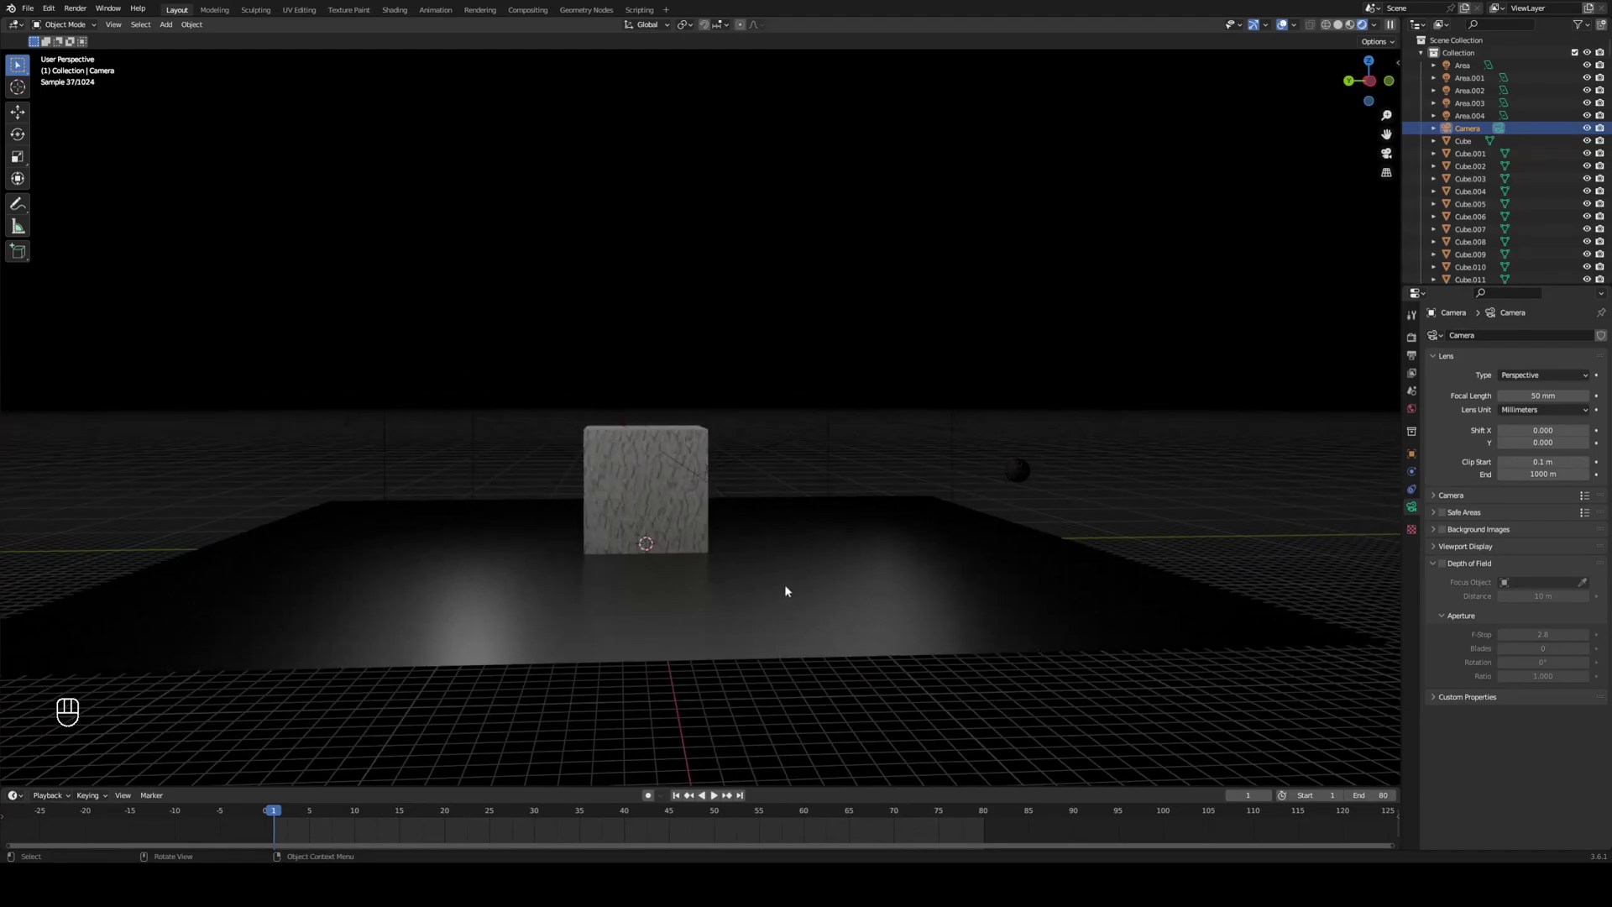
shift+middle_drag(784, 583, 1291, 175)
key(space)
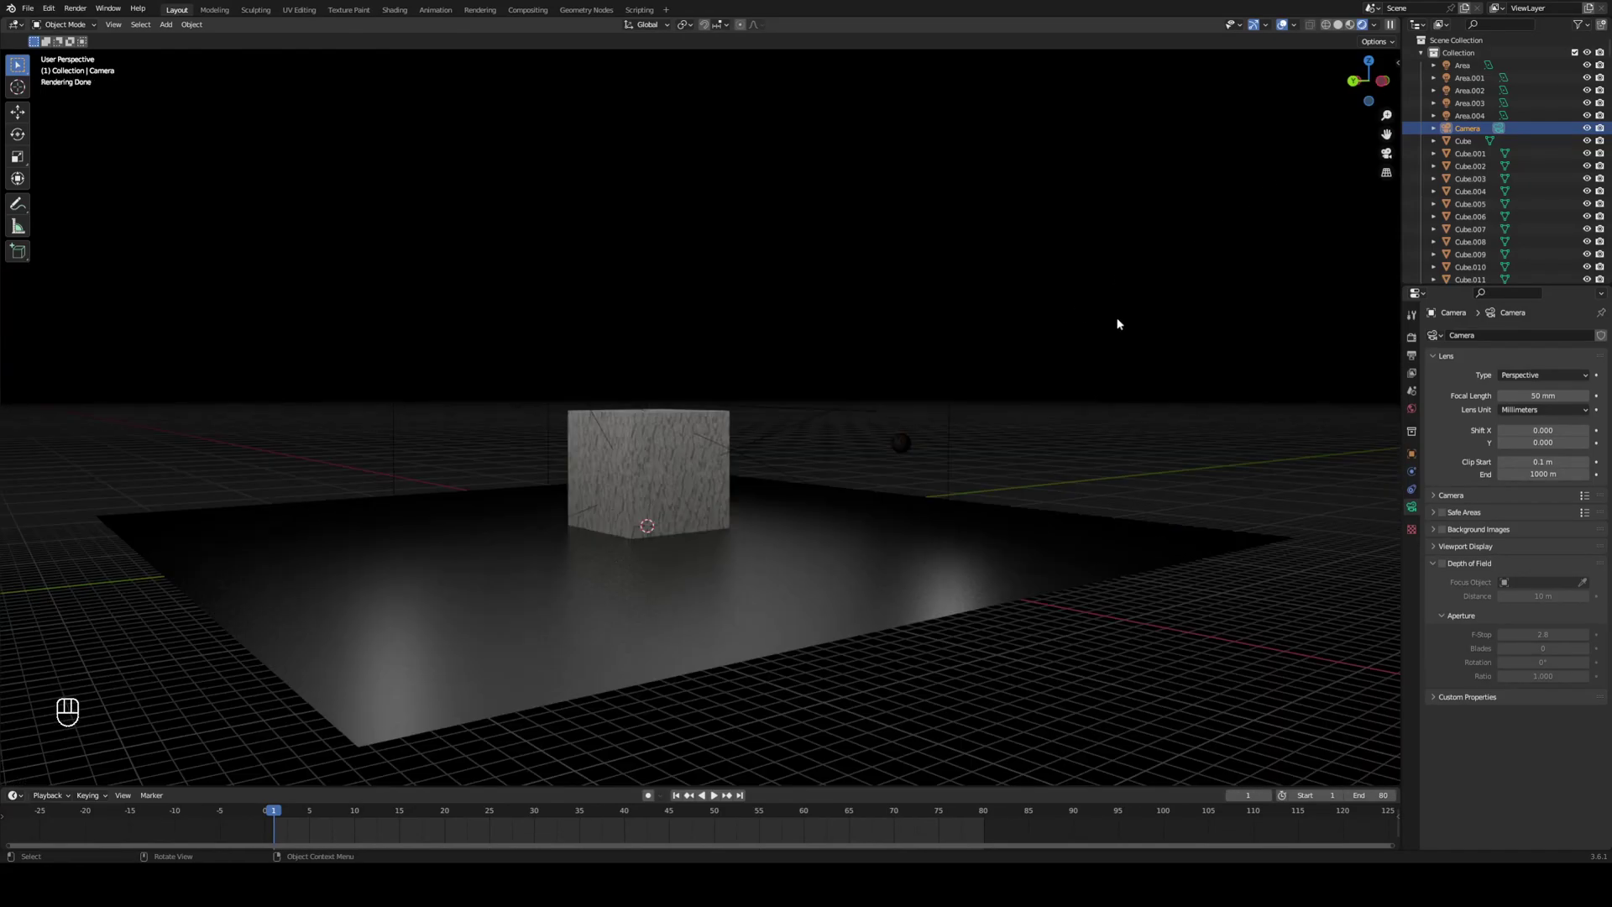
click(1339, 26)
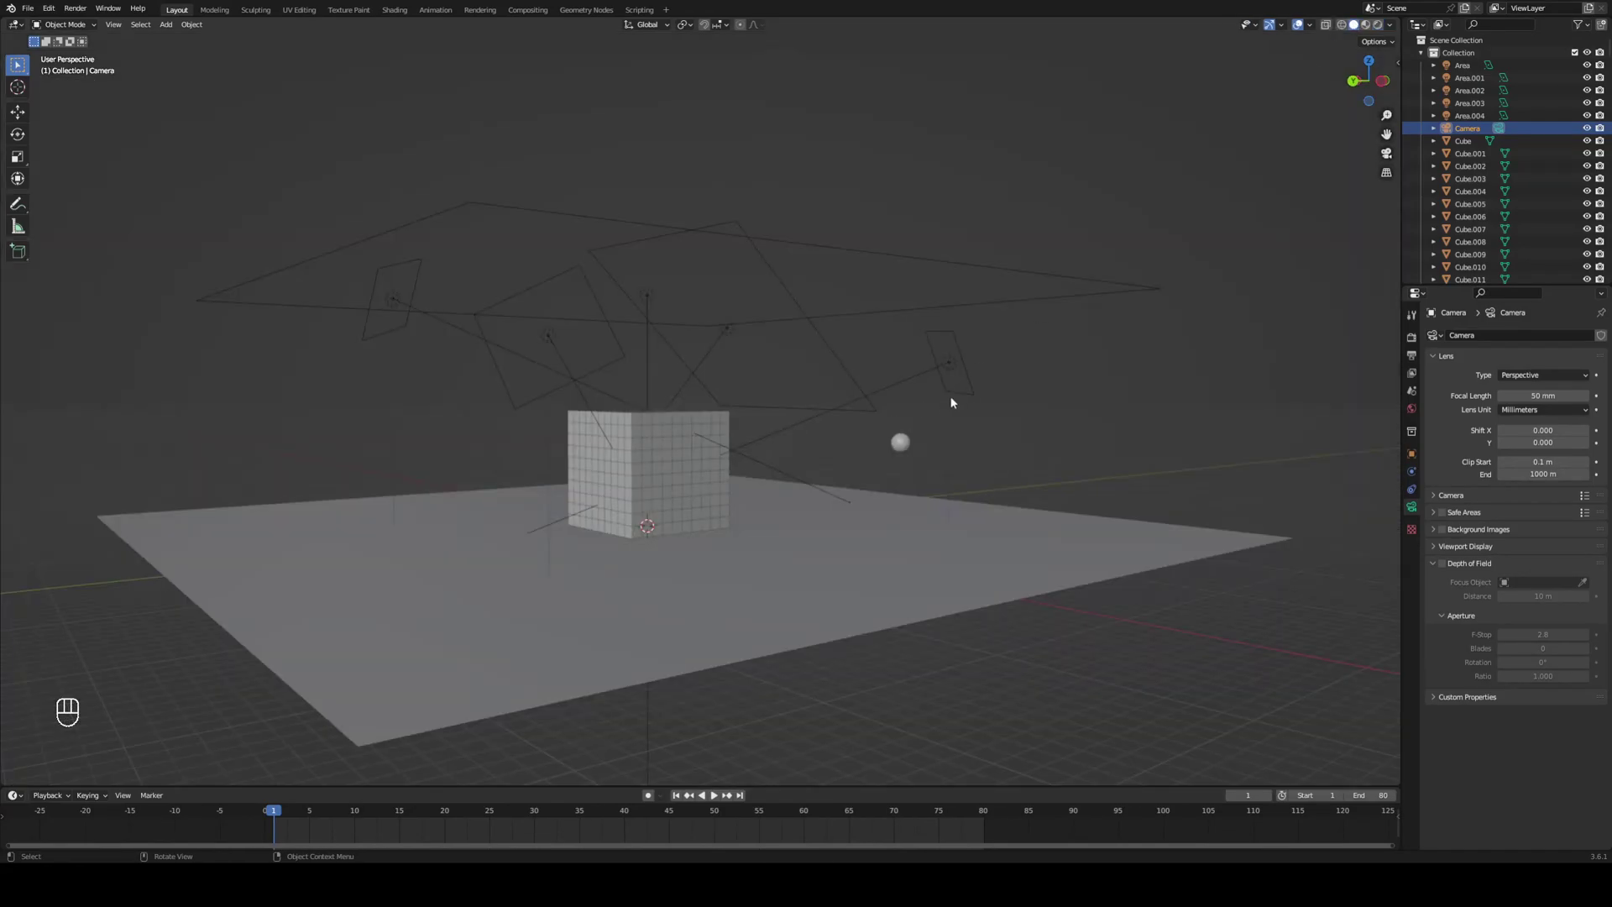
key(space)
scroll(965, 387, down, 5)
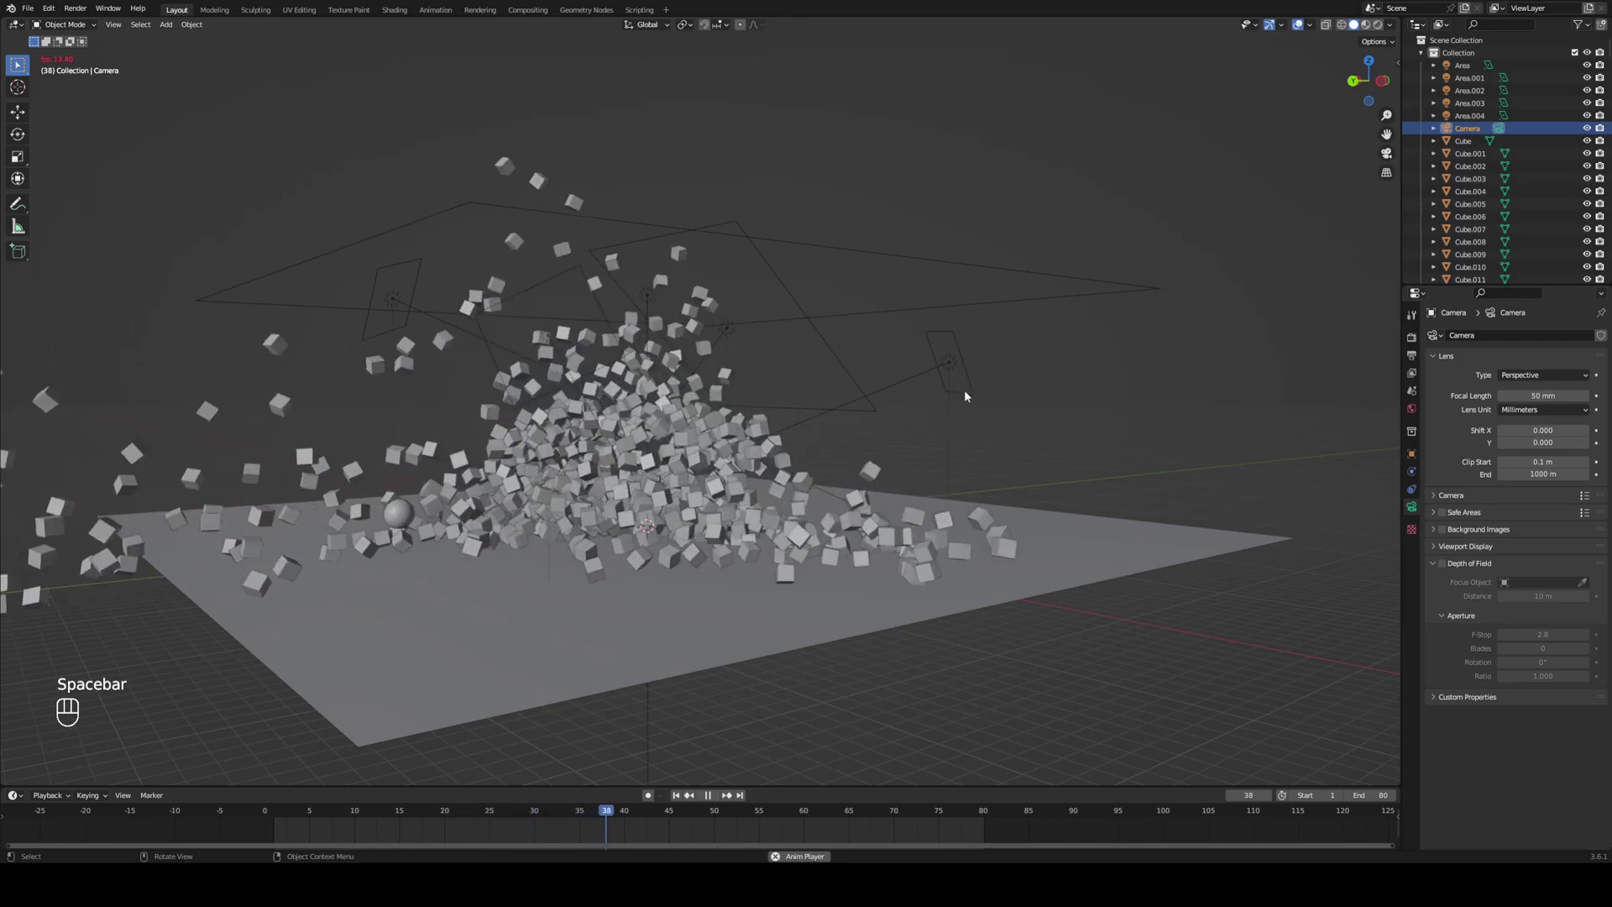
mouse_move(964, 390)
shift+middle_down()
mouse_move(993, 450)
mouse_move(975, 394)
shift+middle_up()
scroll(1006, 453, up, 6)
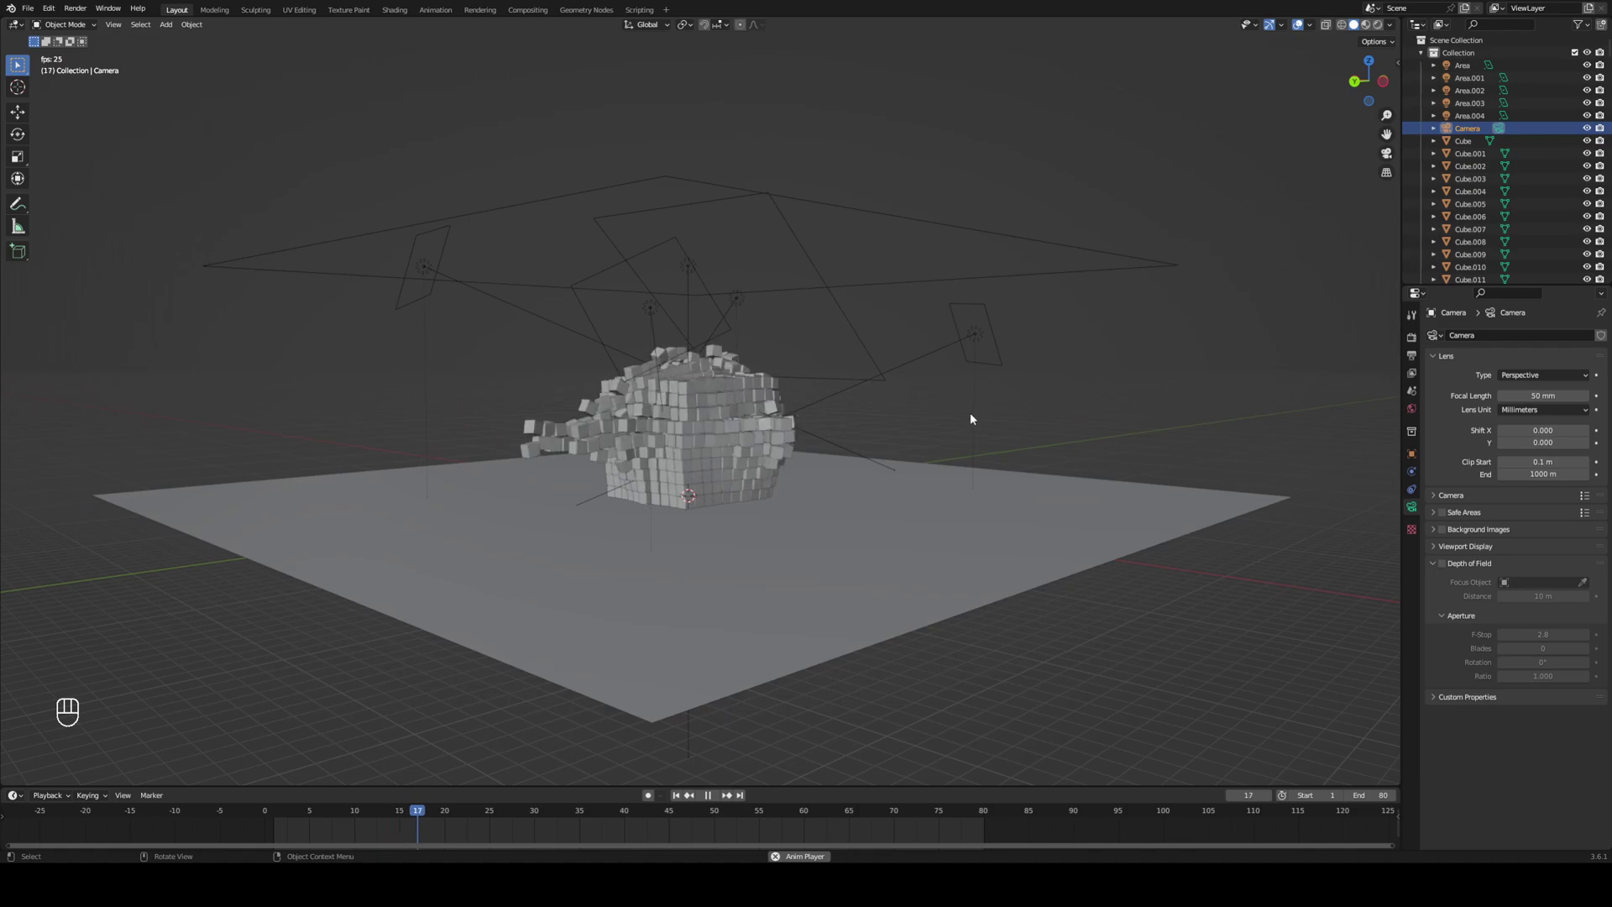
scroll(969, 429, down, 3)
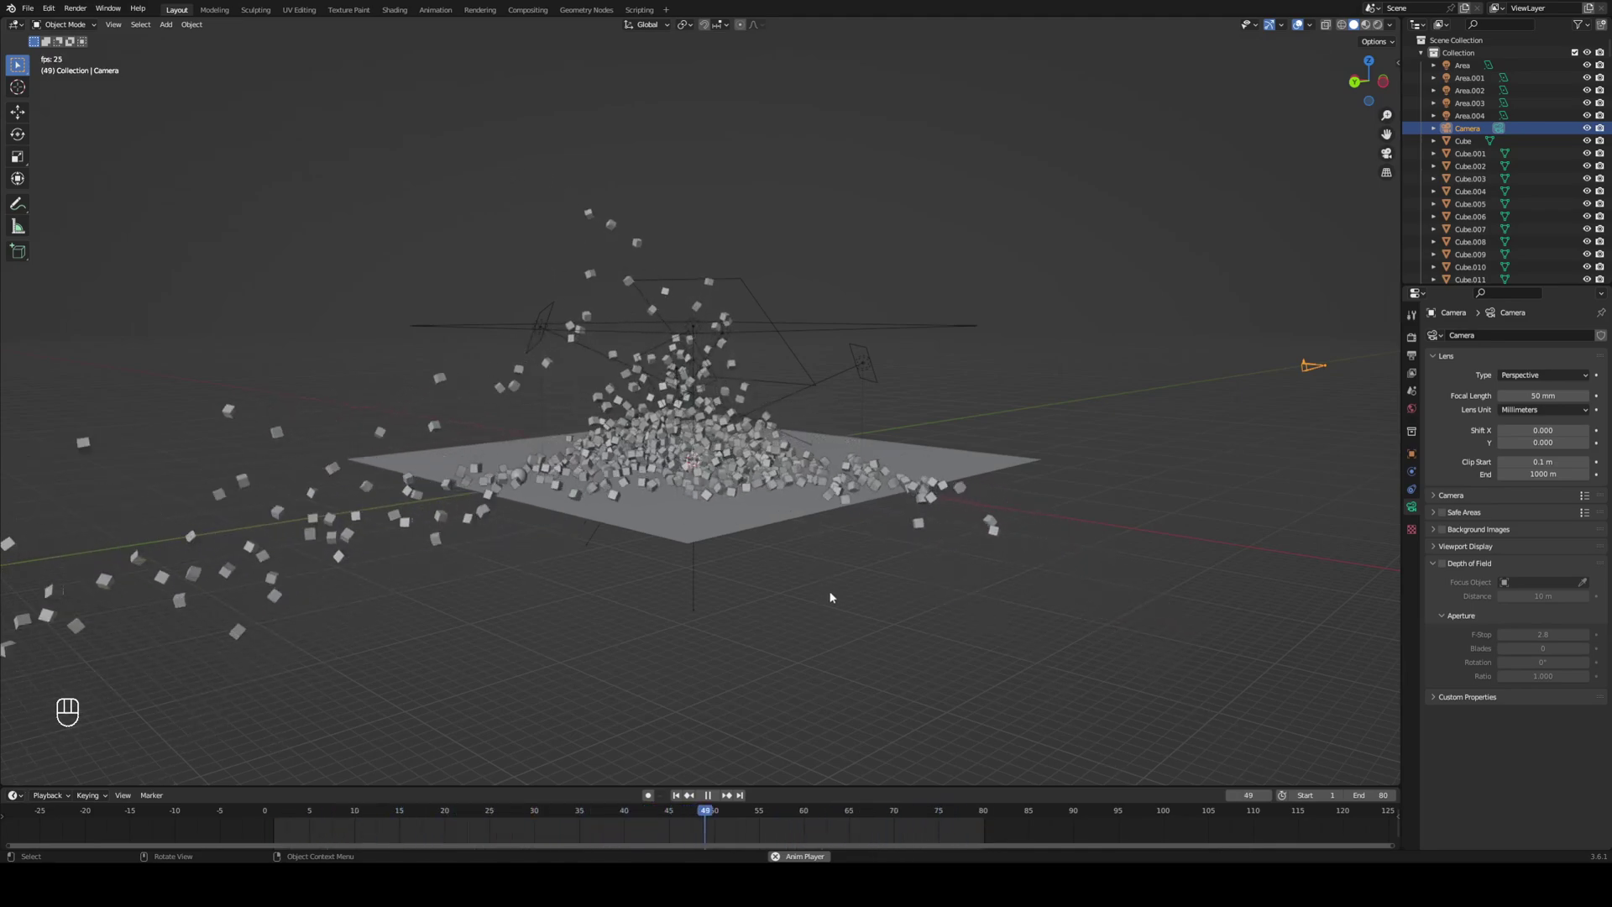
key(space)
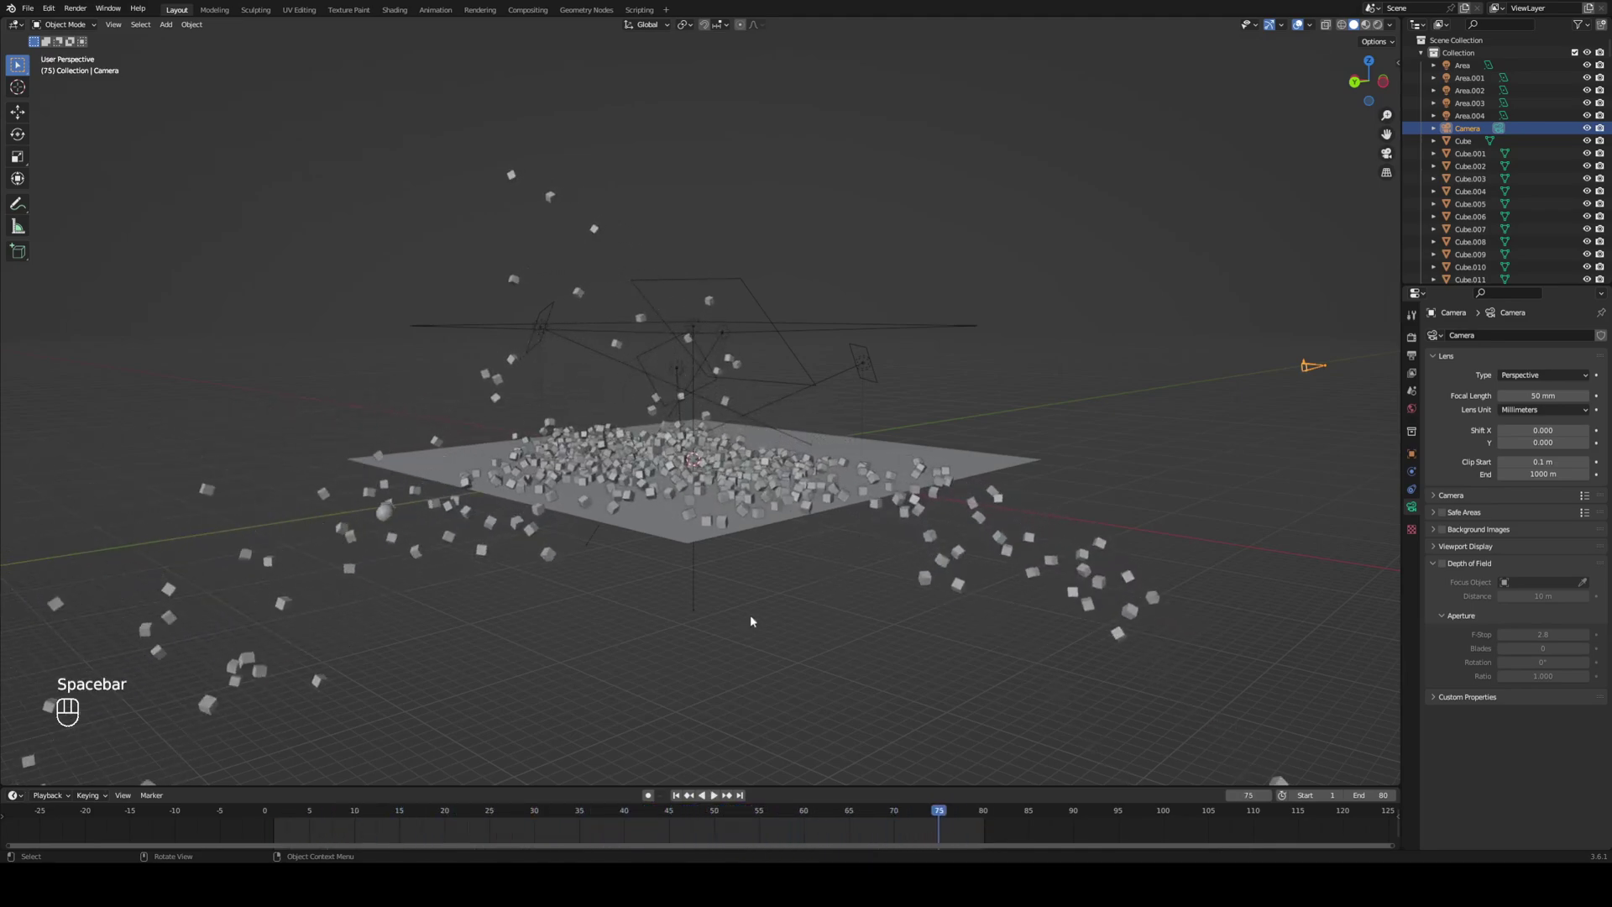
click(676, 795)
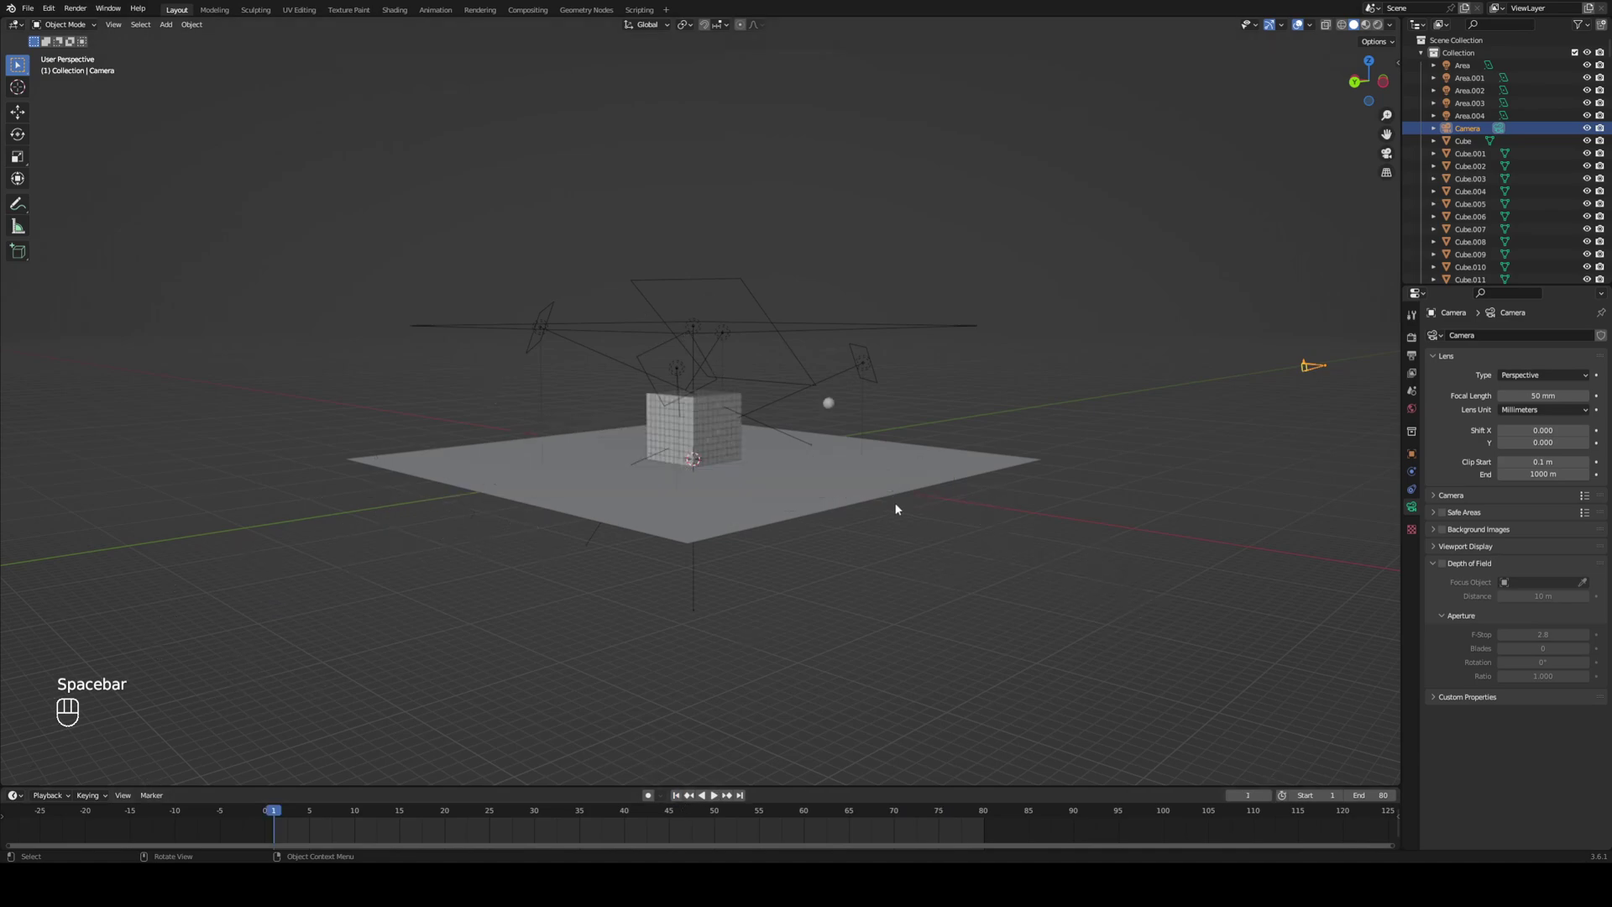
Realign the camera to the current wide corner view so the whole floor plane fits in the frame.
key(ctrl+alt)
key(ctrl+alt+KP_0)
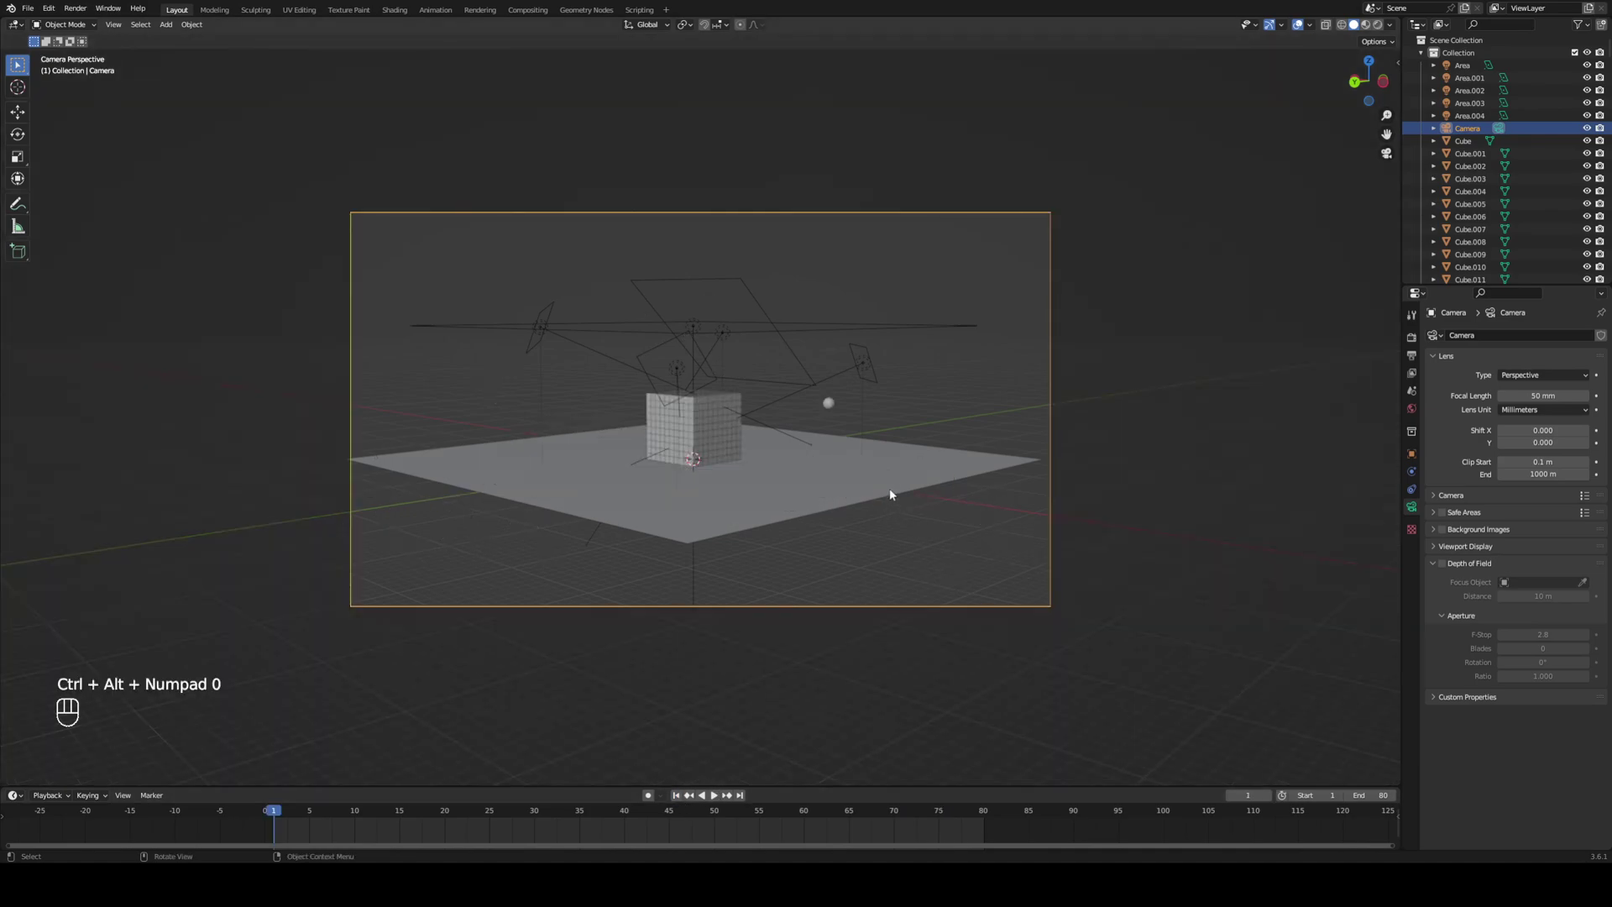
scroll(873, 484, up, 3)
scroll(876, 485, up, 1)
scroll(877, 485, down, 1)
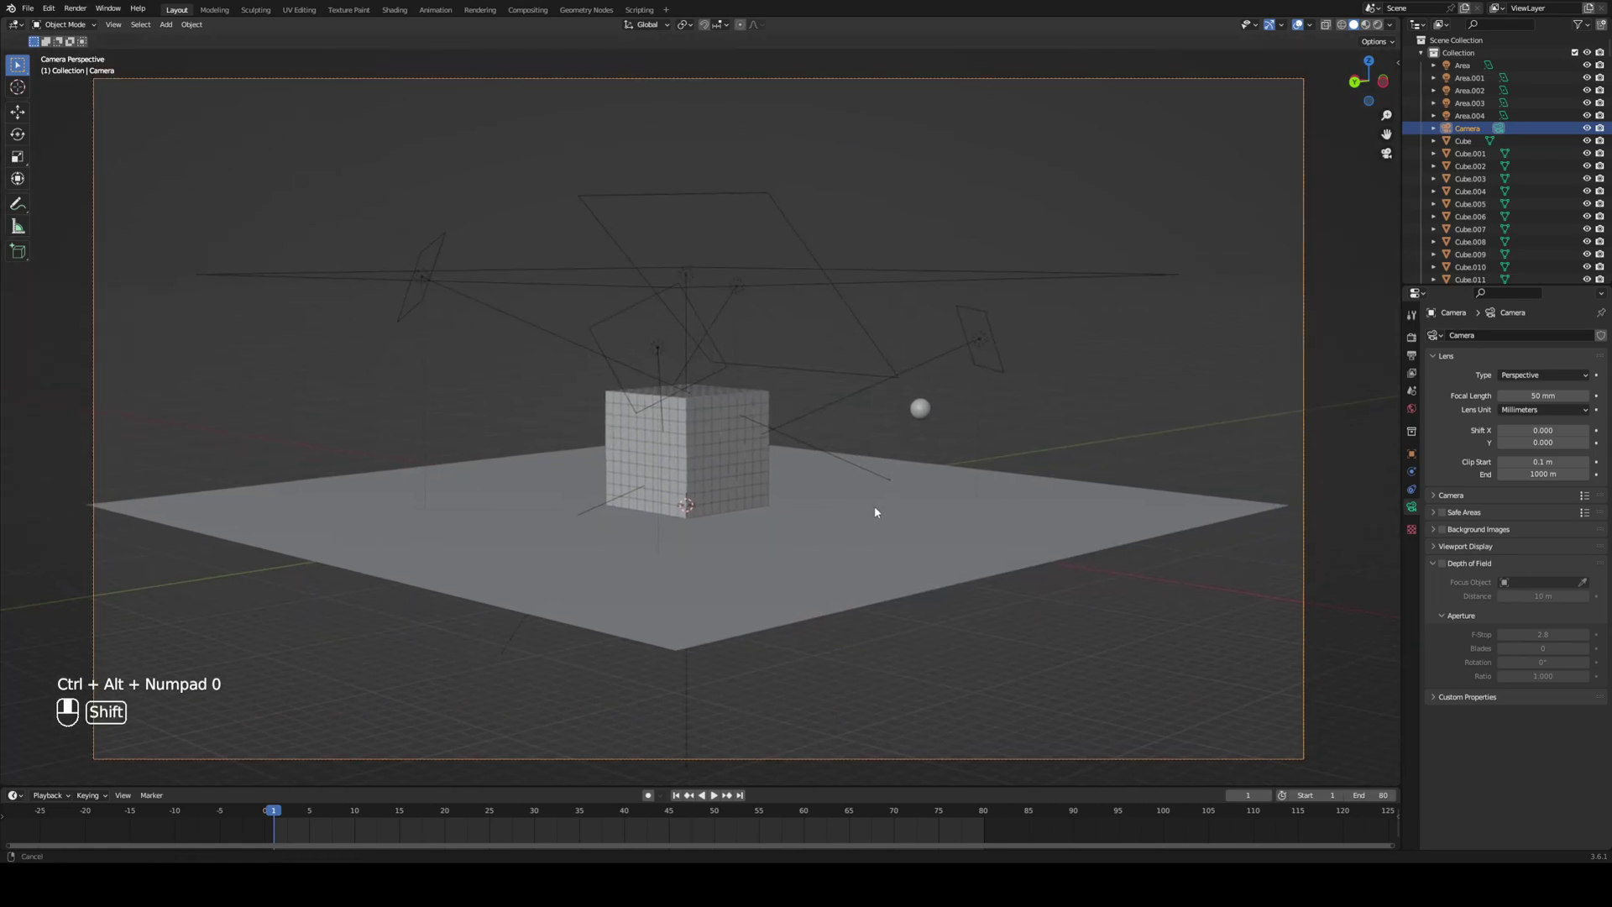
shift+middle_drag(874, 506, 883, 513)
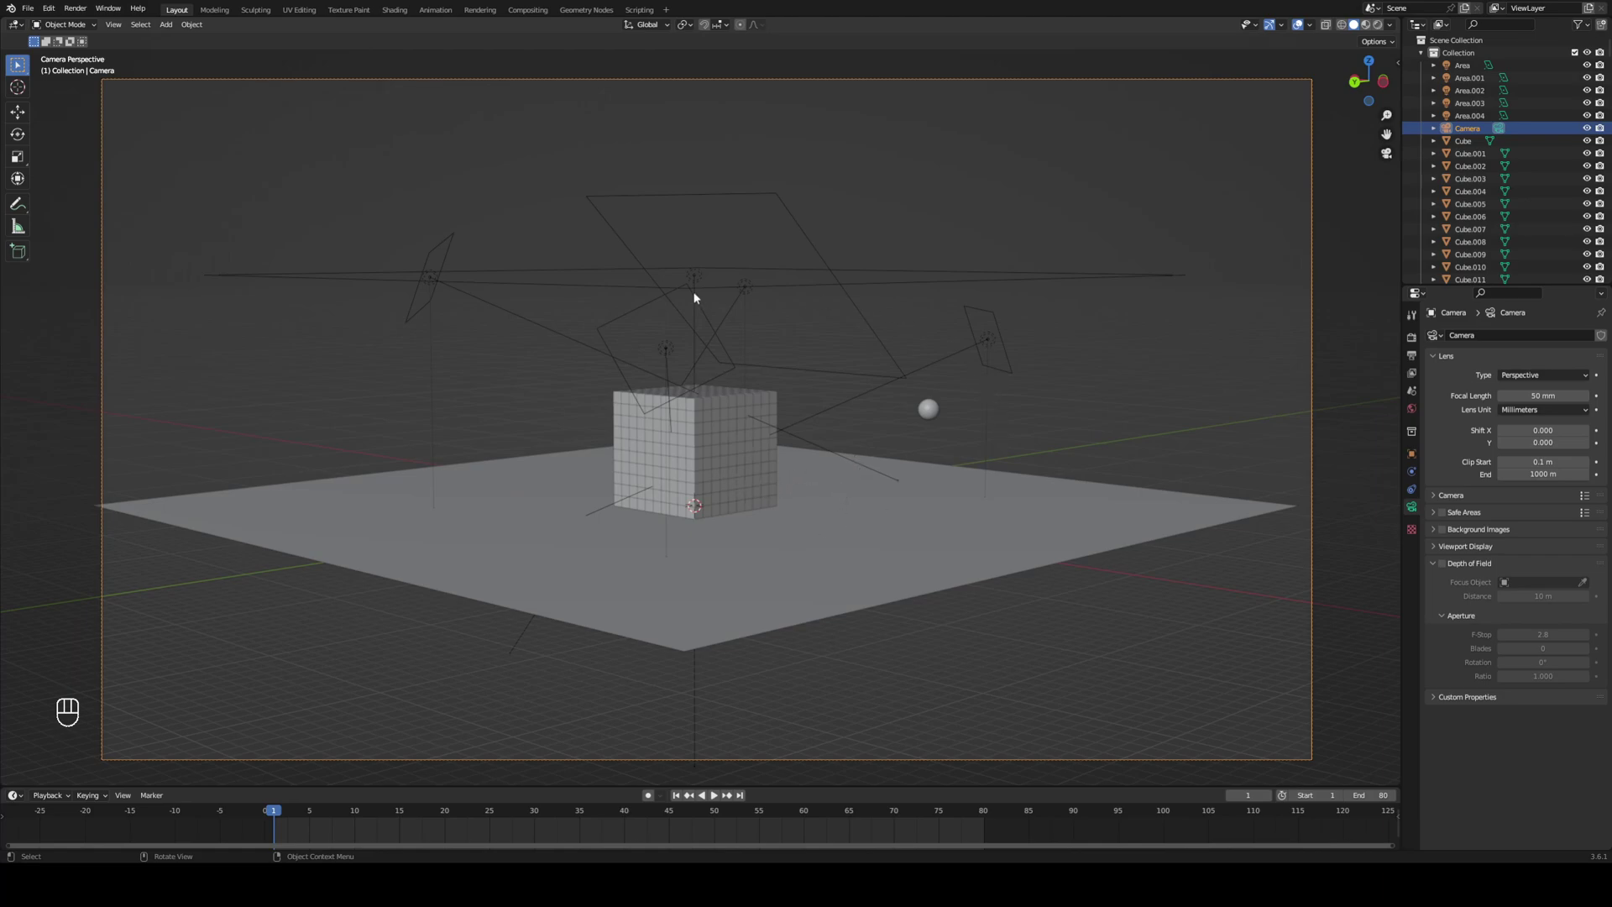
Return to the camera view in rendered shading and display the scene's output properties.
middle_drag(1066, 484, 960, 496)
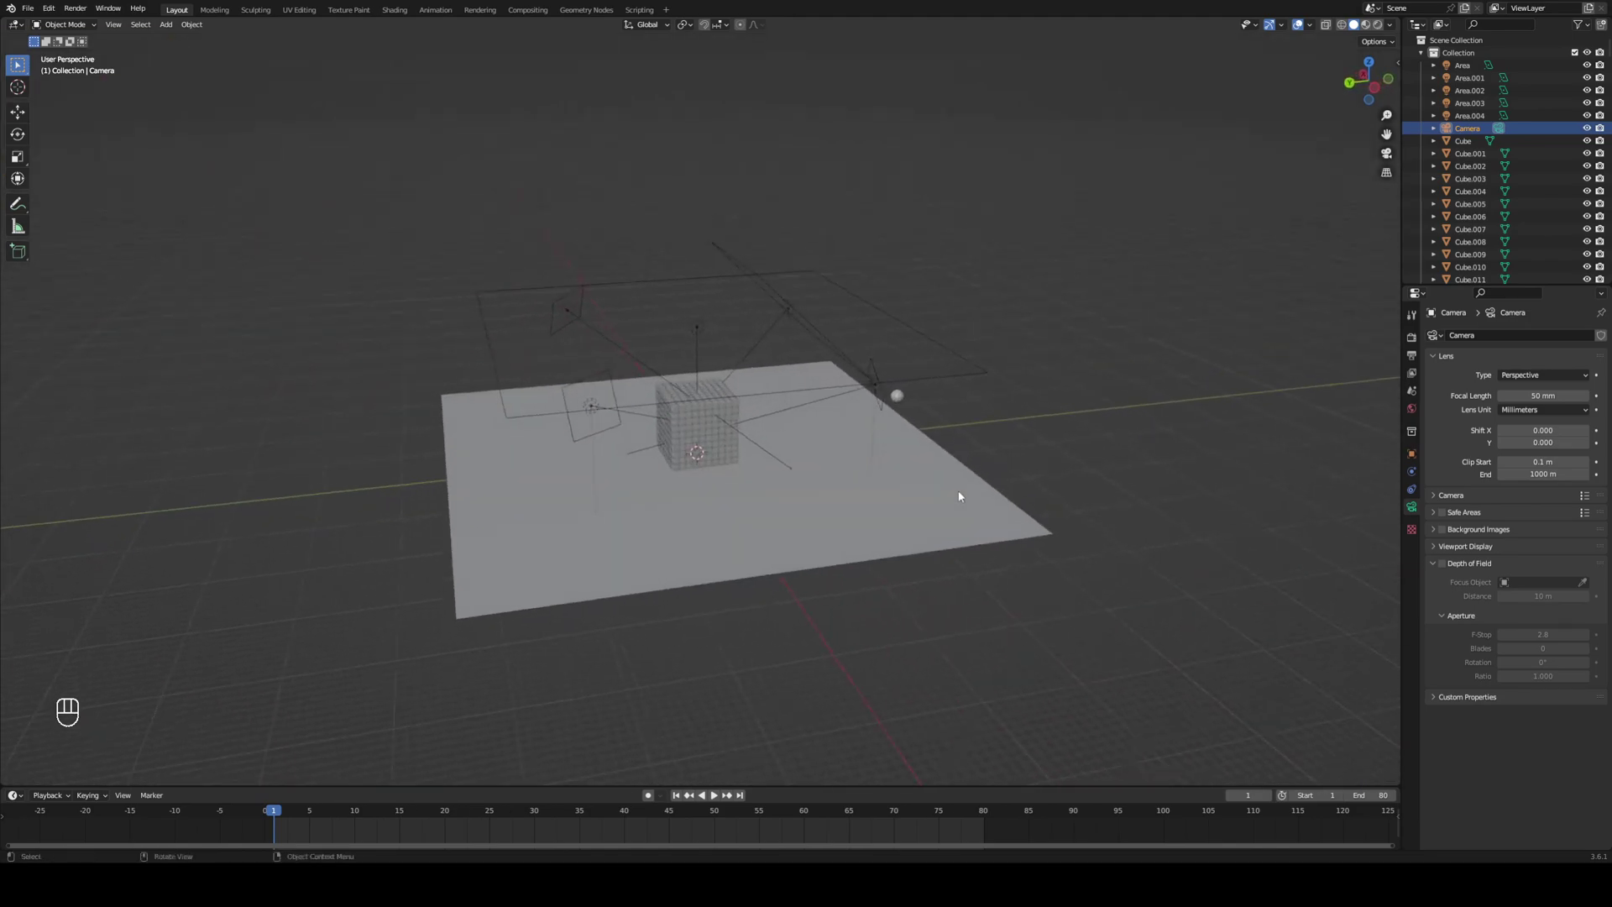
scroll(961, 496, down, 5)
scroll(846, 489, up, 3)
click(1384, 154)
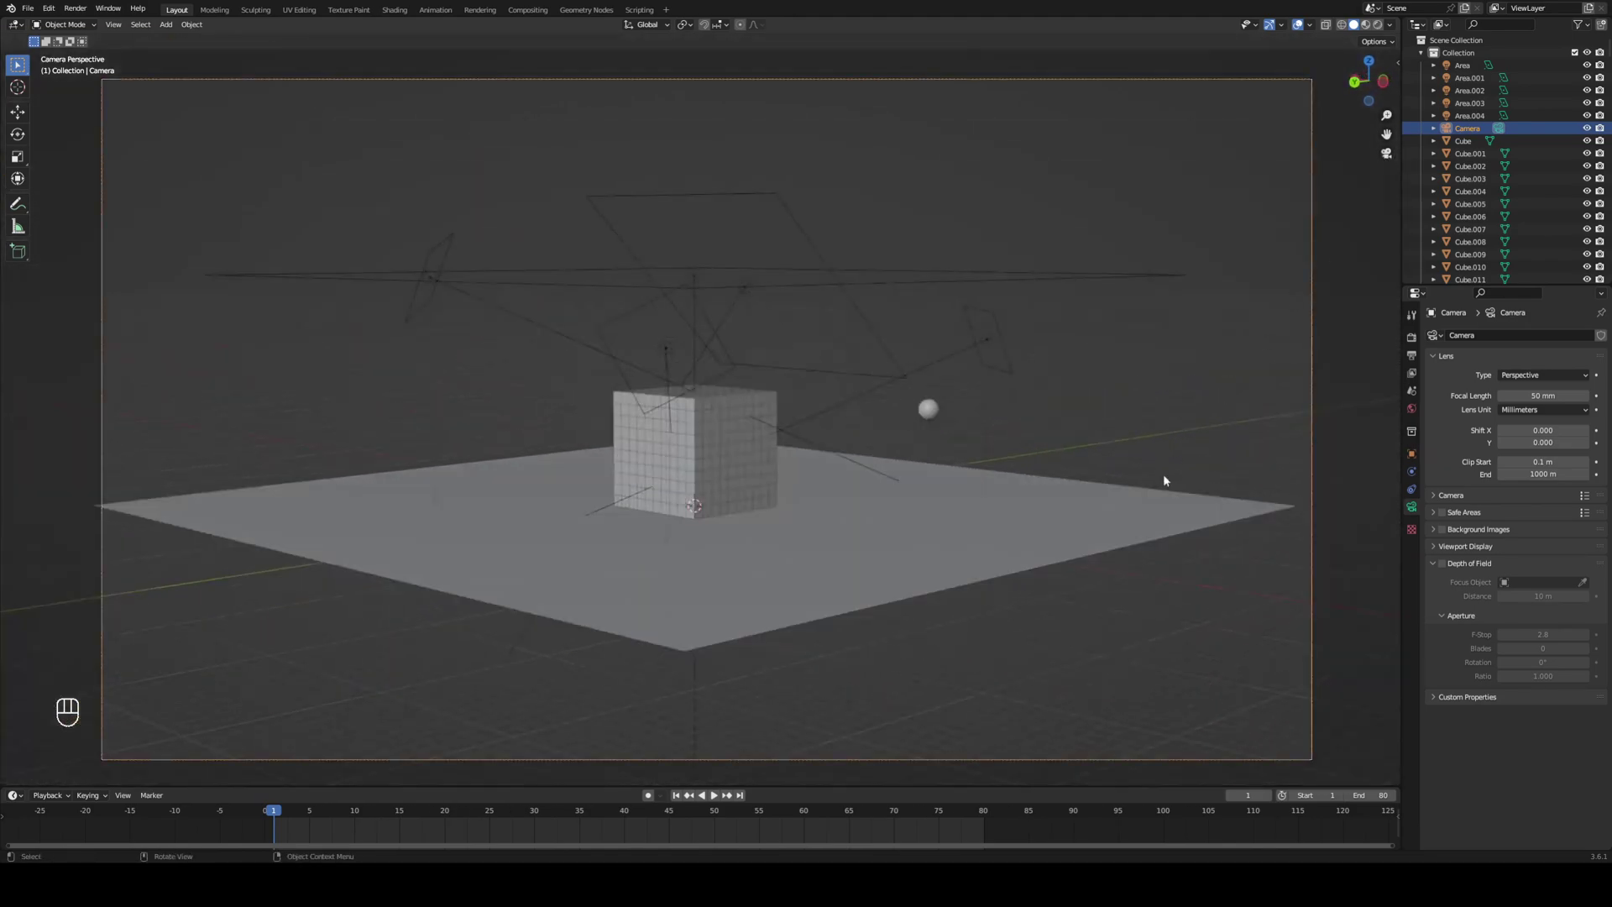
click(1412, 355)
click(1378, 25)
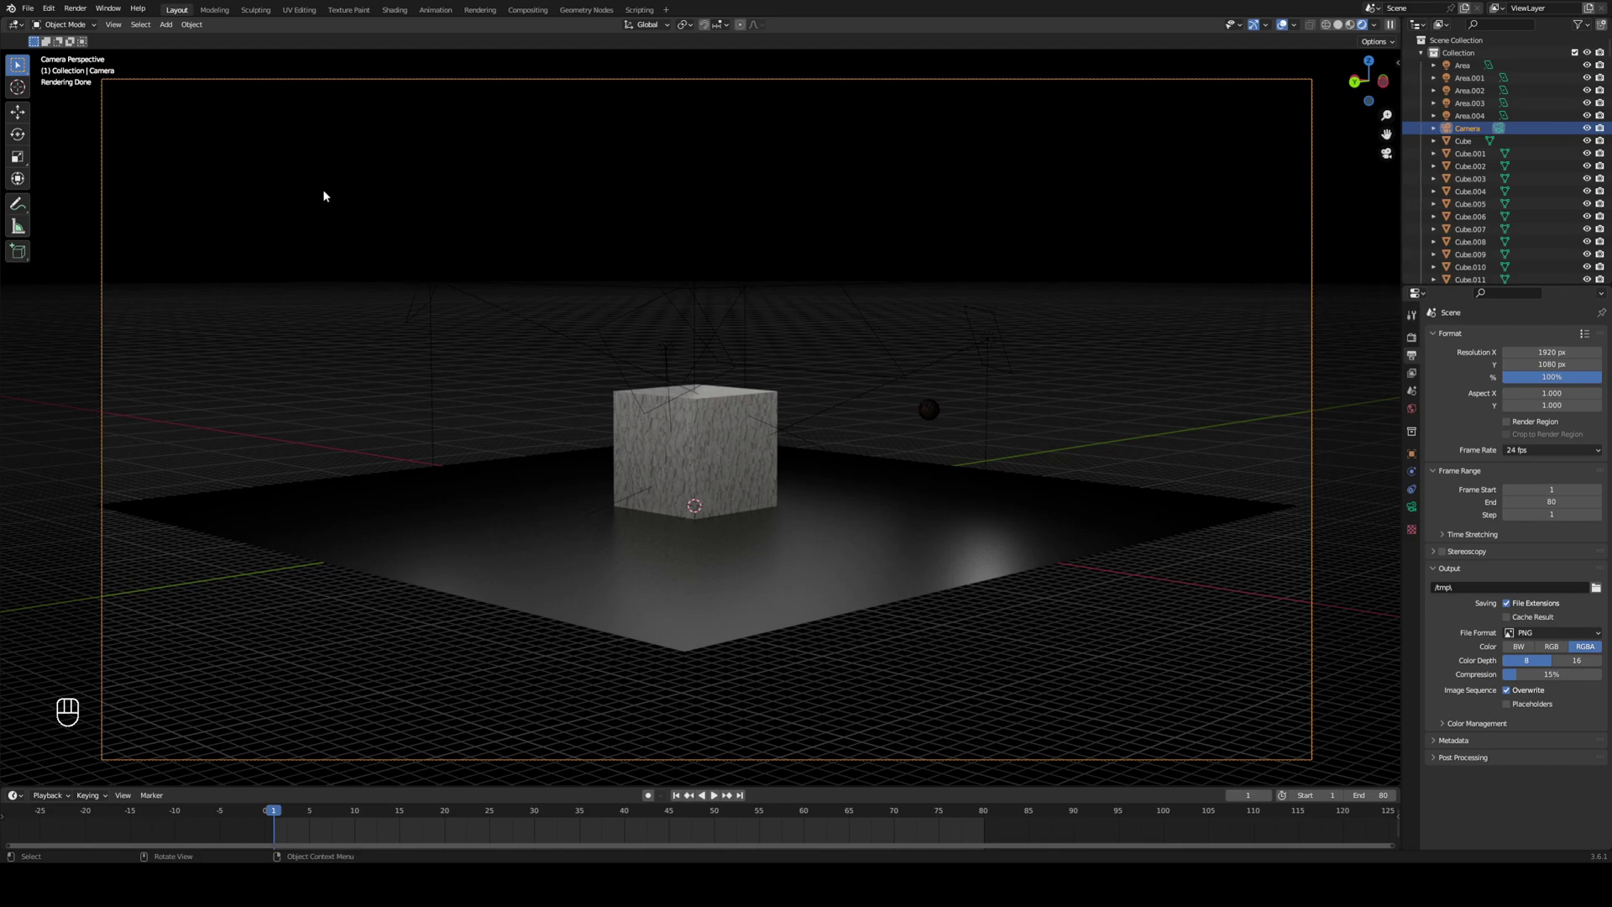
Deselect the area lights and hide the viewport overlays and gizmos.
click(683, 323)
click(704, 277)
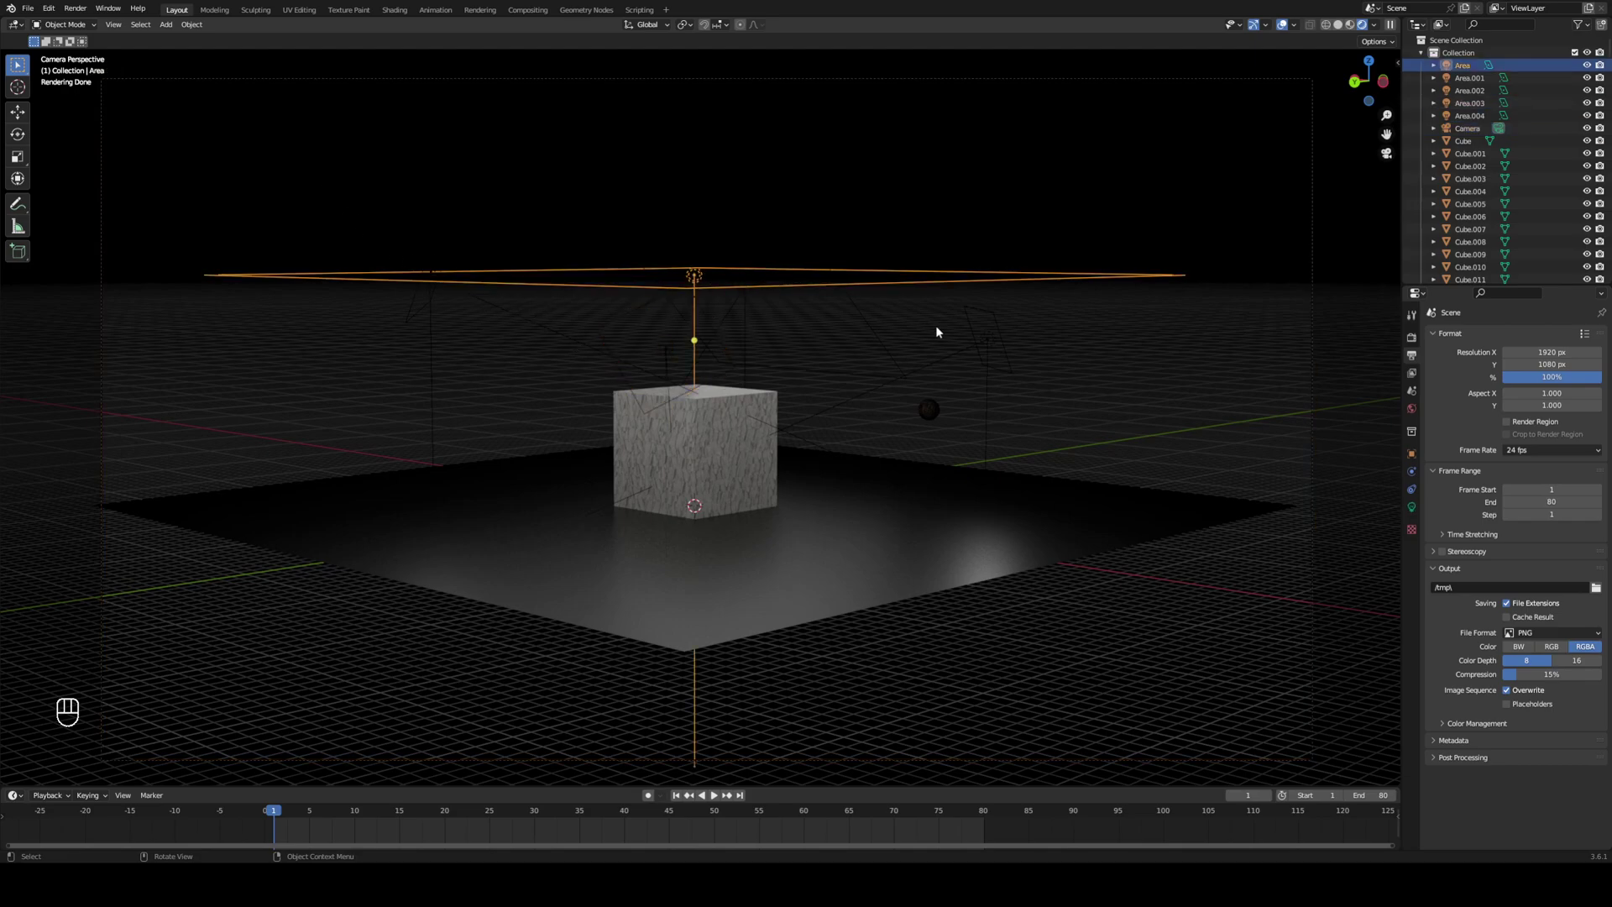
click(987, 346)
click(1184, 380)
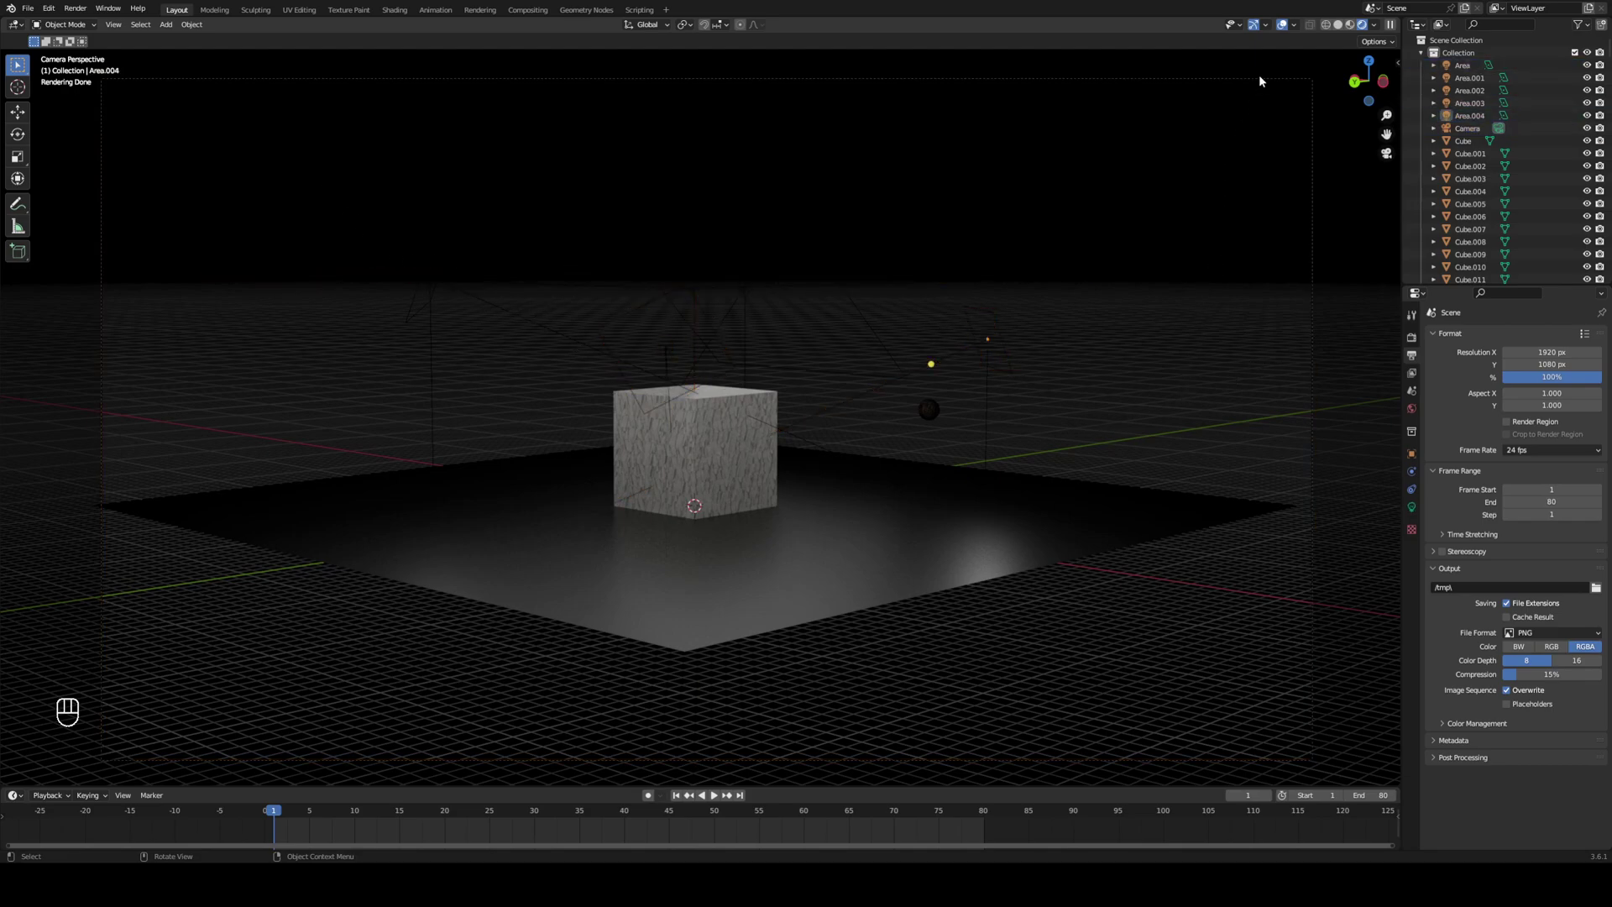
click(1282, 25)
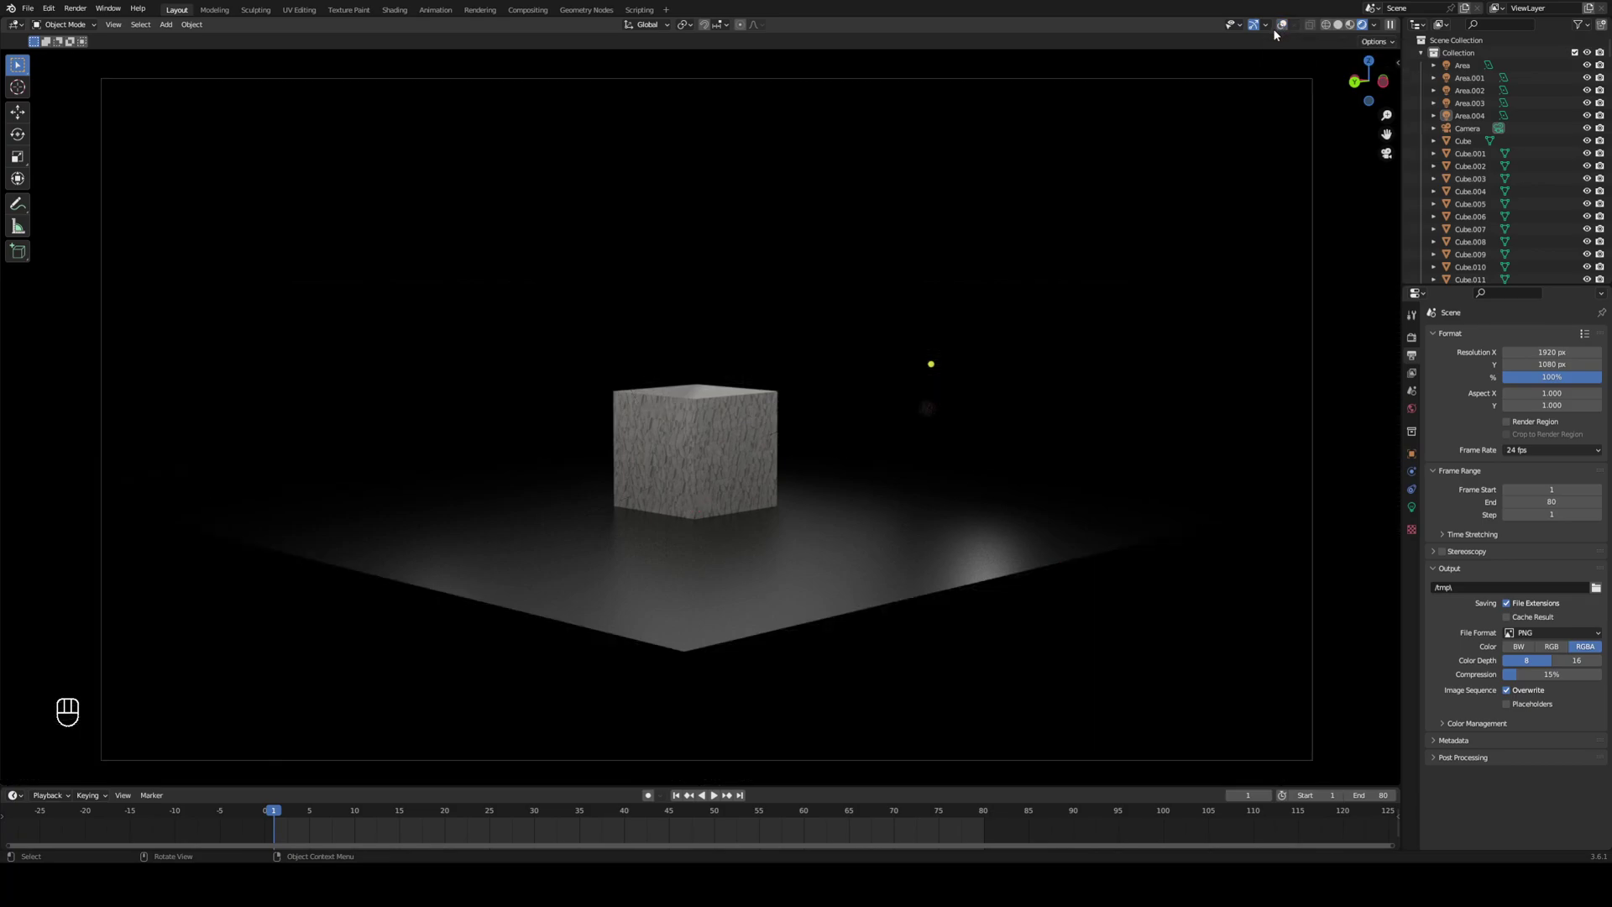
click(1254, 24)
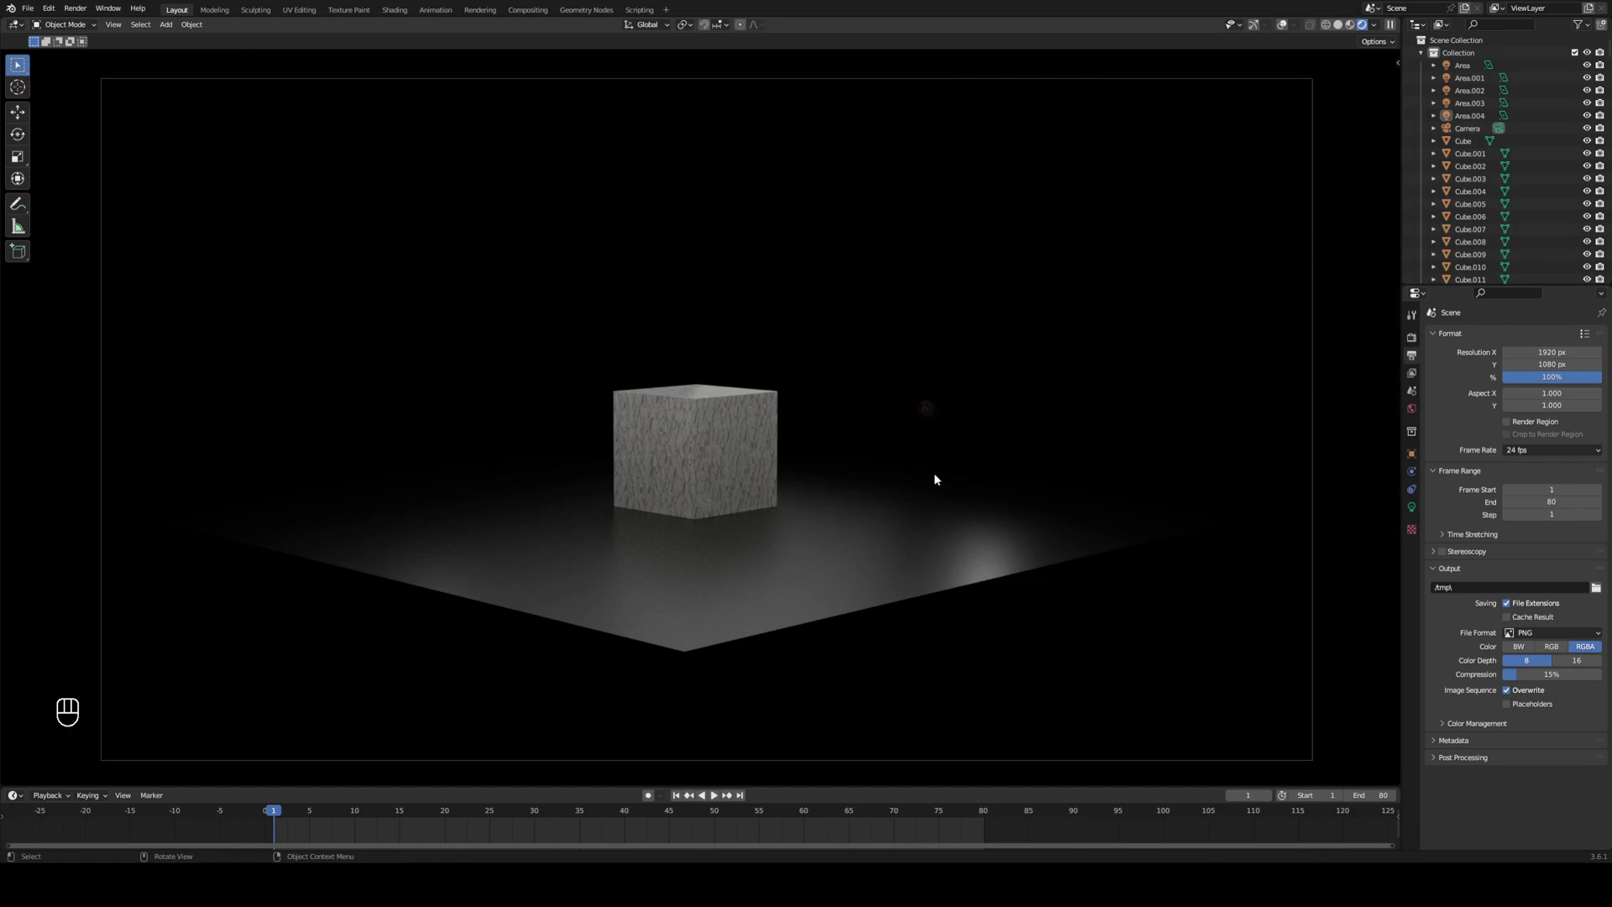
Set the World background strength to 0.2.
click(1411, 408)
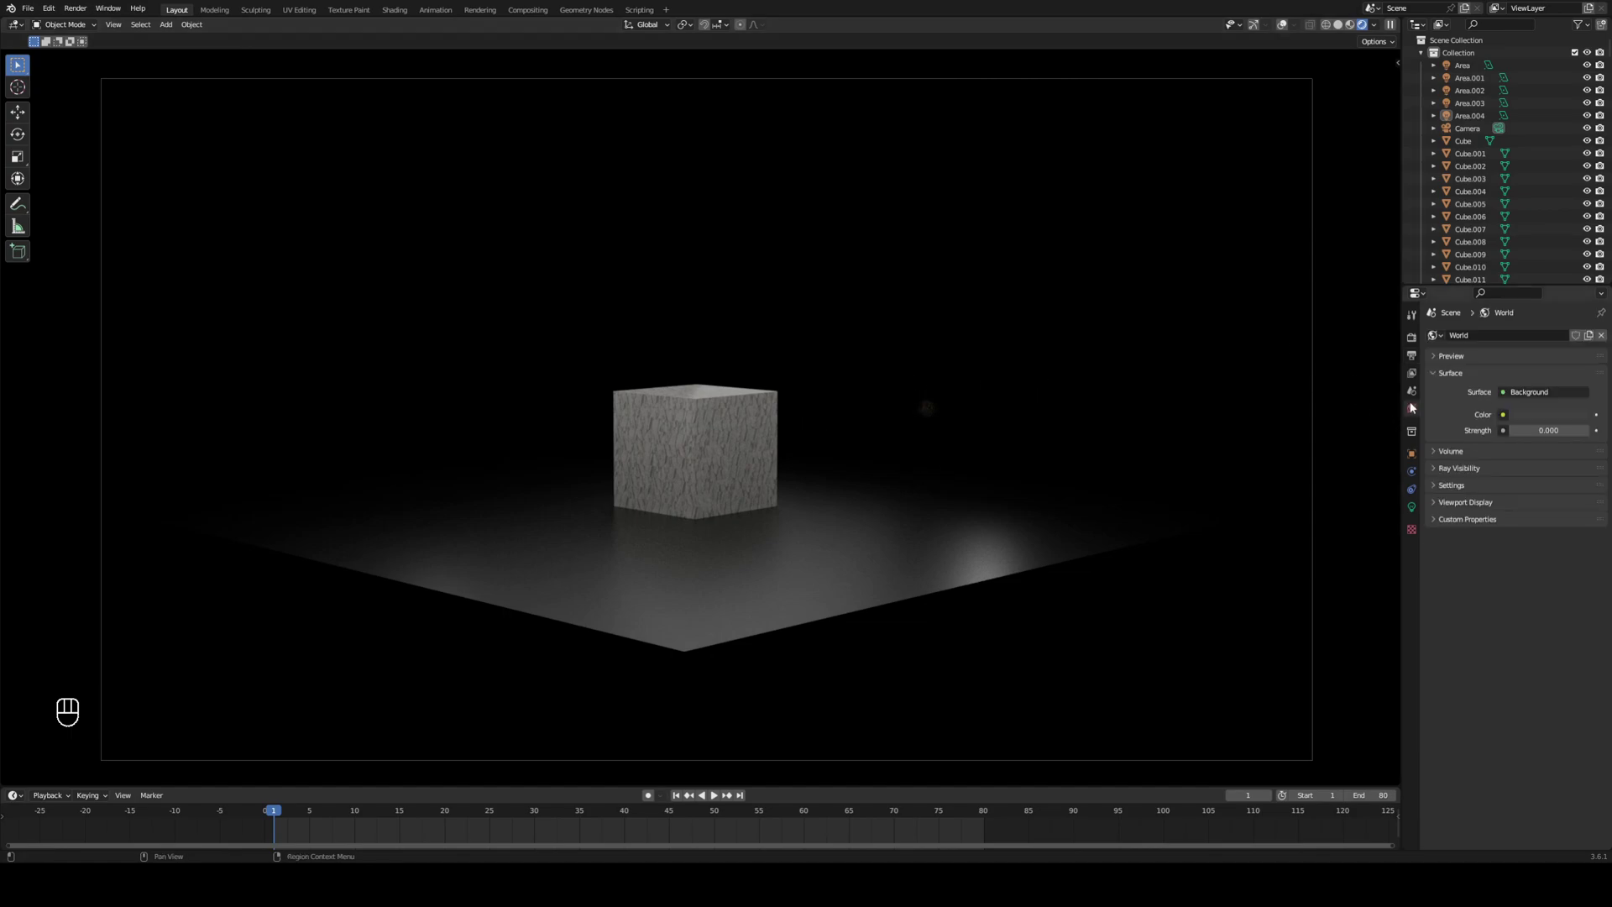
click(1550, 430)
drag(1550, 430, 1579, 430)
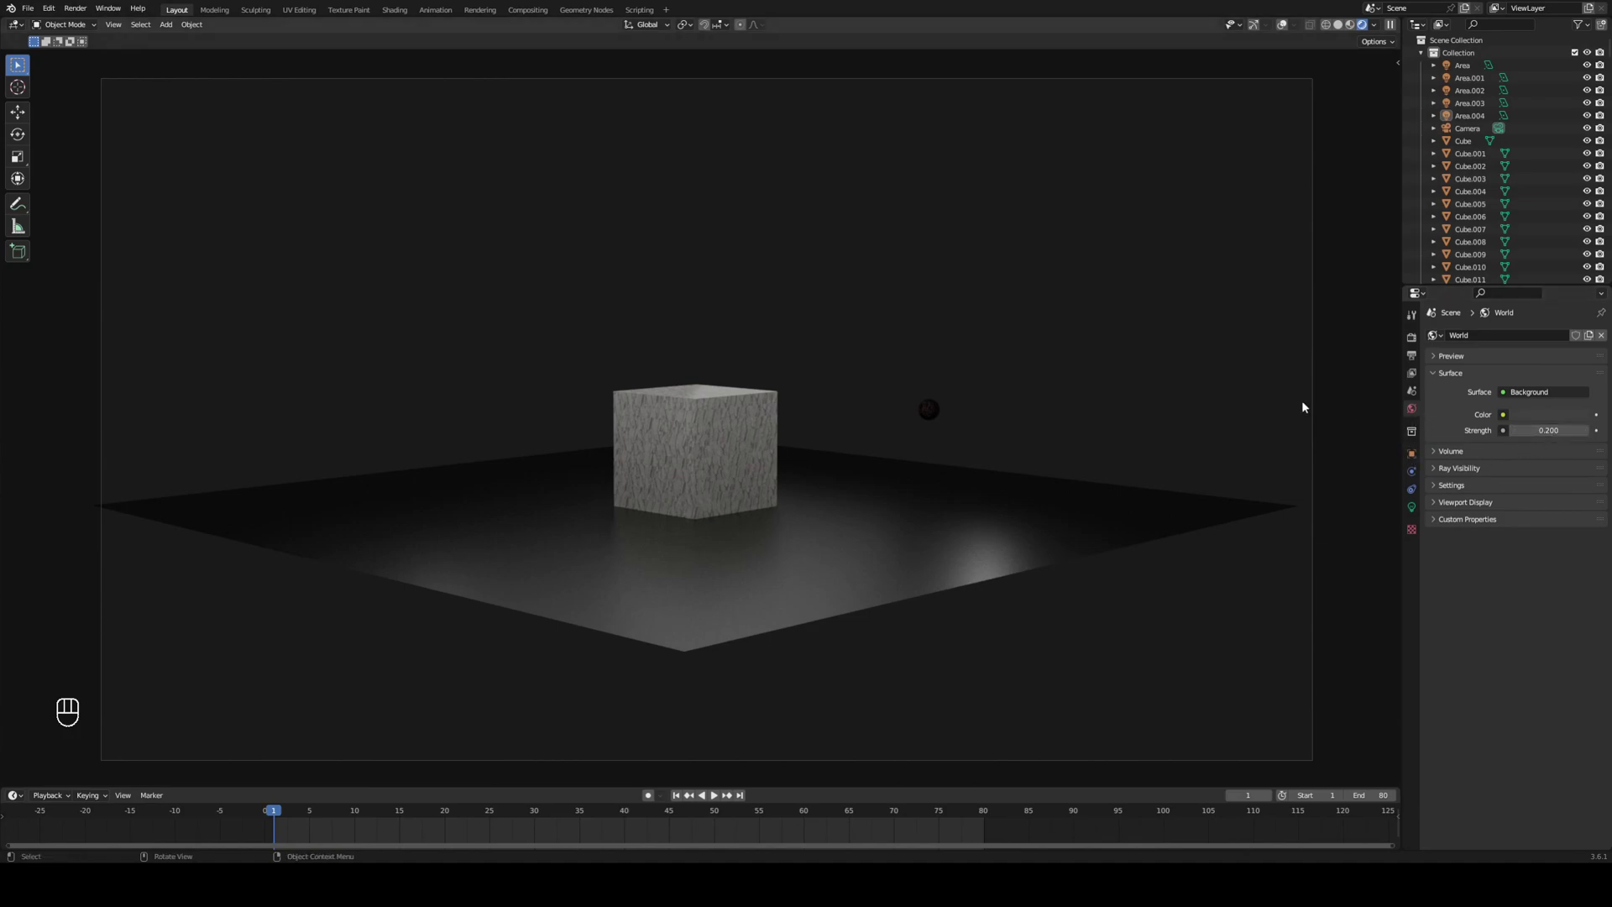
click(1545, 414)
click(1537, 414)
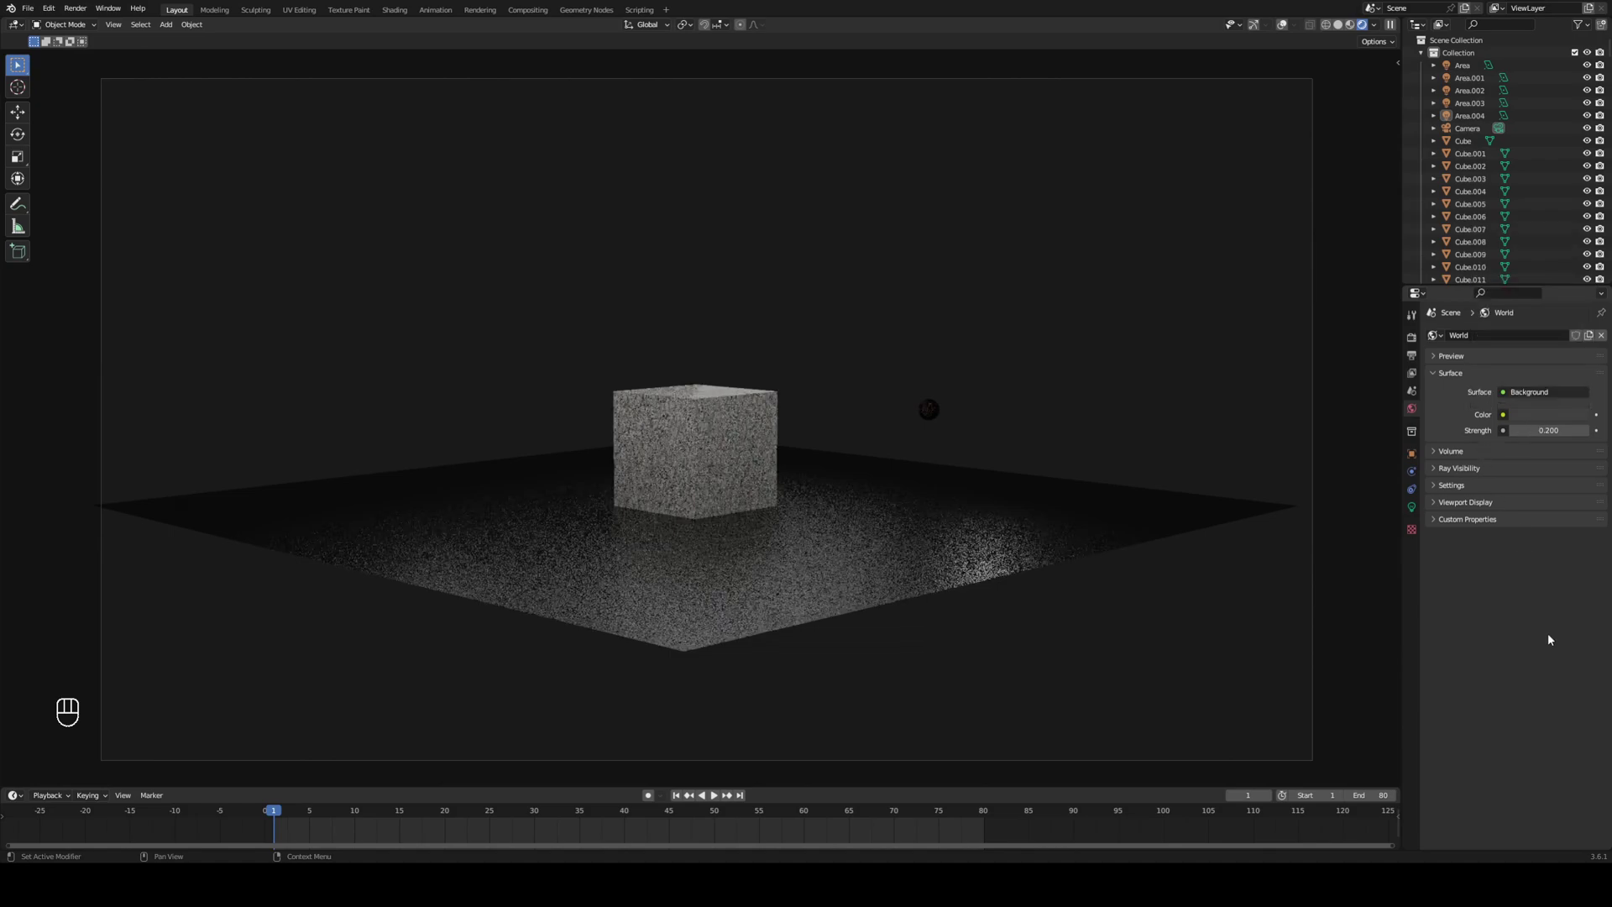
Set the animation's end frame to 100 and play the simulation in rendered shading.
click(1369, 796)
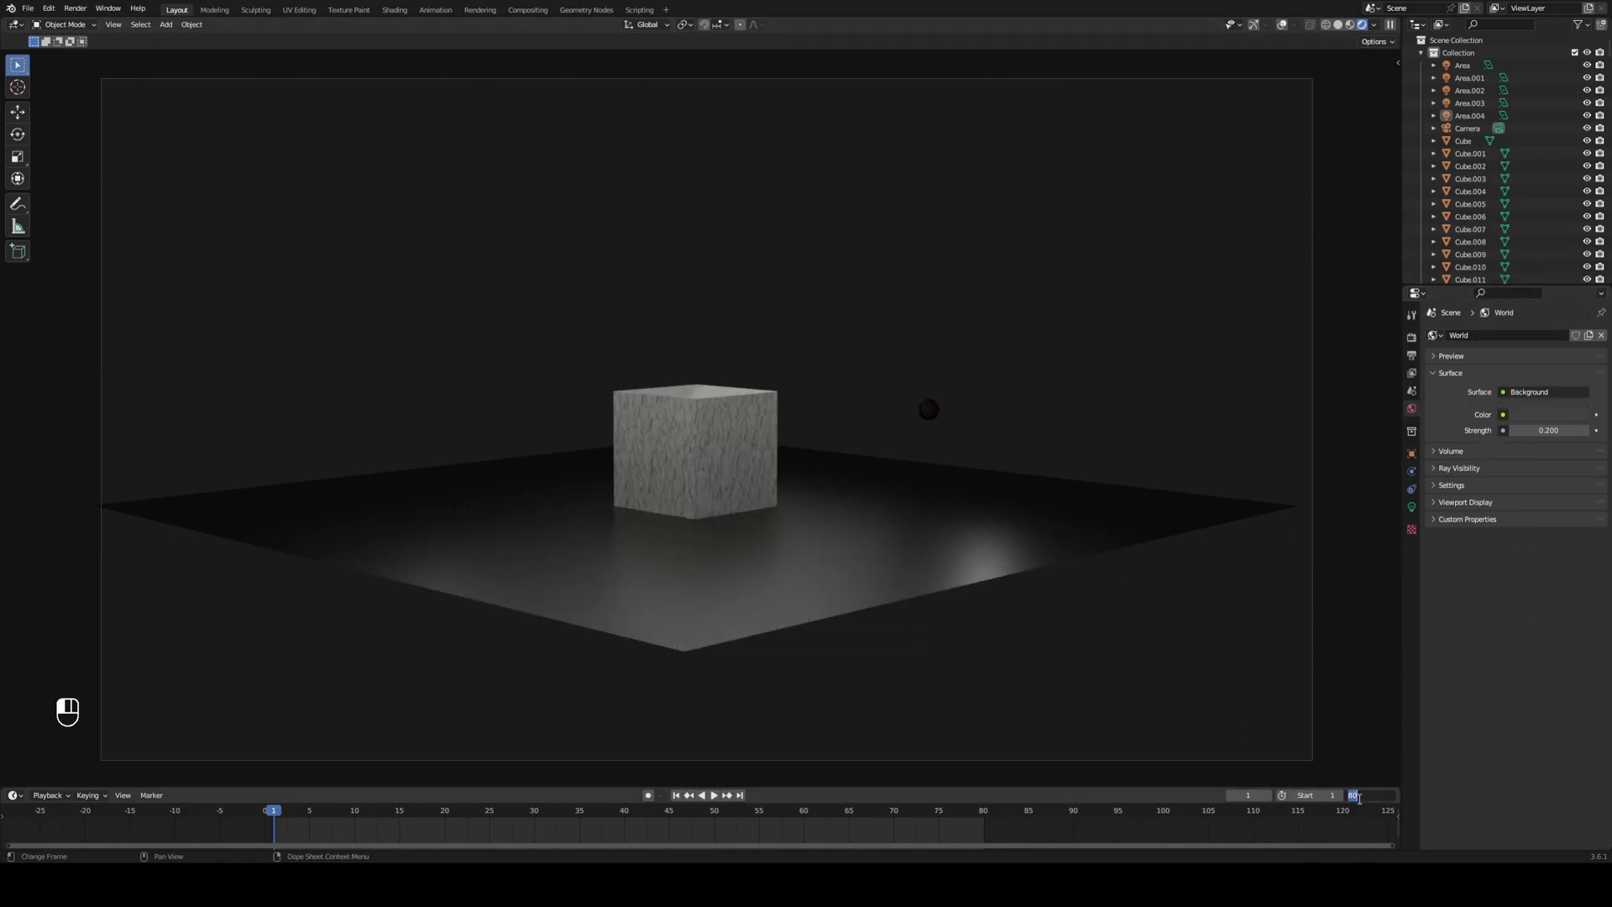
text(100)
key(Return)
click(713, 796)
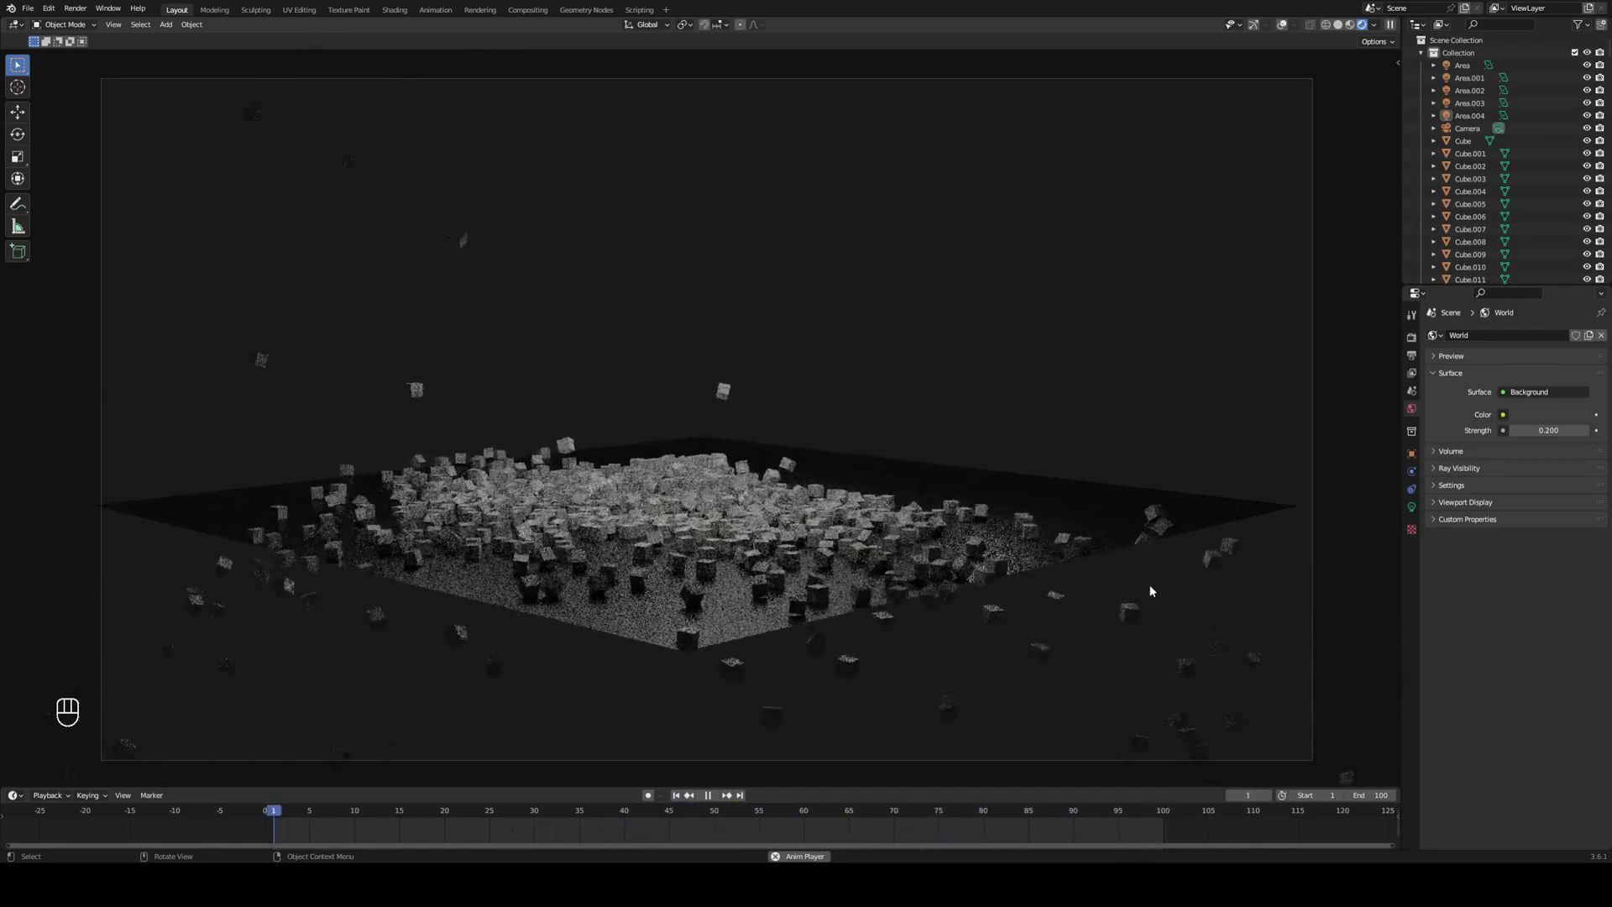
Set the animation's end frame to 200, then stop playback and return to the first frame.
scroll(1353, 821, down, 3)
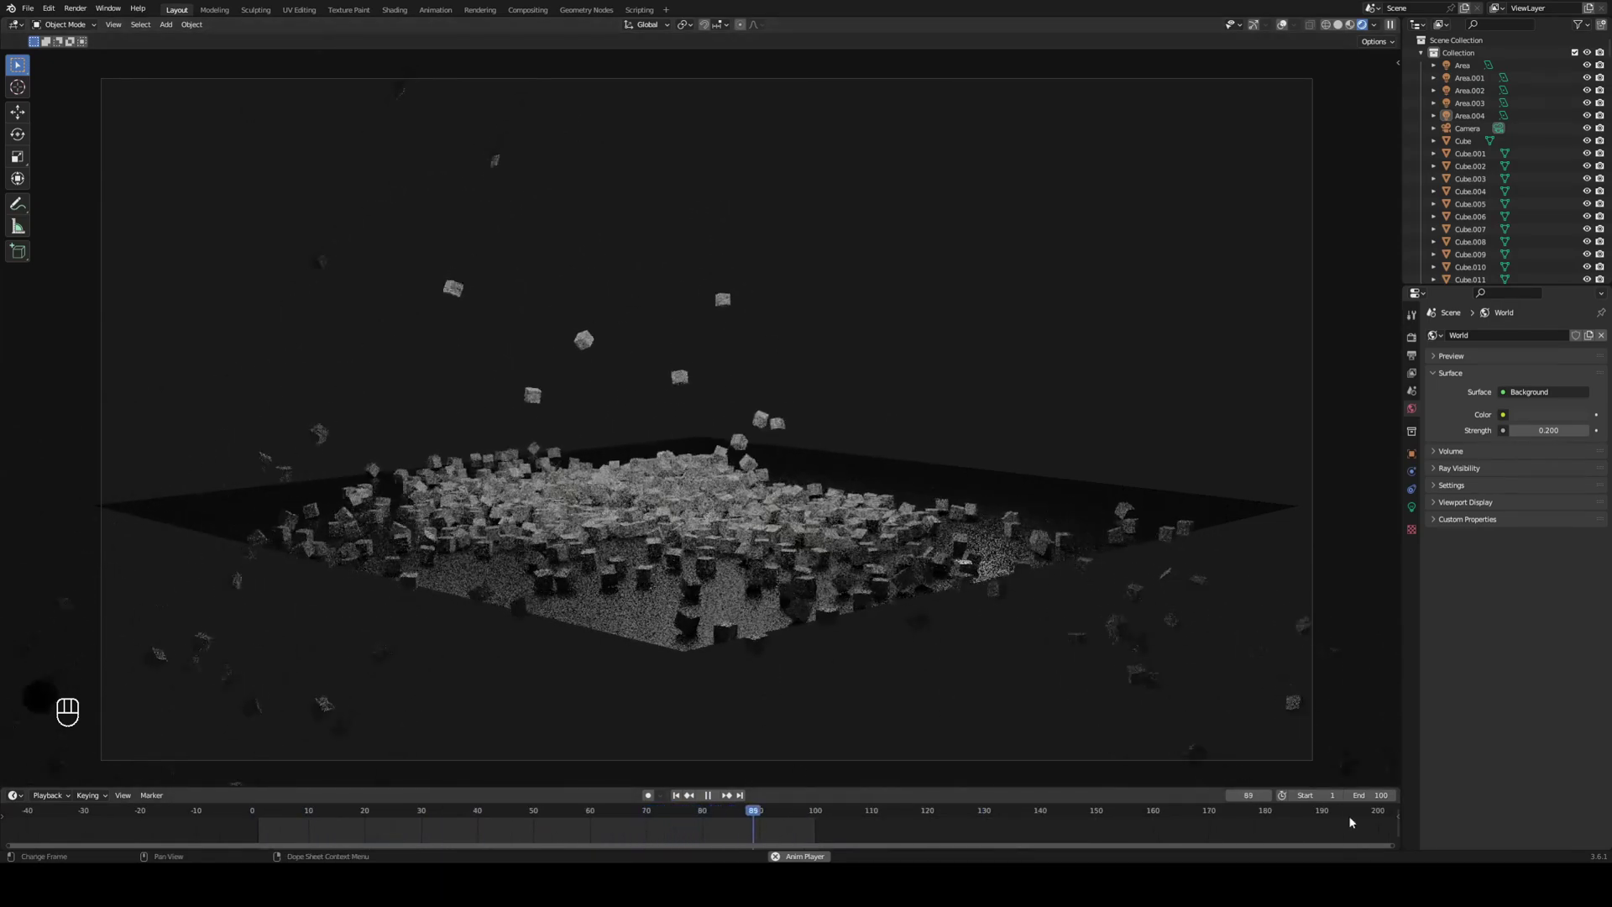
click(1375, 795)
text(200)
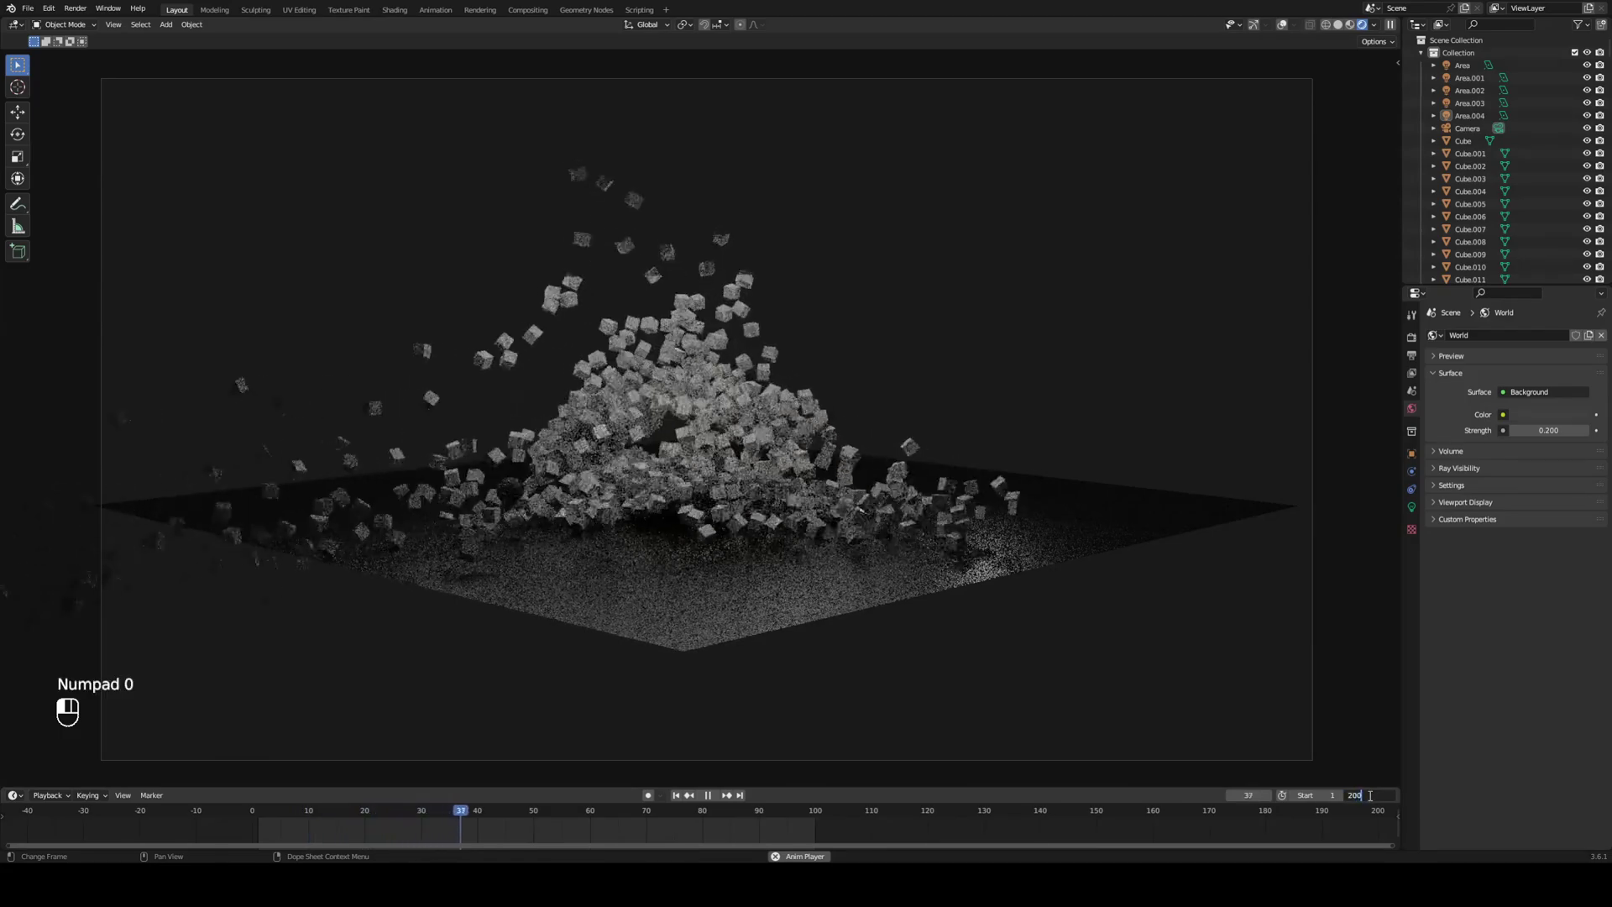
key(Return)
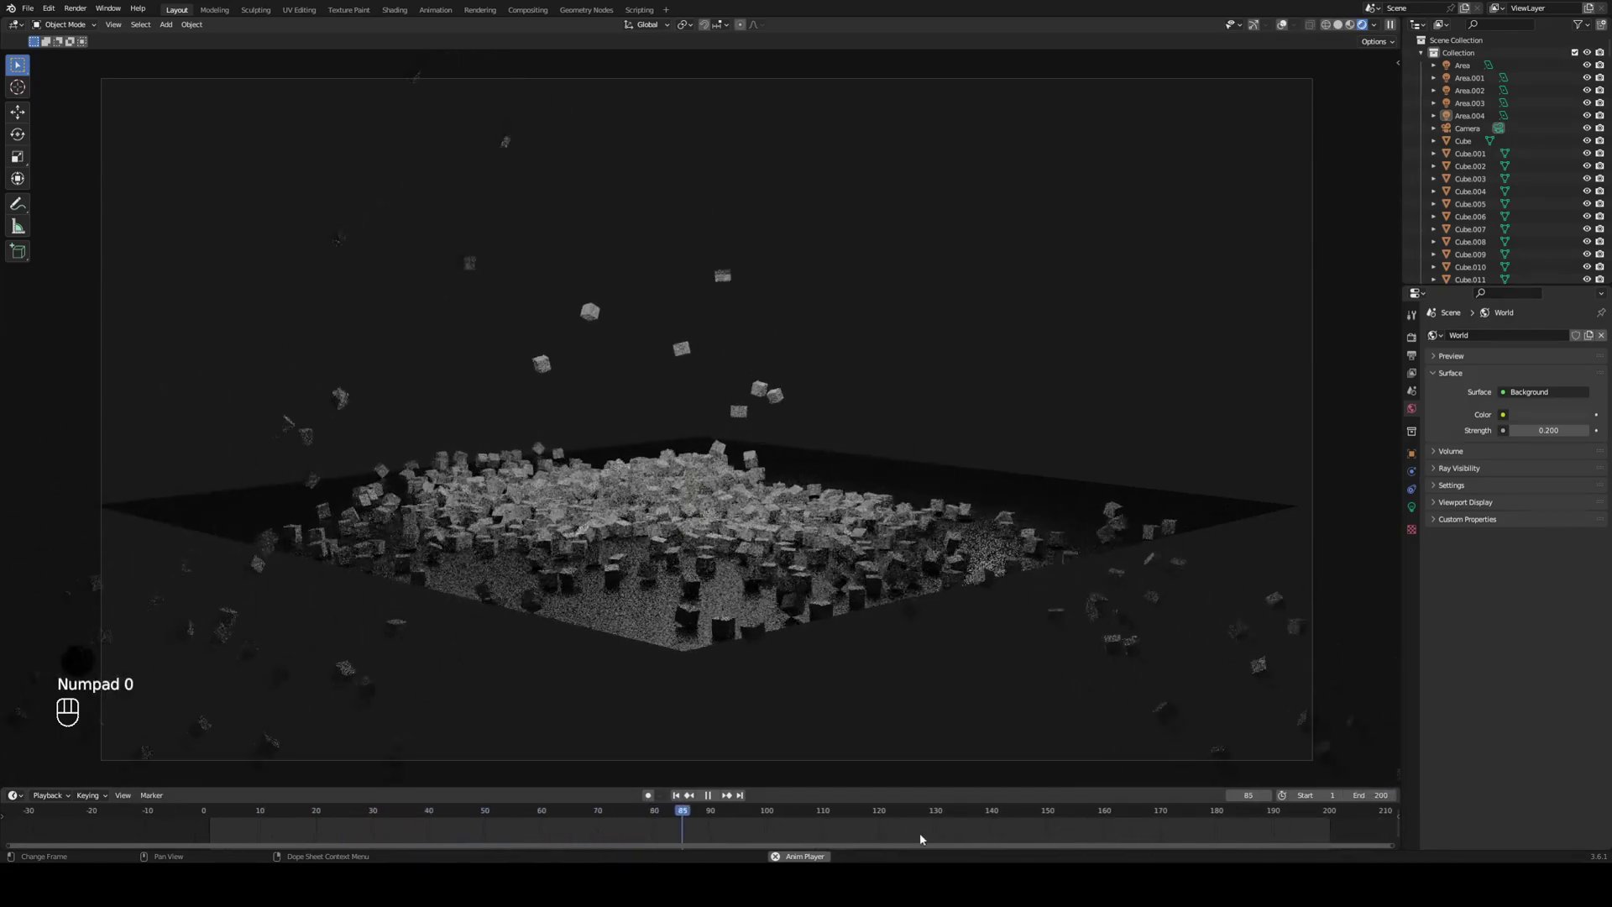
scroll(818, 840, down, 1)
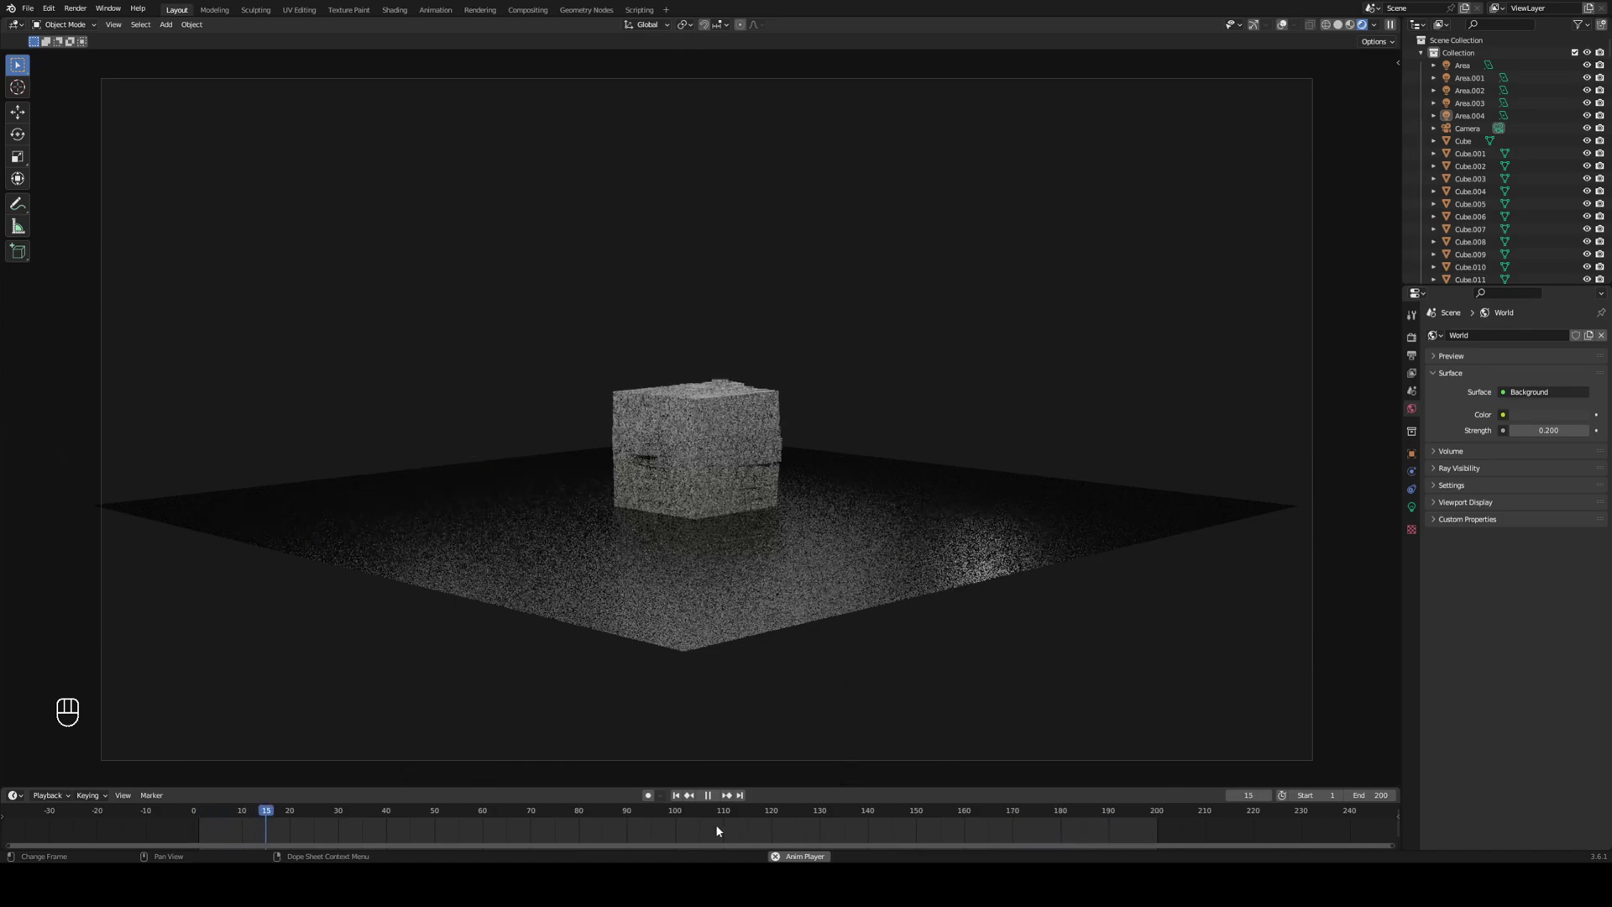
click(708, 794)
click(675, 795)
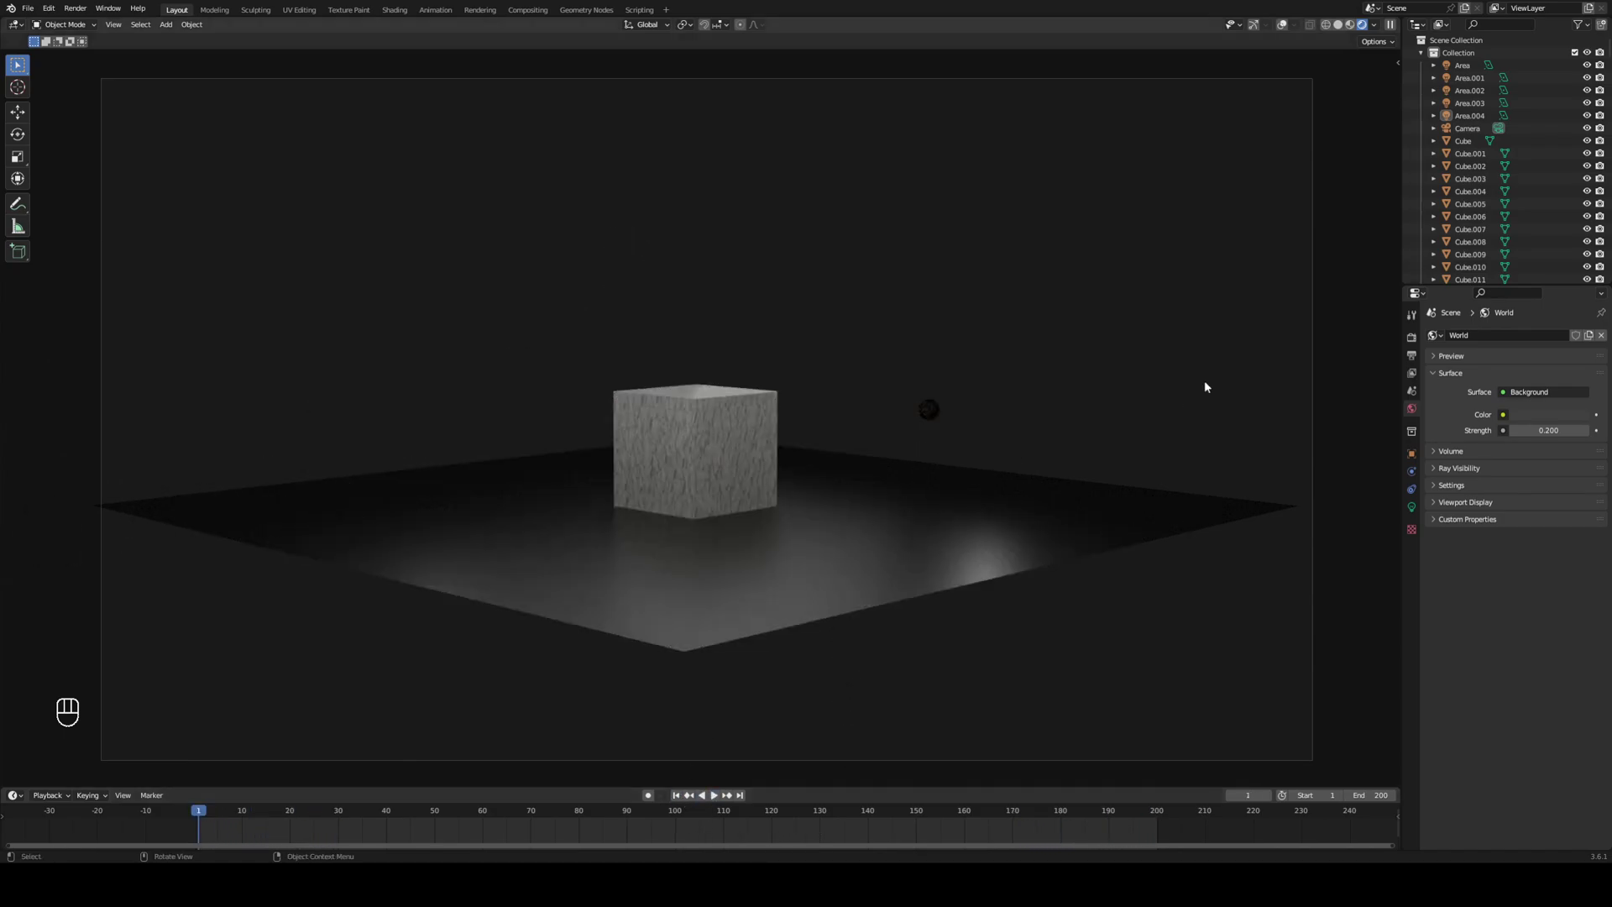
Set the total max bounces in the Cycles light path settings to 4.
click(1414, 337)
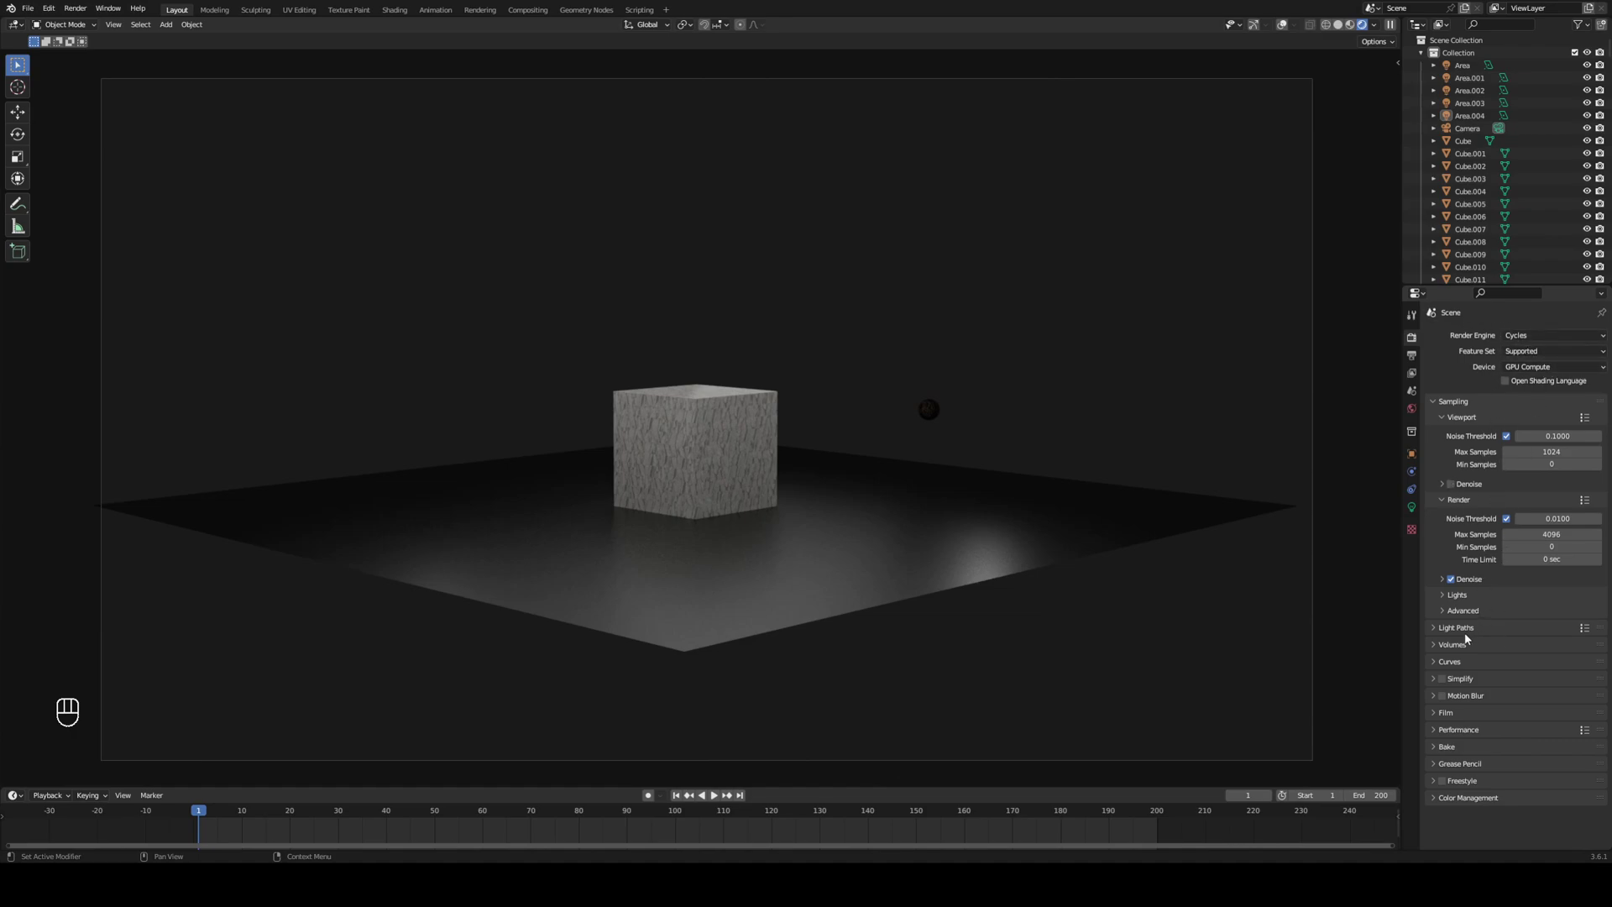
click(1438, 401)
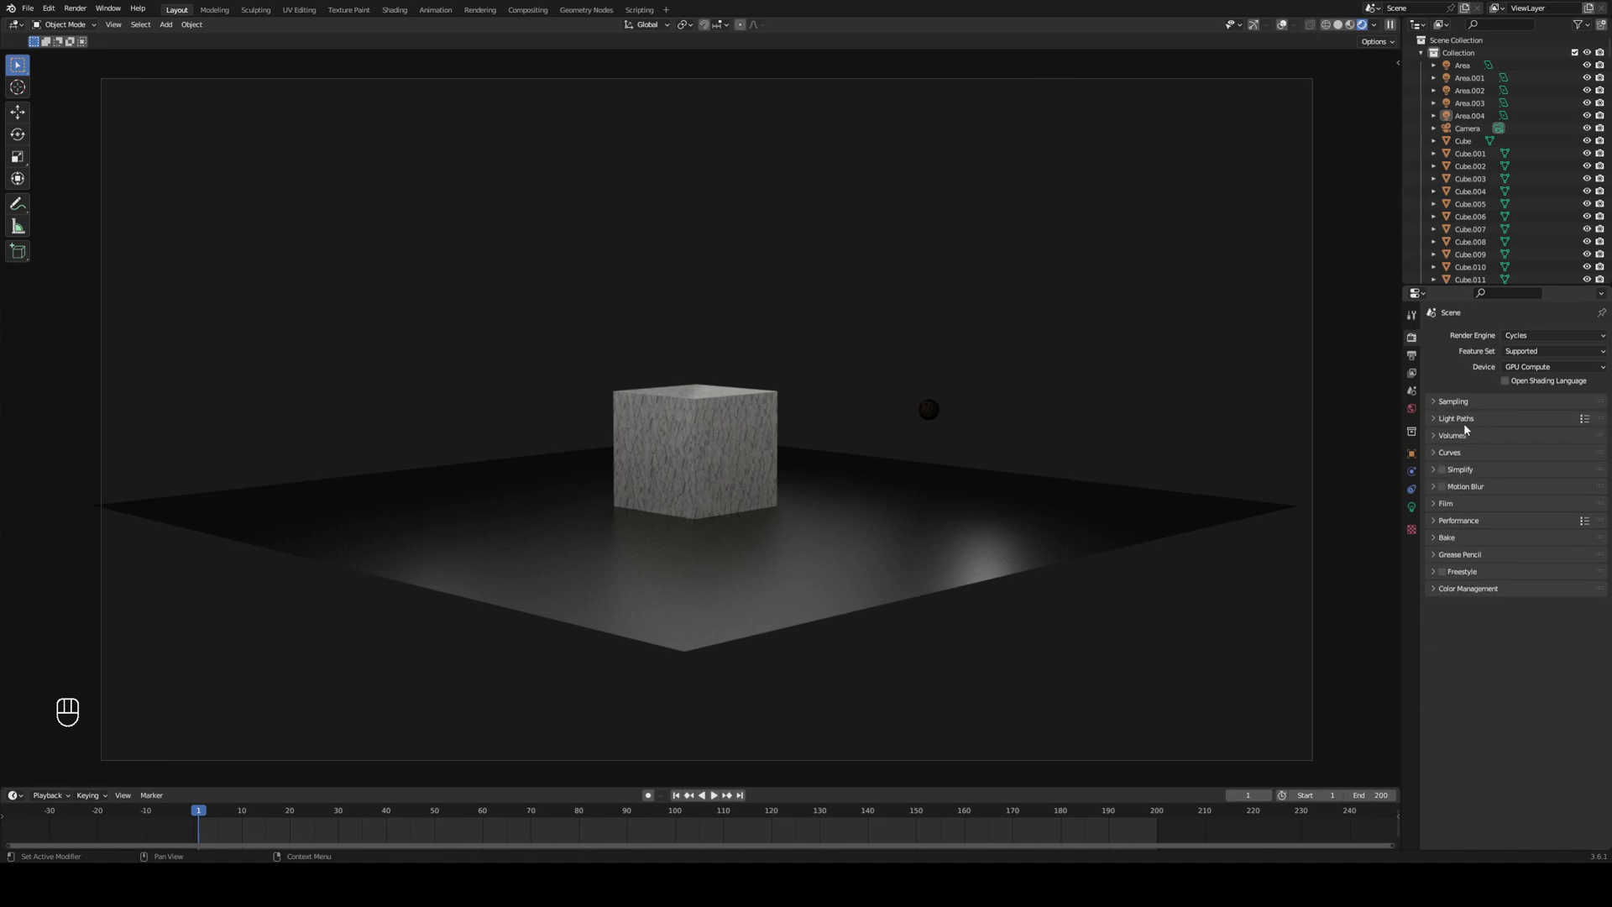
click(1461, 418)
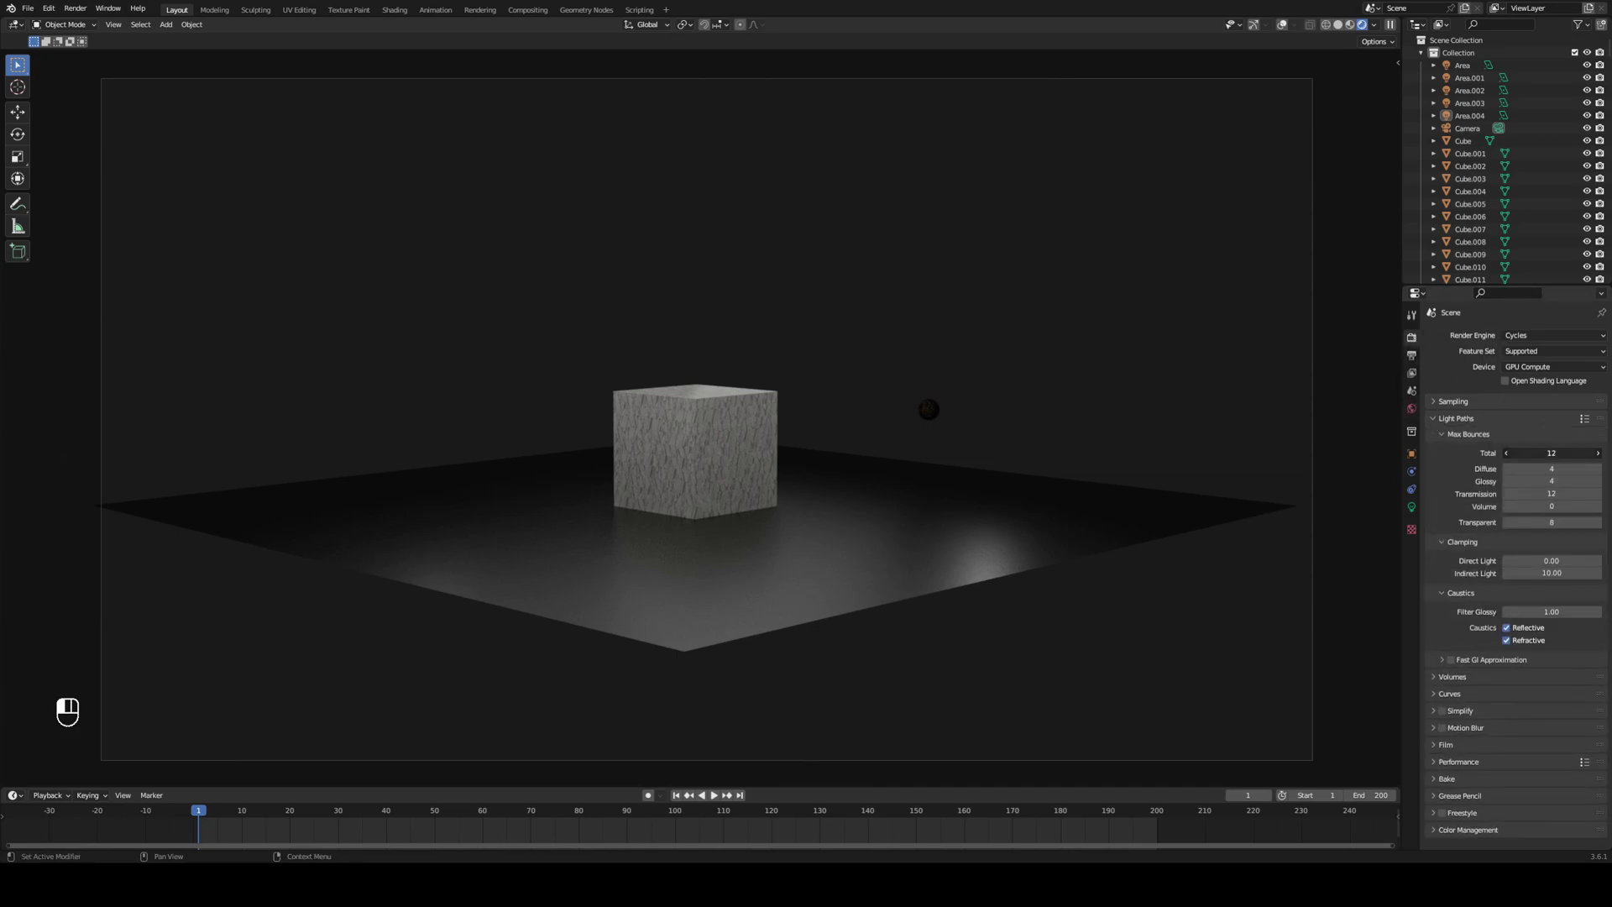
drag(1535, 453, 1507, 453)
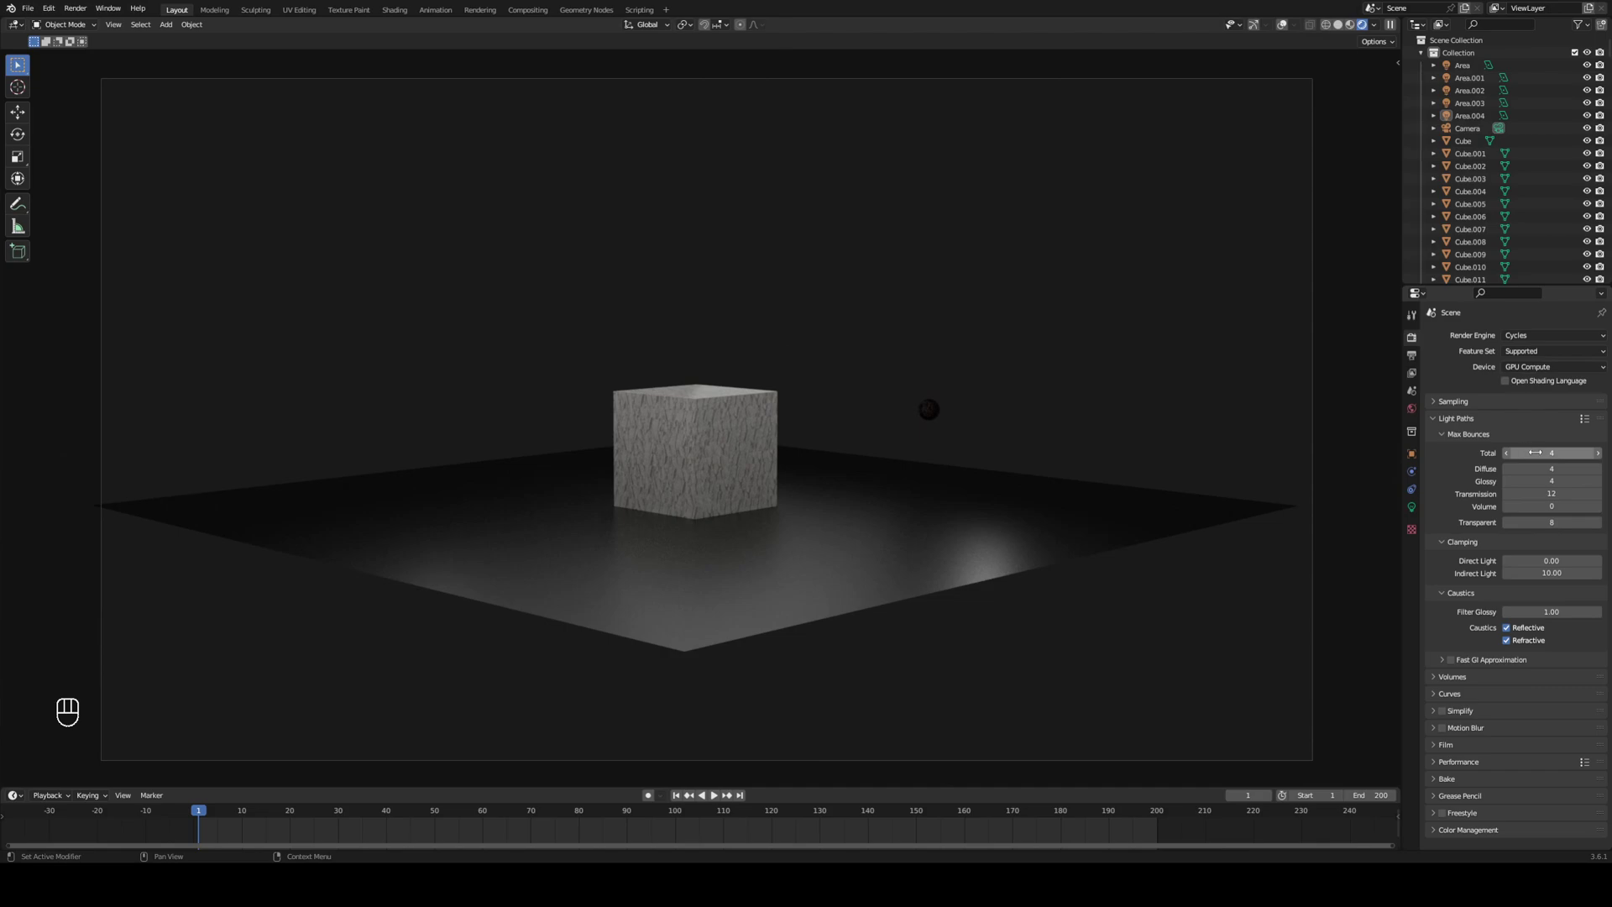
Try total max bounces of 1 and 0 to compare the lighting, then restore the value to 4.
click(1535, 452)
text(1)
key(Return)
click(1535, 453)
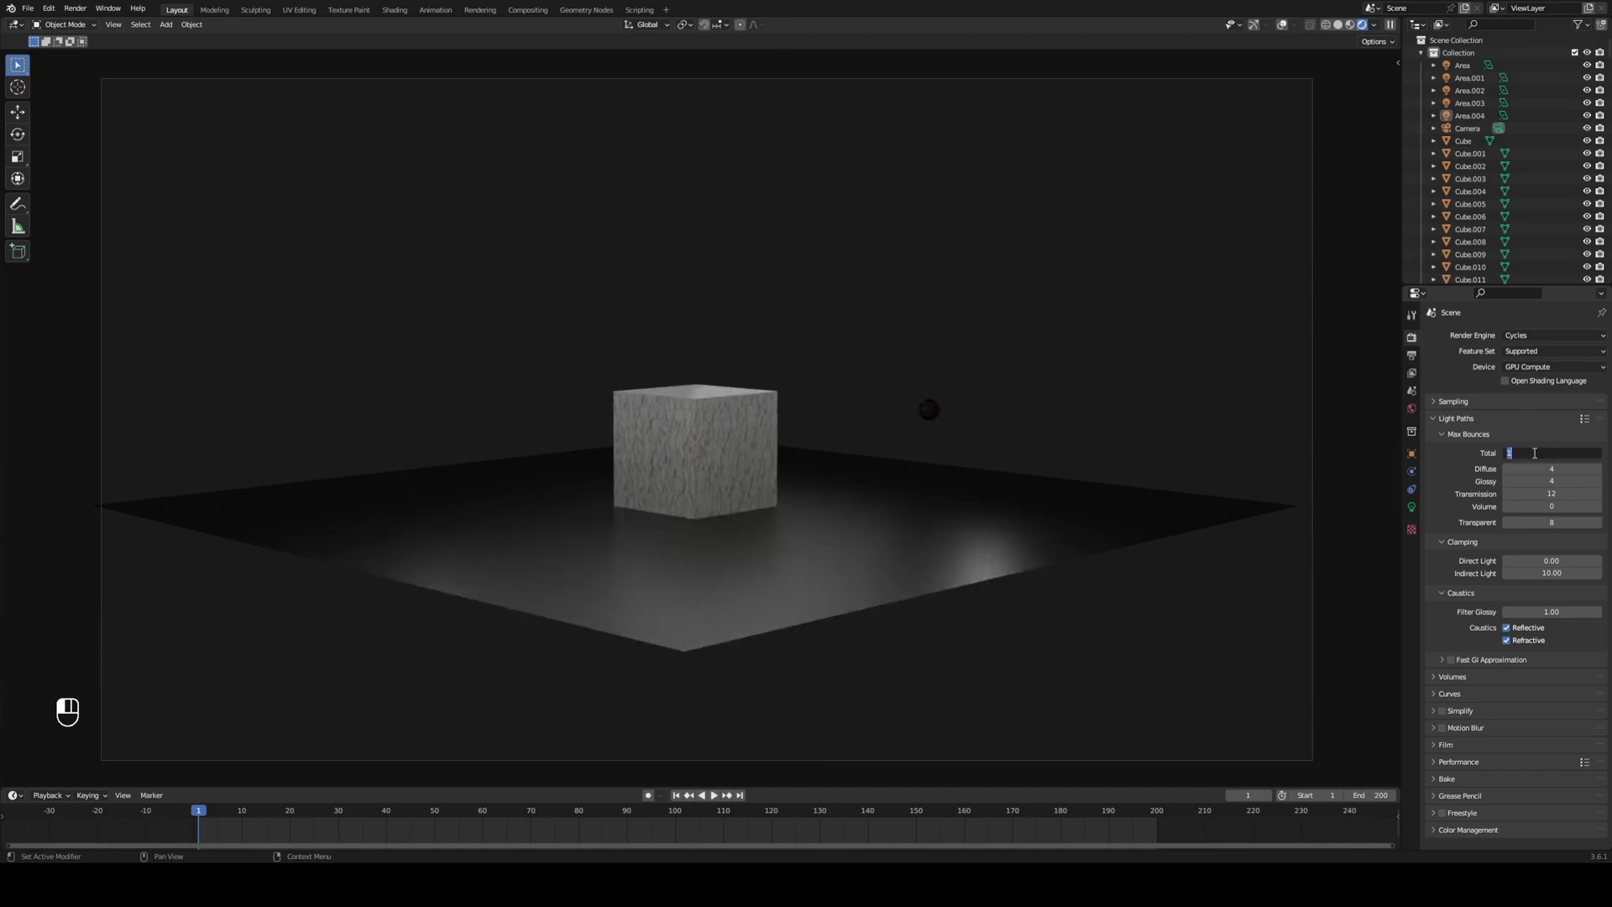
text(0)
key(Return)
click(1536, 452)
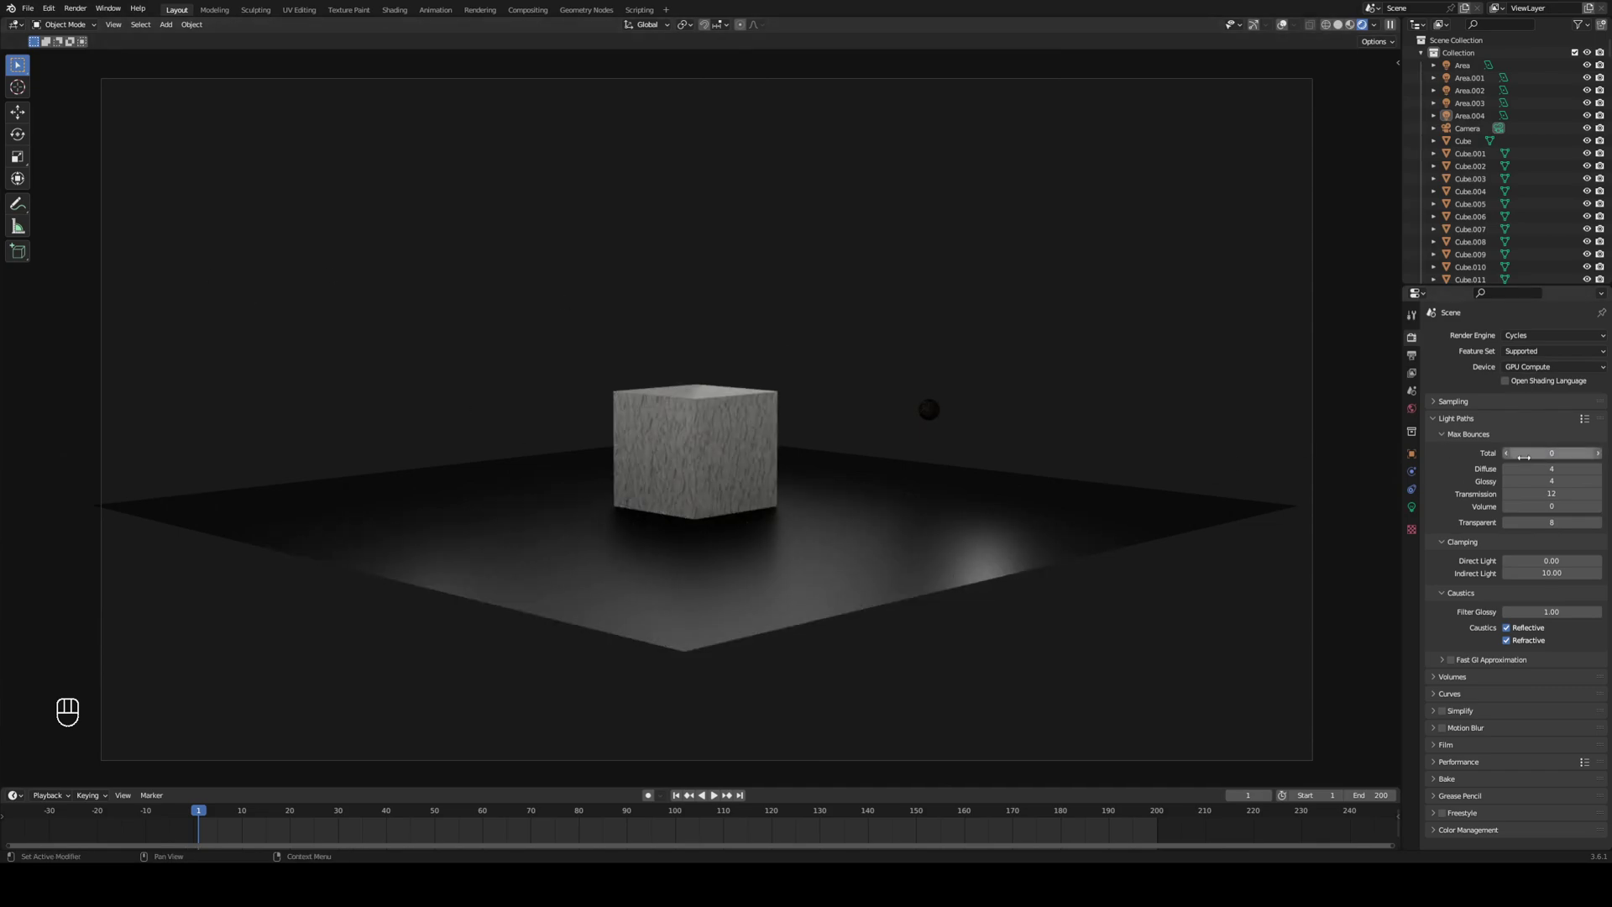
text(4)
key(Return)
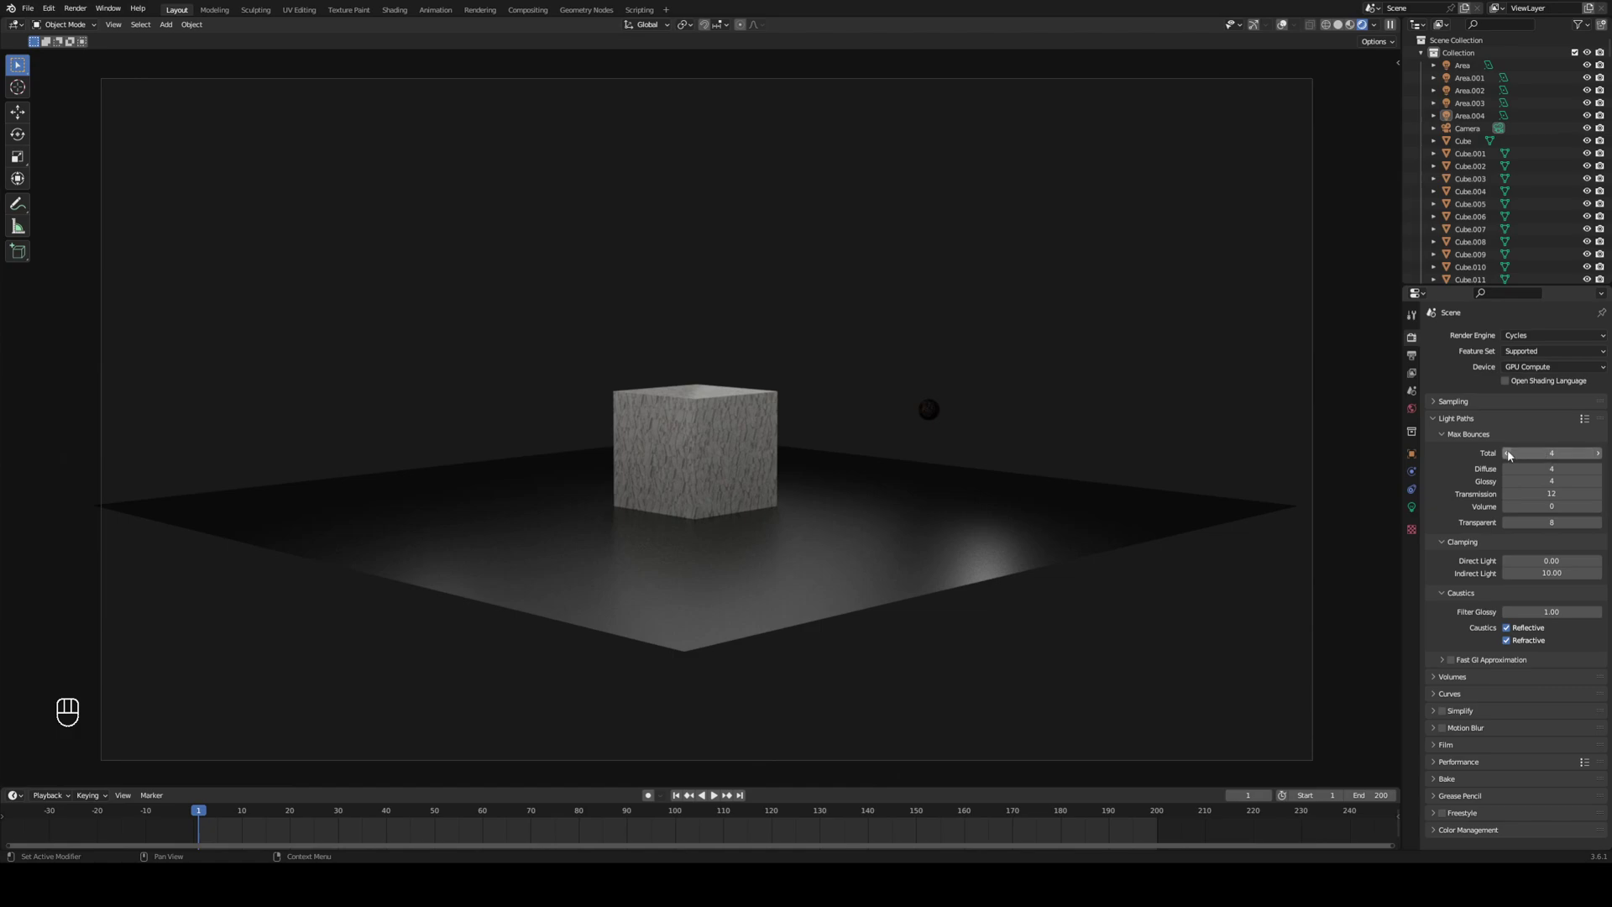
Enable motion blur for the render.
click(1435, 419)
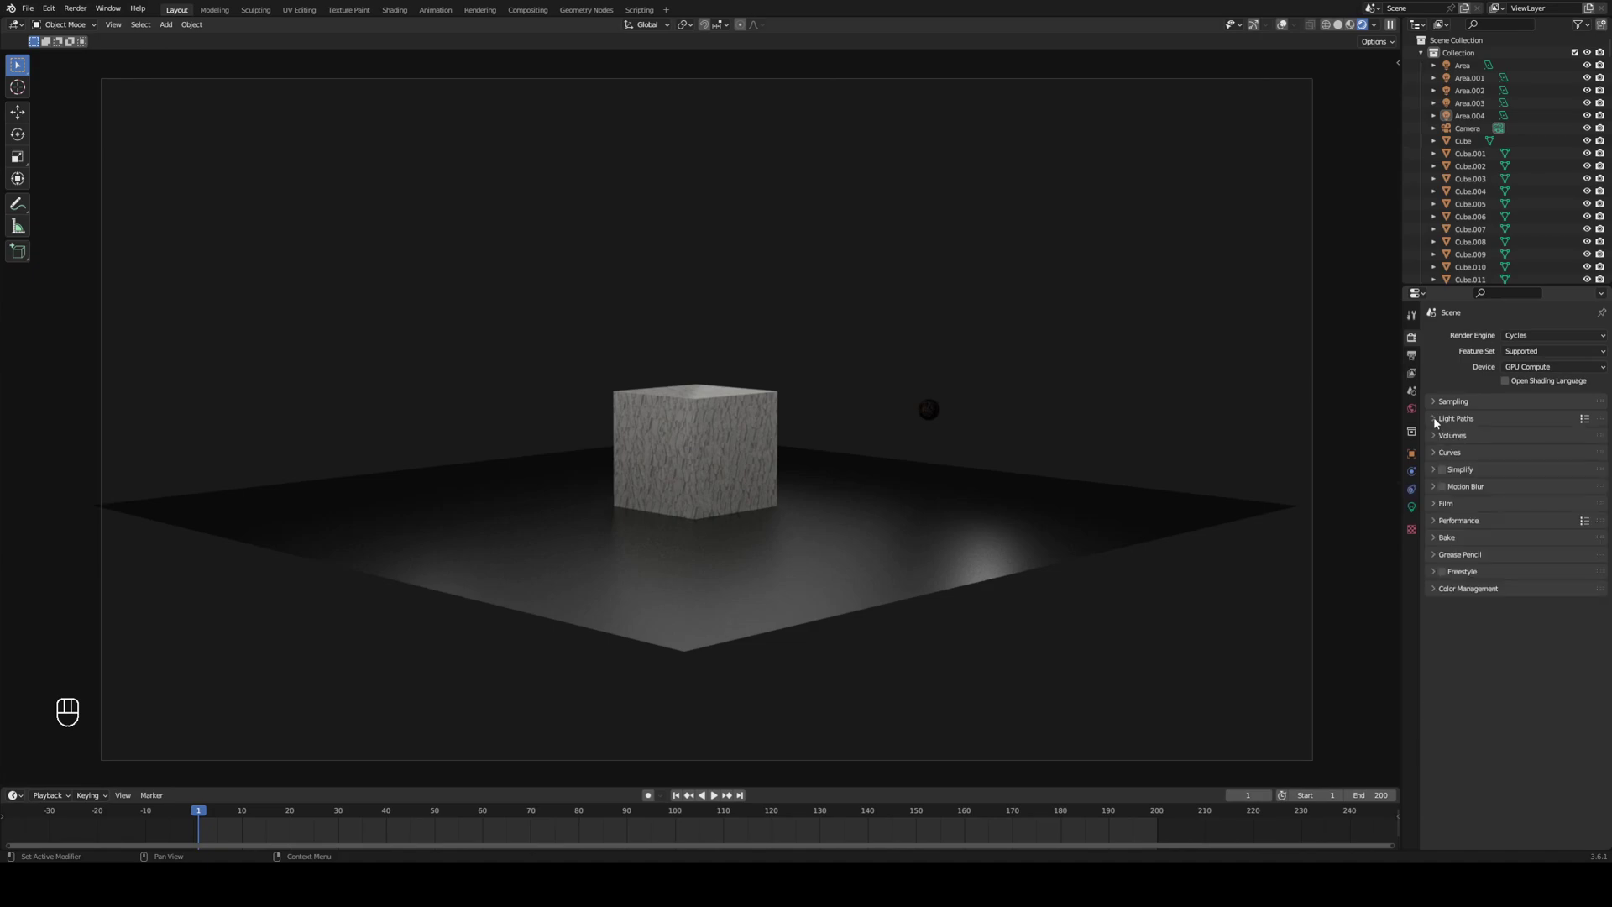
click(1442, 487)
click(1433, 487)
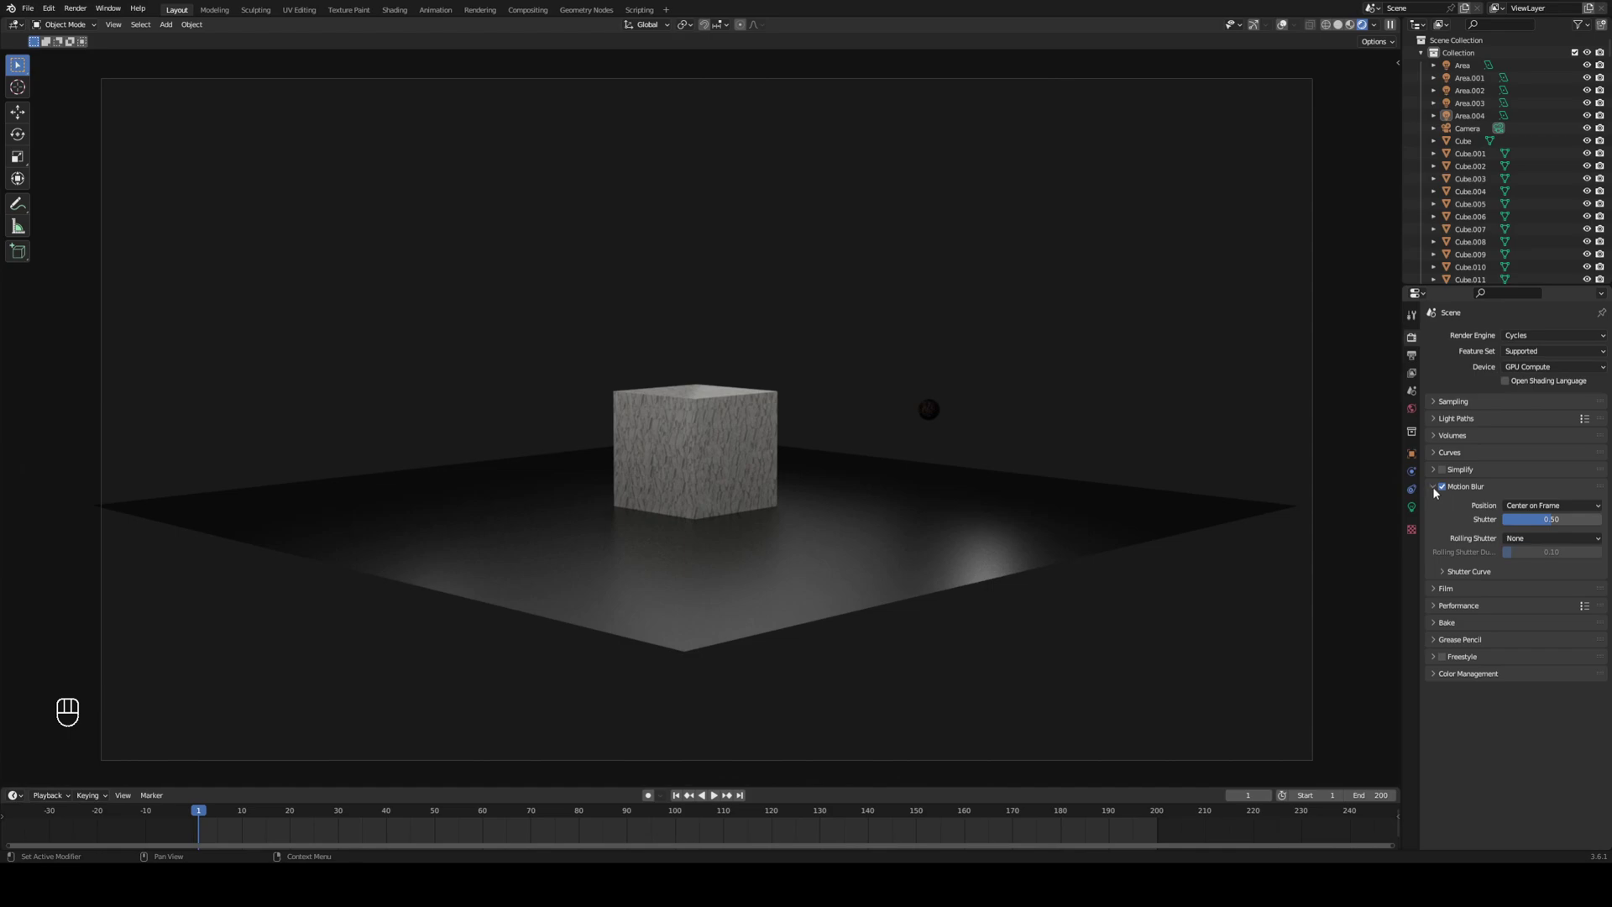
click(1434, 488)
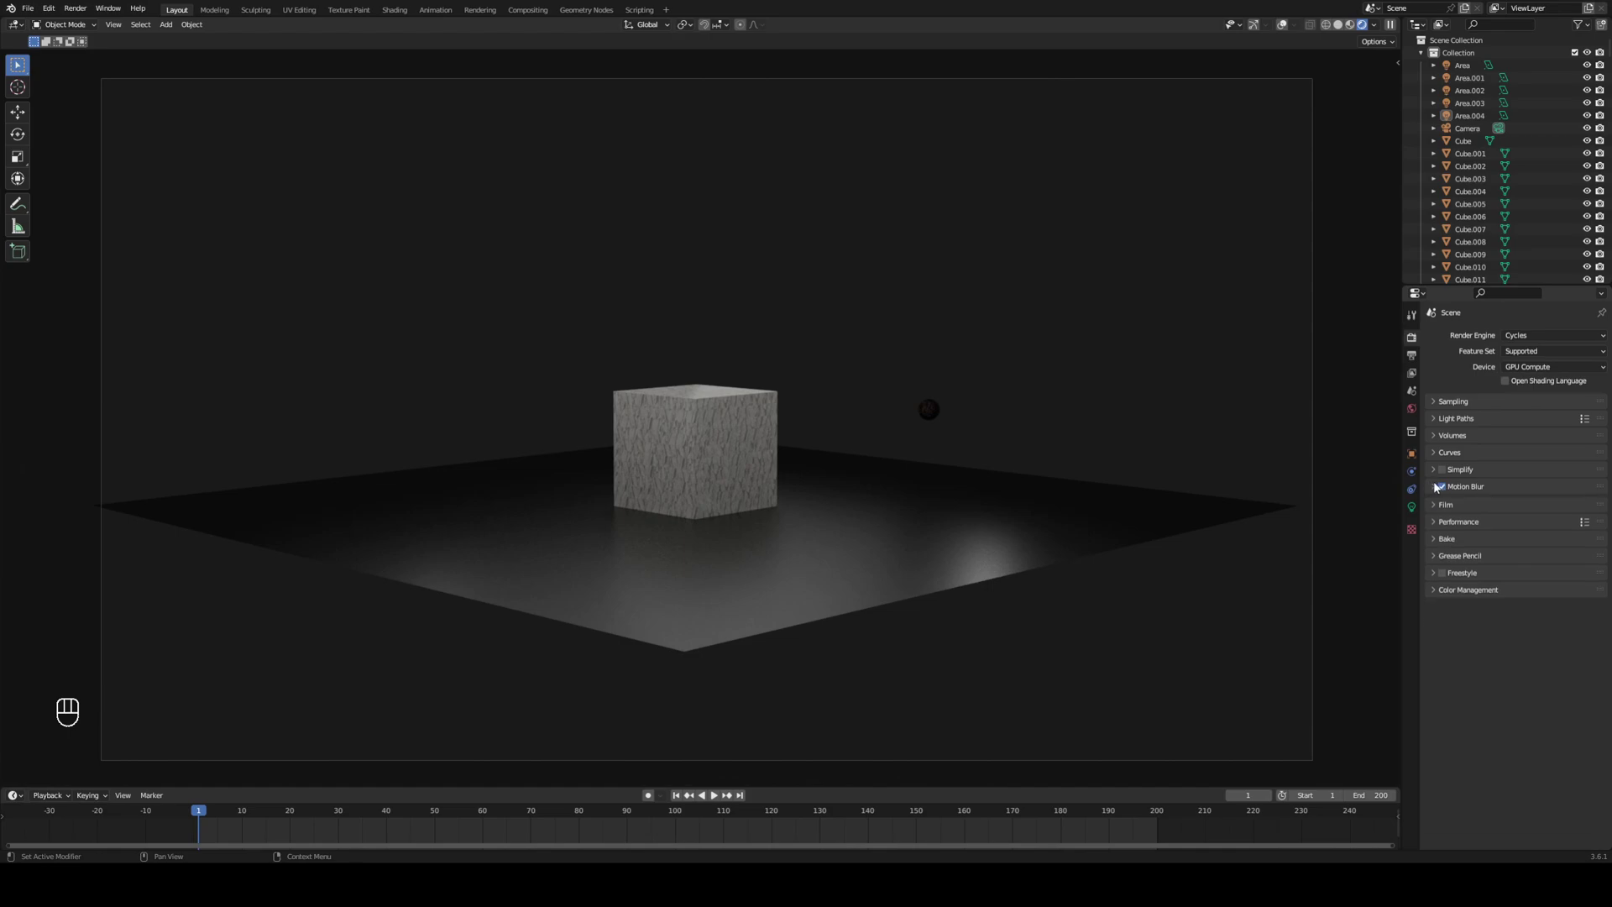
Display the scene's output properties, play the simulation briefly and return to the first frame.
click(1413, 365)
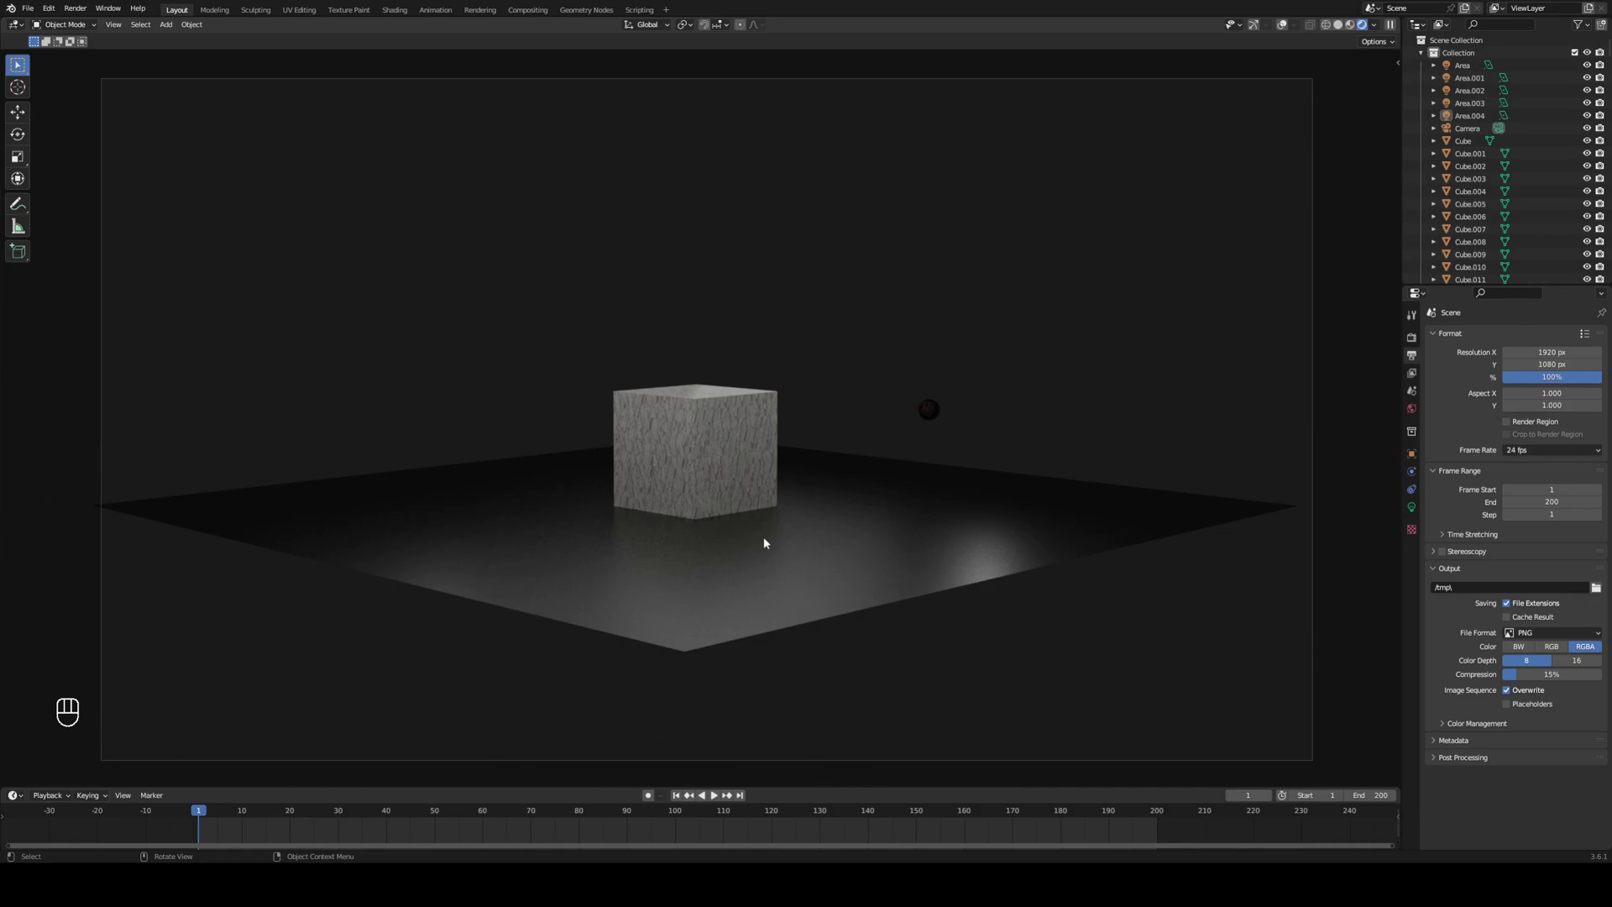
click(713, 796)
click(708, 795)
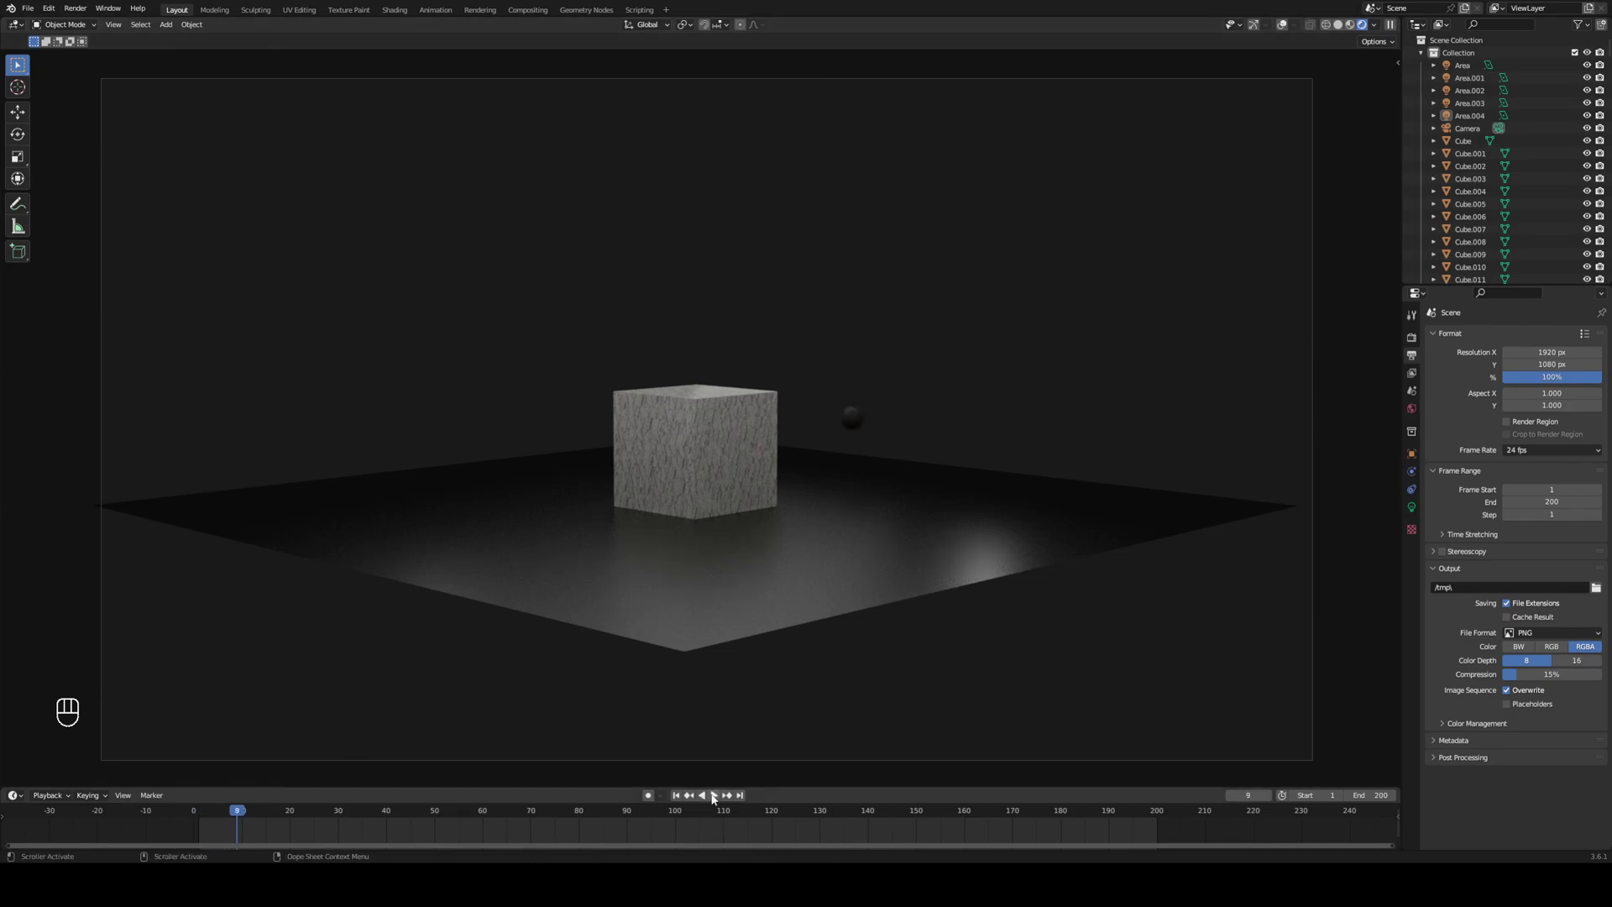
click(676, 795)
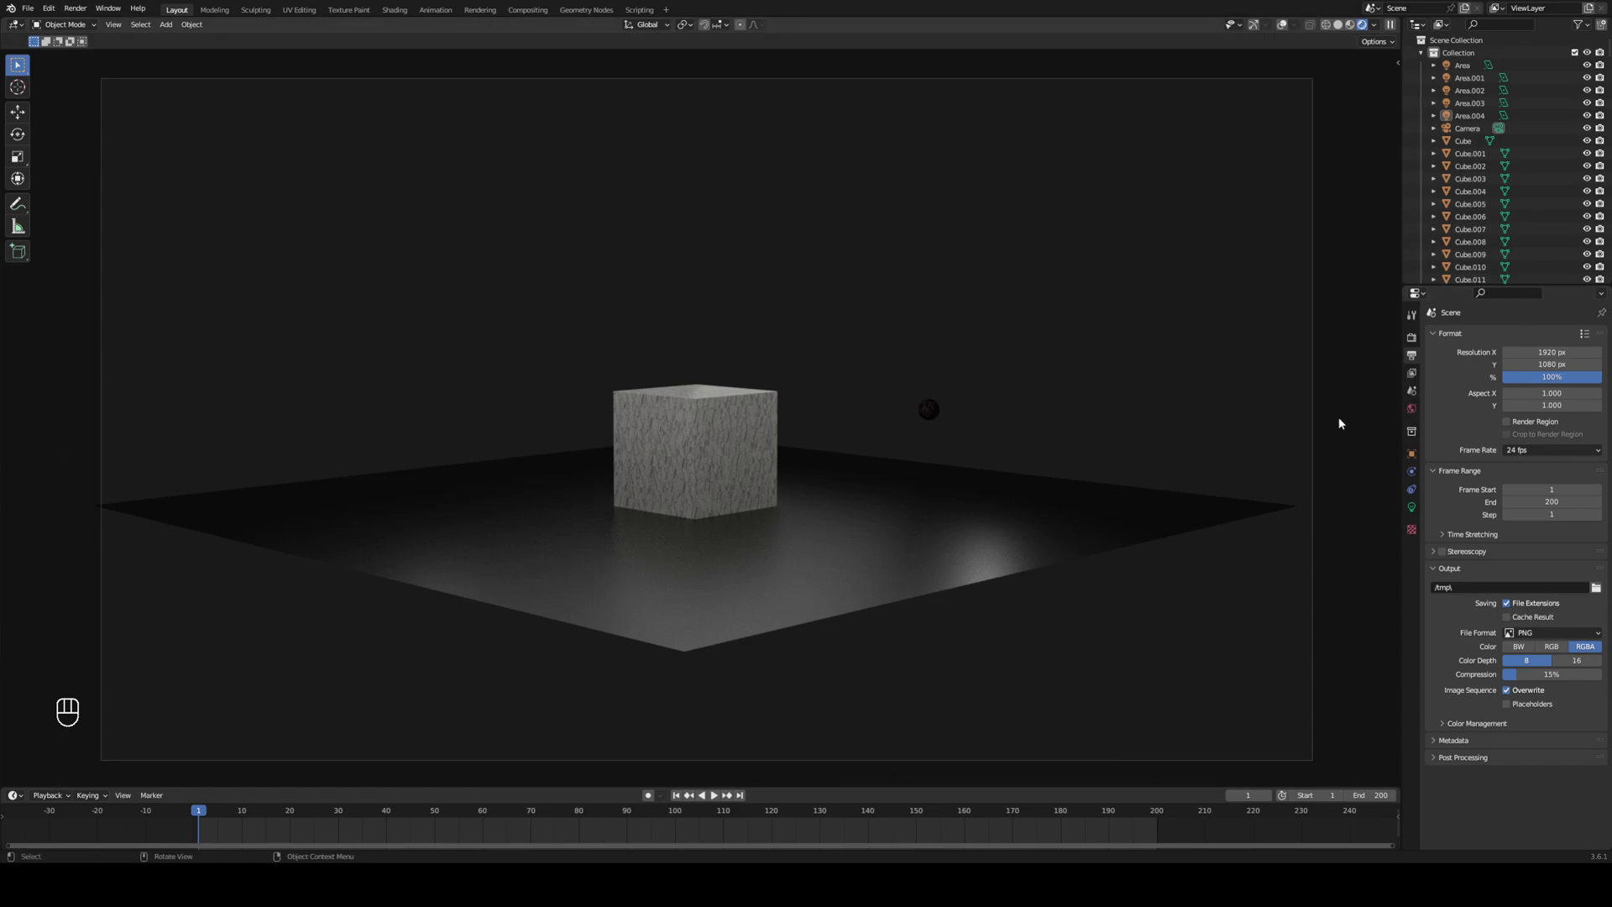
Bake all dynamics in the Rigid Body World cache for frames 1 to 200.
click(1412, 395)
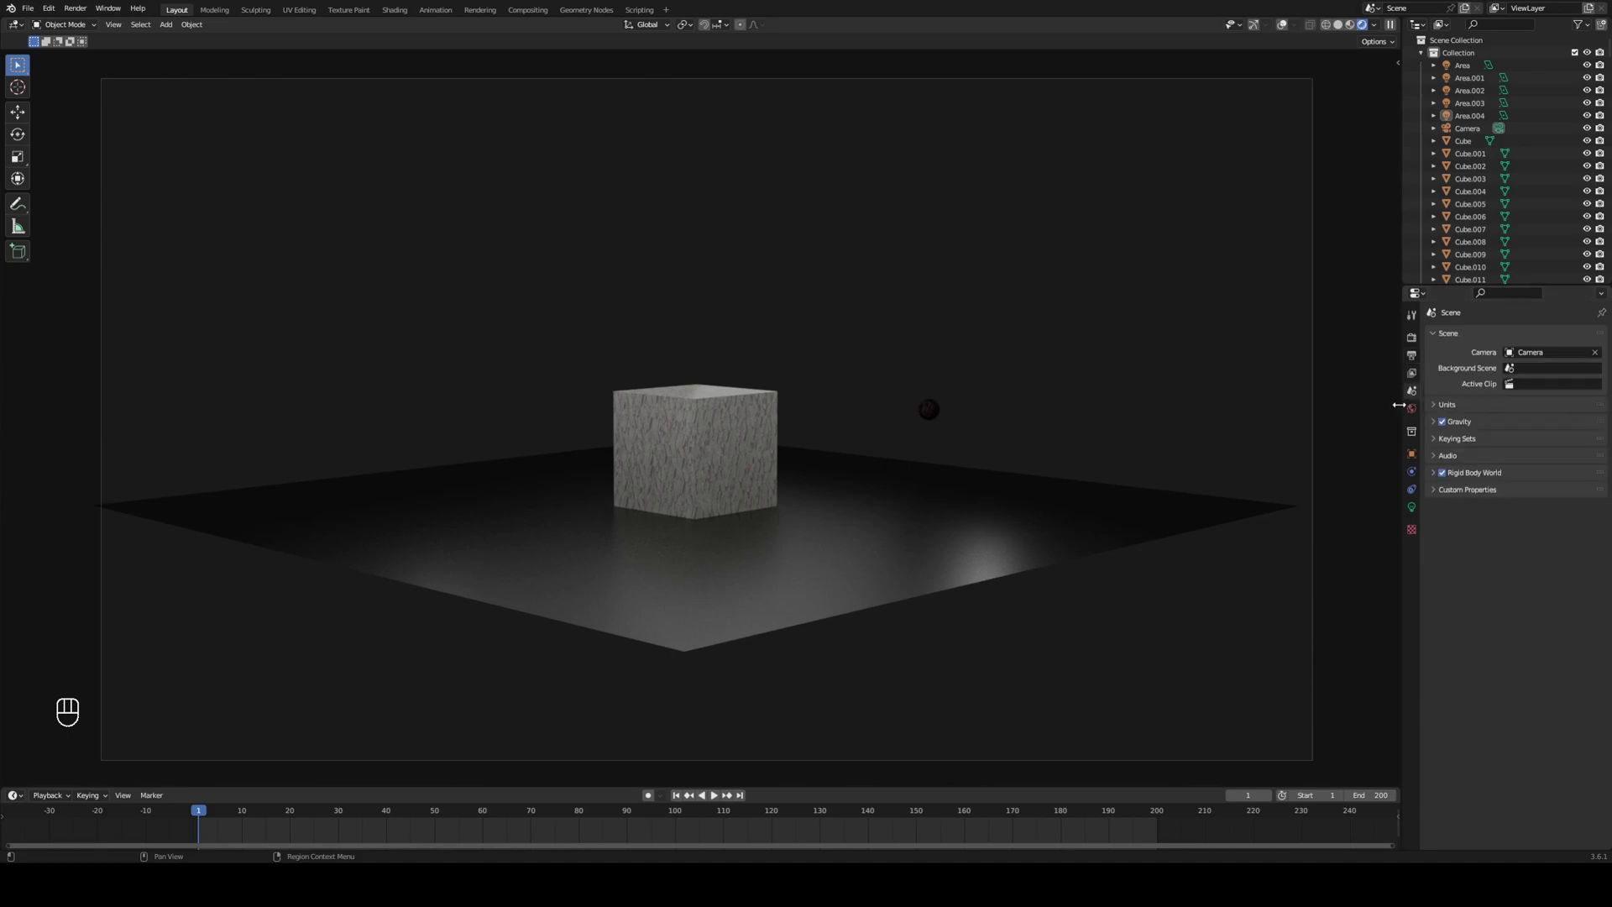
click(1484, 474)
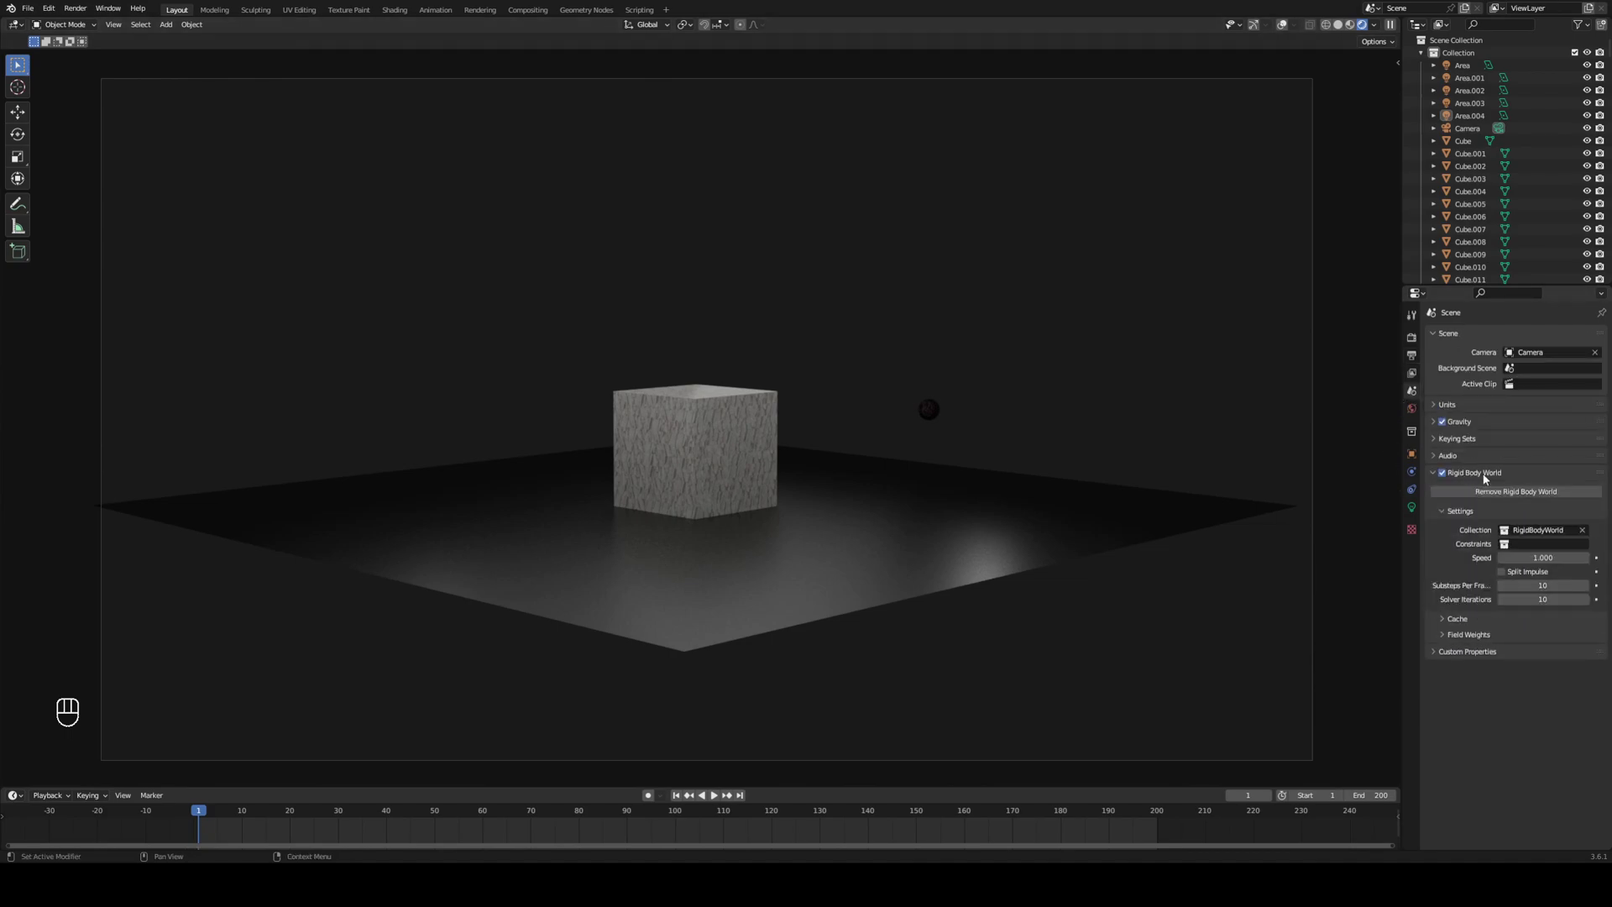
click(1452, 619)
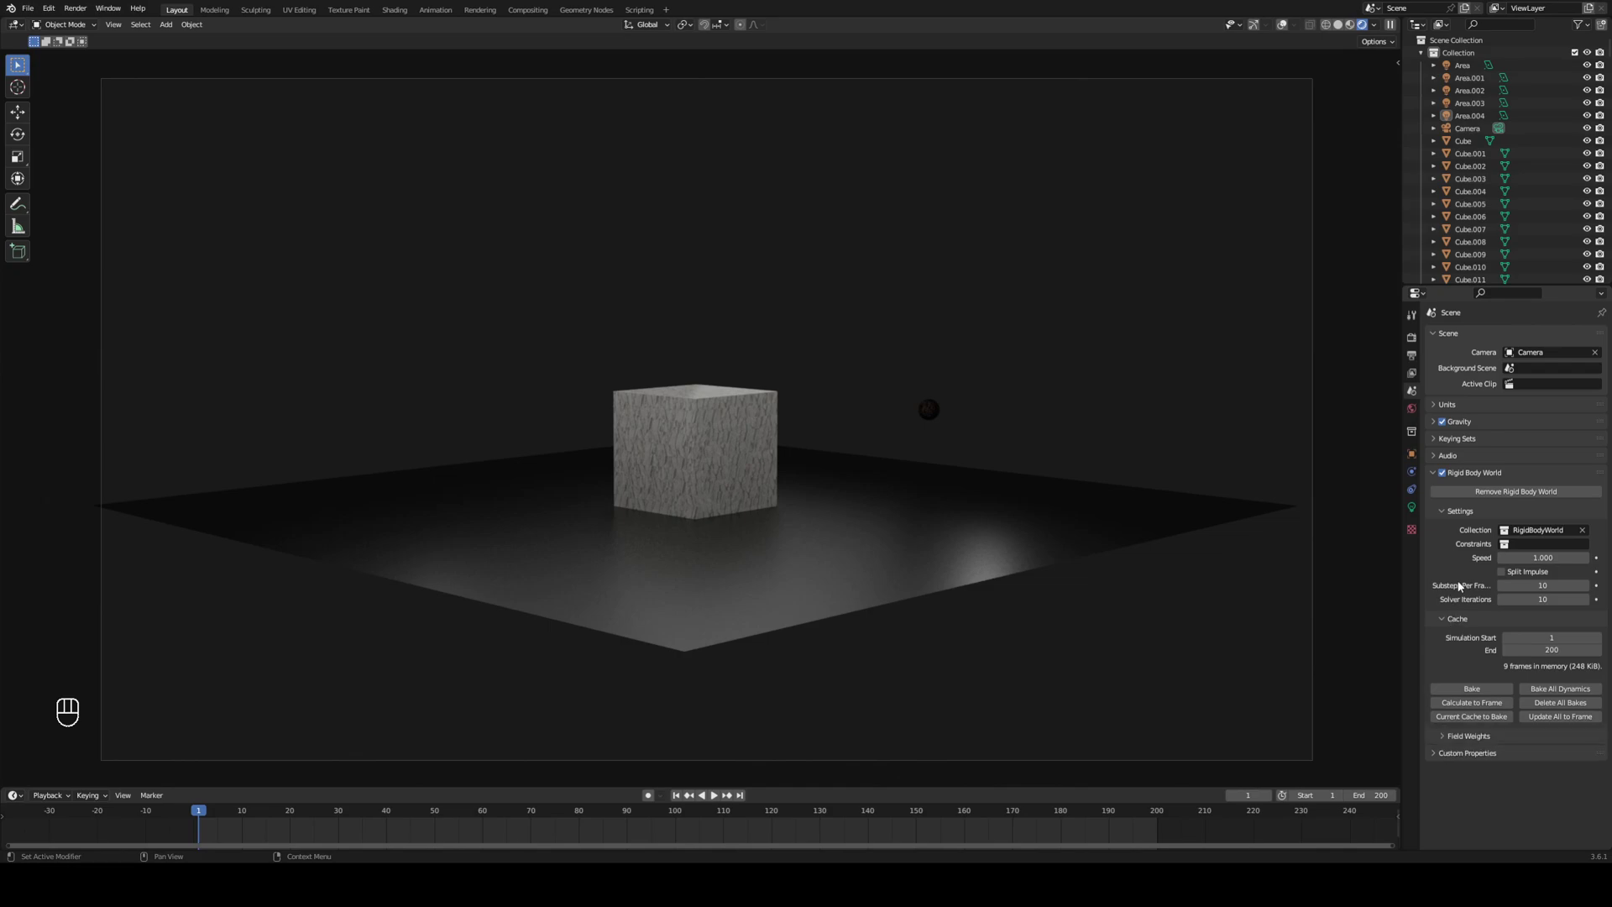
click(1564, 691)
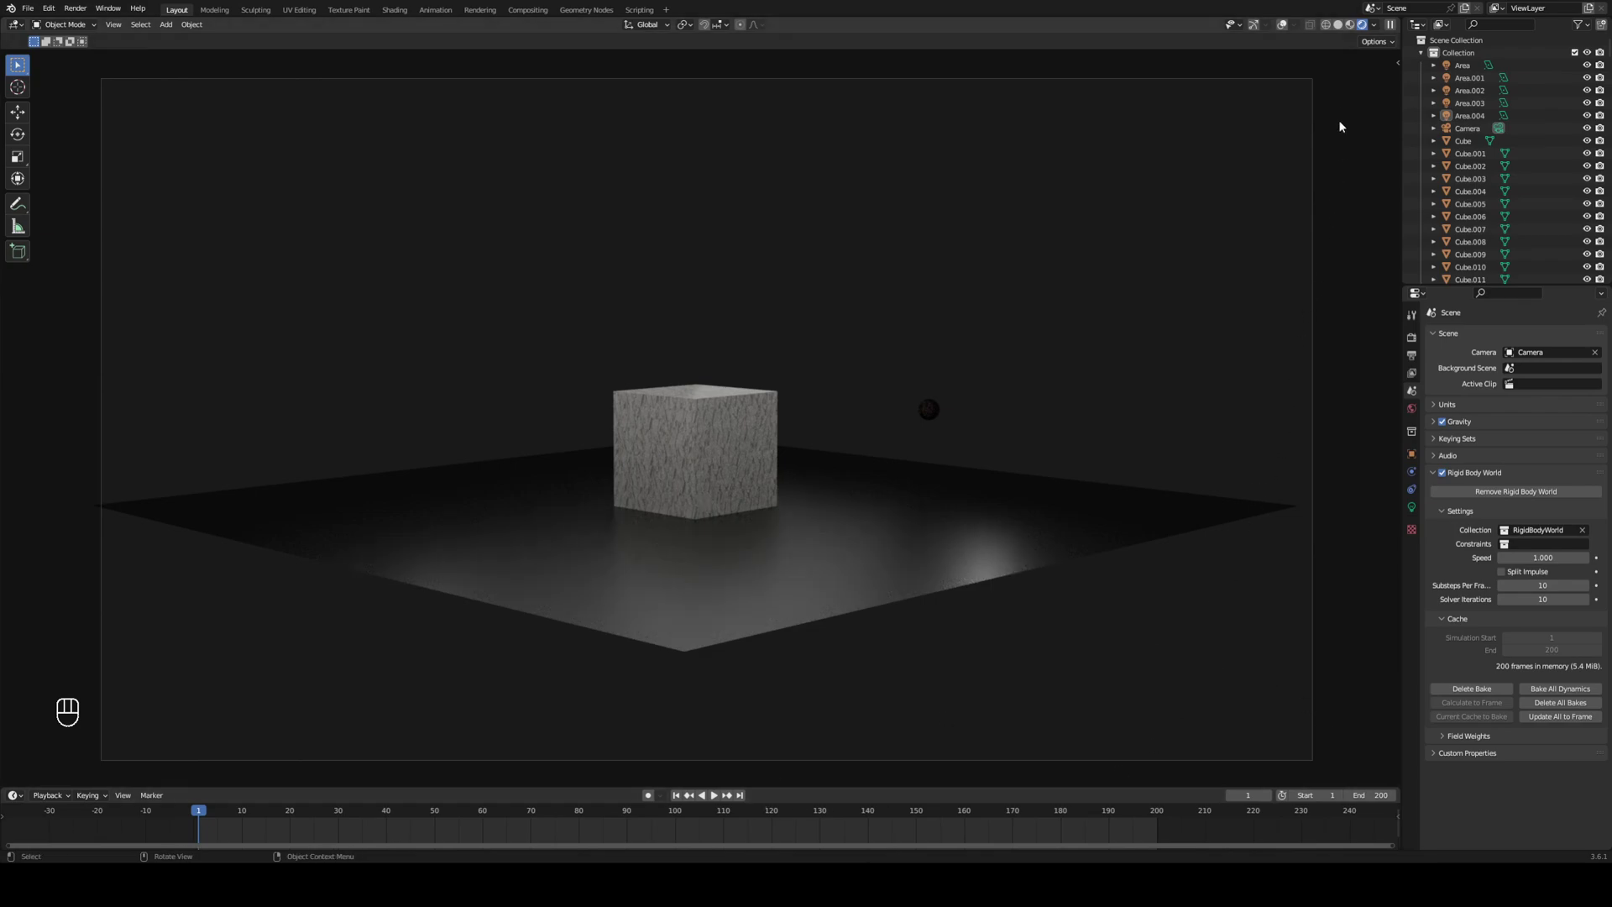
Switch the viewport to solid shading and play the baked simulation, returning to the first frame when done.
click(1338, 24)
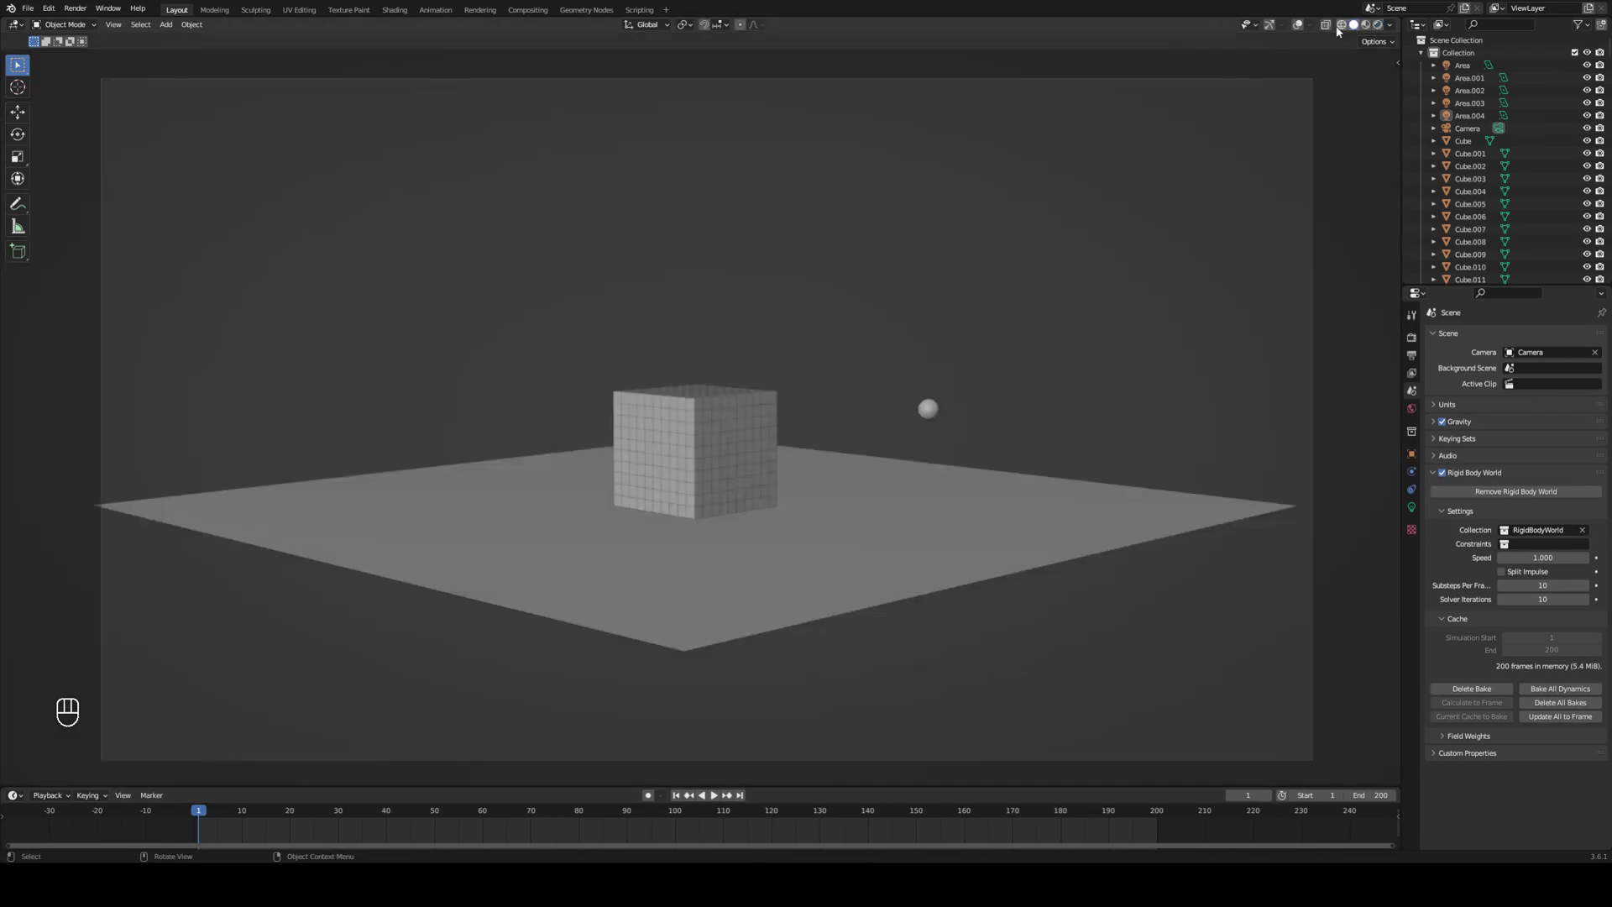
click(714, 795)
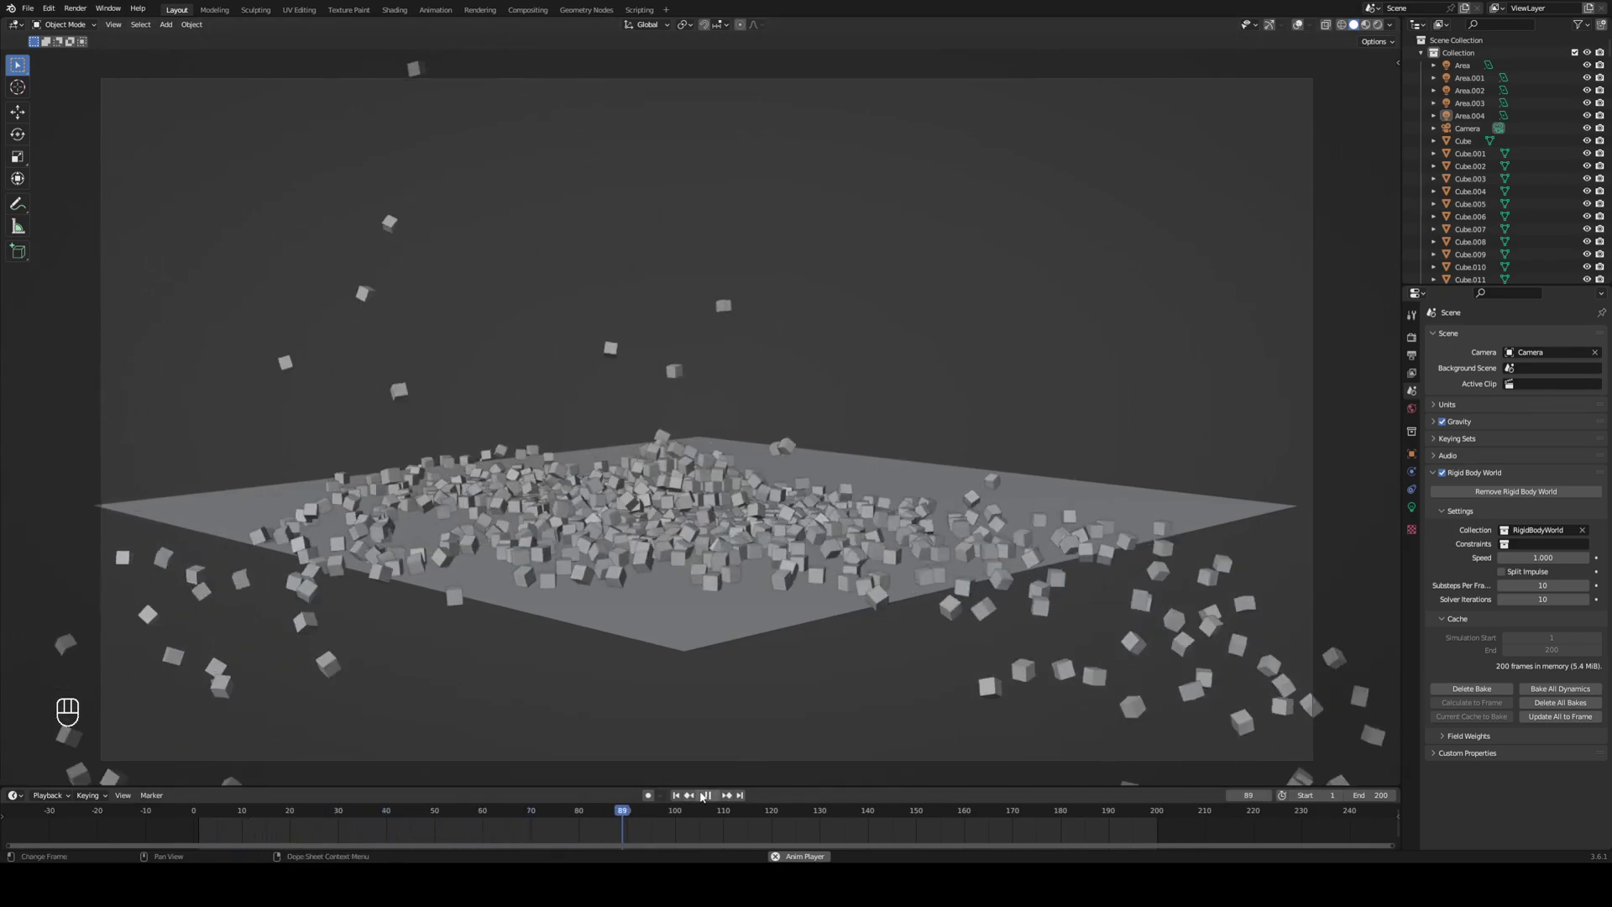
key(Escape)
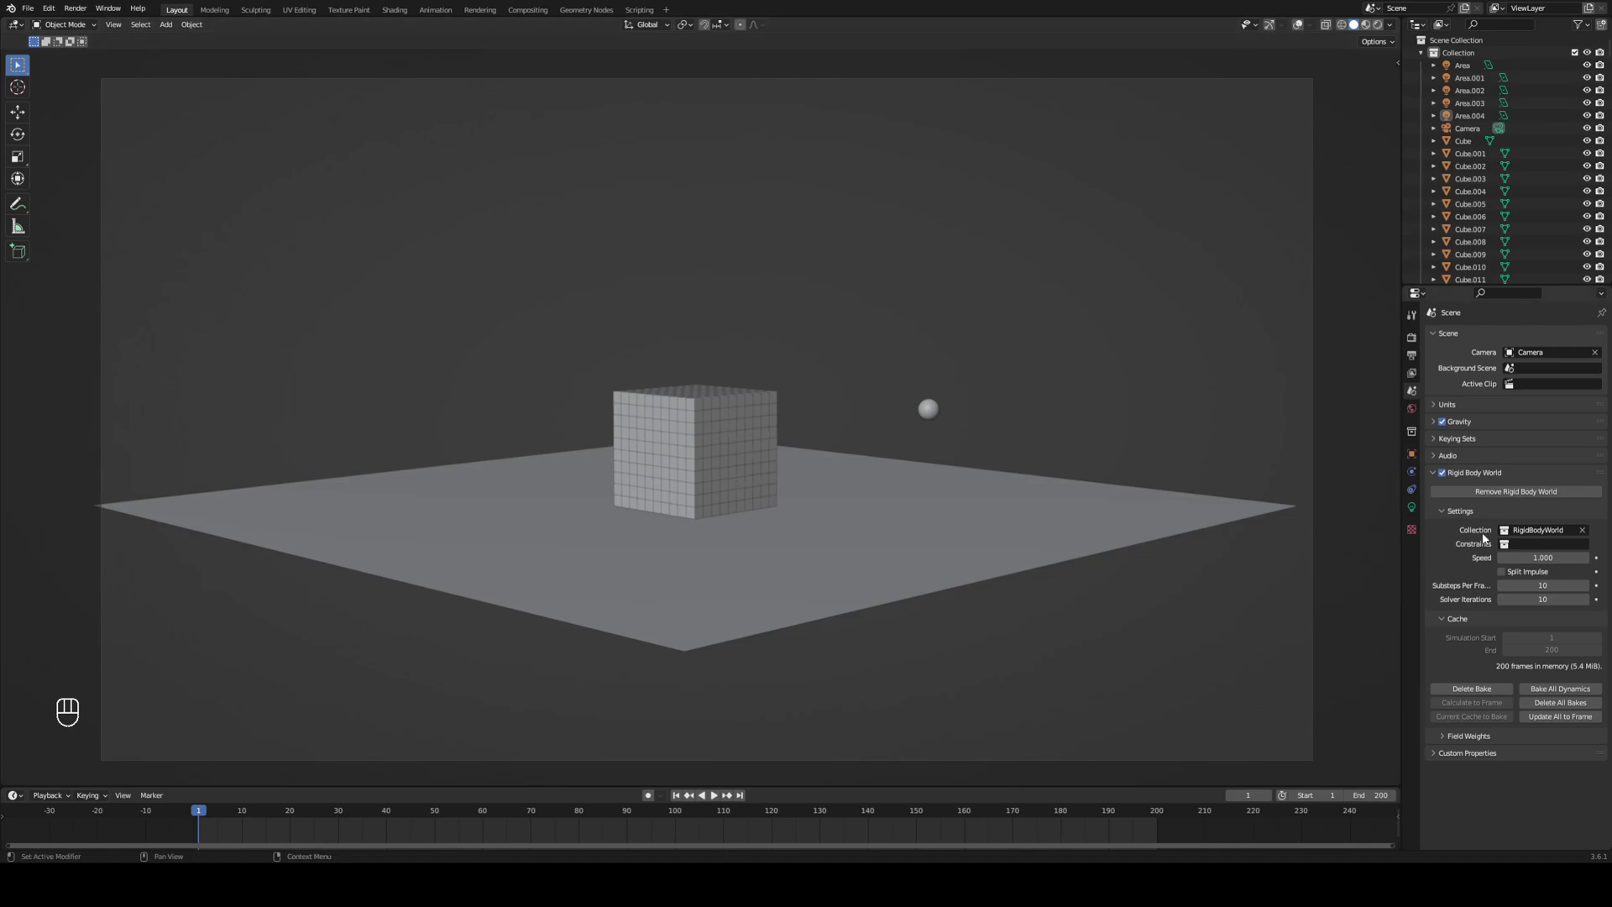
Set the render output path to R:\Blender\tutorials\blocks\scenes\ and save the Blender file.
click(1412, 355)
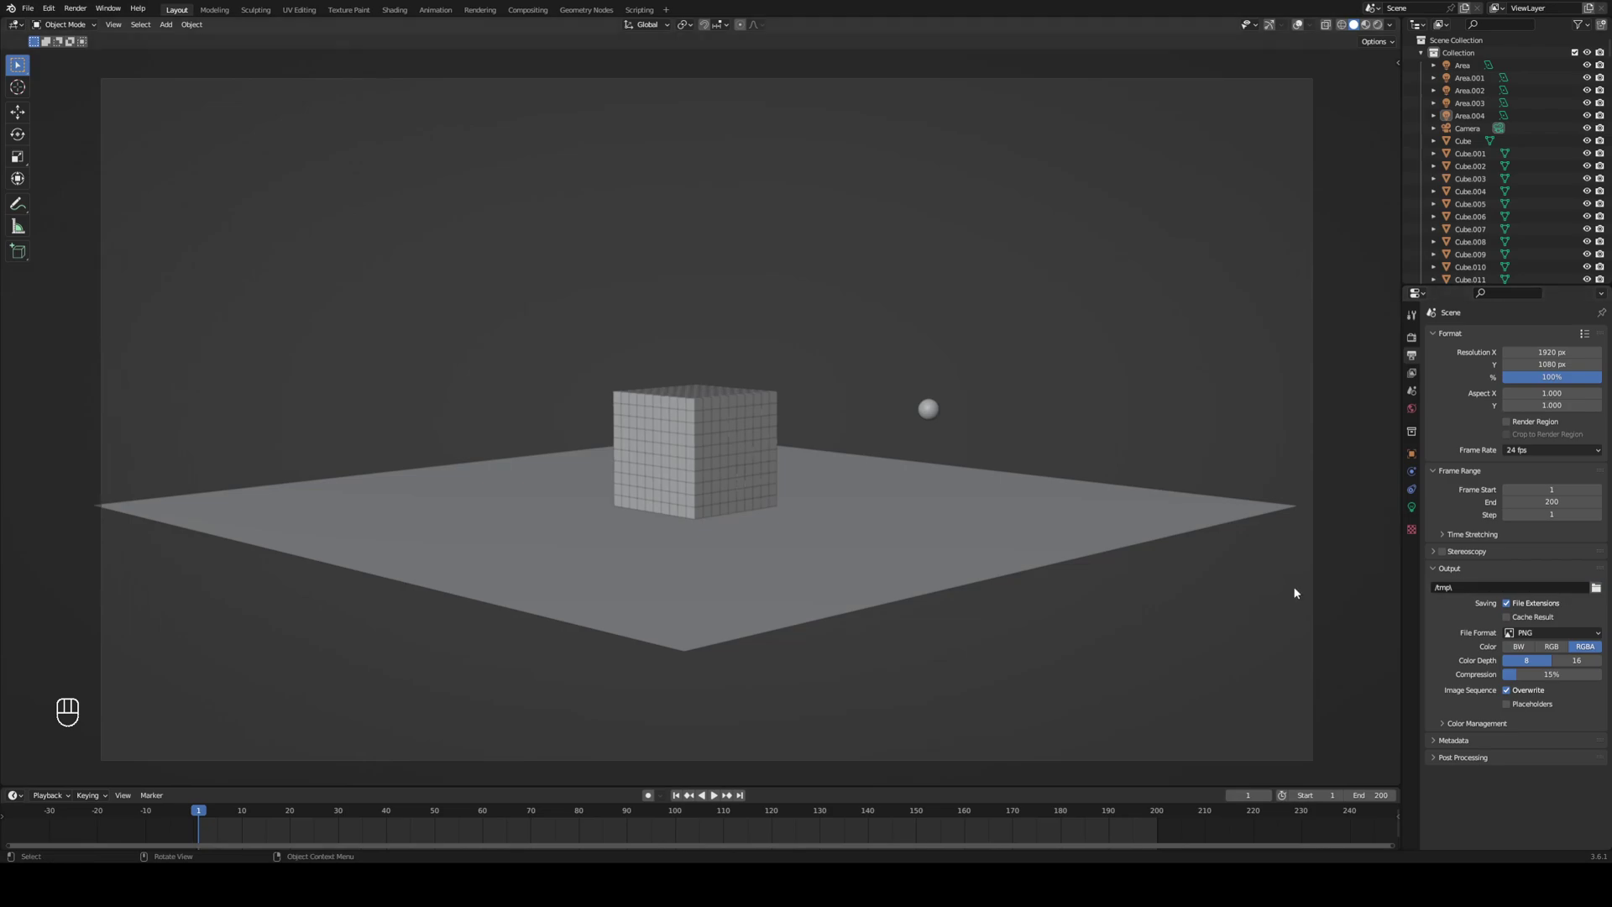
text(R:\Blender\tutorials\blocks\scenes\)
click(33, 9)
key(ctrl+s)
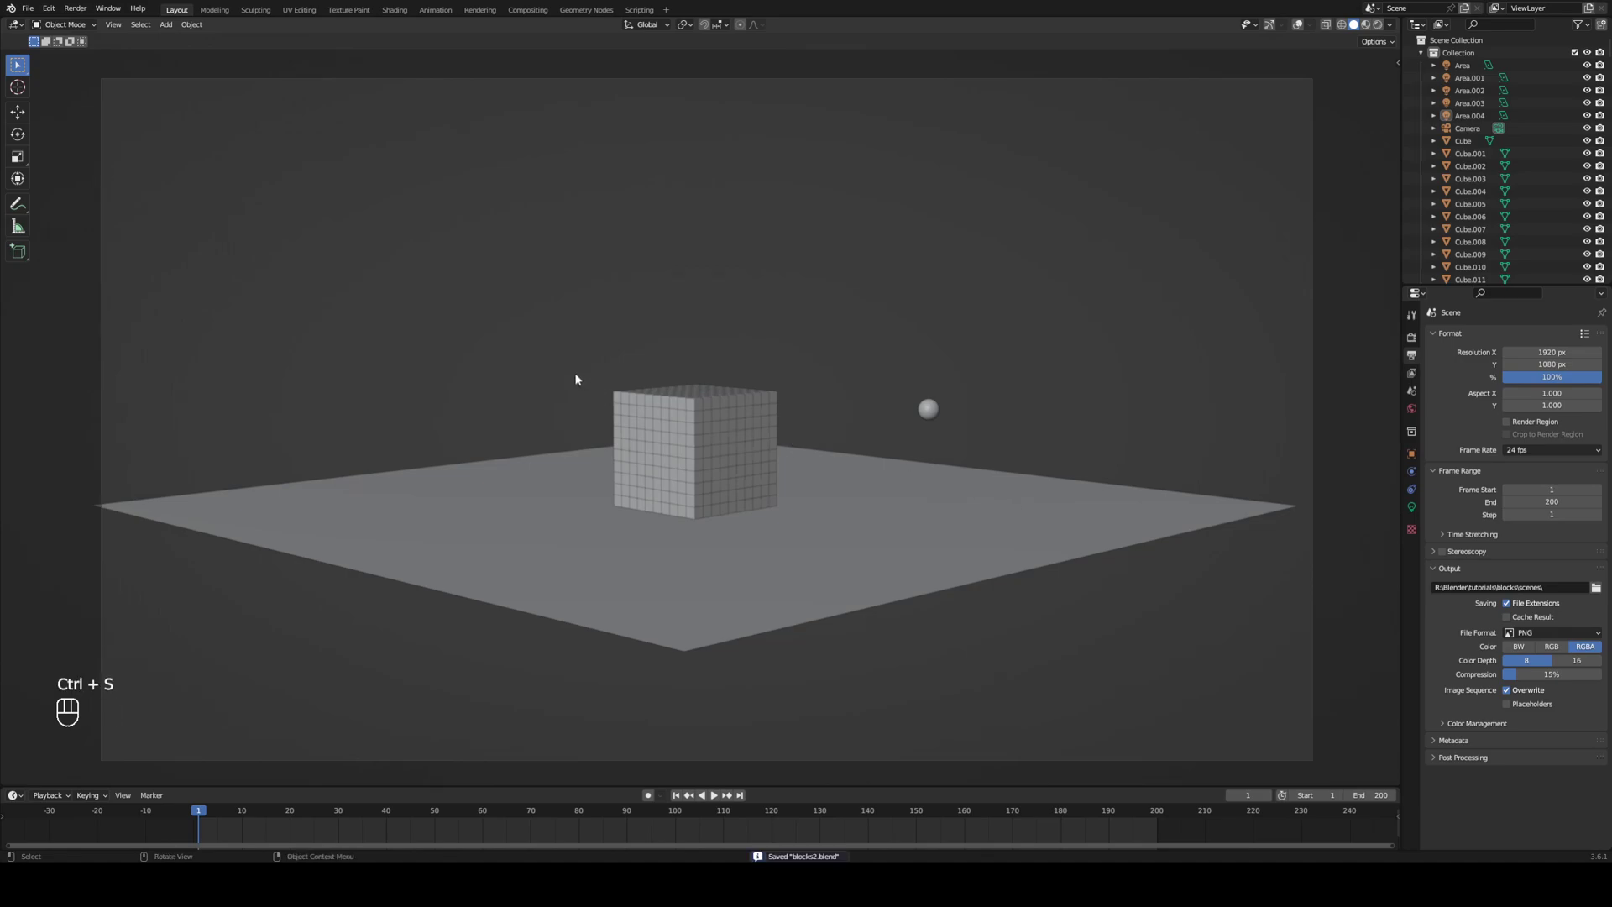
Render the full animation to the output folder.
click(75, 7)
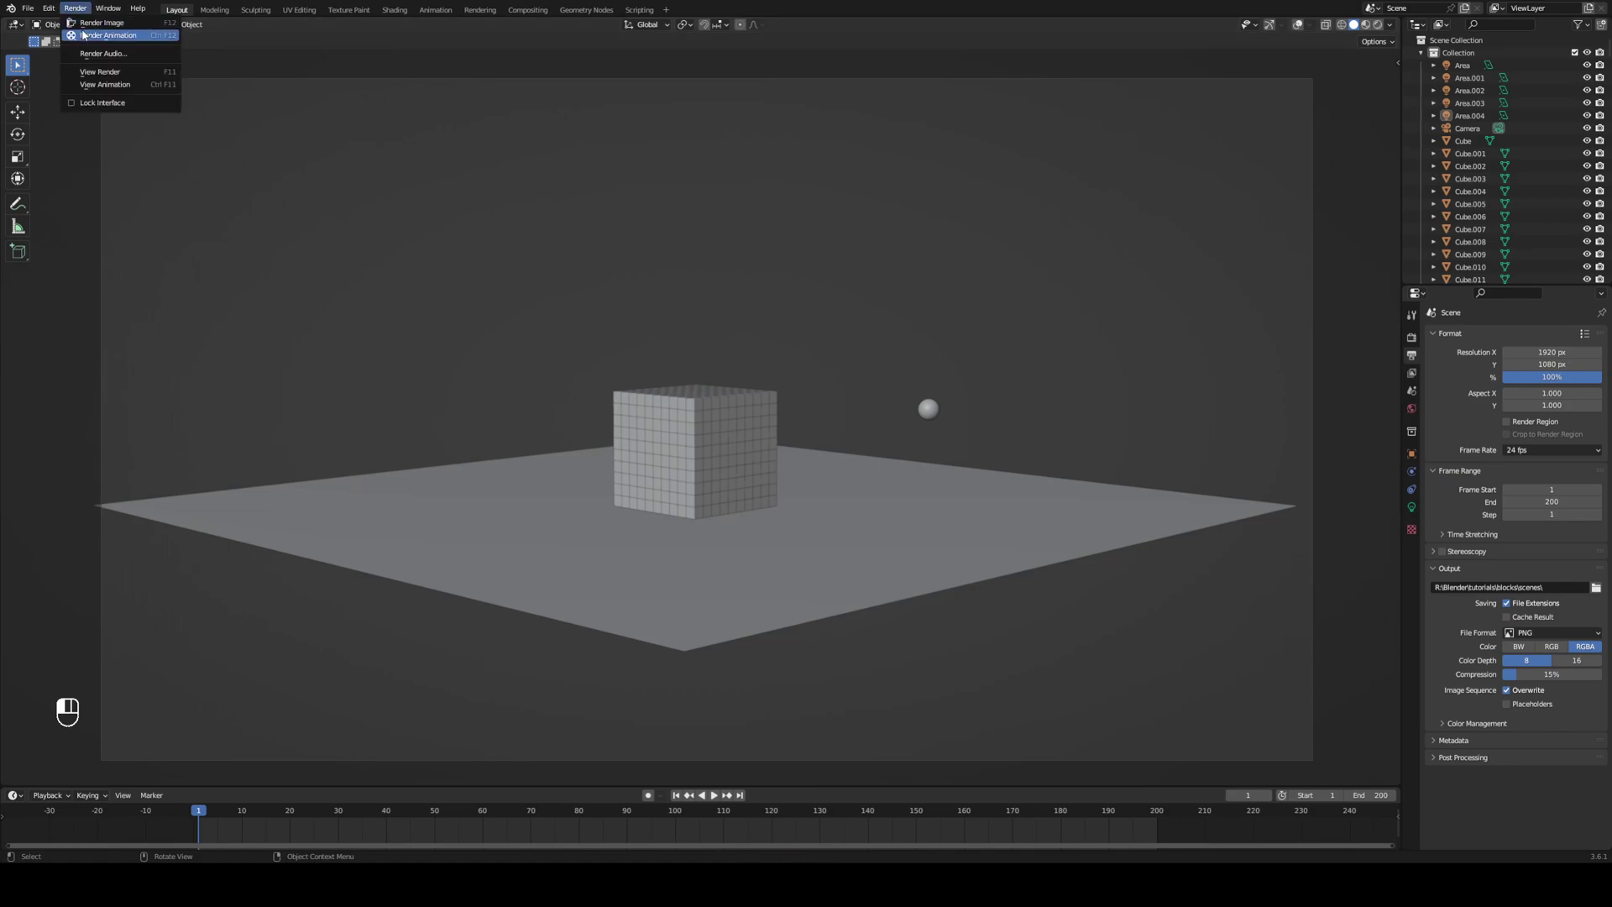
click(109, 36)
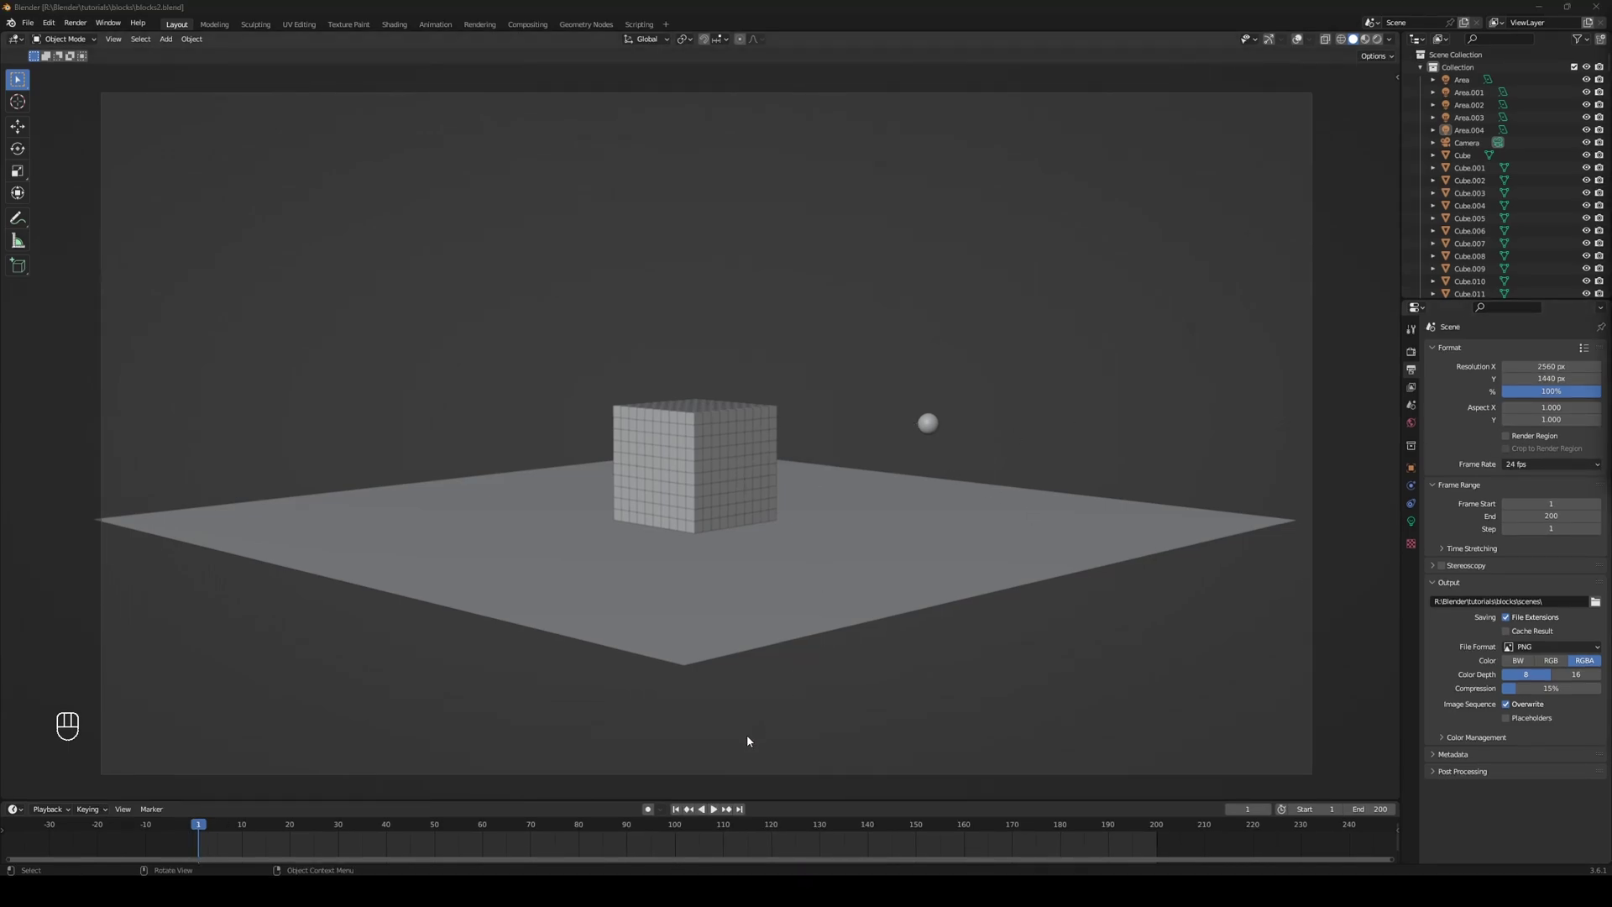
Switch to File Explorer, browse the rendered PNG frames in the scenes folder and select them all.
click(655, 891)
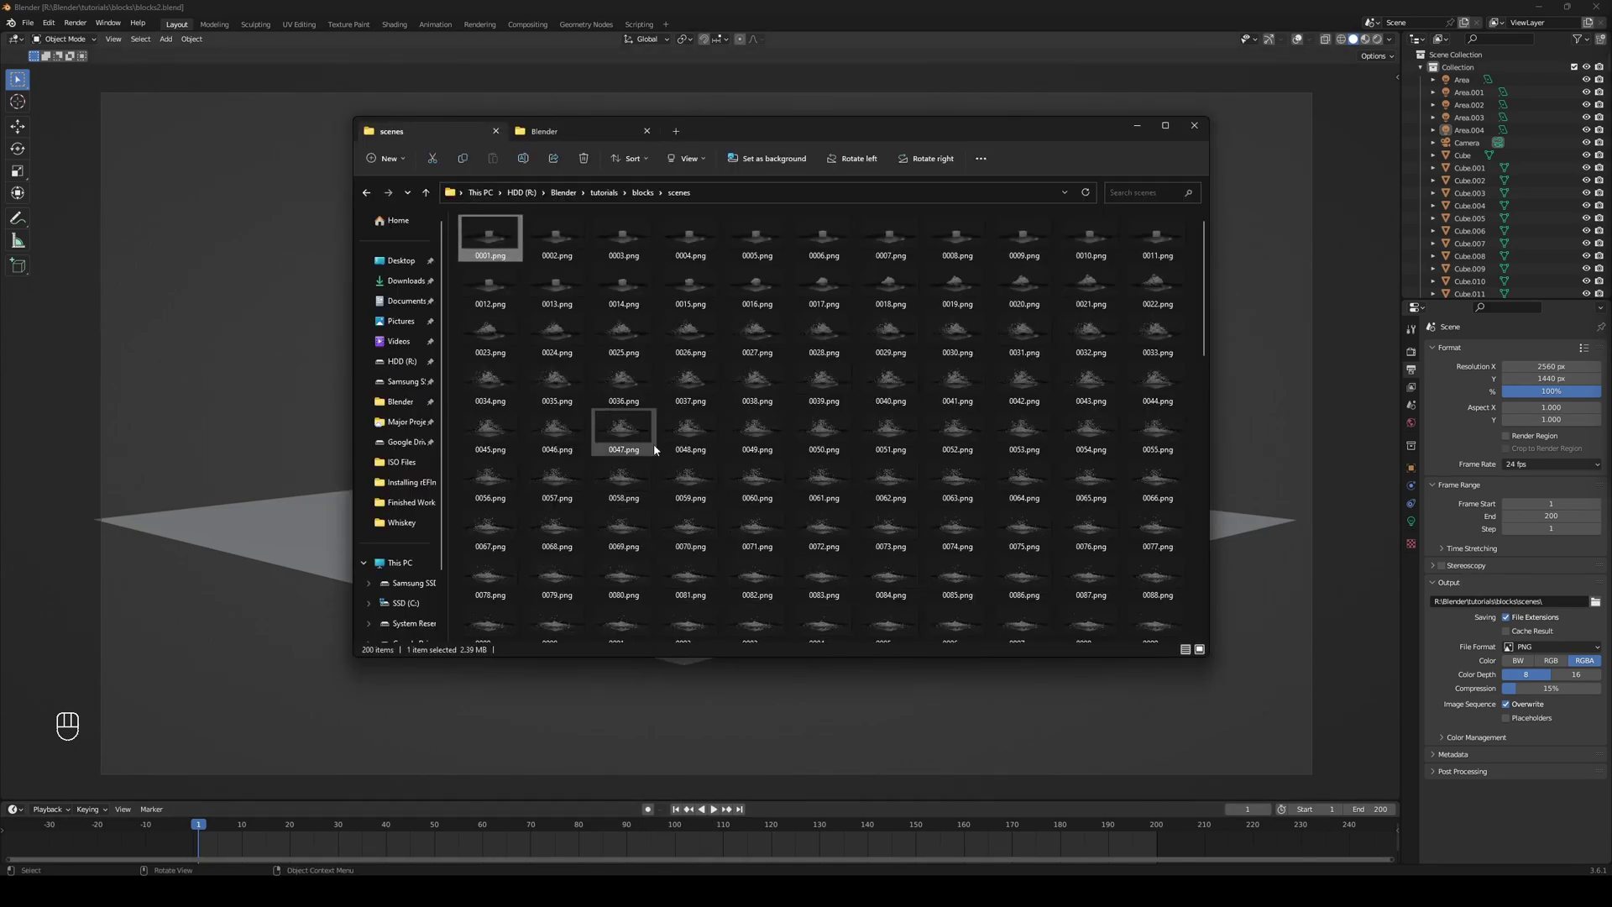
scroll(1085, 340, down, 5)
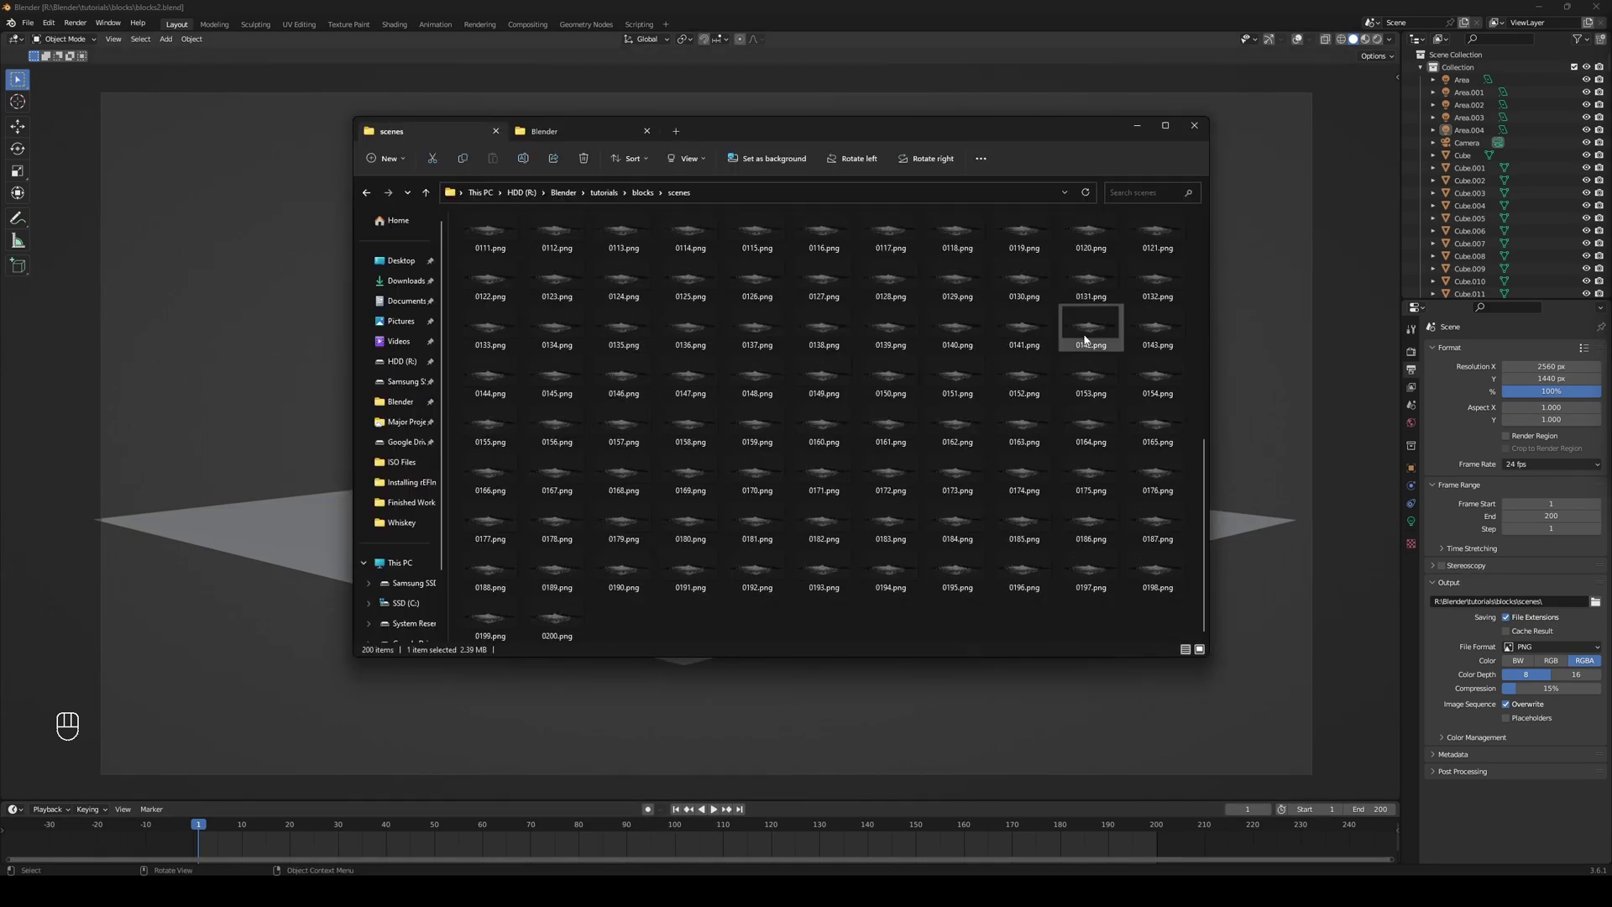
drag(1153, 626, 428, 134)
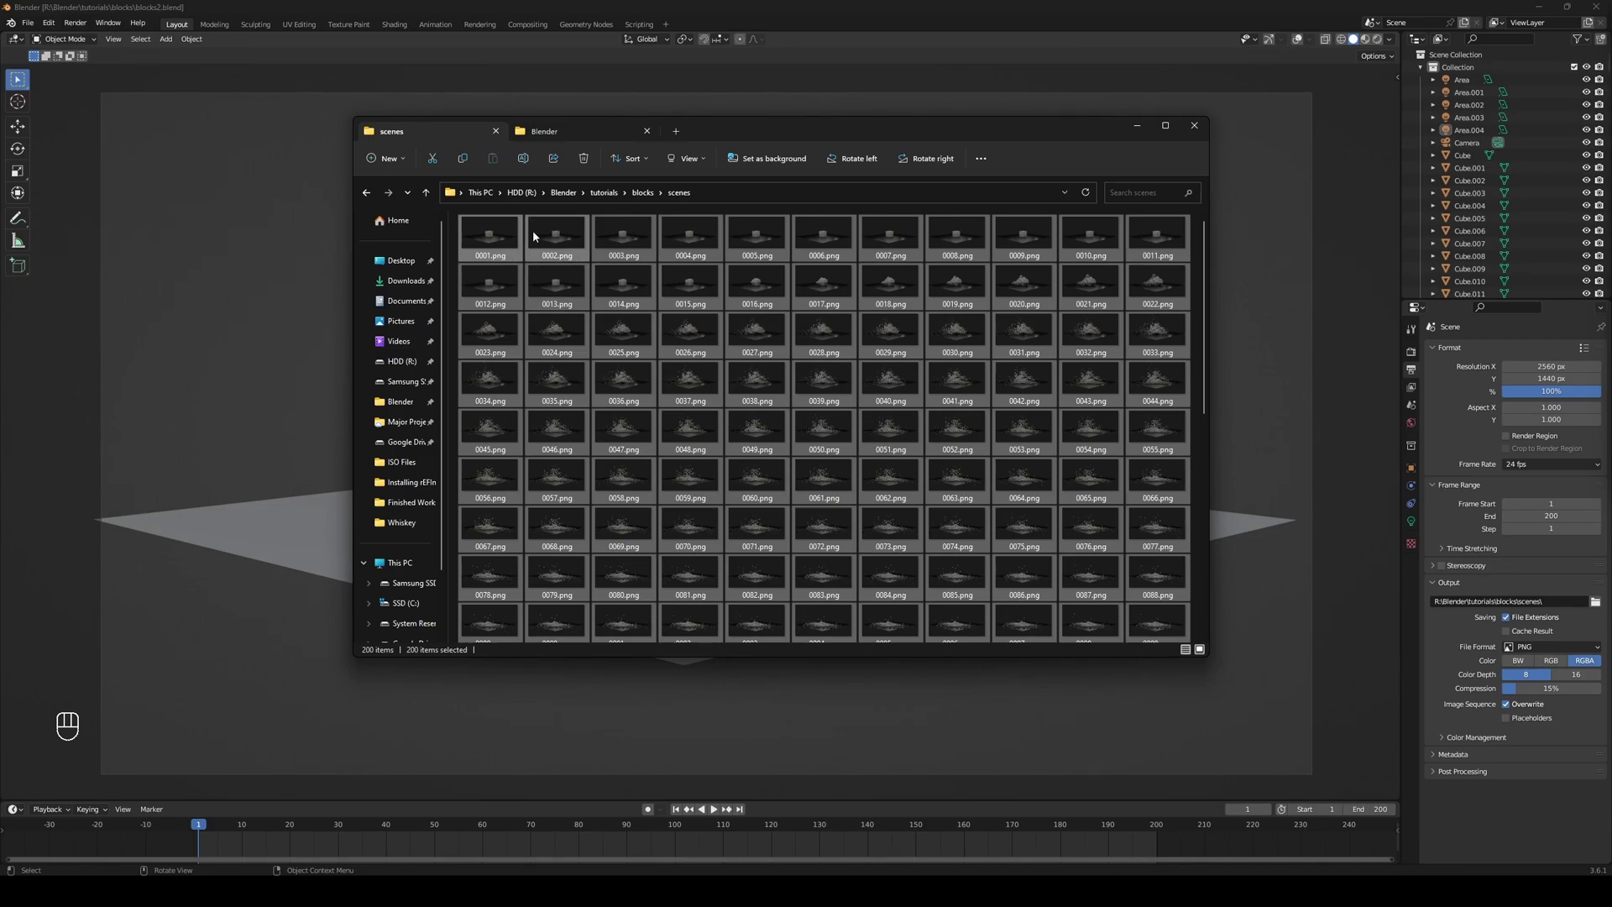
Open 0001.png in the image viewer and step forward through the rendered frames to 0014.png.
double_click(502, 236)
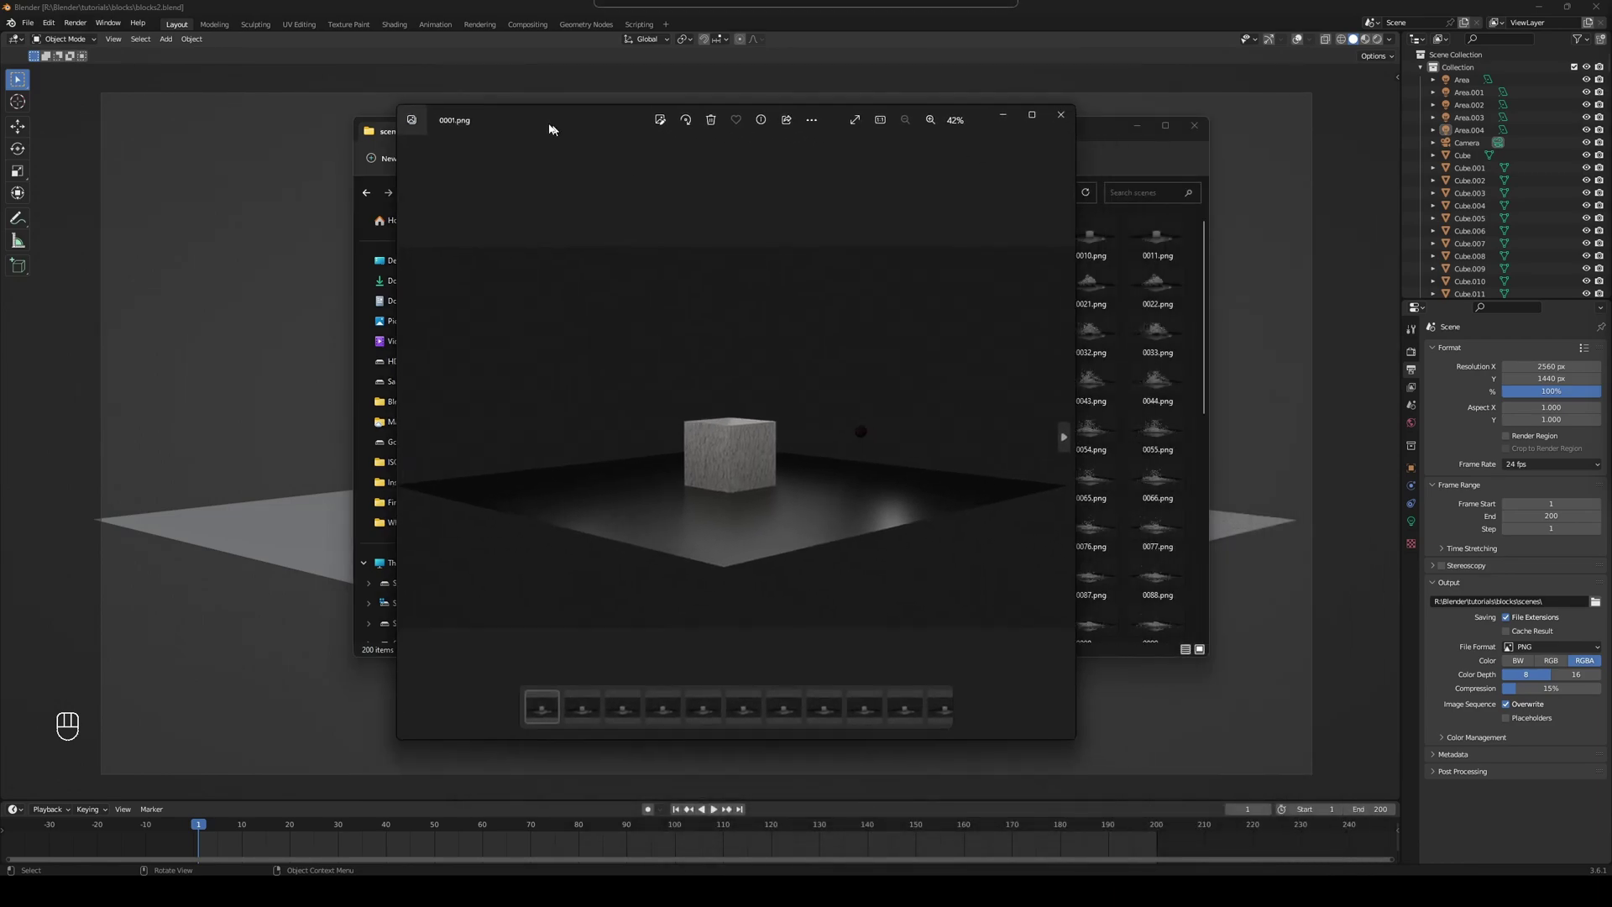
click(1050, 436)
click(1051, 436)
click(1052, 437)
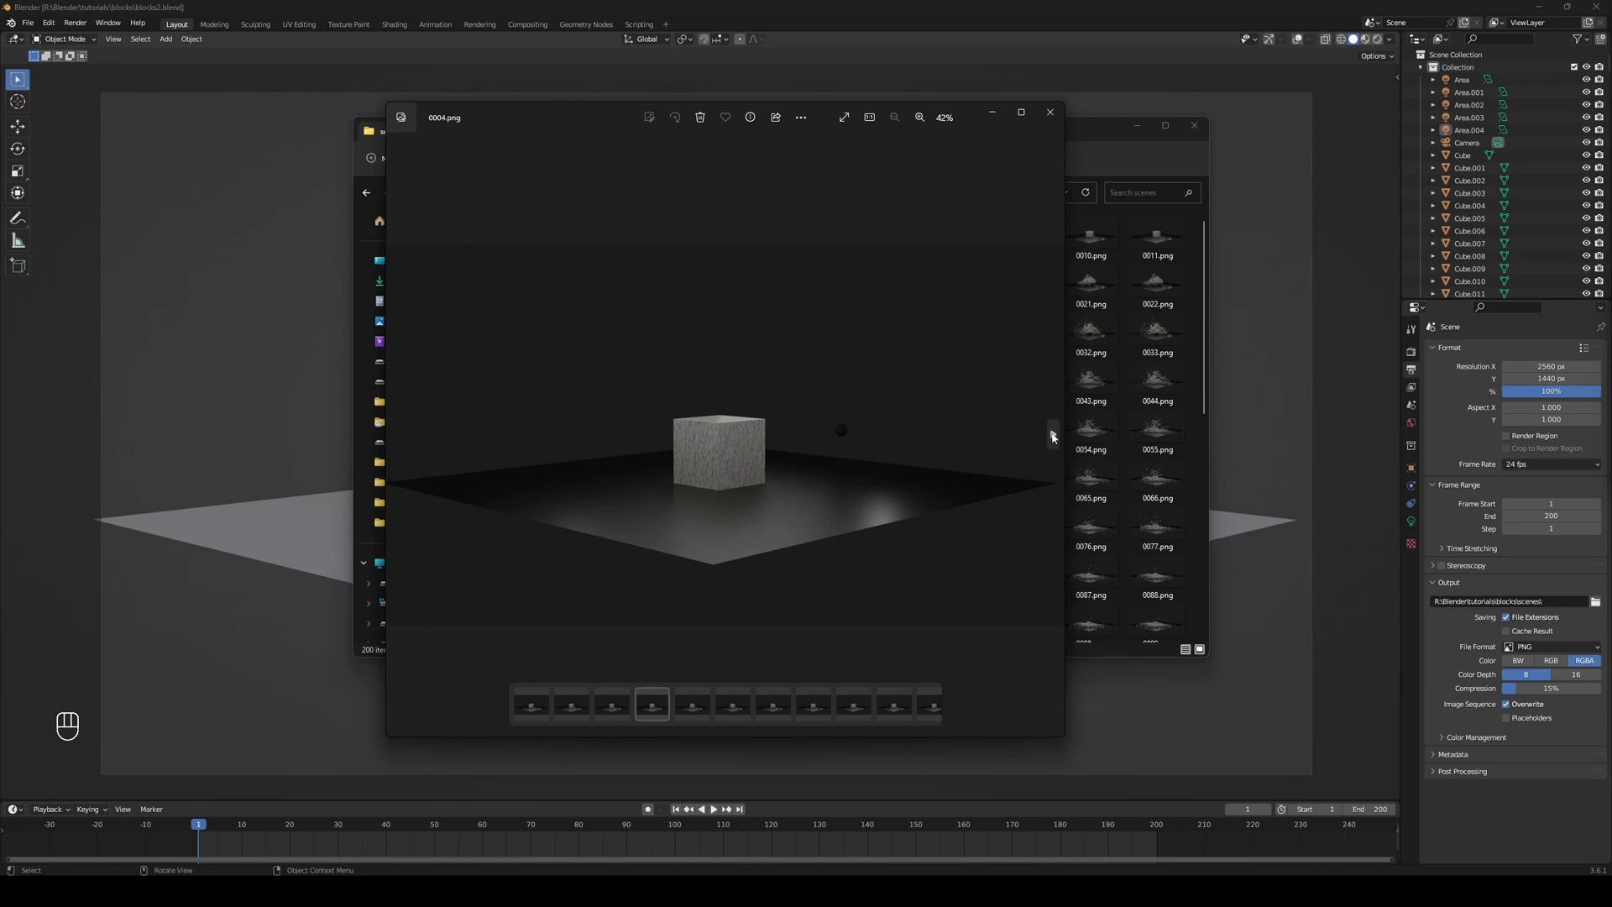
click(1052, 437)
click(1052, 437)
click(1052, 436)
click(1052, 437)
click(1052, 437)
click(1052, 437)
click(1052, 437)
click(1053, 436)
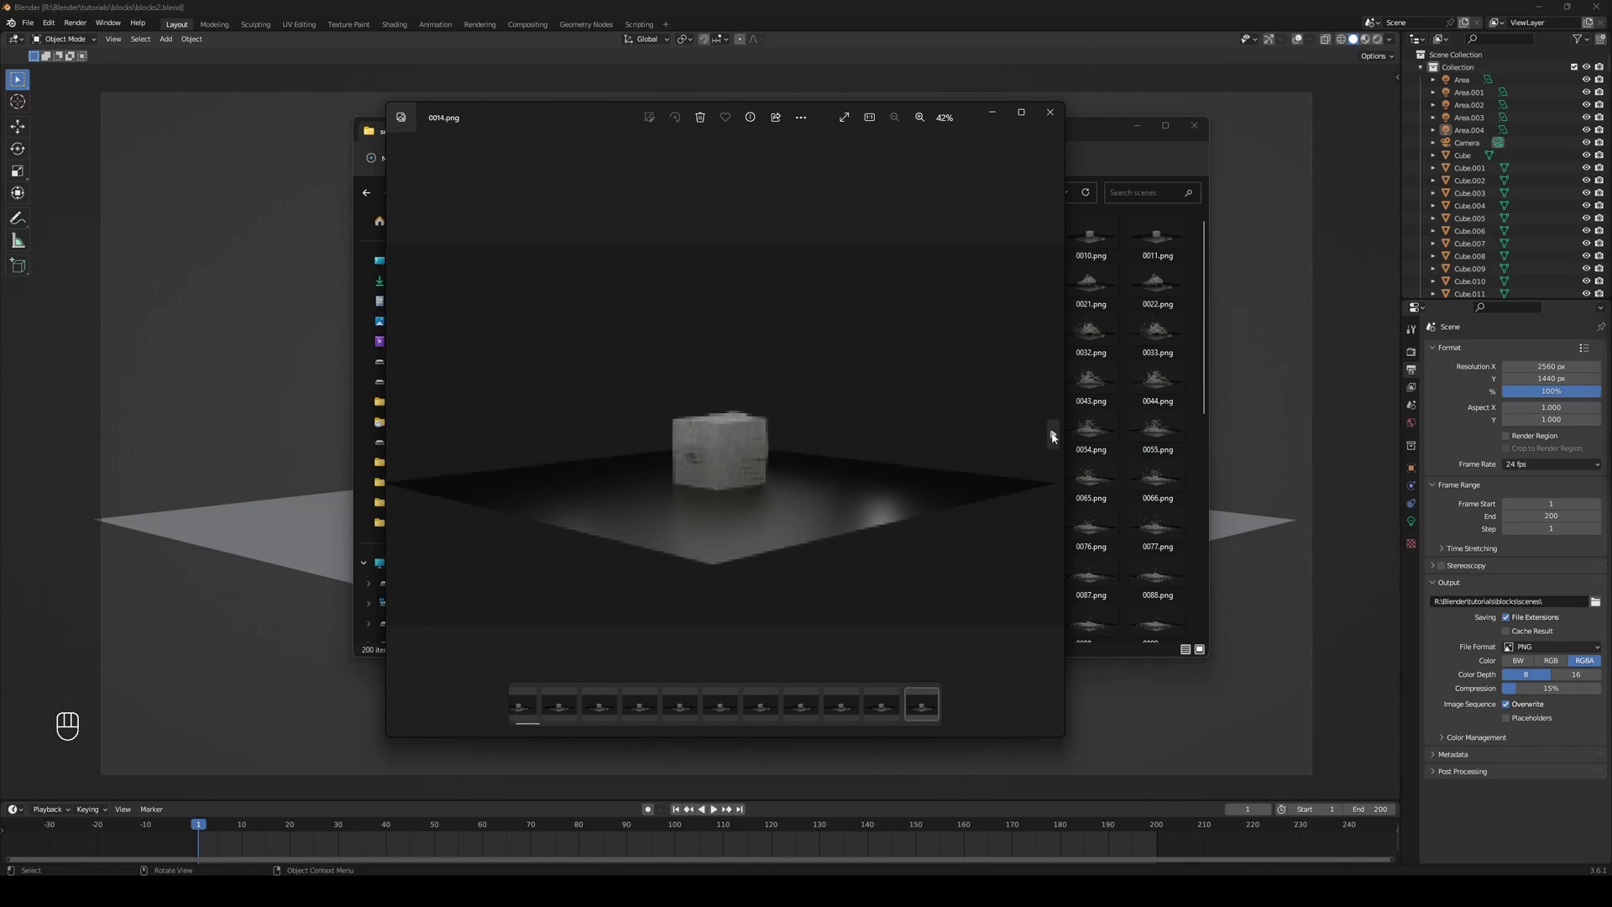
Step forward through the rendered frames from 0014.png to 0031.png and close the image viewer and File Explorer.
click(1052, 437)
click(1053, 437)
click(1052, 437)
click(1053, 436)
click(1052, 437)
click(1052, 437)
click(1052, 437)
click(1052, 437)
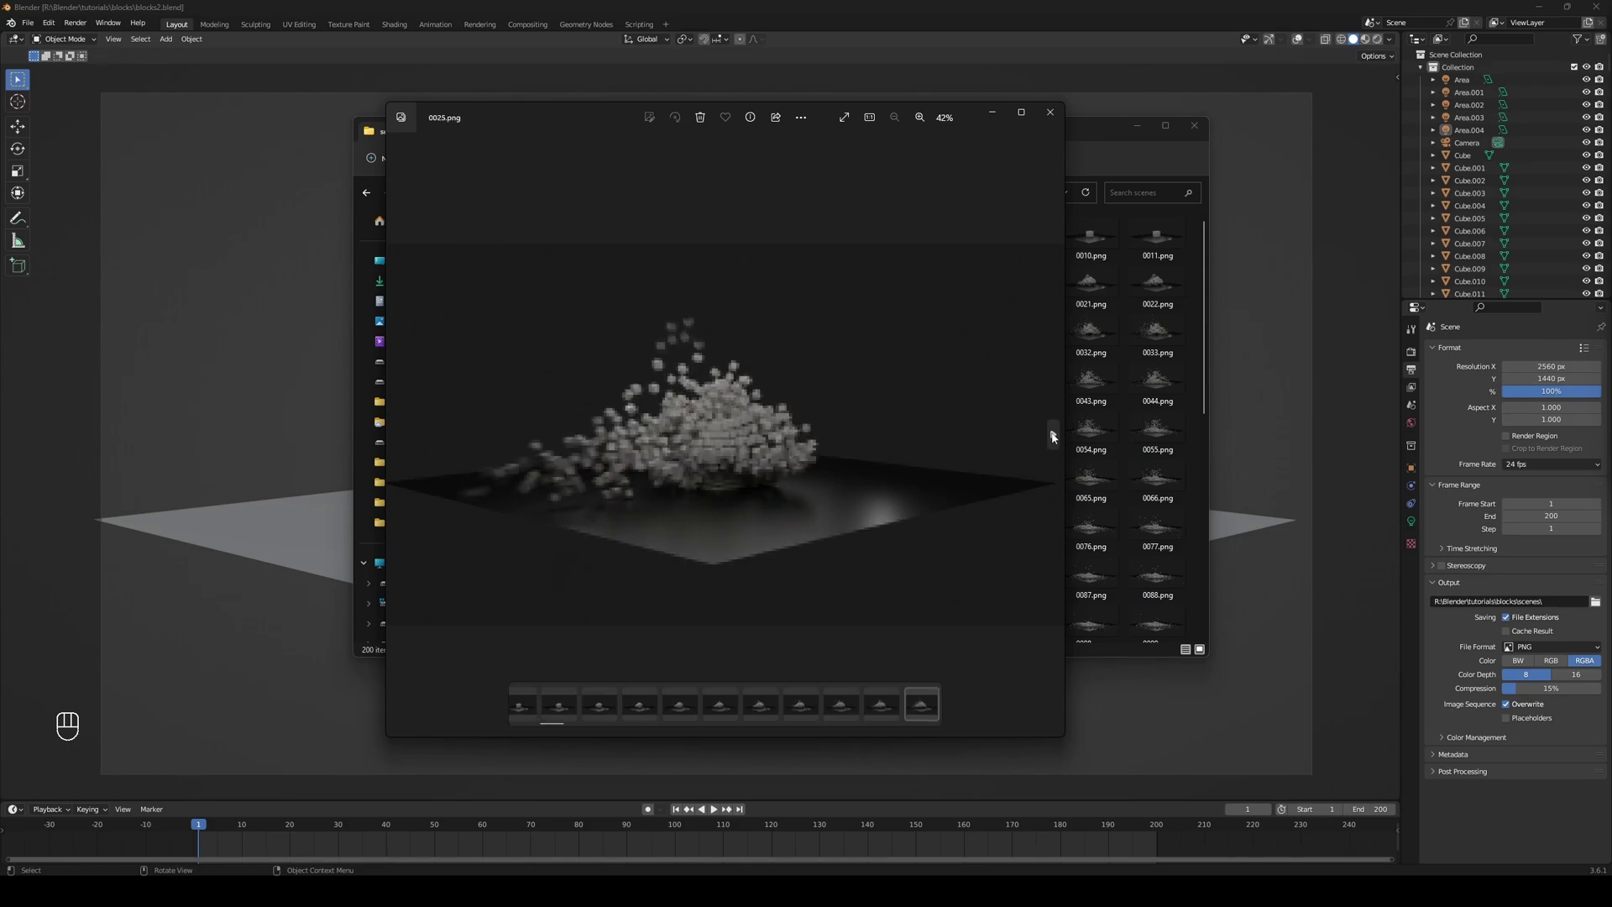
click(1052, 437)
click(1052, 437)
click(1052, 437)
click(1052, 437)
click(1052, 437)
click(1052, 437)
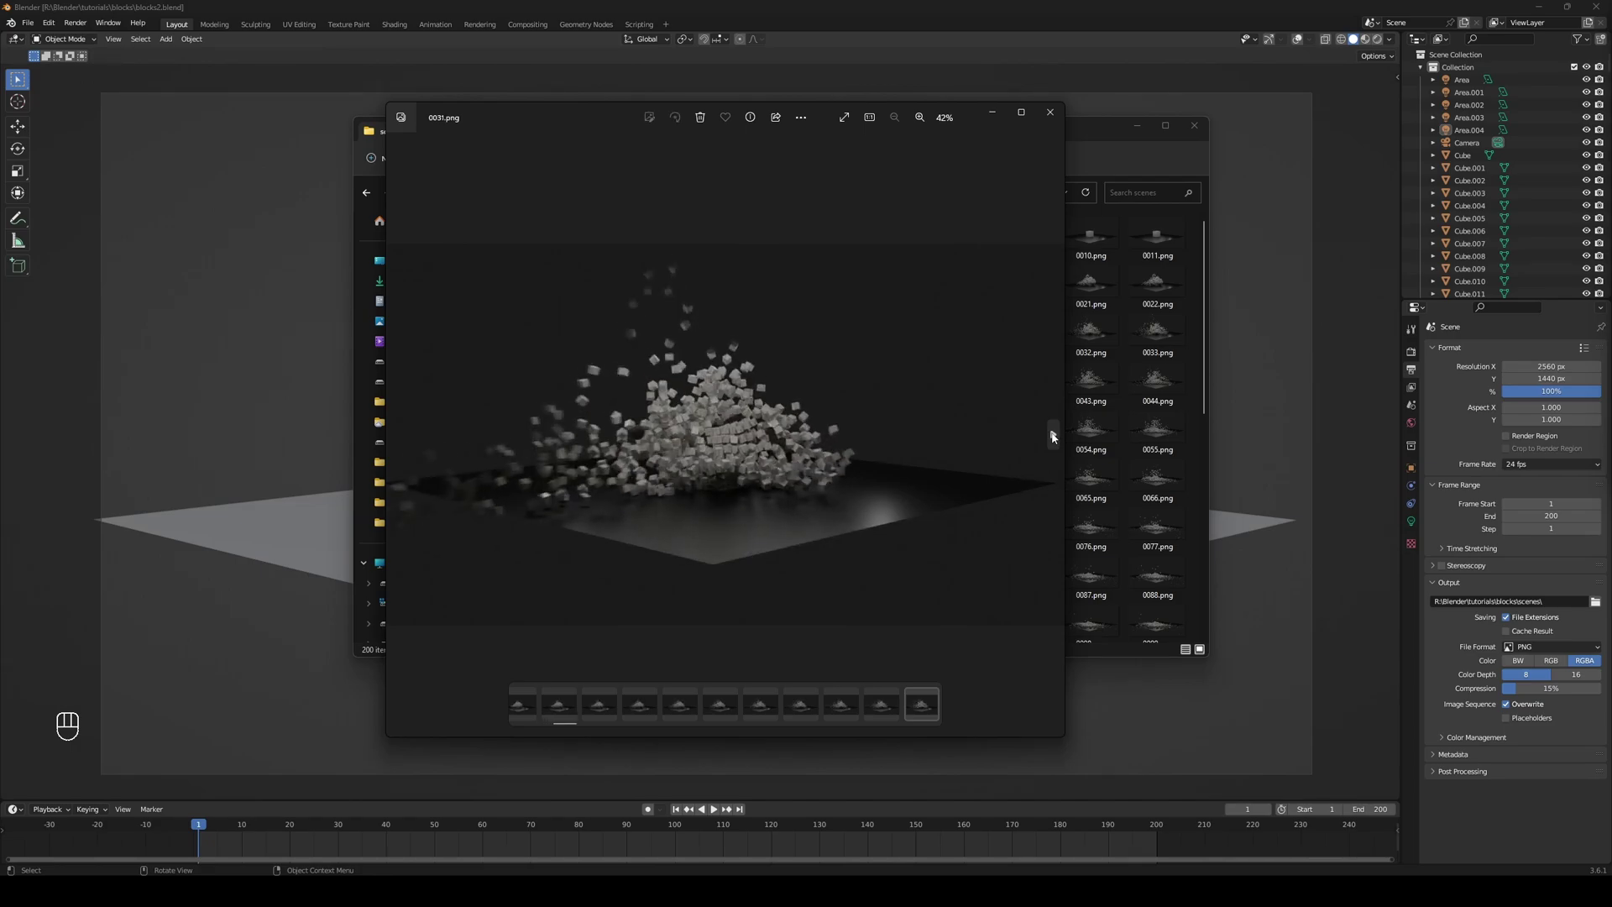
click(1050, 112)
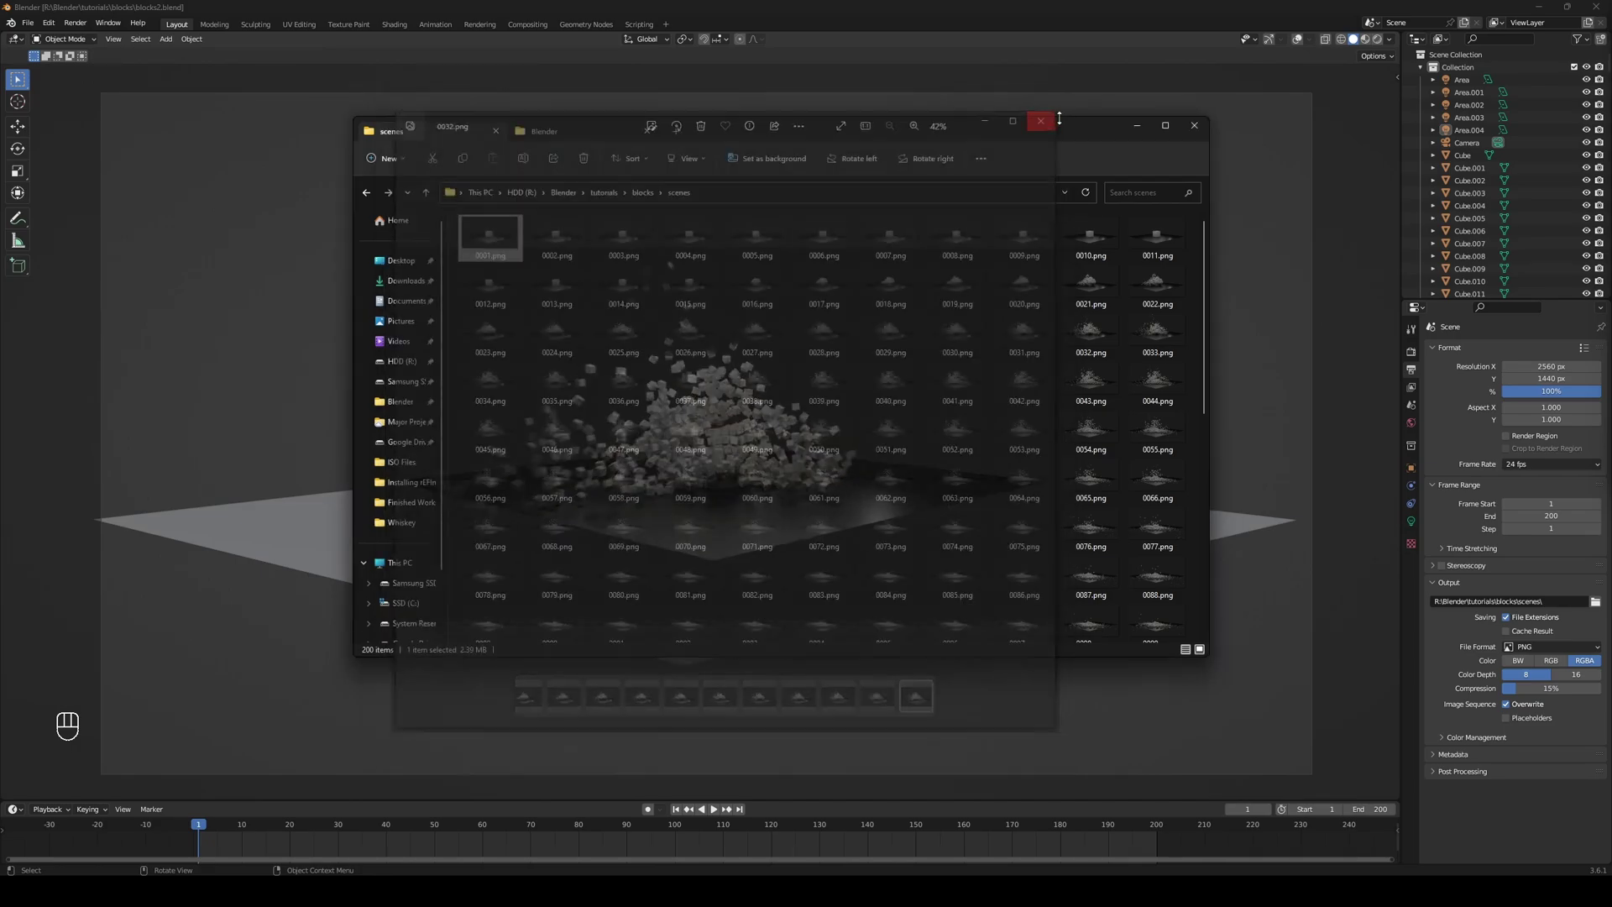
click(1193, 126)
Save the blocks2.blend file and create a new Blender file from the Video Editing template.
key(ctrl+s)
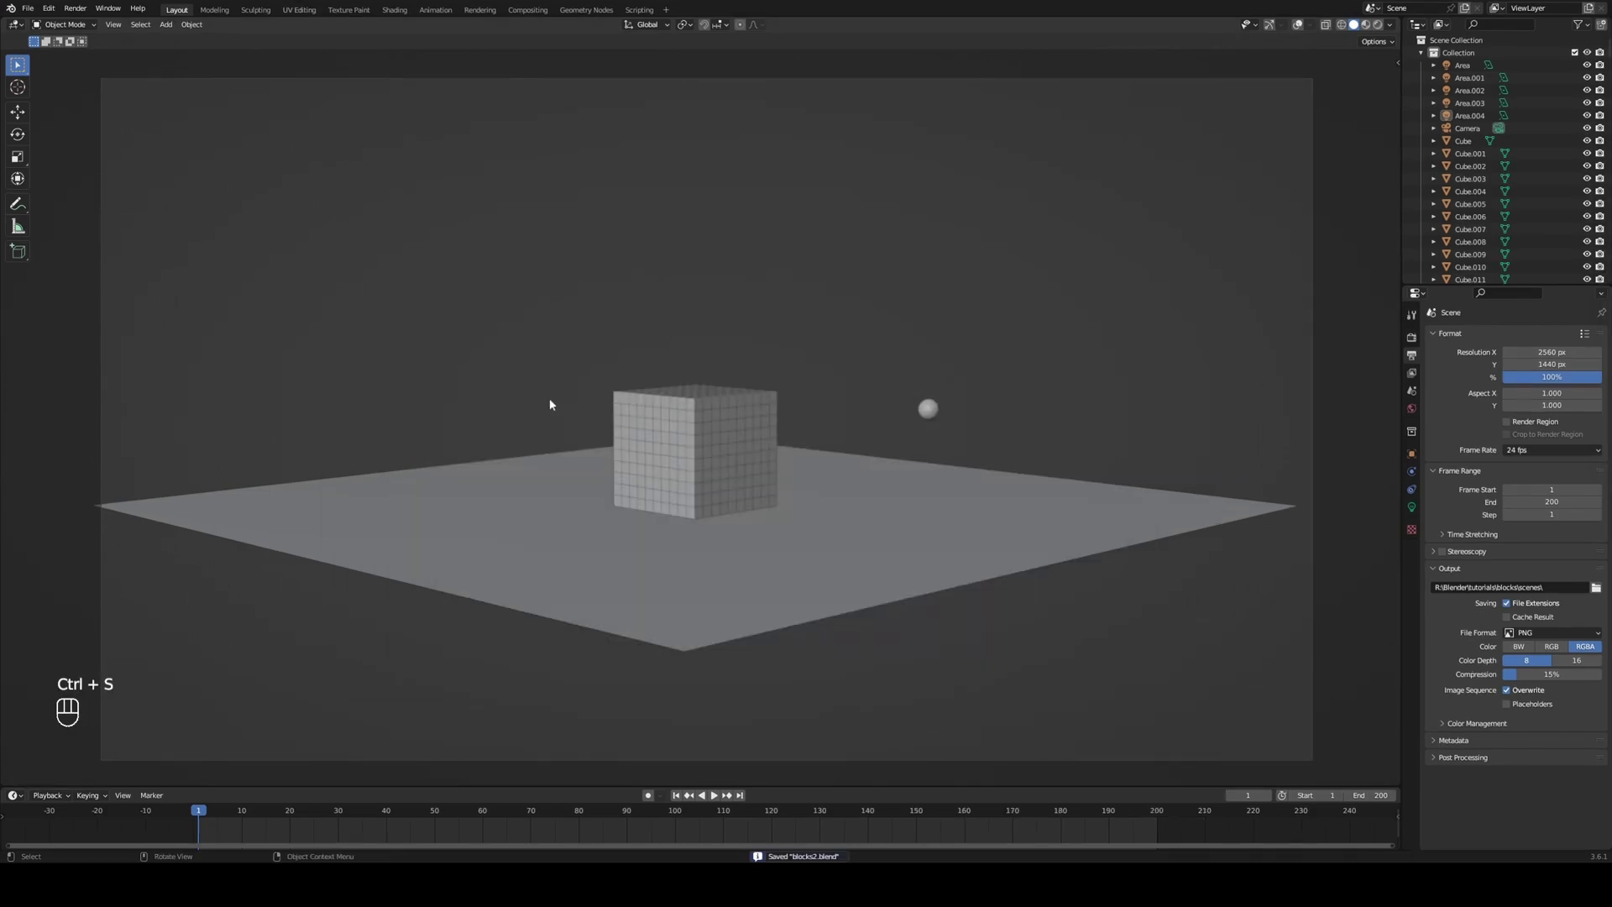
click(28, 8)
mouse_move(51, 23)
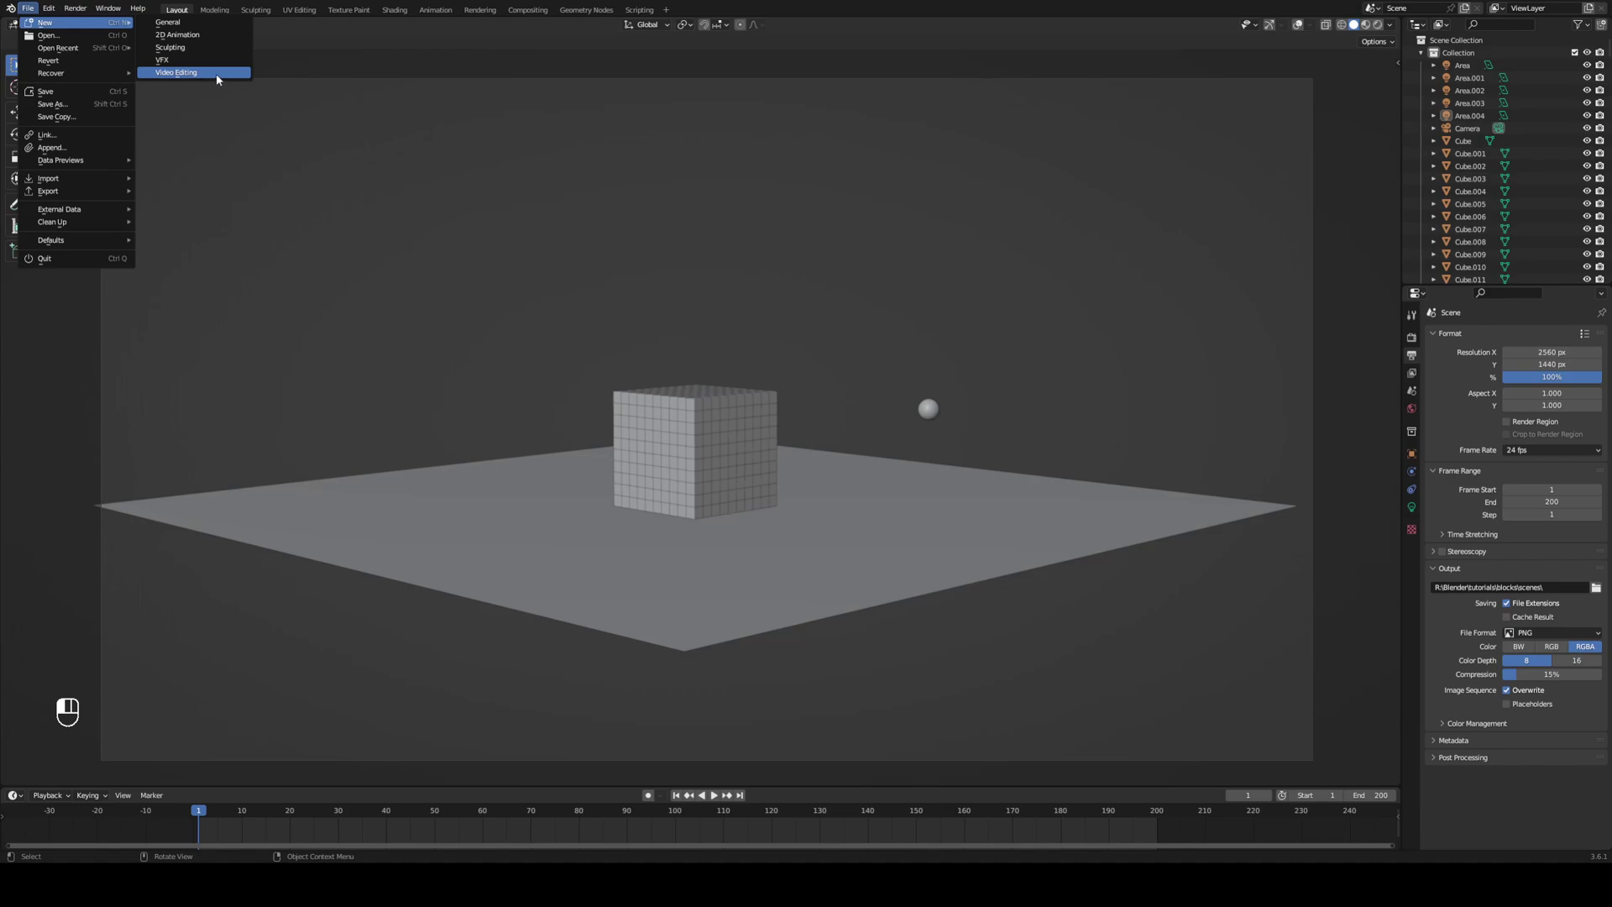
key(Return)
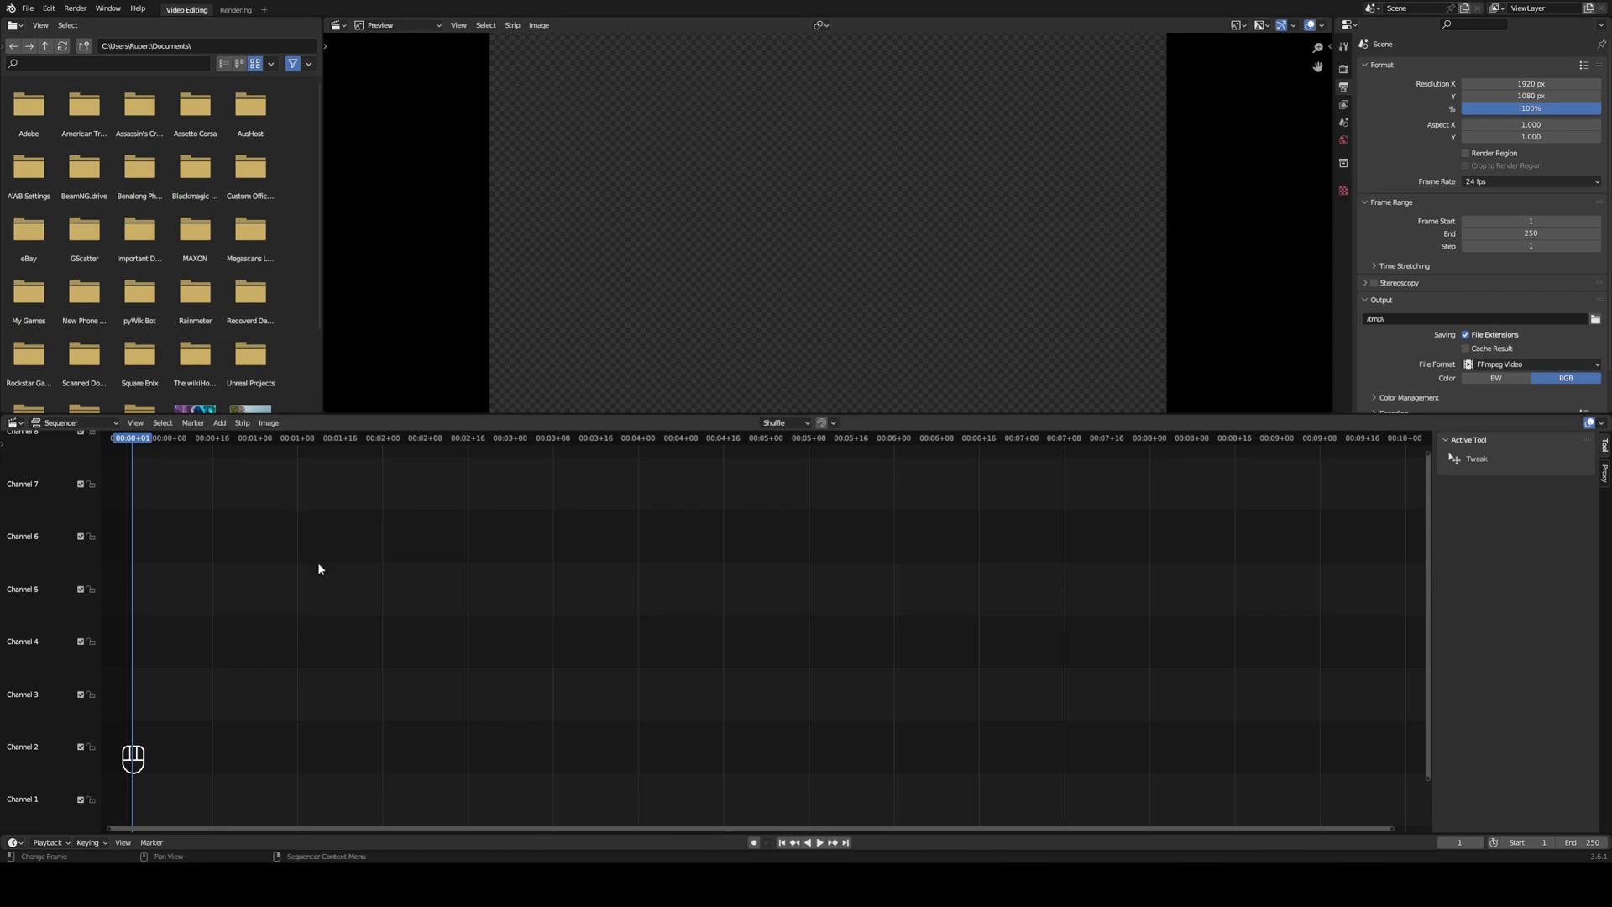
Add all PNG frames from R:\Blender\tutorials\blocks\scenes\ to channel 1 of the sequencer as one image sequence strip.
key(shift+a)
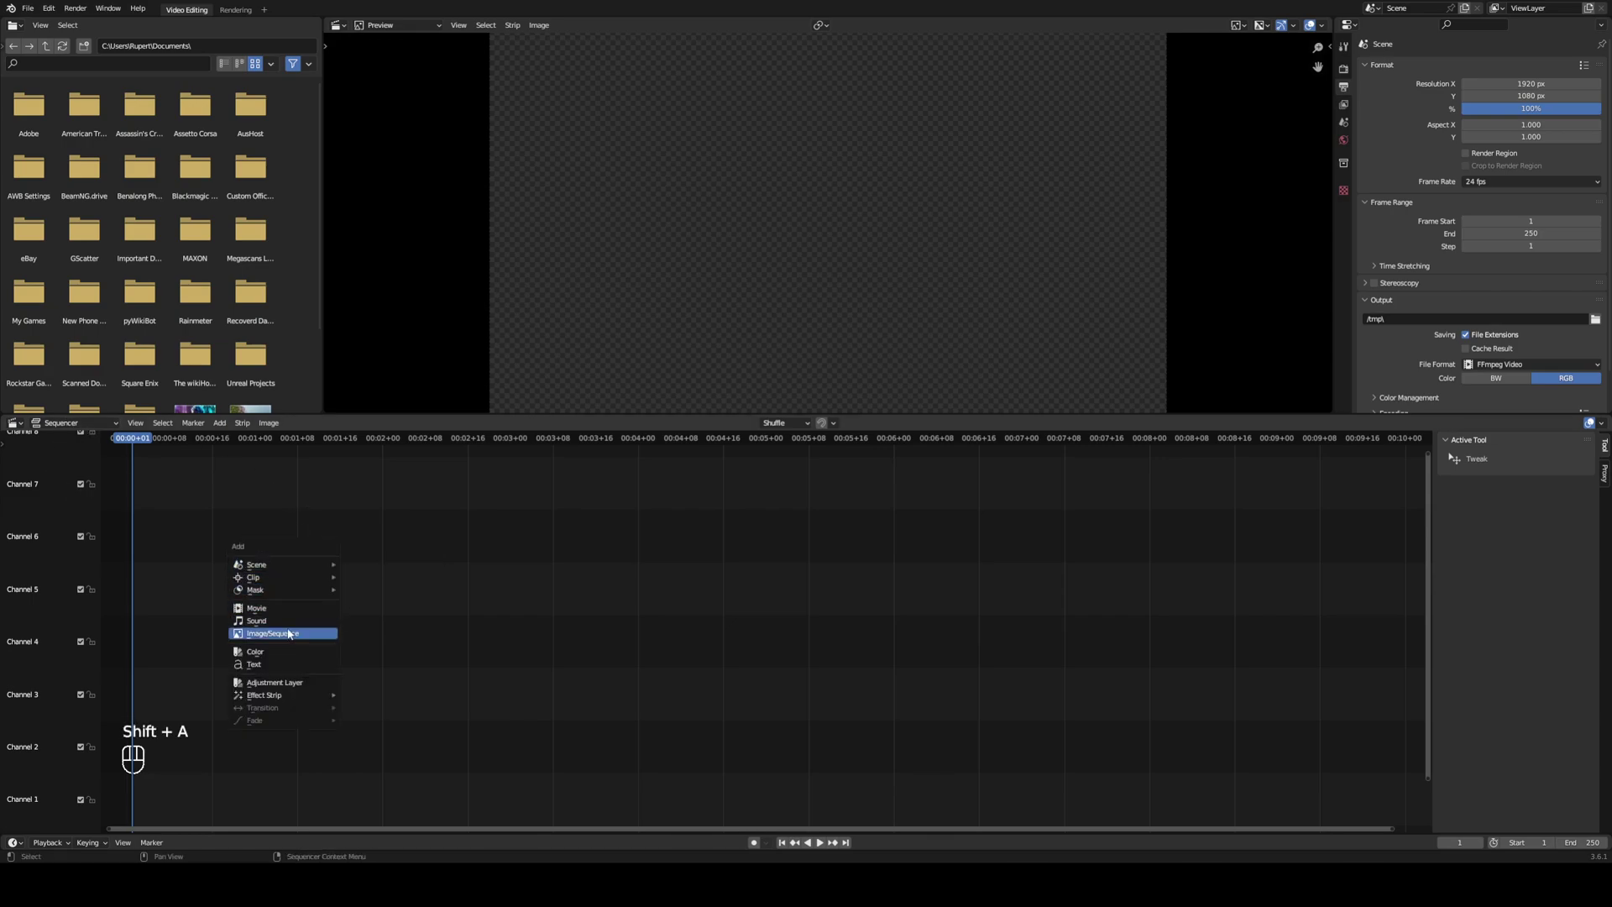
click(328, 633)
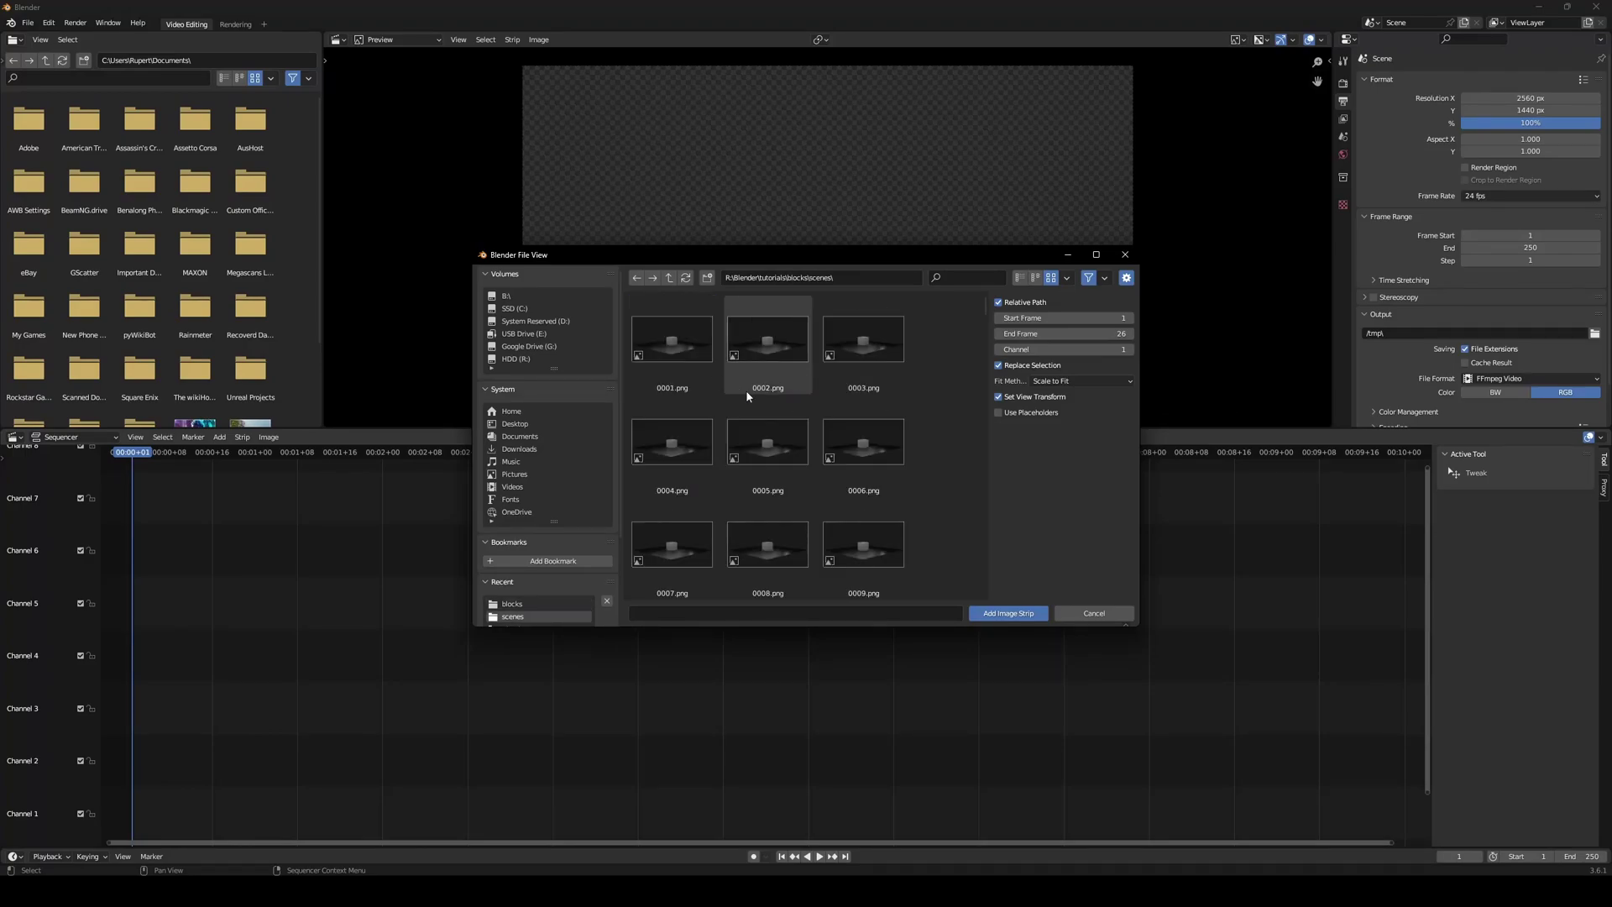
scroll(938, 420, down, 5)
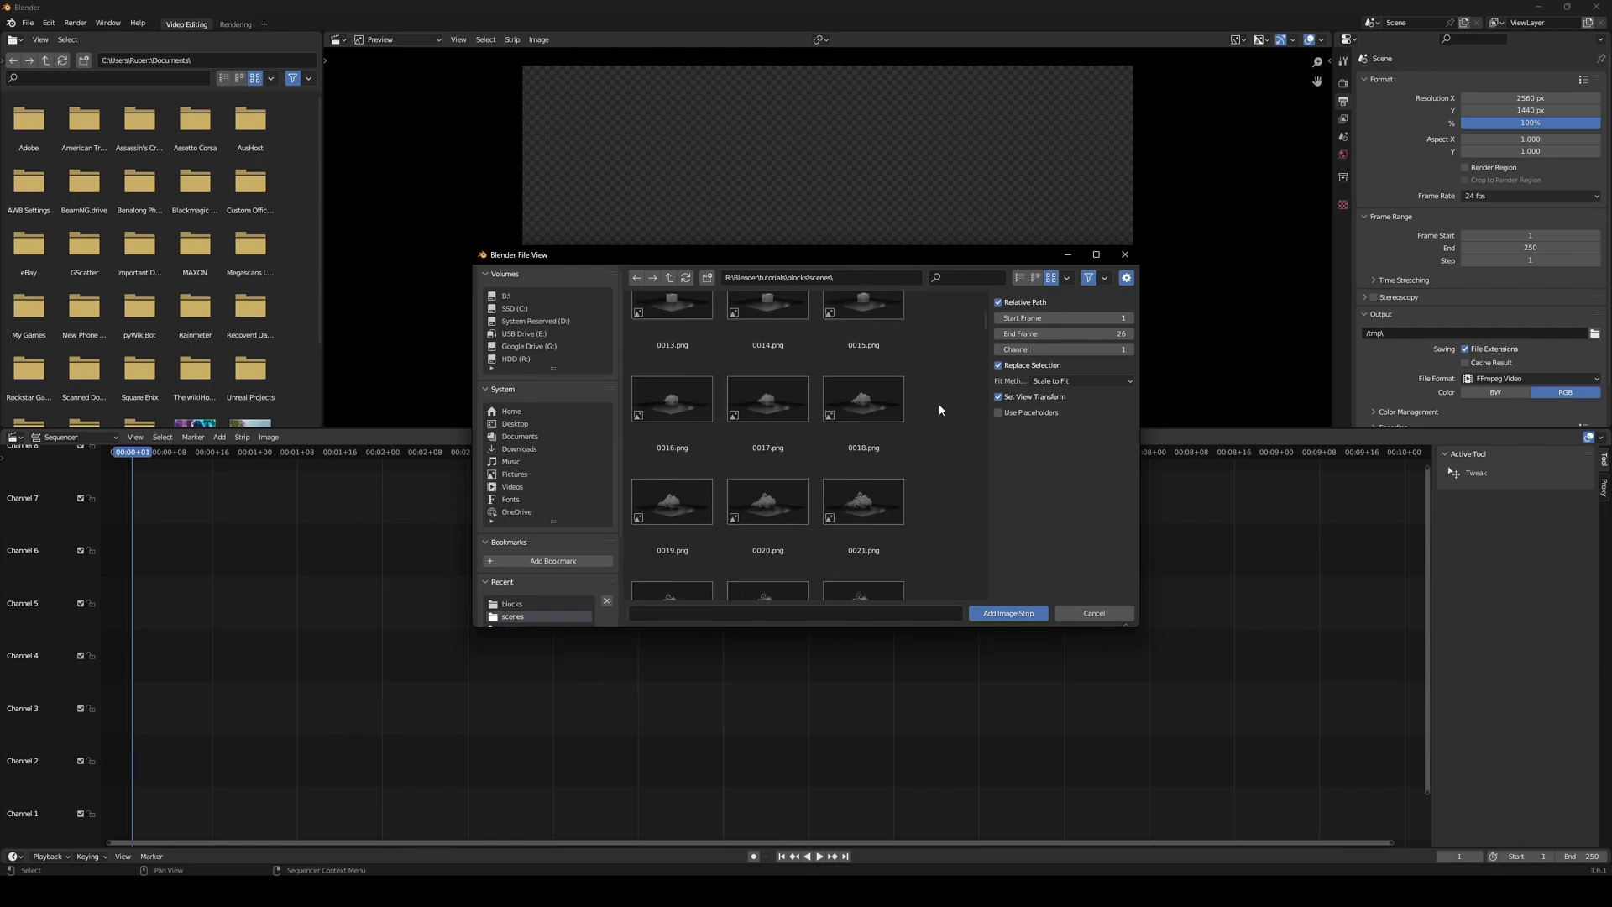
key(a)
click(1001, 614)
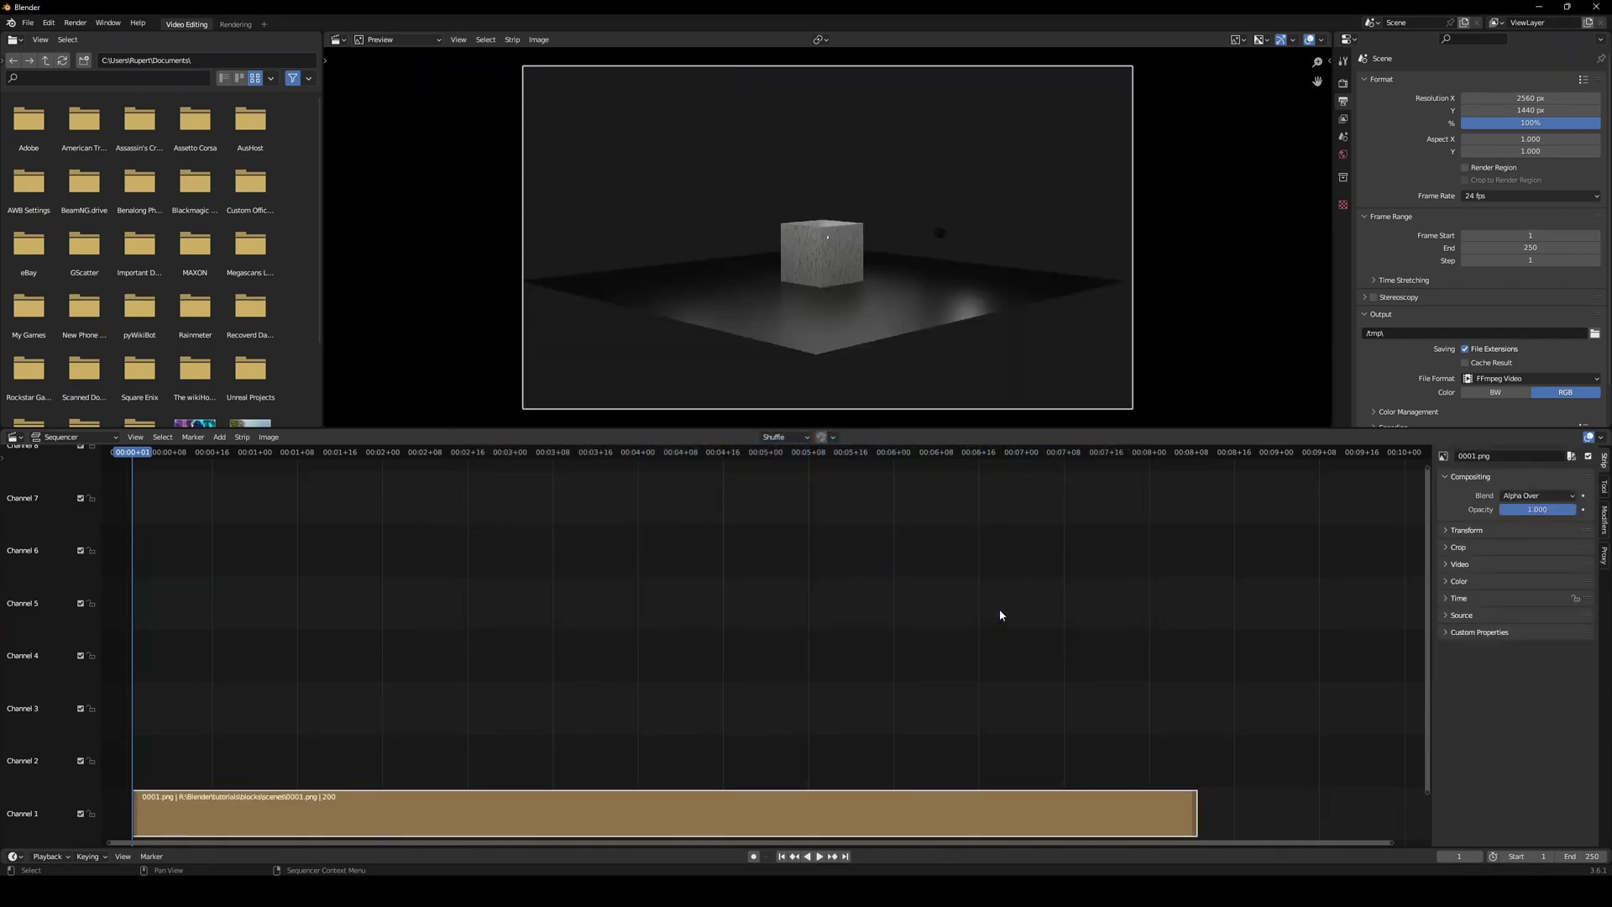
Play back the start of the image sequence strip in the sequencer preview and stop it.
click(302, 794)
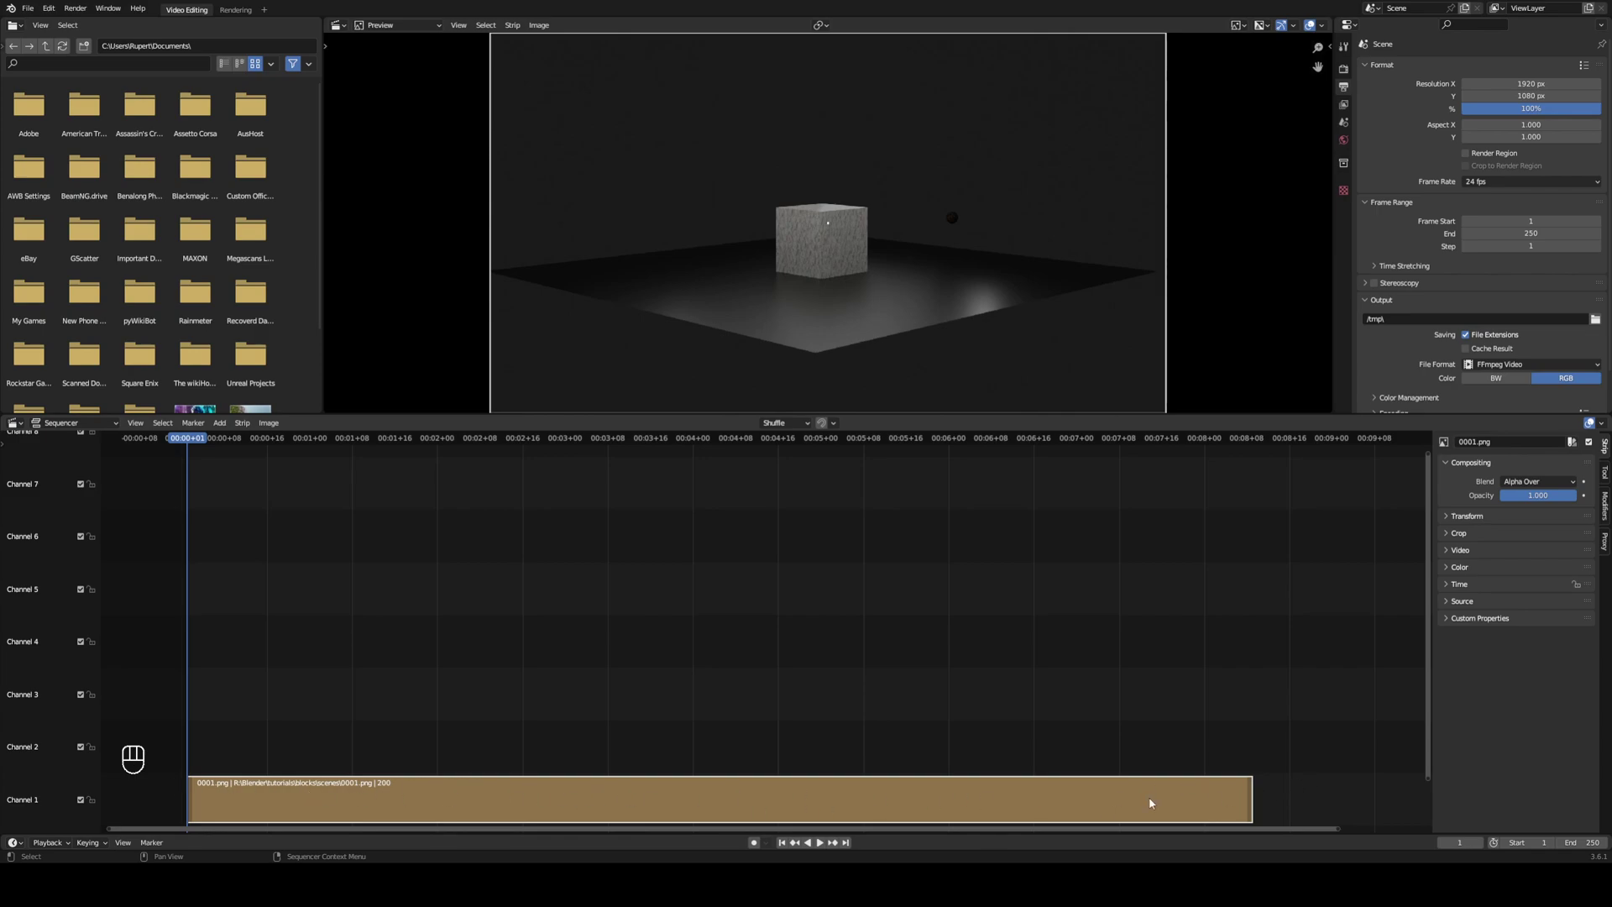
key(space)
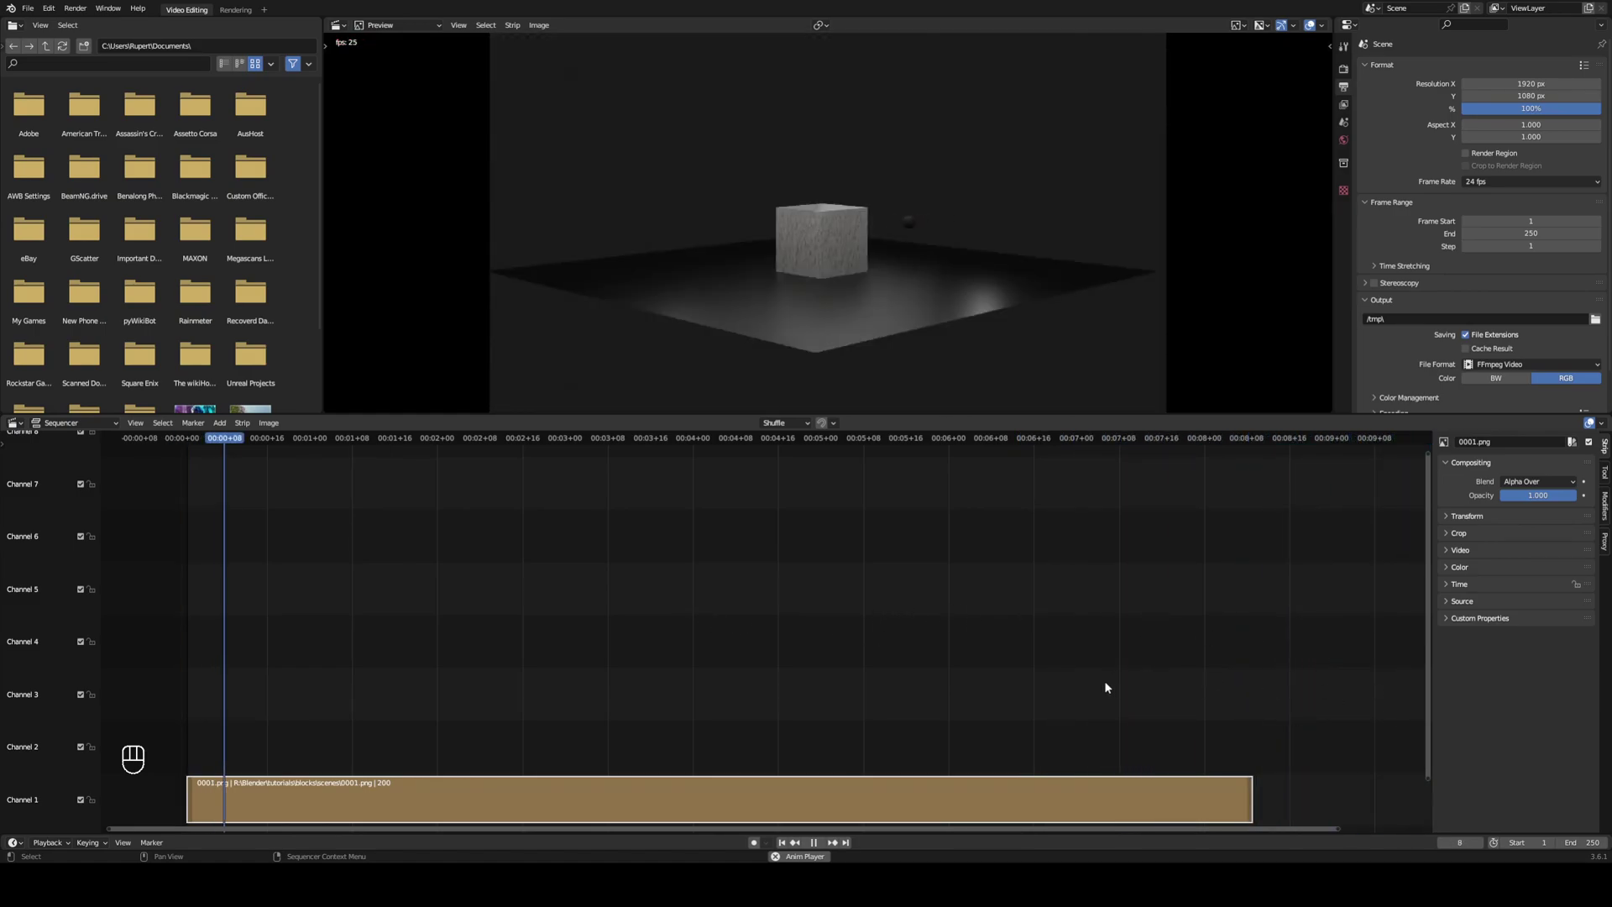
key(space)
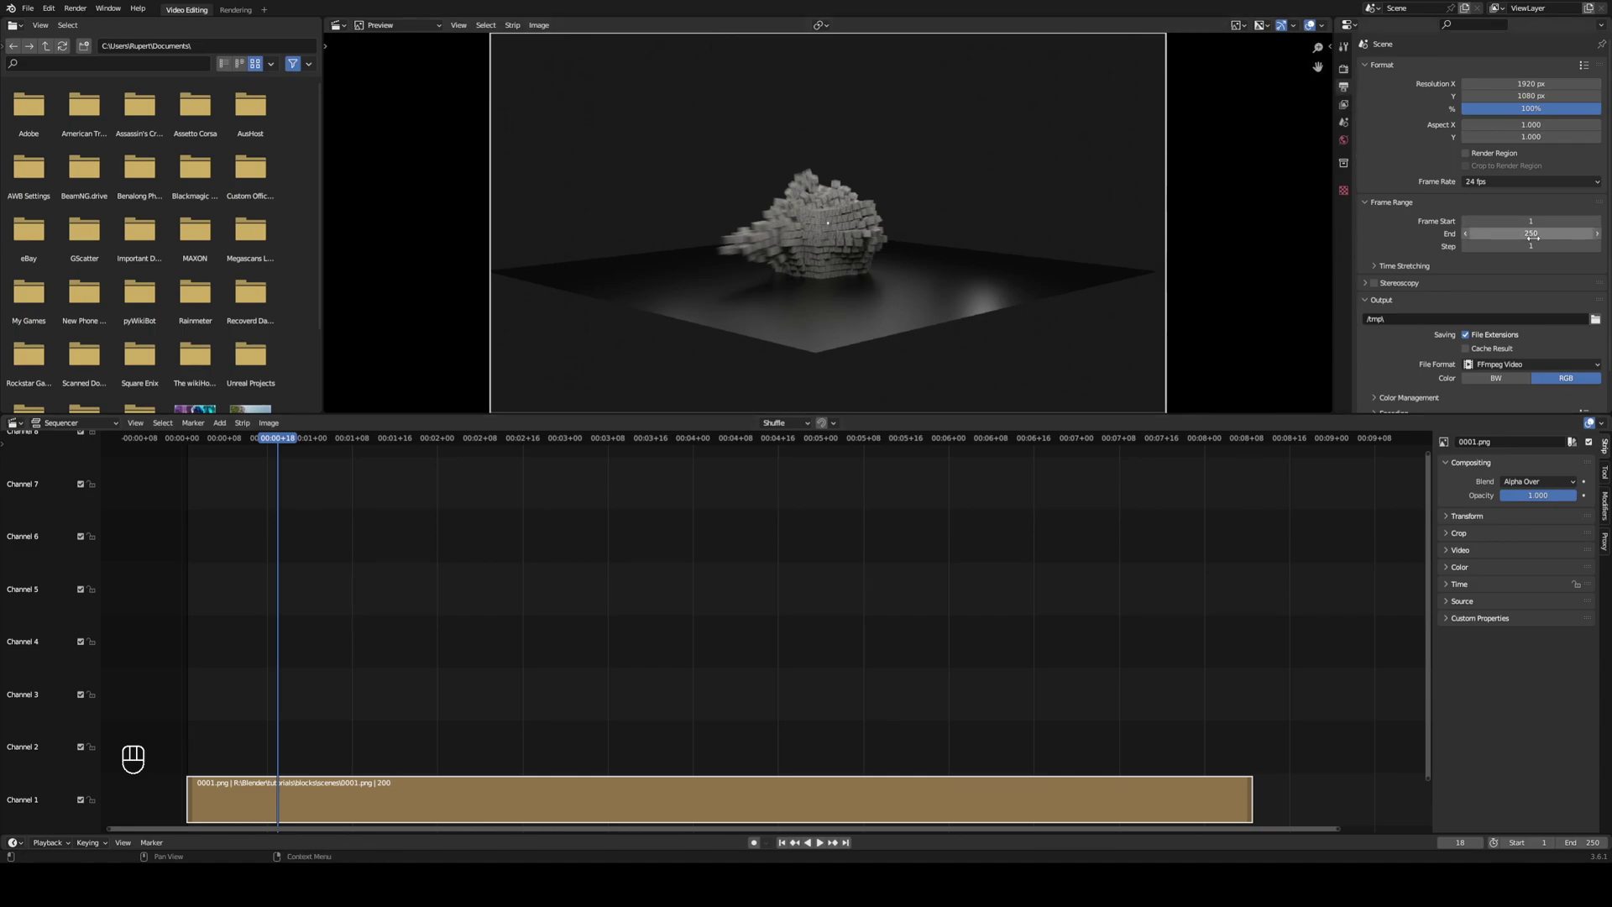
Set the end frame of the frame range to 200 and choose a frame rate of 24 fps.
drag(1534, 233, 1535, 241)
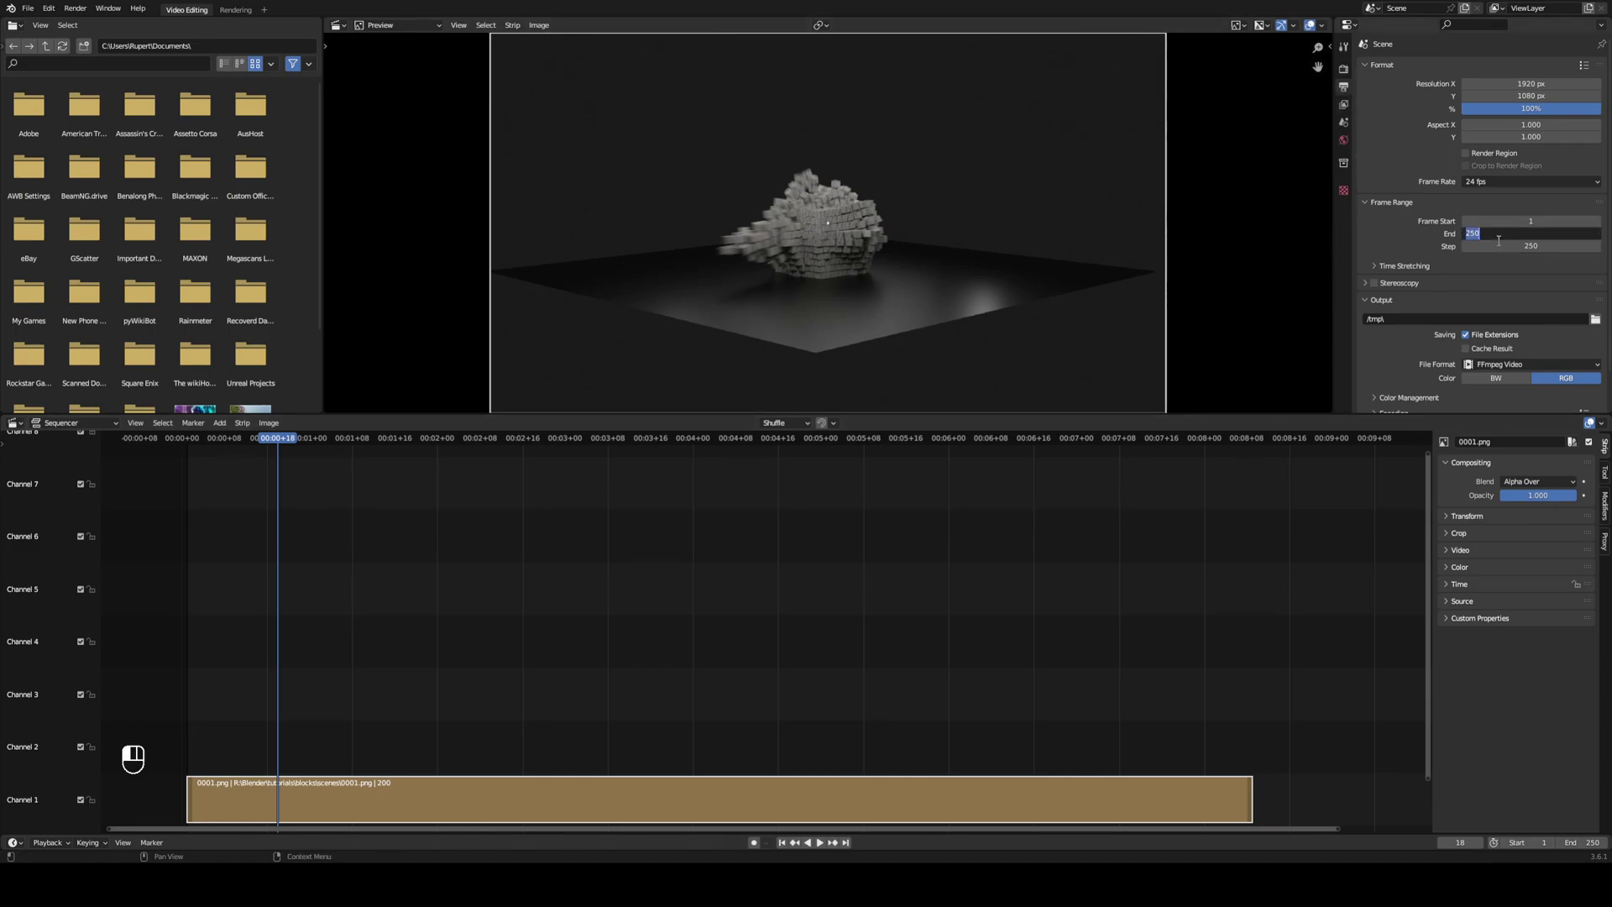
text(200)
key(Return)
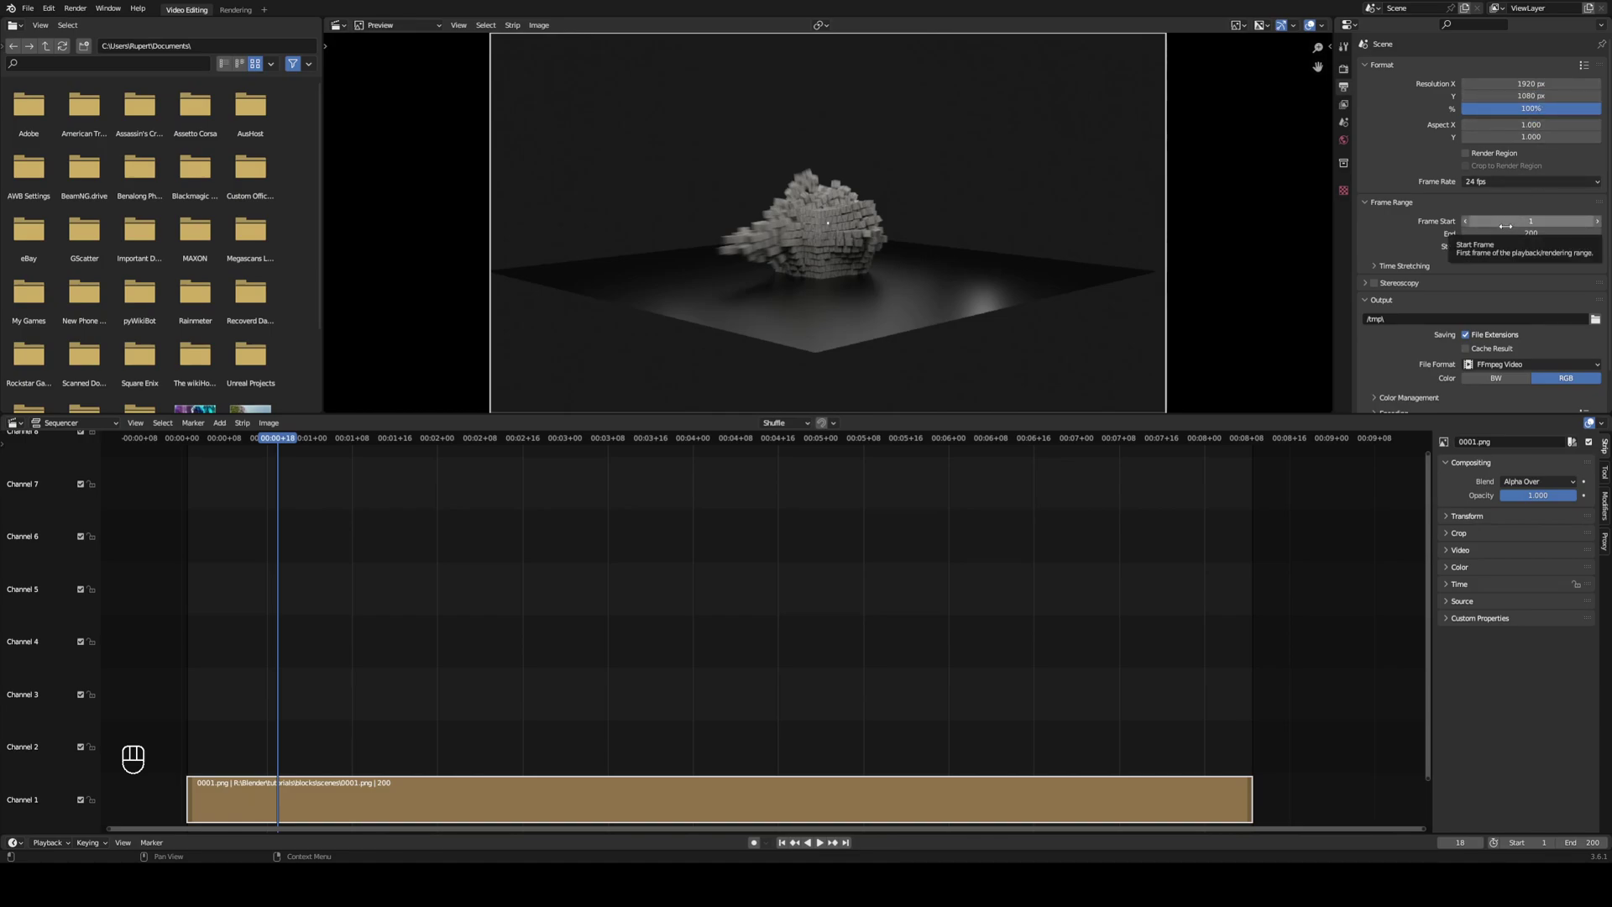
click(1476, 181)
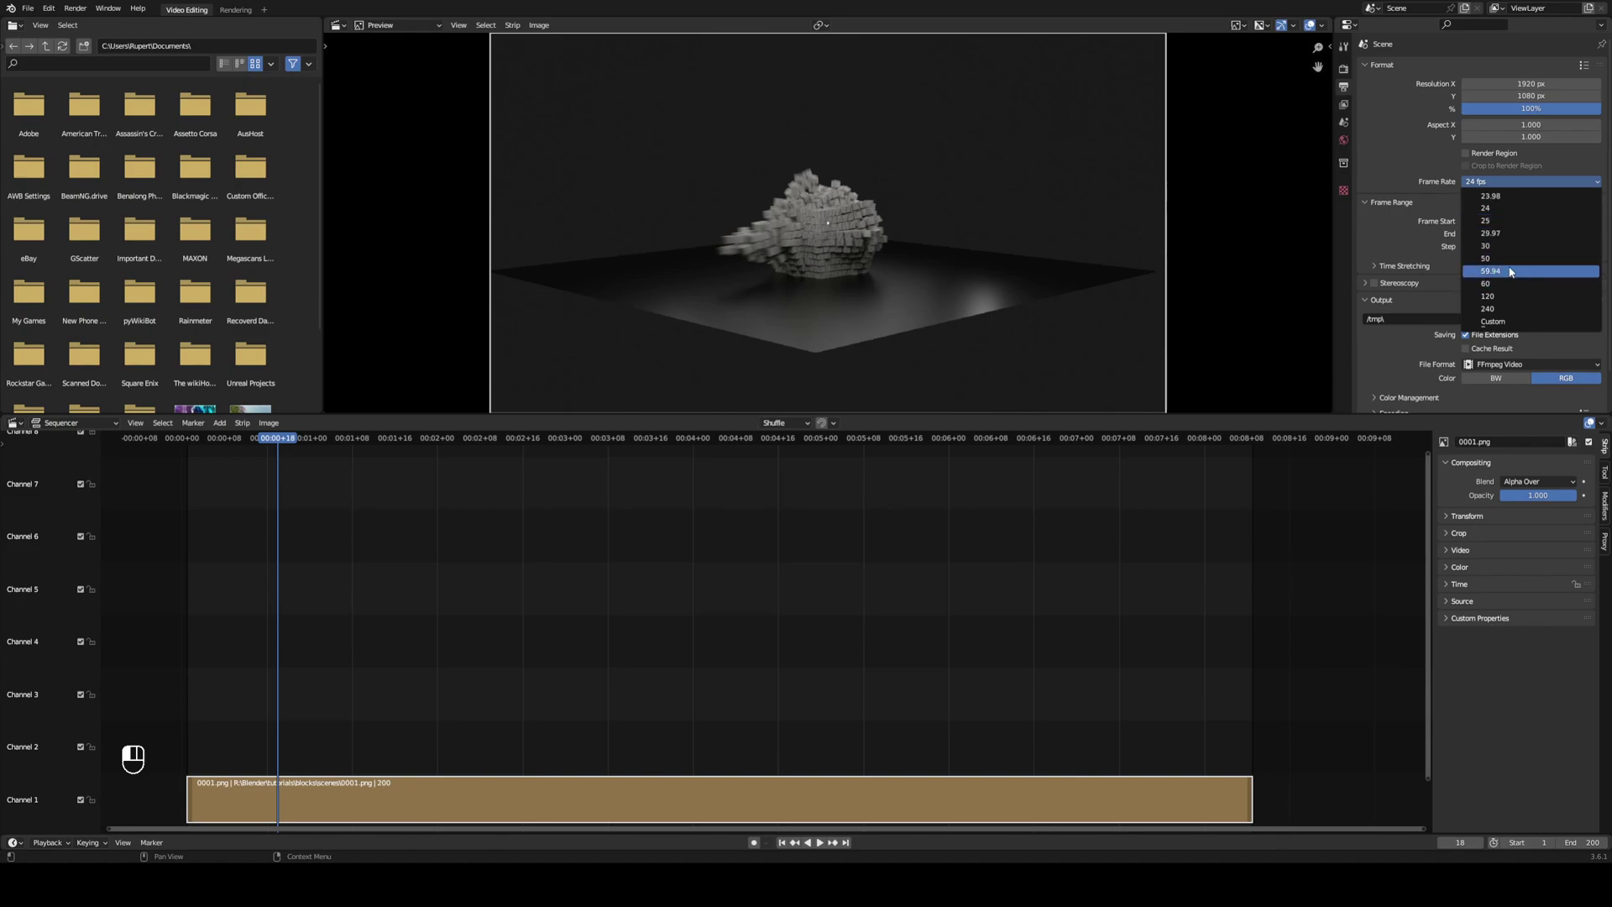
click(1536, 209)
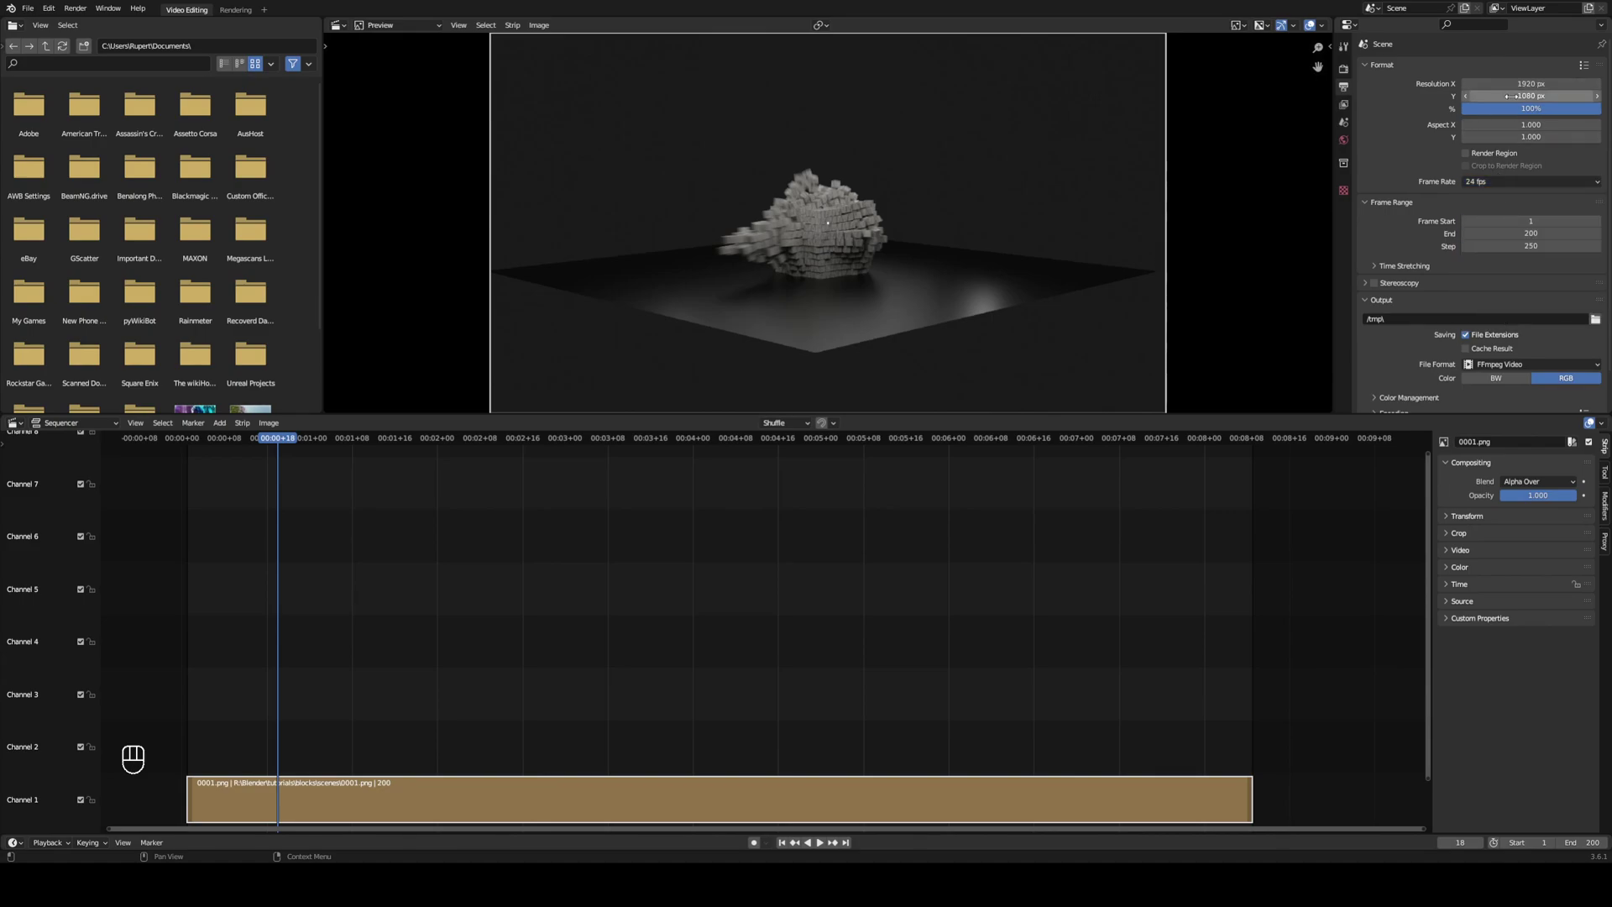
Render the sequenced frames as an animation in FFmpeg video format.
scroll(1421, 242, down, 2)
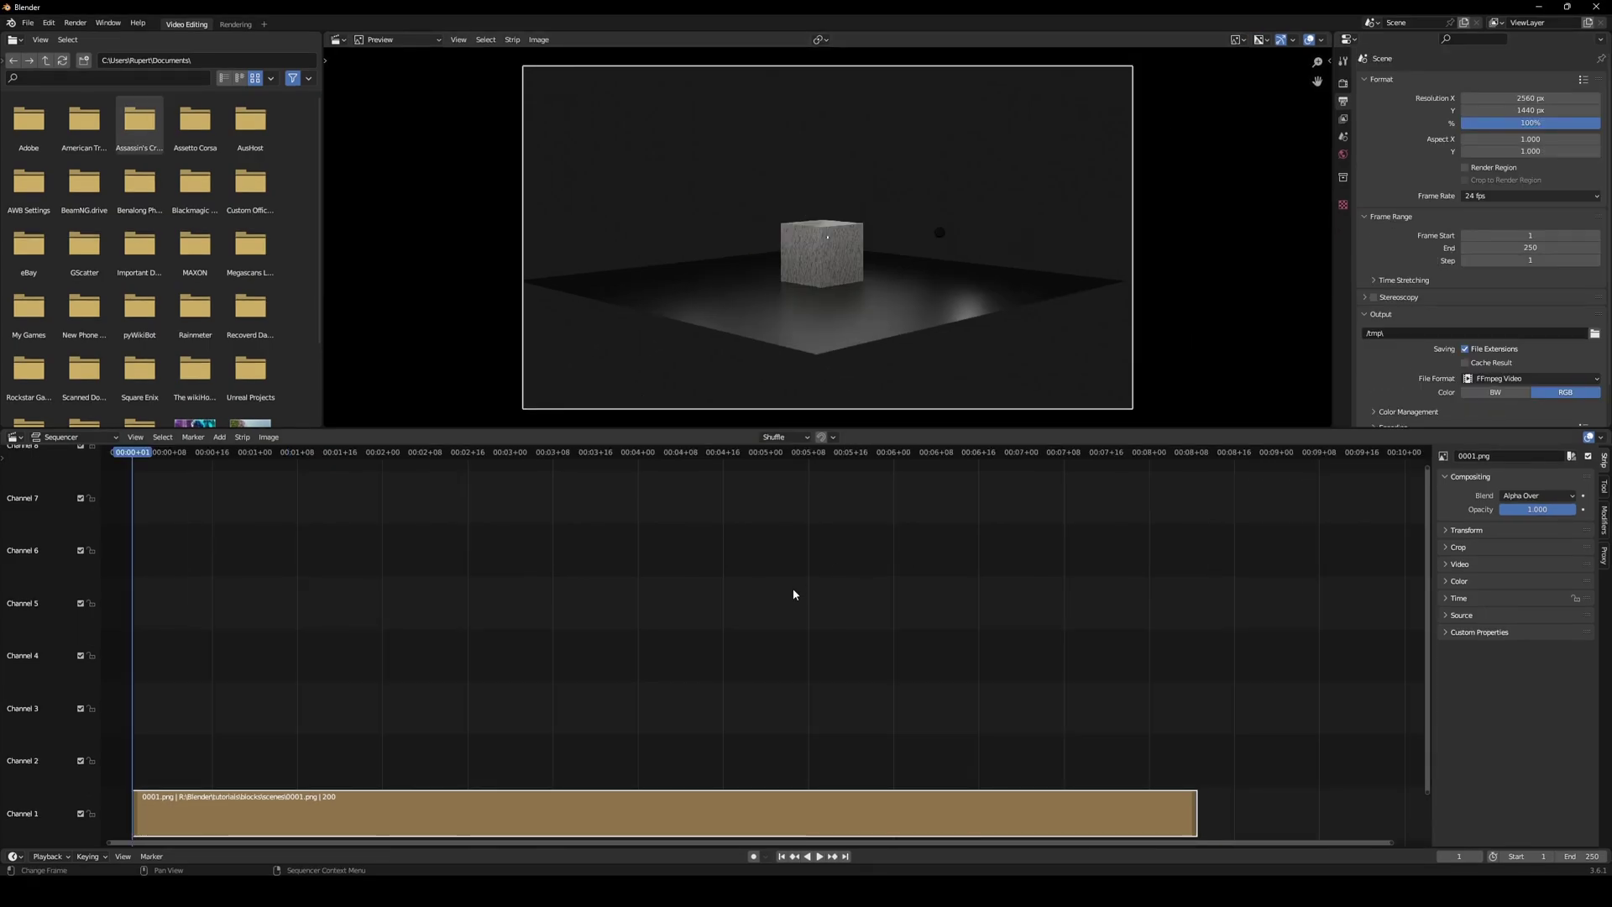
click(74, 23)
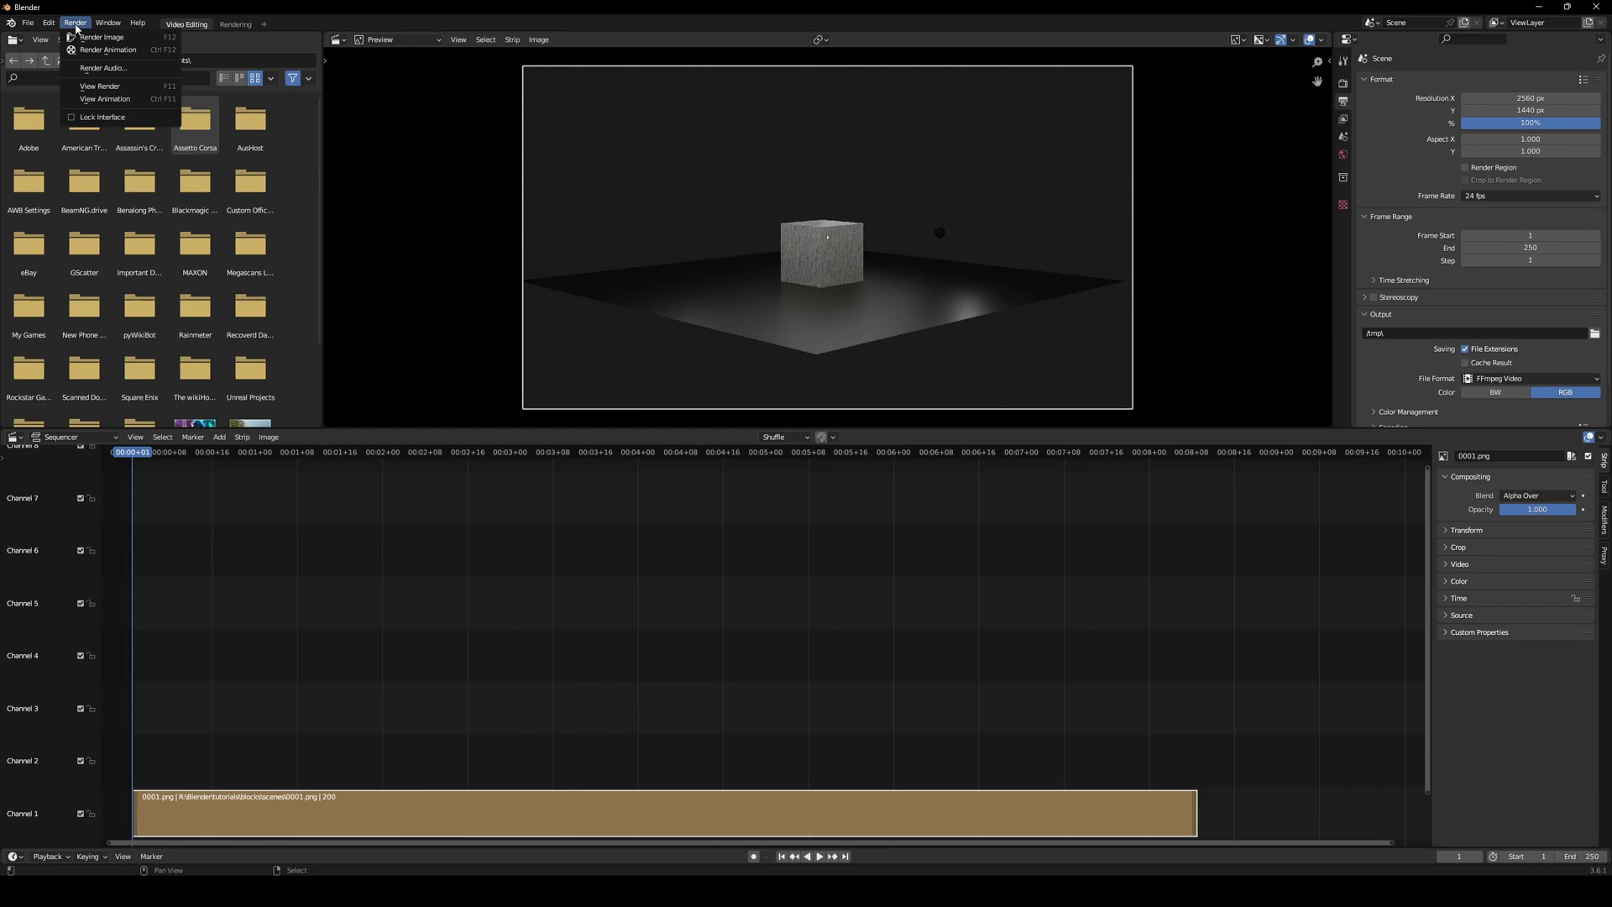
click(108, 50)
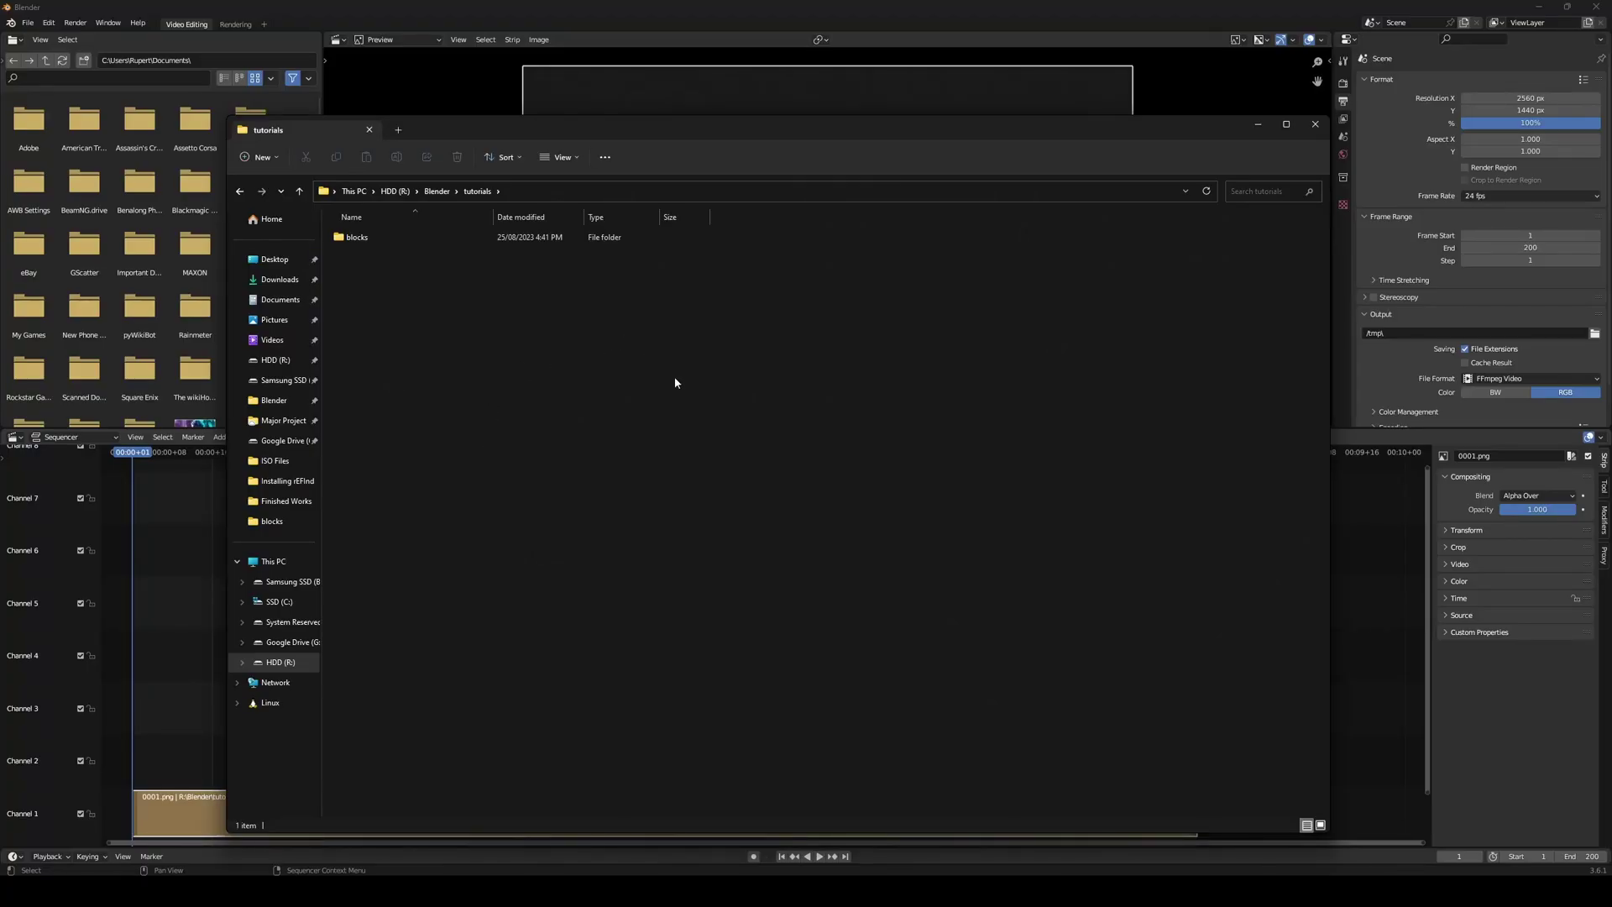
Open the blocks folder in File Explorer and play the rendered video blocks0001-0200.mp4.
double_click(361, 243)
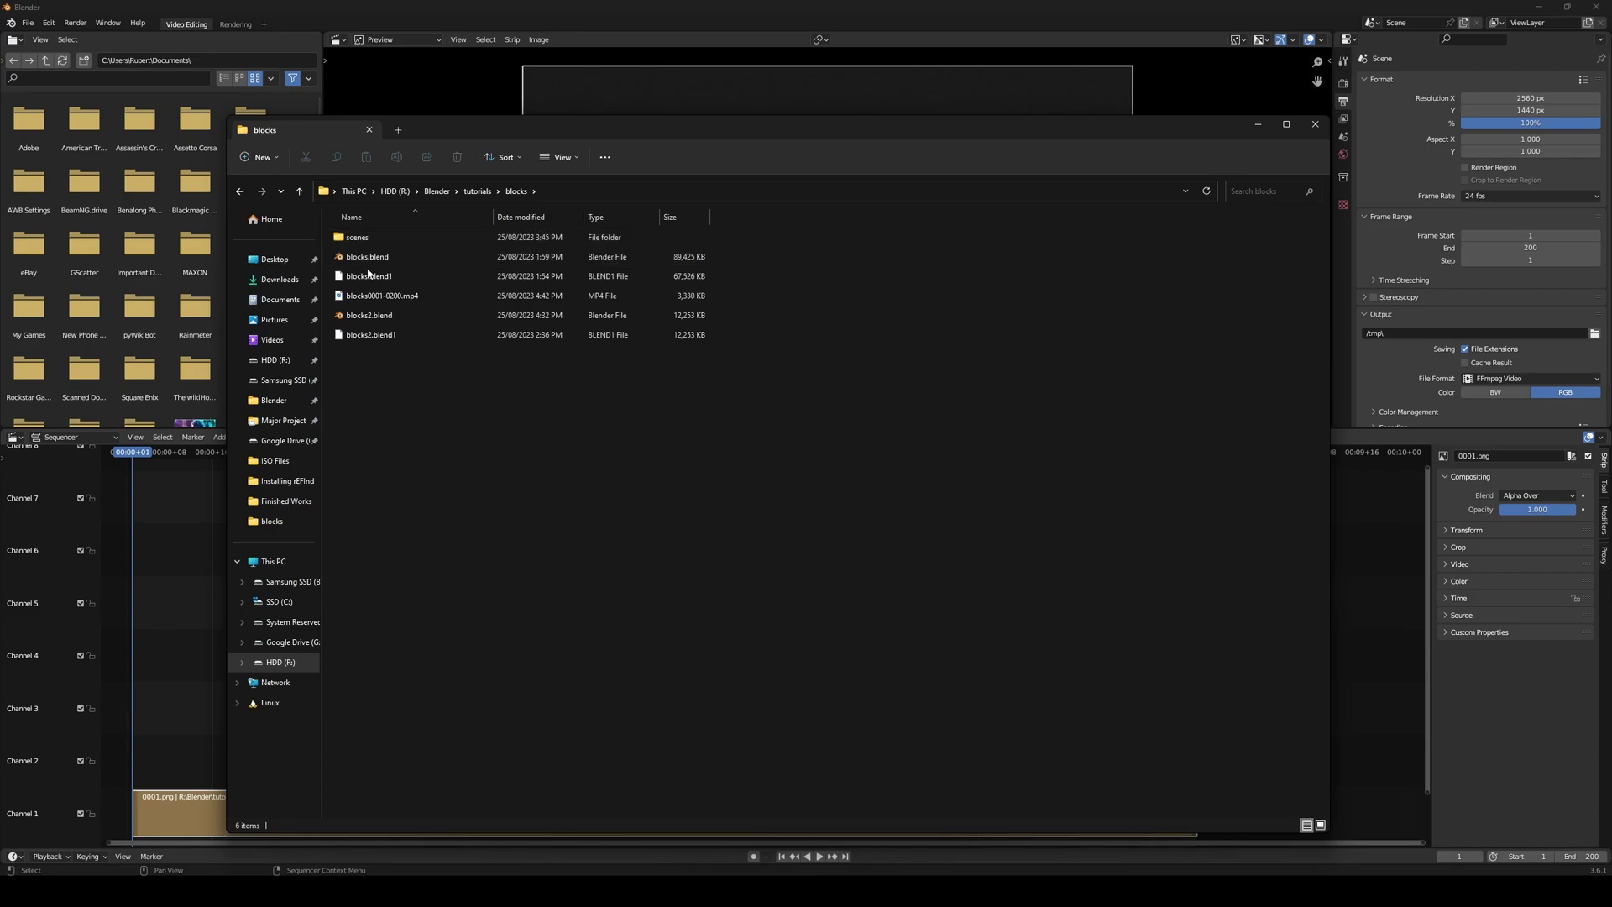
double_click(443, 298)
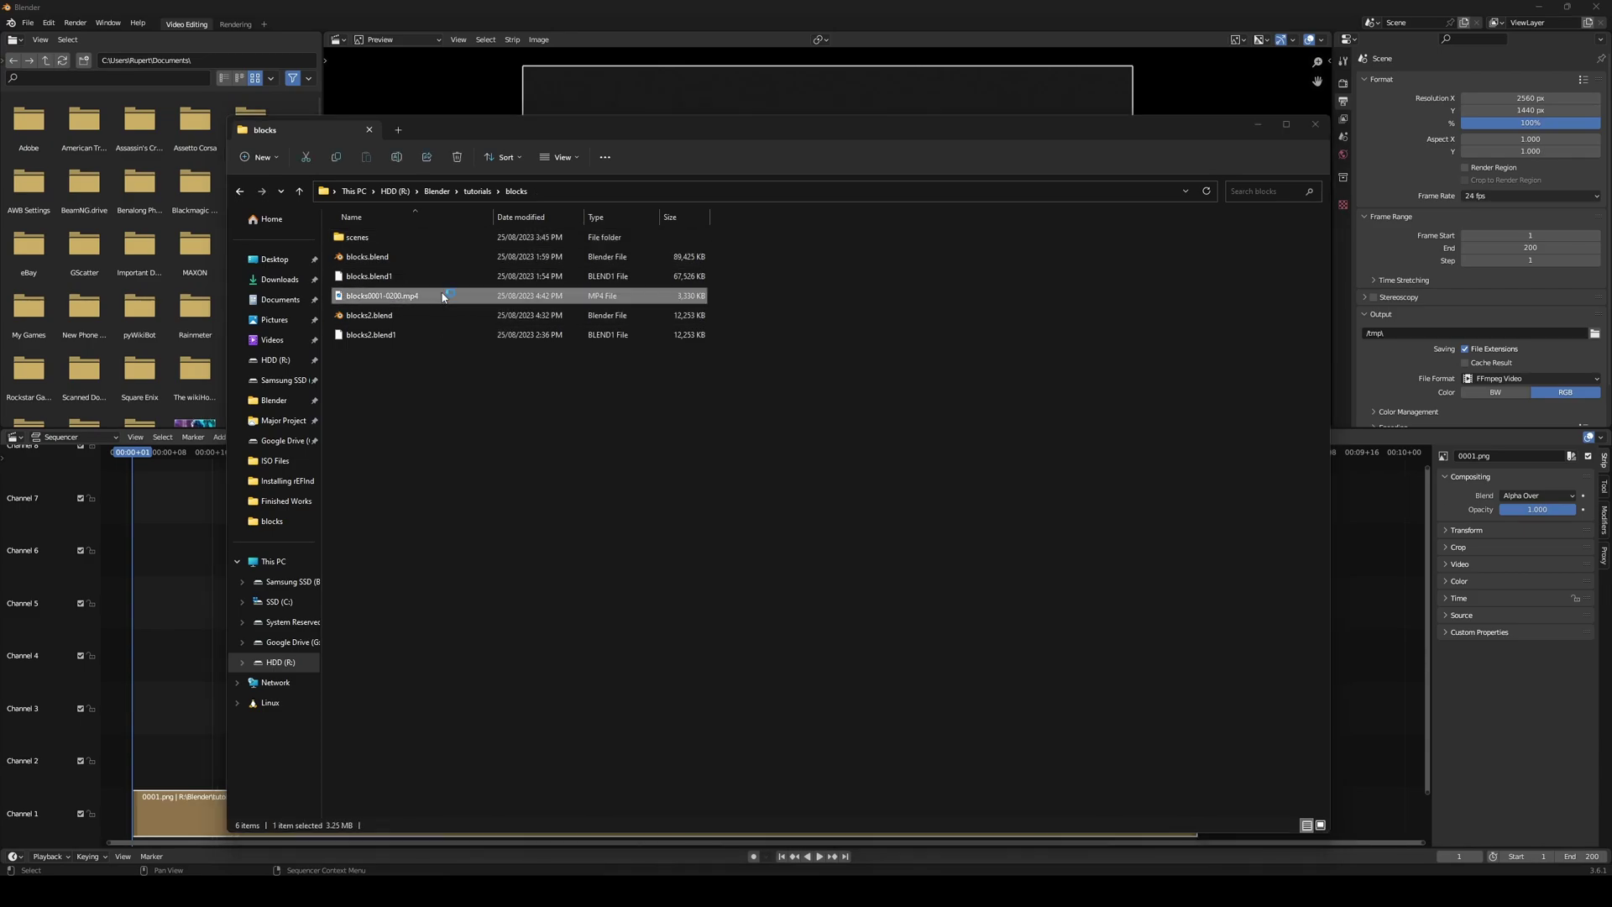